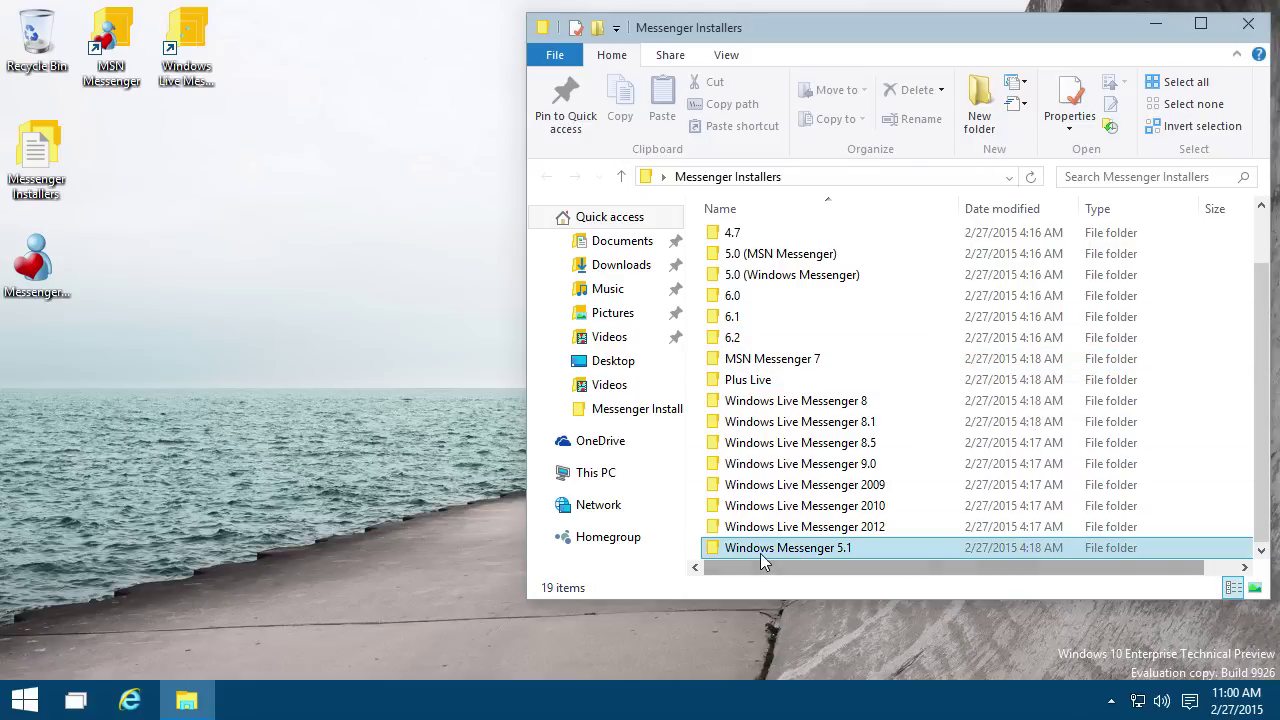
Step: Install Windows Messenger 5.1 from messenger-5.1.0715.msi, accepting the license agreement
left_click(815, 555)
double_click(815, 552)
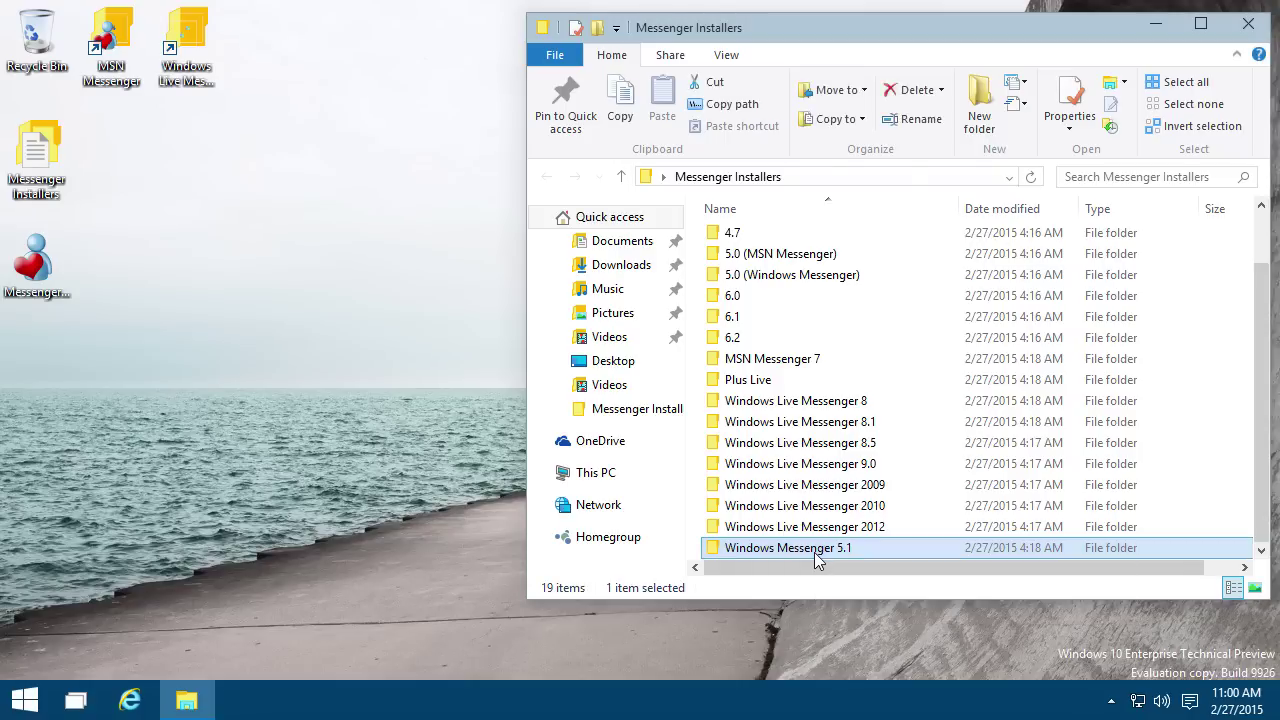
double_click(806, 282)
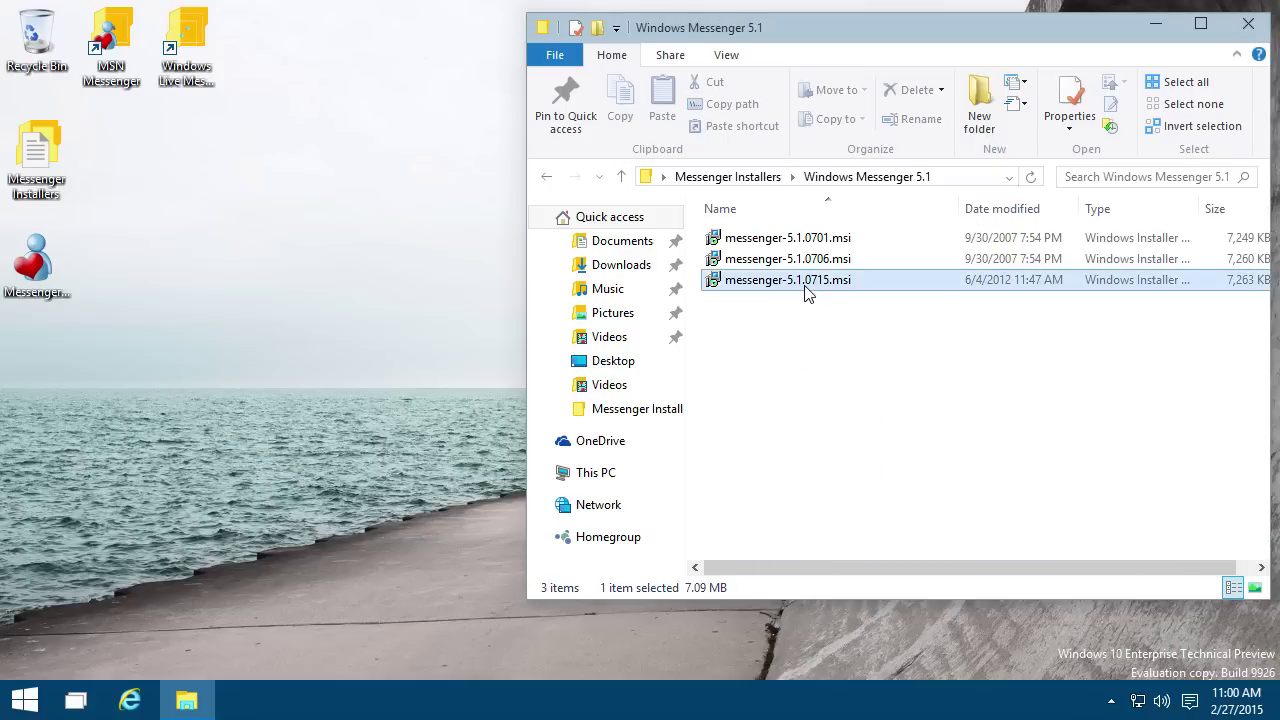
left_click(738, 503)
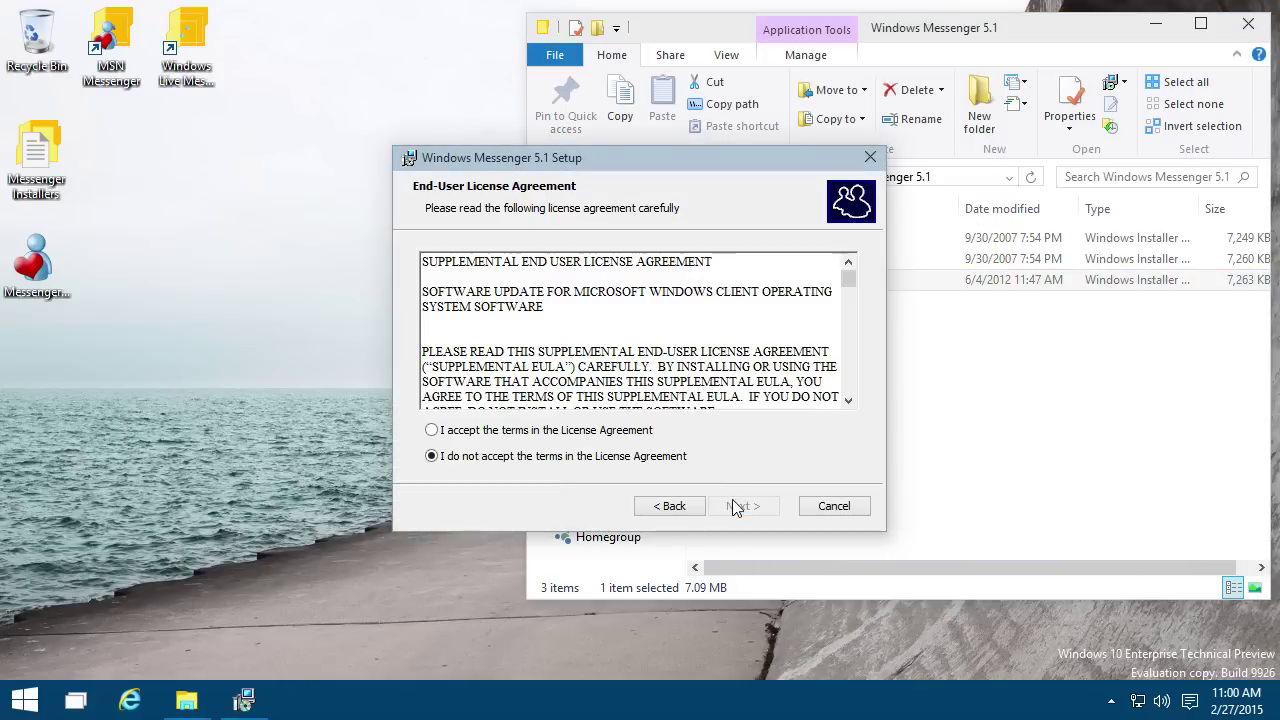
left_click(606, 430)
left_click(741, 507)
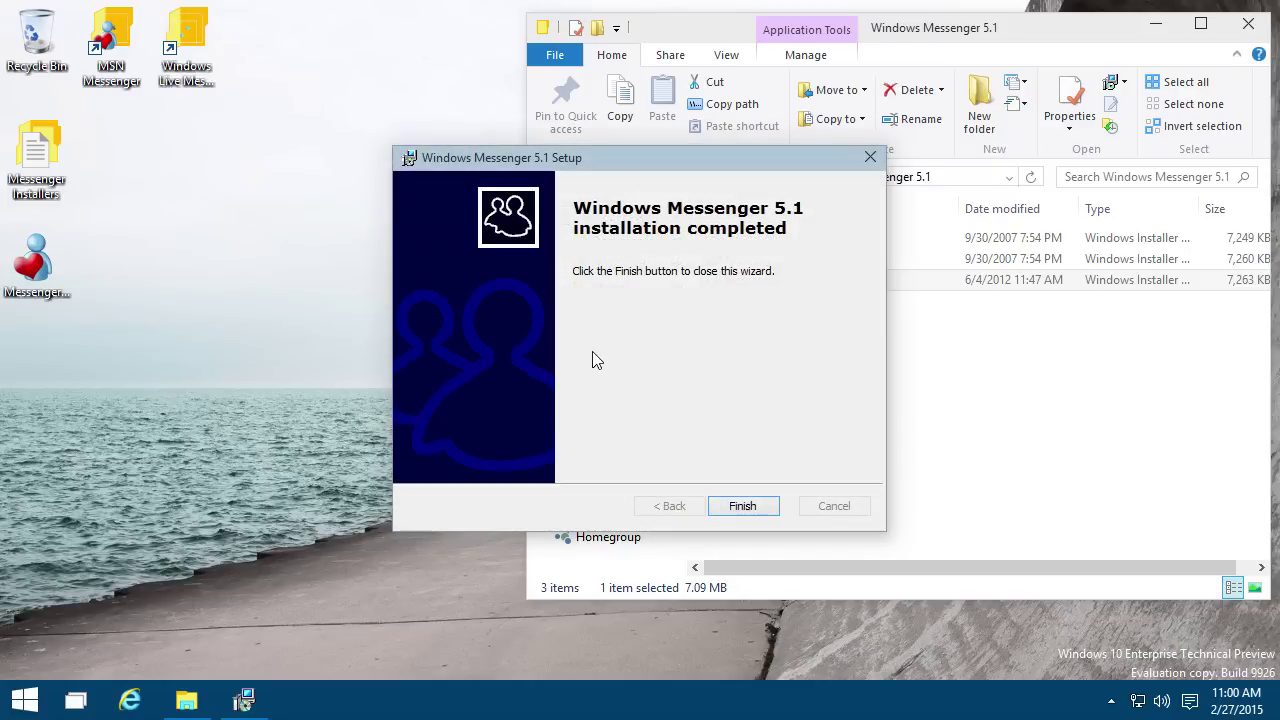
left_click(729, 507)
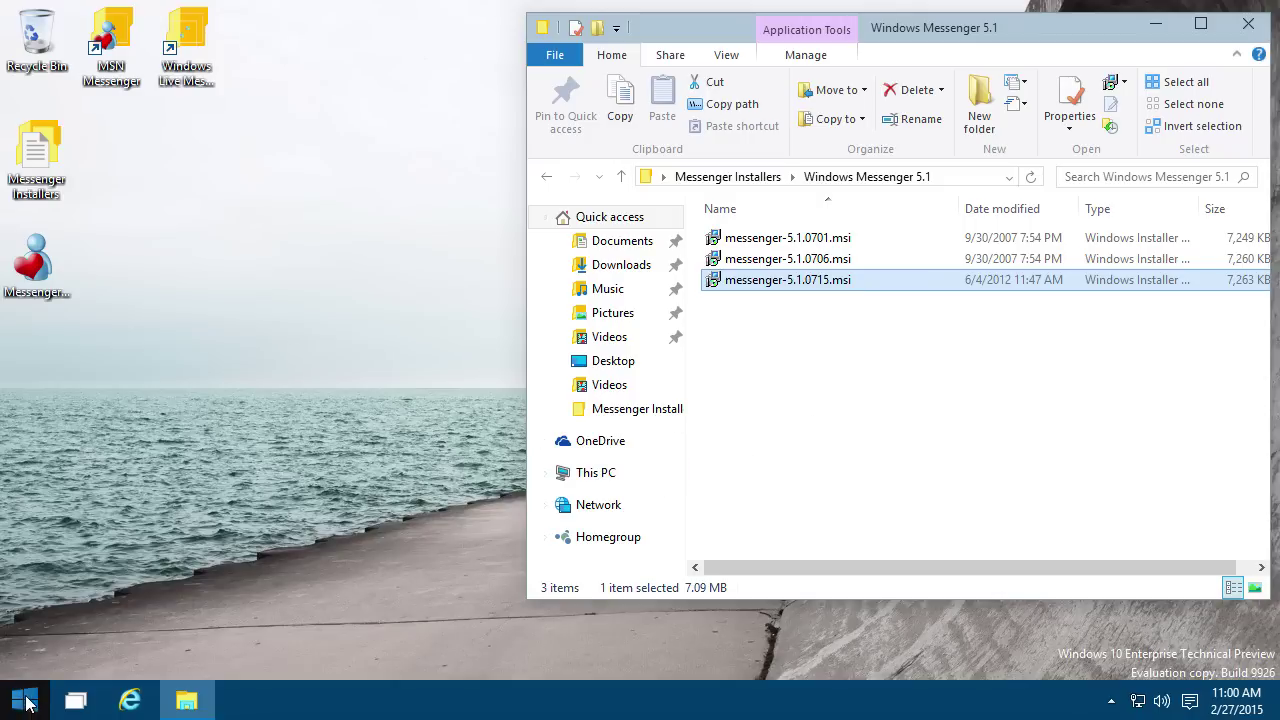
Step: Patch the installed Windows Messenger with Messenger Reviver 2 via Advanced > Patch Messenger
double_click(55, 277)
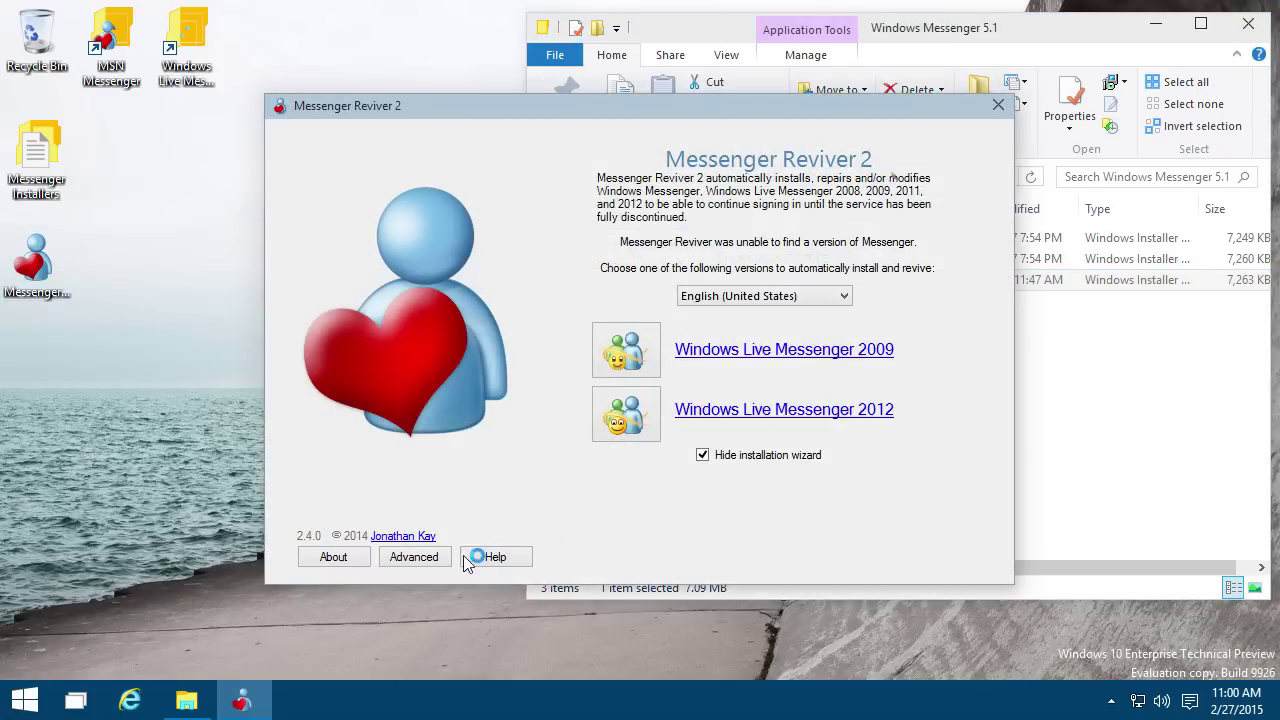
left_click(440, 558)
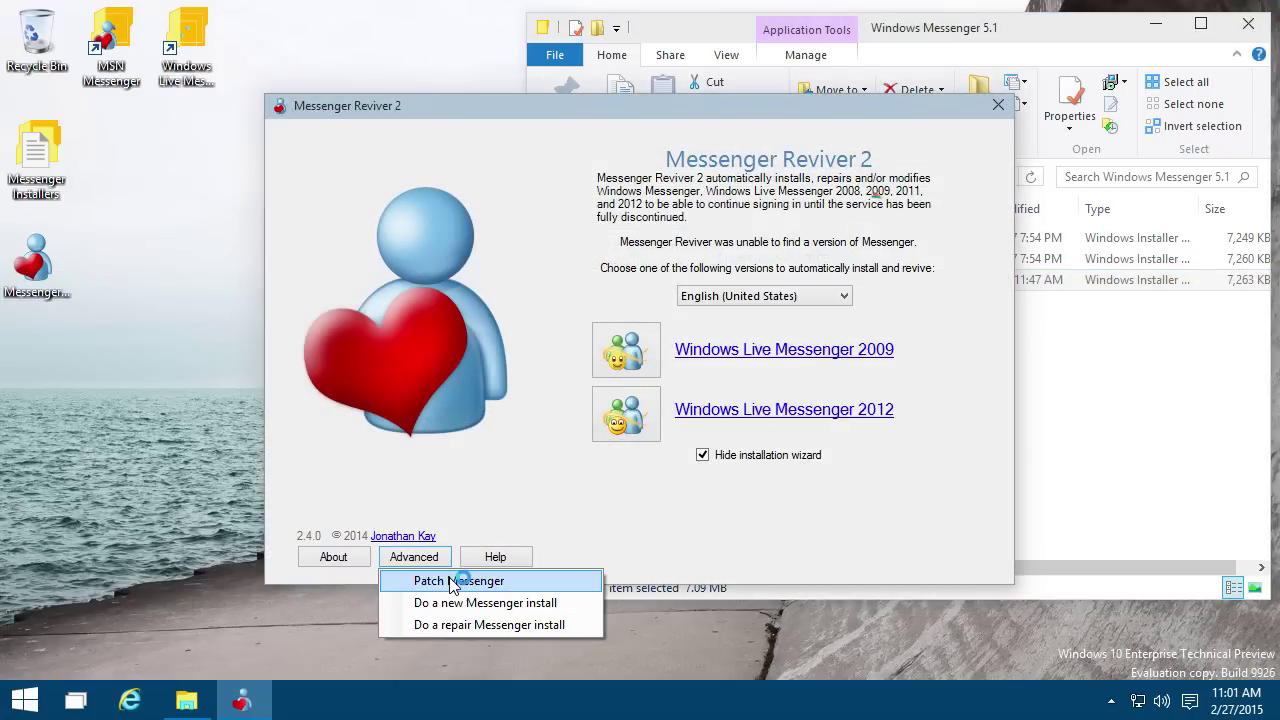
left_click(452, 581)
left_click(766, 373)
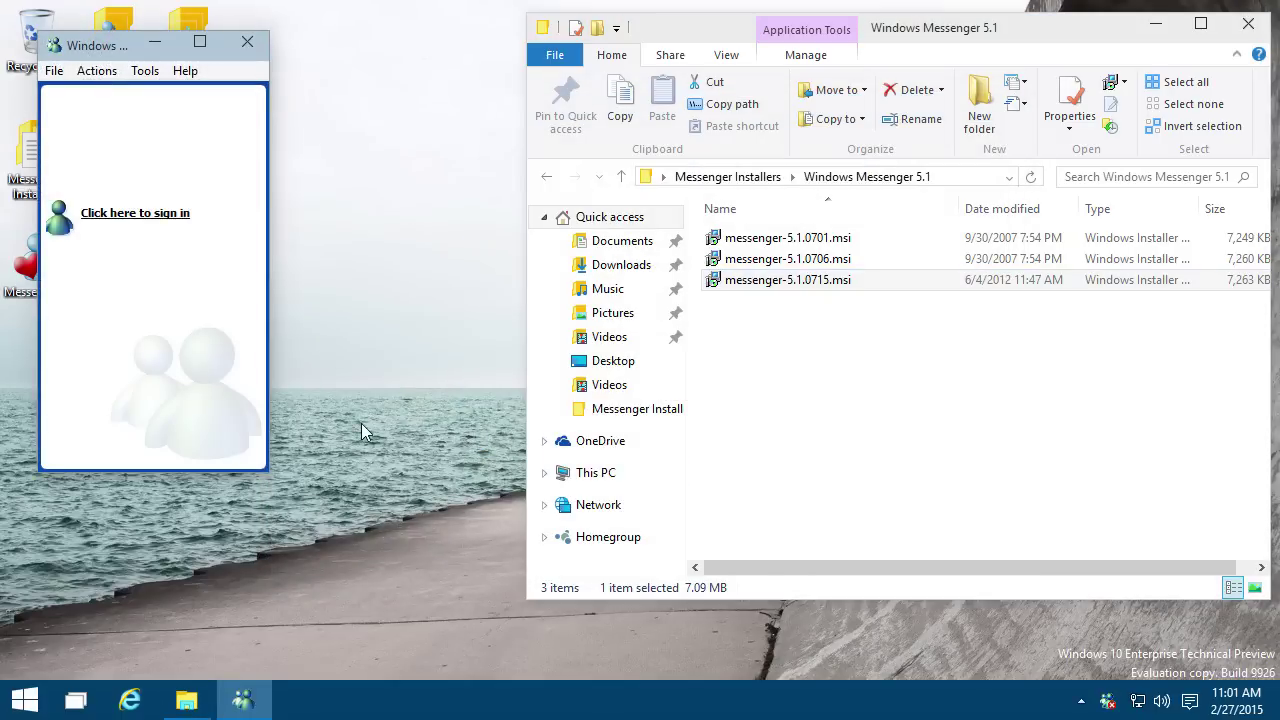
Step: Sign in through the .NET Messaging Service with the account e-mail and password
left_click(130, 214)
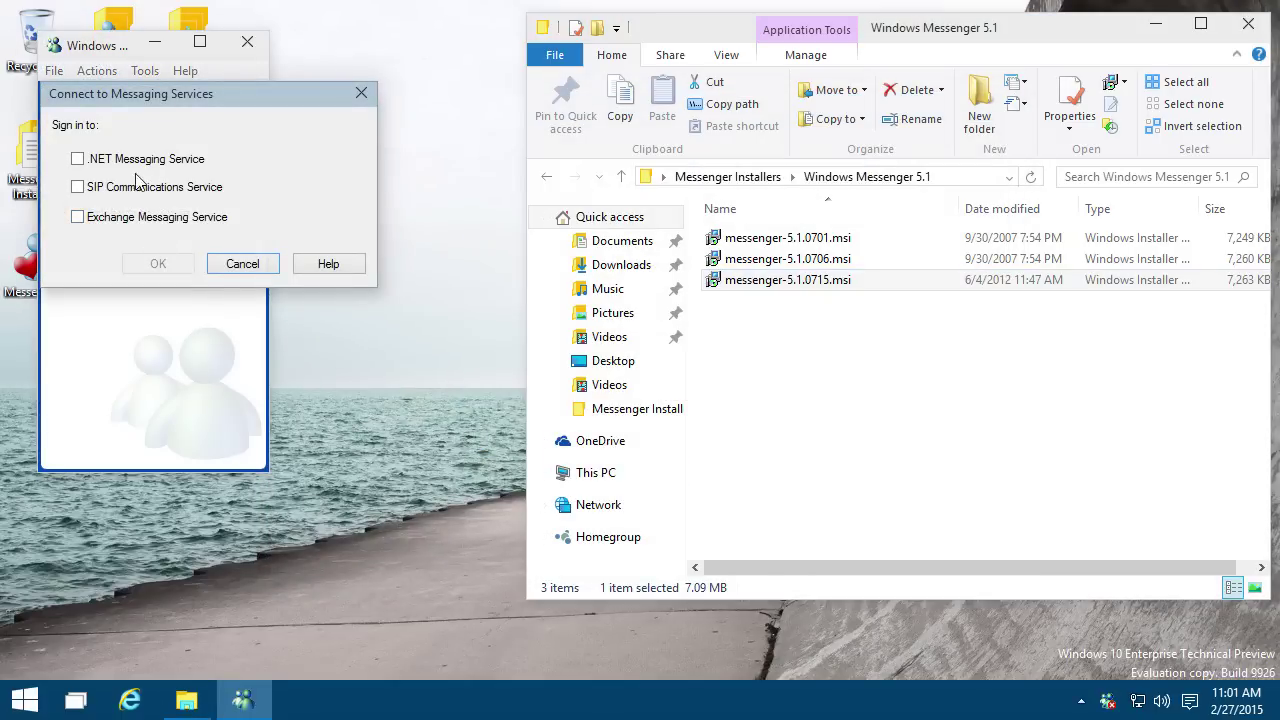
left_click(132, 164)
left_click(152, 263)
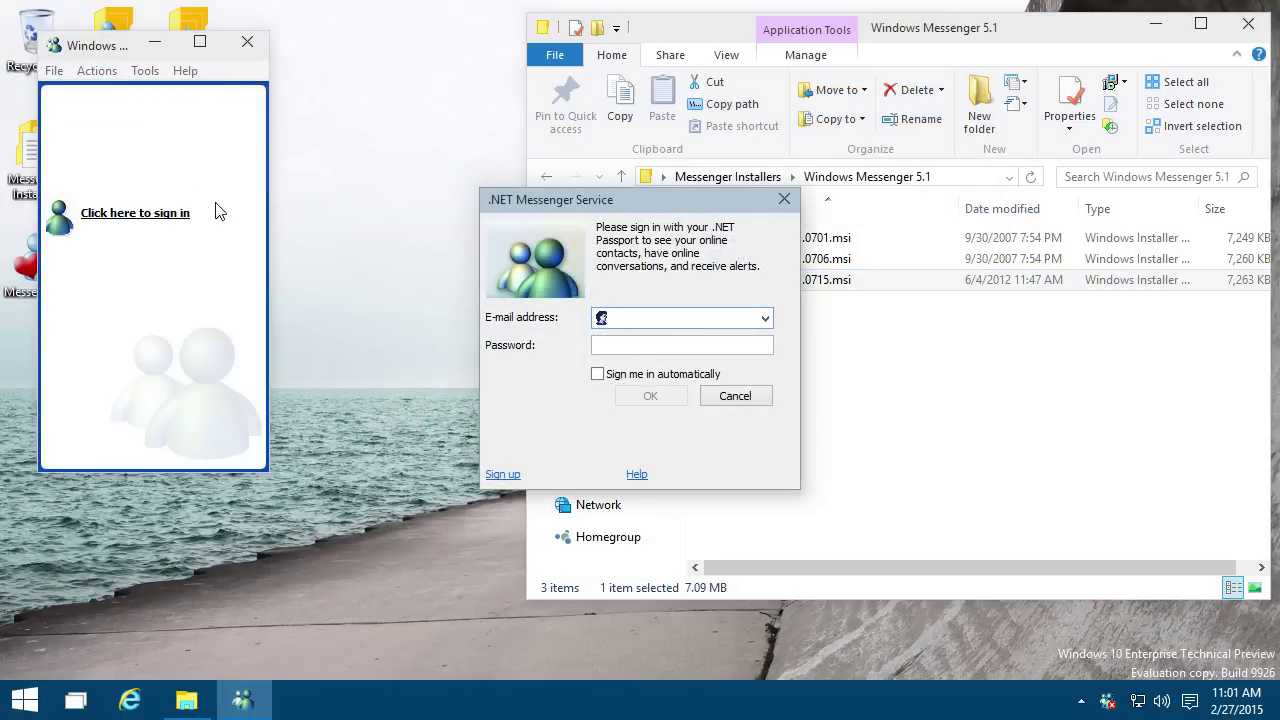
type("t")
key("Tab")
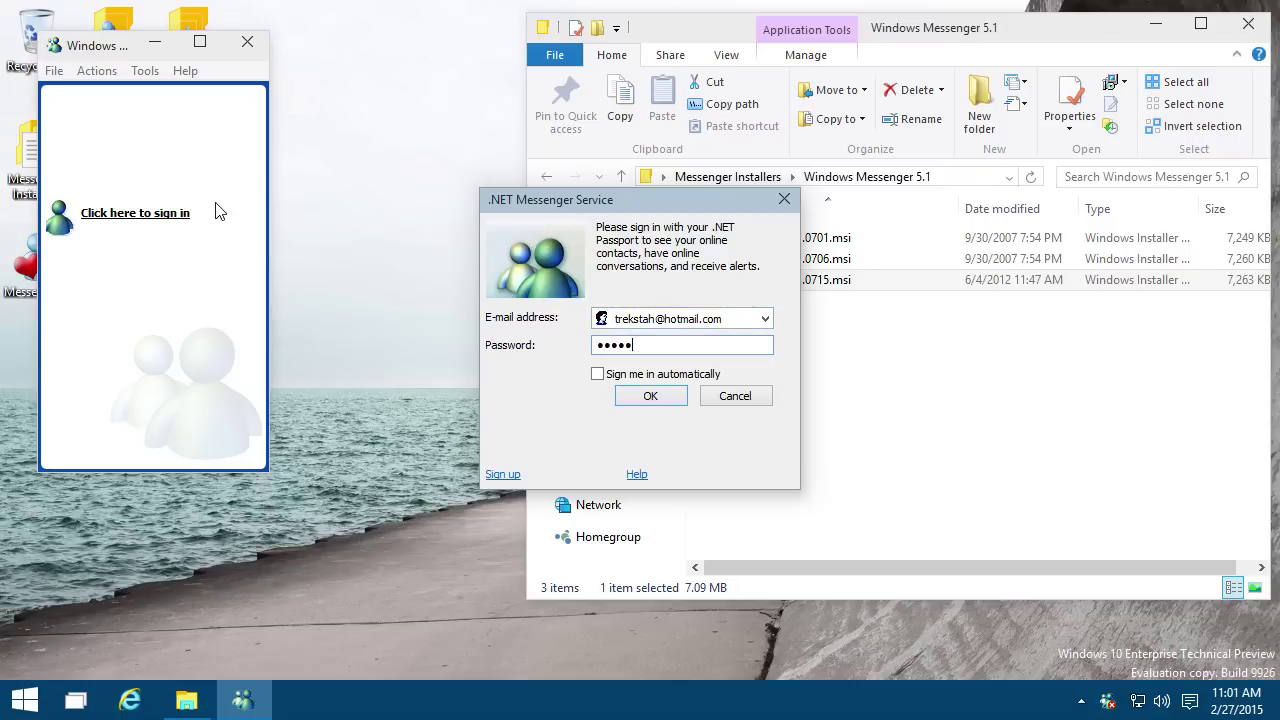
key("Return")
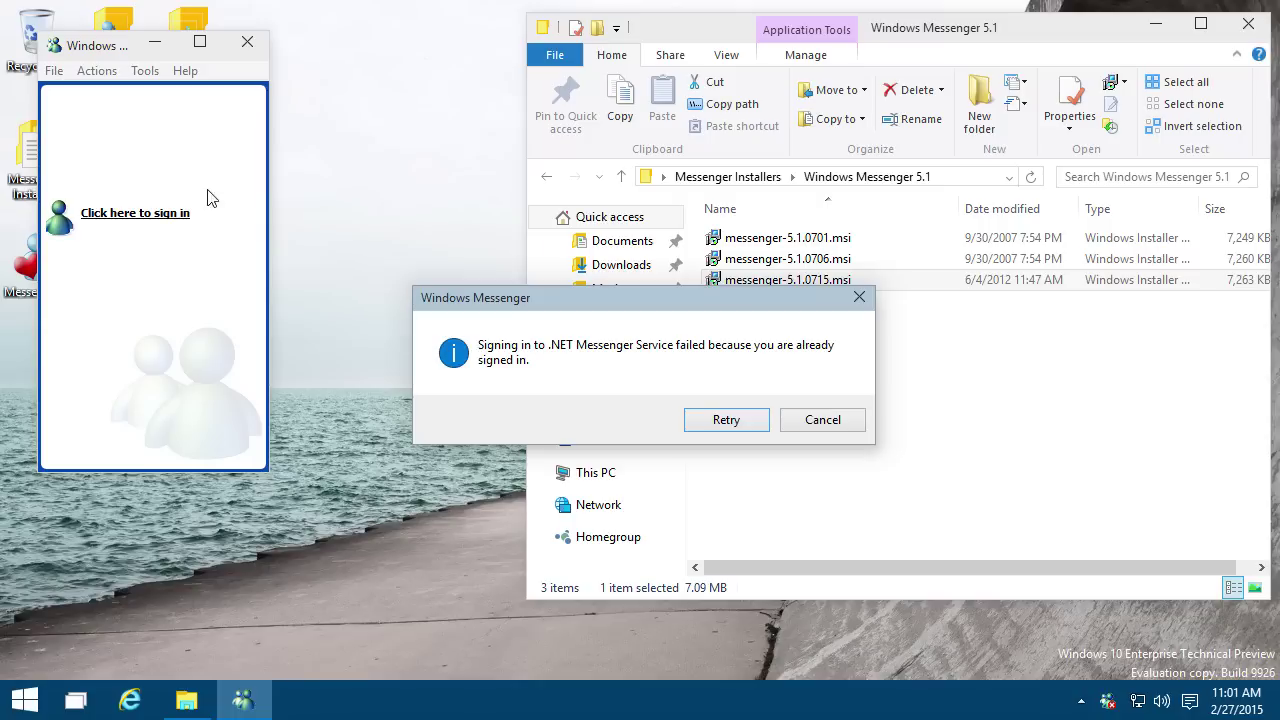
Step: Dismiss the already-signed-in error, sign in again, and move the Messenger window aside
left_click(818, 420)
left_click(138, 212)
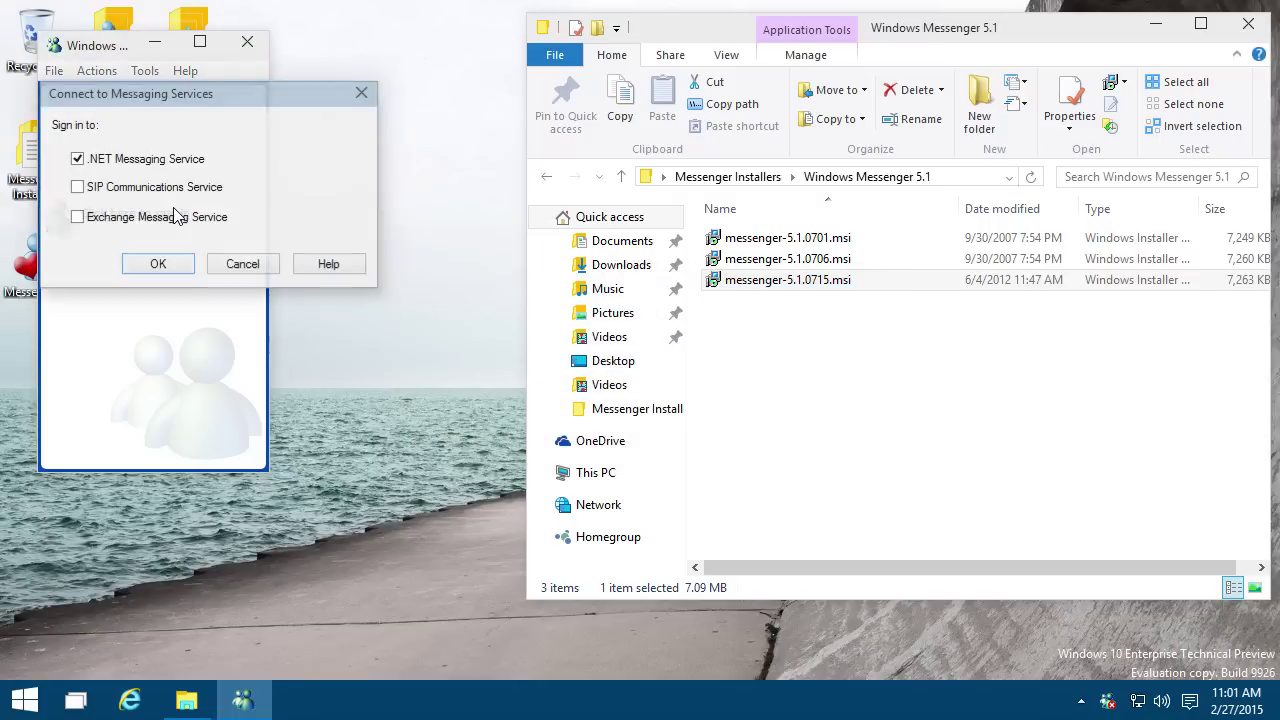
key("Return")
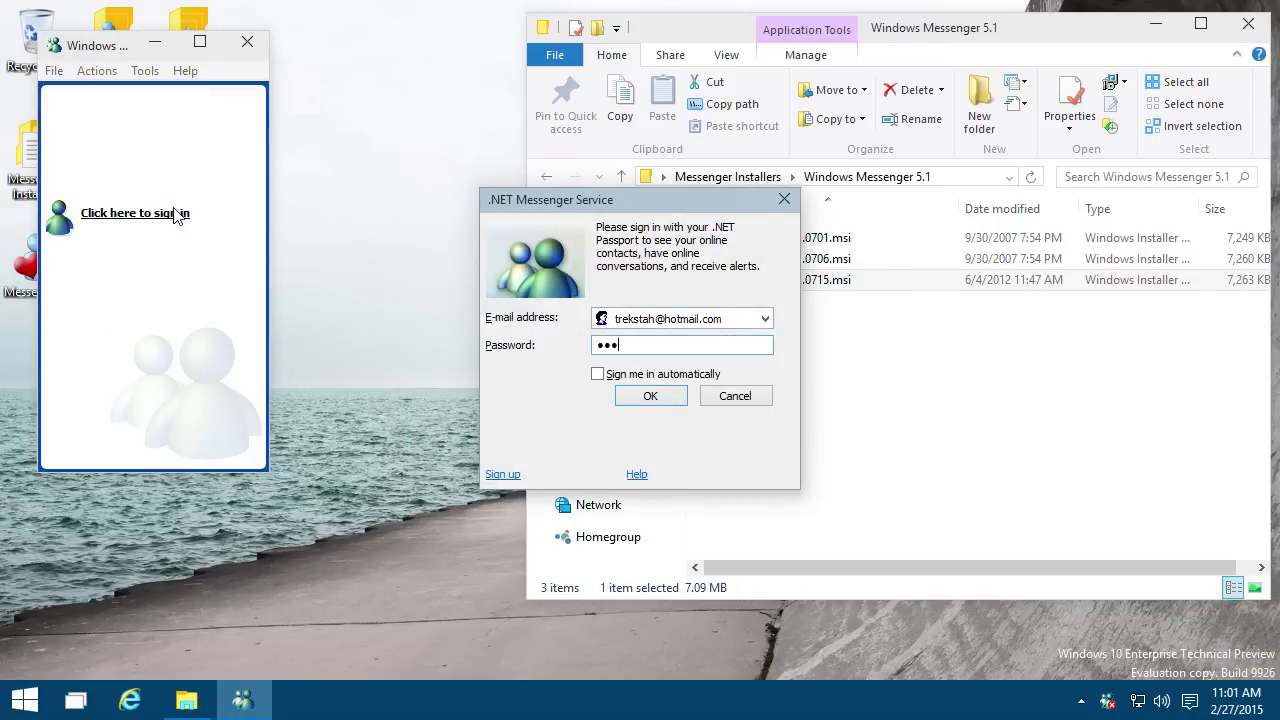
key("Return")
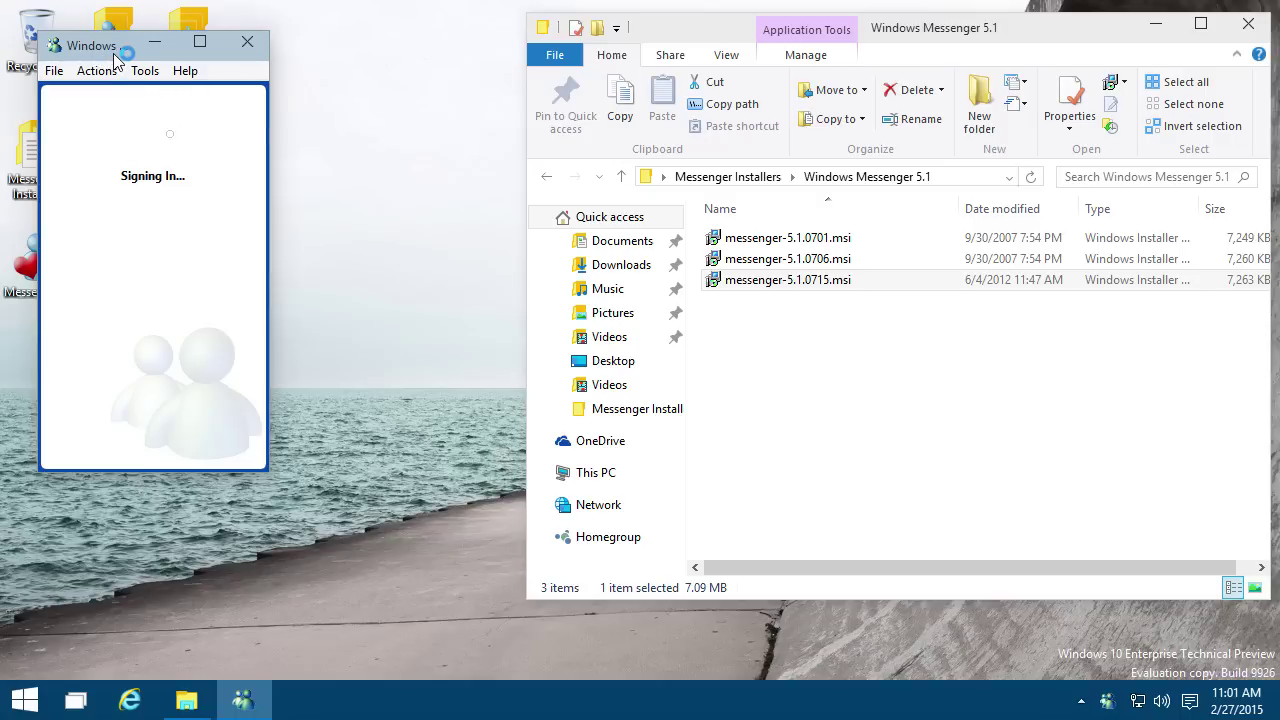
left_click_drag(113, 53, 206, 76)
Step: Check the version information in Help > About Windows Messenger
left_click(278, 93)
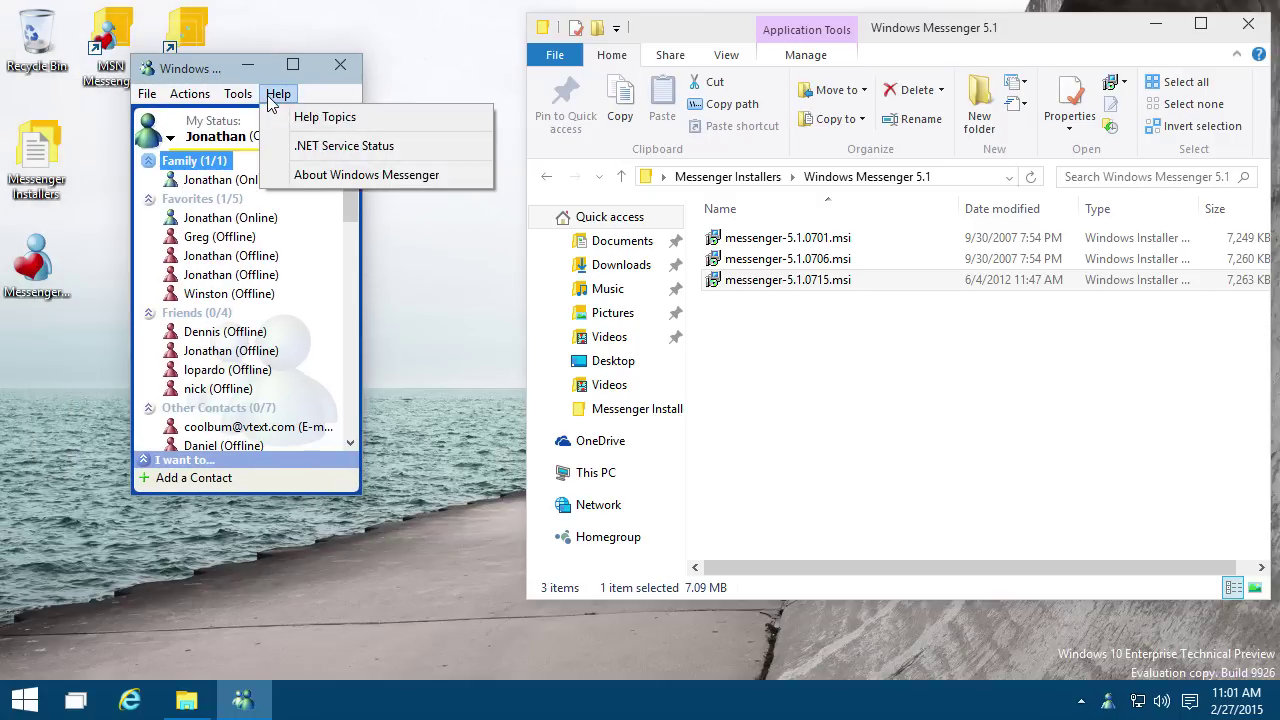
left_click(298, 176)
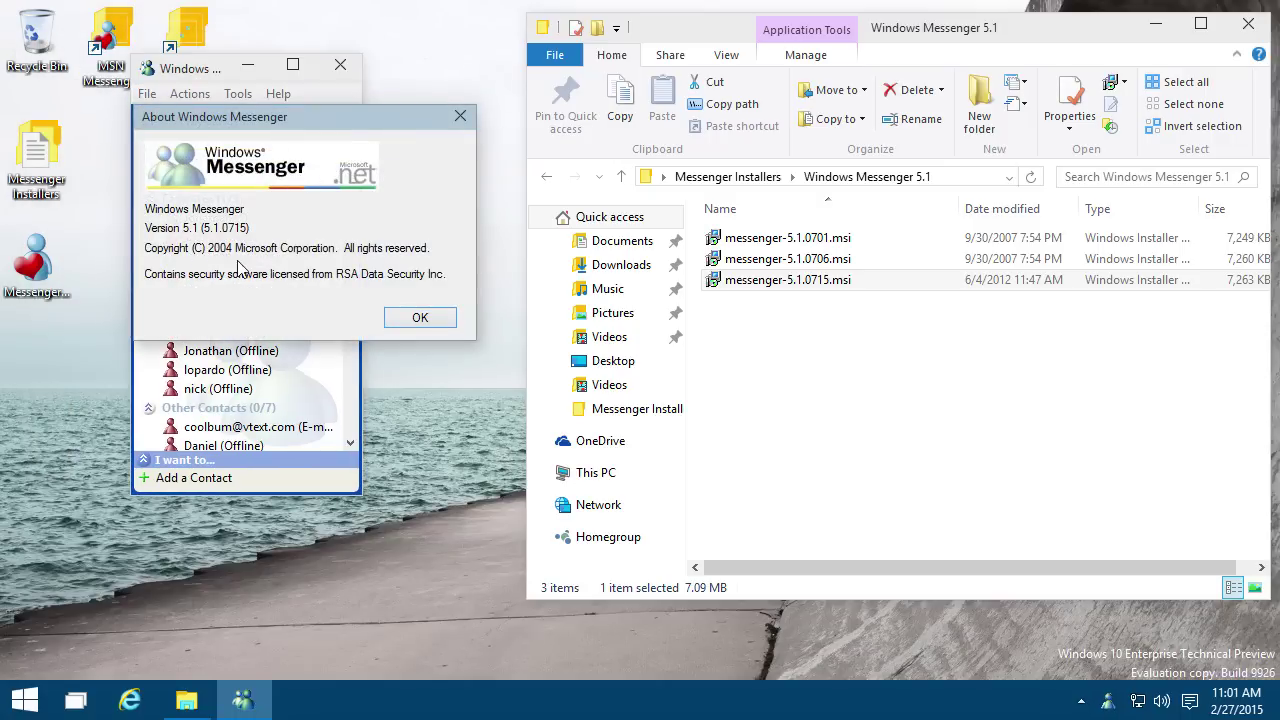
left_click(418, 320)
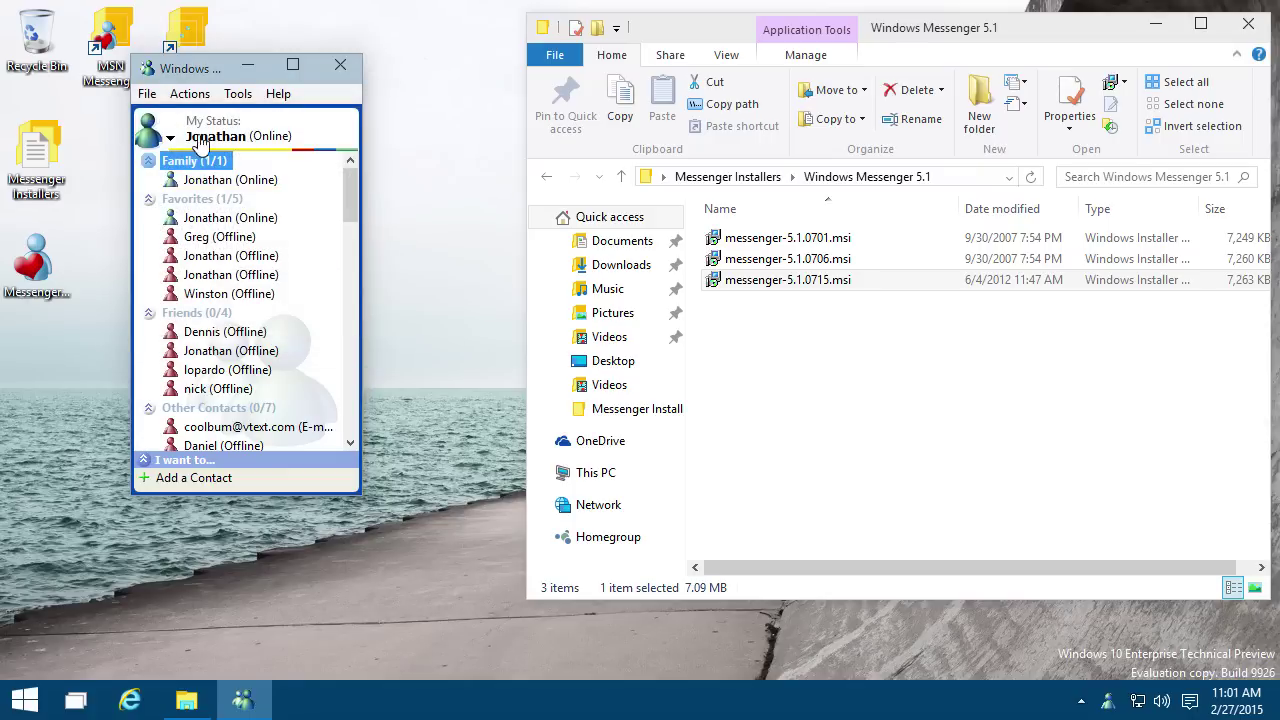
Step: Open a conversation with an online contact and place it beside the contact list
scroll(255, 228, "down", 1)
scroll(255, 228, "down", 4)
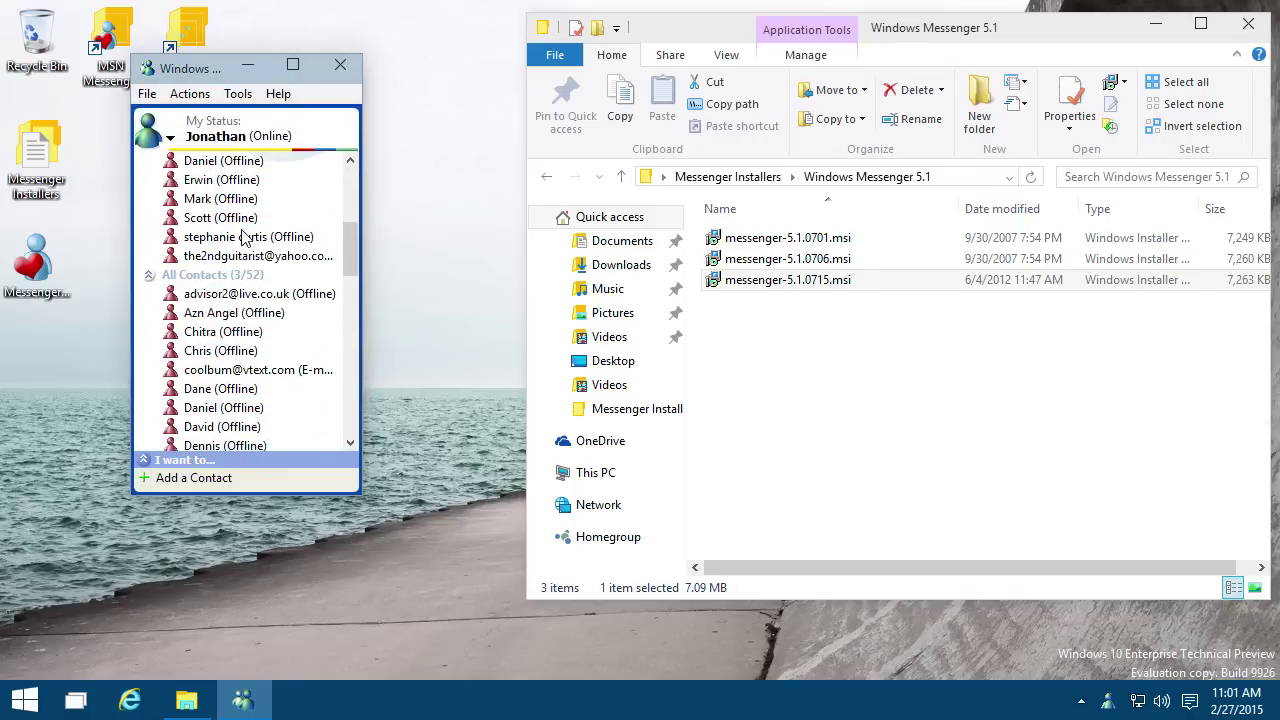
scroll(248, 235, "down", 6)
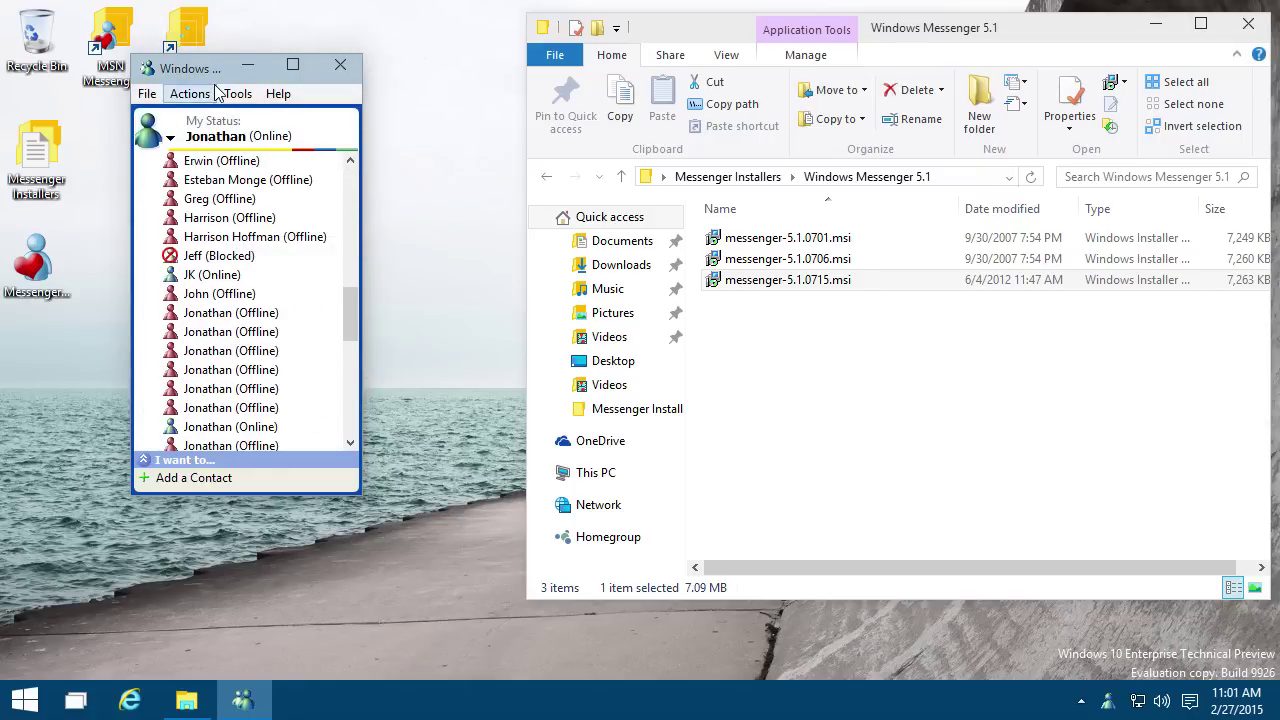
scroll(243, 247, "up", 3)
scroll(243, 247, "up", 5)
scroll(245, 255, "down", 7)
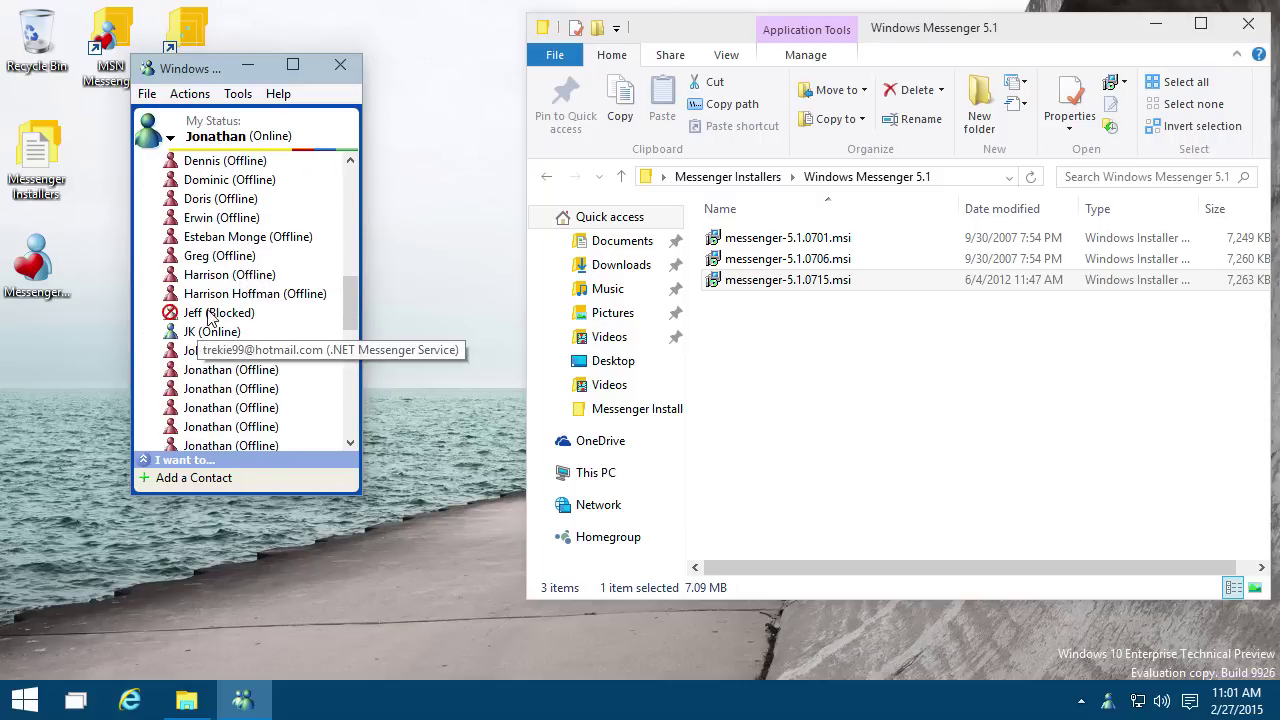
scroll(247, 210, "down", 1)
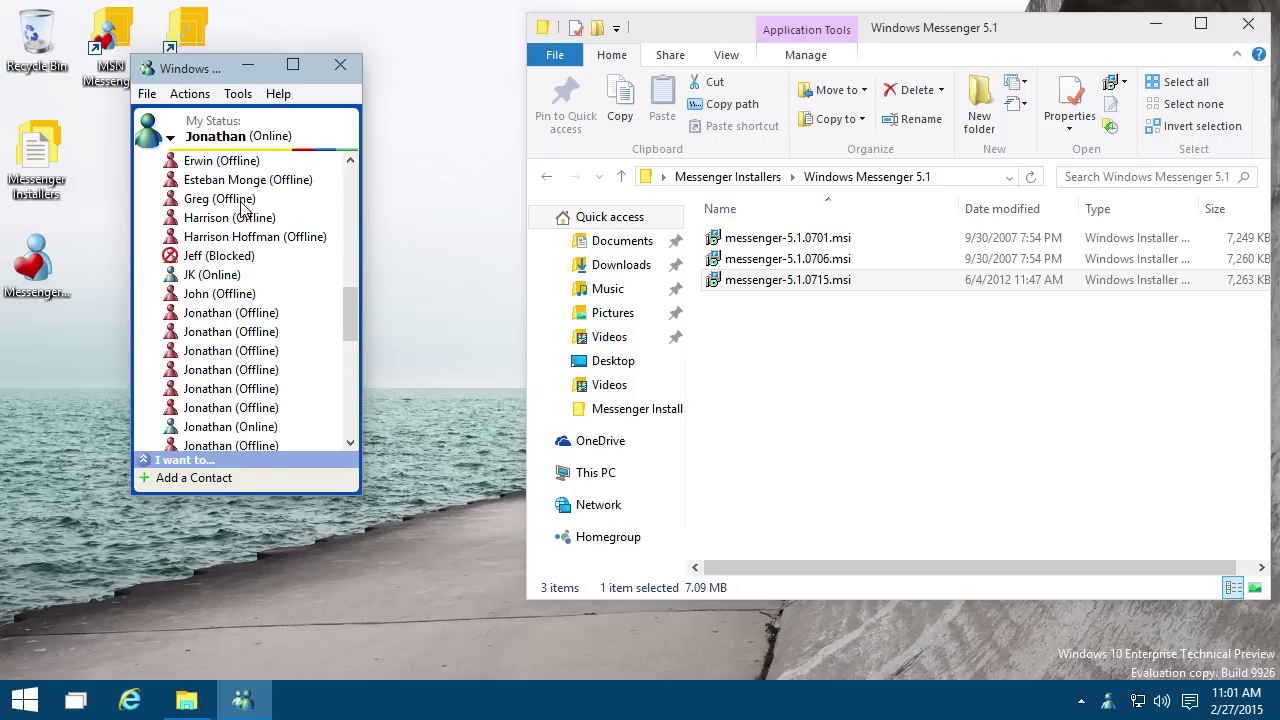
double_click(212, 275)
left_click_drag(156, 22, 540, 82)
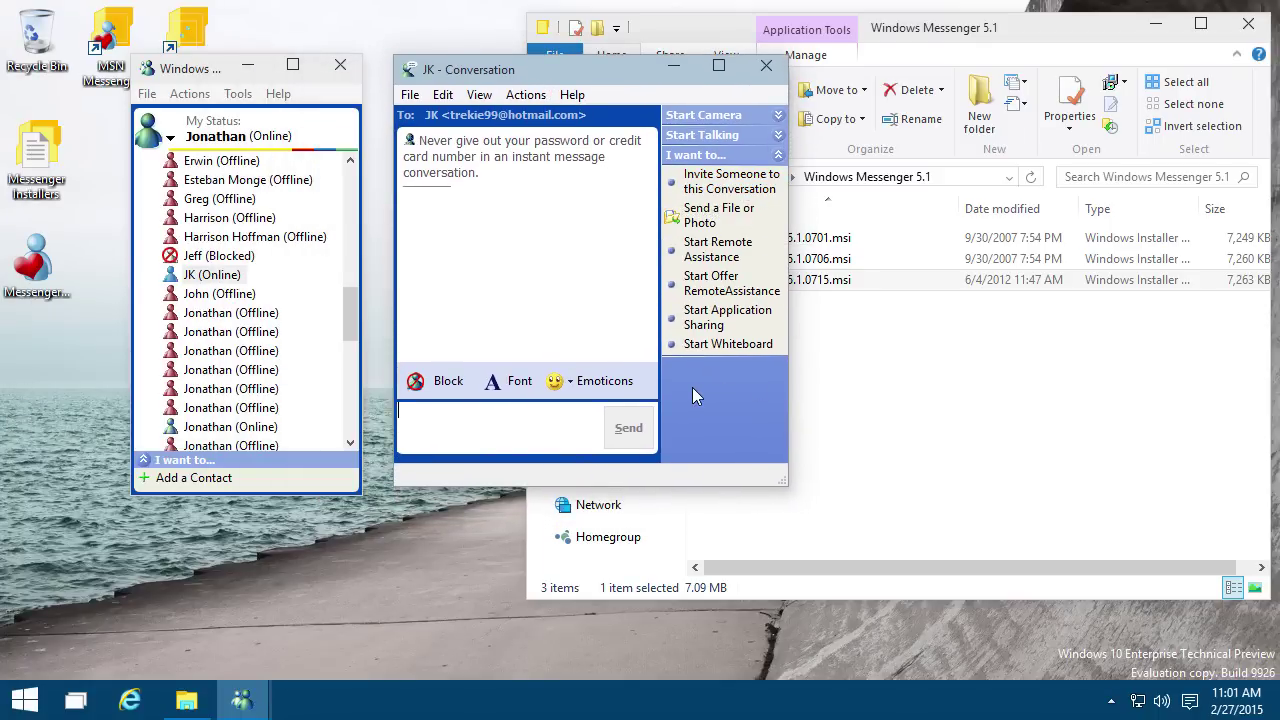
Step: Browse the emoticon choices and the conversation window's menus
left_click(612, 389)
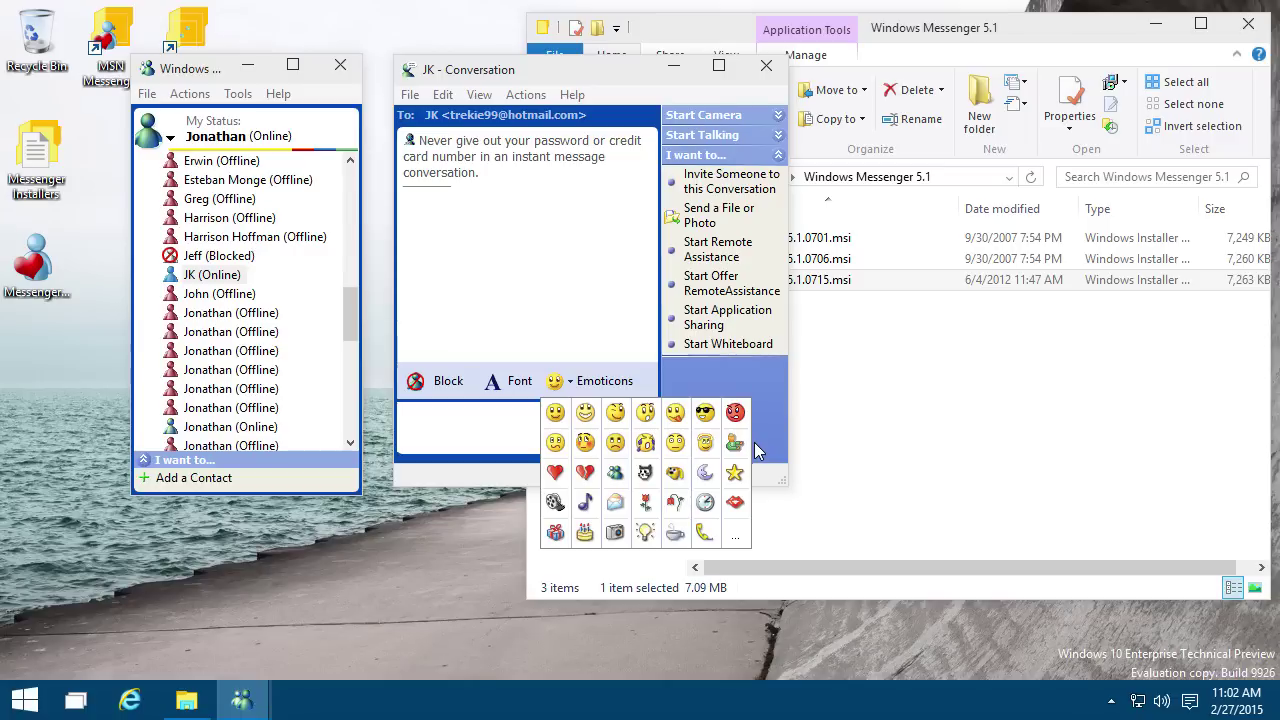
left_click(472, 446)
left_click(410, 94)
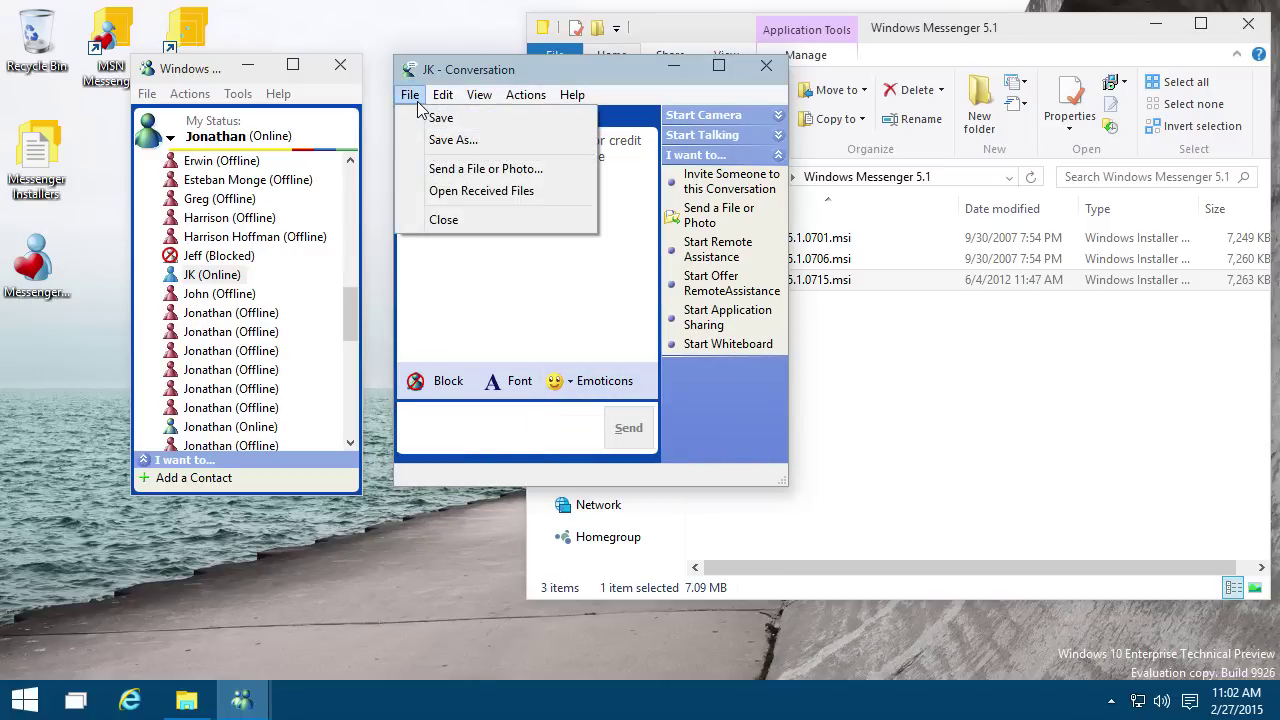
mouse_move(453, 103)
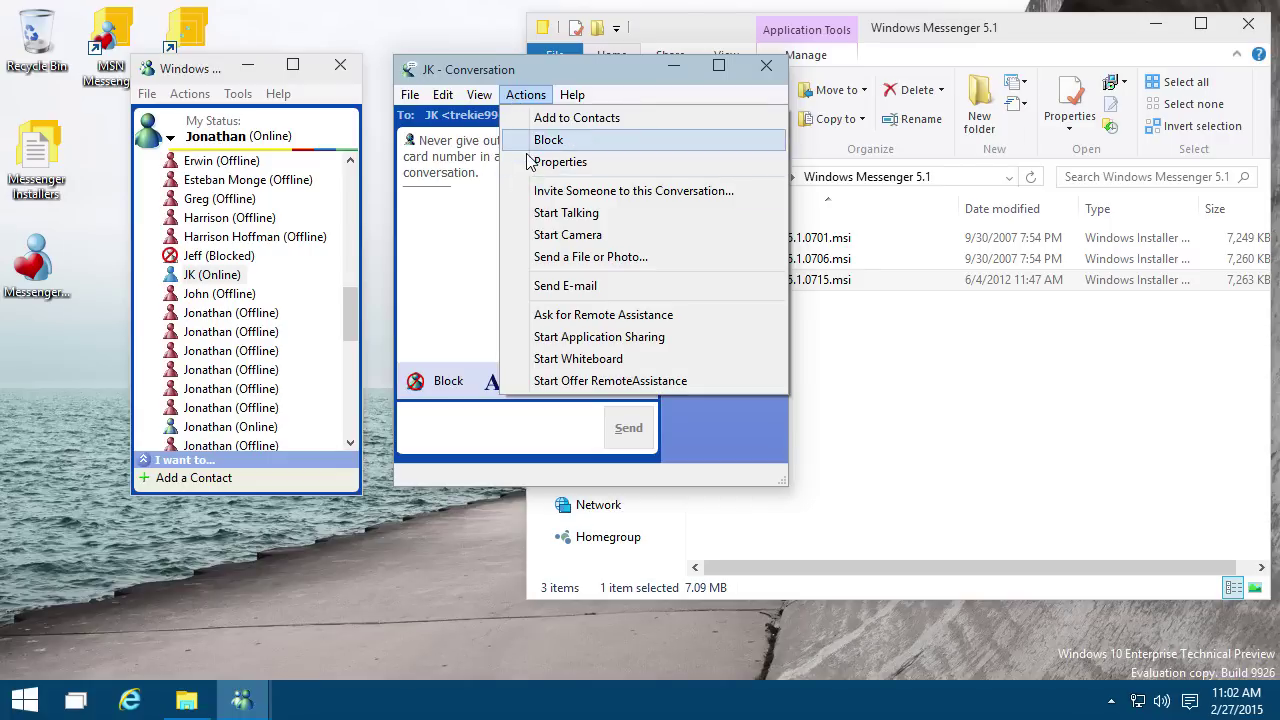
left_click(528, 293)
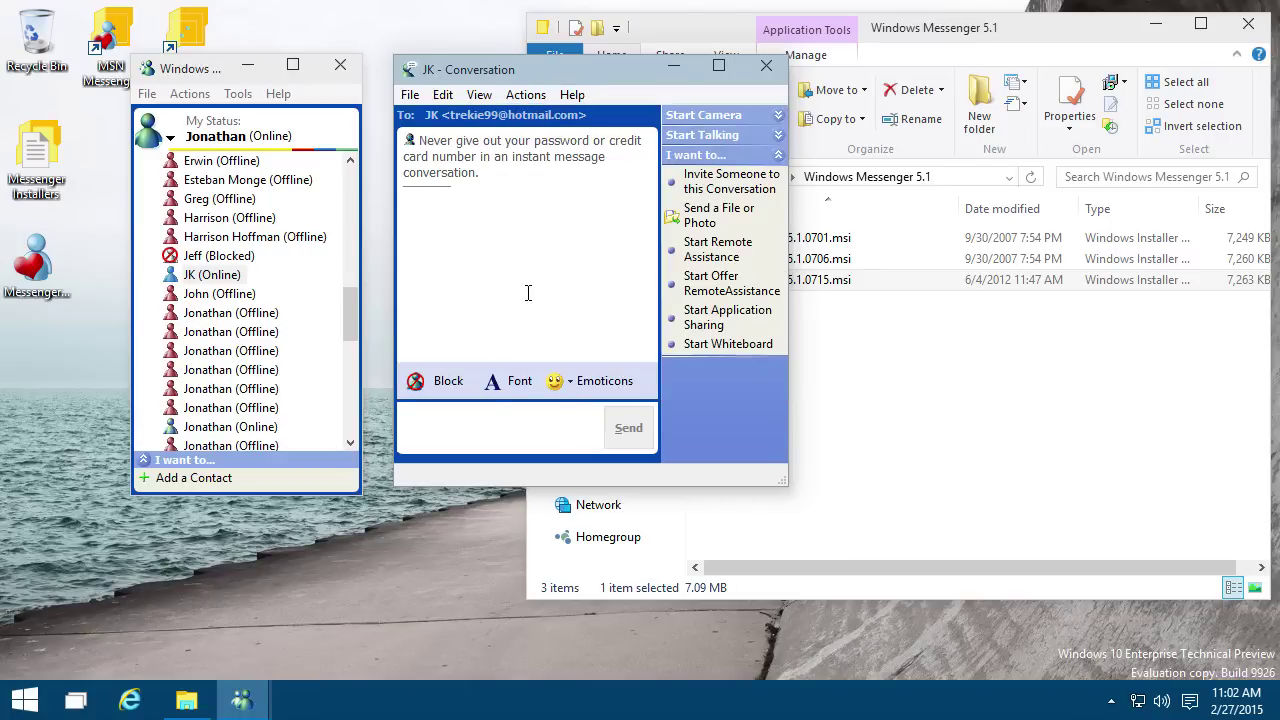
Step: Send the grinning smiley to the contact, then look through the Actions and View menus
left_click(560, 382)
left_click(583, 514)
left_click(628, 428)
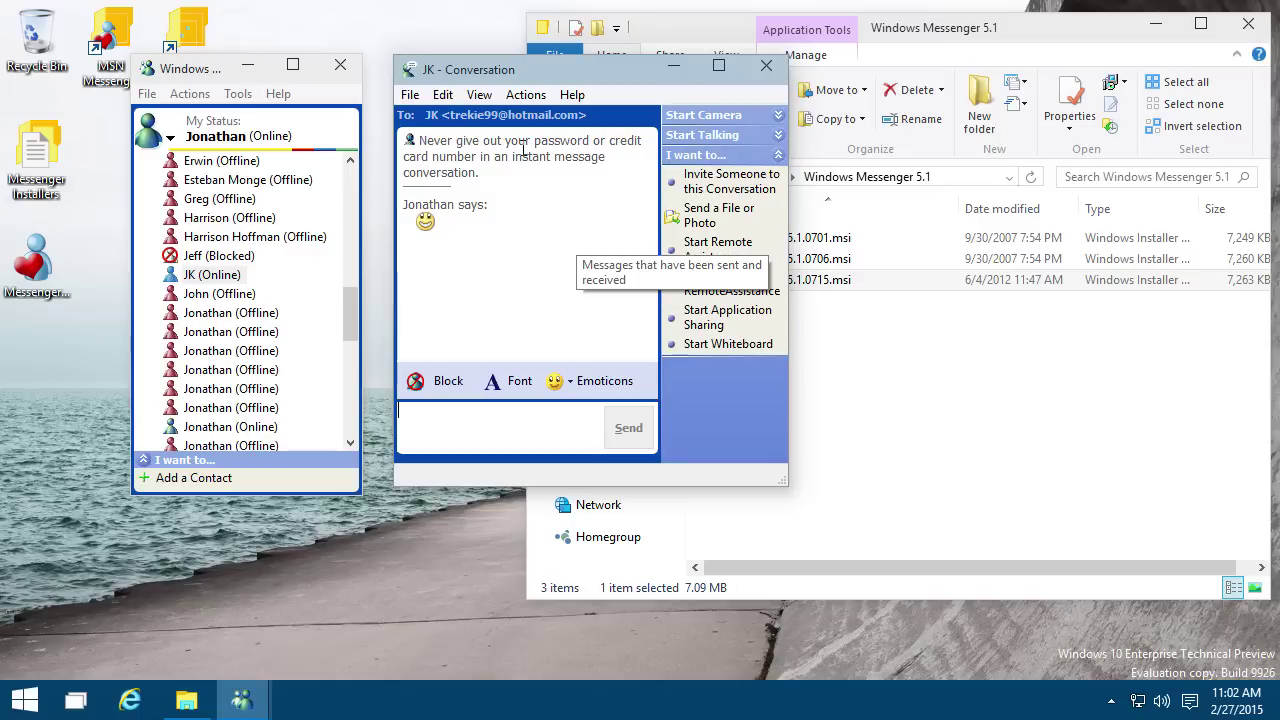
left_click(525, 94)
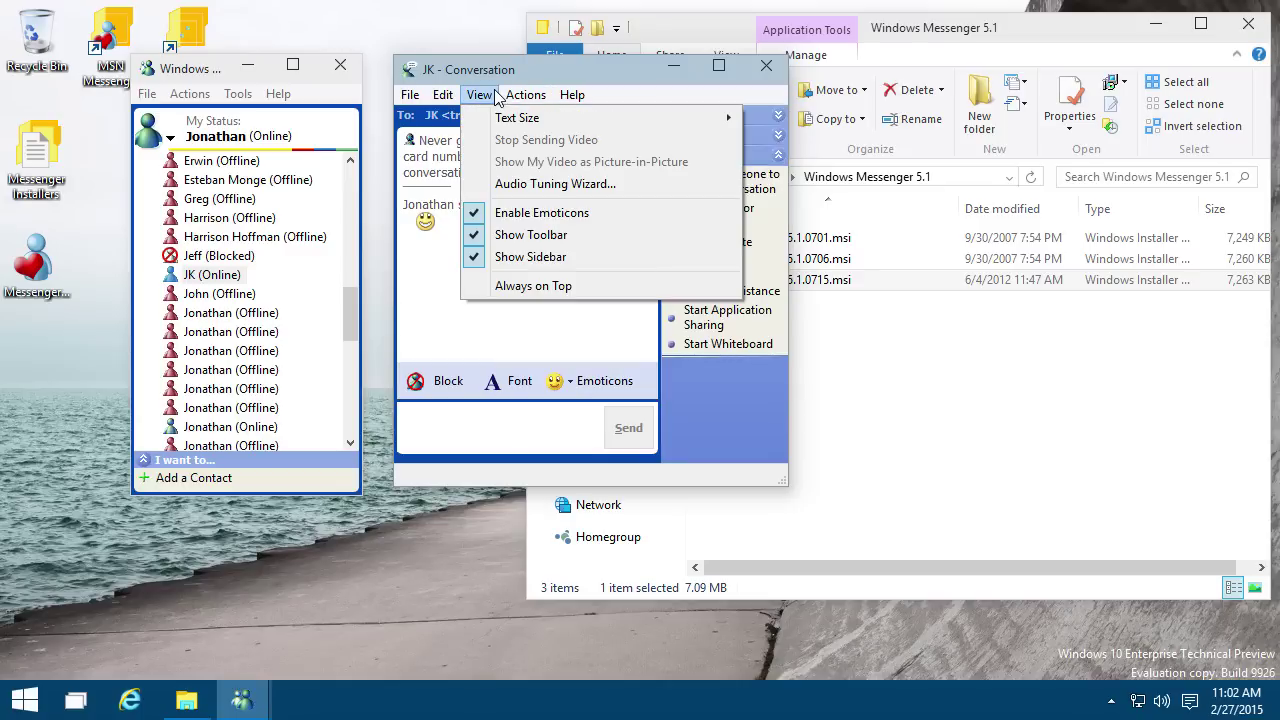
left_click(497, 96)
left_click(238, 93)
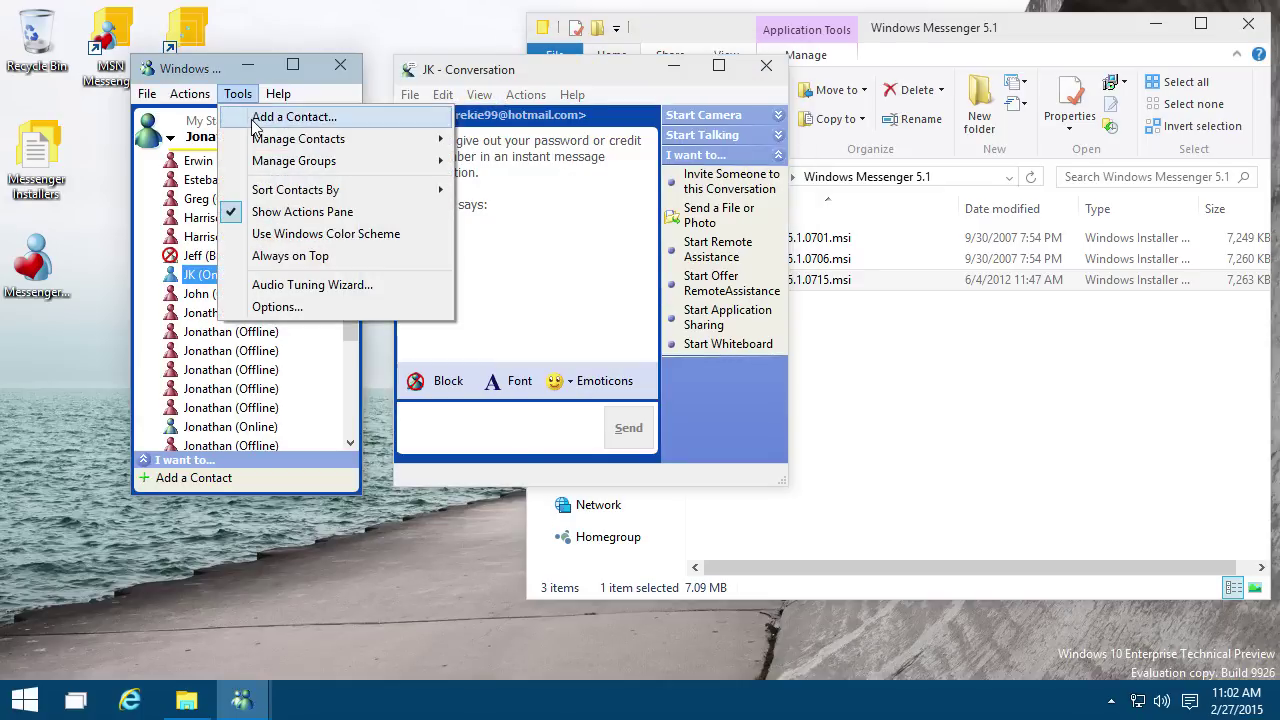
Step: Look through every Tools > Options tab, close it with OK, and dismiss the notice
left_click(272, 307)
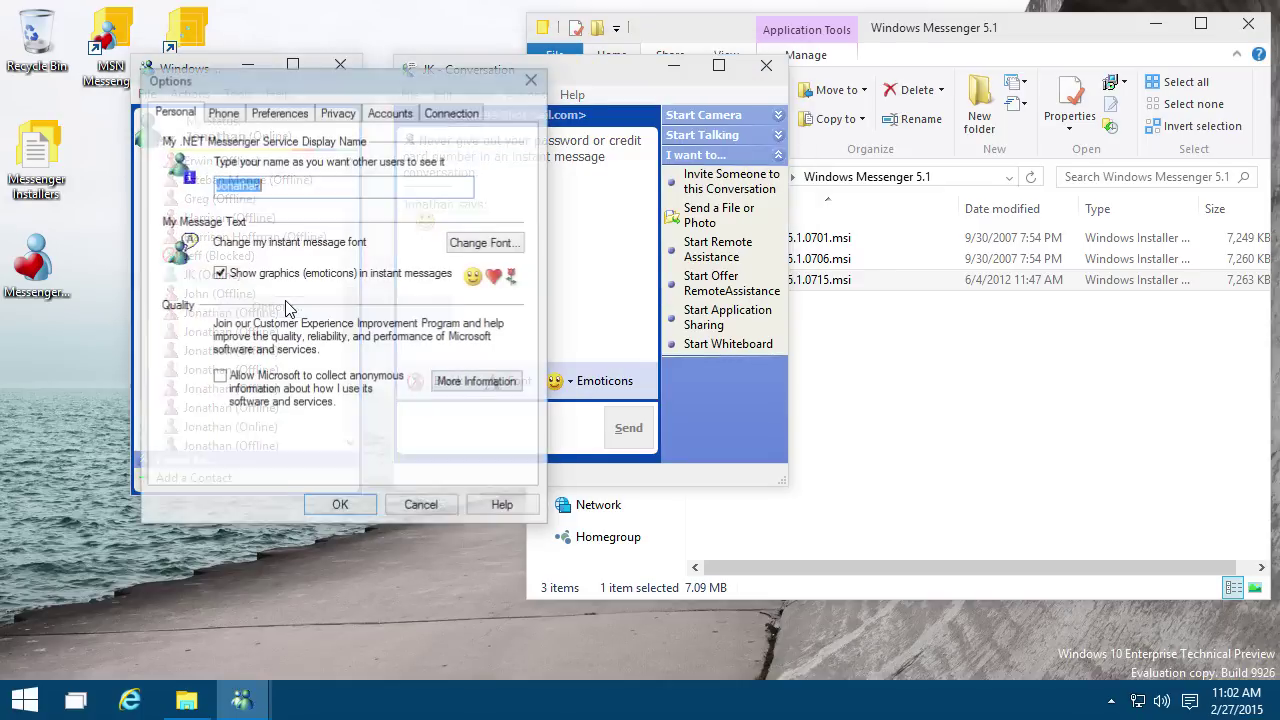
left_click(228, 116)
left_click(280, 114)
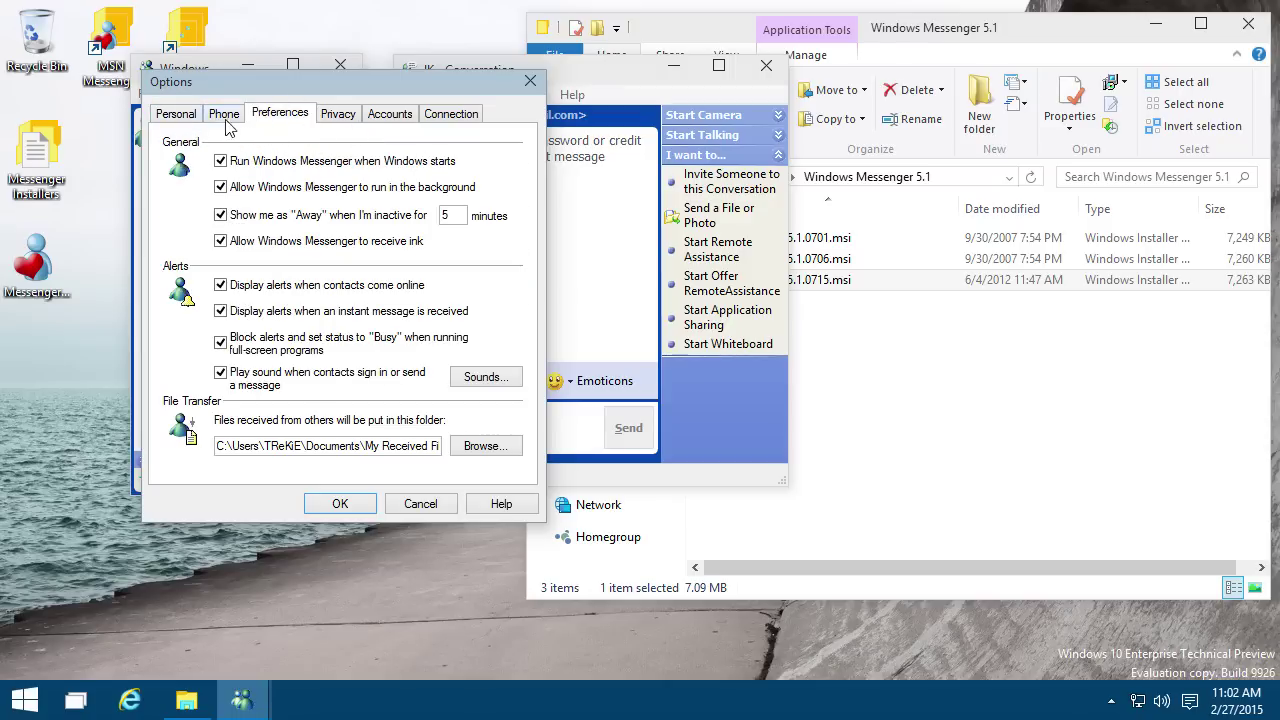
left_click(336, 118)
left_click(386, 116)
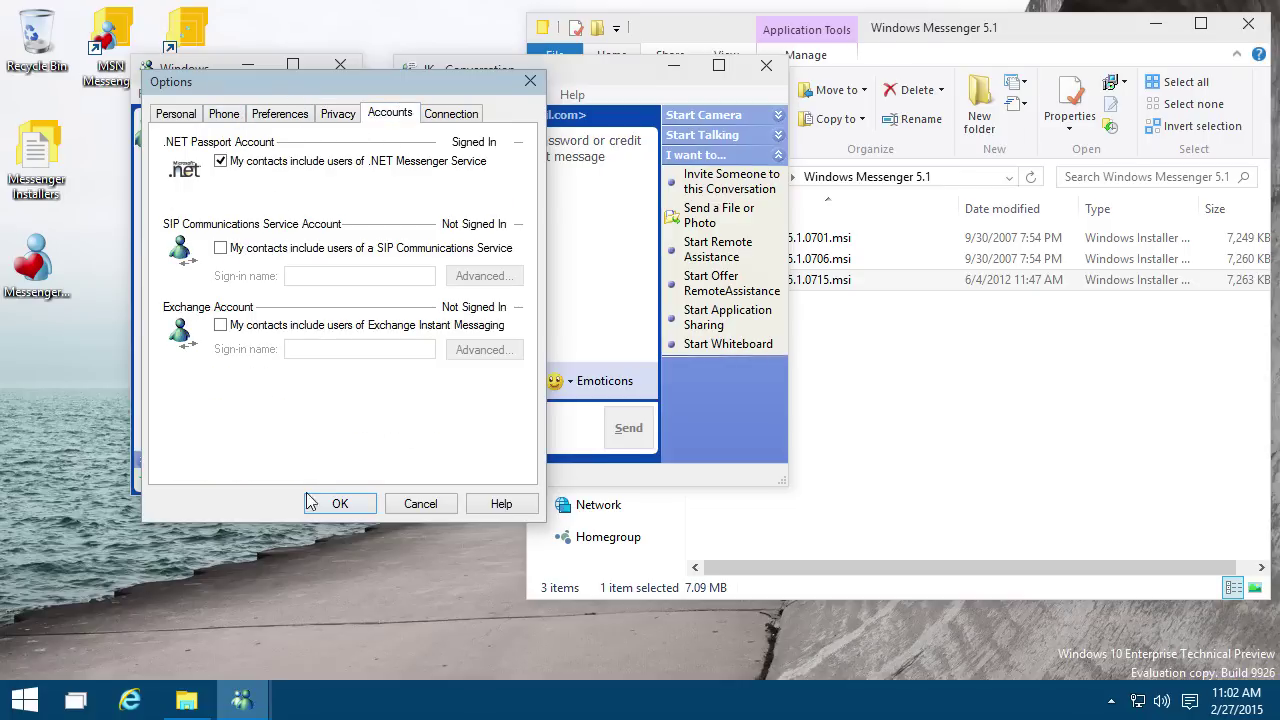
left_click(444, 116)
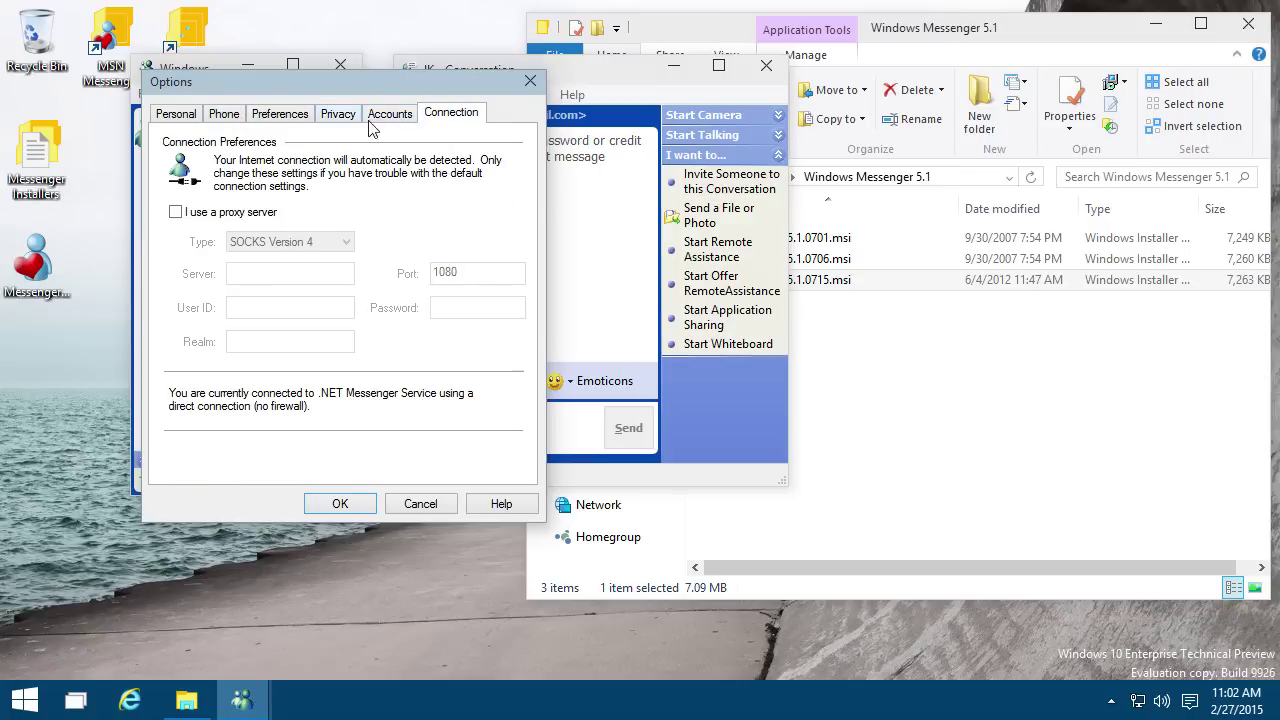
left_click(197, 114)
left_click(340, 504)
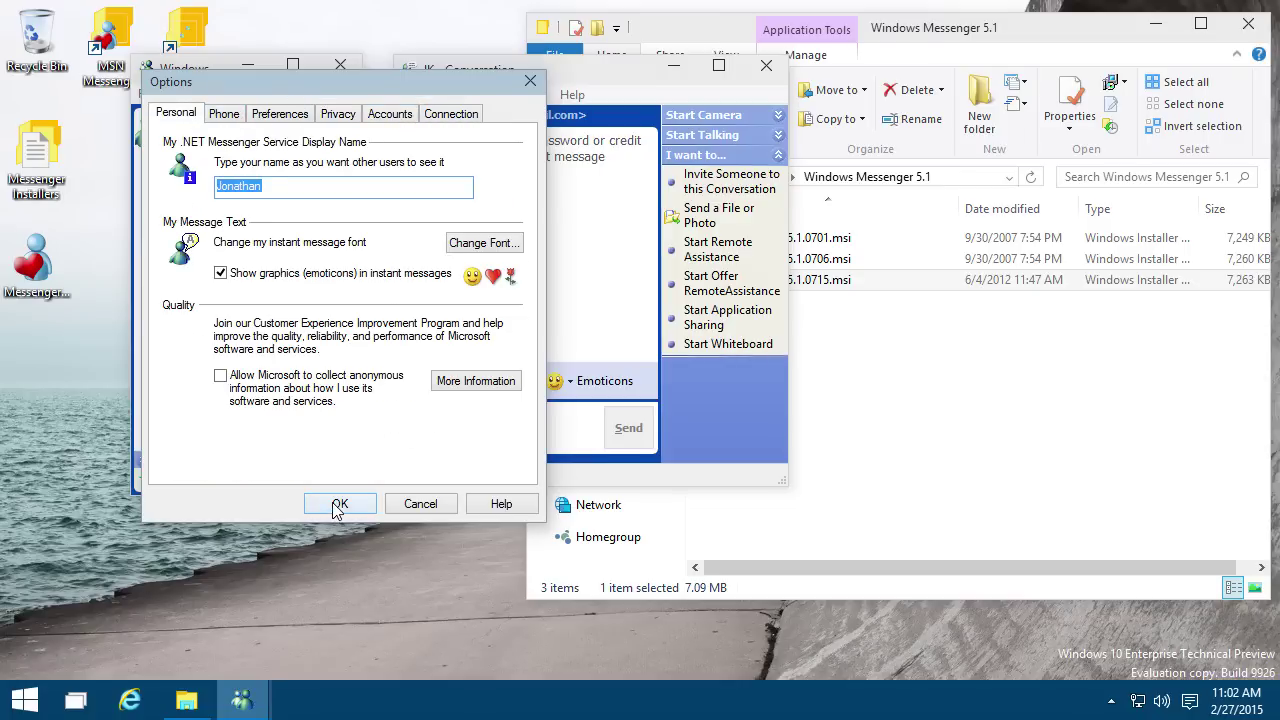
left_click(800, 423)
left_click(800, 423)
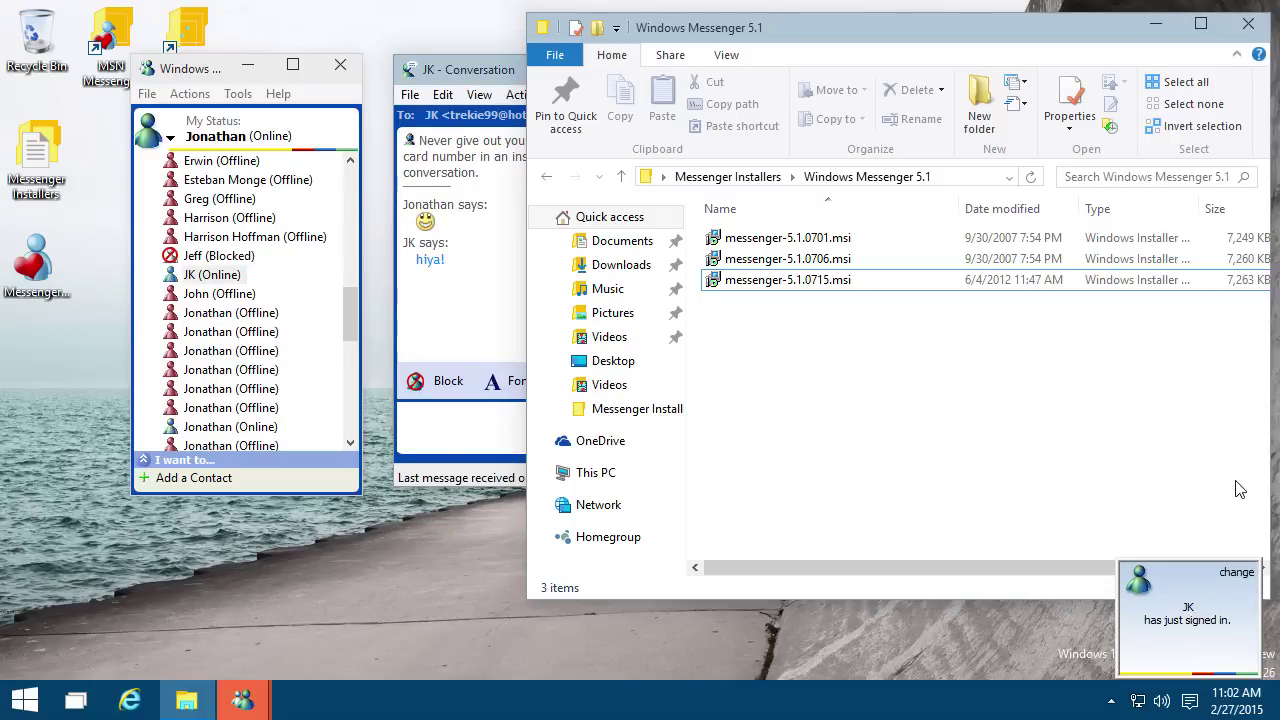
Step: Look through the contact list's Actions and File menus
left_click(450, 435)
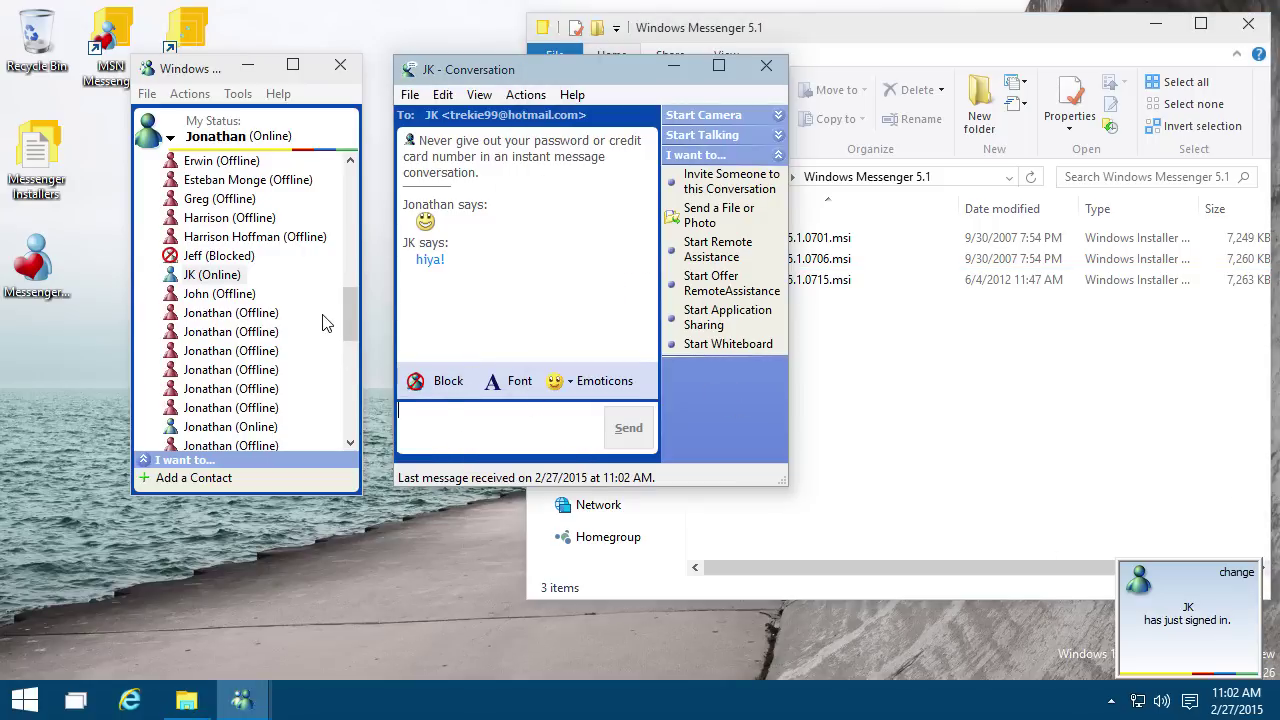
left_click_drag(343, 313, 352, 165)
left_click(190, 93)
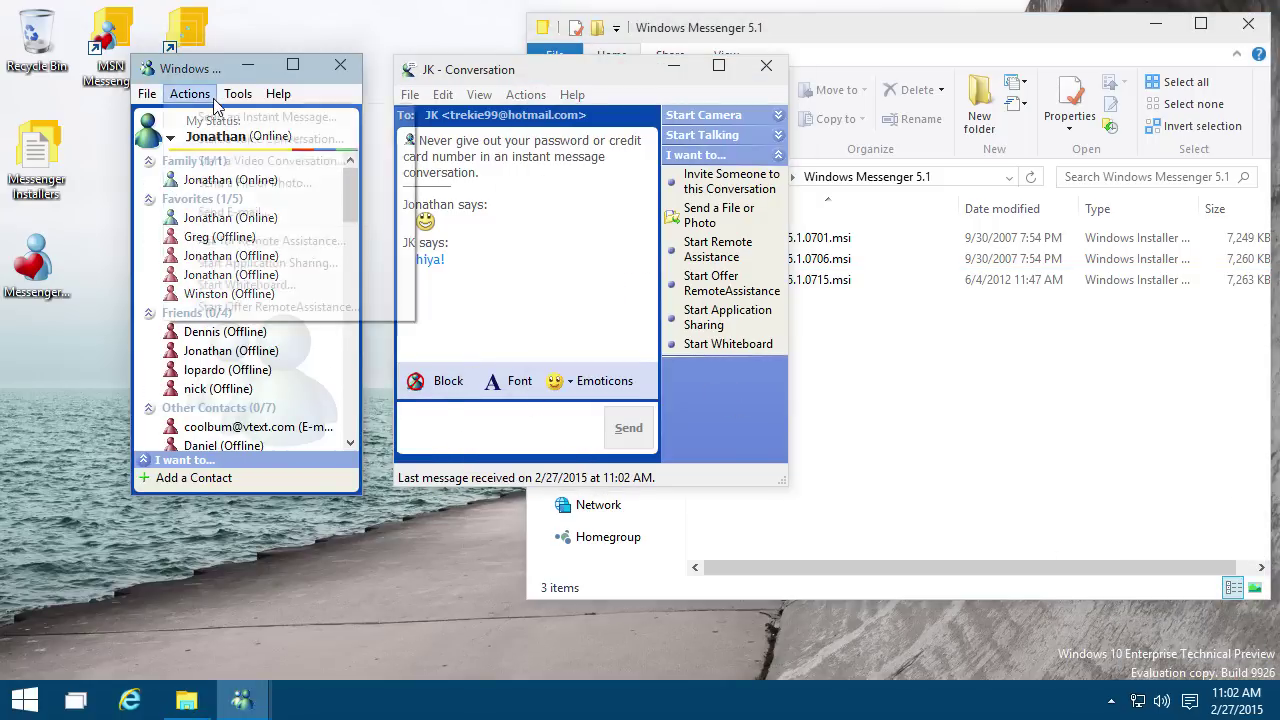
left_click(192, 96)
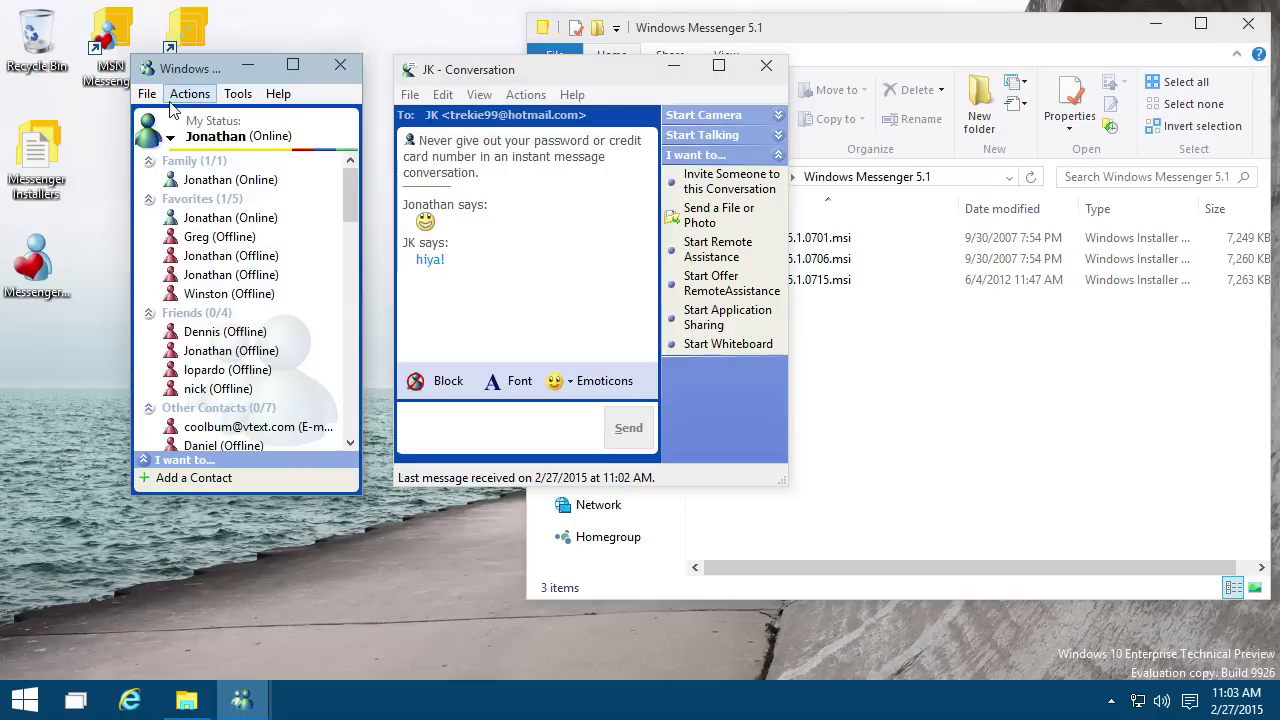
left_click(158, 98)
left_click(160, 97)
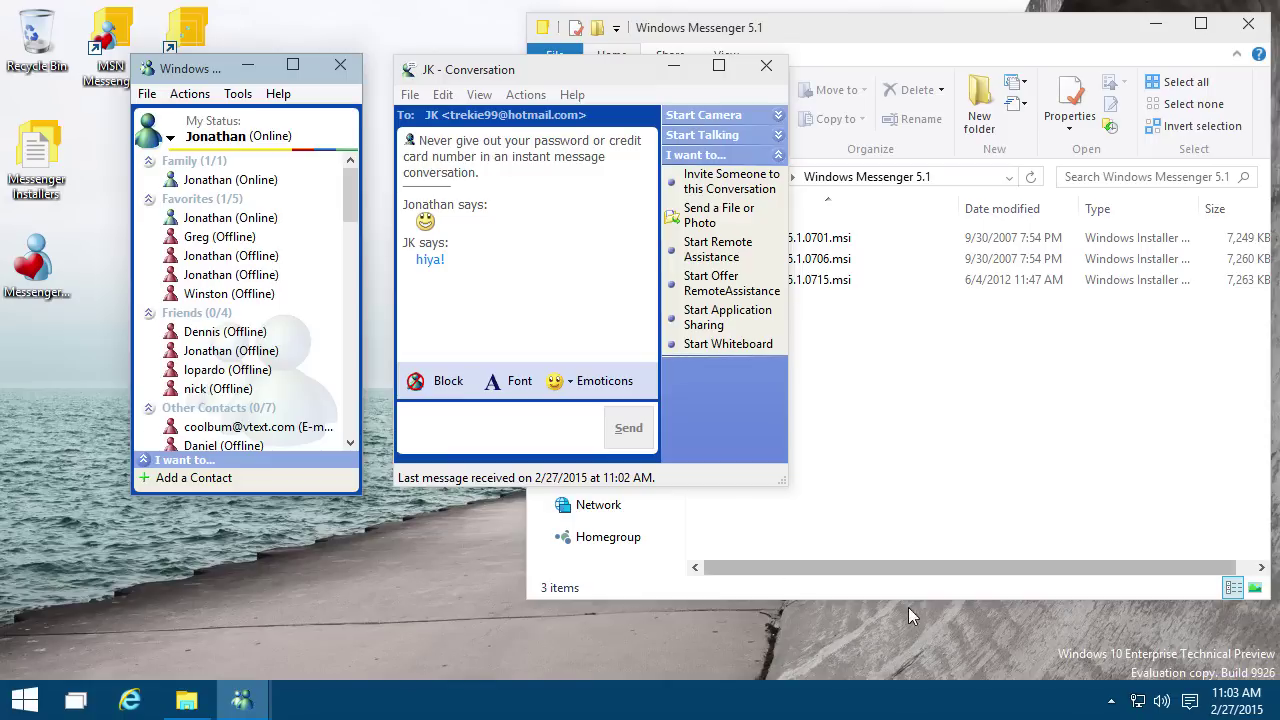
Step: Exit Messenger from its notification-area icon and confirm signing out
left_click(1111, 701)
right_click(1097, 665)
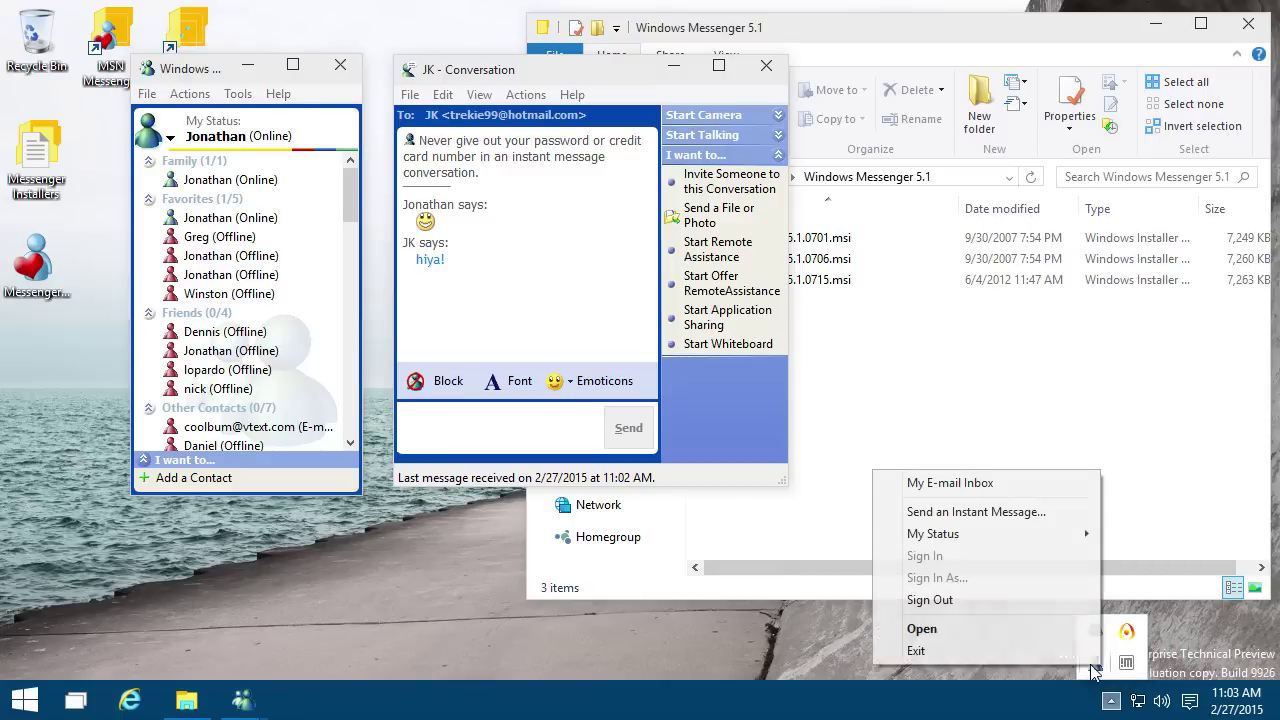
left_click(1068, 651)
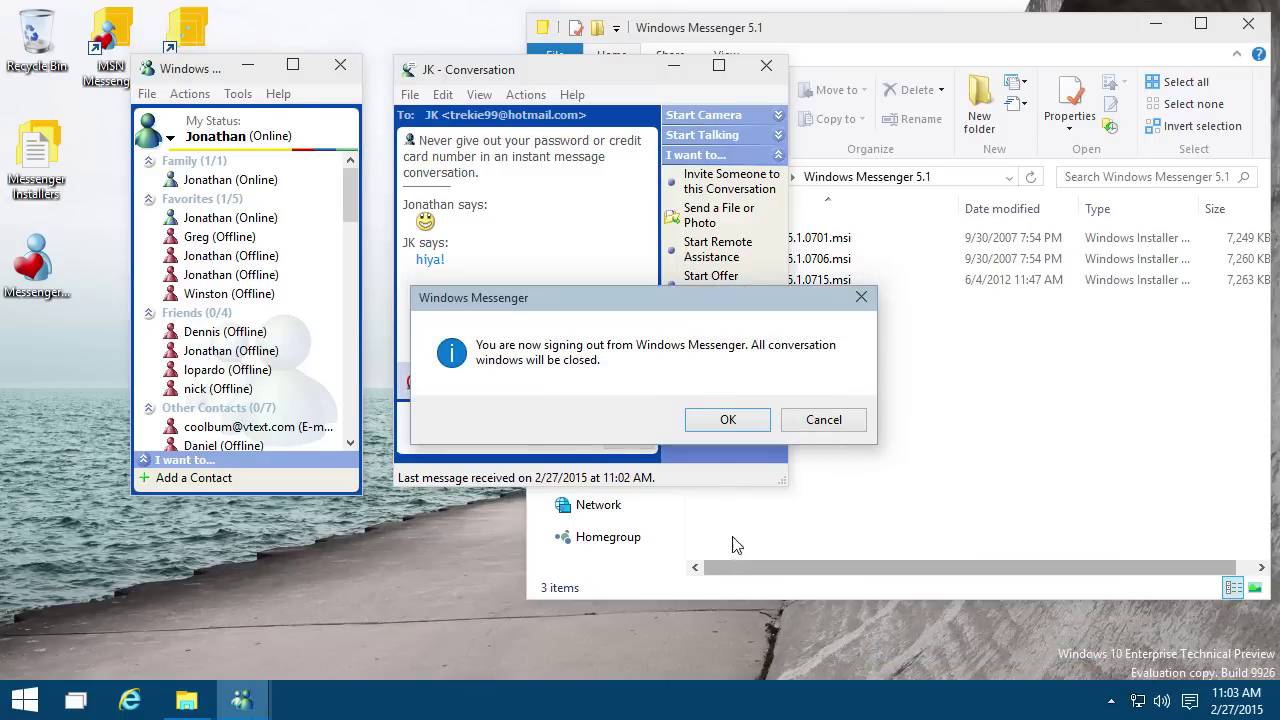
left_click(708, 420)
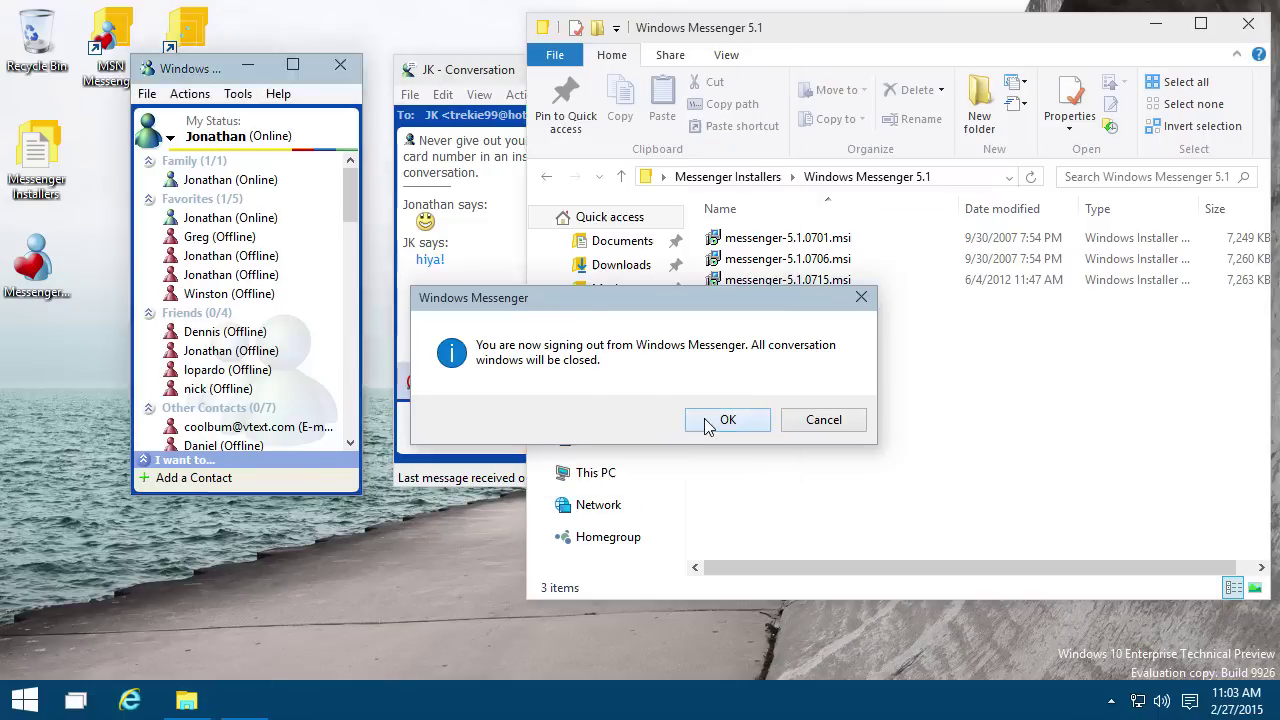
Step: Install MSN Messenger 5.0 from MsnMsgs-5.0.0544-xp.Msi in the 5.0 (MSN Messenger) folder
left_click(731, 178)
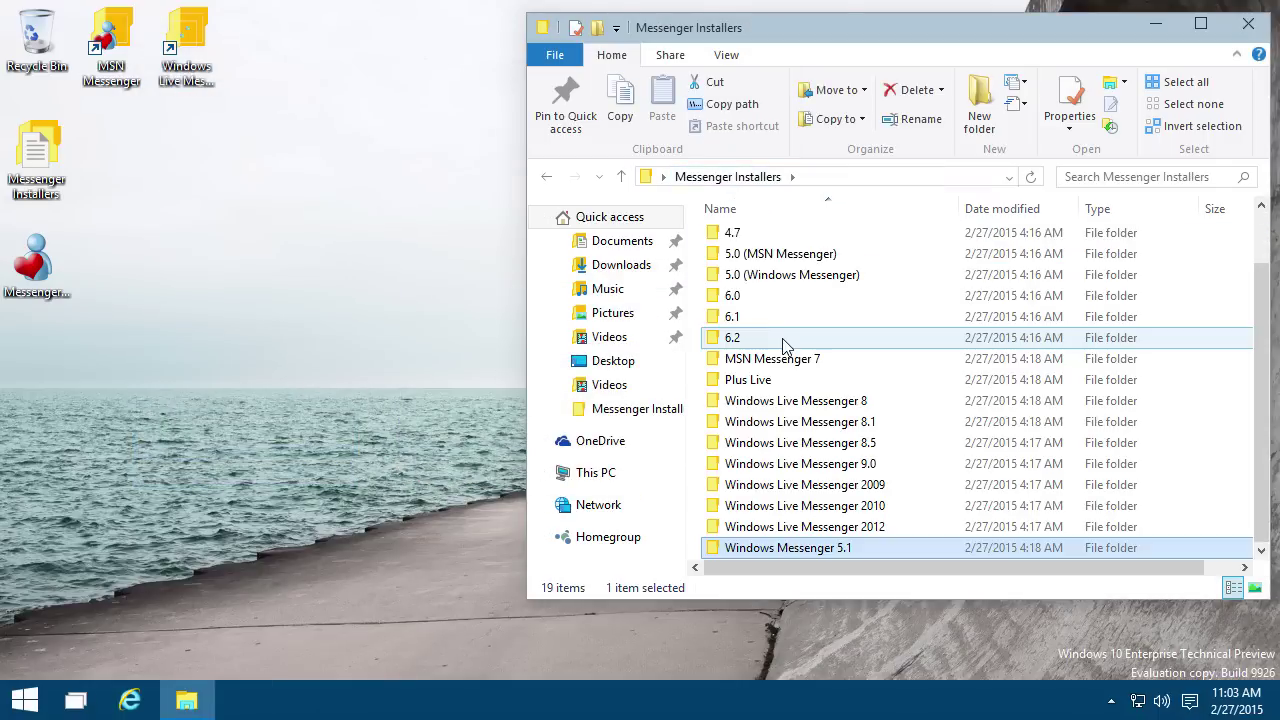
scroll(794, 323, "up", 1)
left_click(778, 331)
double_click(778, 331)
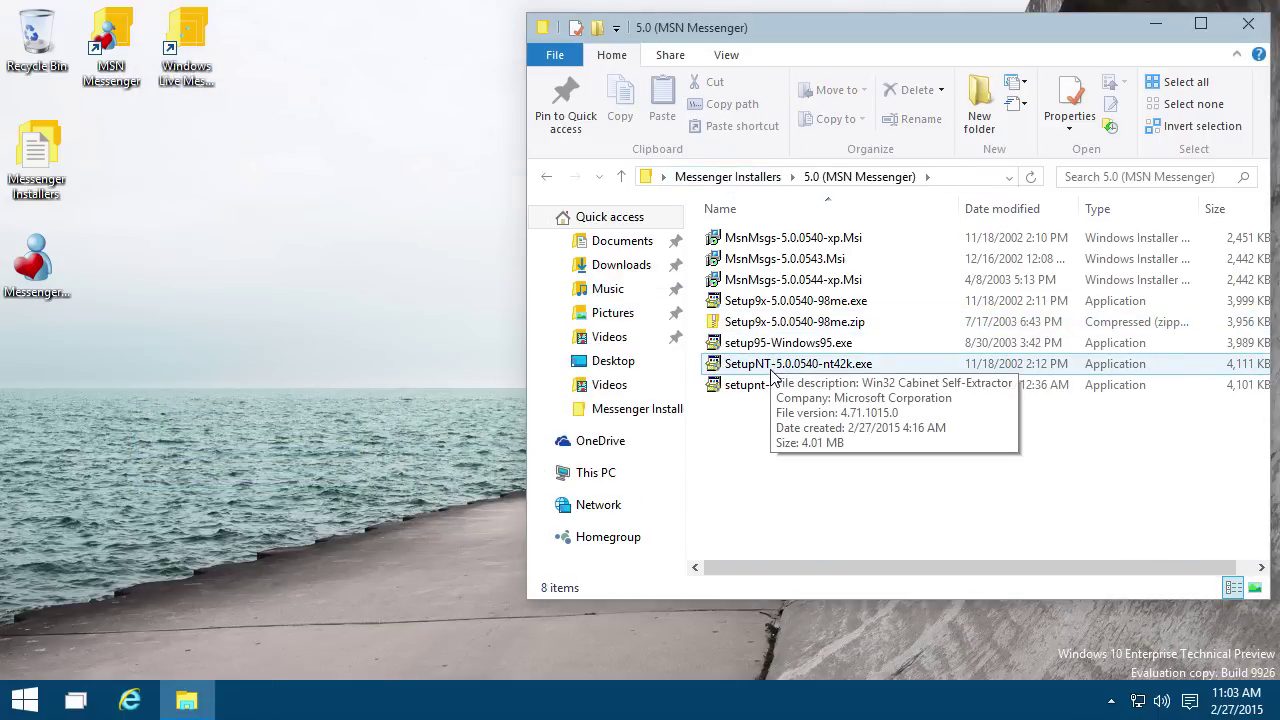
double_click(846, 280)
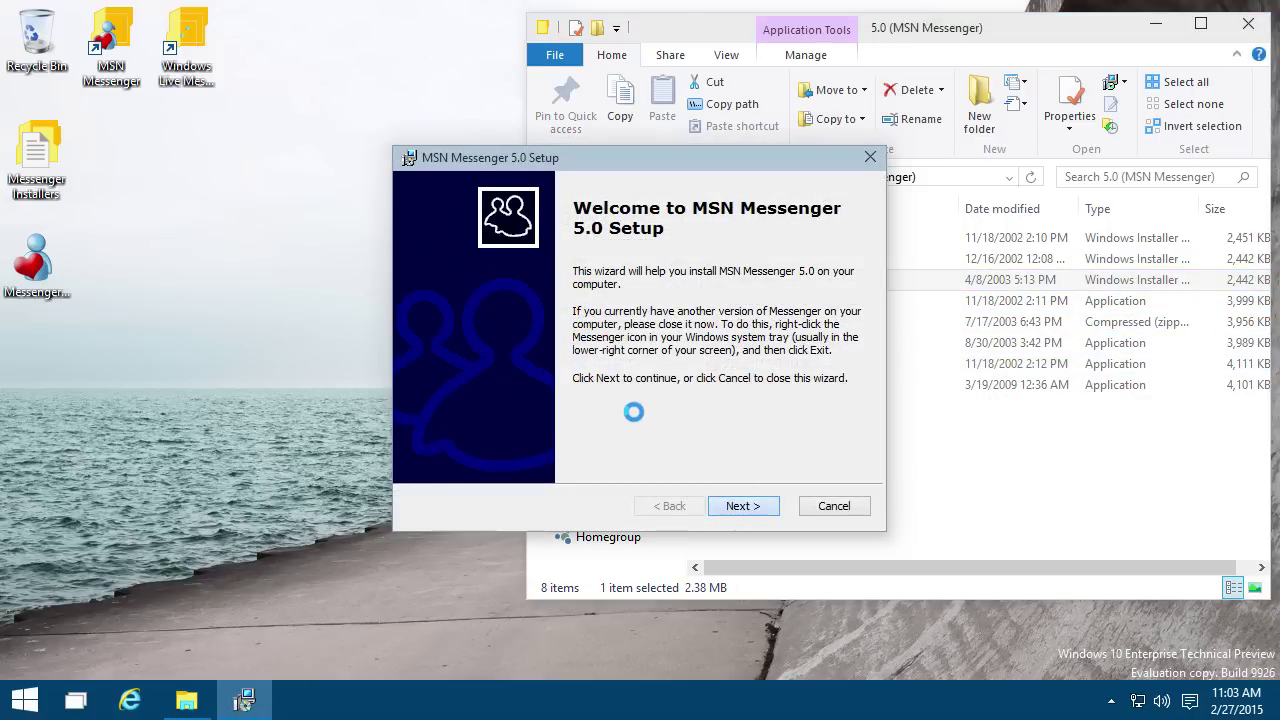
key("Return")
left_click(522, 430)
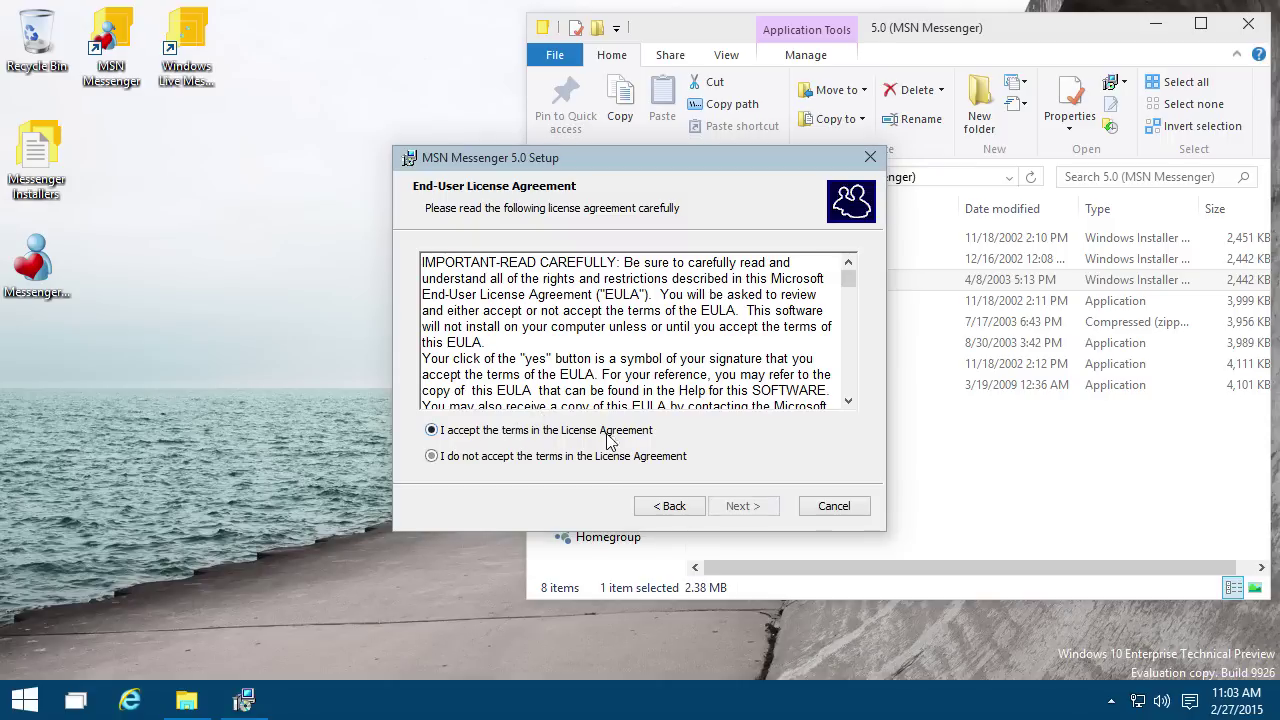
left_click(740, 506)
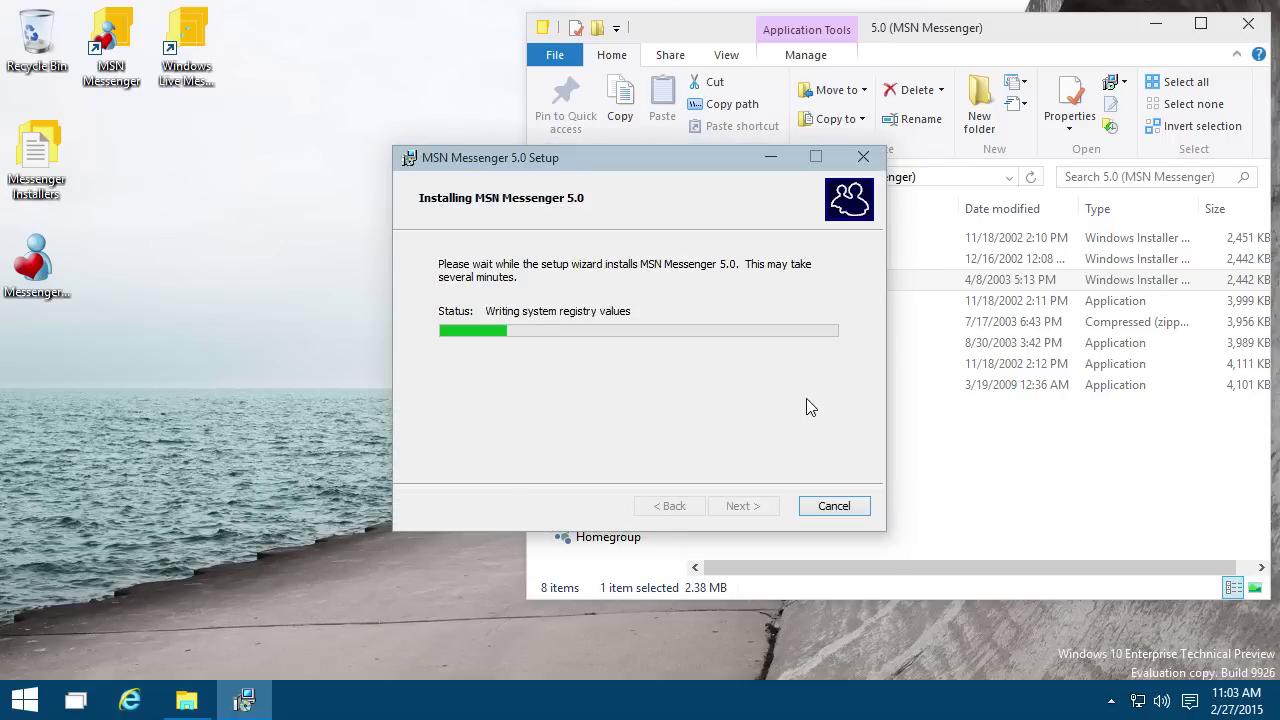
left_click(735, 512)
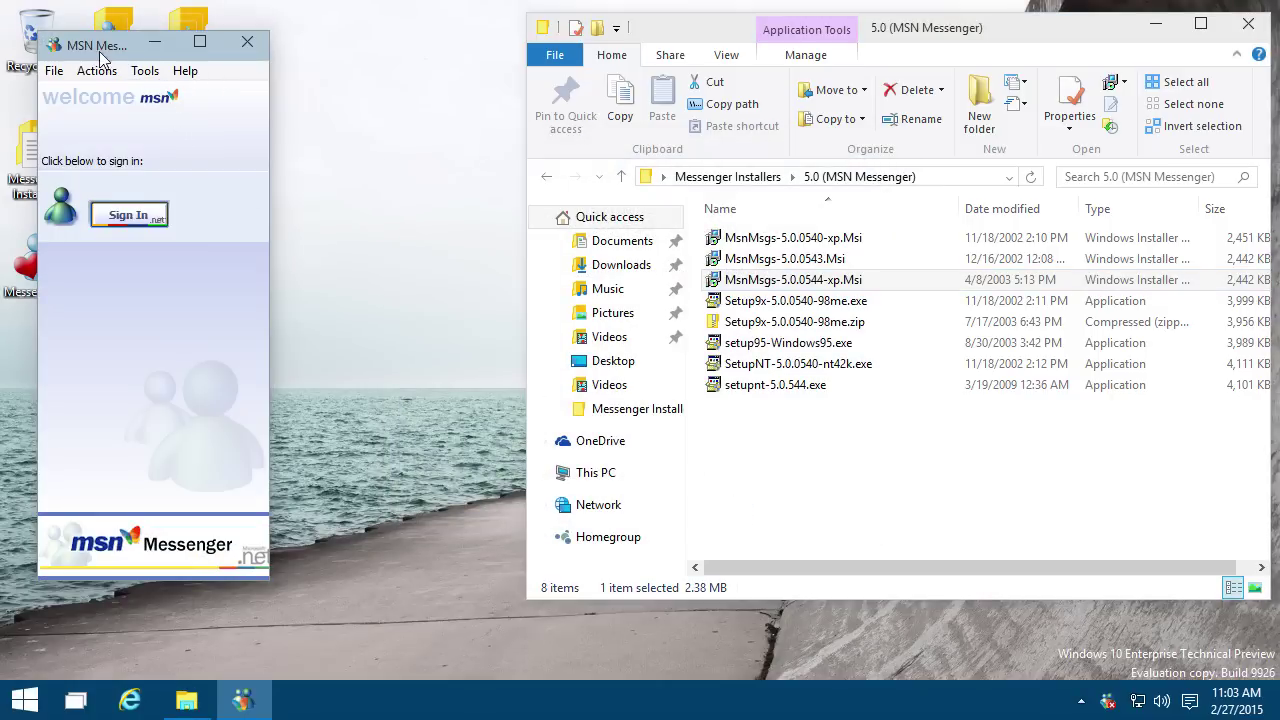
Step: Launch msnmsgr_5.0.544.exe from the MSN Messenger program folder
left_click_drag(100, 52, 370, 52)
double_click(113, 45)
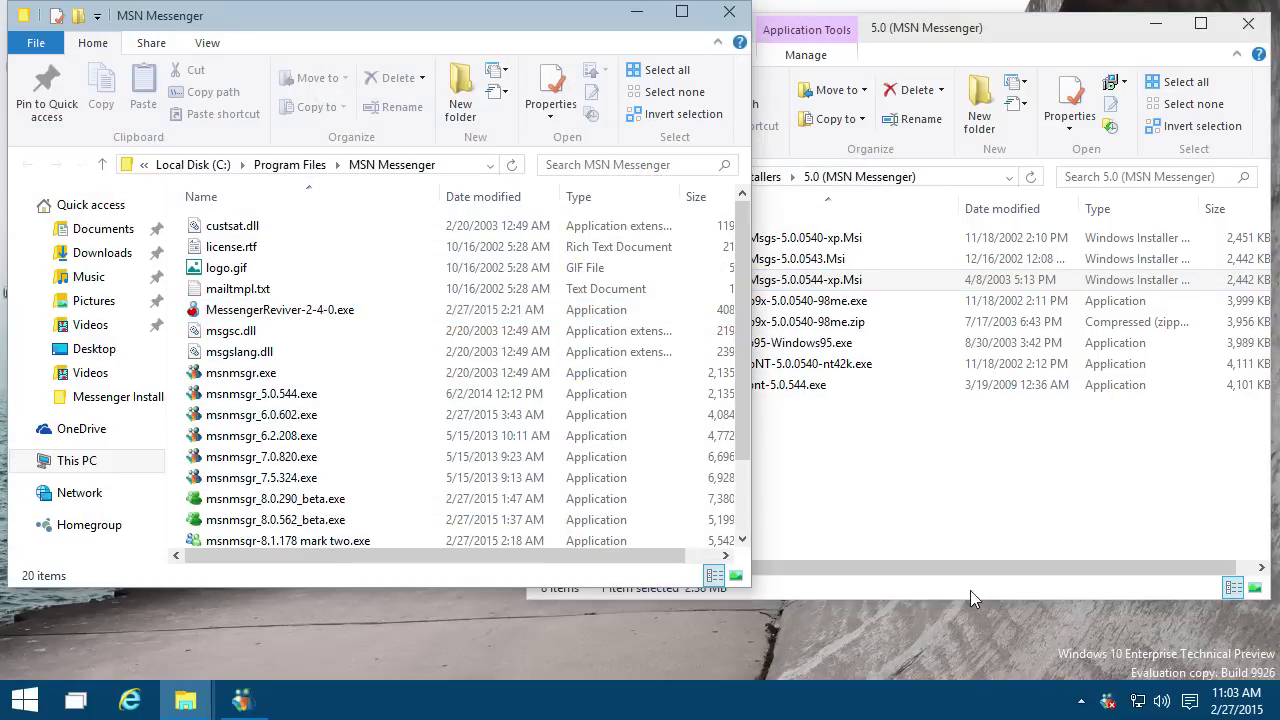
double_click(320, 395)
Step: Sign in with the account e-mail and password, retrying after the error
left_click(403, 221)
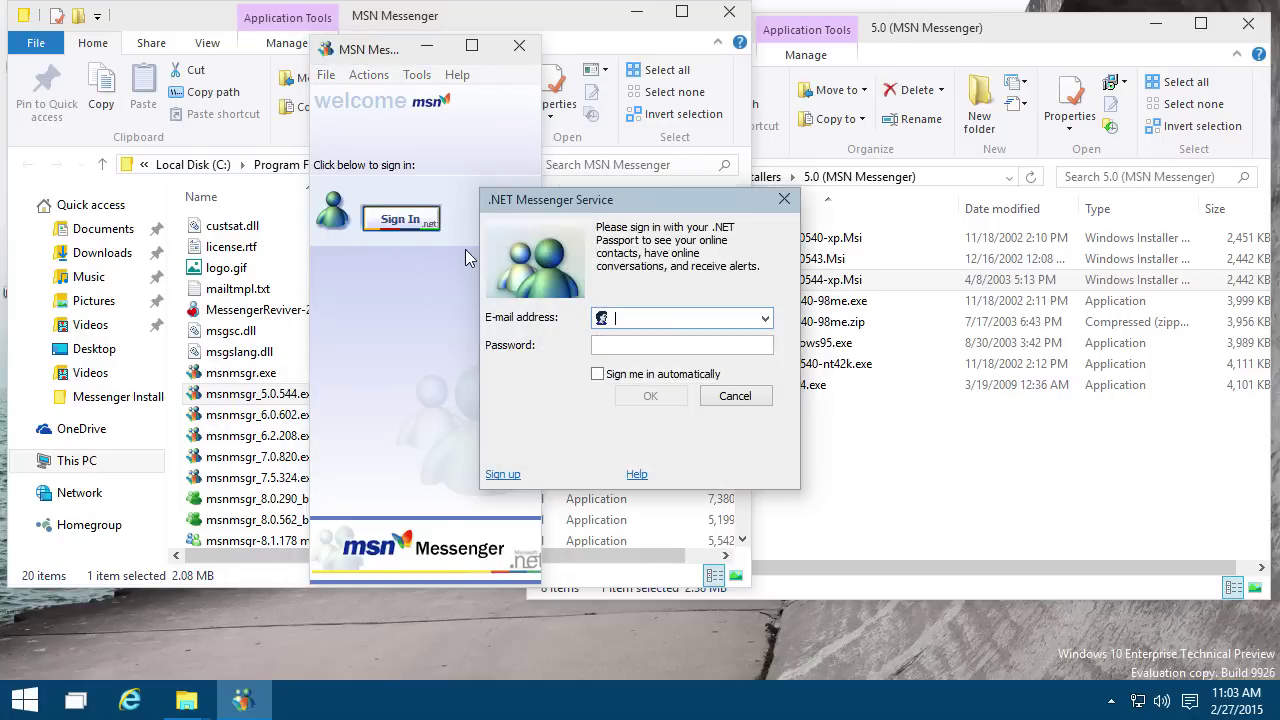
key("Tab")
type("•••••••")
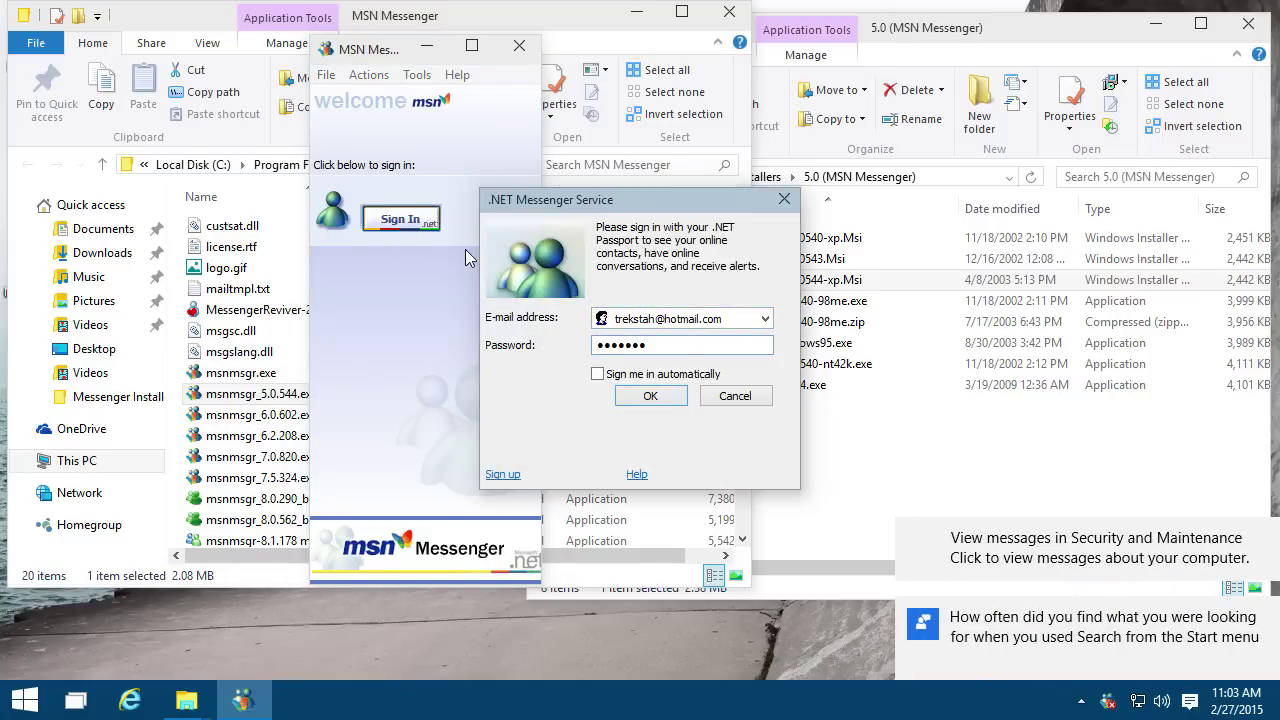
key("Return")
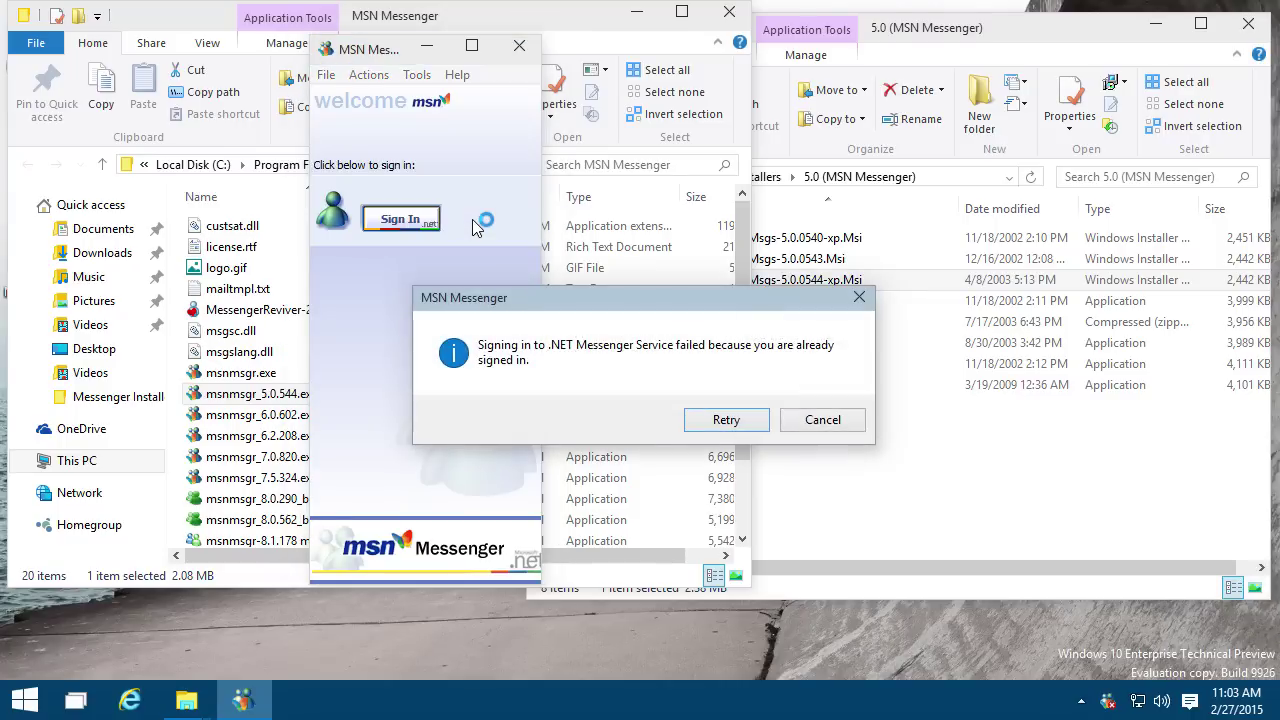
left_click(710, 419)
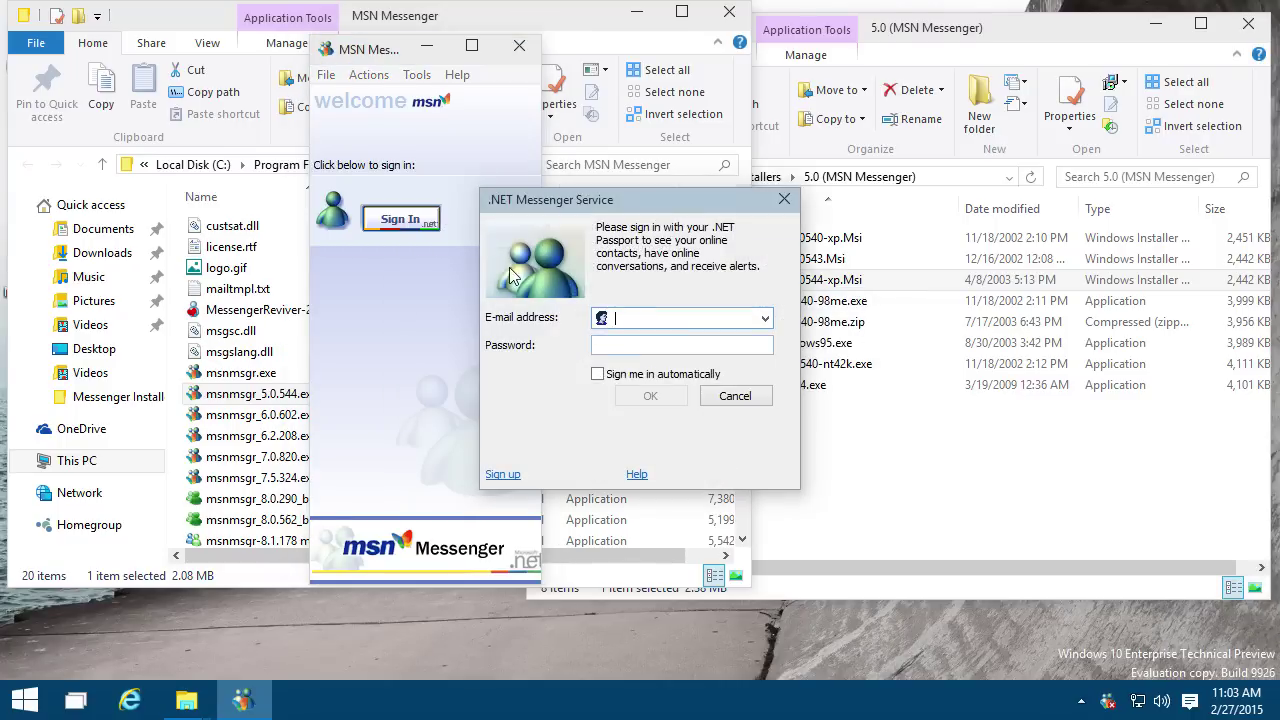
key("Down")
key("Tab")
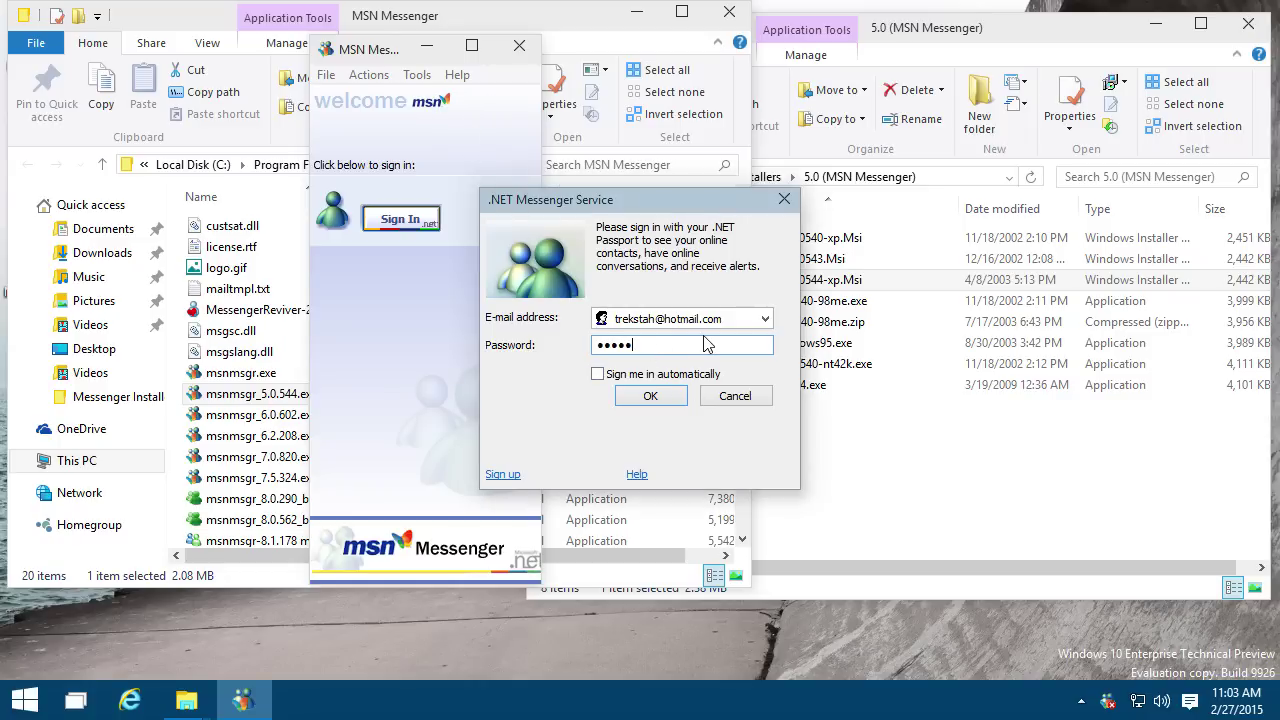
key("Return")
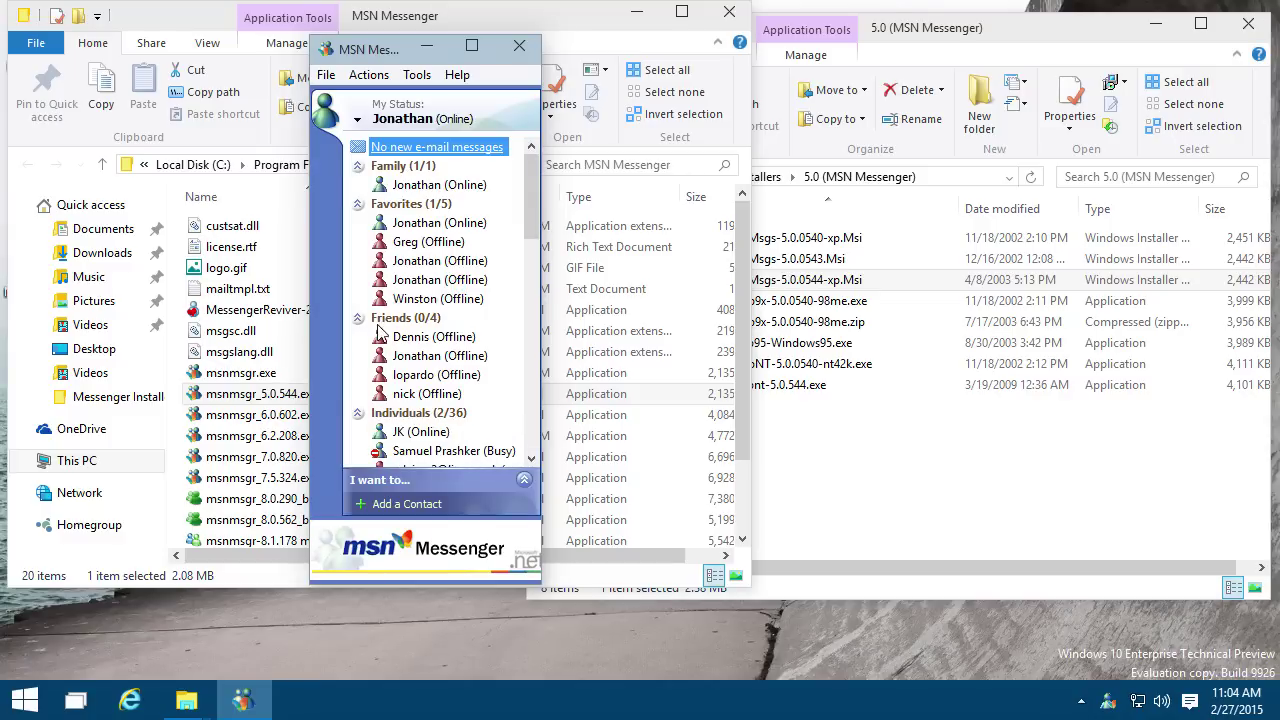
Step: Open a conversation with the online contact in Individuals and browse its Actions and View menus
scroll(380, 340, "down", 4)
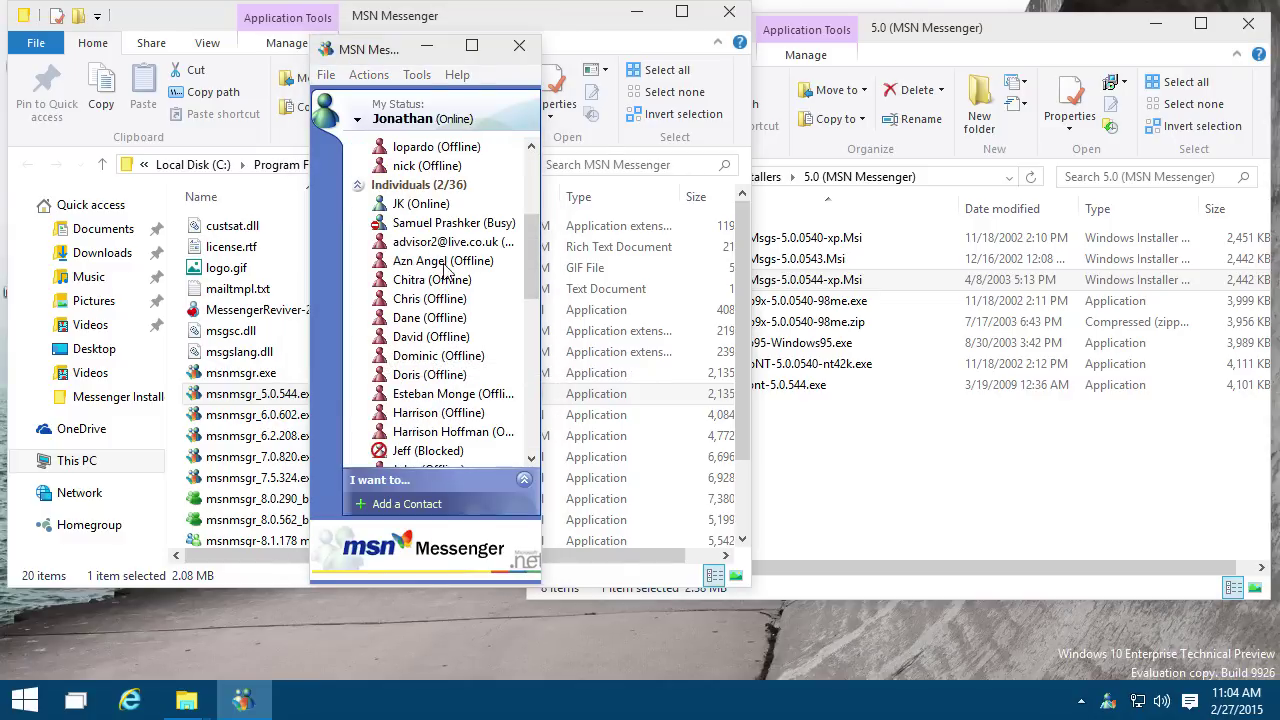
left_click(428, 208)
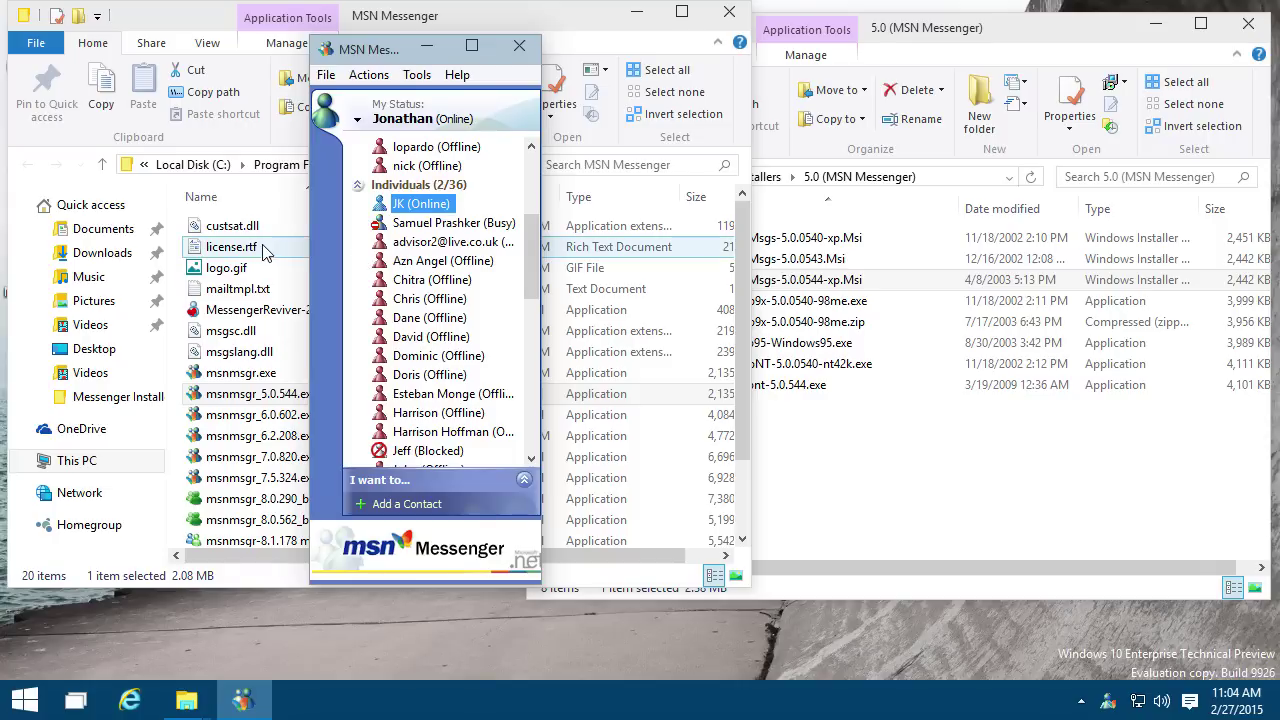
double_click(399, 207)
left_click_drag(170, 21, 910, 162)
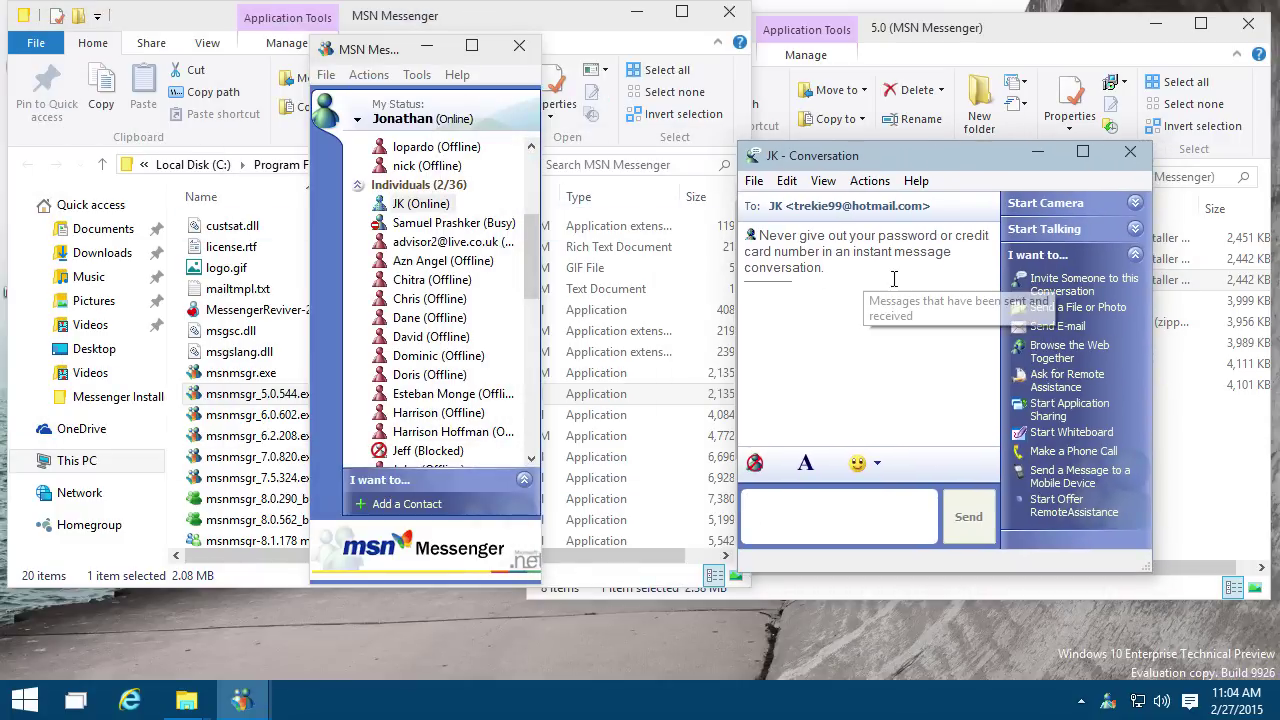
left_click(869, 181)
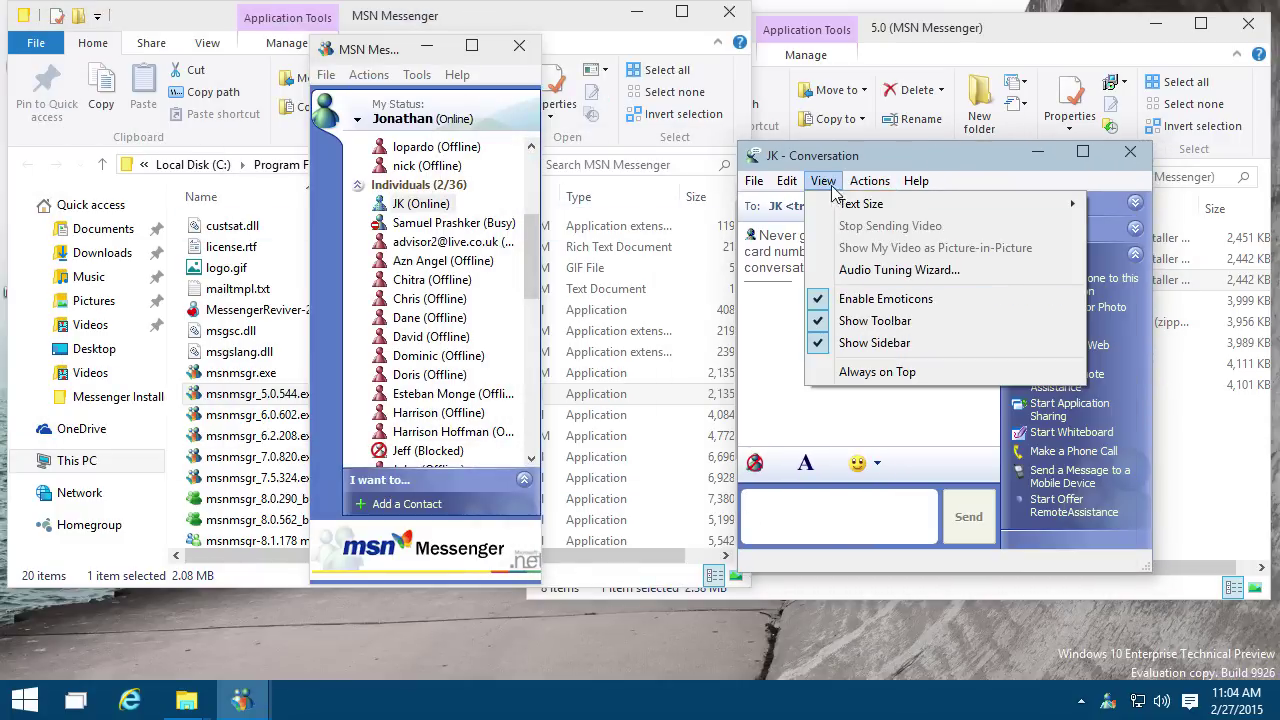
left_click(440, 135)
Step: Look through every Tools > Options tab, close it unchanged, and return to the message box
left_click(417, 75)
left_click(456, 376)
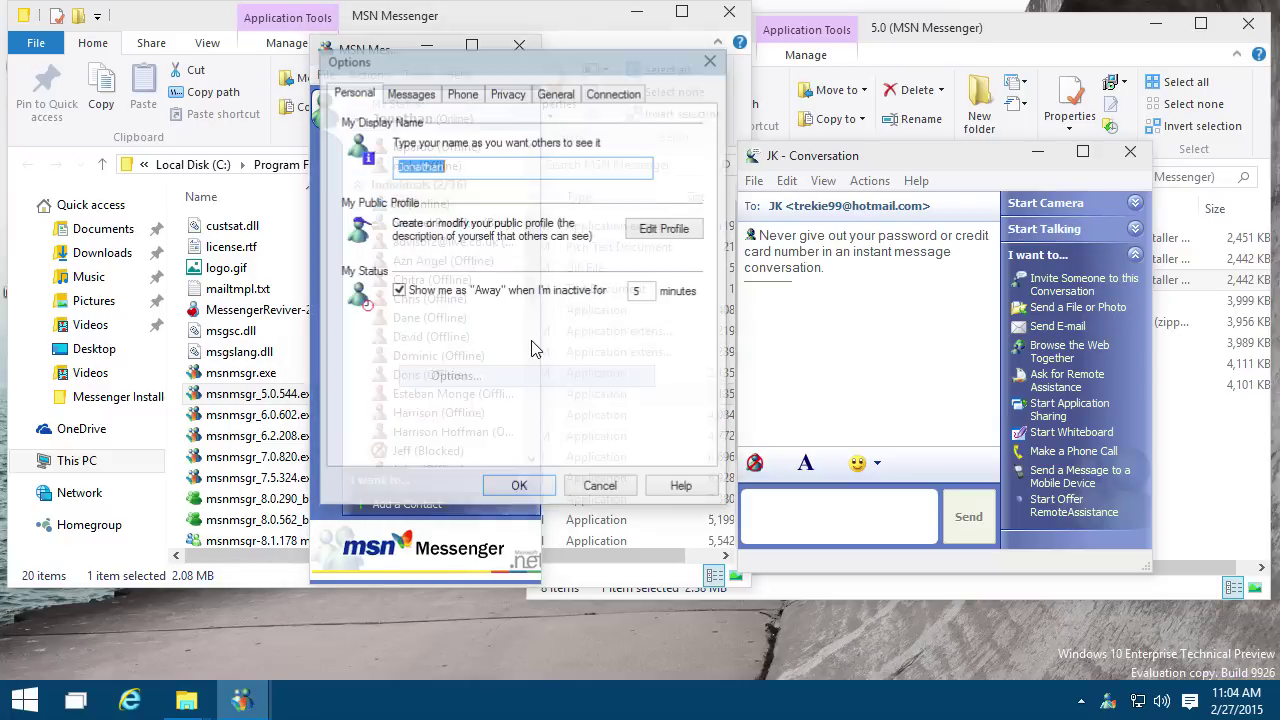
left_click(411, 95)
left_click(462, 95)
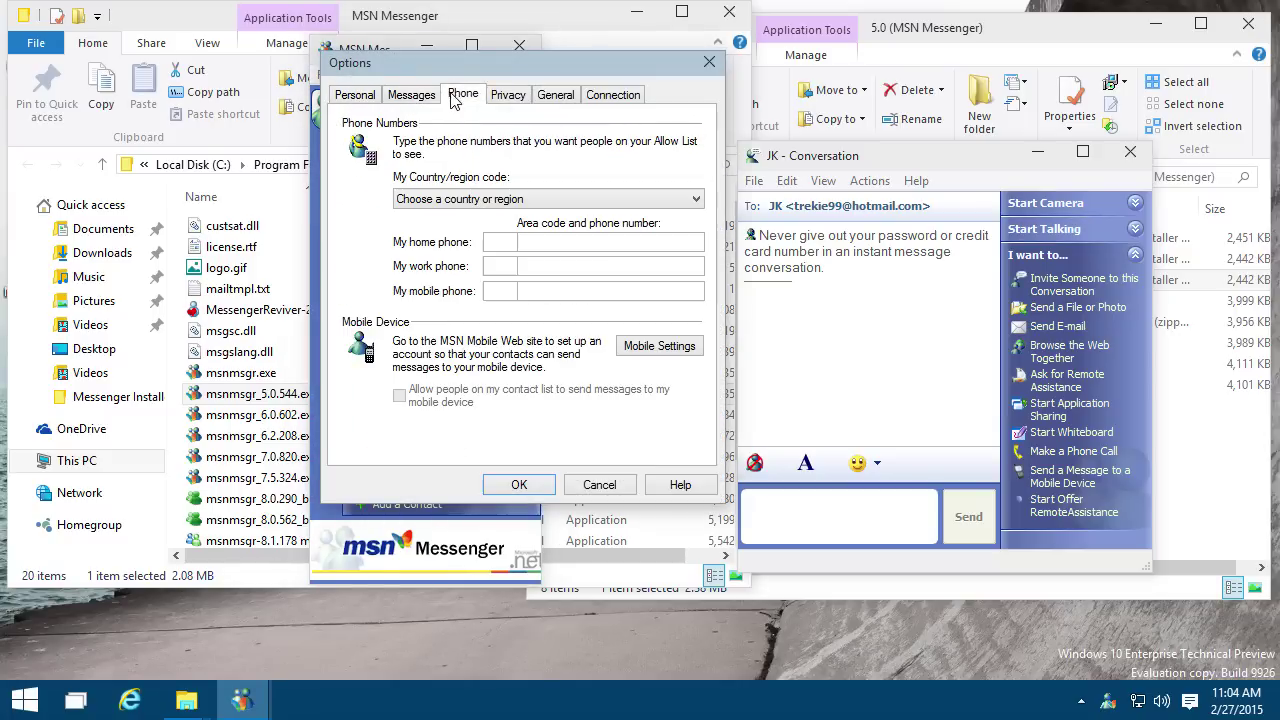
left_click(502, 96)
left_click(542, 96)
left_click(600, 96)
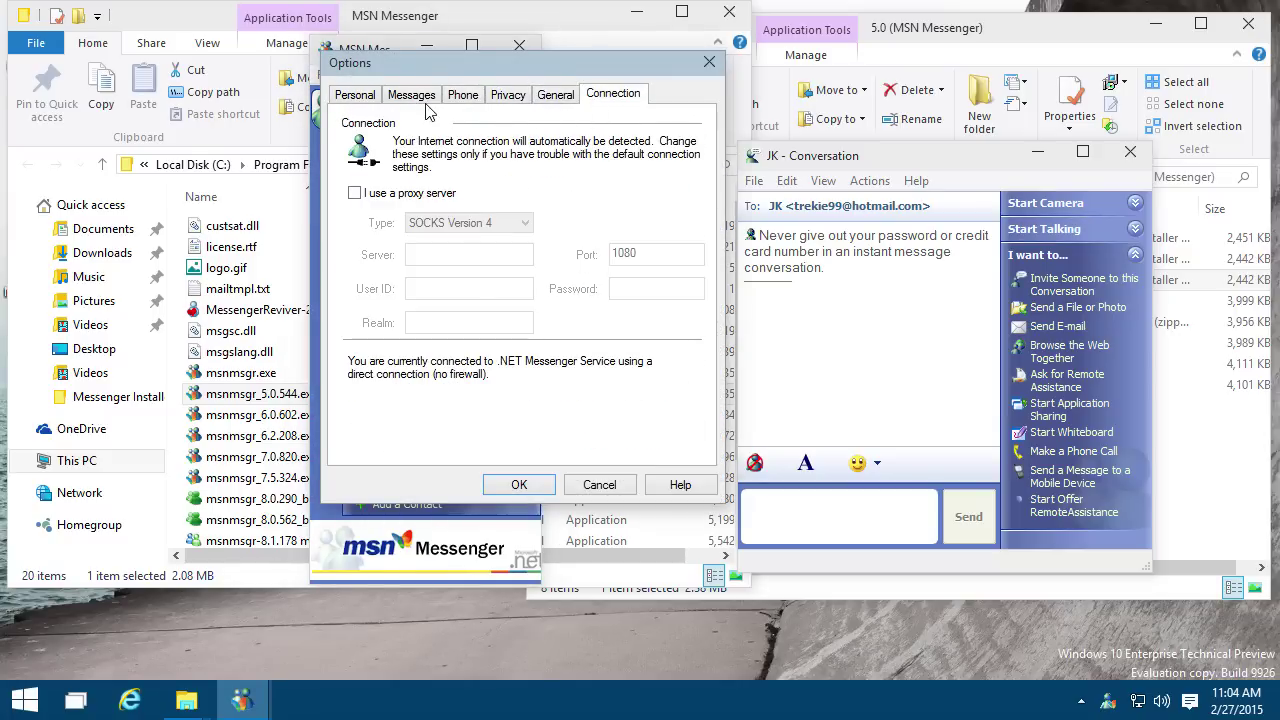
left_click(357, 95)
left_click(524, 483)
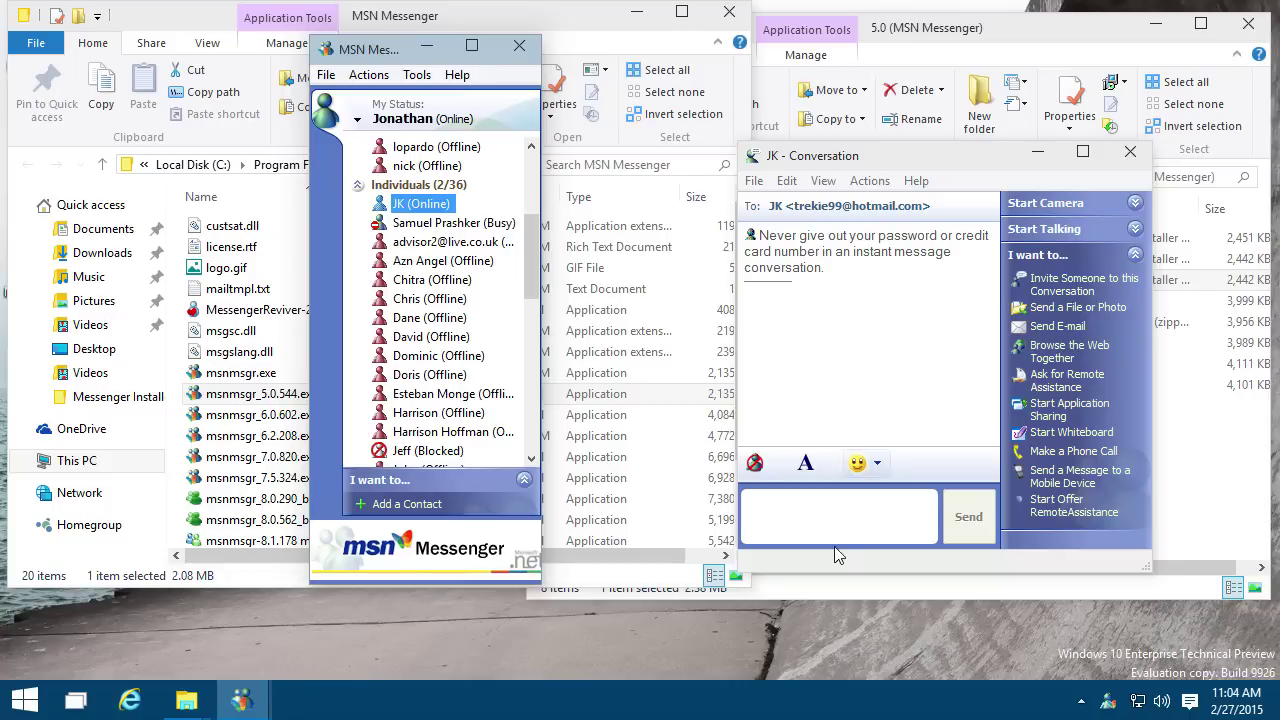
left_click(1130, 525)
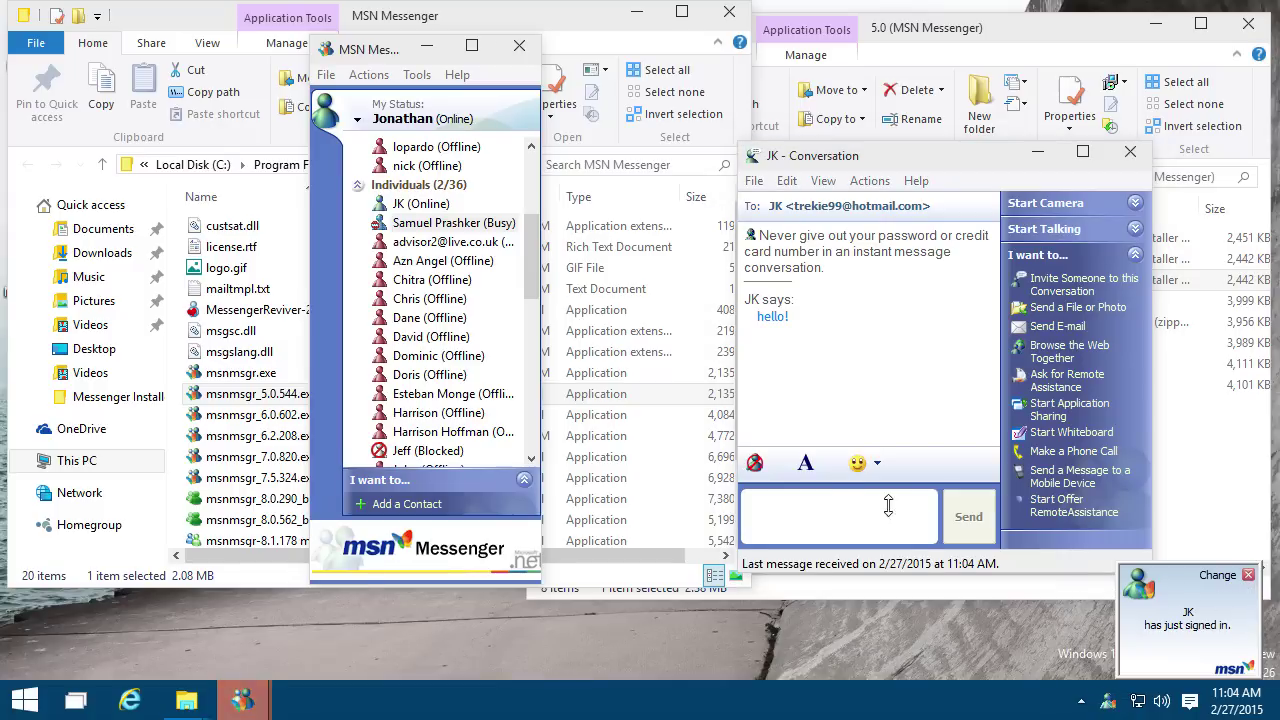
Step: After the contact's "hello!" arrives, drag the conversation window down-left over the folder window
left_click_drag(850, 157, 734, 202)
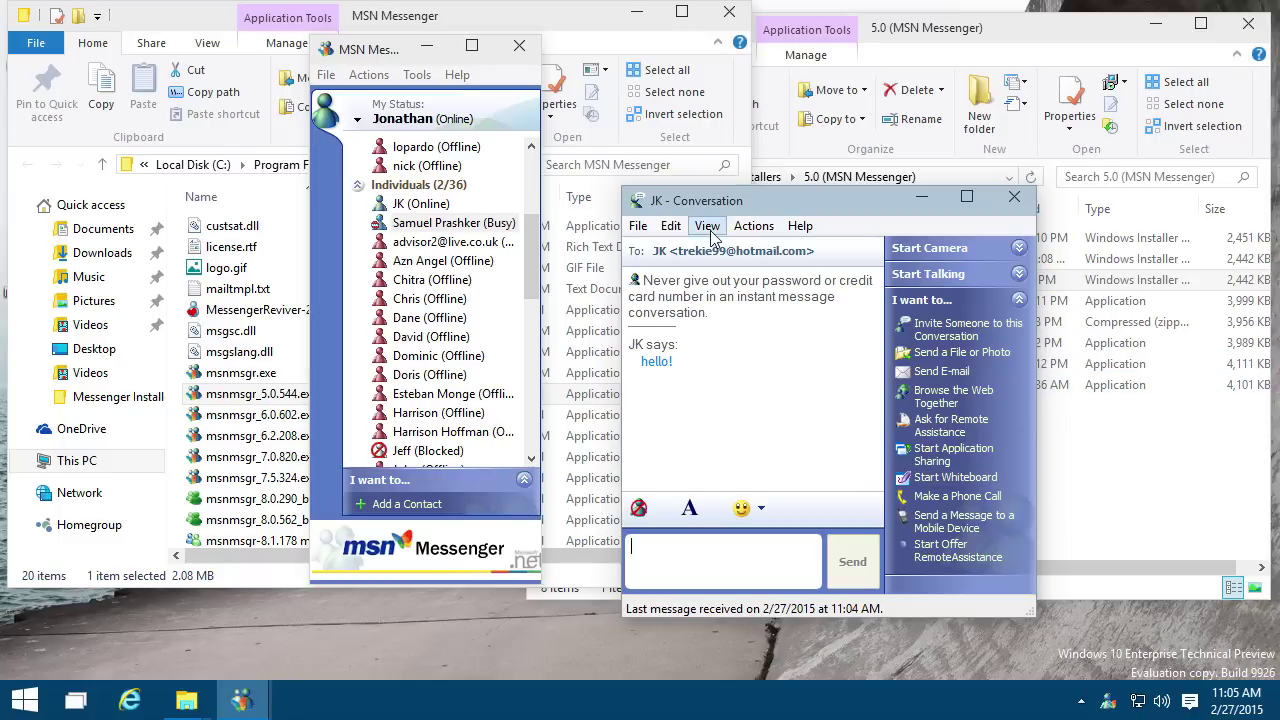
left_click_drag(725, 208, 286, 250)
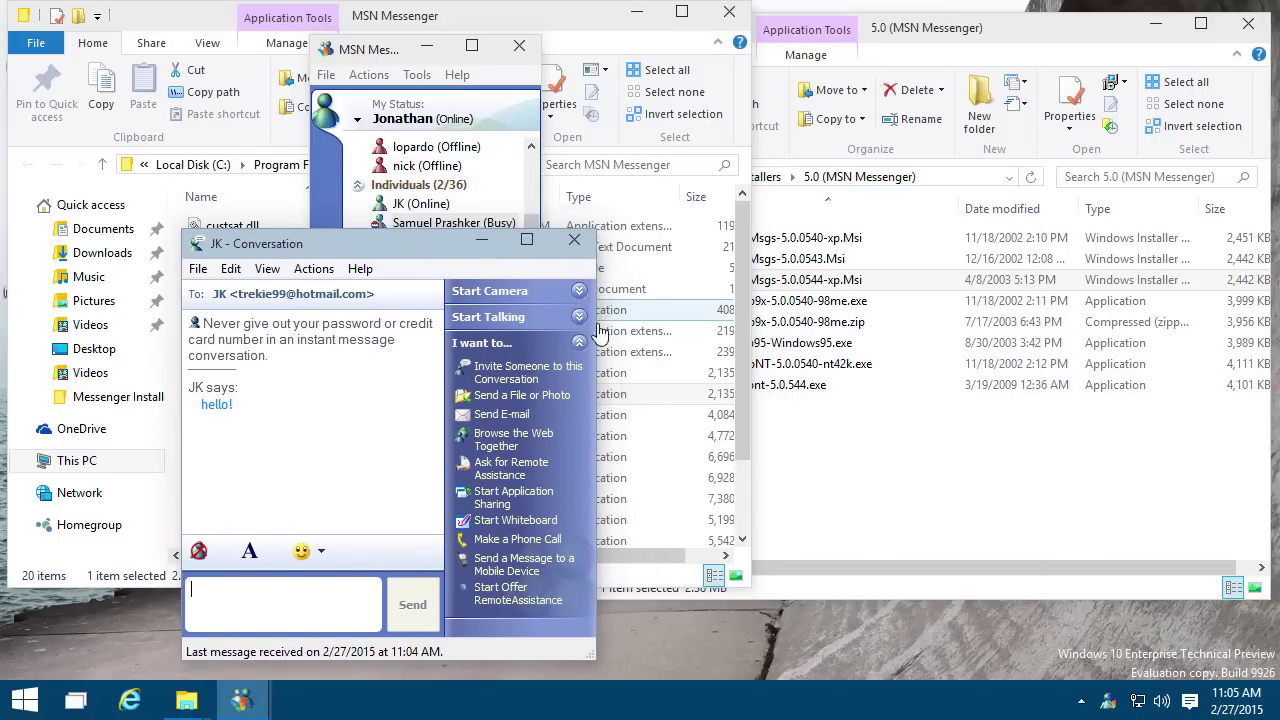
Step: Quit MSN Messenger 5.0 and launch the Windows XP installer from Messenger Installers > 6.0
right_click(1105, 705)
left_click(925, 680)
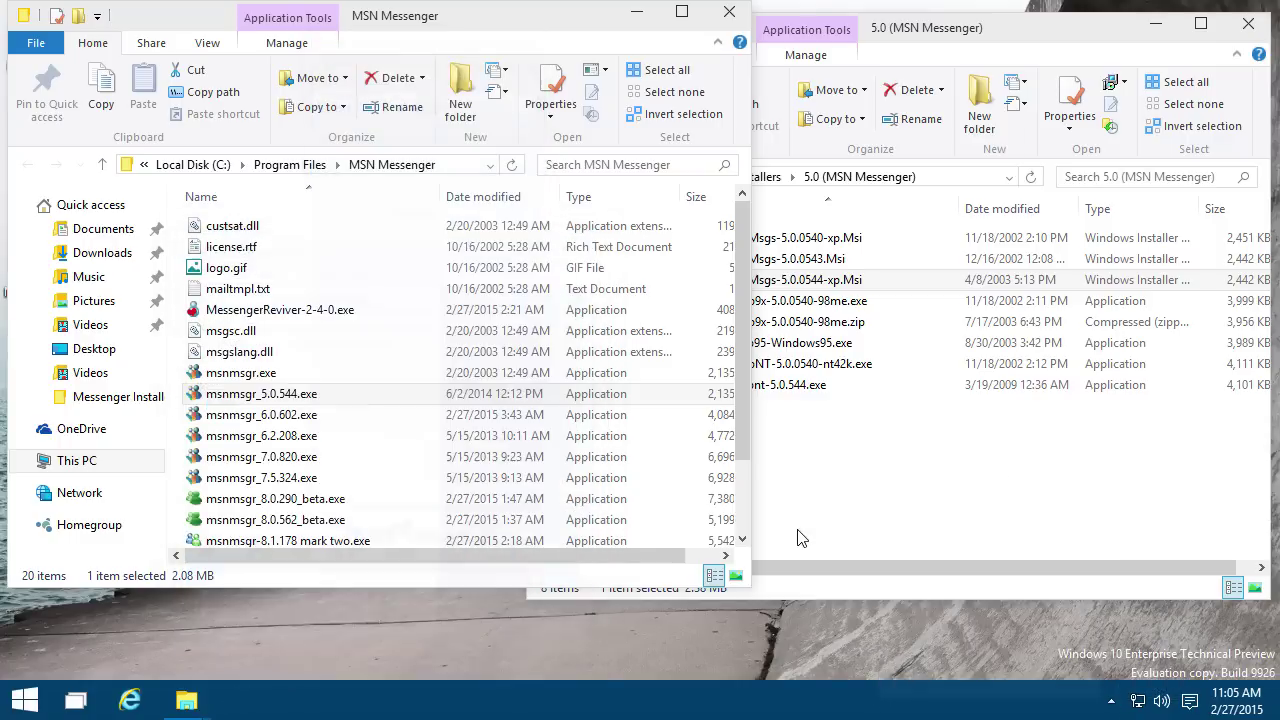
left_click(940, 500)
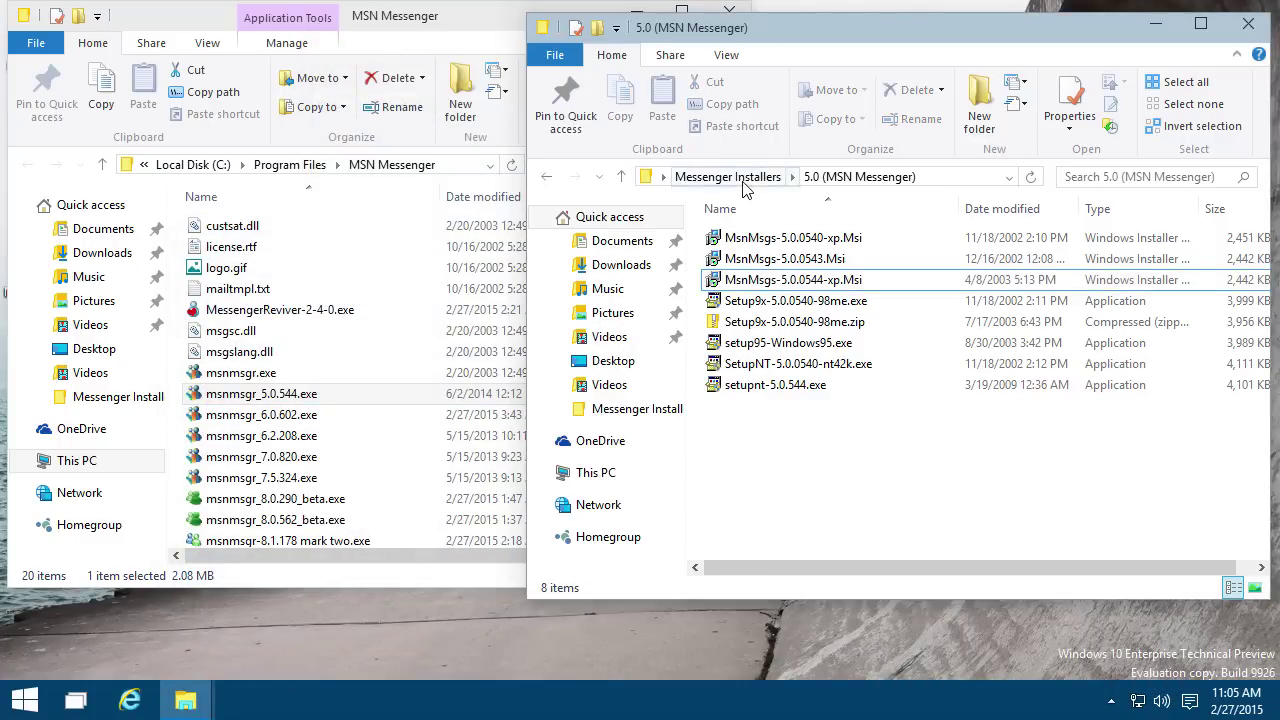
left_click(740, 176)
double_click(775, 364)
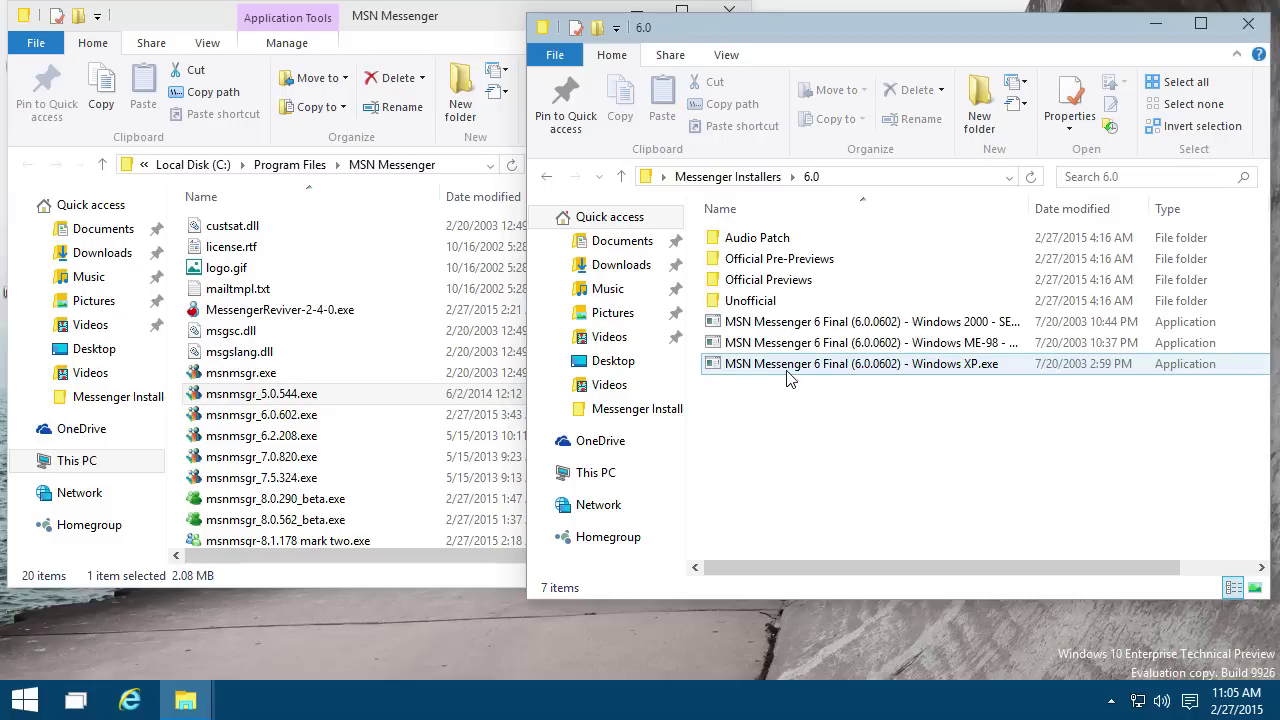
double_click(769, 366)
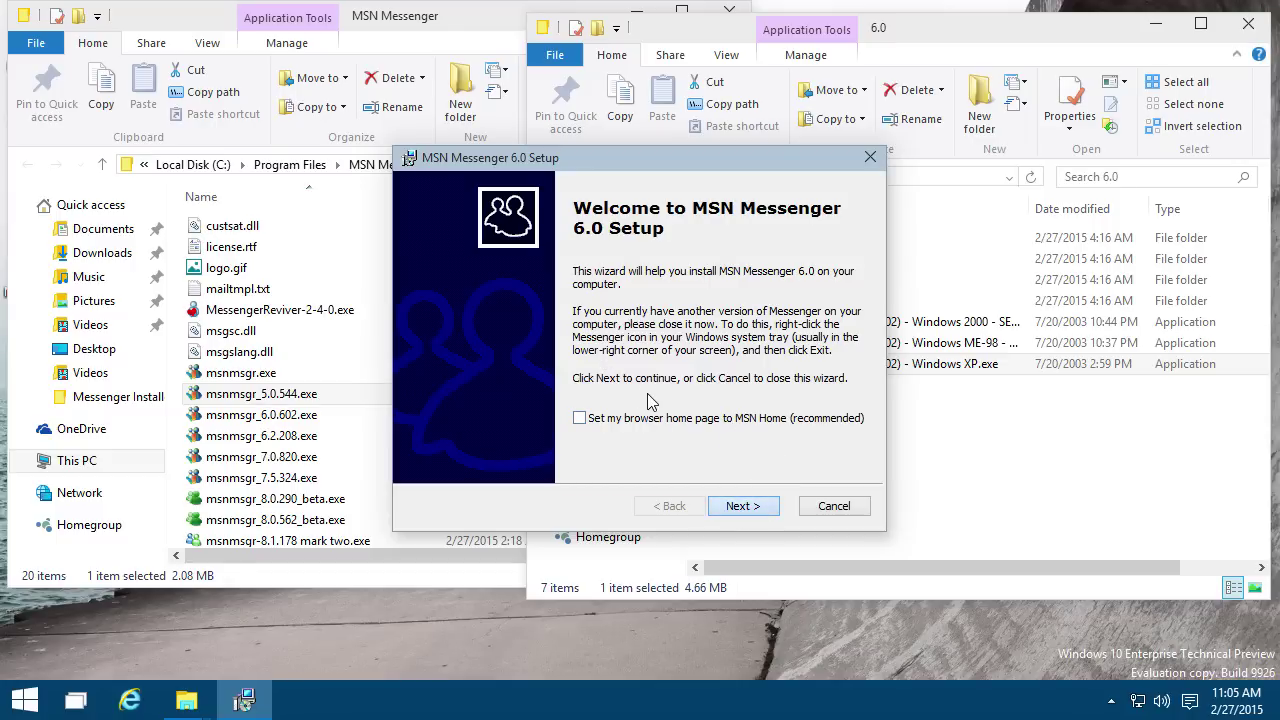
Step: Accept the license agreement and complete the MSN Messenger 6.0 installation
key("Return")
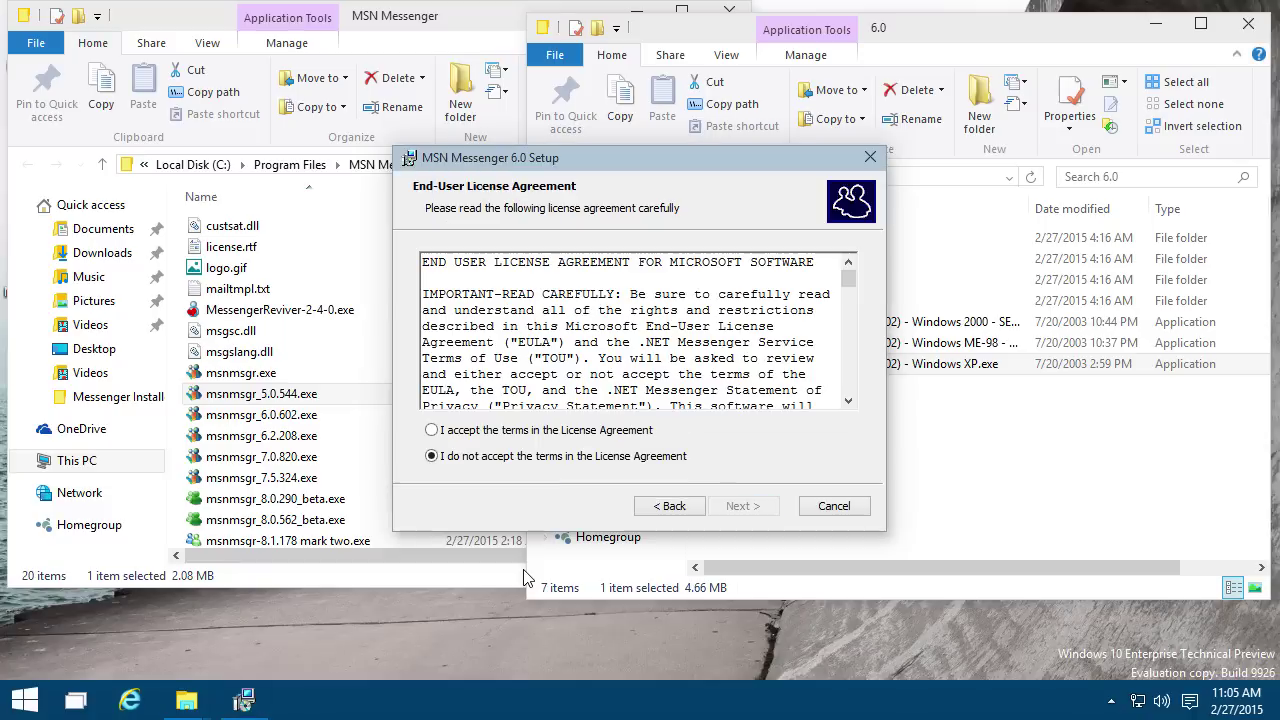
left_click(537, 431)
left_click(722, 506)
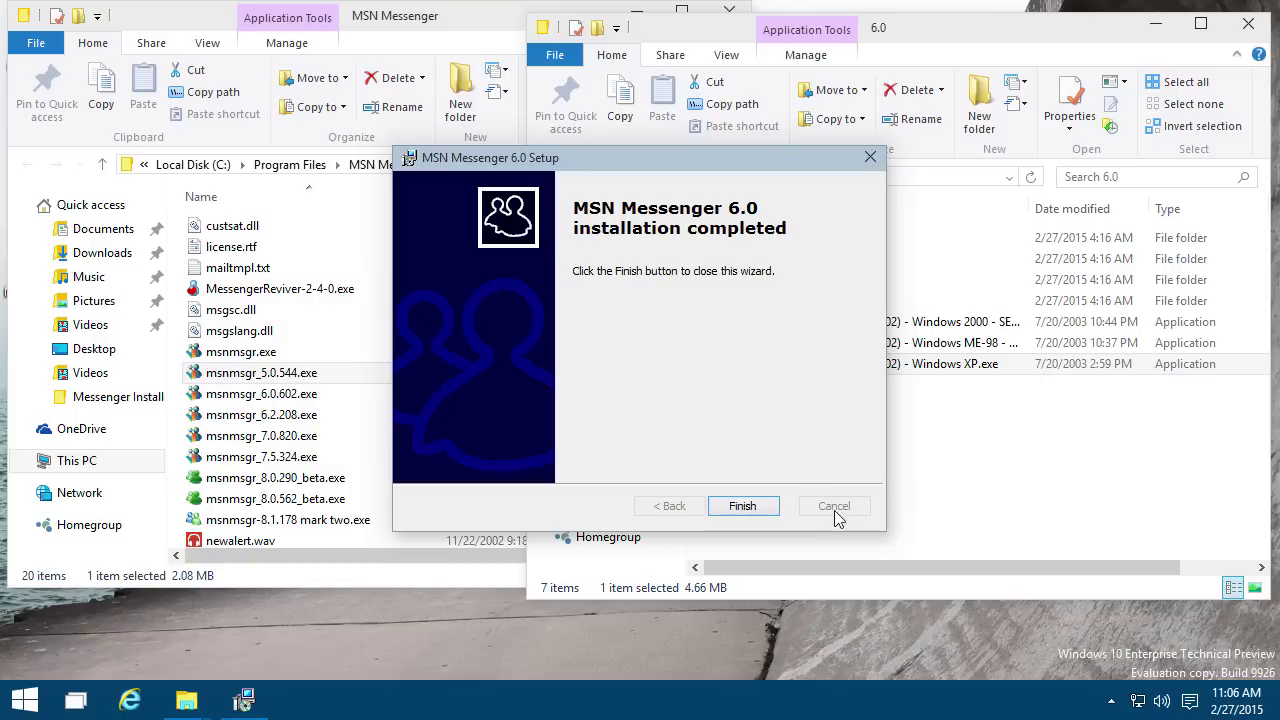
left_click(748, 506)
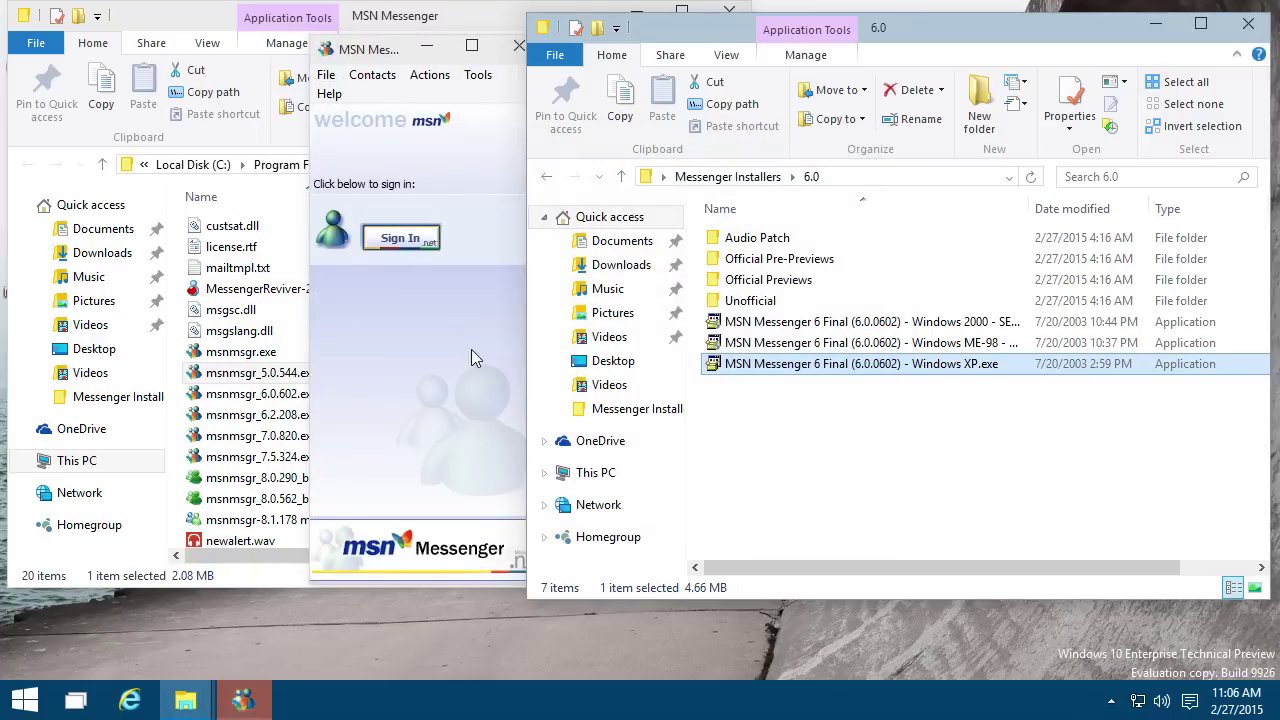
Step: Quit the auto-launched Messenger from the tray and run msnmsgr_6.0.602.exe from the program folder
left_click(471, 349)
left_click(1111, 703)
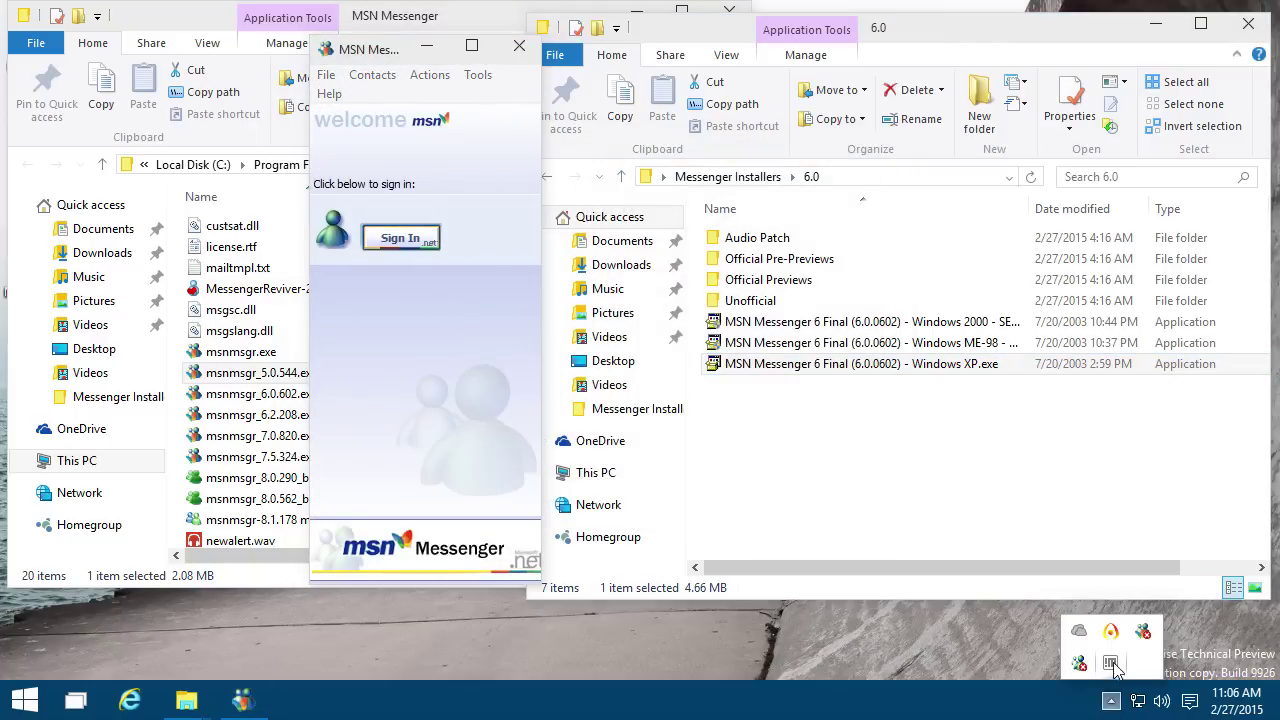
right_click(1079, 663)
left_click(1070, 648)
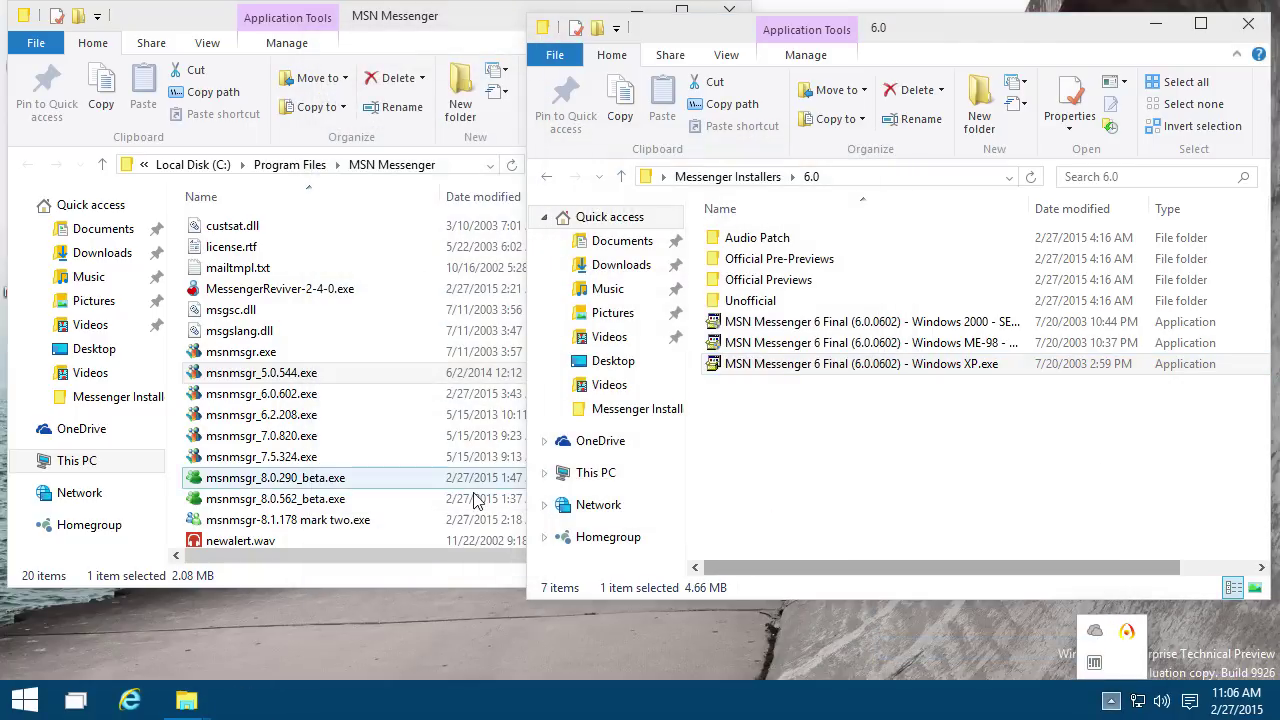
double_click(335, 396)
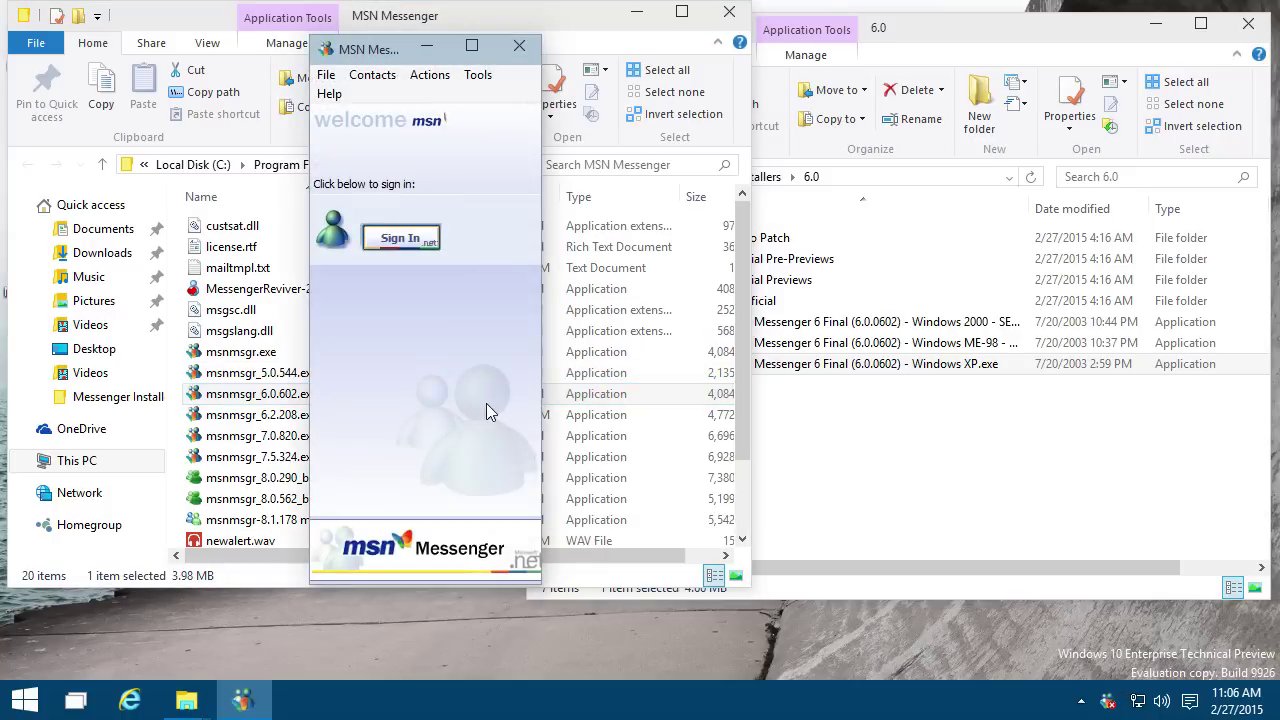
Step: Sign in to Messenger 6.0 by entering the account password
left_click(400, 238)
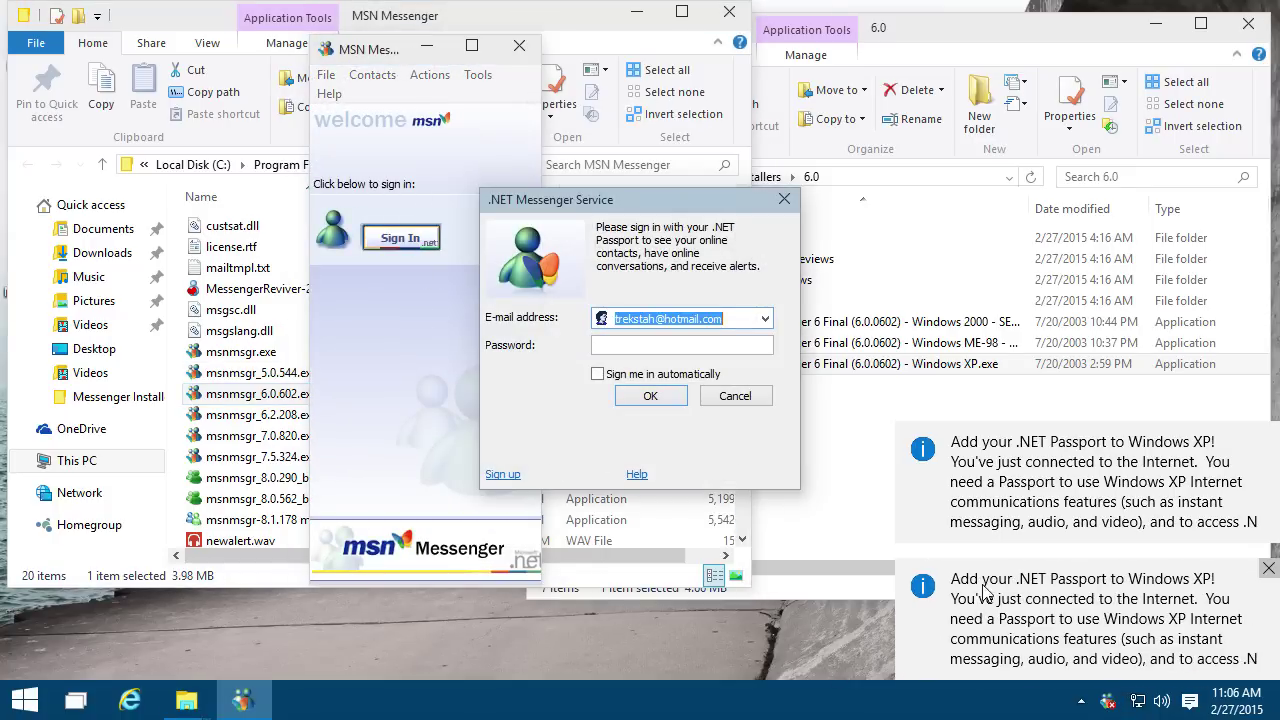
left_click(646, 345)
type("a")
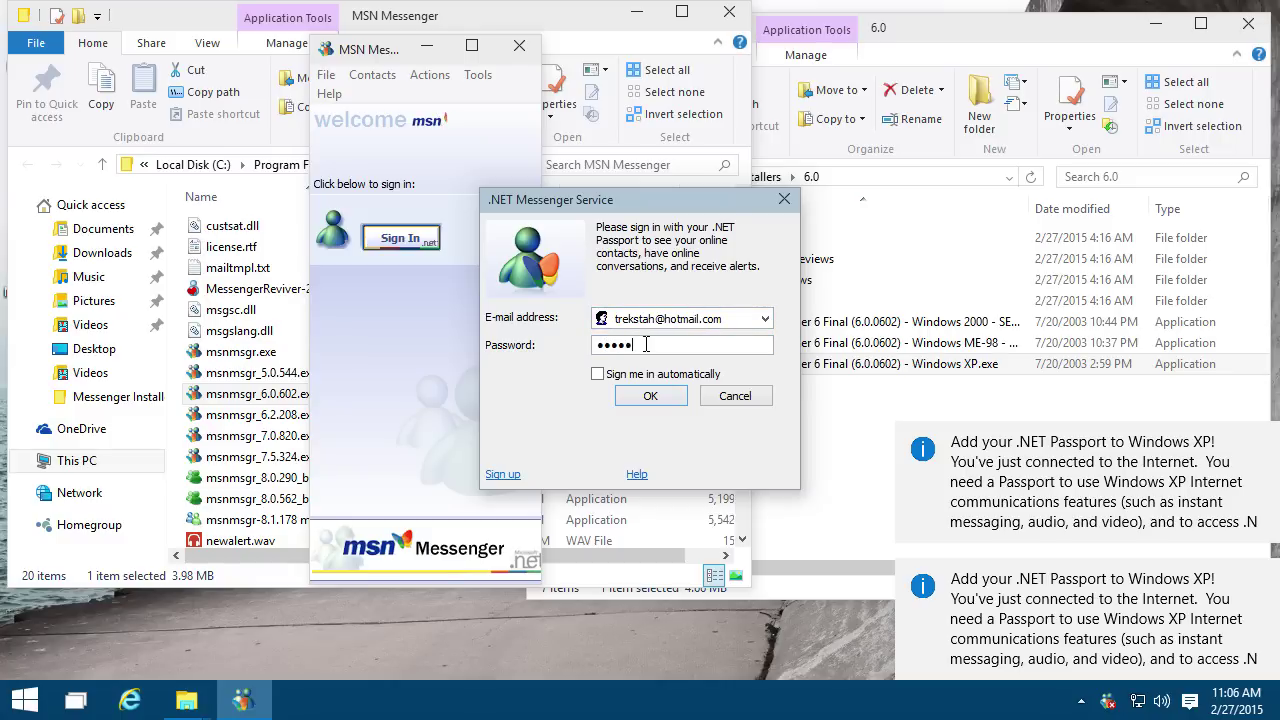
key("Return")
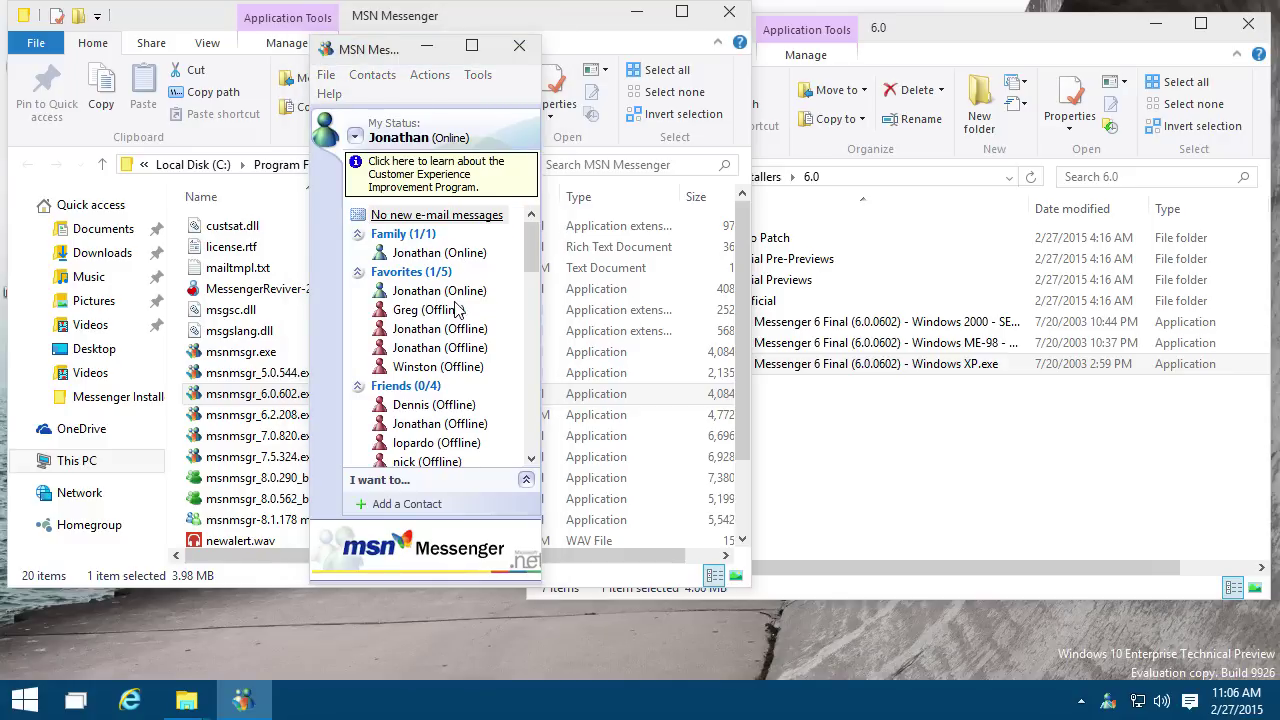
Step: Open a conversation with the online contact, move it right and enlarge it from the corner
scroll(535, 350, "down", 4)
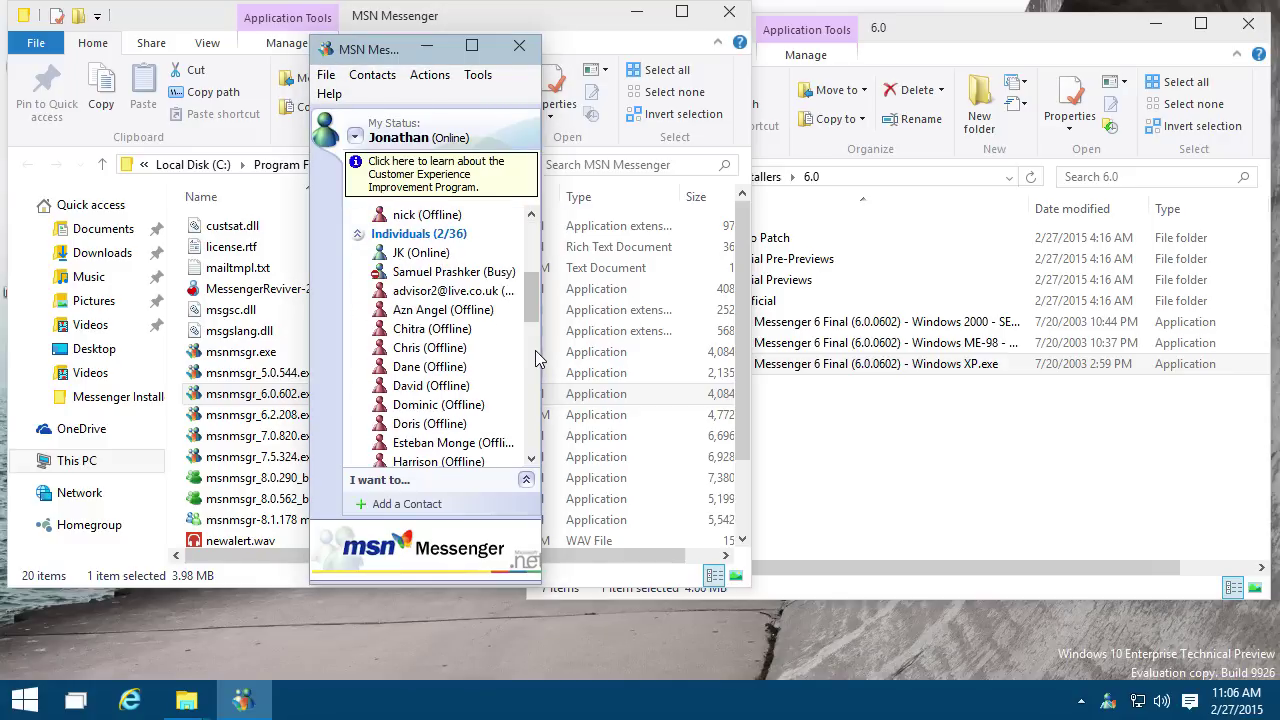
double_click(415, 252)
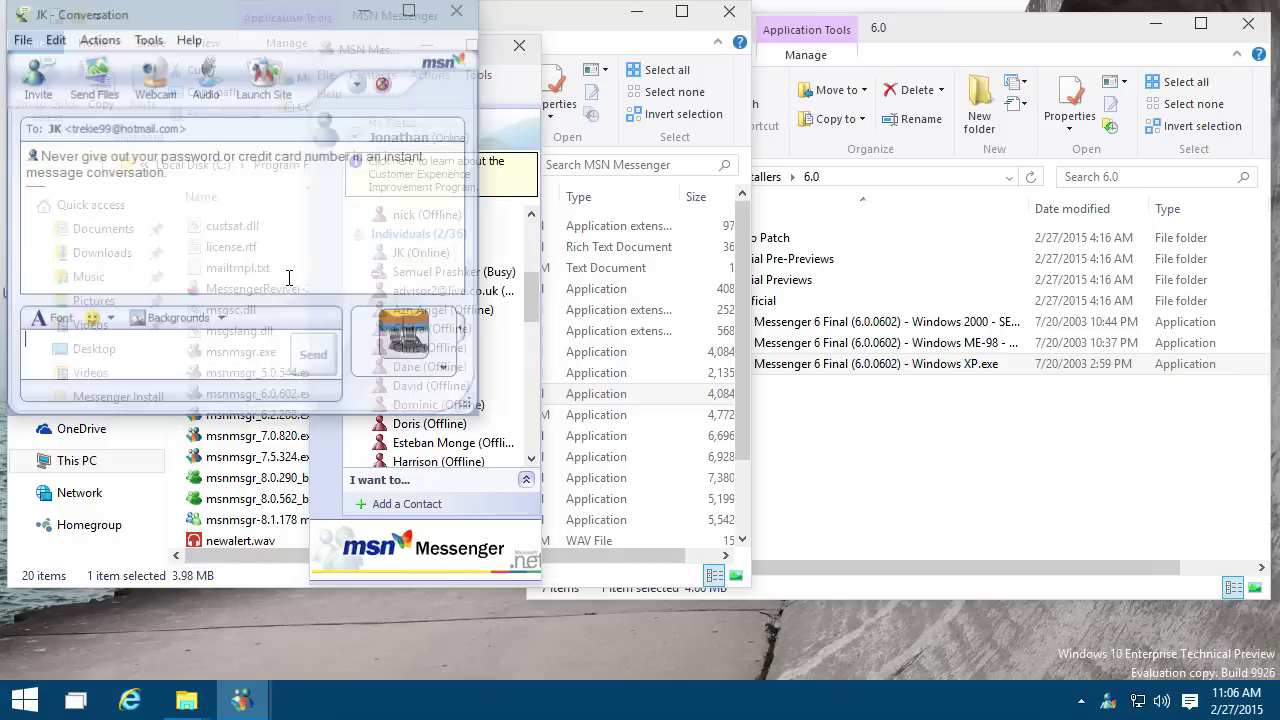
left_click_drag(151, 24, 715, 121)
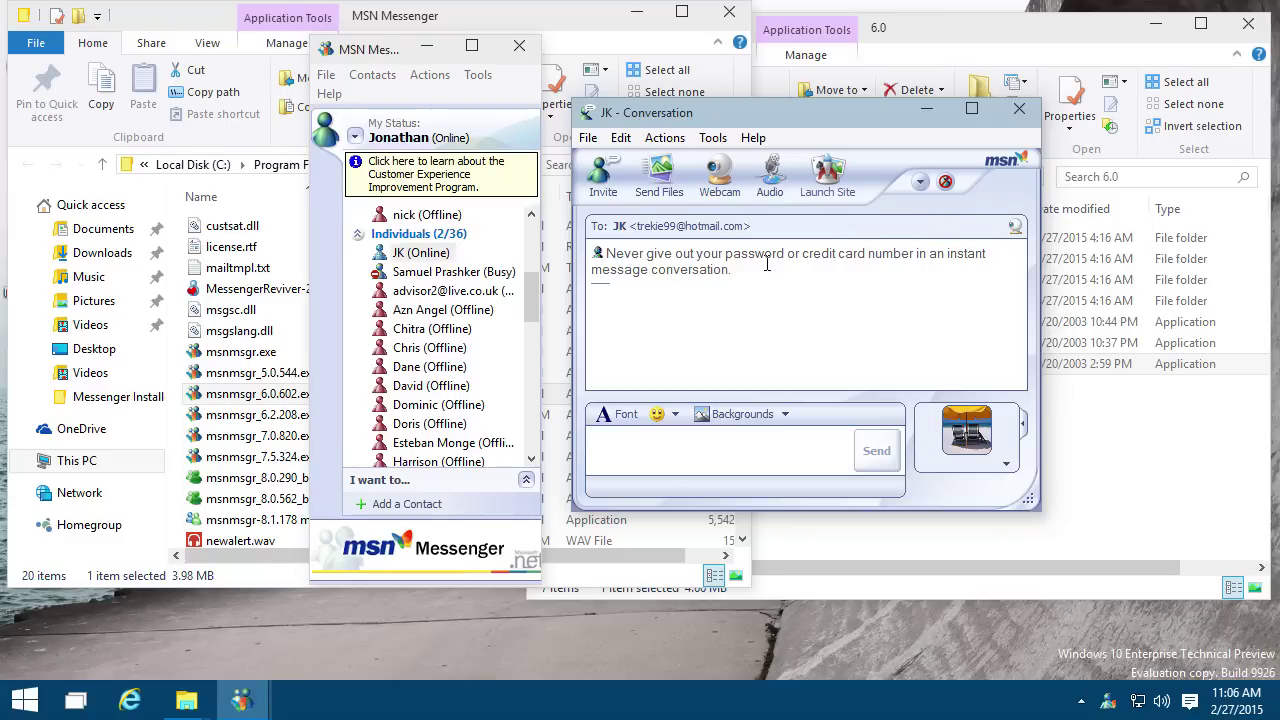
left_click_drag(1028, 499, 1090, 569)
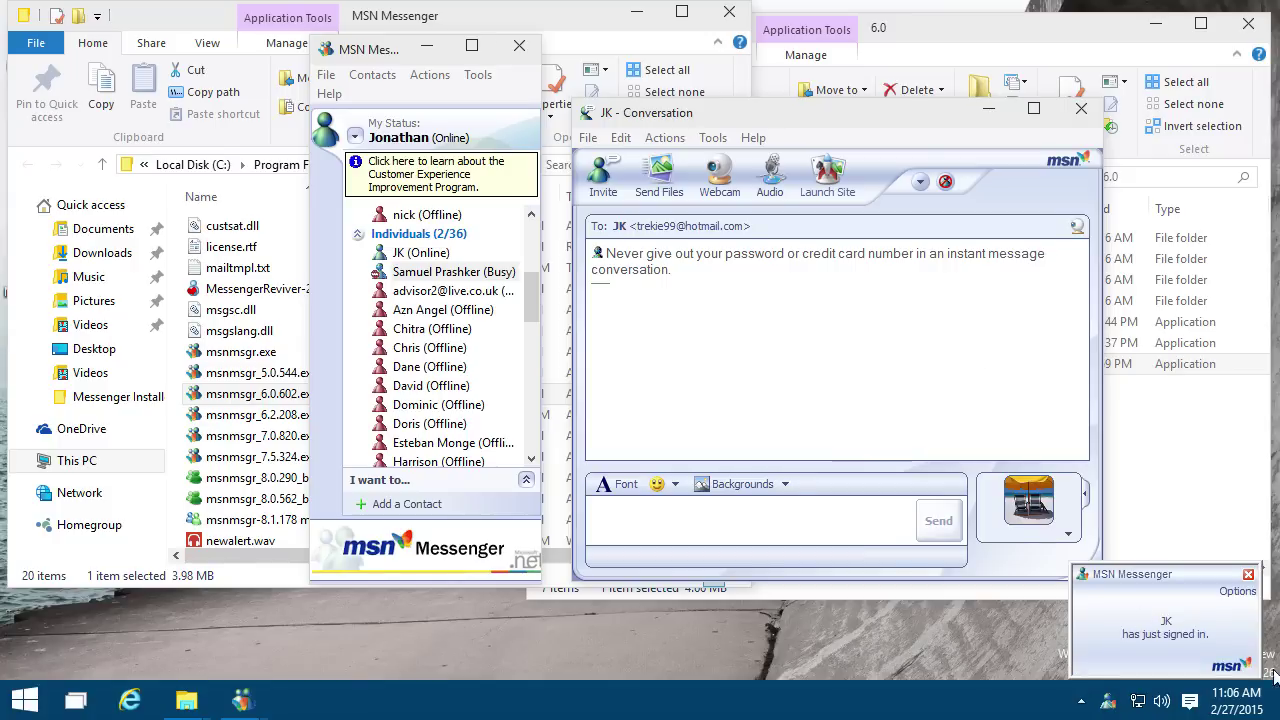
left_click(1180, 630)
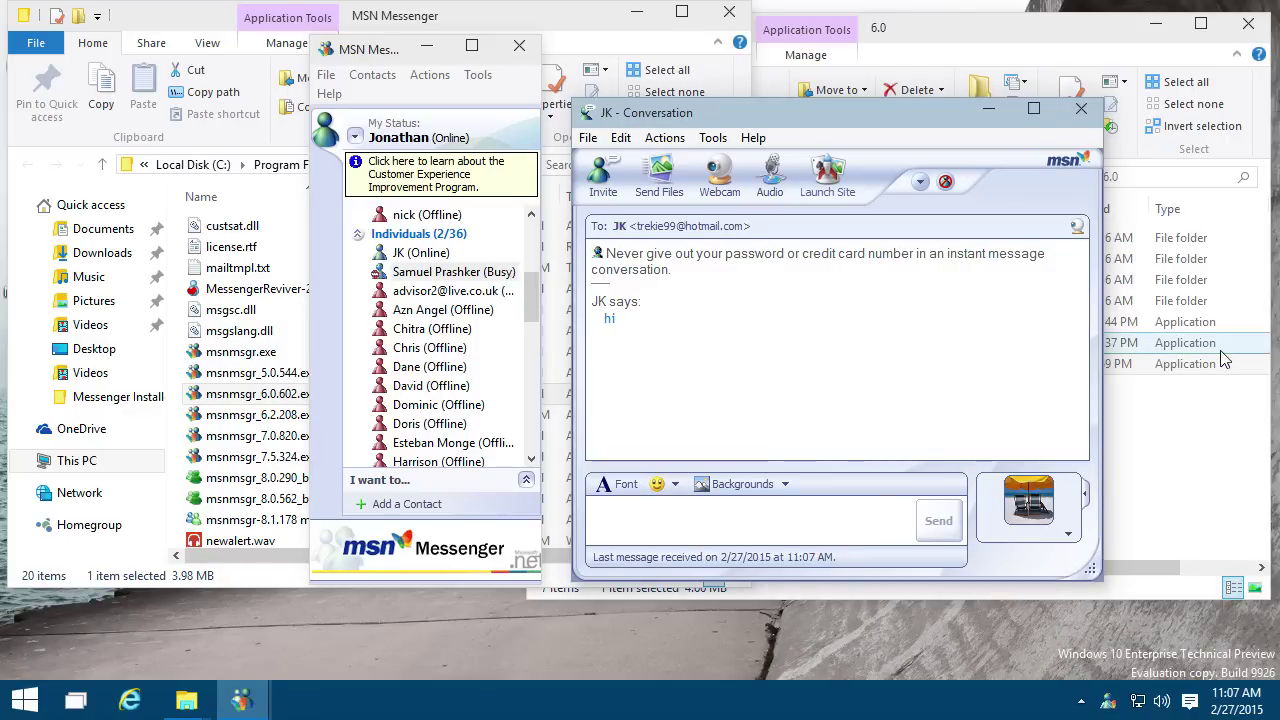
Step: Apply the snowy mountain background, then move the conversation window up-left and enlarge it
left_click(742, 484)
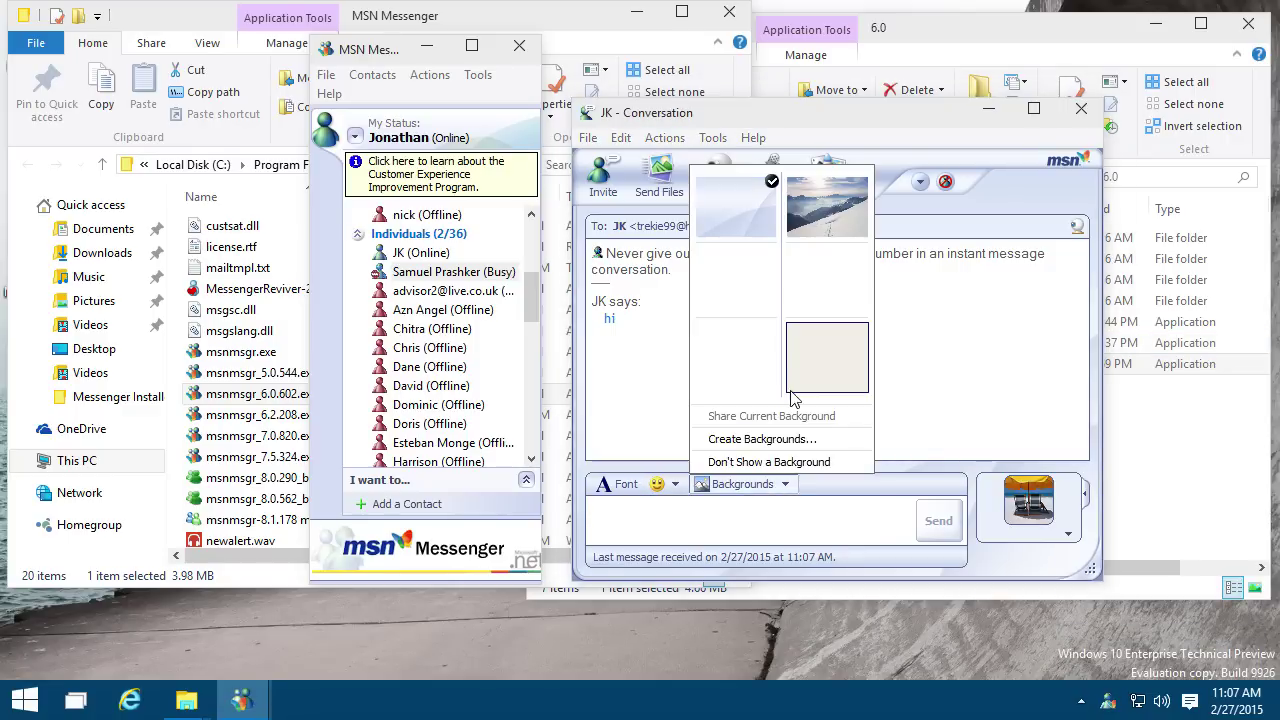
left_click(812, 212)
left_click_drag(805, 112, 695, 66)
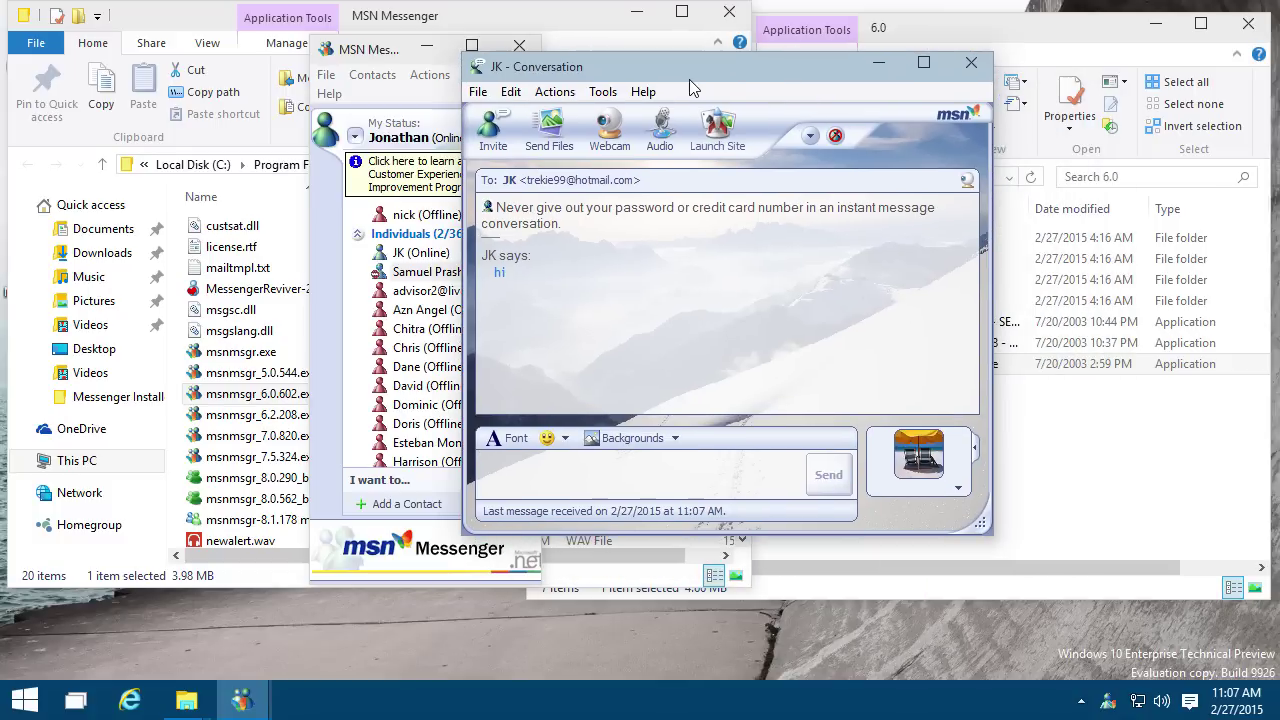
left_click_drag(984, 527, 1137, 630)
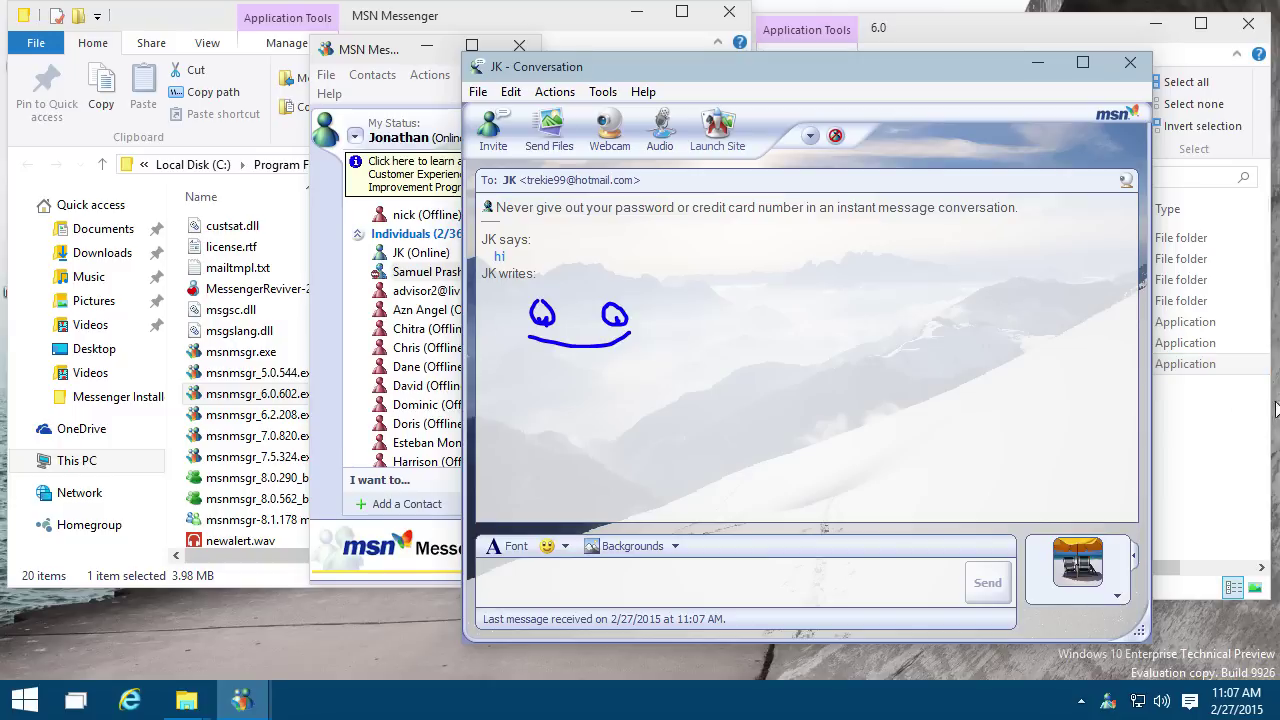
Step: Look through the conversation's Tools menu, then open the emoticon palette
left_click(603, 91)
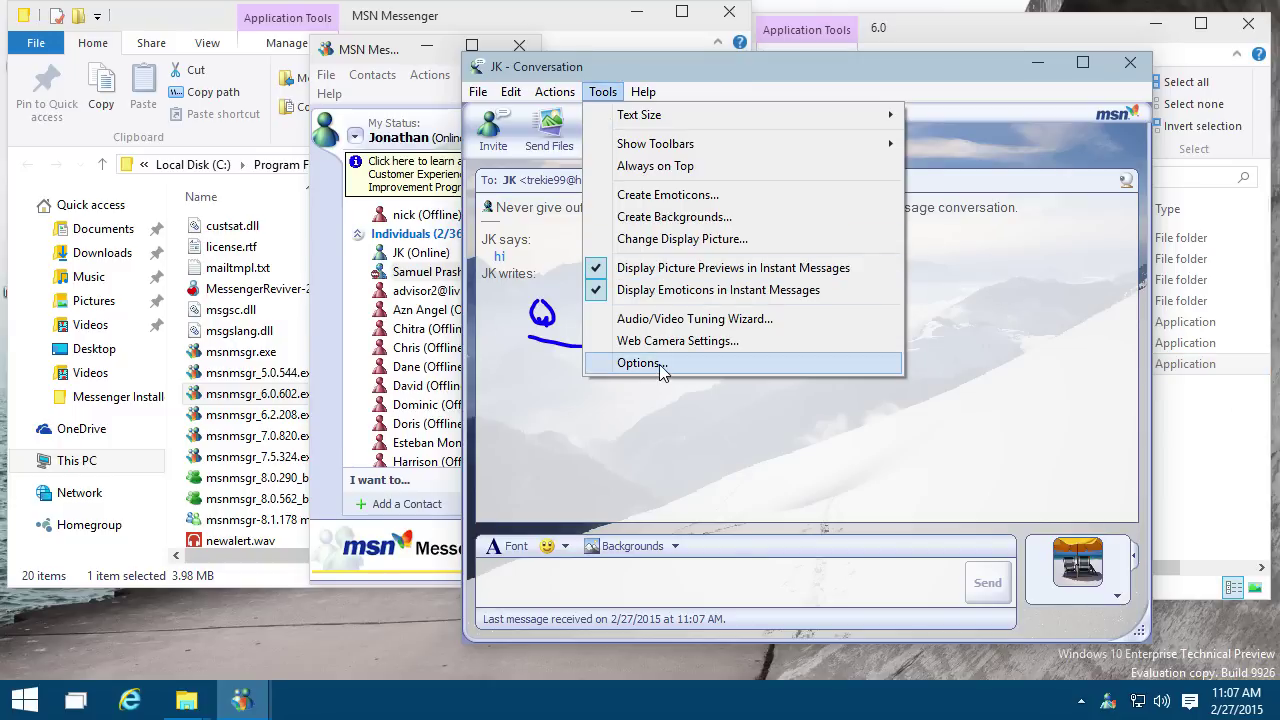
left_click(540, 547)
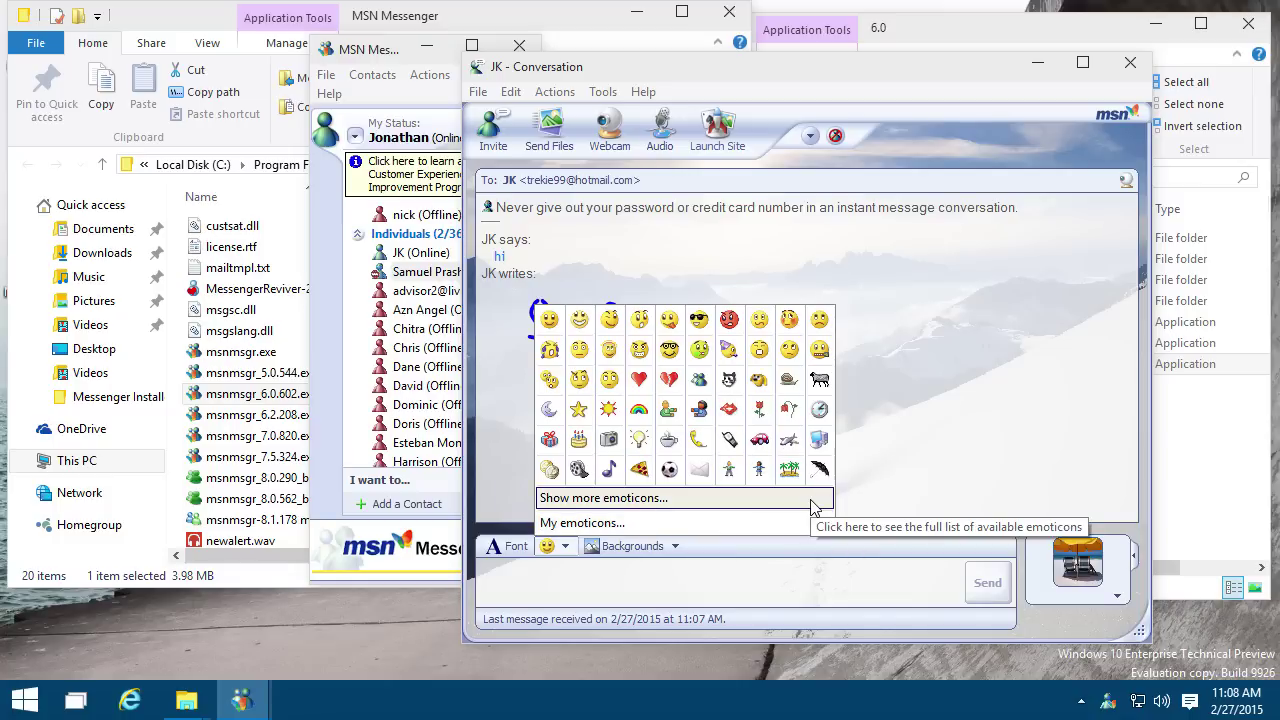
Step: Open My emoticons and Add, then cancel both dialogs without adding a custom emoticon
left_click(773, 523)
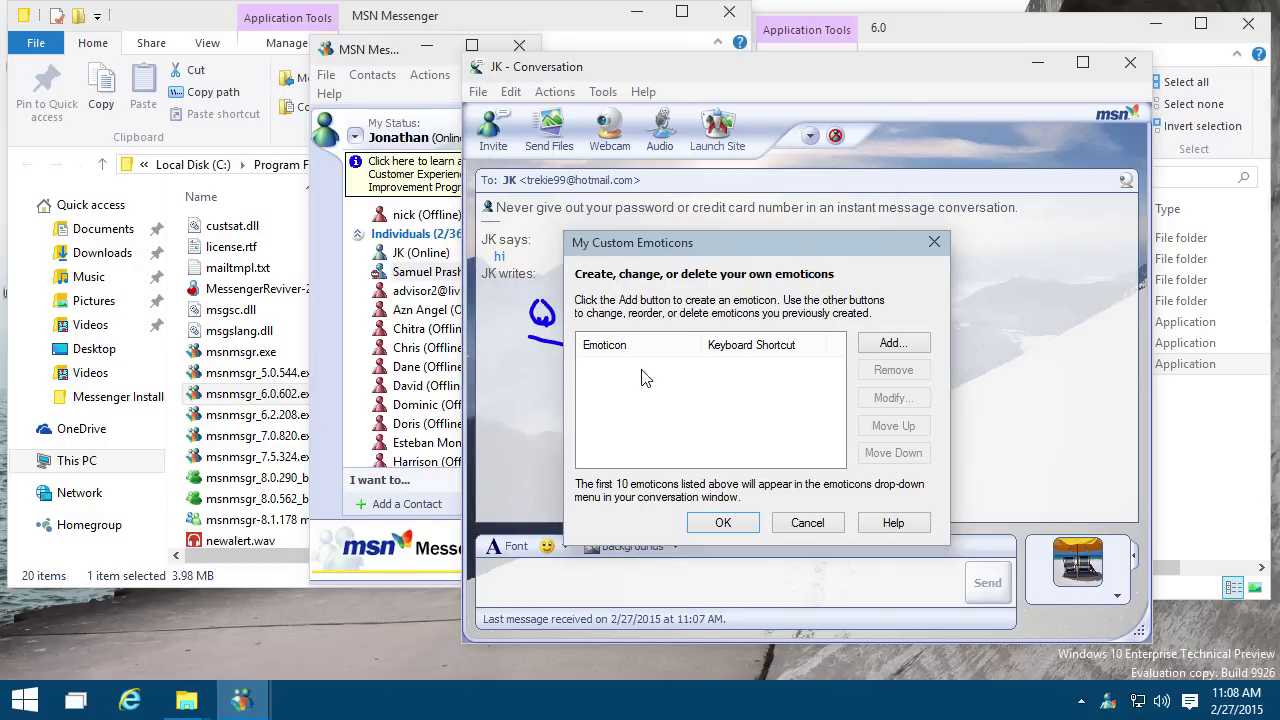
left_click(893, 343)
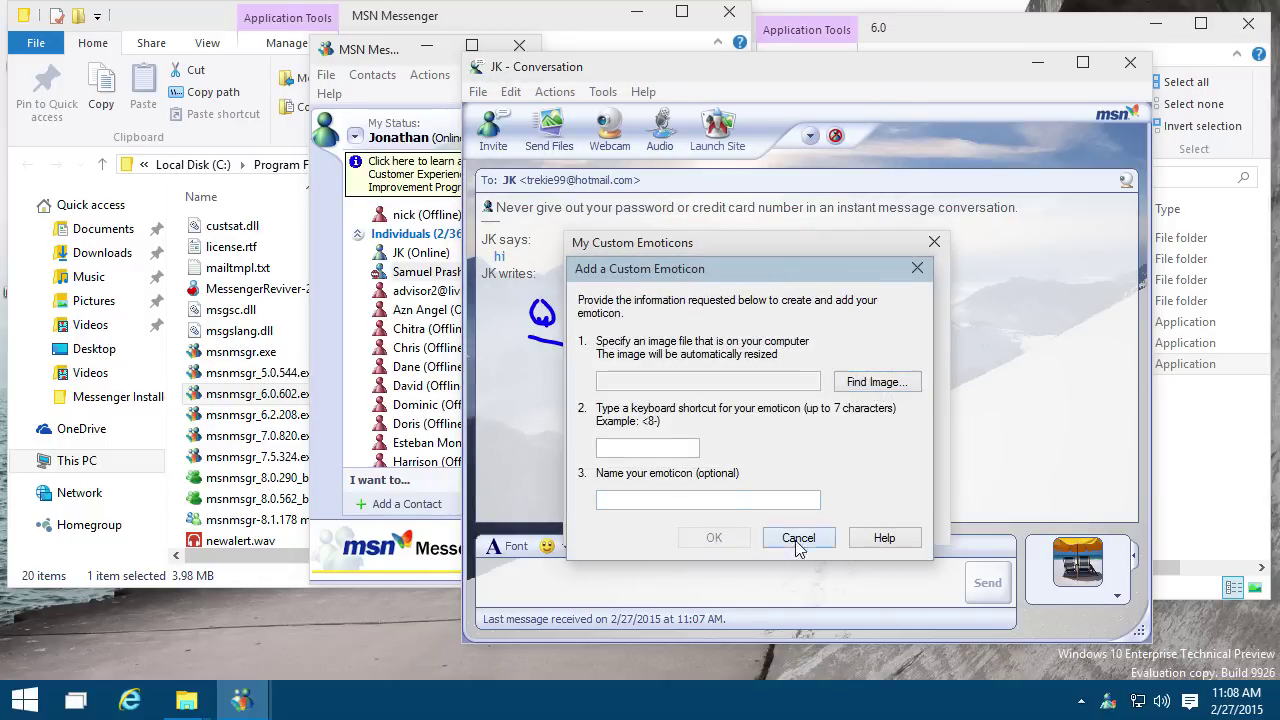
left_click(799, 538)
left_click(810, 523)
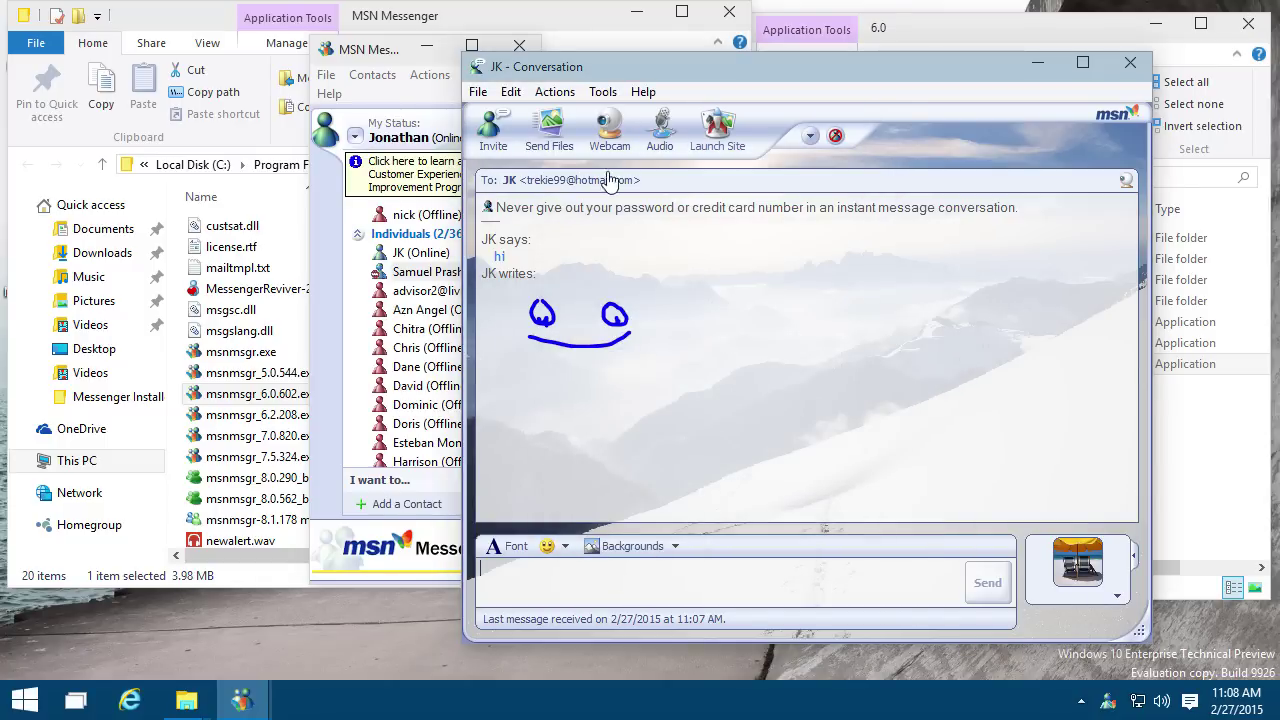
Step: Browse the conversation's action menu and the activities dropdown, then close them
left_click(570, 95)
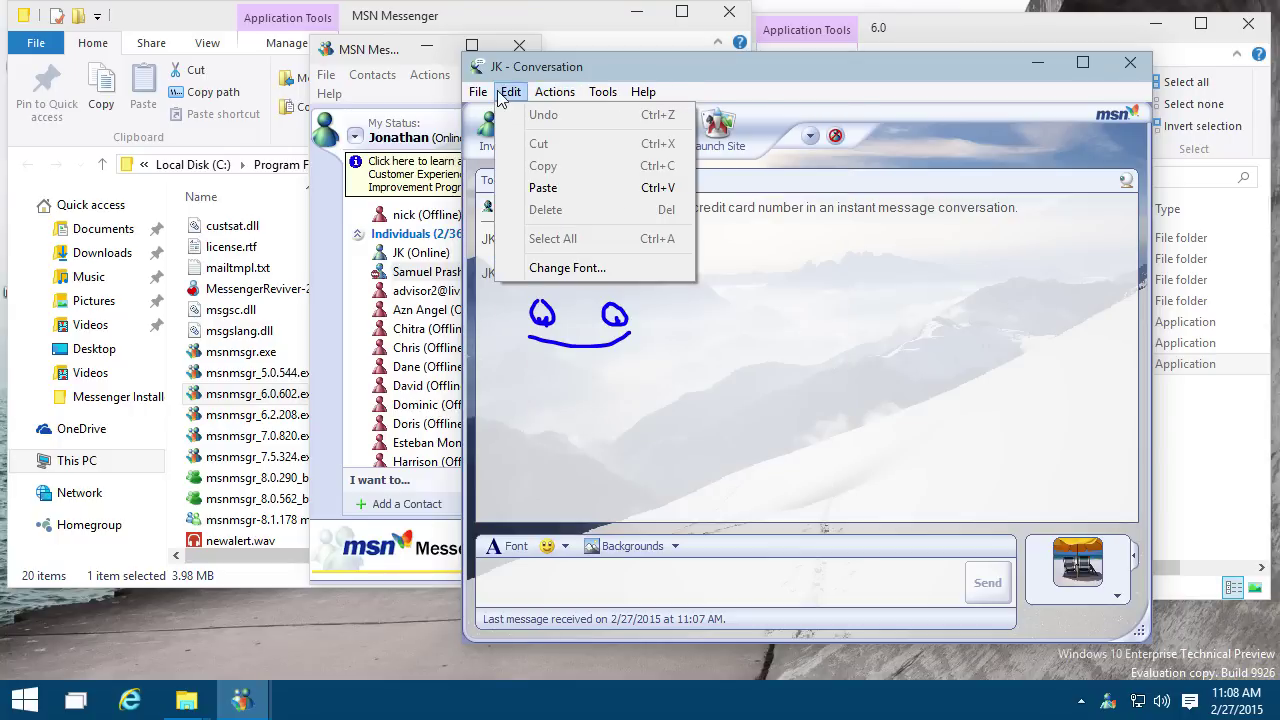
mouse_move(480, 101)
left_click(602, 91)
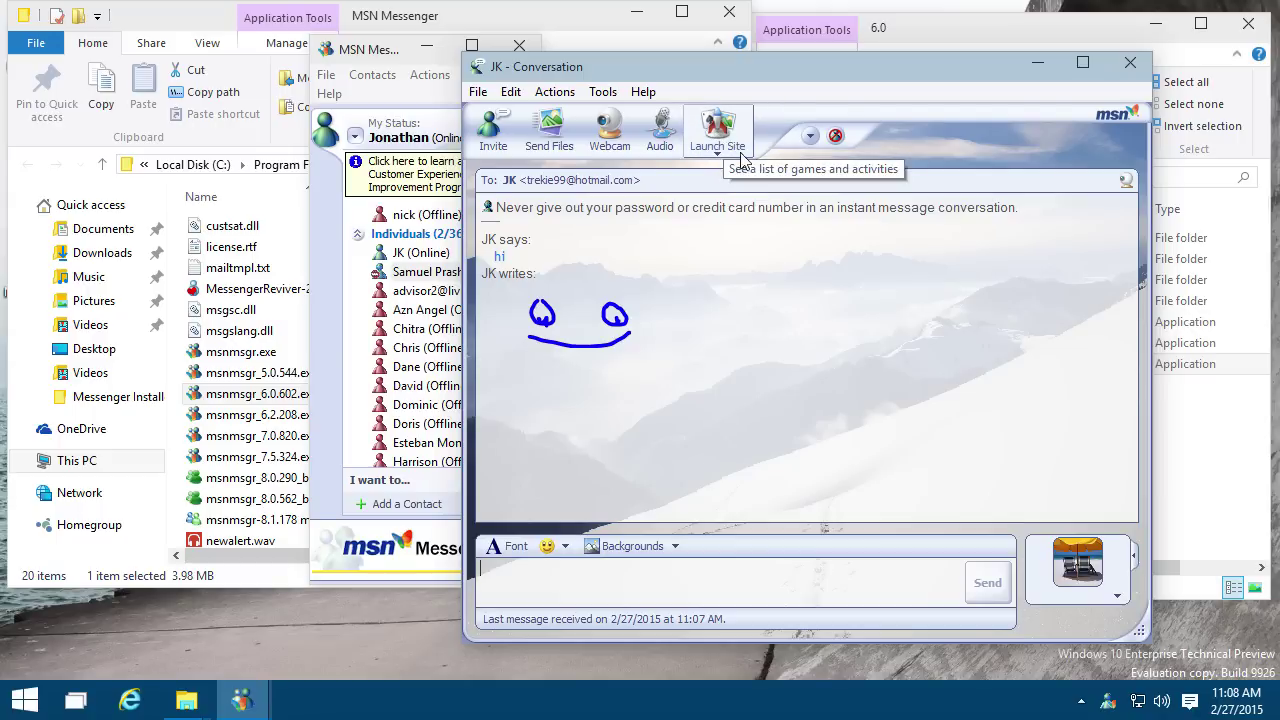
left_click(810, 137)
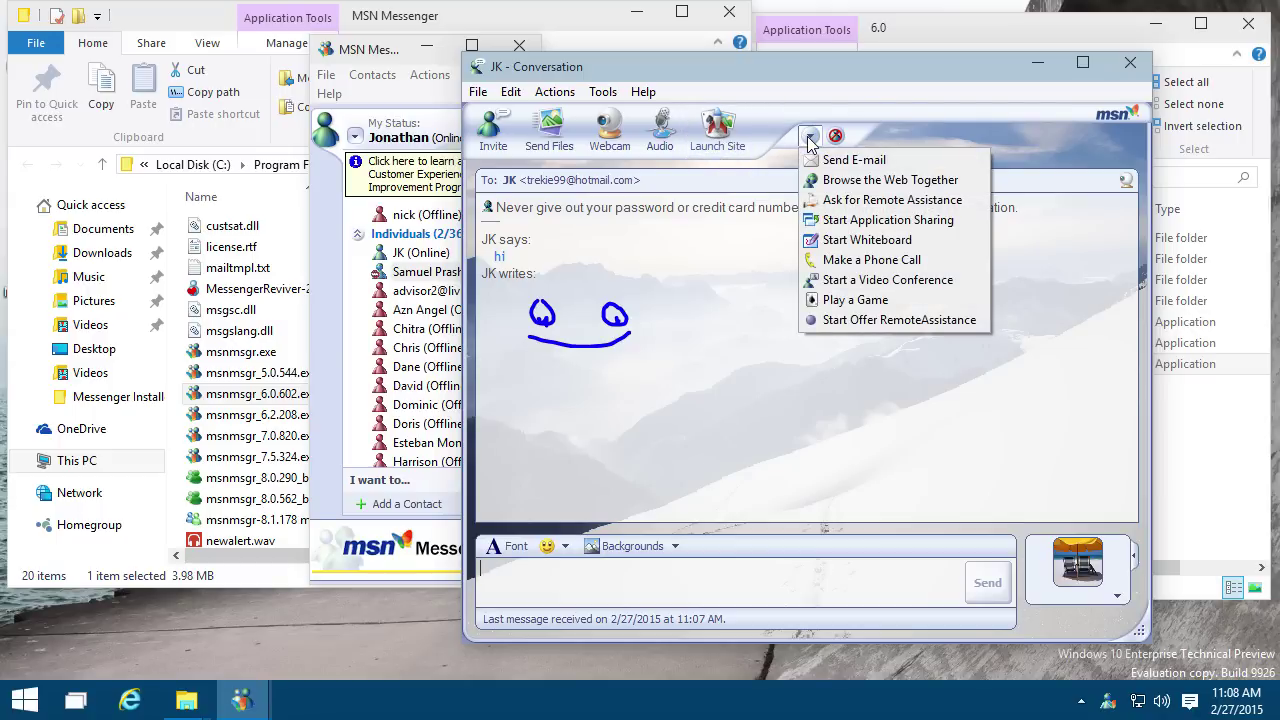
left_click(895, 107)
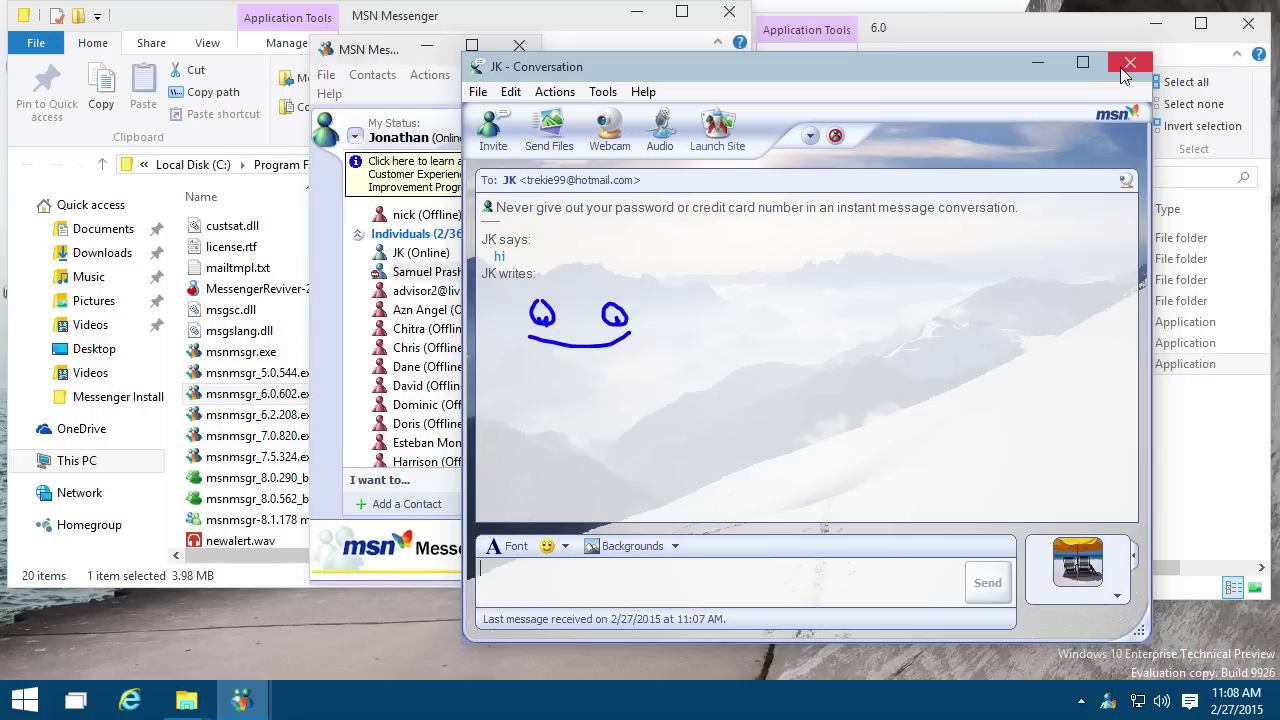
Step: Close the conversation, choosing 'Yes, save my messages' on this computer, and open the tray menu
left_click(1128, 64)
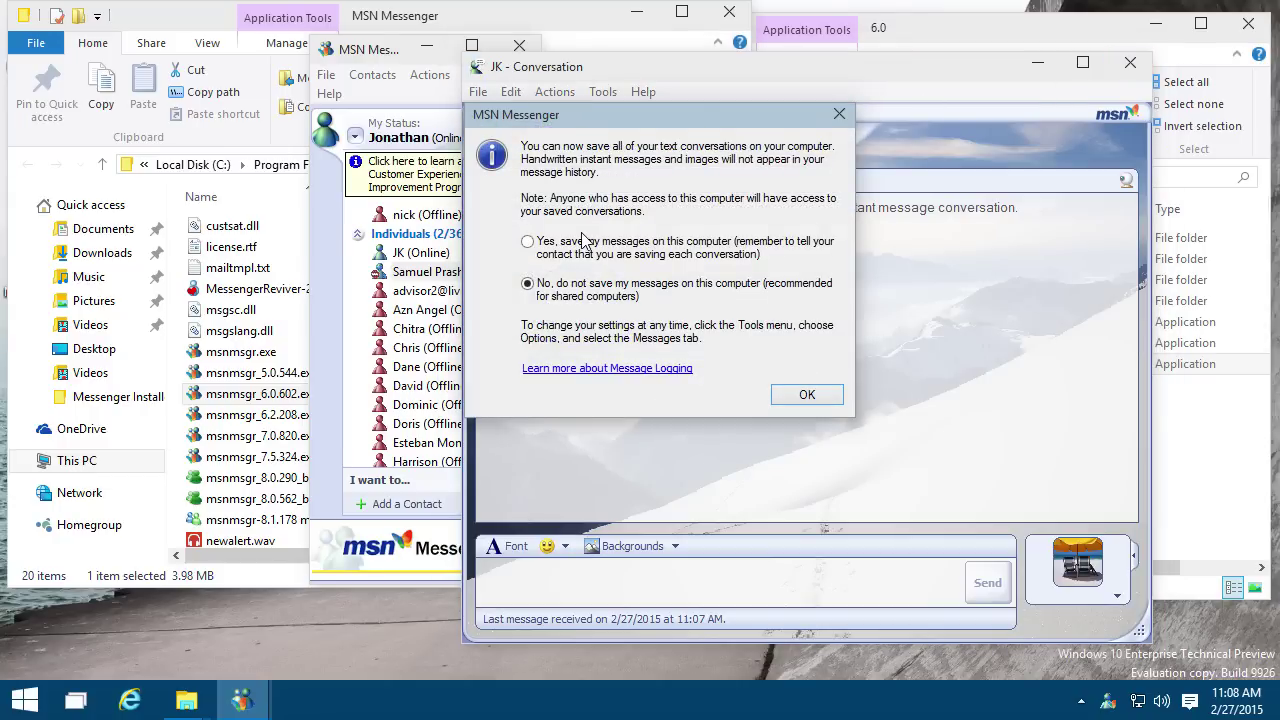
left_click_drag(612, 122, 682, 214)
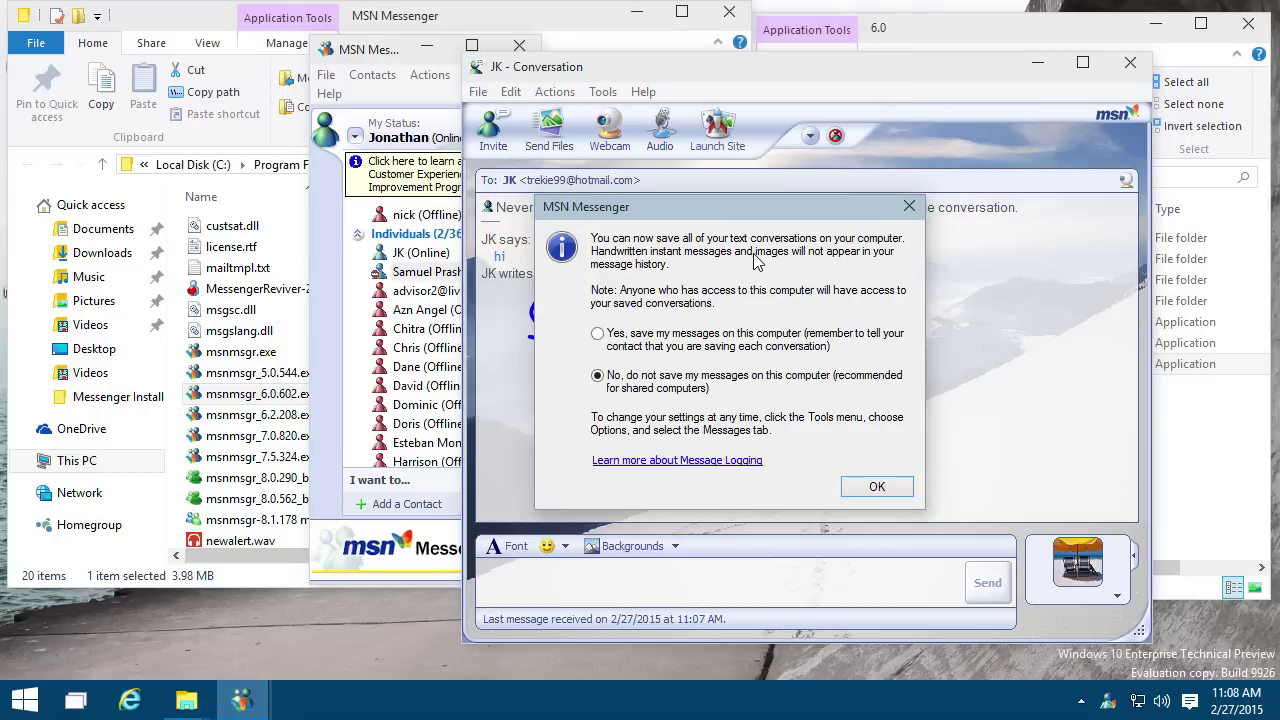
left_click(673, 346)
left_click(873, 490)
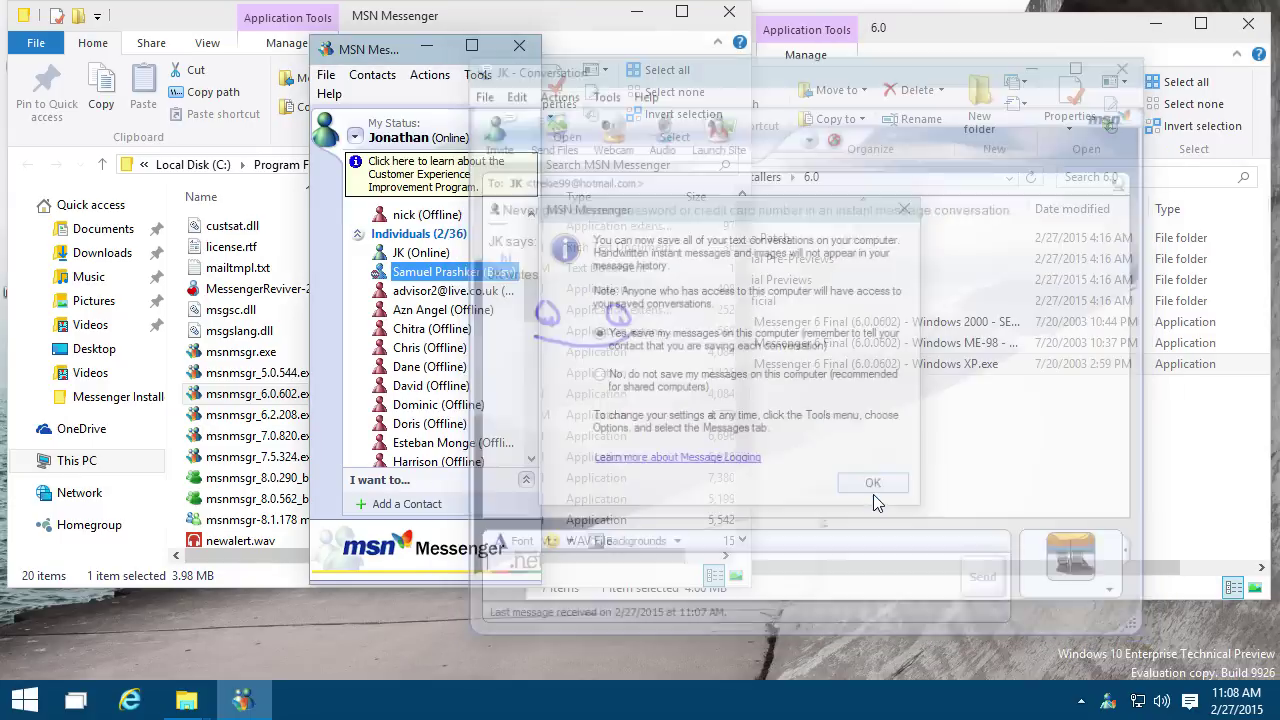
scroll(480, 330, "up", 3)
scroll(475, 338, "down", 3)
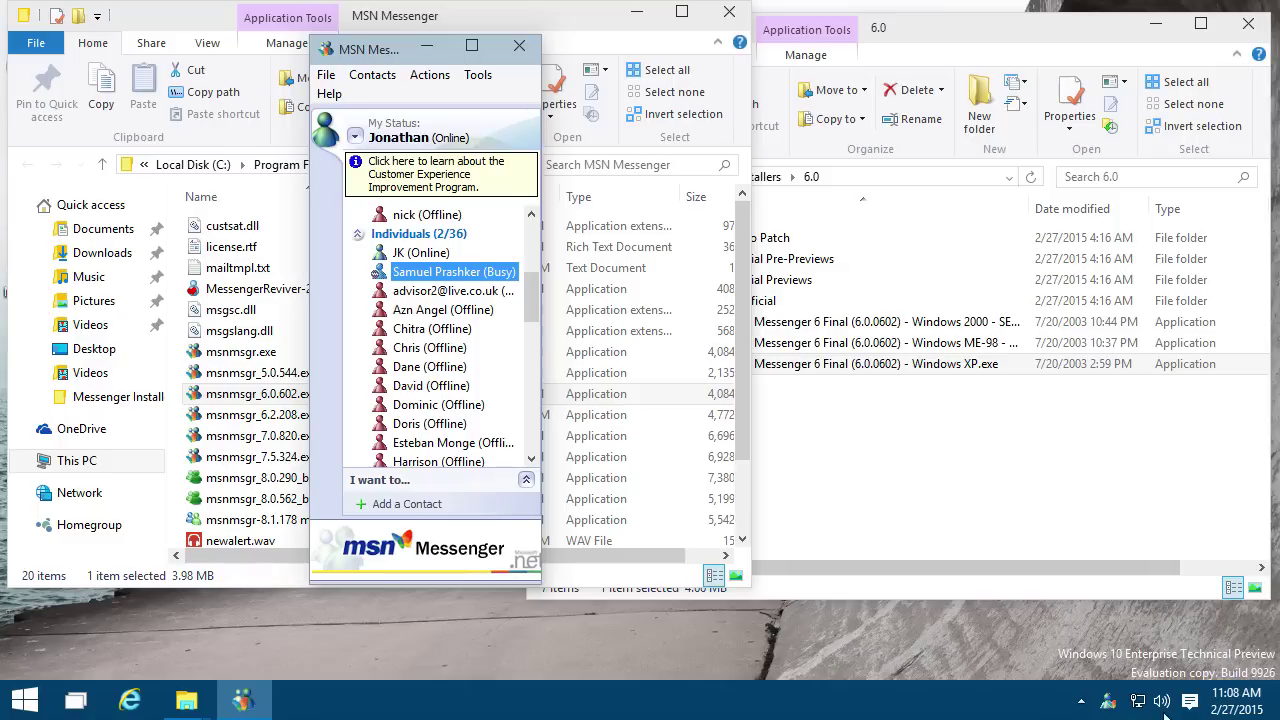
right_click(1108, 700)
Step: Exit Messenger and run Setup-6.2.0208.exe from the Messenger Installers 6.2 folder
left_click(920, 691)
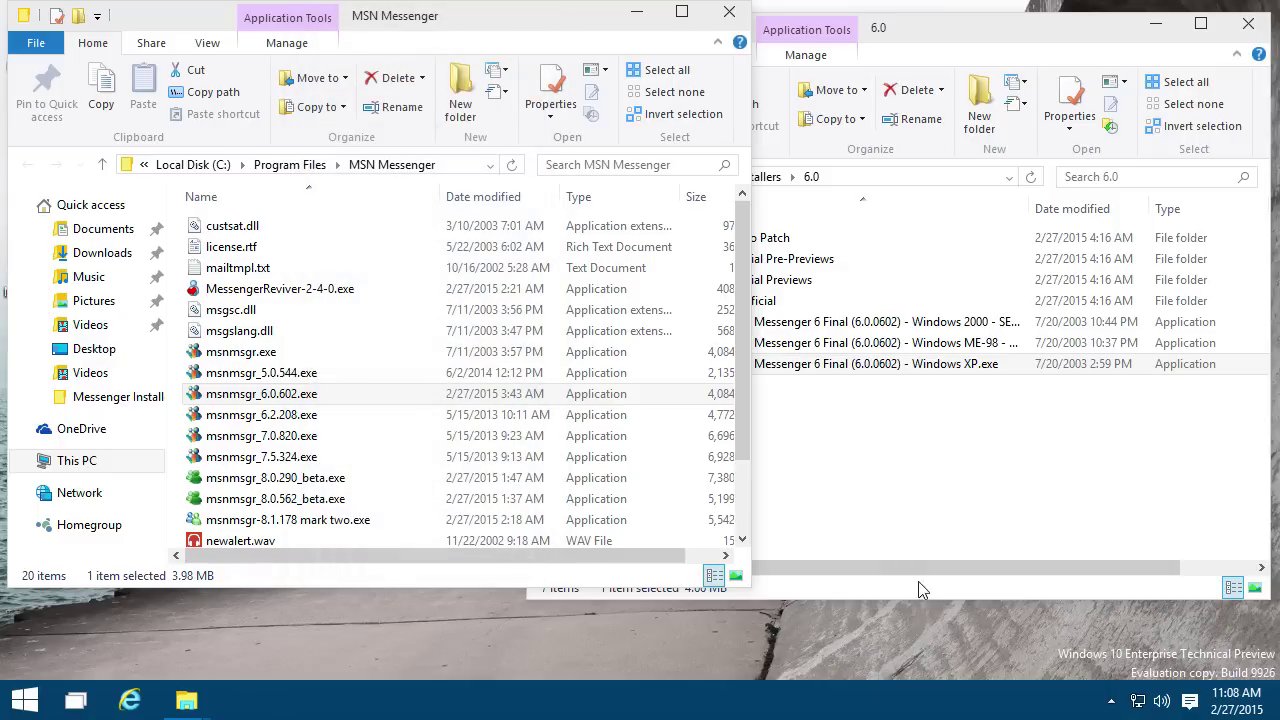
left_click(858, 492)
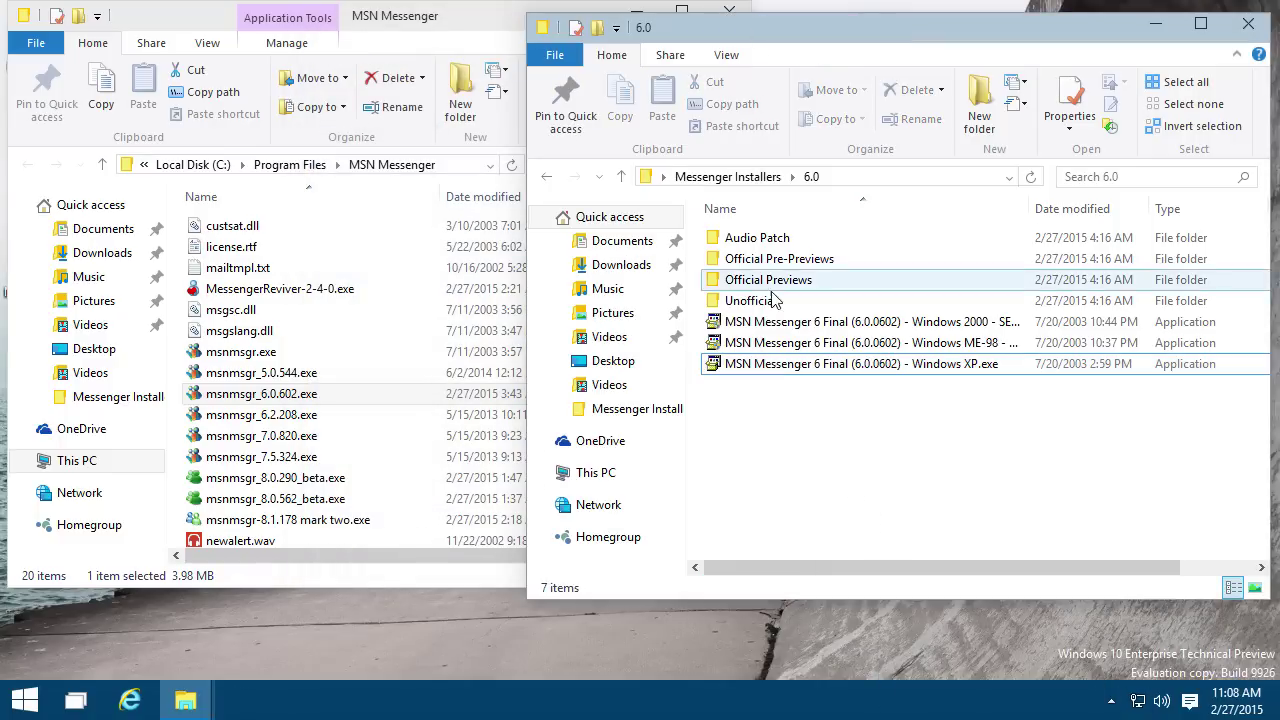
left_click(731, 175)
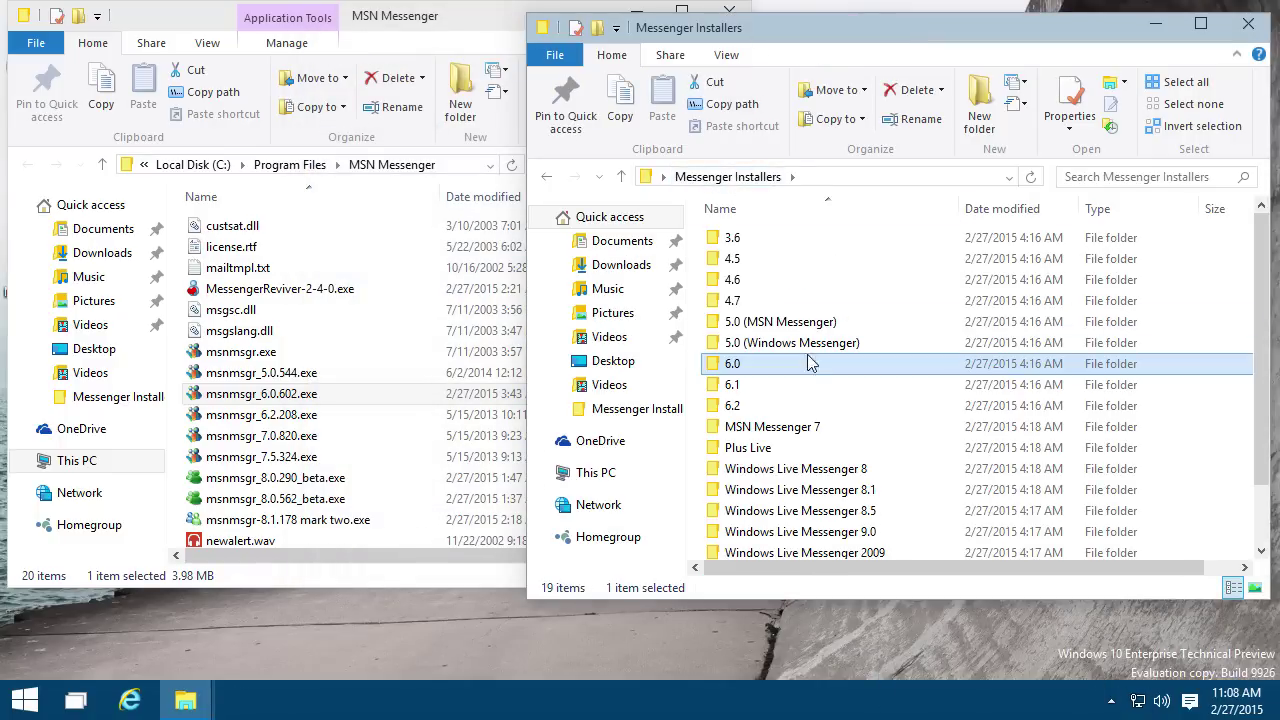
double_click(771, 405)
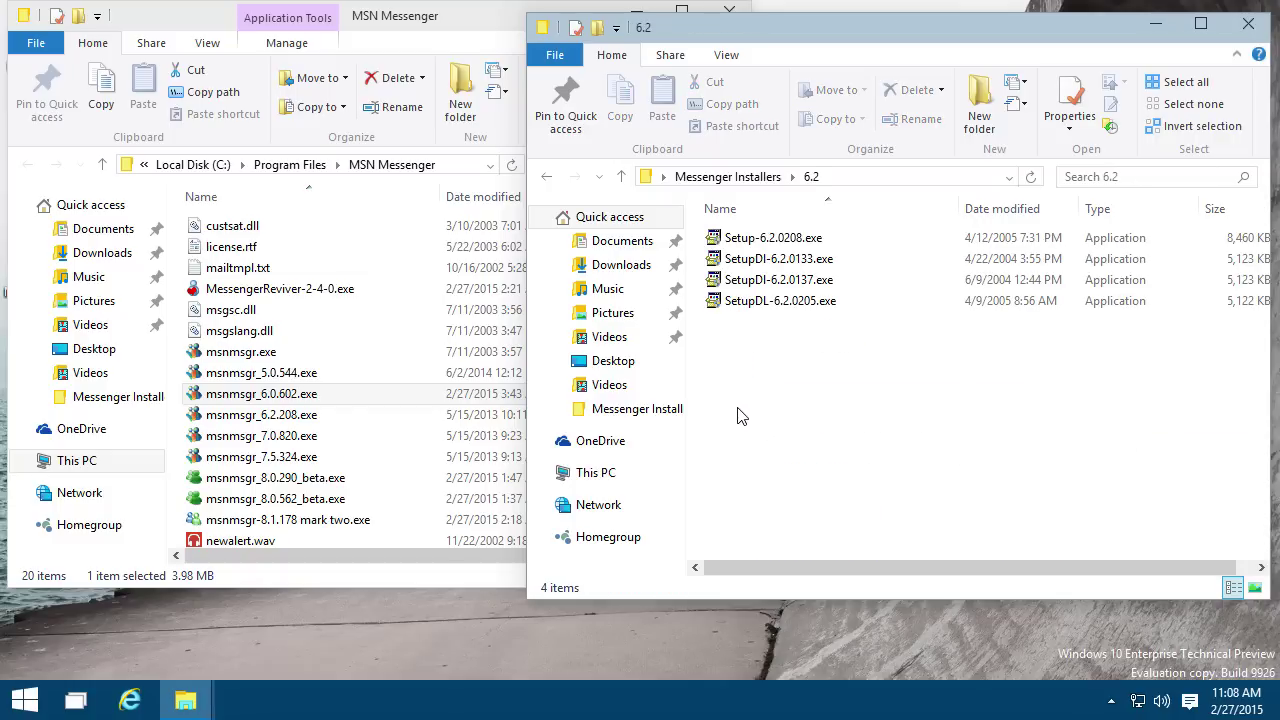
double_click(790, 237)
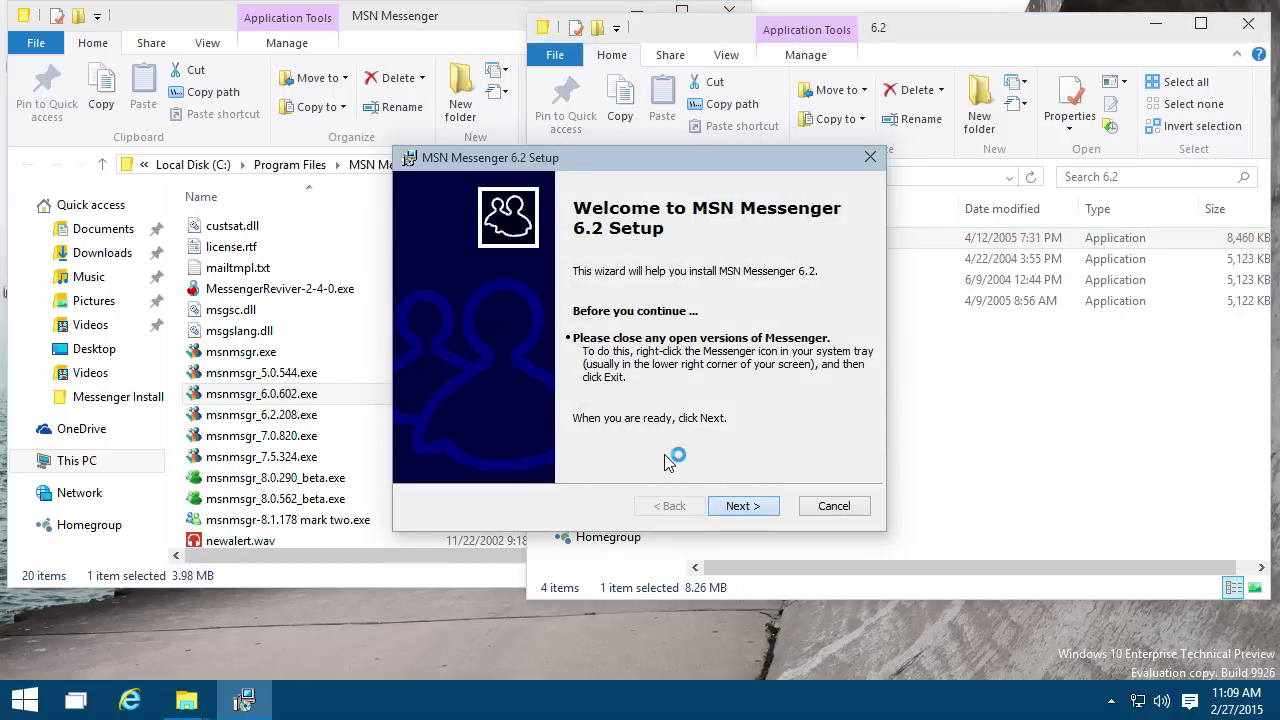
Step: Agree to the terms, decline the MSN Toolbar, Search and Home page extras, and install Messenger 6.2
left_click(612, 430)
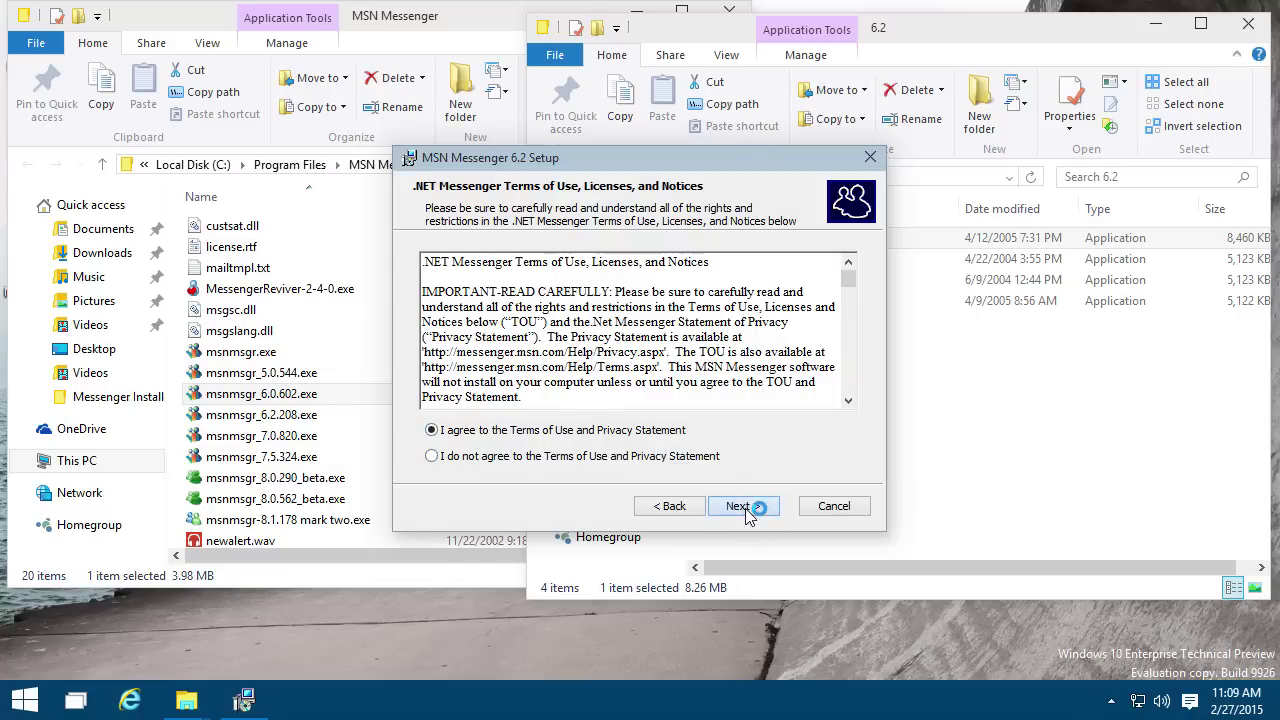
left_click(745, 507)
left_click(505, 391)
left_click(505, 364)
left_click(512, 312)
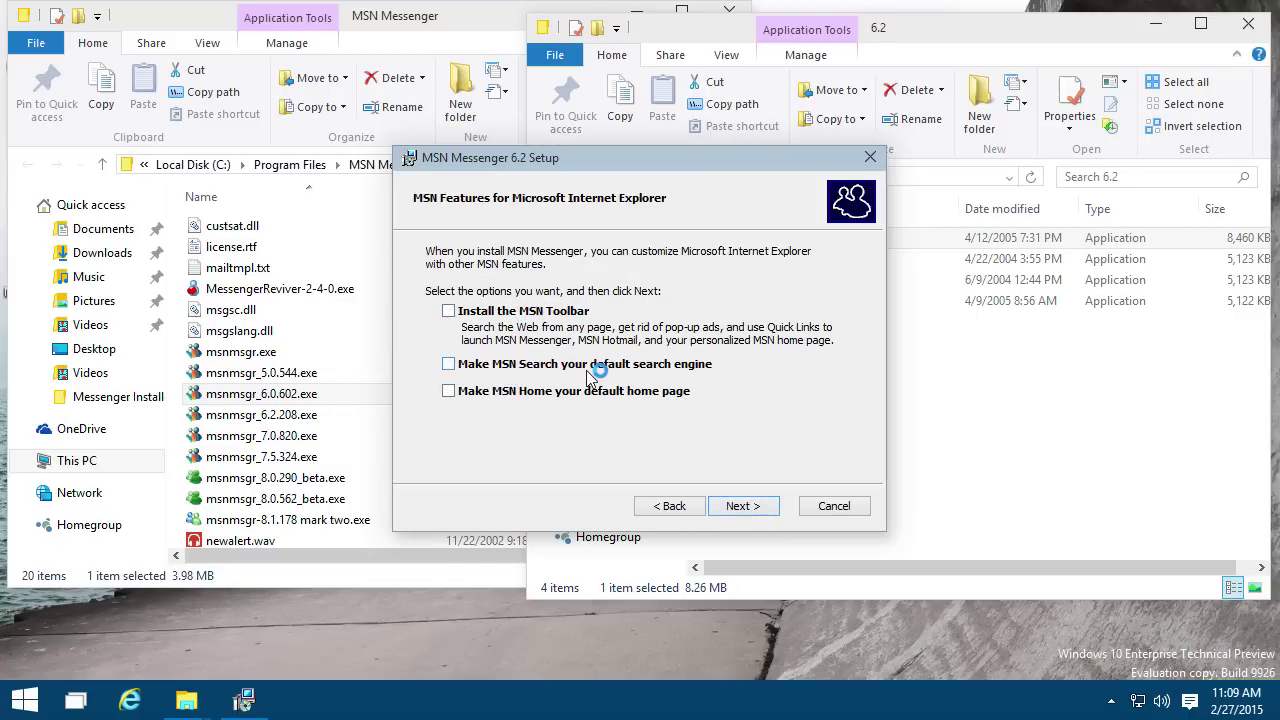
left_click(745, 507)
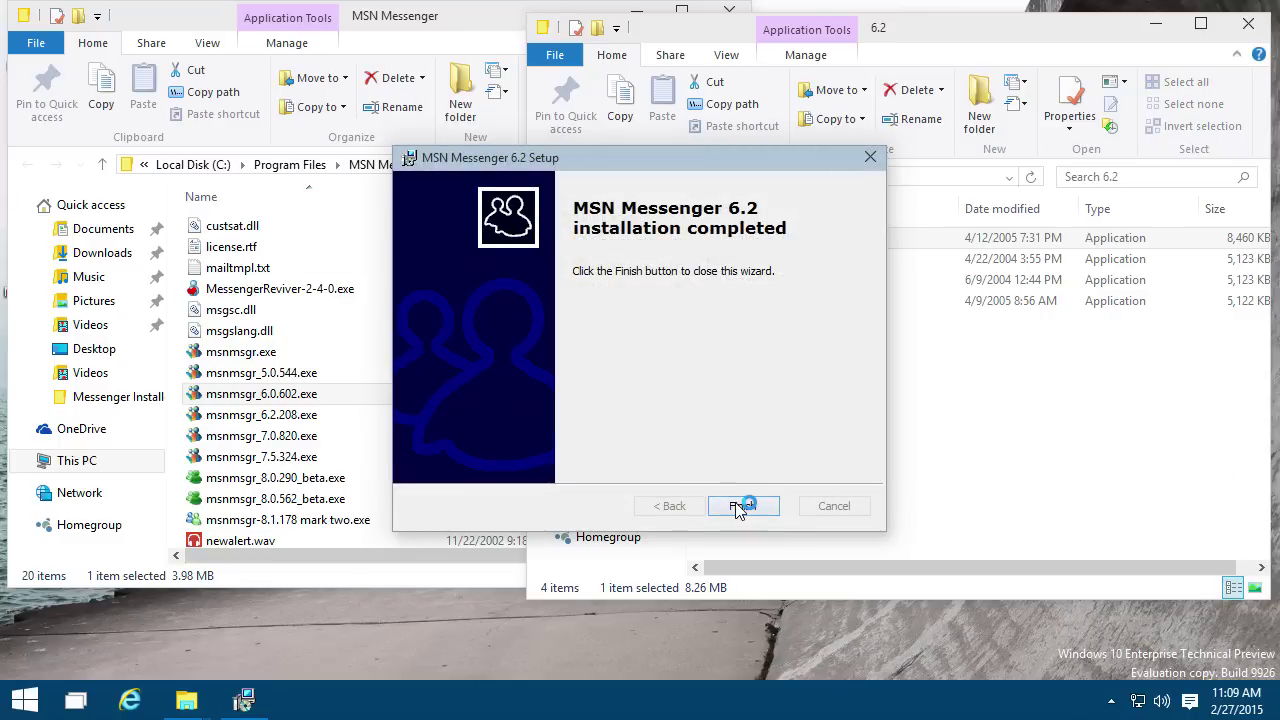
left_click(740, 506)
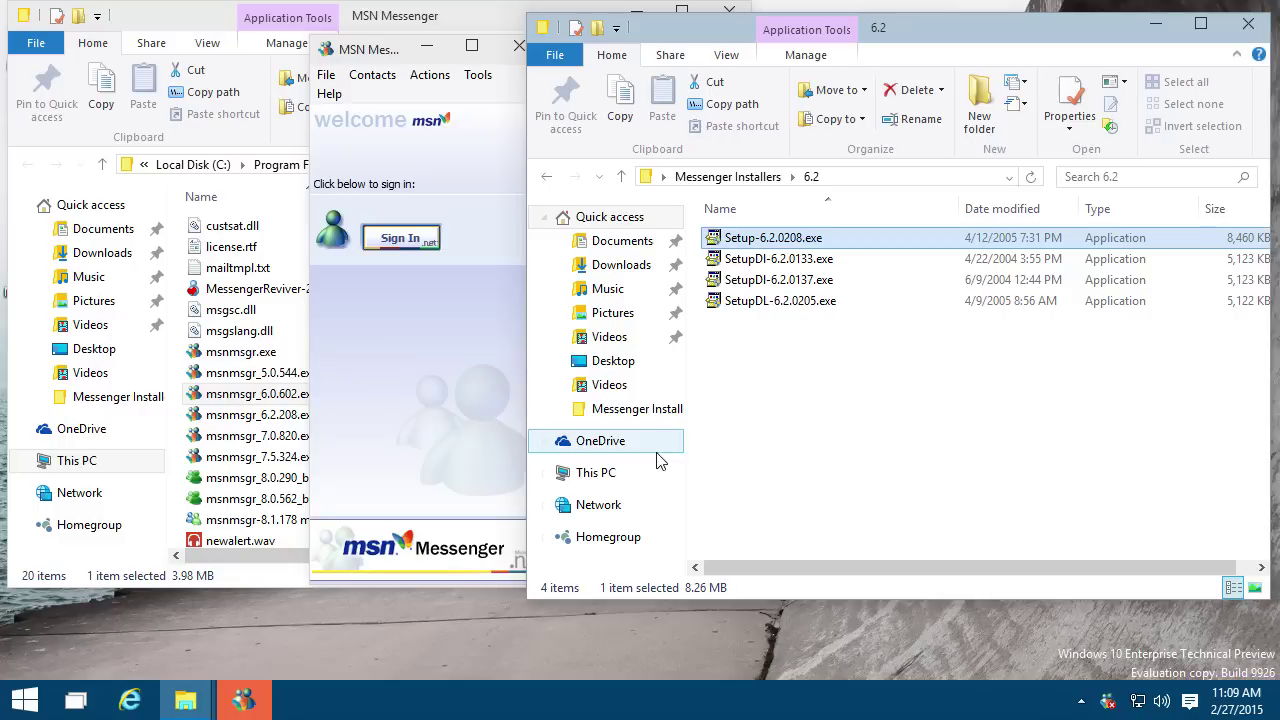
Step: Exit the freshly installed Messenger and launch the msnmsgr_6.2.208.exe copy
right_click(1107, 700)
left_click(890, 694)
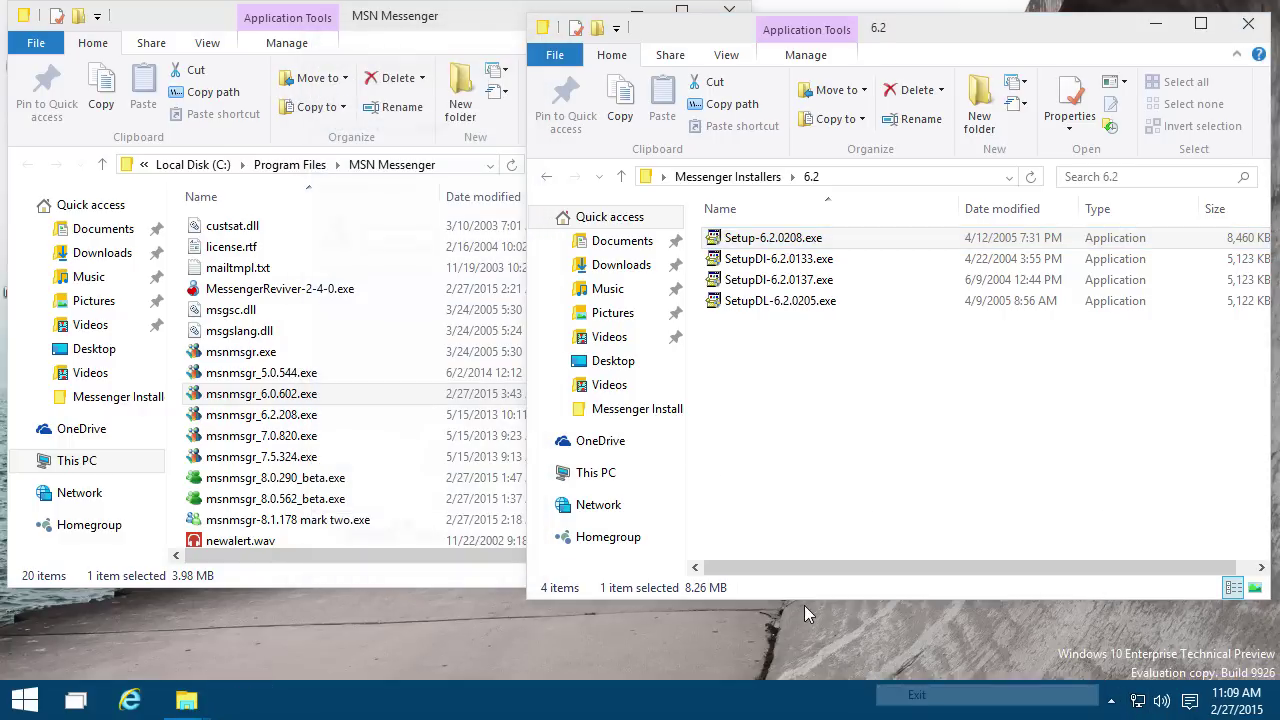
double_click(362, 413)
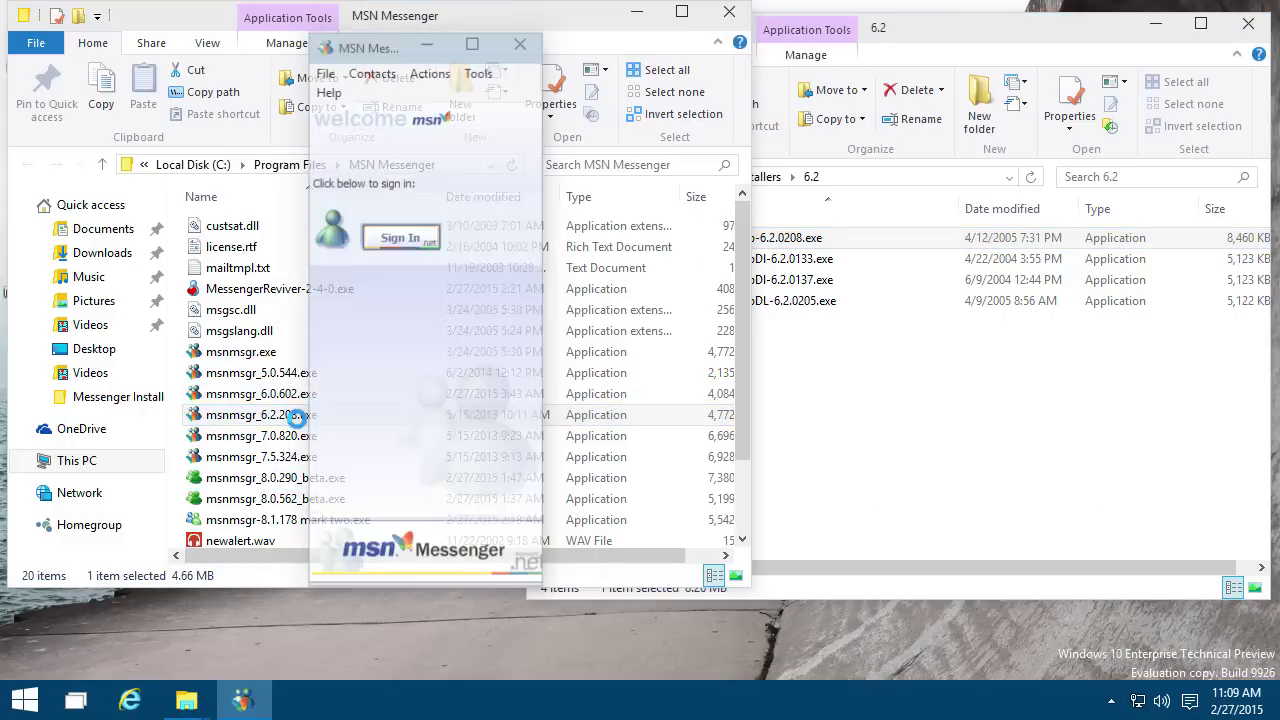
Step: Sign in with the account e-mail and password, then scroll to the Individuals group
left_click(410, 250)
key("Down")
key("Tab")
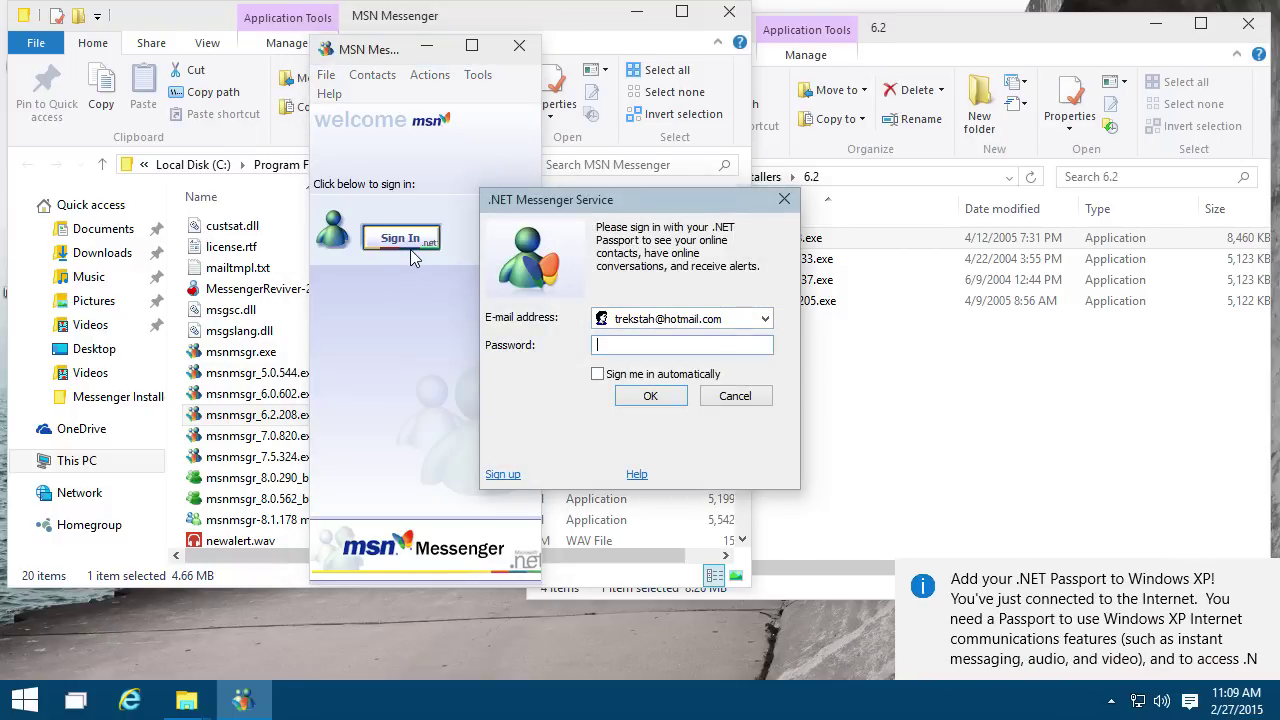
type("***")
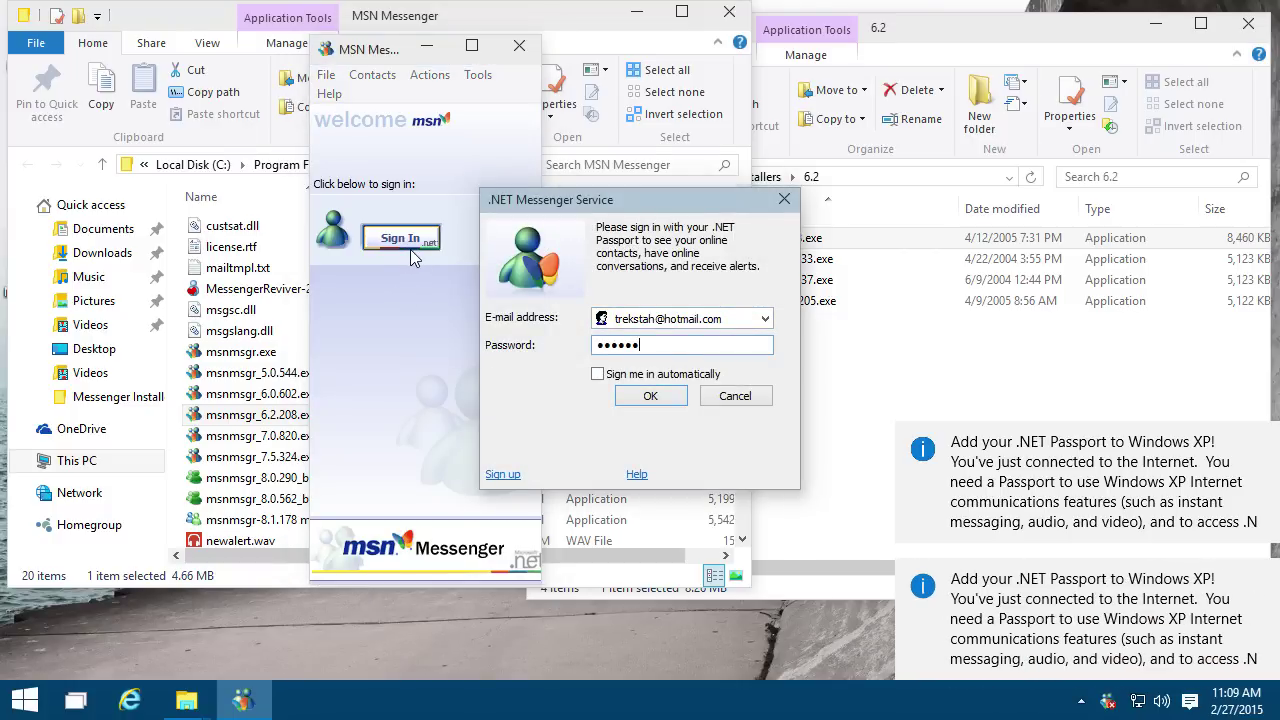
key("Return")
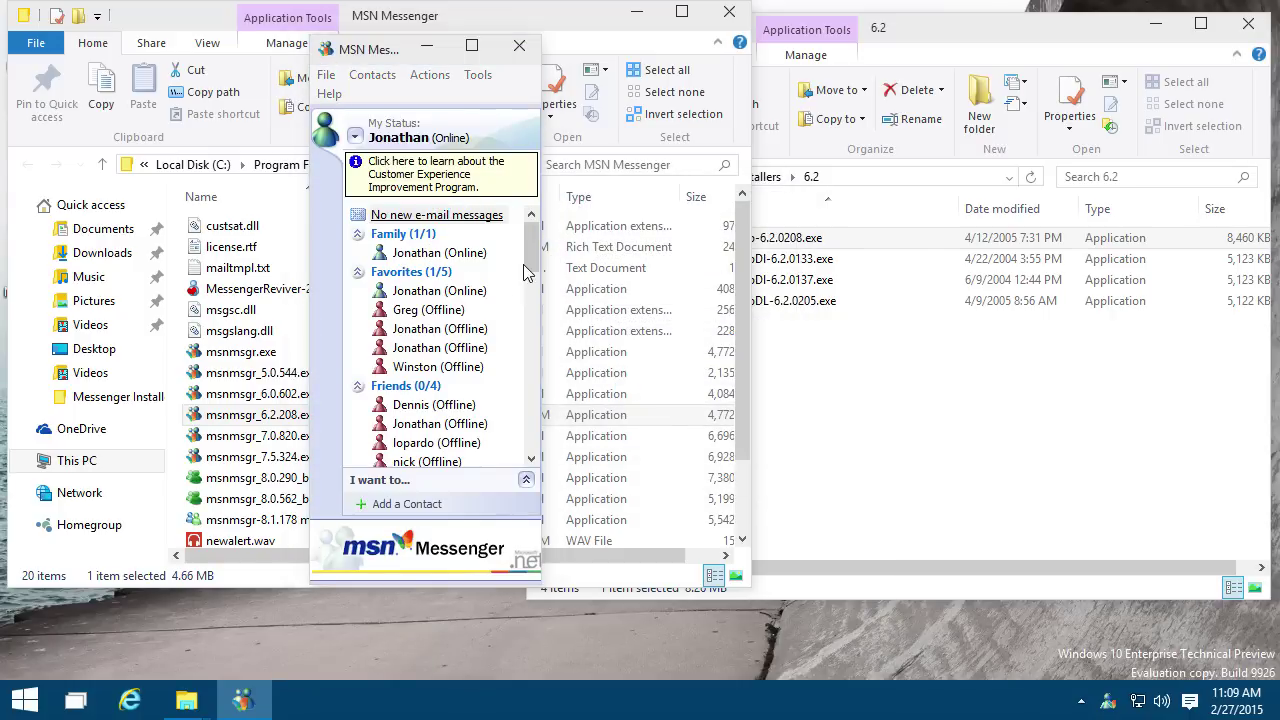
left_click_drag(529, 262, 531, 292)
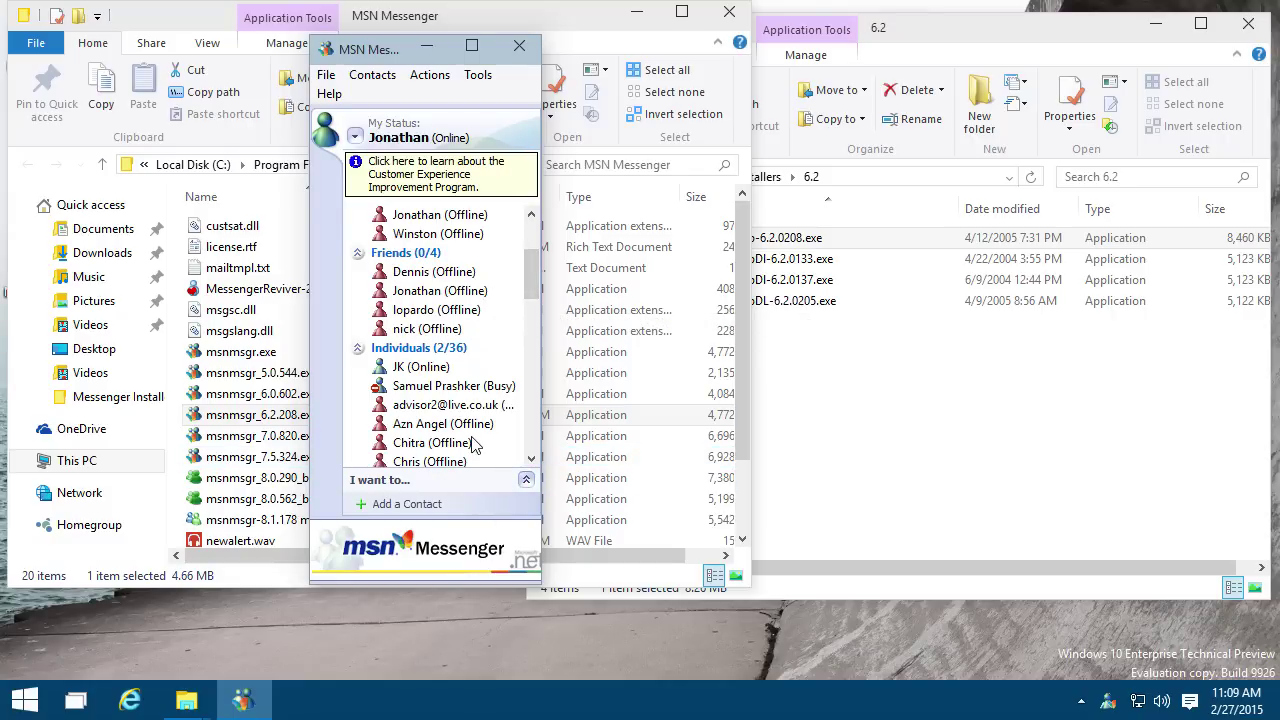
scroll(447, 426, "down", 1)
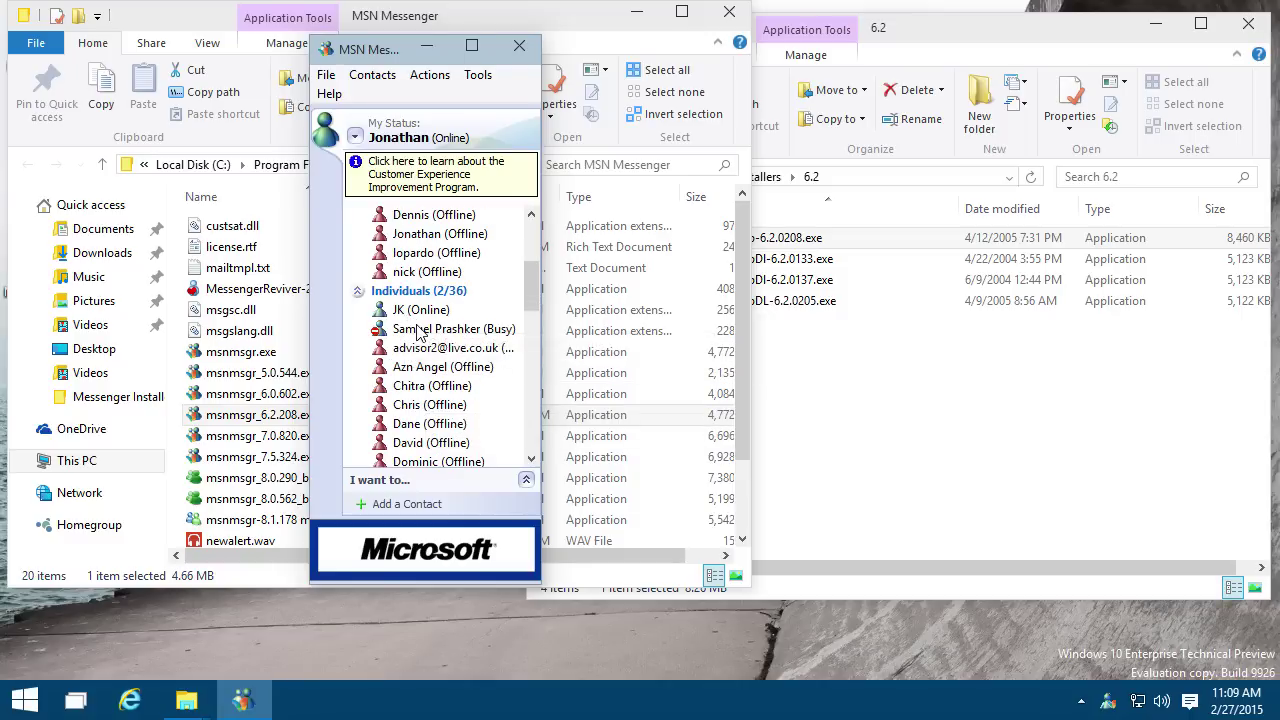
Step: Open a conversation with the online contact and tint its window purple-blue
double_click(419, 312)
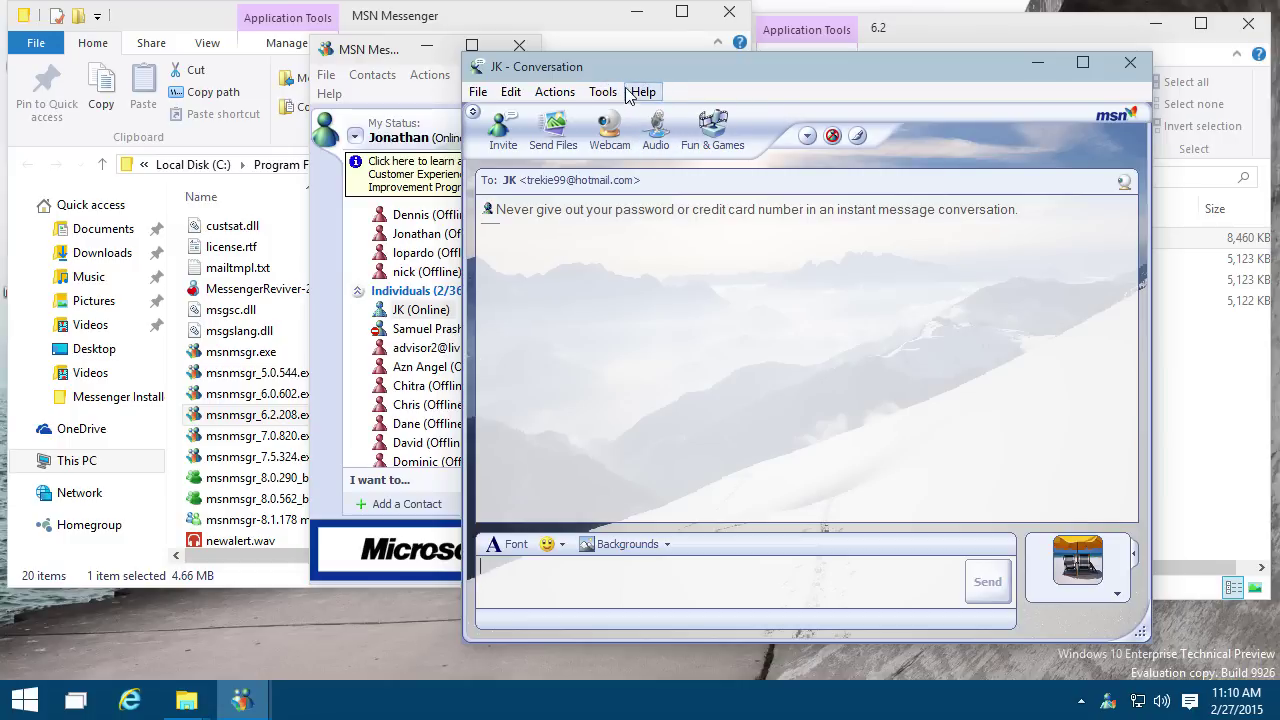
left_click_drag(642, 80, 661, 86)
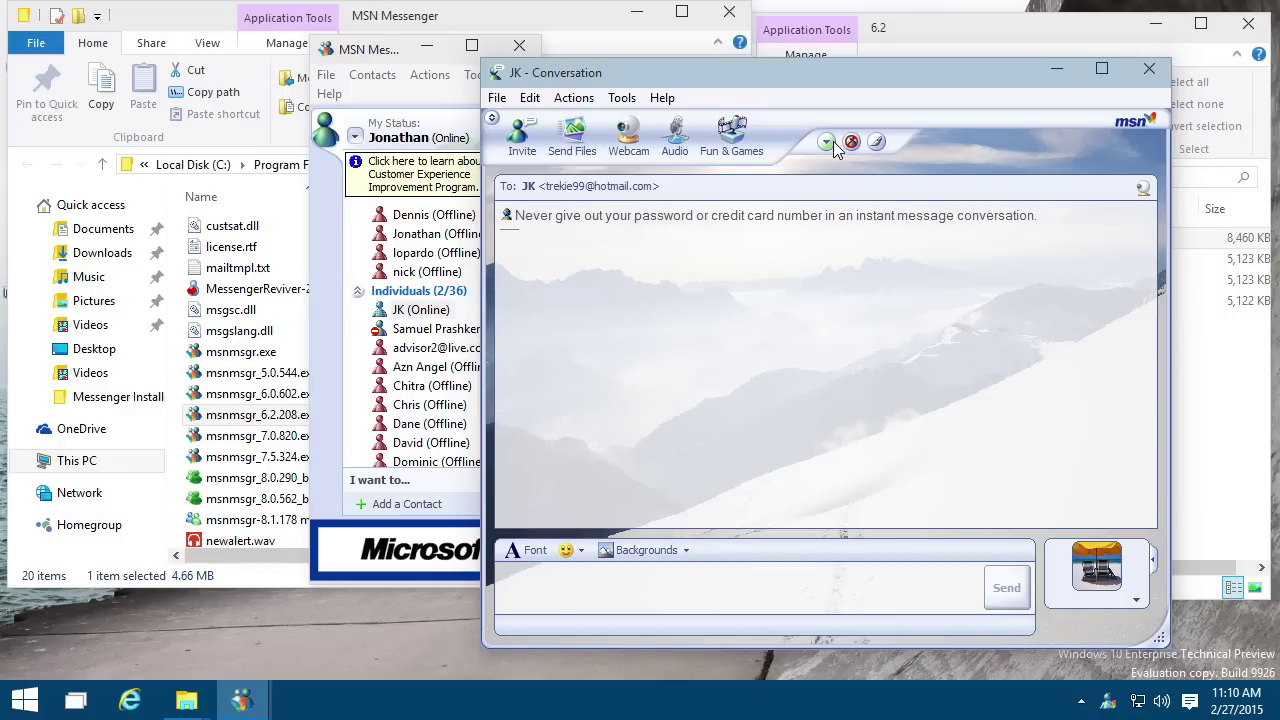
left_click(878, 142)
left_click(969, 203)
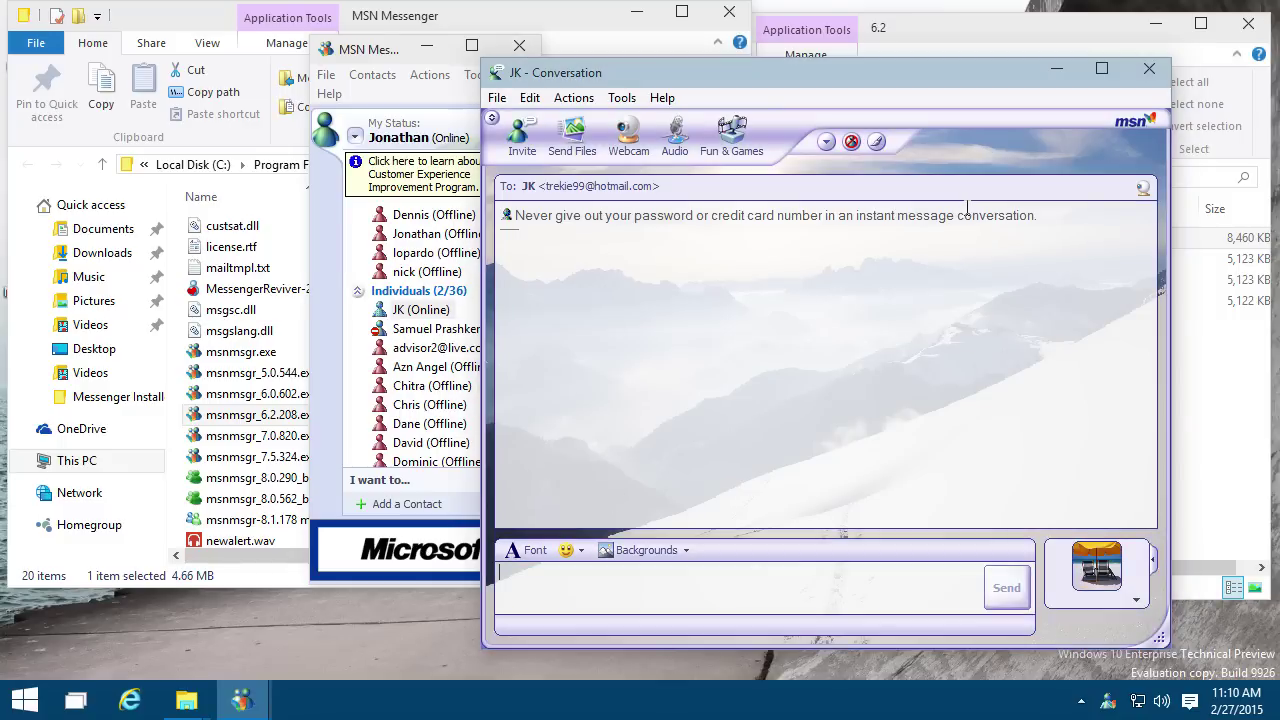
Step: Hide the conversation window's title and menu bars and move it left
left_click(493, 119)
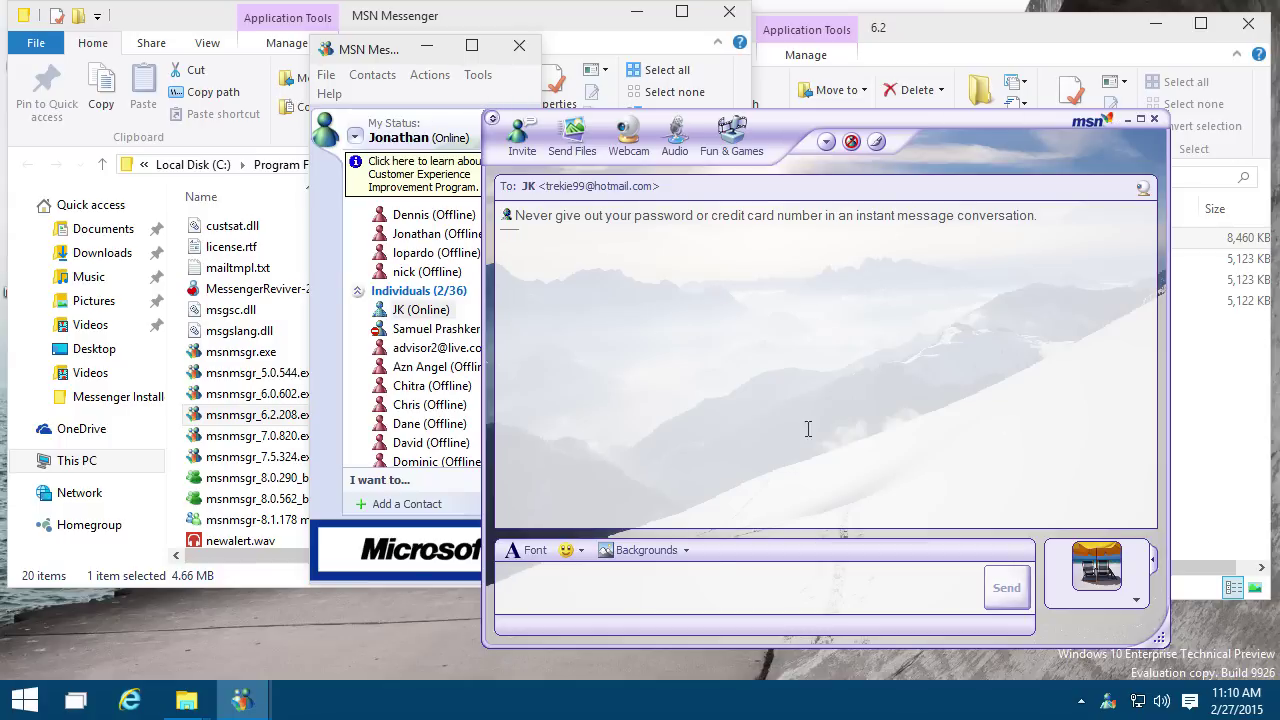
left_click_drag(918, 143, 714, 150)
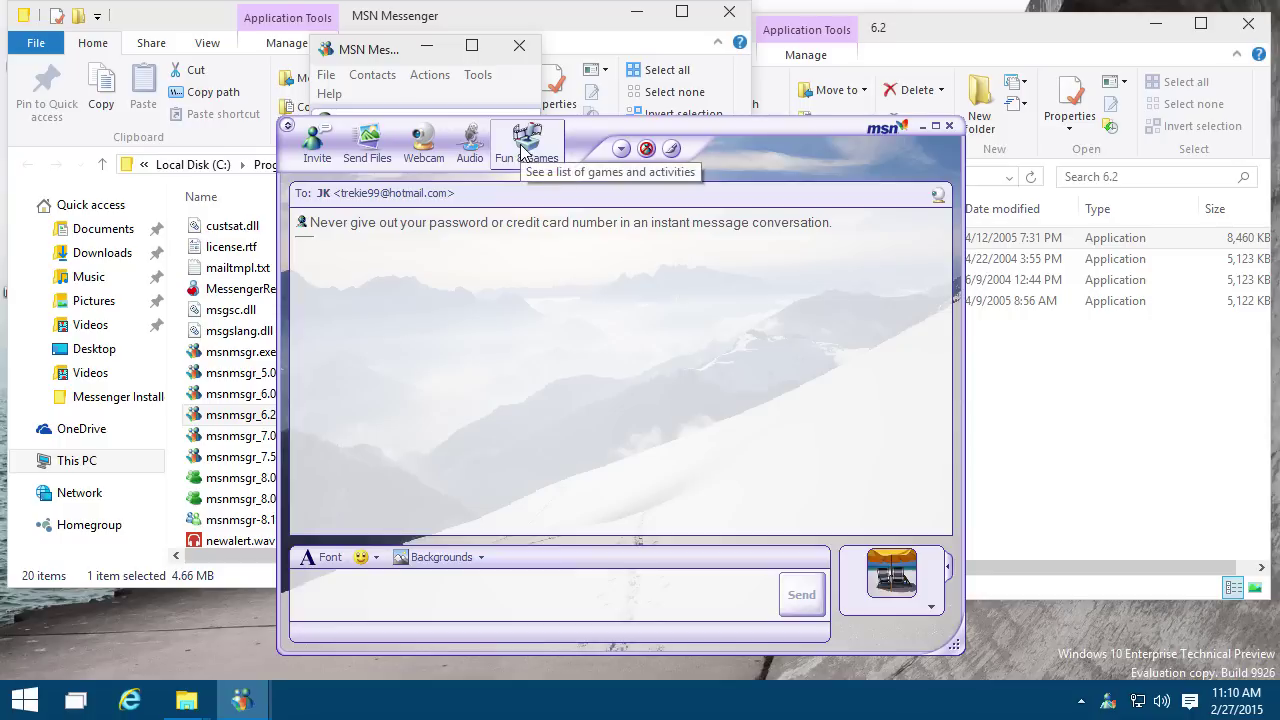
left_click_drag(824, 165, 766, 165)
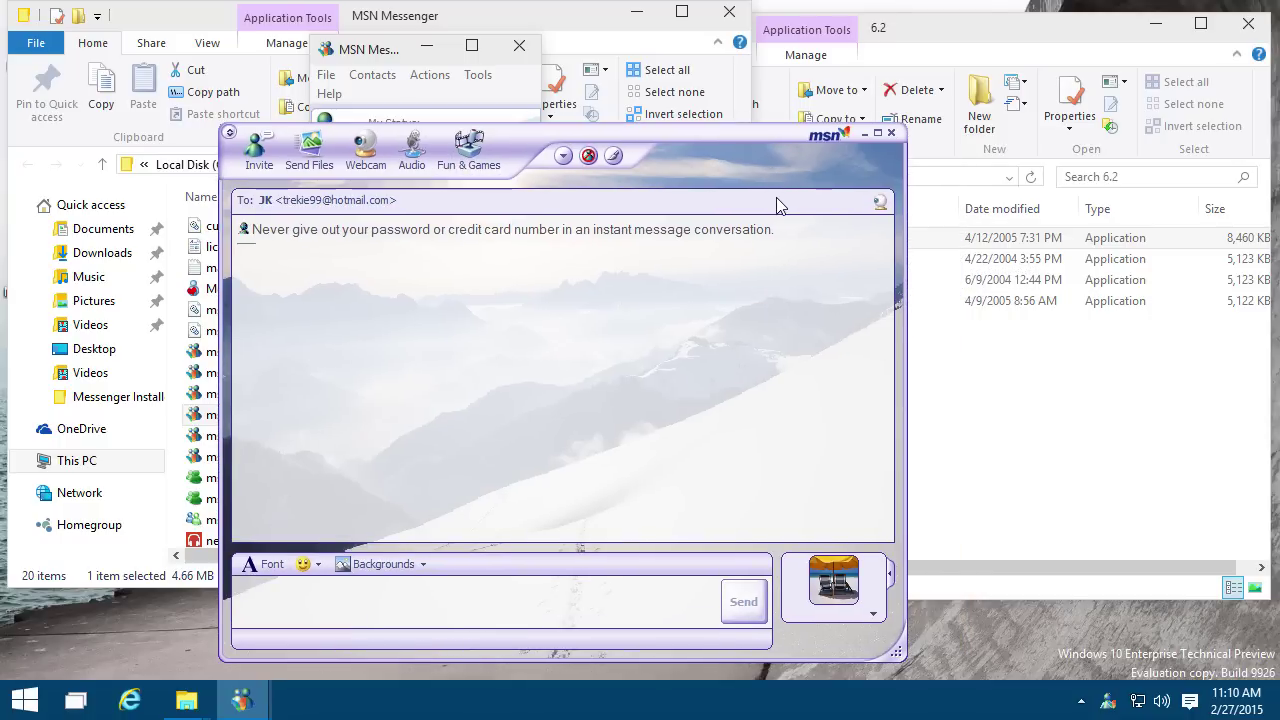
Step: Move the contact list to the screen's right side and reposition the conversation window
mouse_move(251, 700)
left_click(128, 590)
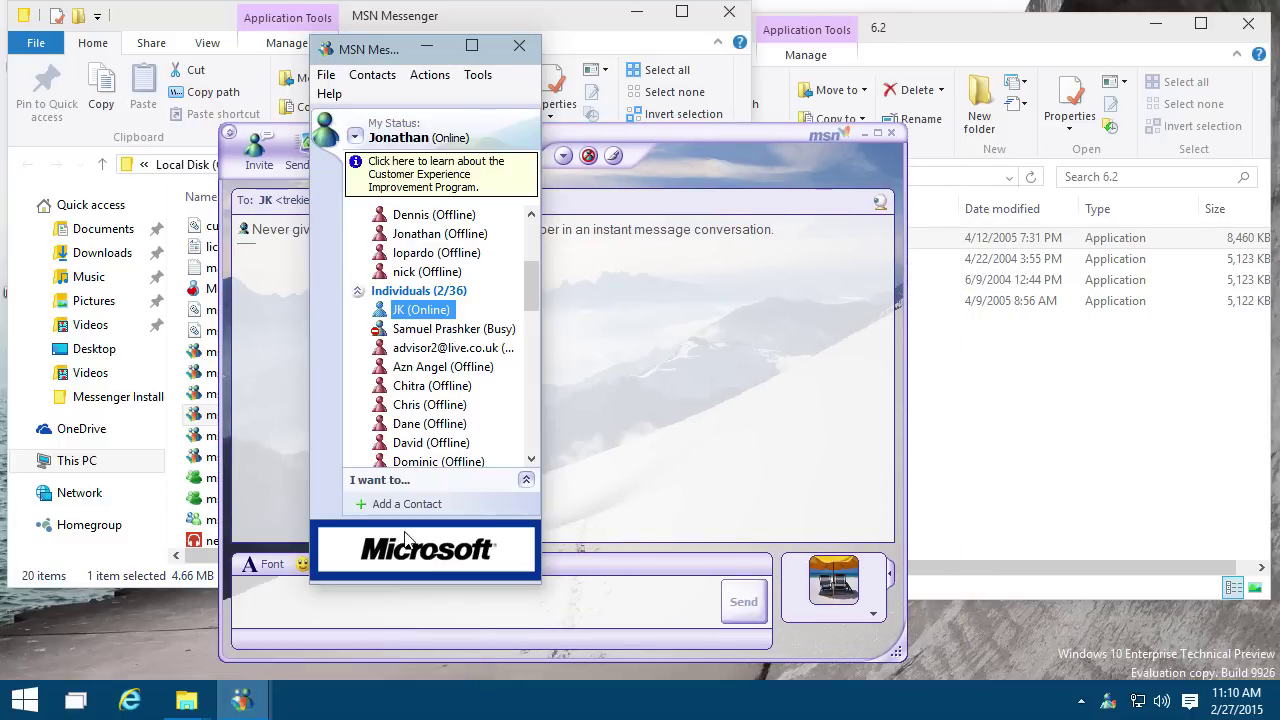
left_click_drag(371, 61, 957, 120)
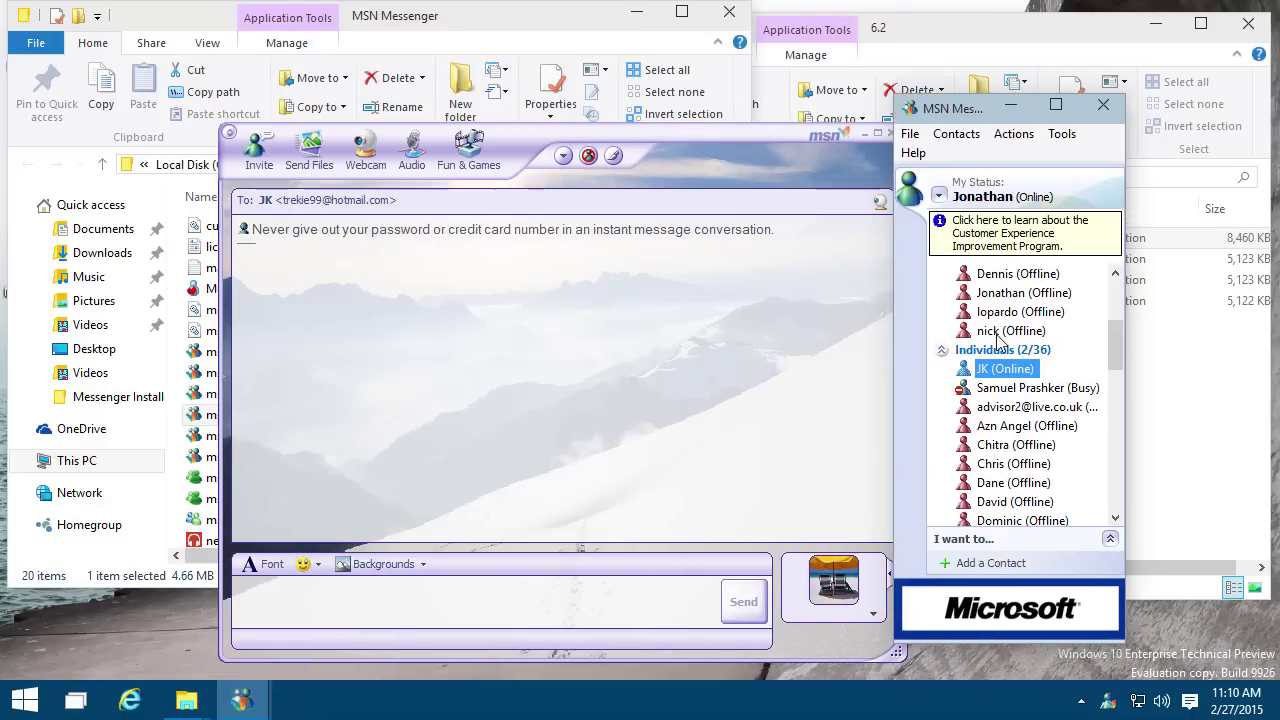
scroll(998, 340, "down", 2)
scroll(1000, 375, "up", 1)
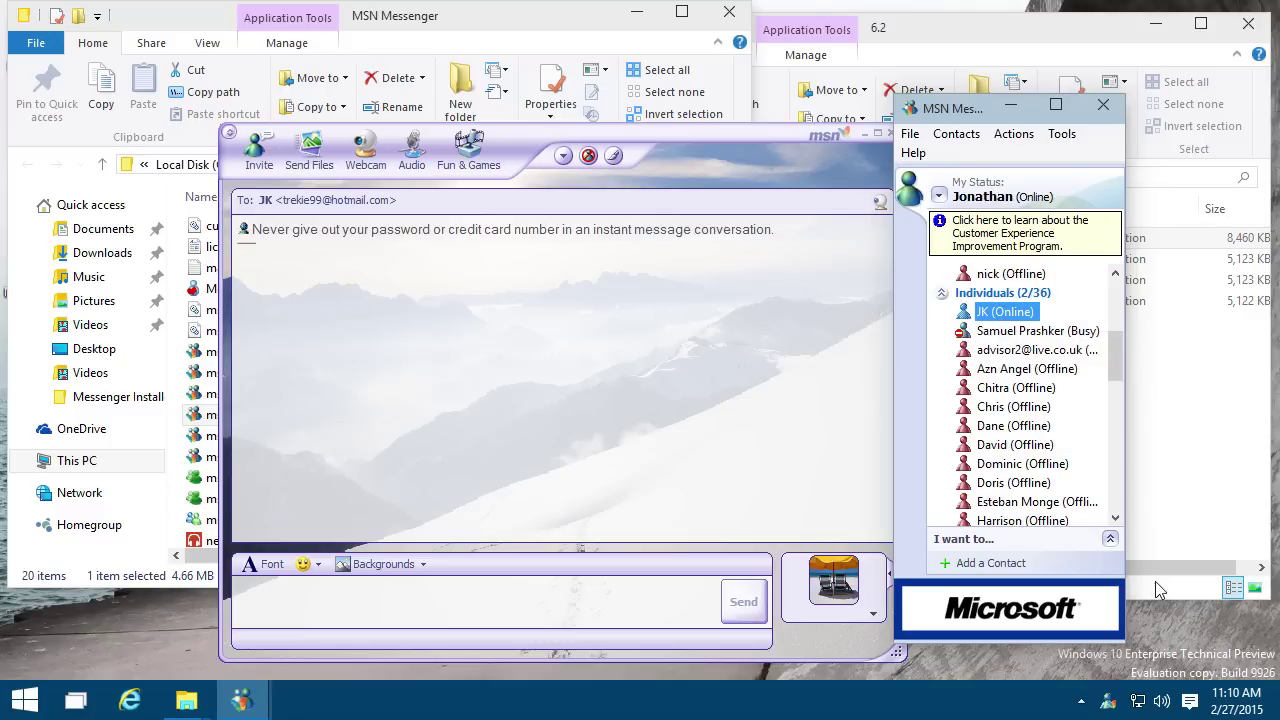
left_click(1165, 634)
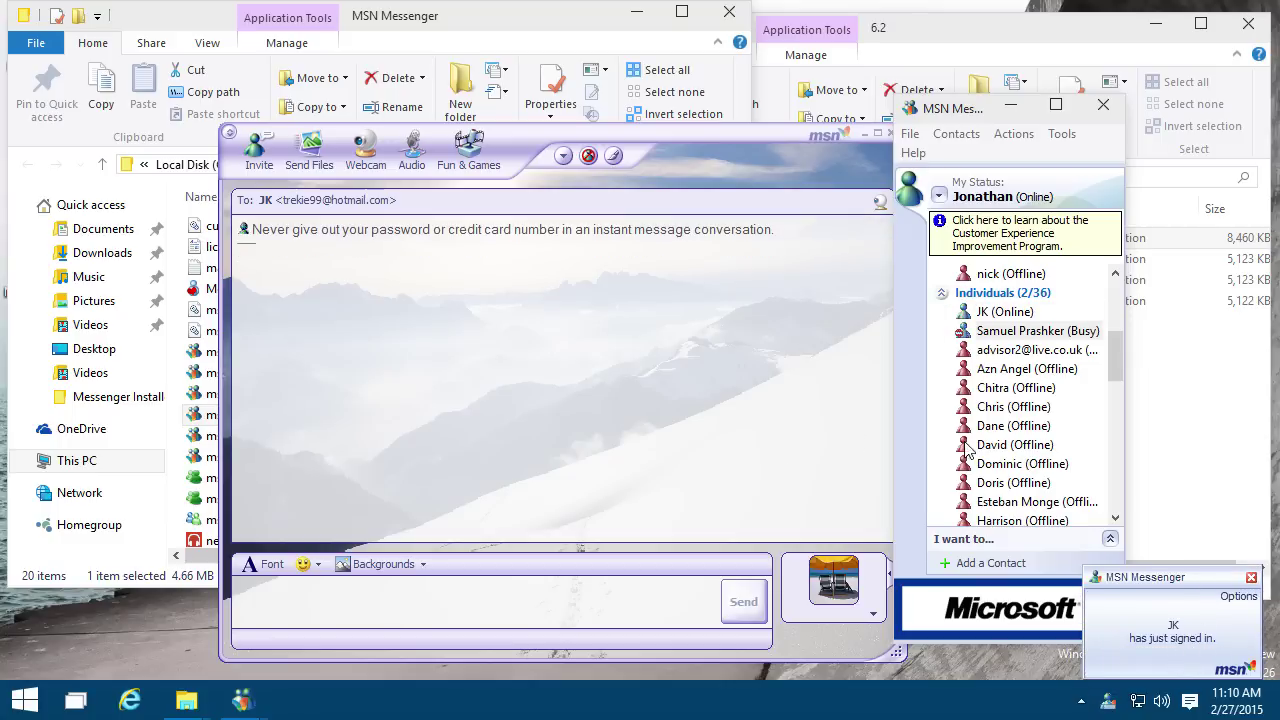
left_click_drag(739, 176, 699, 155)
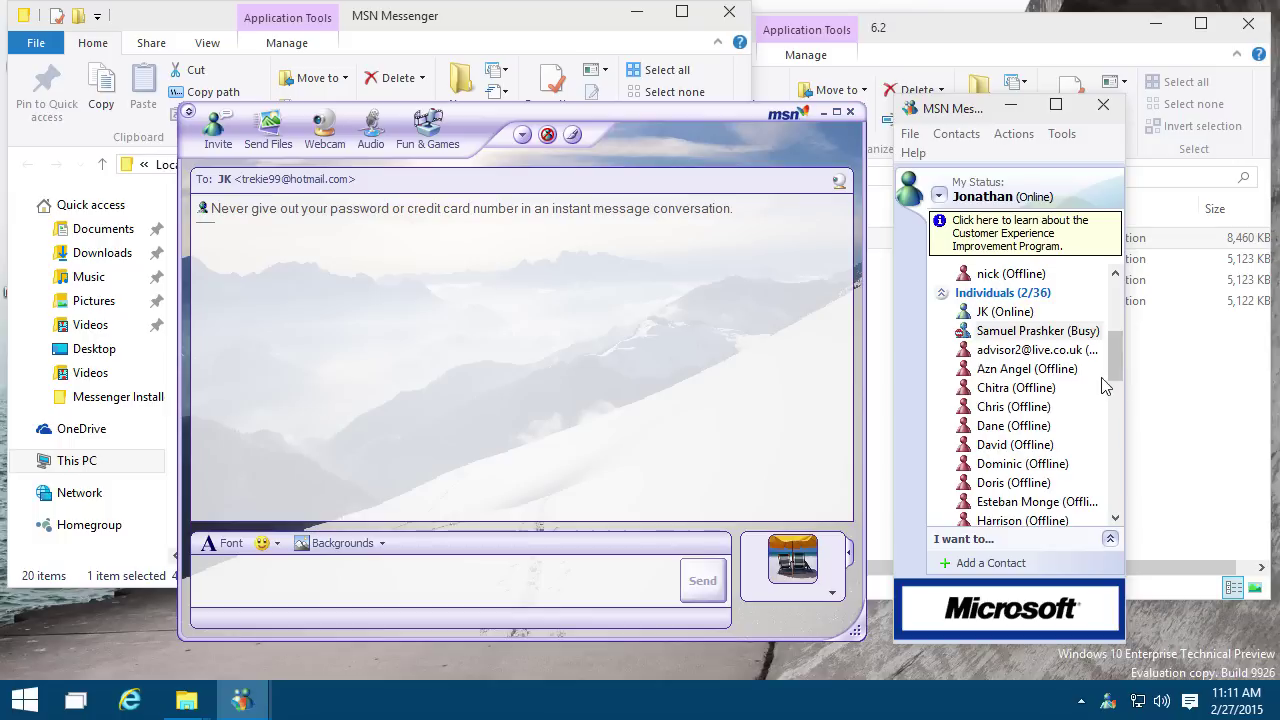
left_click_drag(1114, 372, 1112, 415)
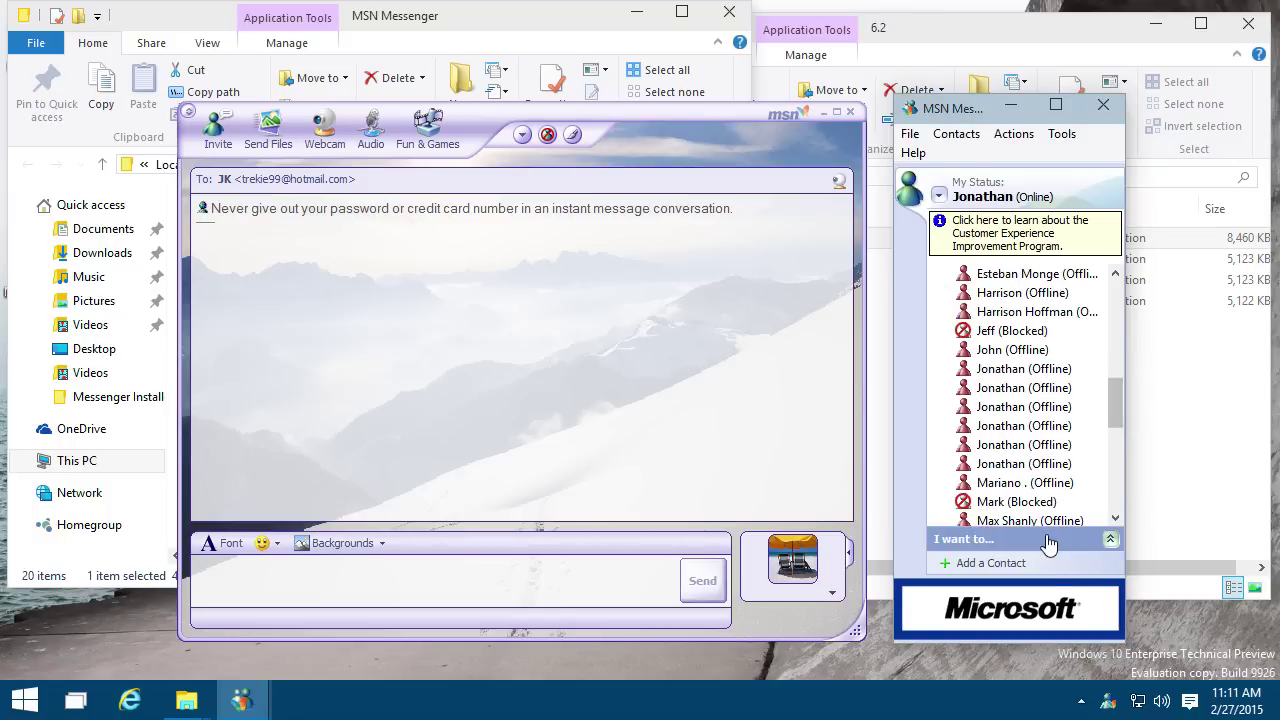
Step: Sign out of Messenger from the tray icon and go up to the Messenger Installers folder
right_click(1121, 705)
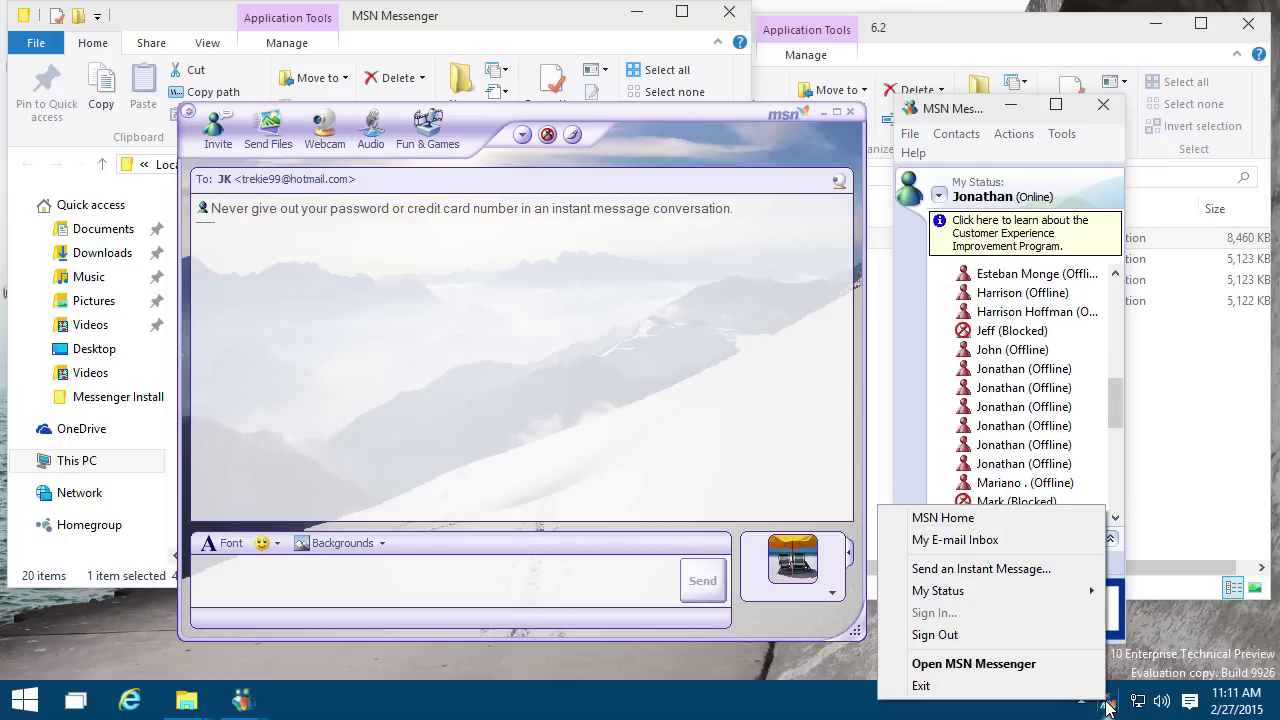
left_click(940, 634)
left_click(715, 420)
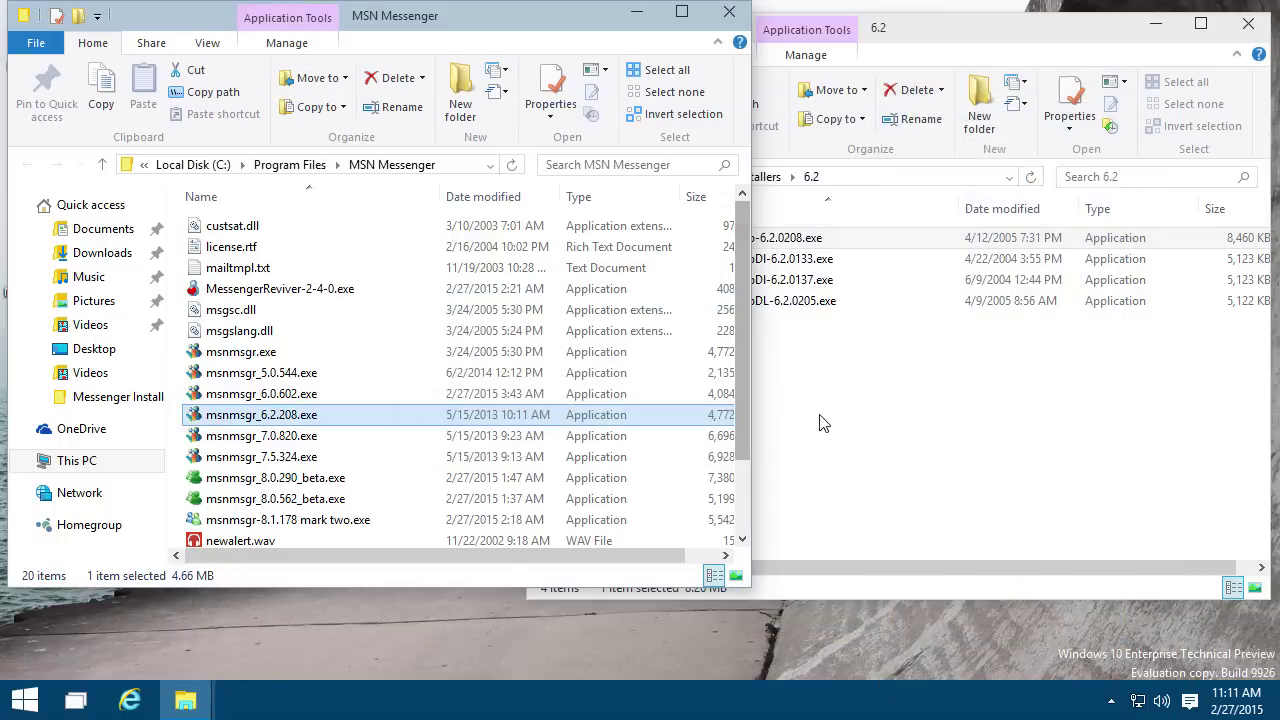
left_click(830, 428)
left_click(725, 177)
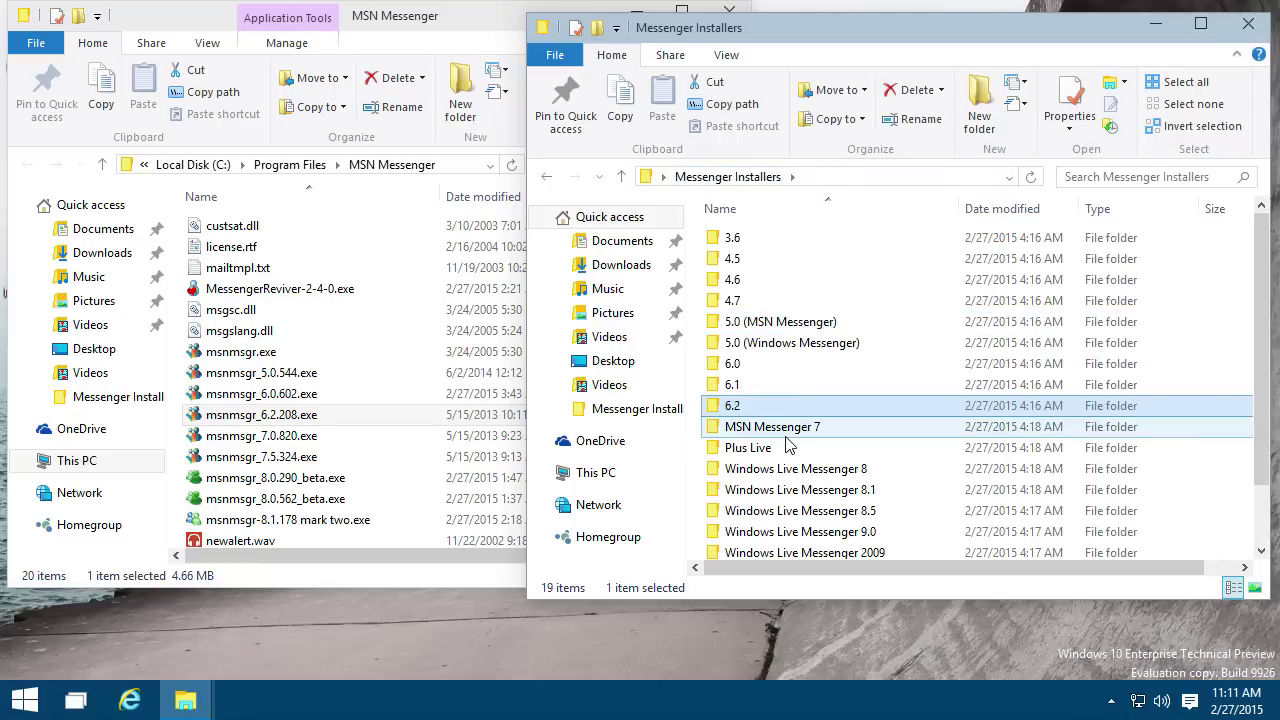
Step: Open the MSN Messenger 7 folder and run Install_MSN_Messenger-7.0.0820.exe
double_click(806, 426)
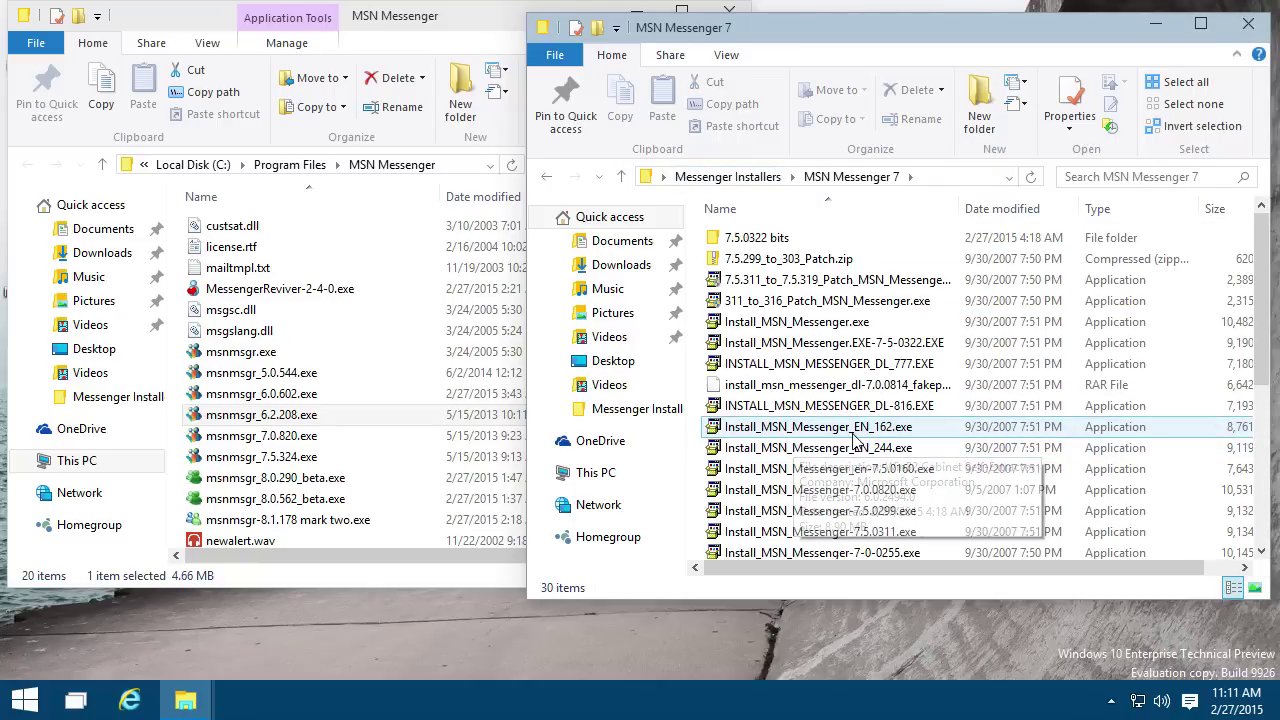
scroll(898, 437, "down", 1)
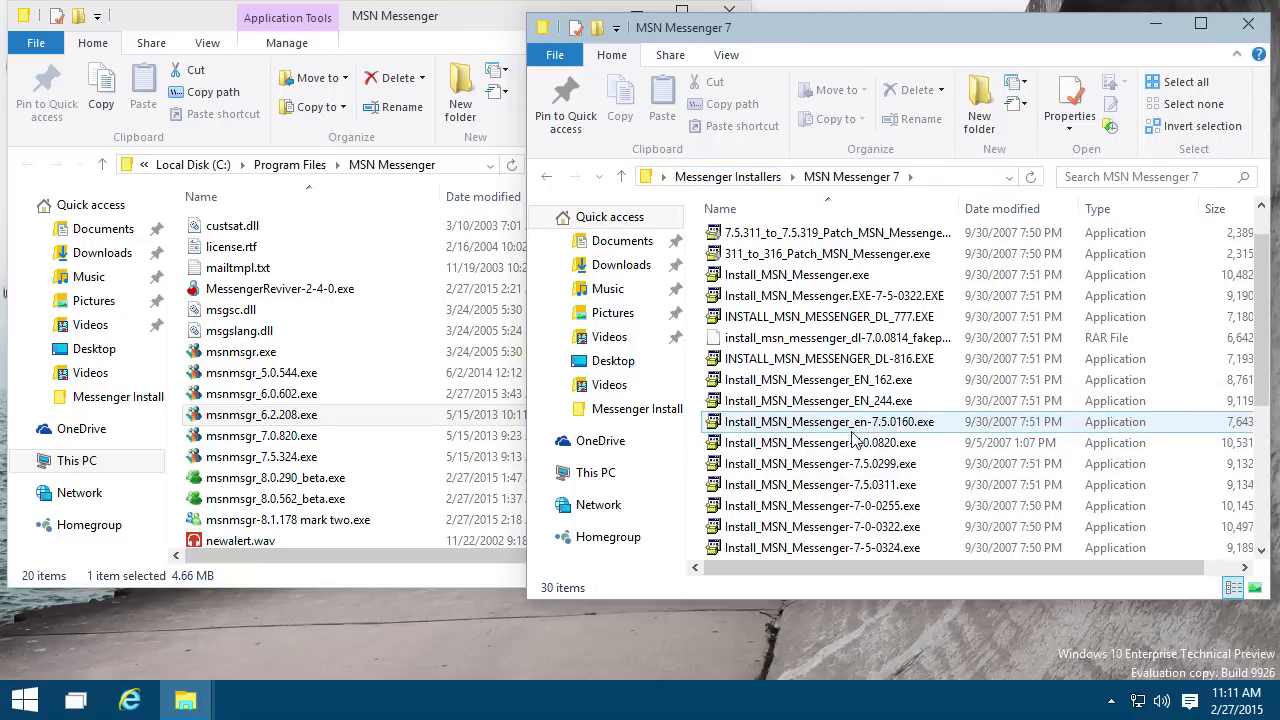
scroll(892, 408, "down", 1)
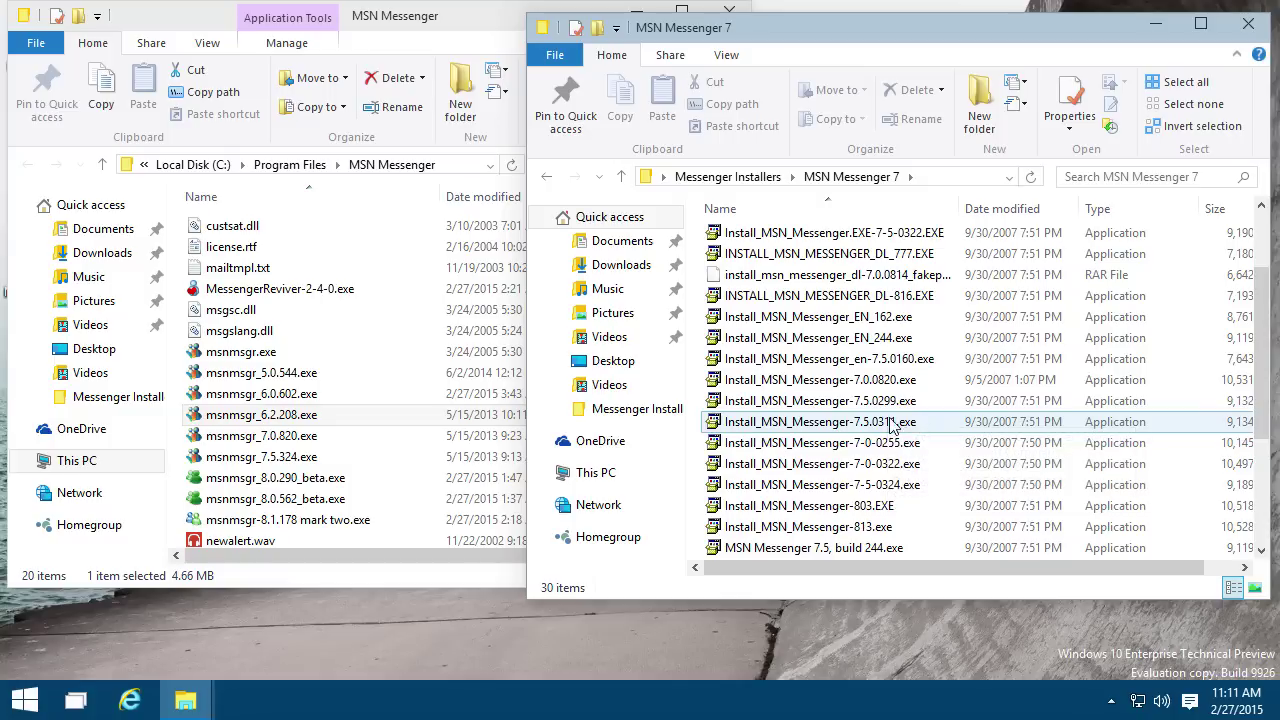
double_click(850, 380)
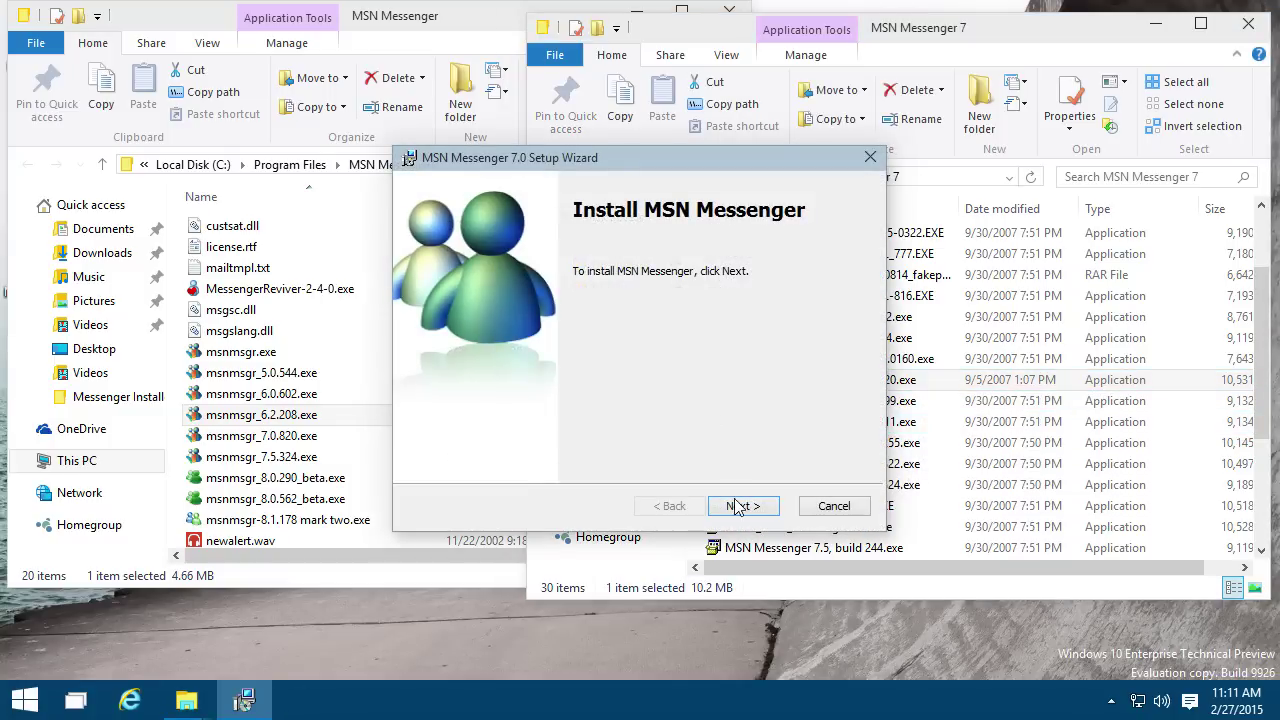
Step: Accept the terms, decline the Toolbar, MSN Search, home page and shortcut extras, and install 7.0
left_click(740, 506)
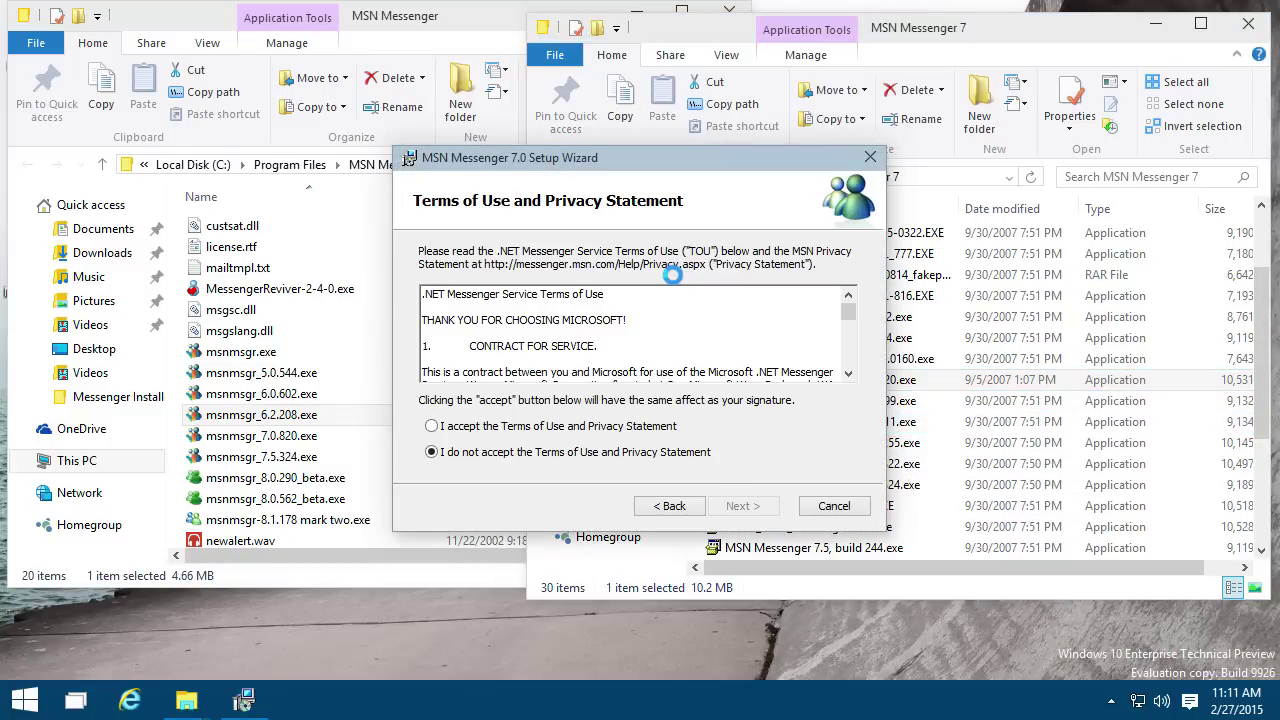
left_click(530, 426)
left_click(740, 506)
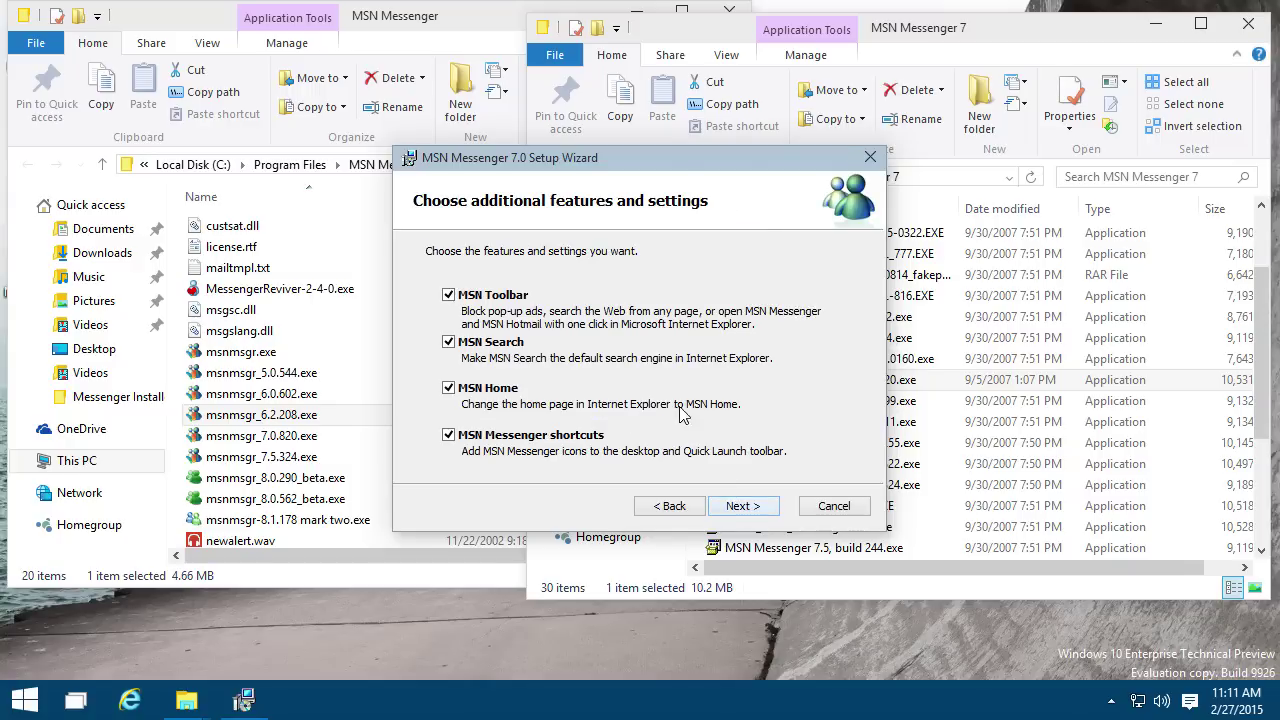
left_click(506, 299)
left_click(483, 345)
left_click(471, 387)
left_click(510, 438)
left_click(743, 506)
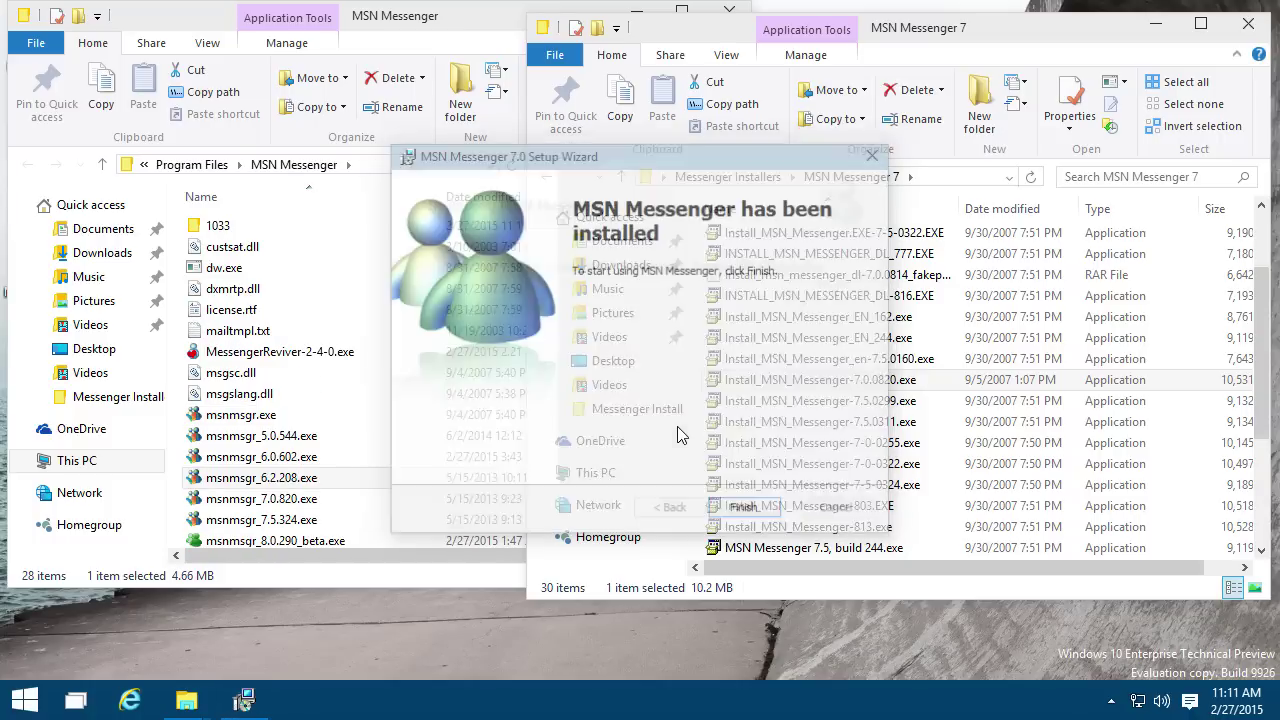
left_click(743, 505)
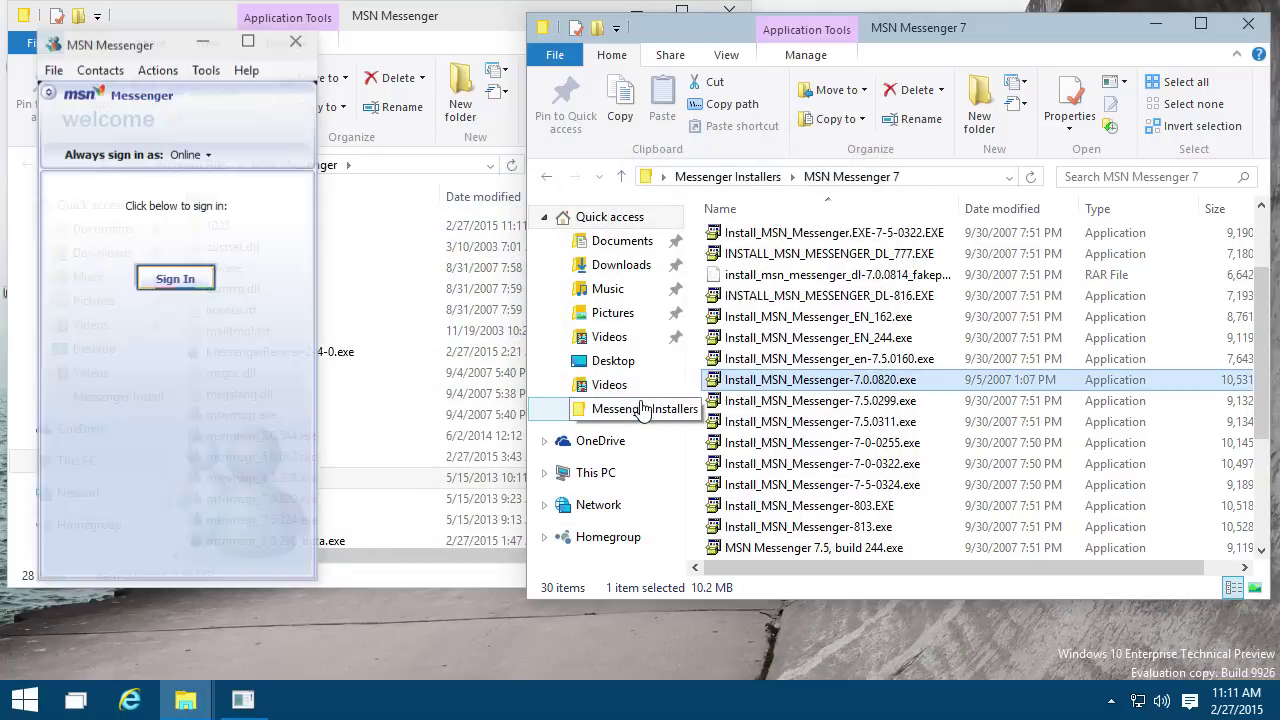
left_click(1110, 703)
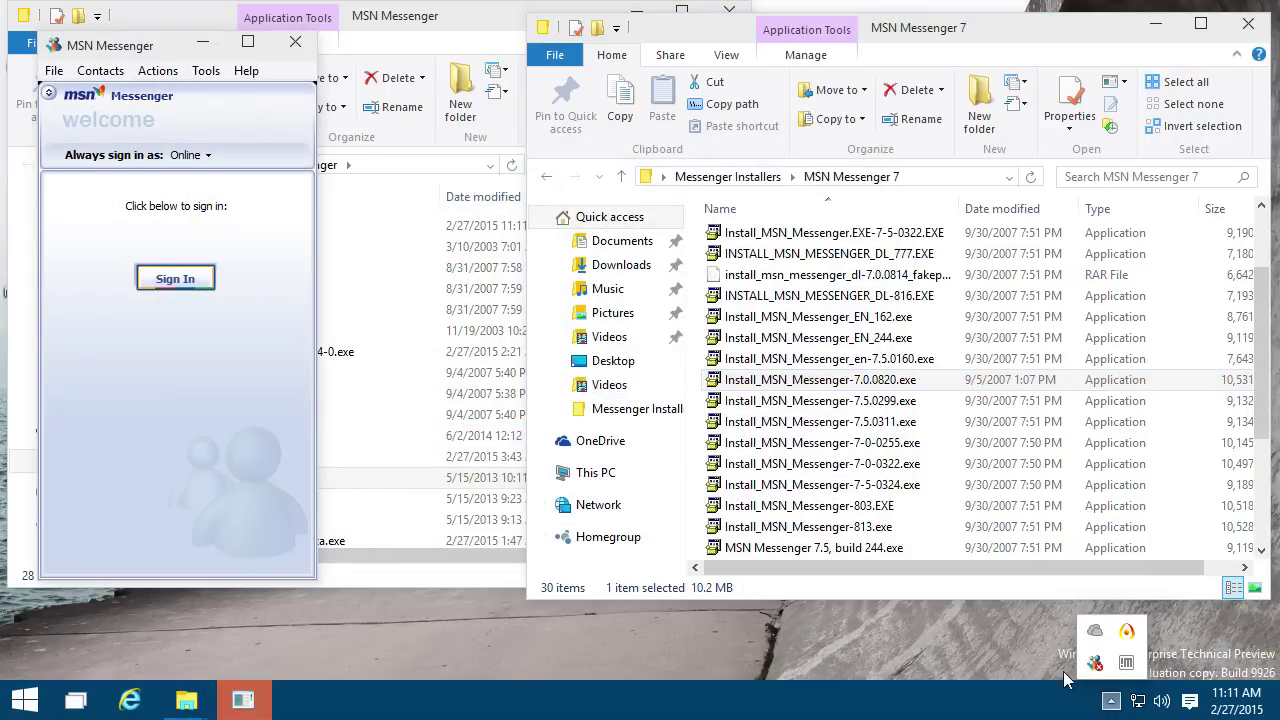
right_click(1097, 666)
left_click(910, 658)
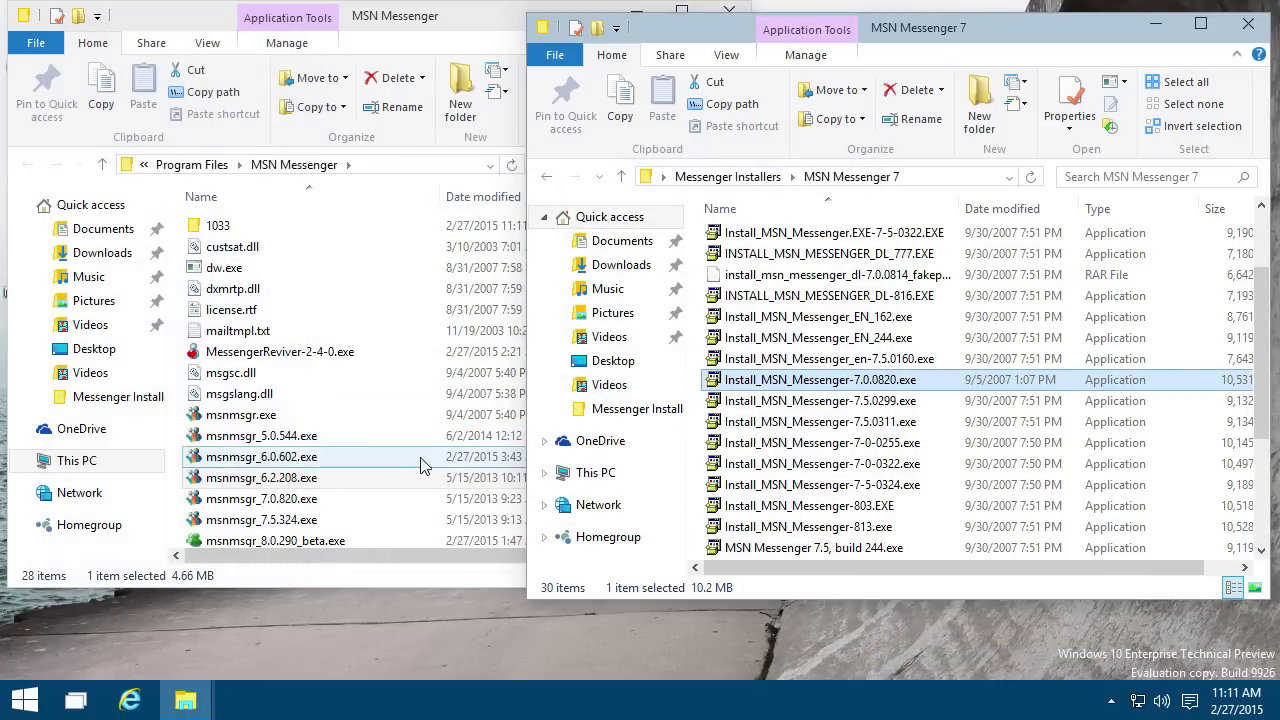
left_click(320, 499)
double_click(320, 499)
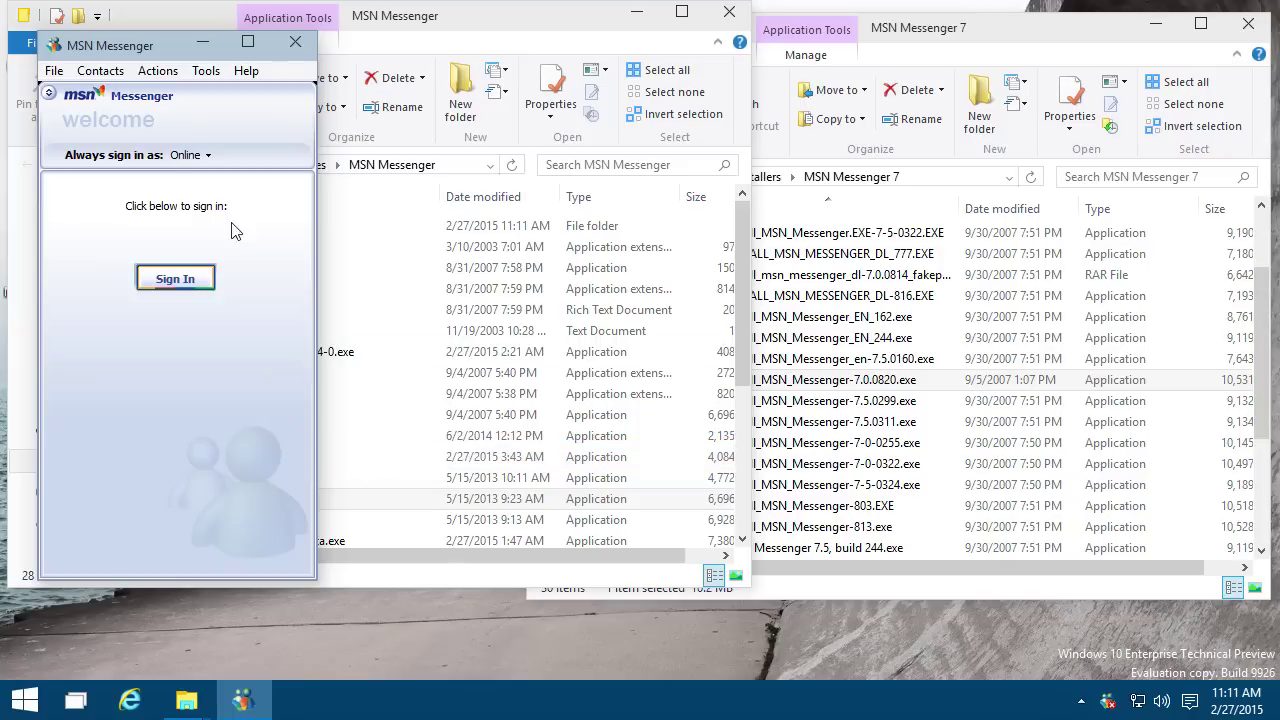
left_click_drag(130, 62, 905, 106)
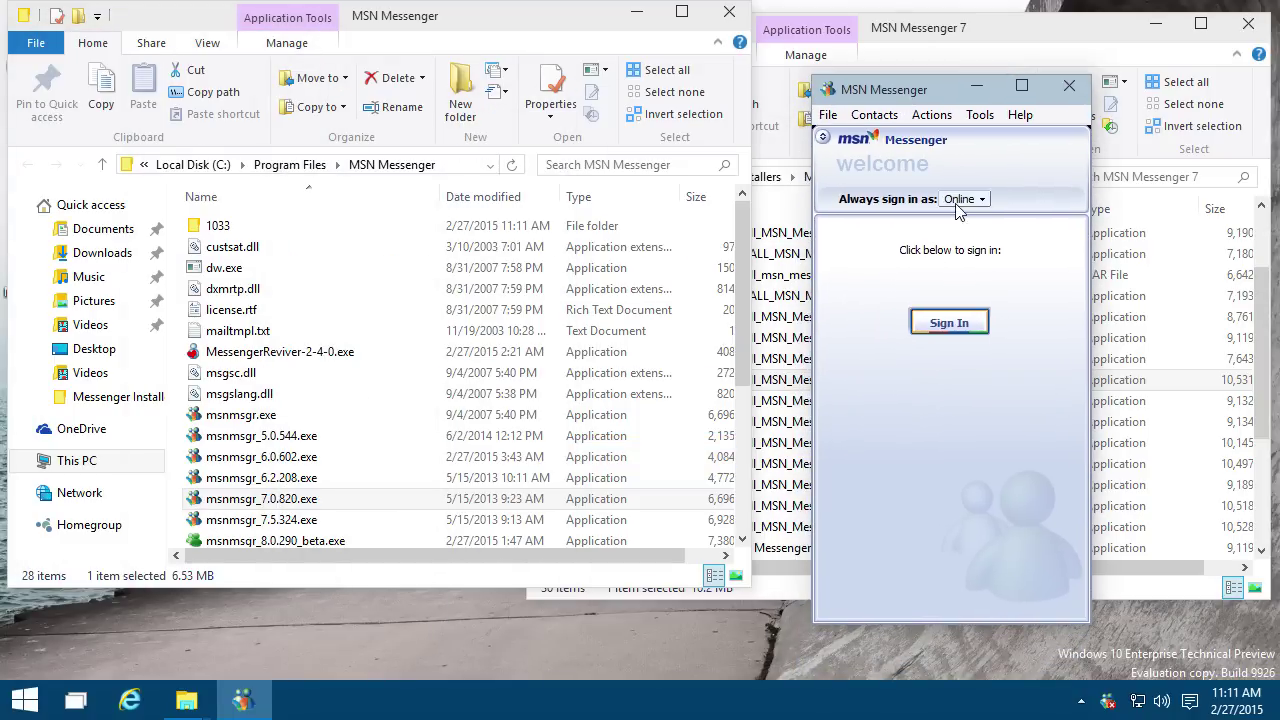
left_click(960, 200)
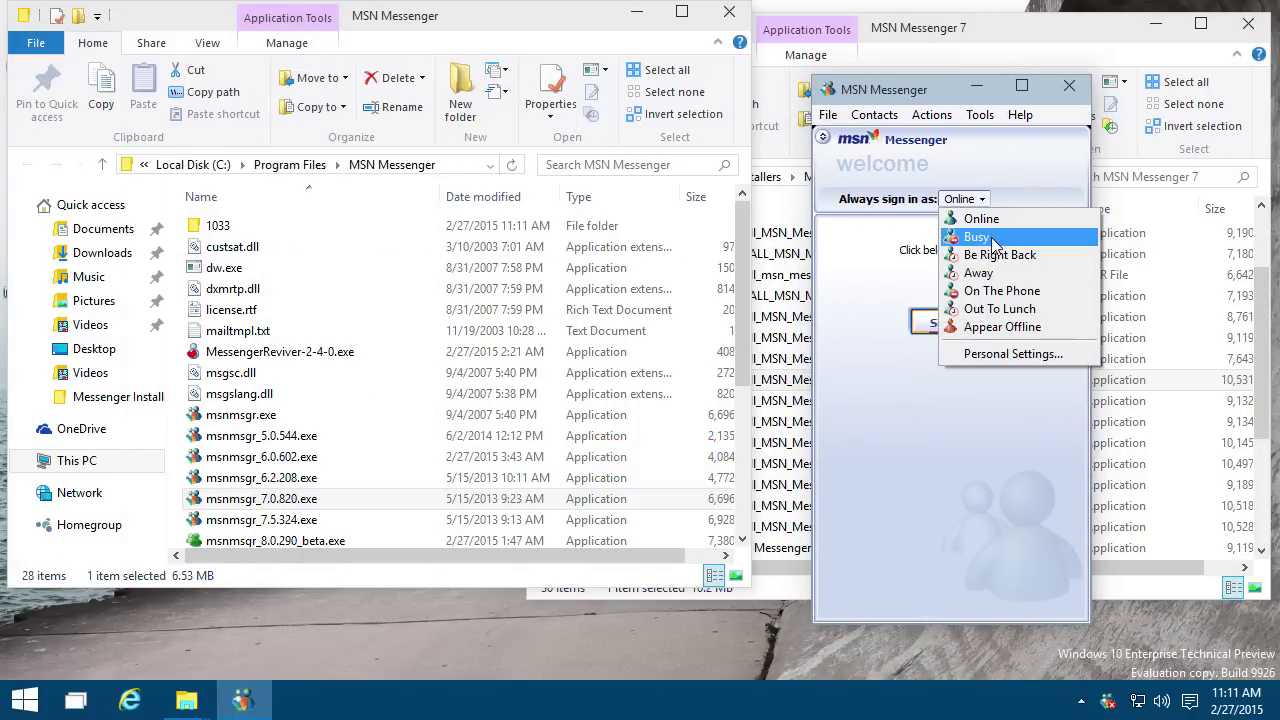
left_click(880, 257)
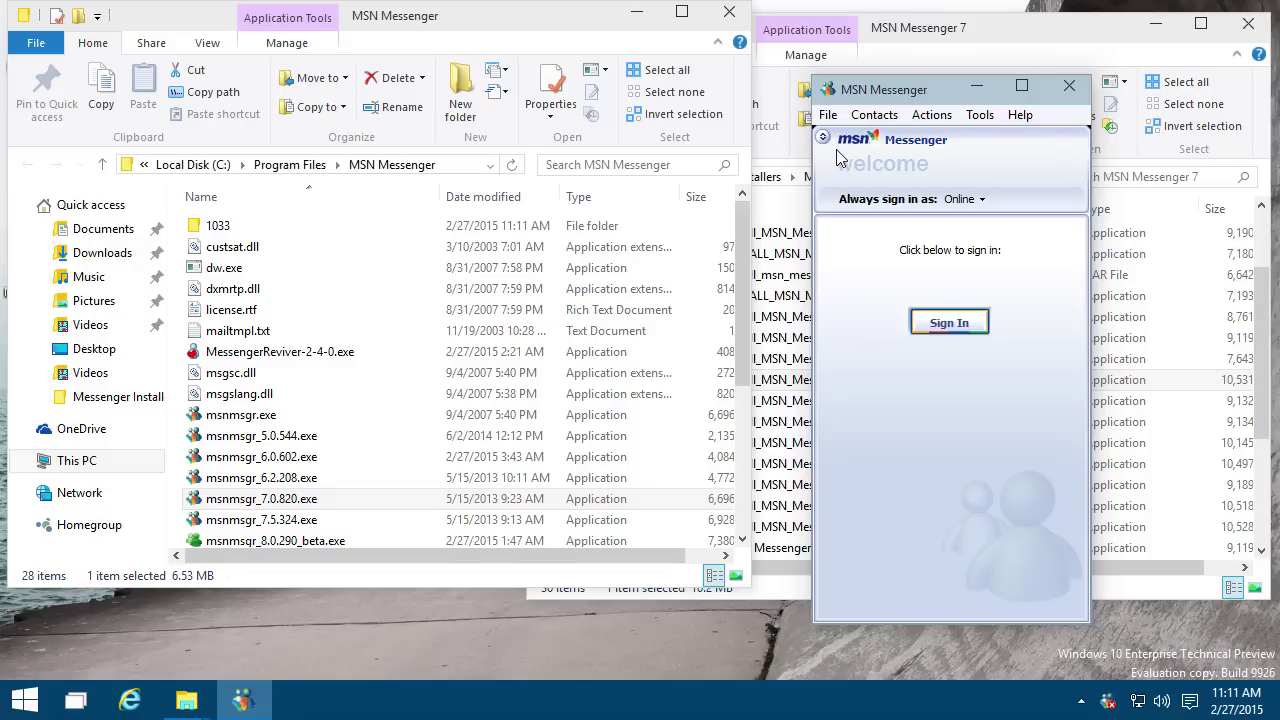
Step: Sign in to Messenger 7.0 with the account password and close the Welcome window
left_click(825, 139)
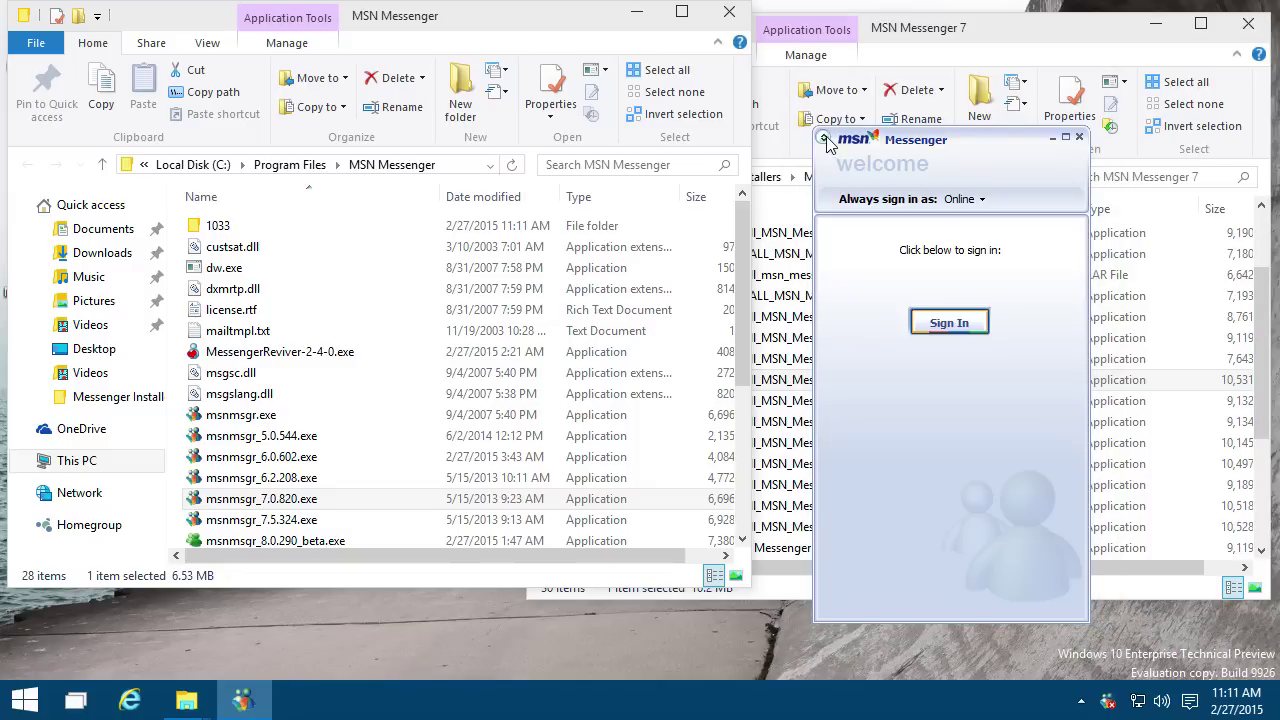
left_click(949, 322)
key("Tab")
type("•")
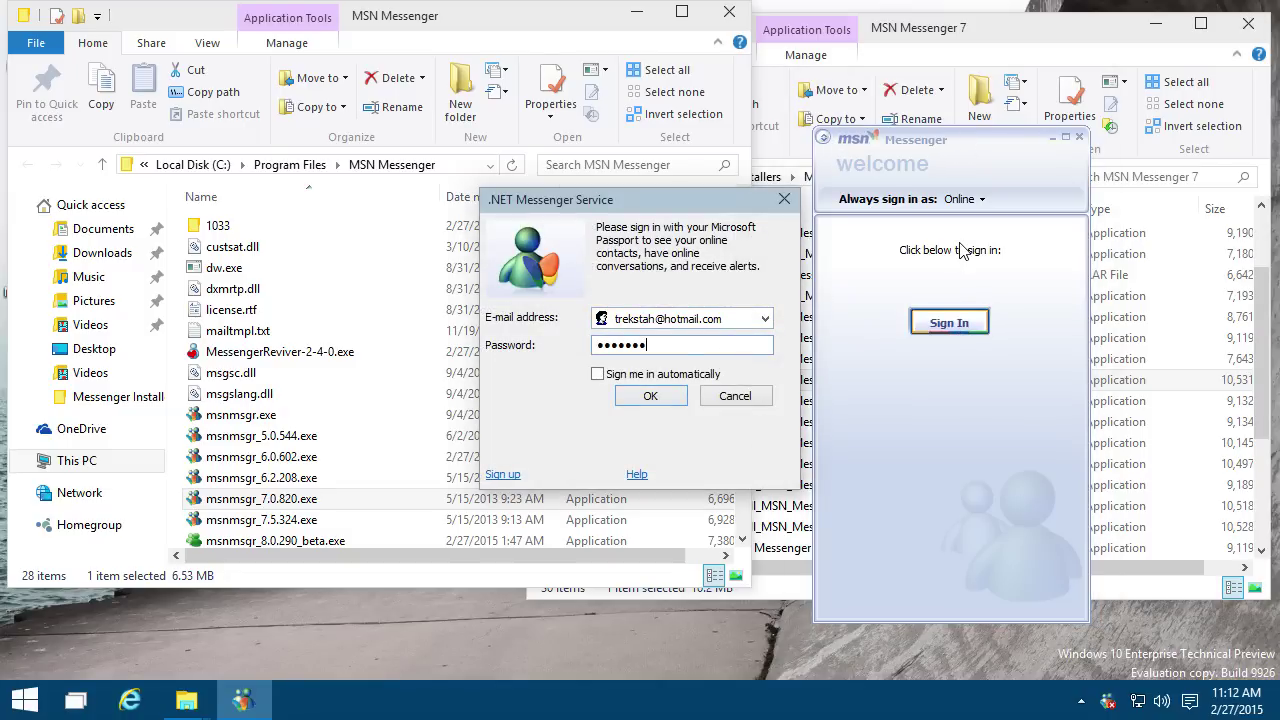
key("Return")
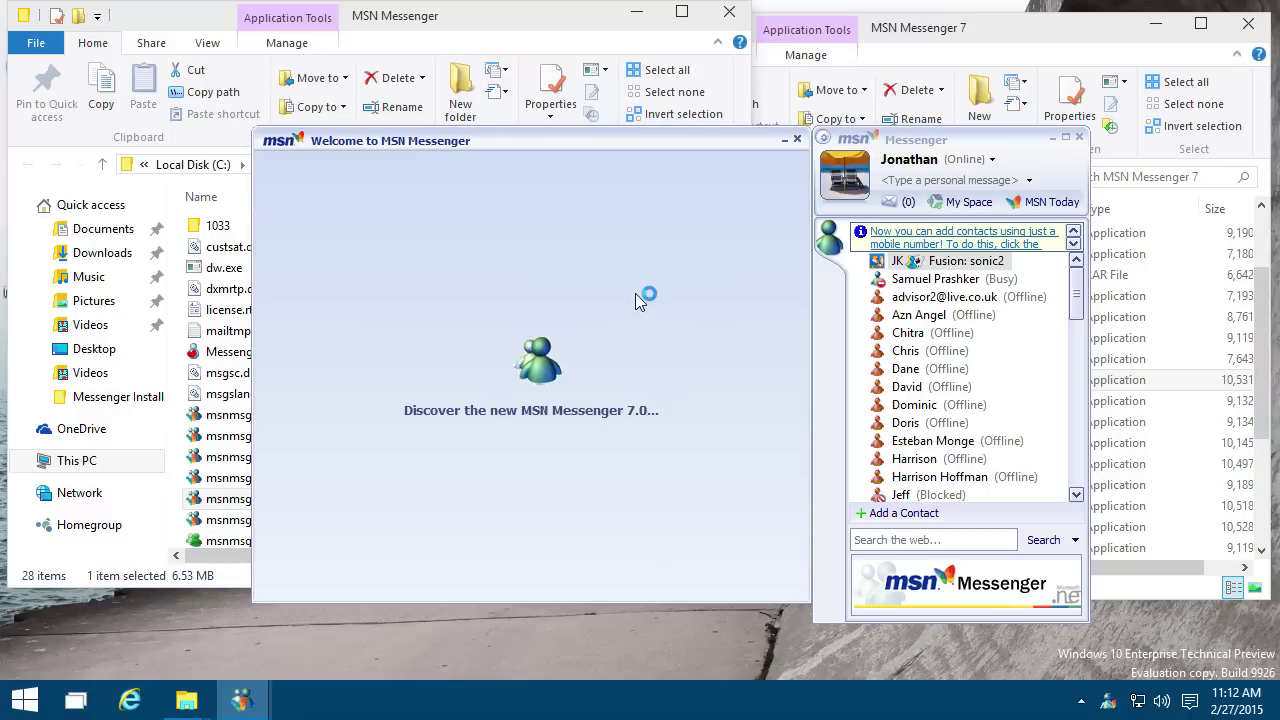
left_click_drag(400, 148, 339, 188)
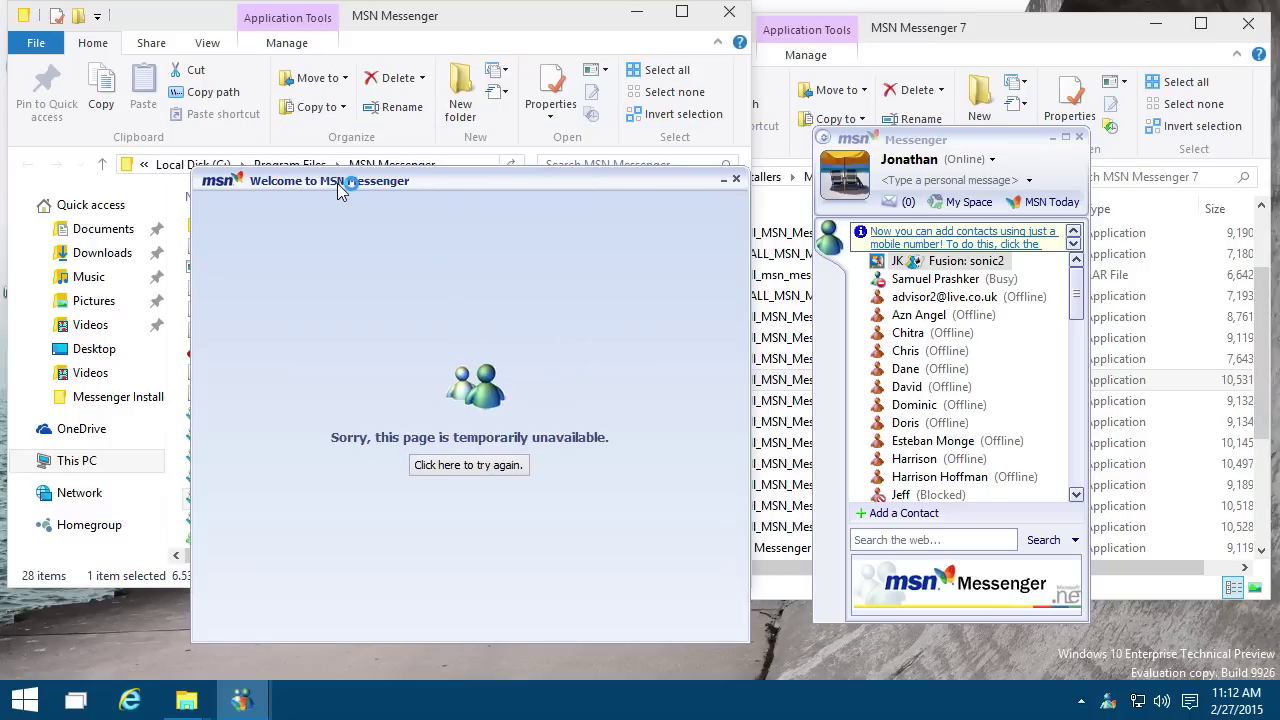
left_click(737, 181)
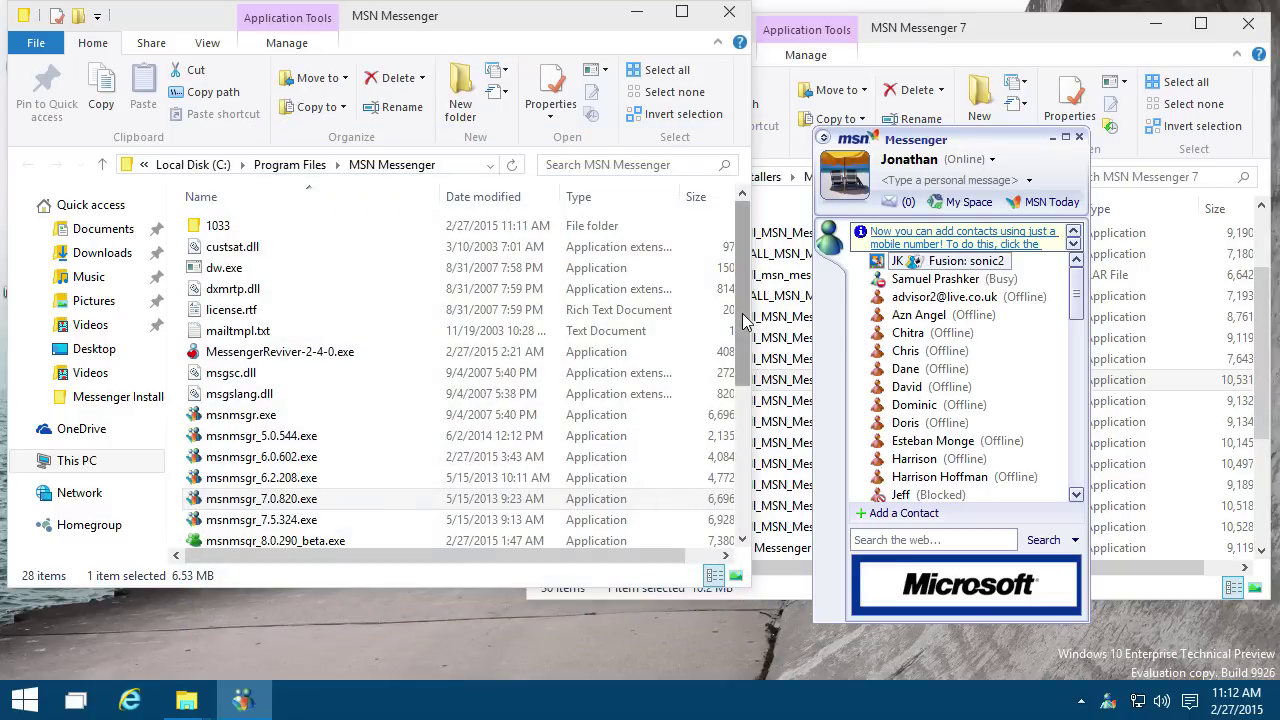
scroll(960, 380, "down", 3)
scroll(960, 380, "up", 3)
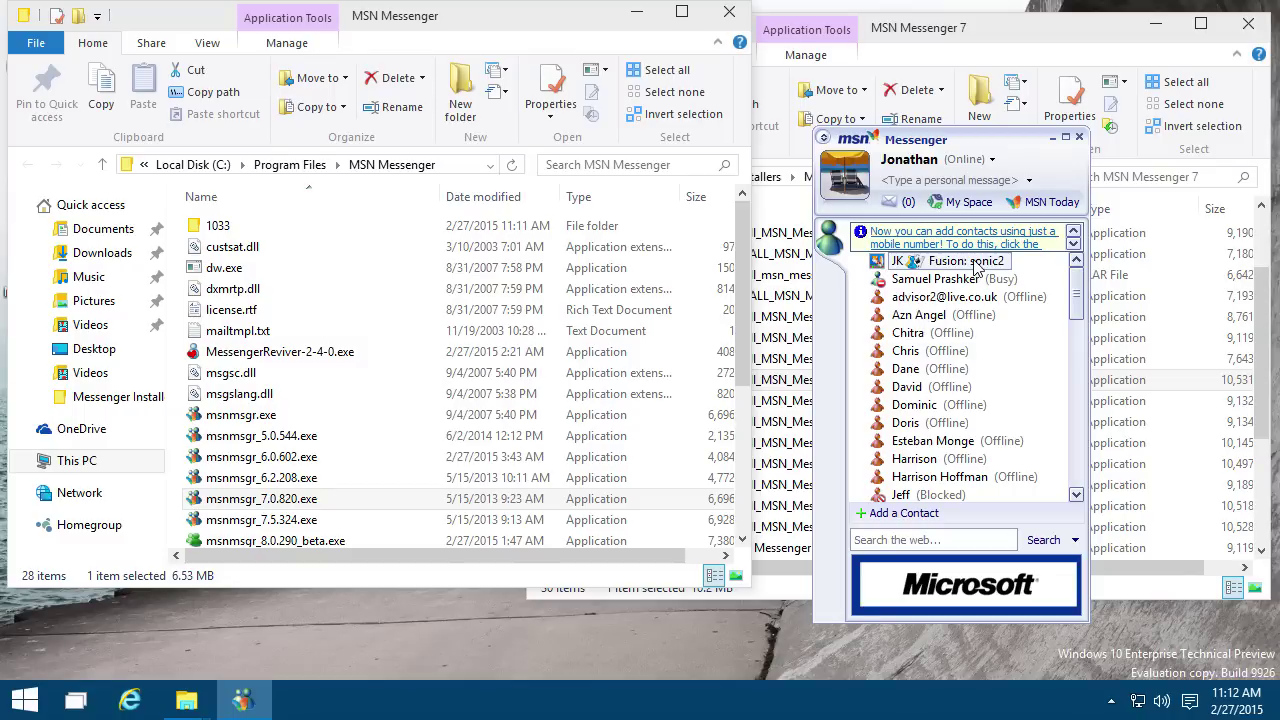
Step: Open a chat with the top contact, send the Silly Face wink, and rearrange the windows
double_click(975, 262)
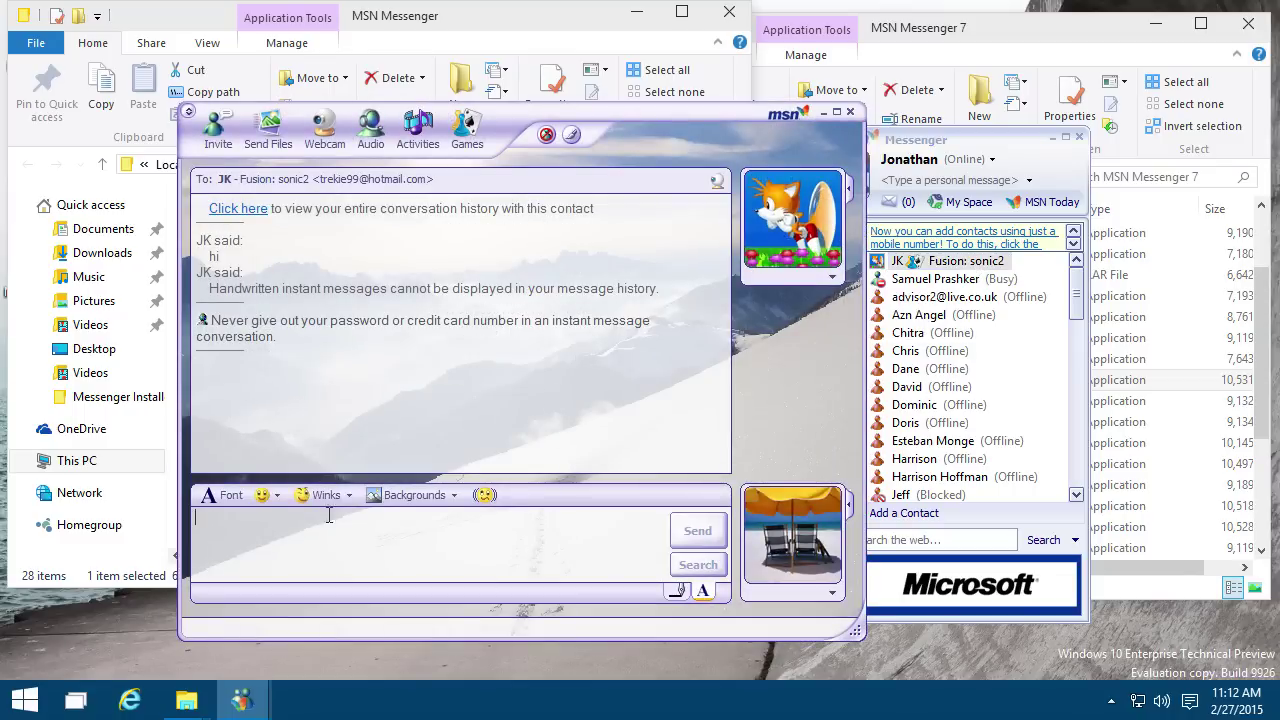
left_click(305, 495)
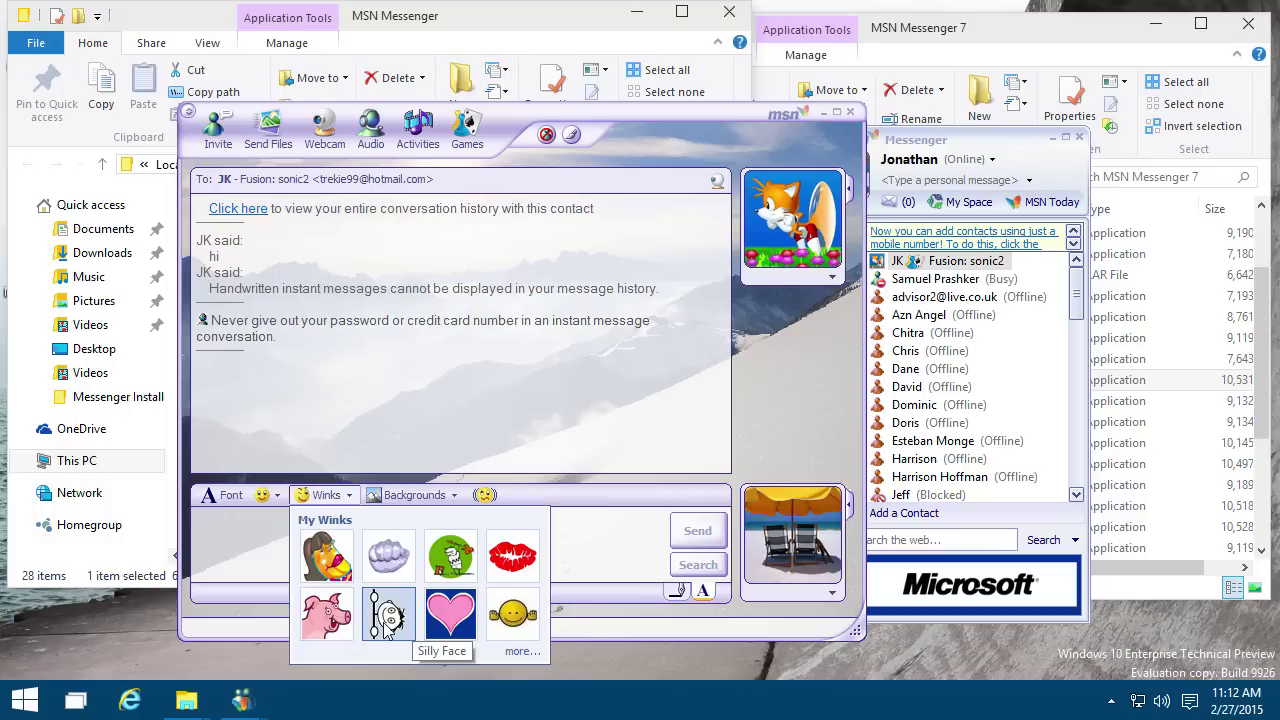
left_click(387, 615)
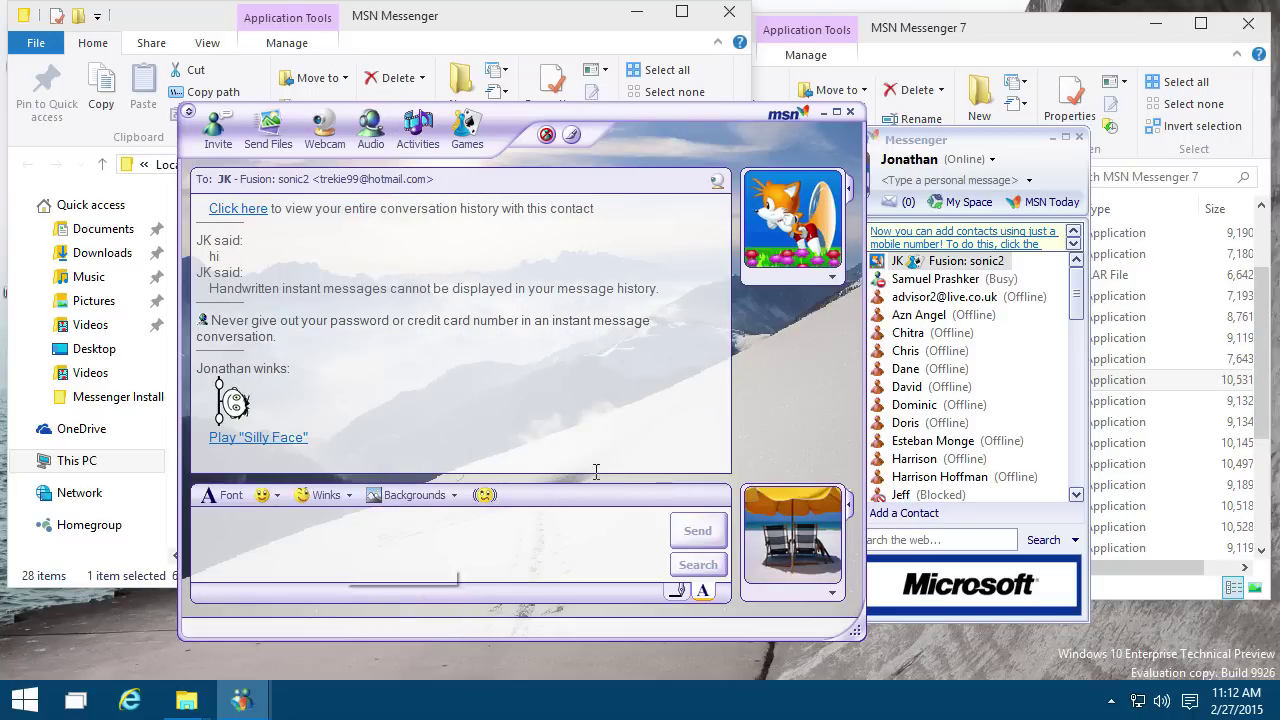
left_click_drag(628, 145, 584, 150)
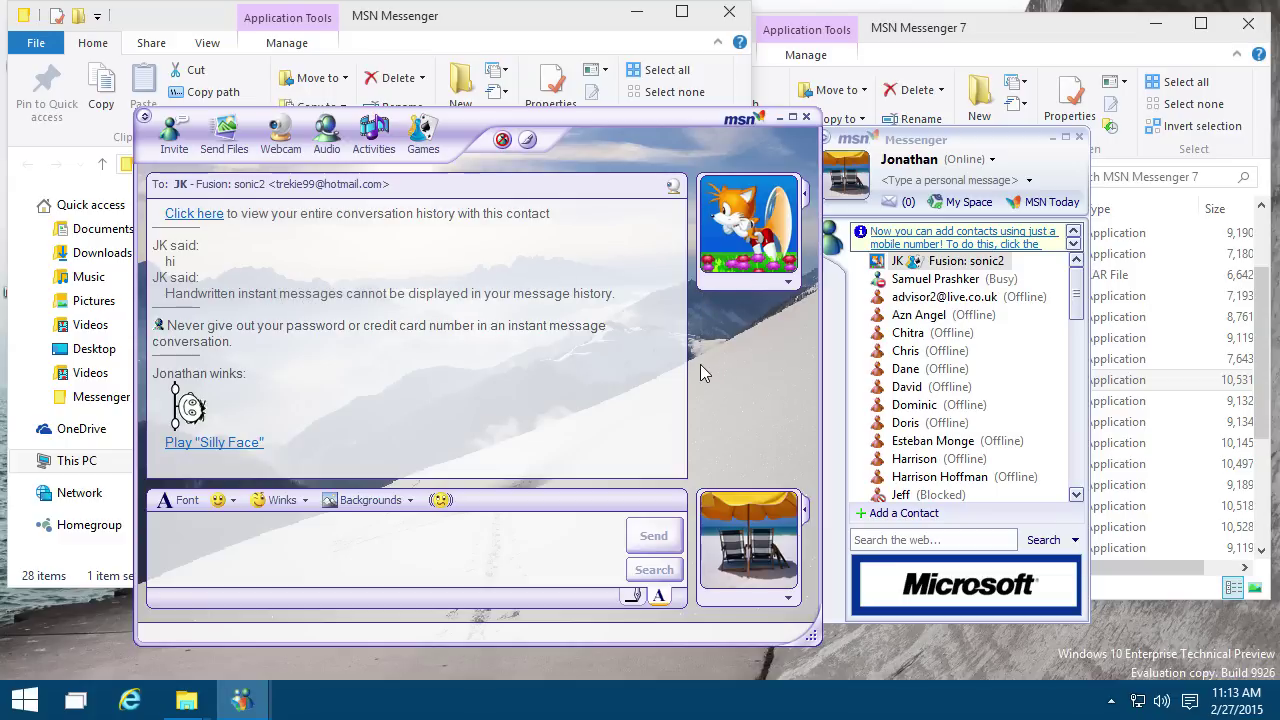
left_click(957, 268)
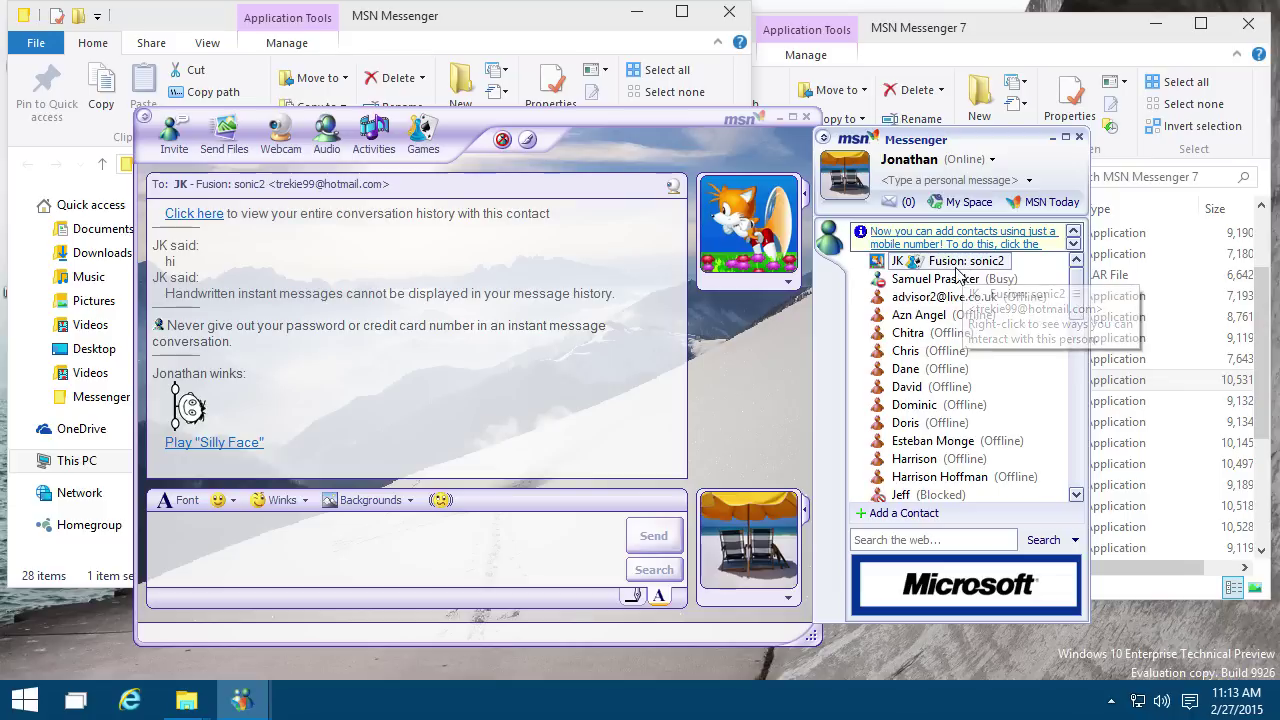
left_click(268, 194)
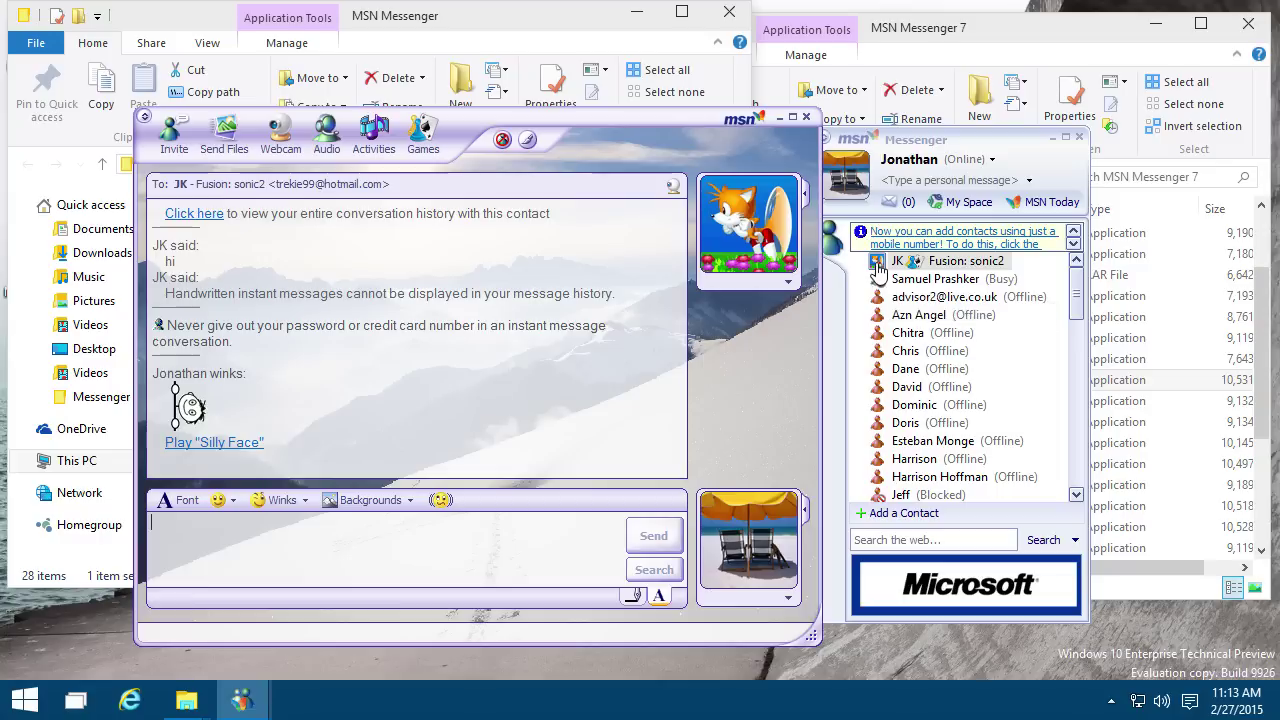
left_click(914, 296)
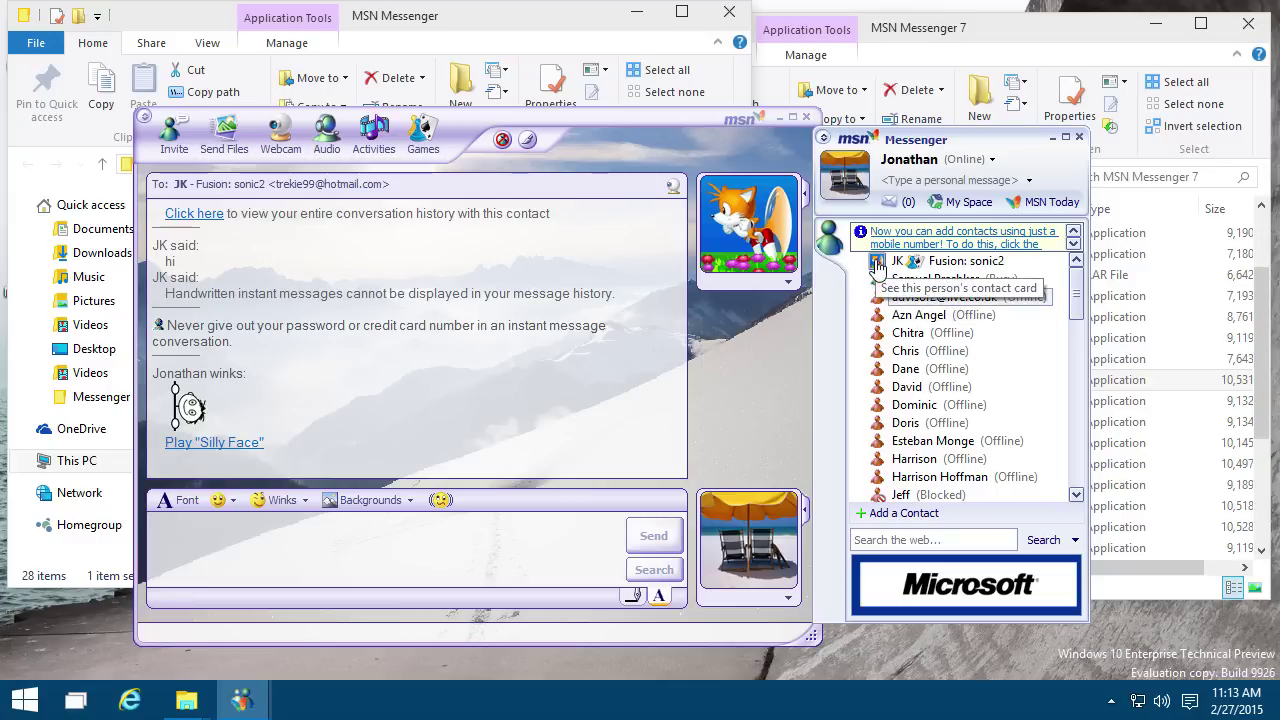
Step: Send a handwritten scribble from the Handwriting tab, then return the message box to text mode
left_click(632, 598)
left_click(632, 597)
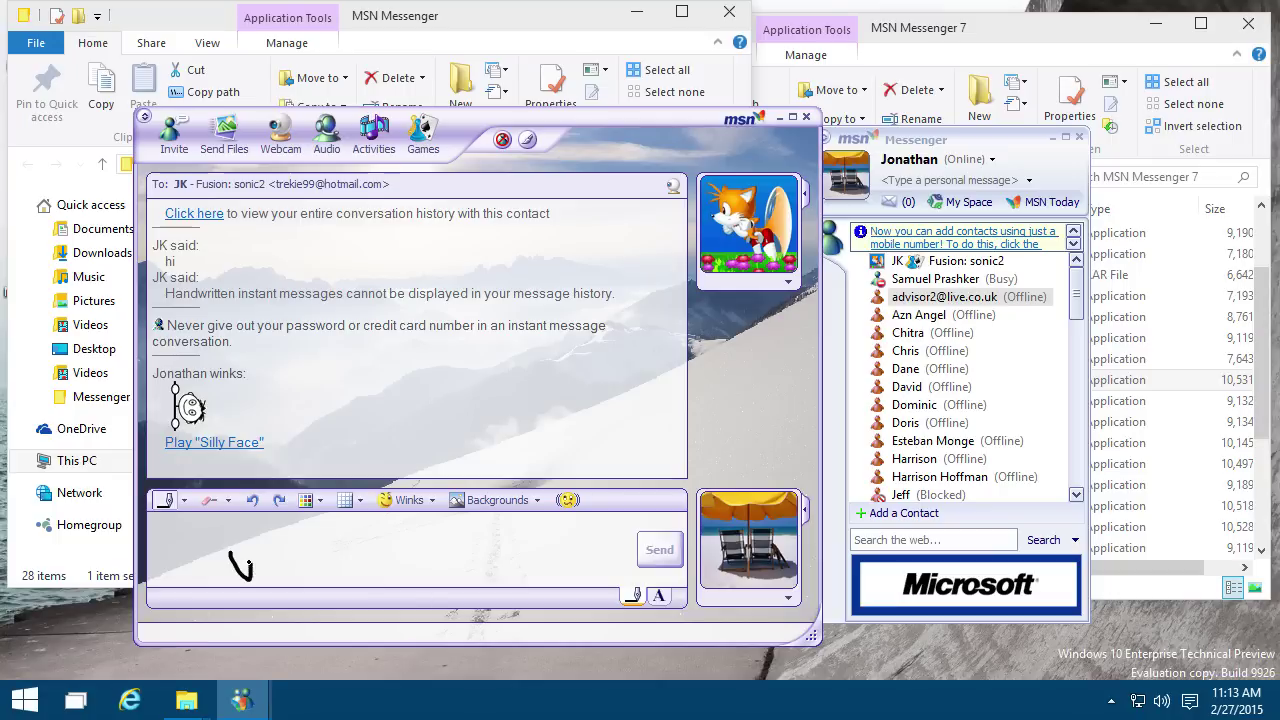
mouse_move(240, 565)
left_mouse_down()
mouse_move(370, 562)
mouse_move(420, 545)
left_mouse_up()
left_click(658, 550)
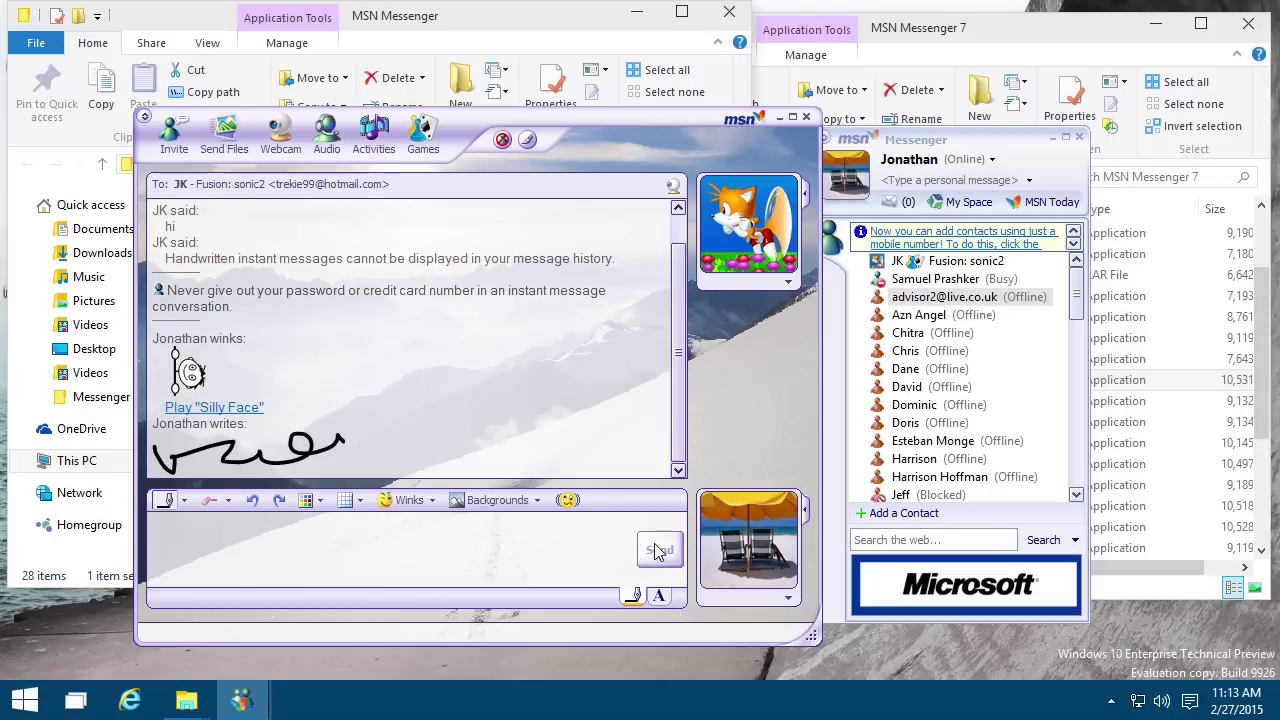
left_click(658, 595)
left_click(633, 596)
left_click(659, 596)
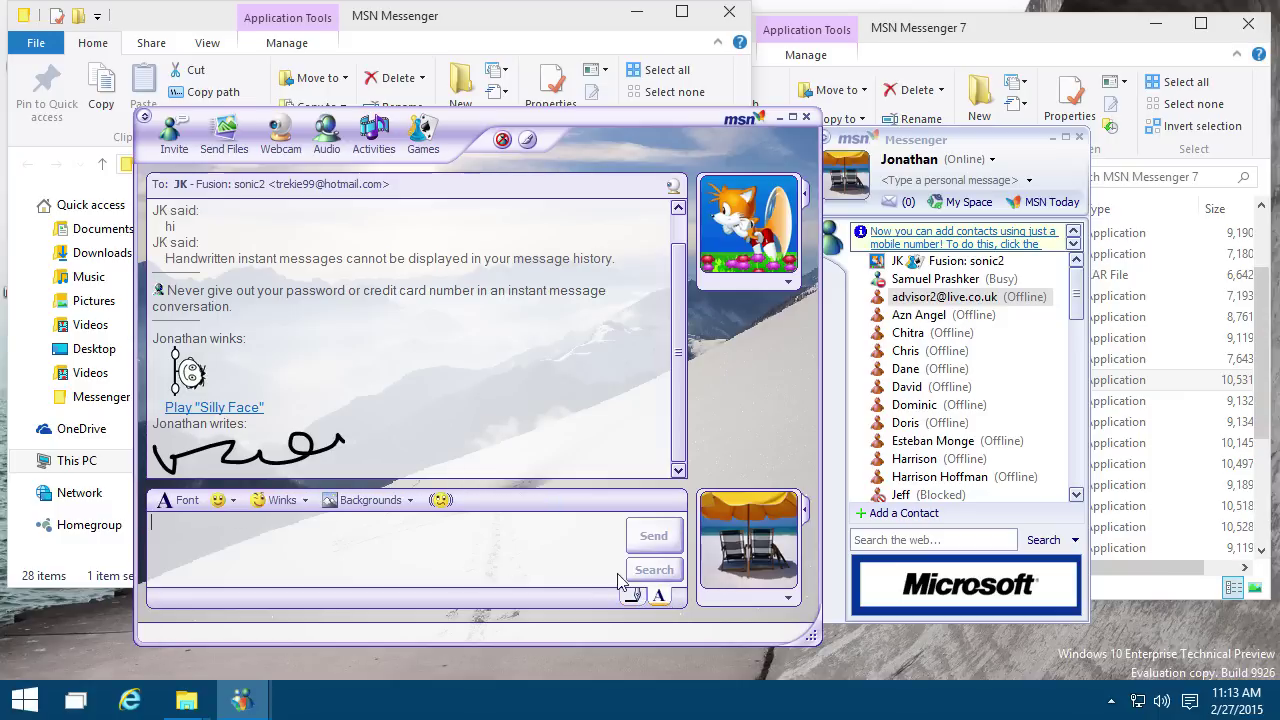
left_click(282, 500)
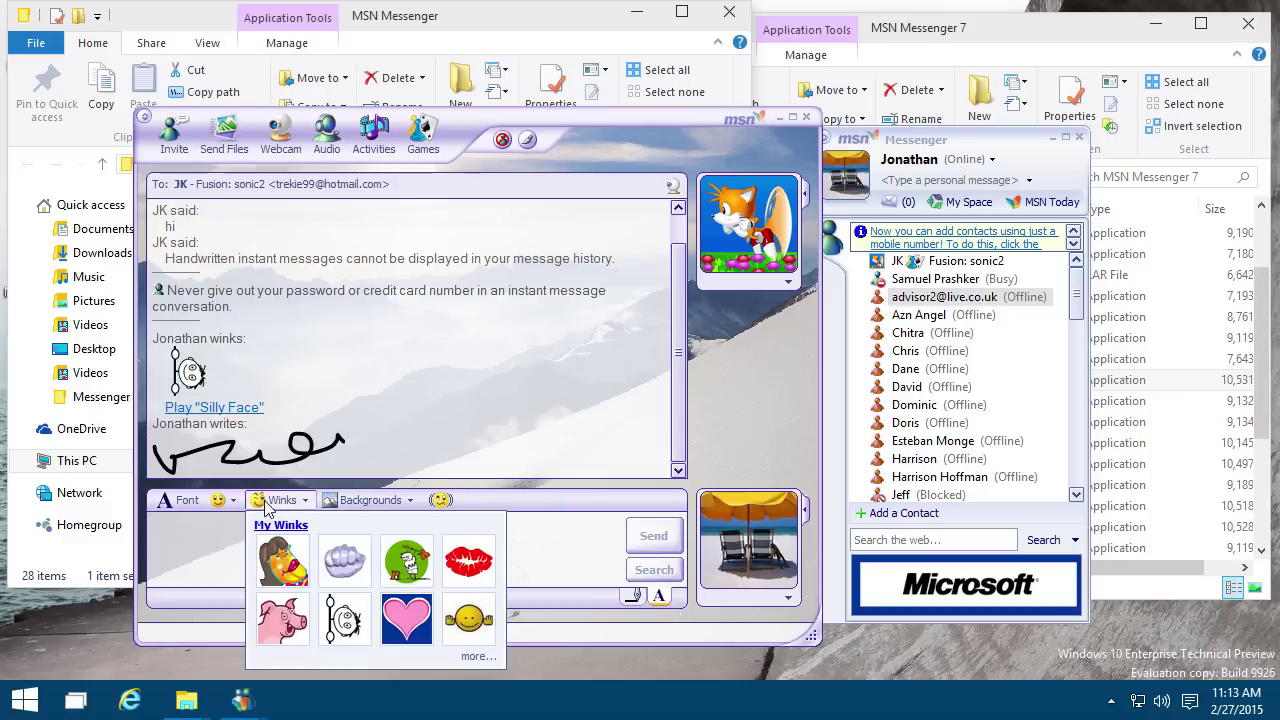
Step: Send the UFO wink picked from the full winks collection
left_click(472, 656)
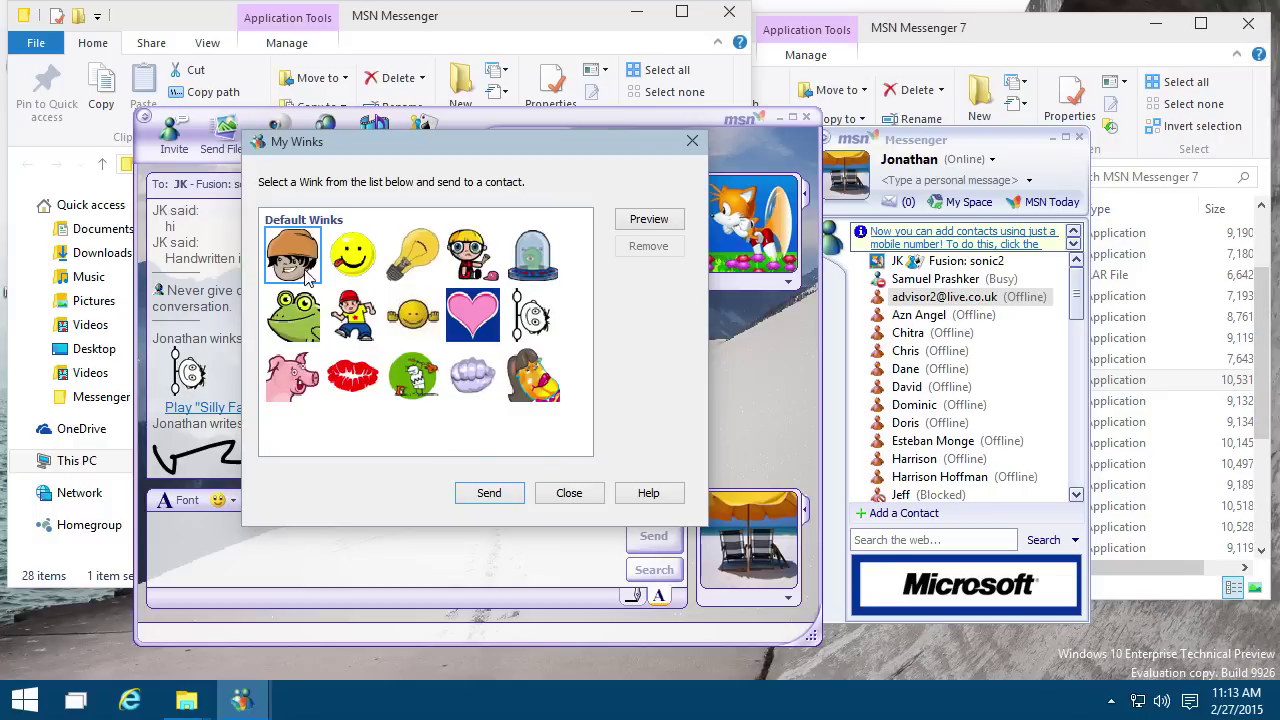
left_click(548, 258)
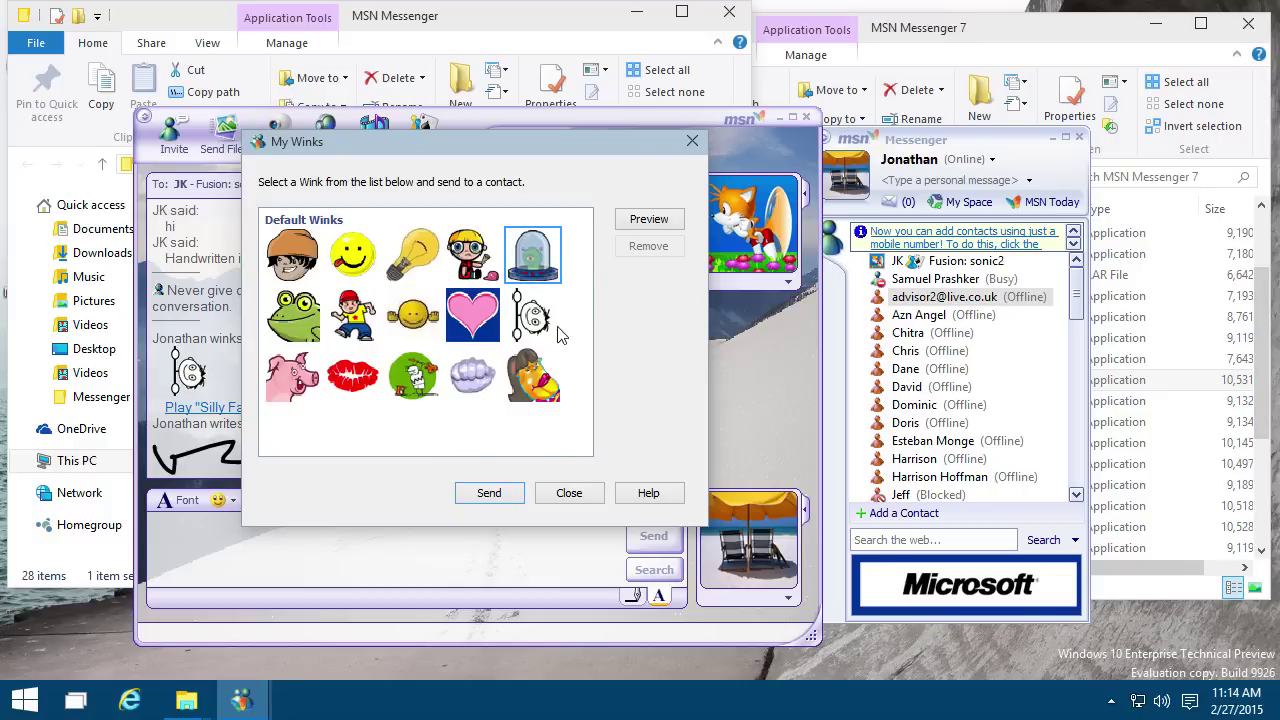
left_click(490, 496)
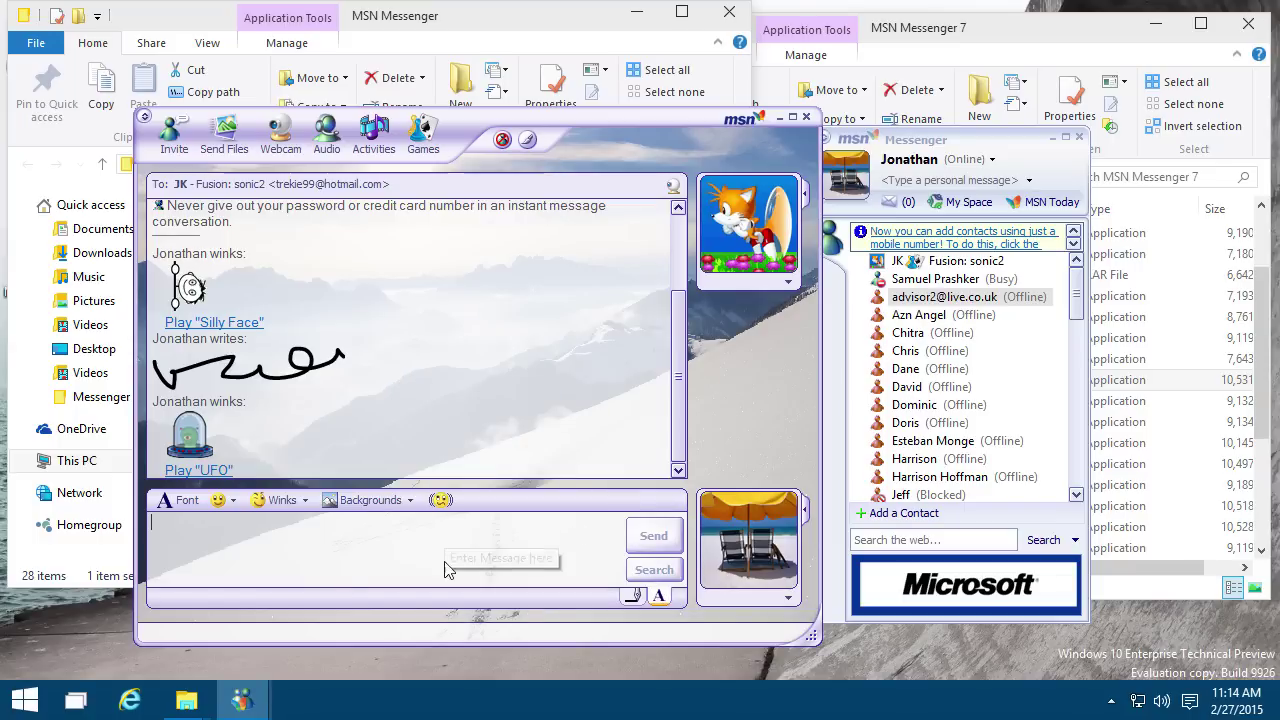
Step: Run a Messenger web search for 'test' from the message box
type("test")
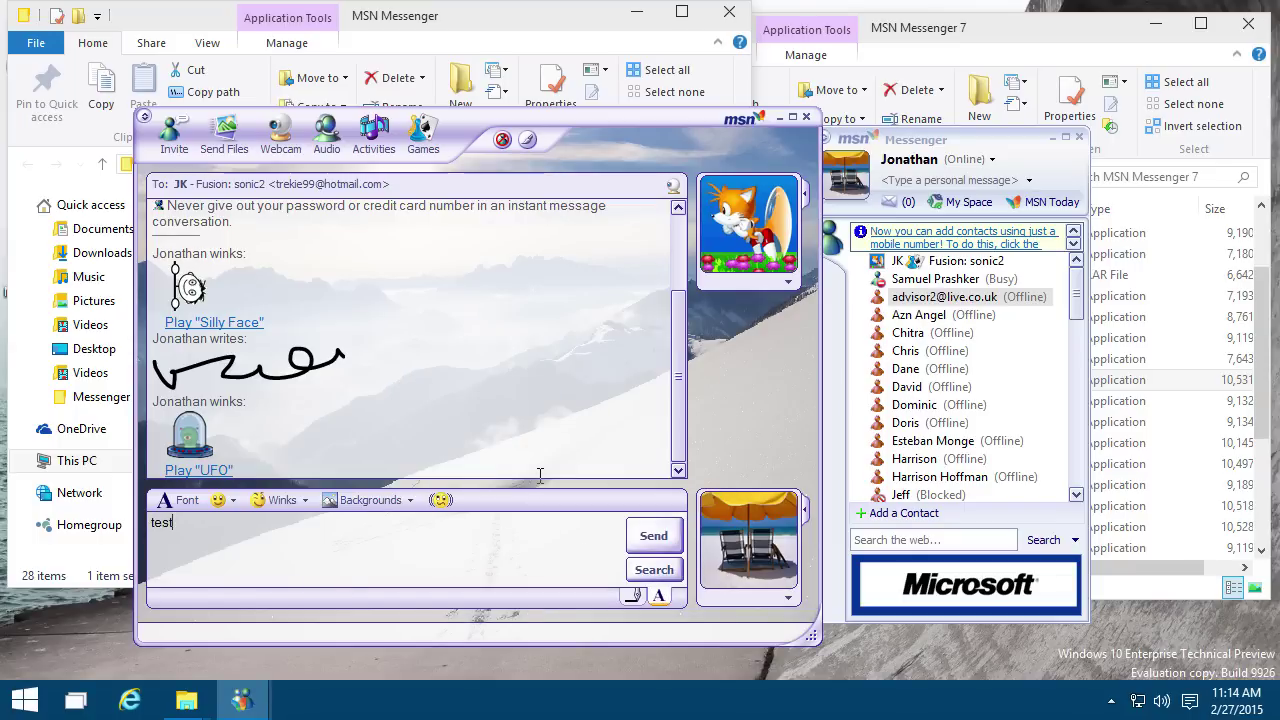
left_click(674, 570)
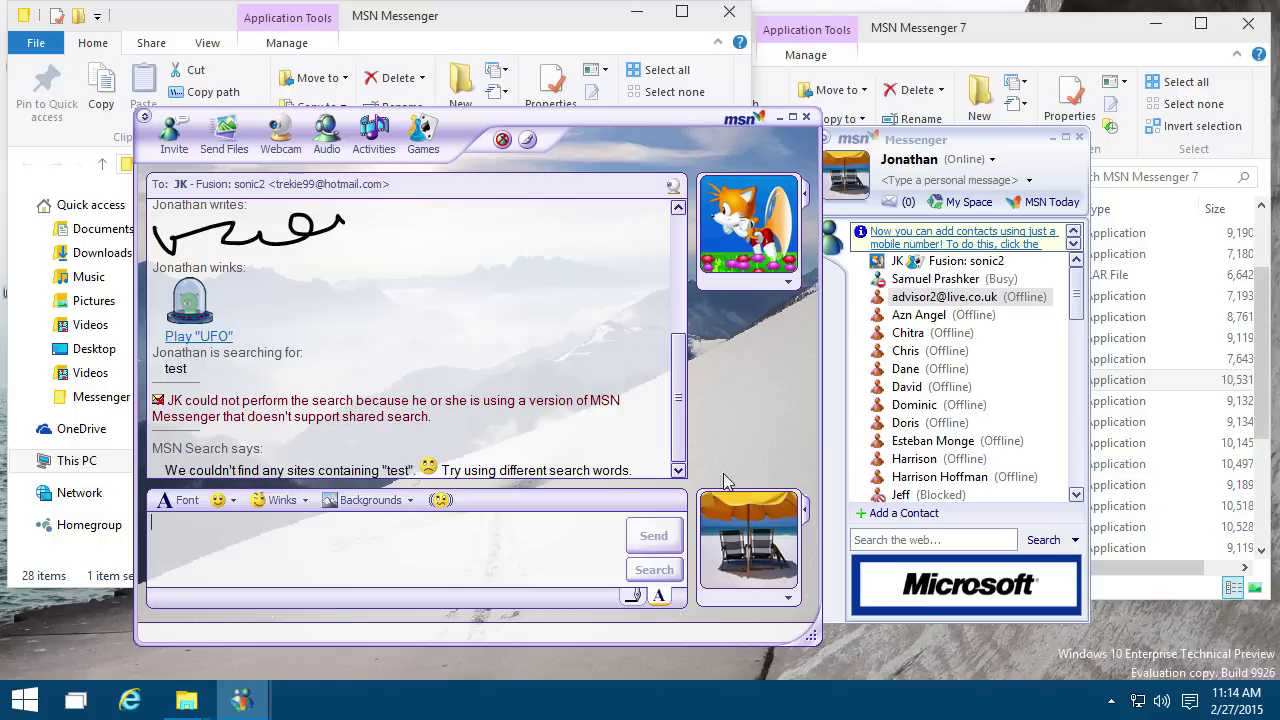
Step: Open Messenger Options and browse the General, Messages, Alerts, File Transfer, Phone, Tabs and Privacy pages
key("alt+t")
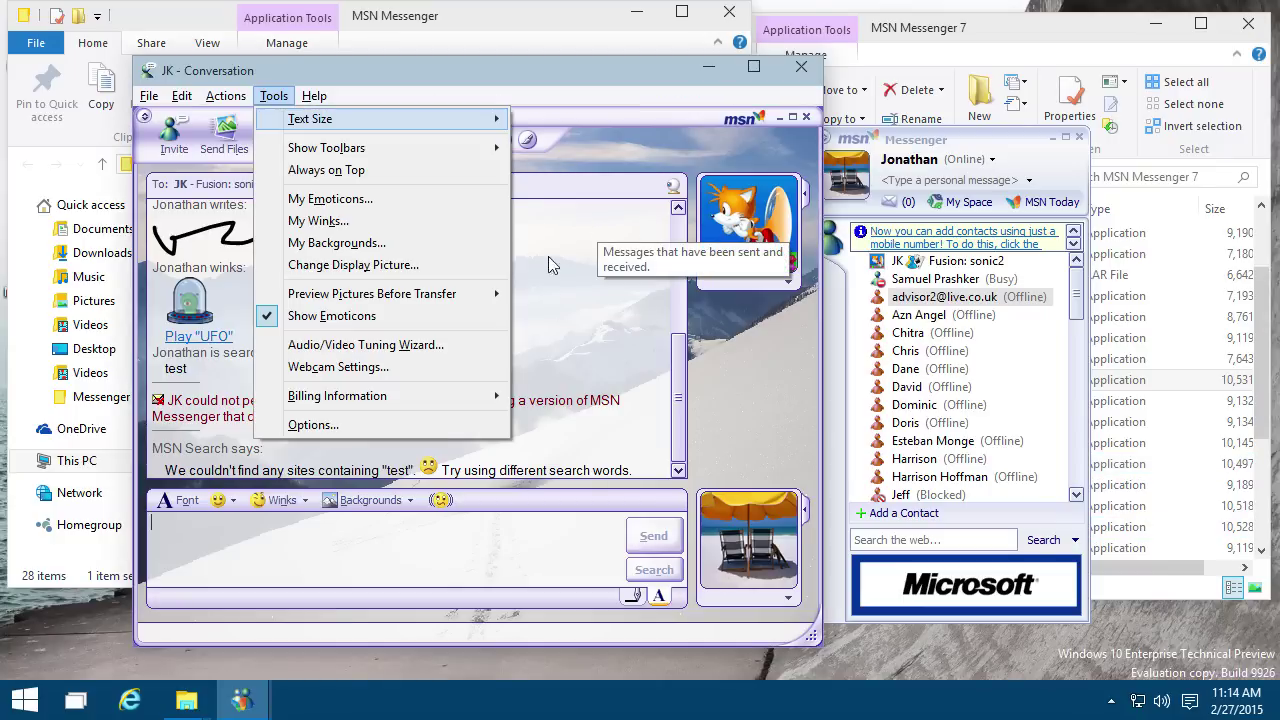
left_click(378, 426)
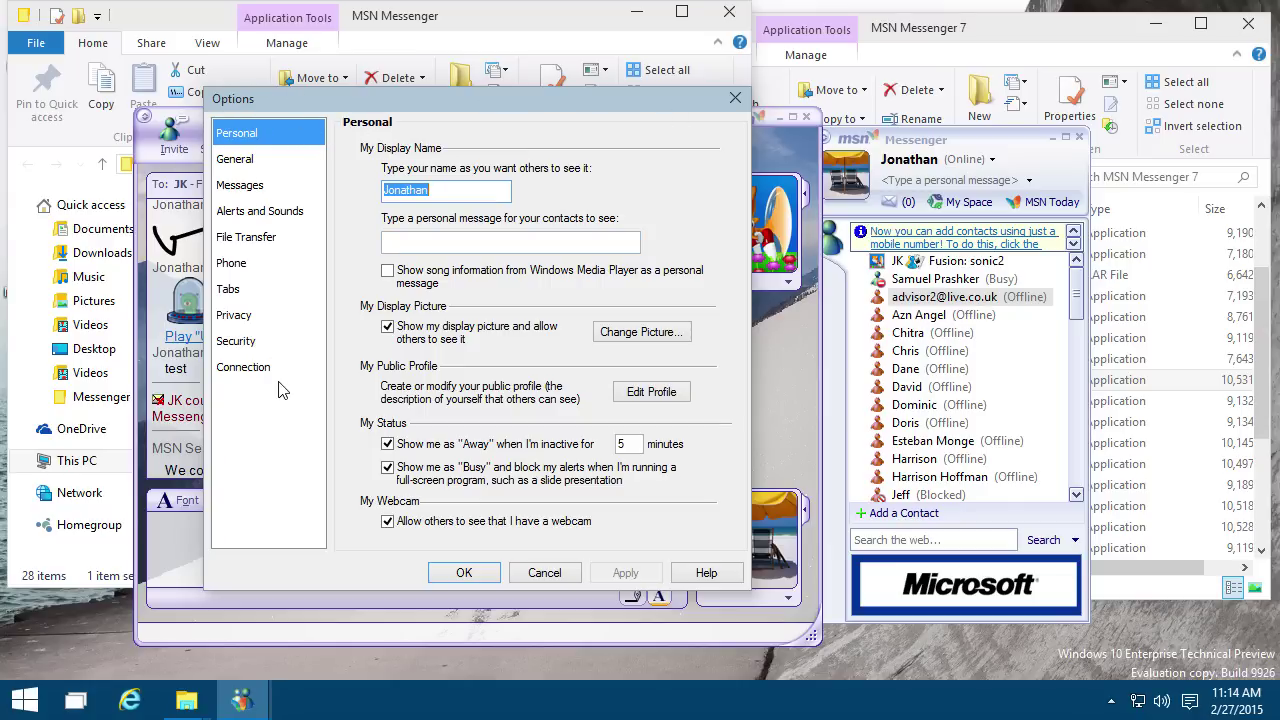
left_click(262, 164)
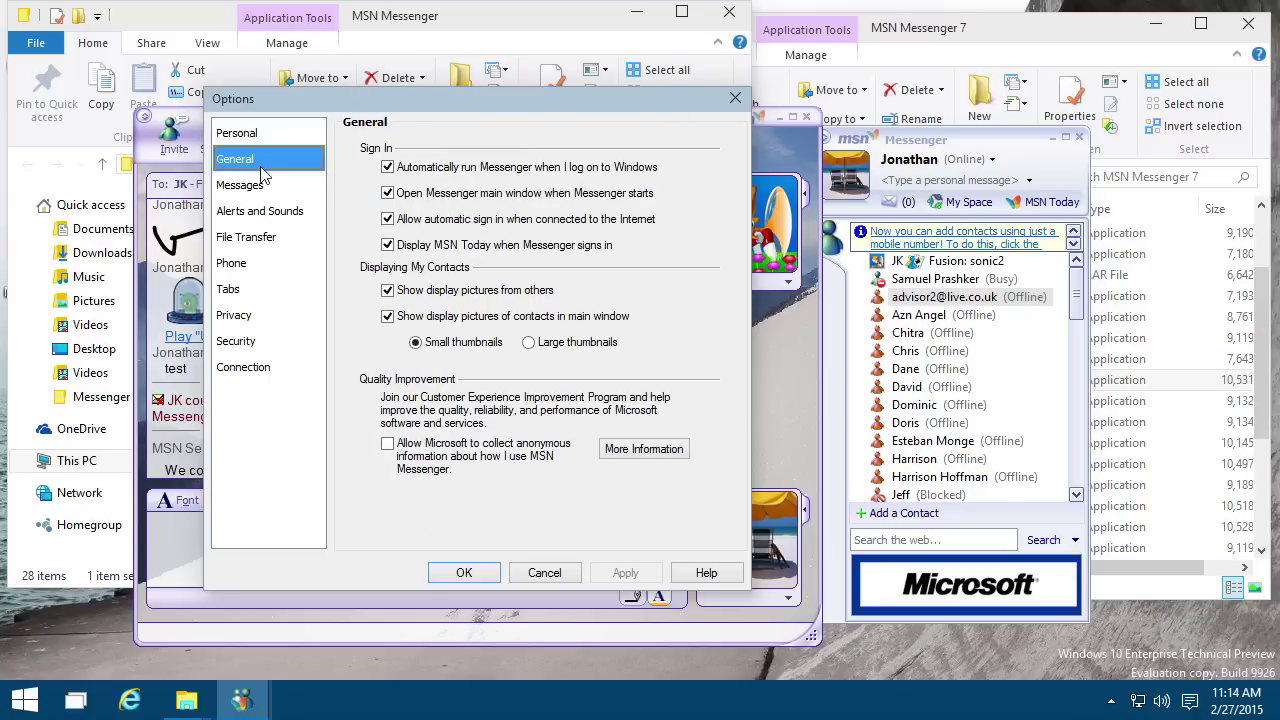
left_click(268, 186)
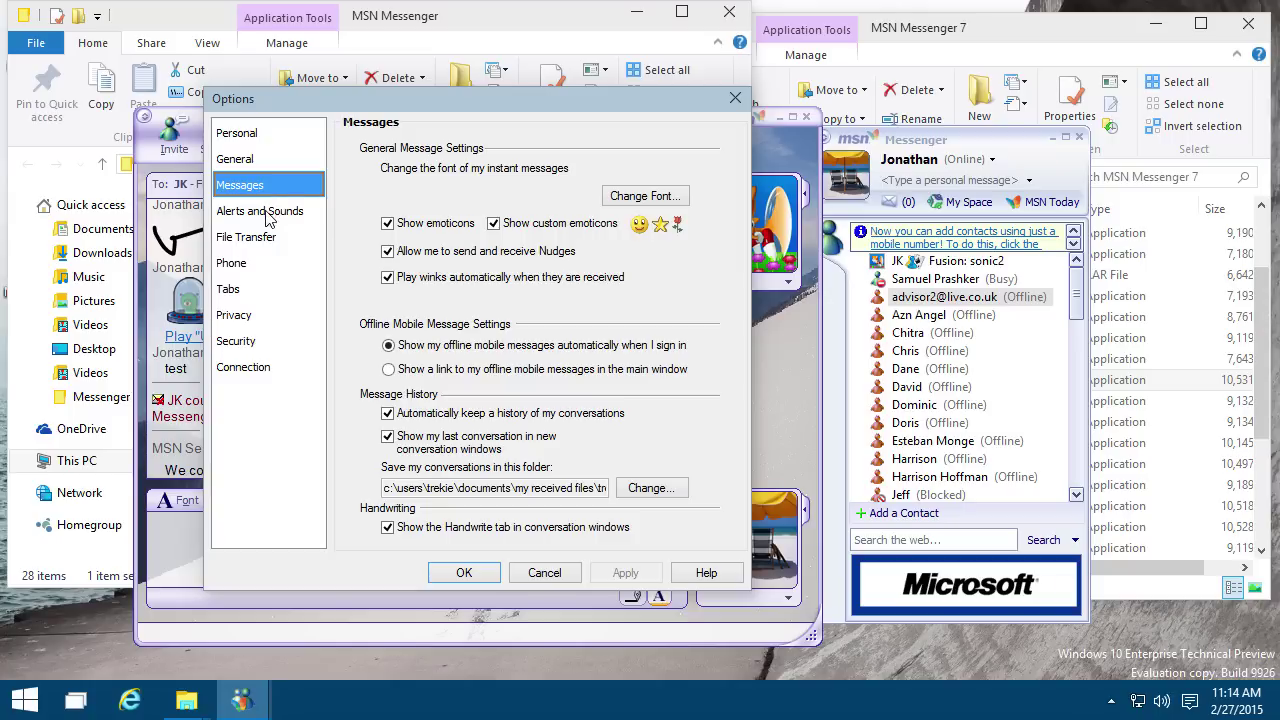
left_click(268, 214)
left_click(267, 246)
left_click(272, 274)
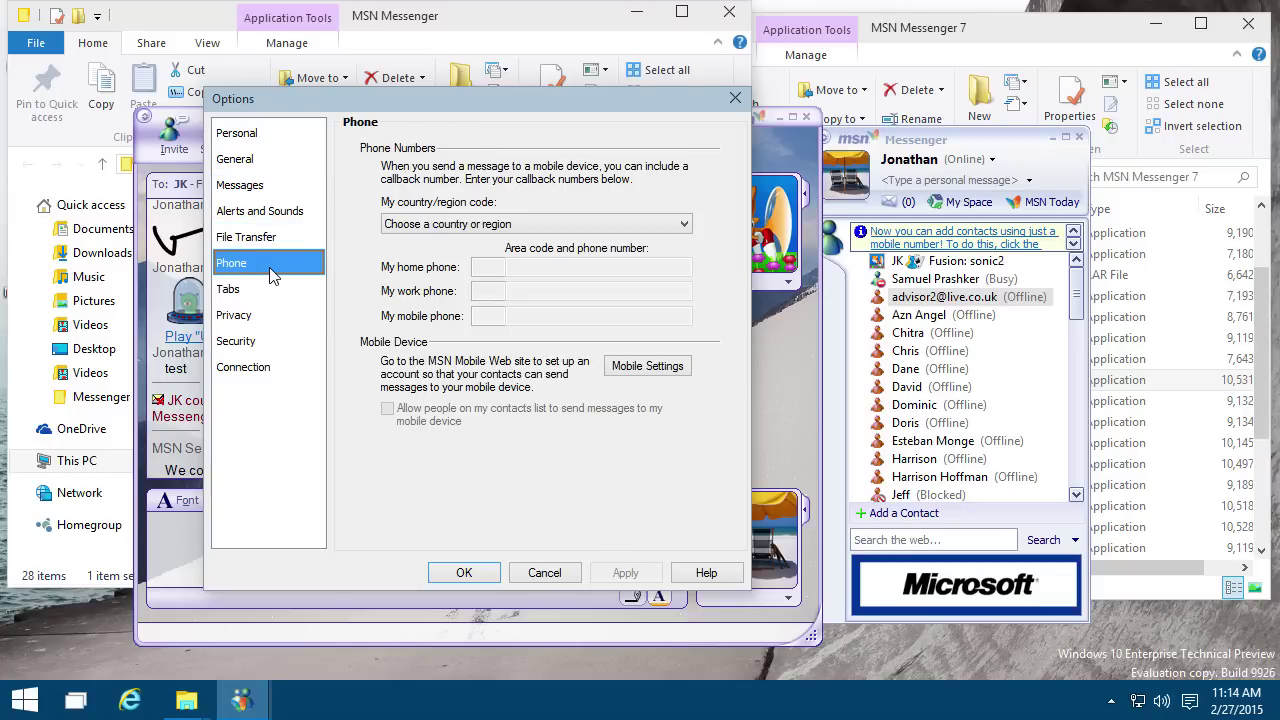
left_click(276, 246)
left_click(276, 288)
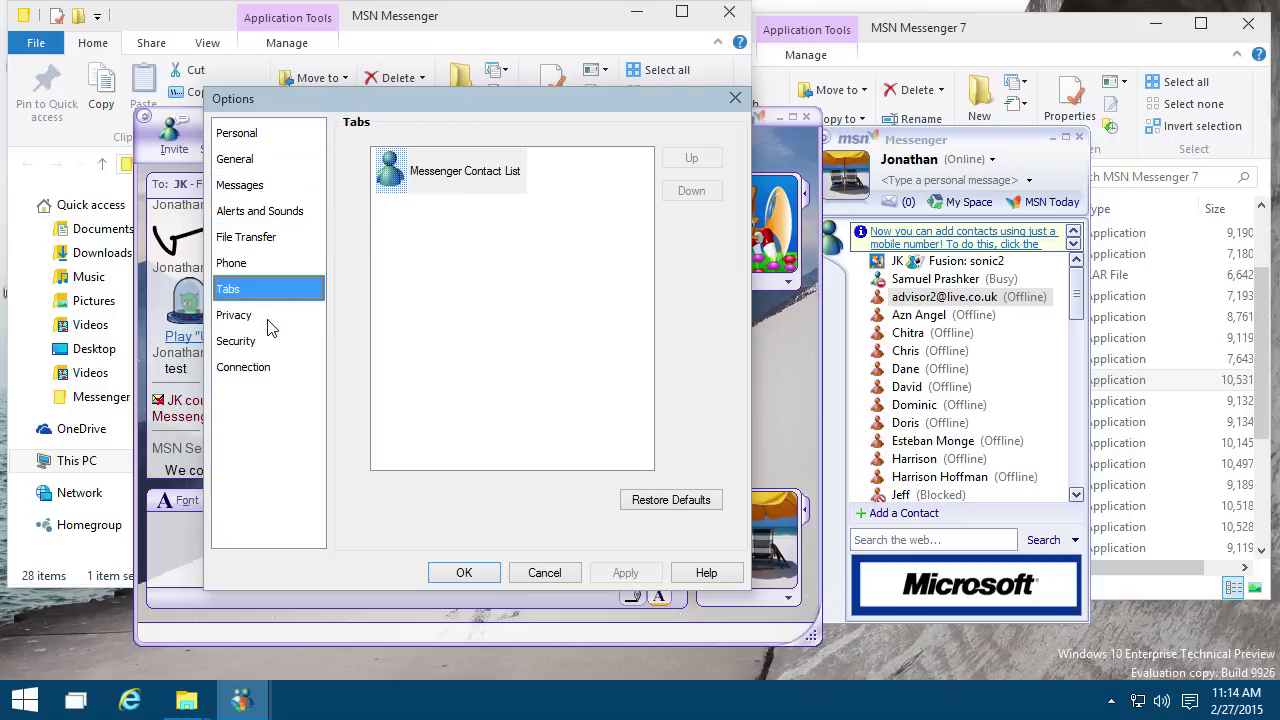
left_click(272, 316)
left_click(276, 240)
Step: Review Security, Connection and Personal options, cancel without changes, and show the saved backgrounds
left_click(280, 341)
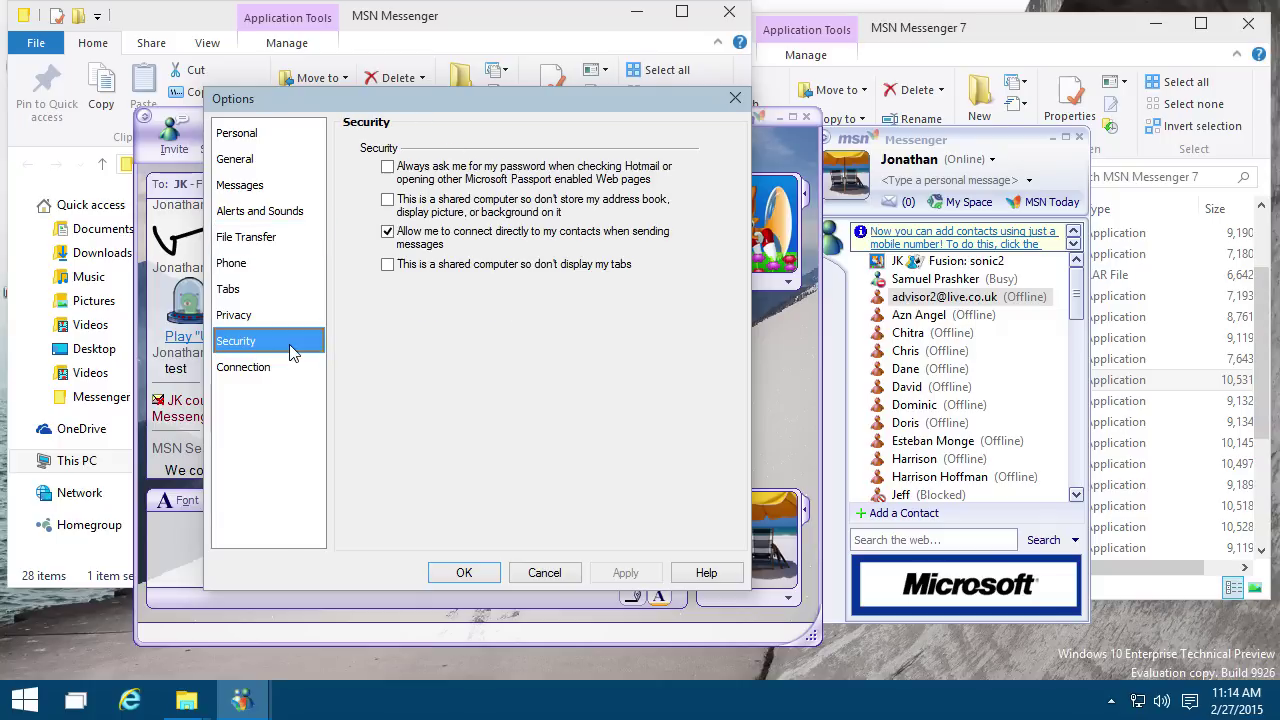
left_click(299, 243)
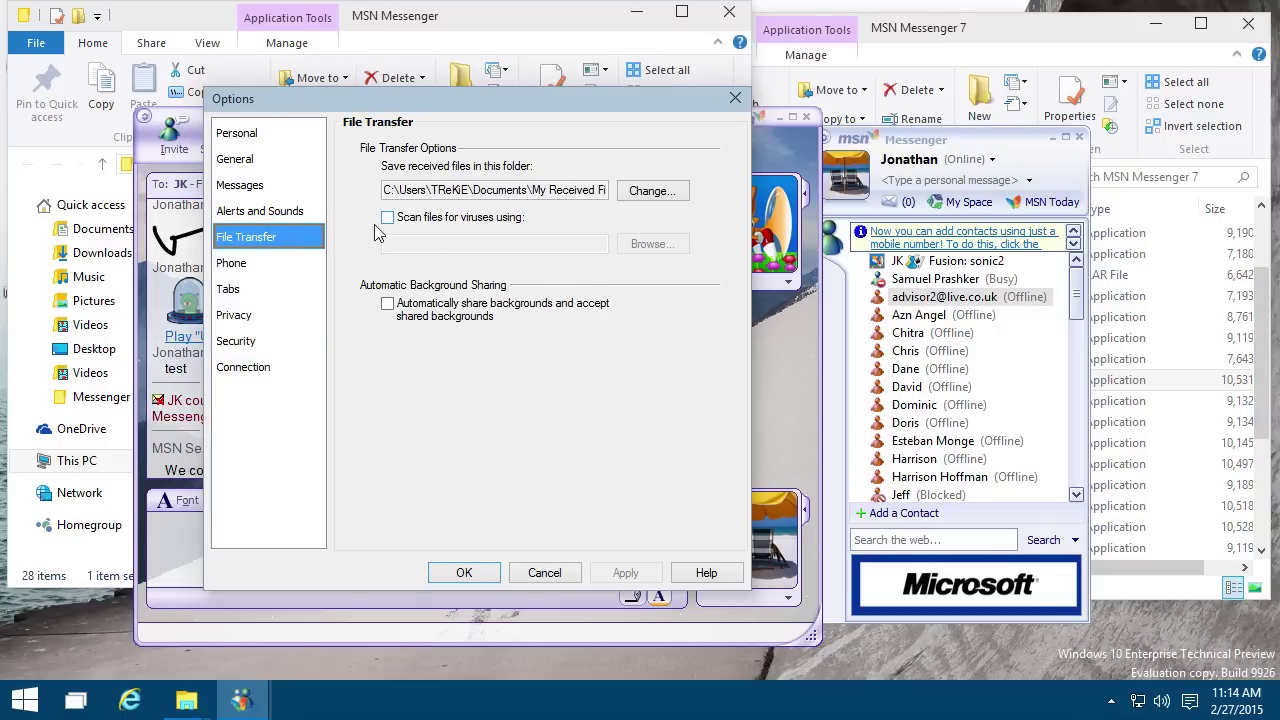
left_click(310, 372)
left_click(287, 343)
left_click(285, 317)
left_click(282, 290)
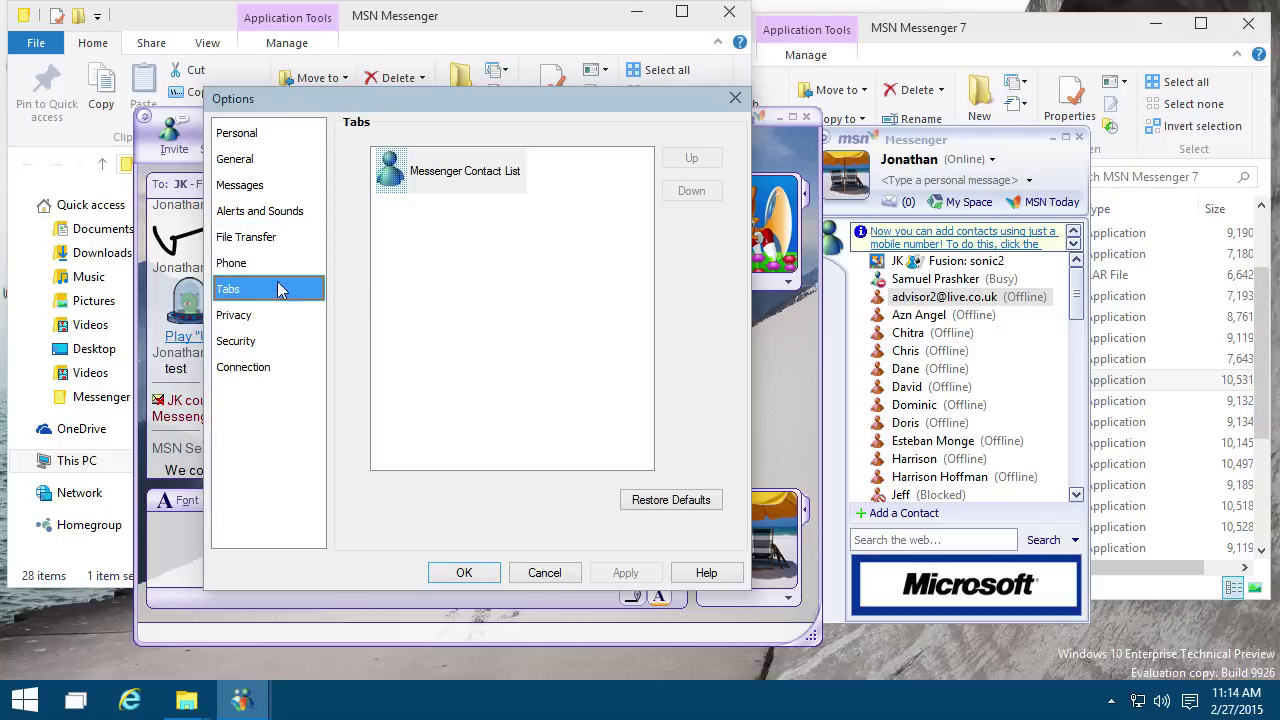
left_click(279, 262)
left_click(277, 237)
left_click(275, 211)
left_click(273, 185)
left_click(272, 159)
left_click(271, 134)
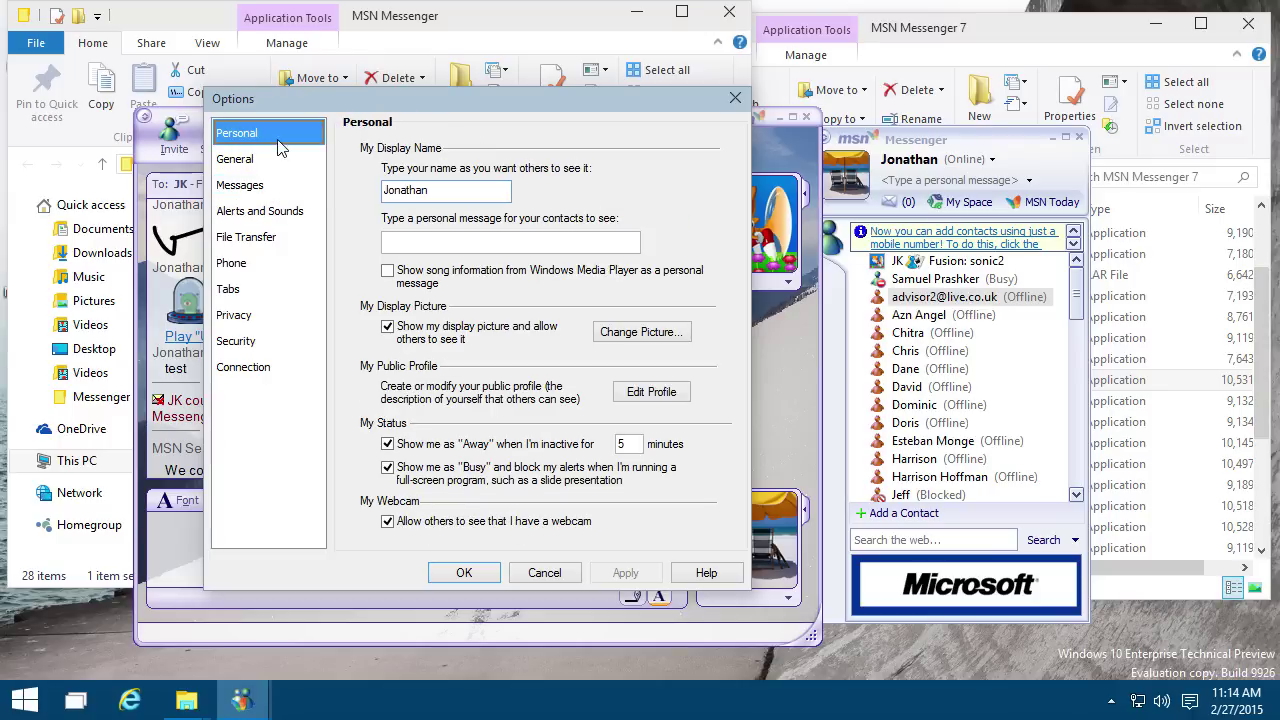
left_click(544, 572)
left_click(390, 501)
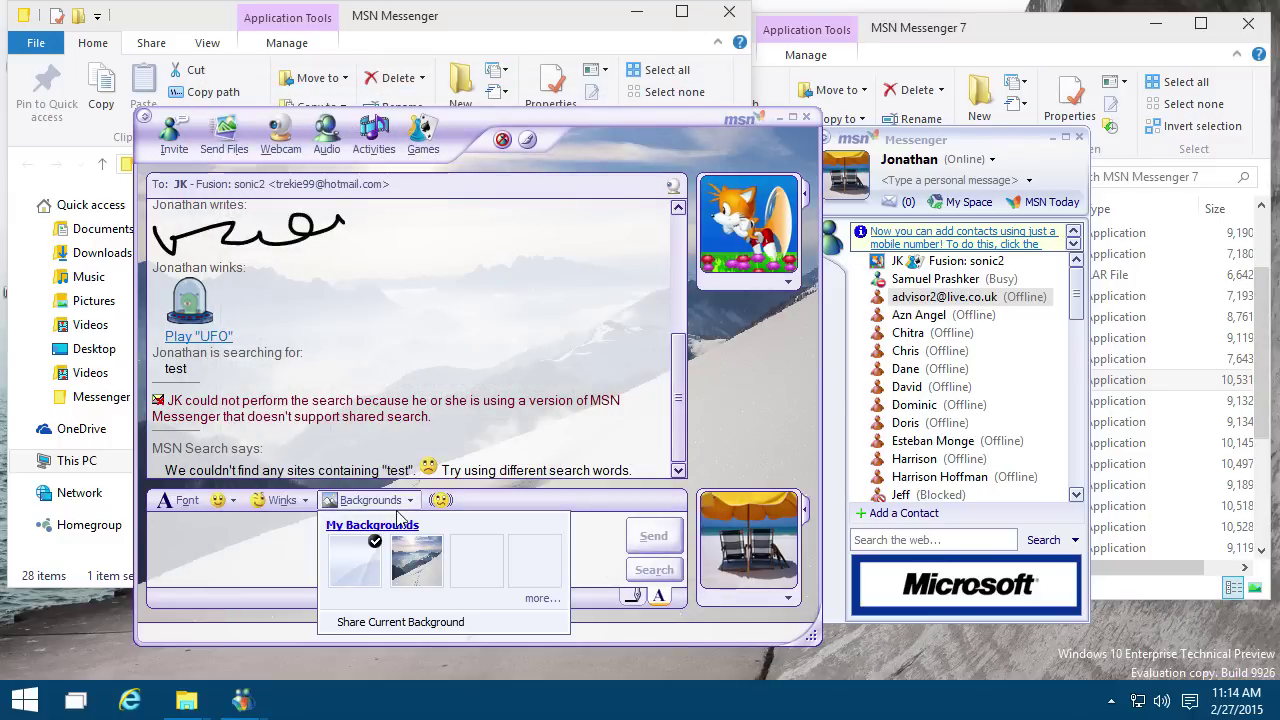
Step: Close the backgrounds list and move the contact list window right, clear of the conversation
left_click(732, 403)
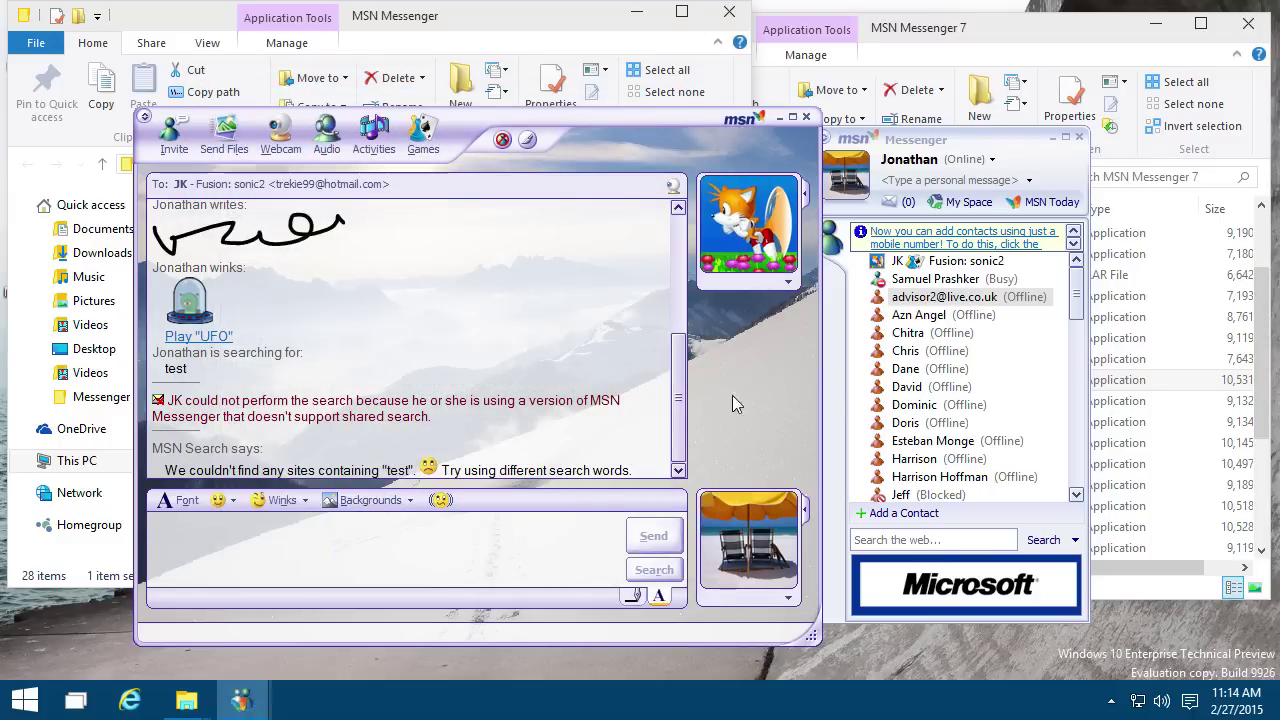
left_click(411, 499)
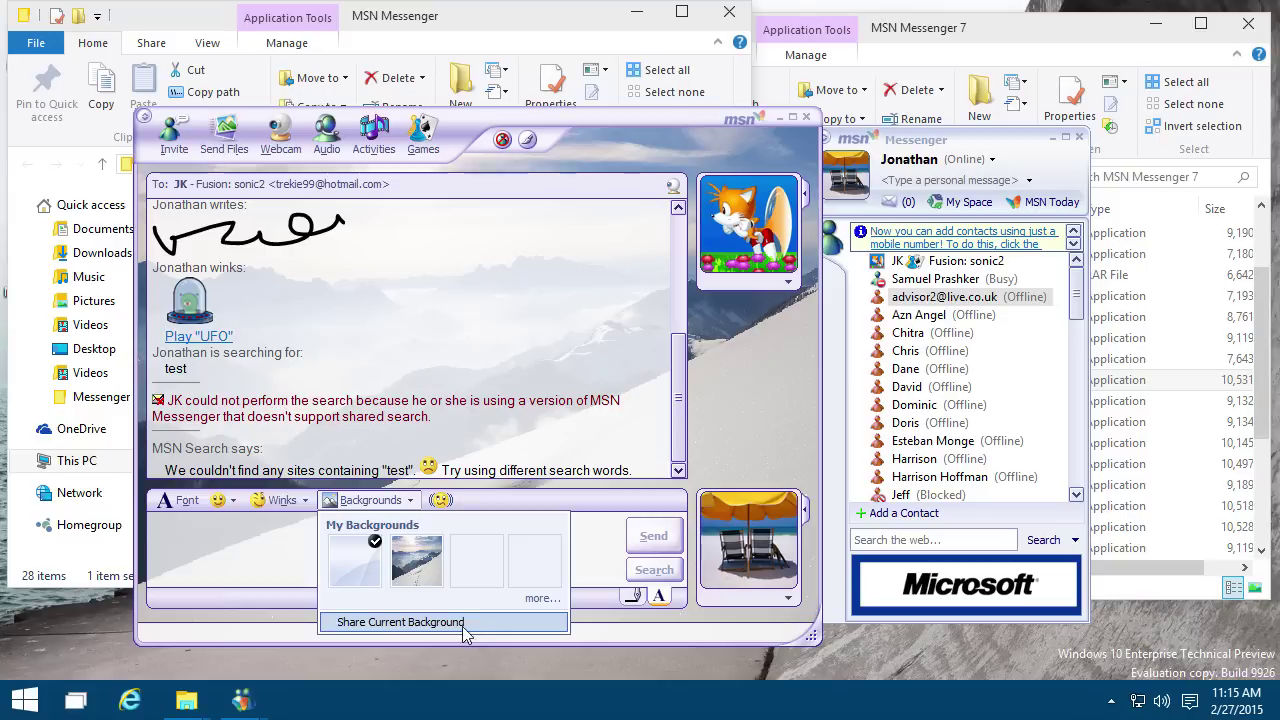
left_click(612, 552)
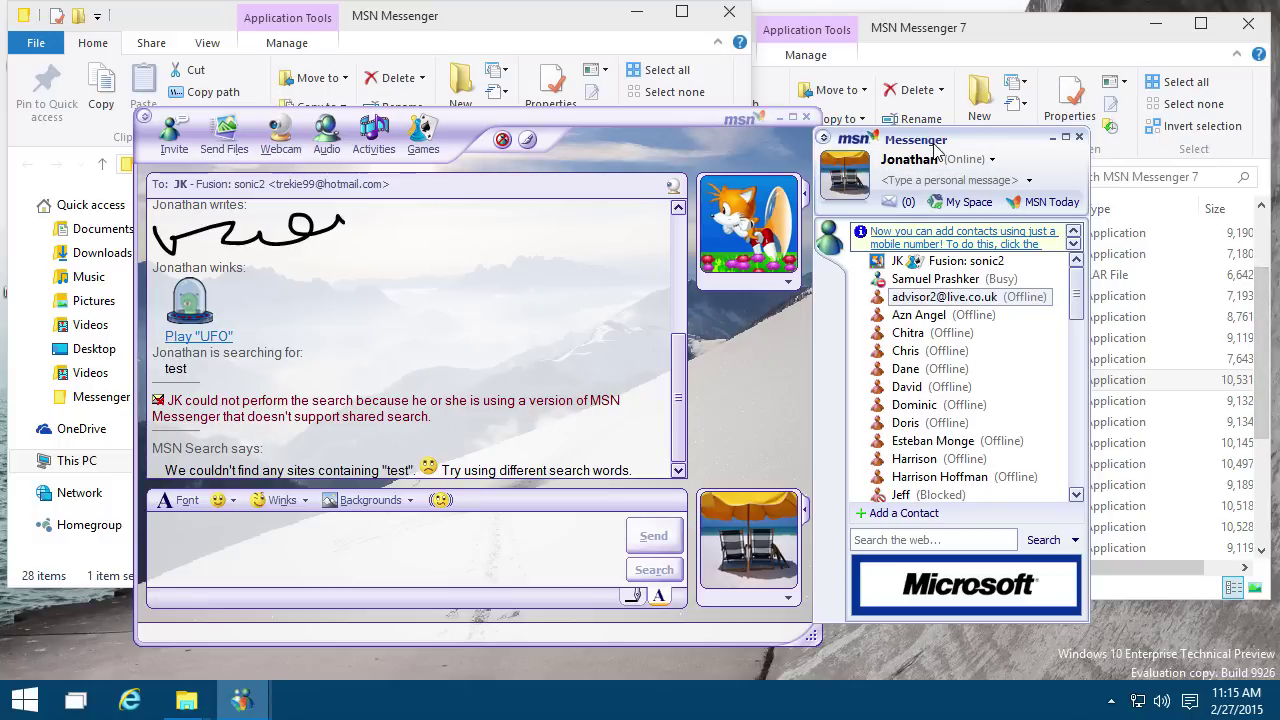
left_click_drag(946, 141, 1027, 141)
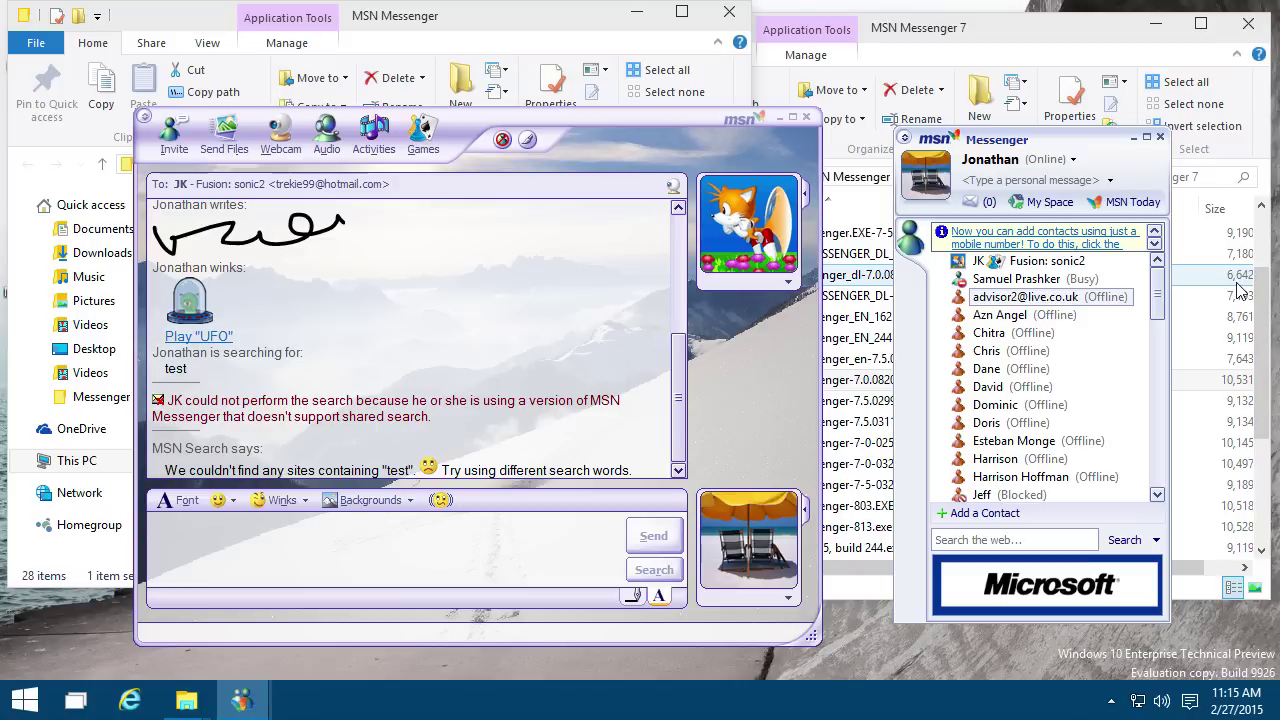
scroll(1040, 455, "down", 10)
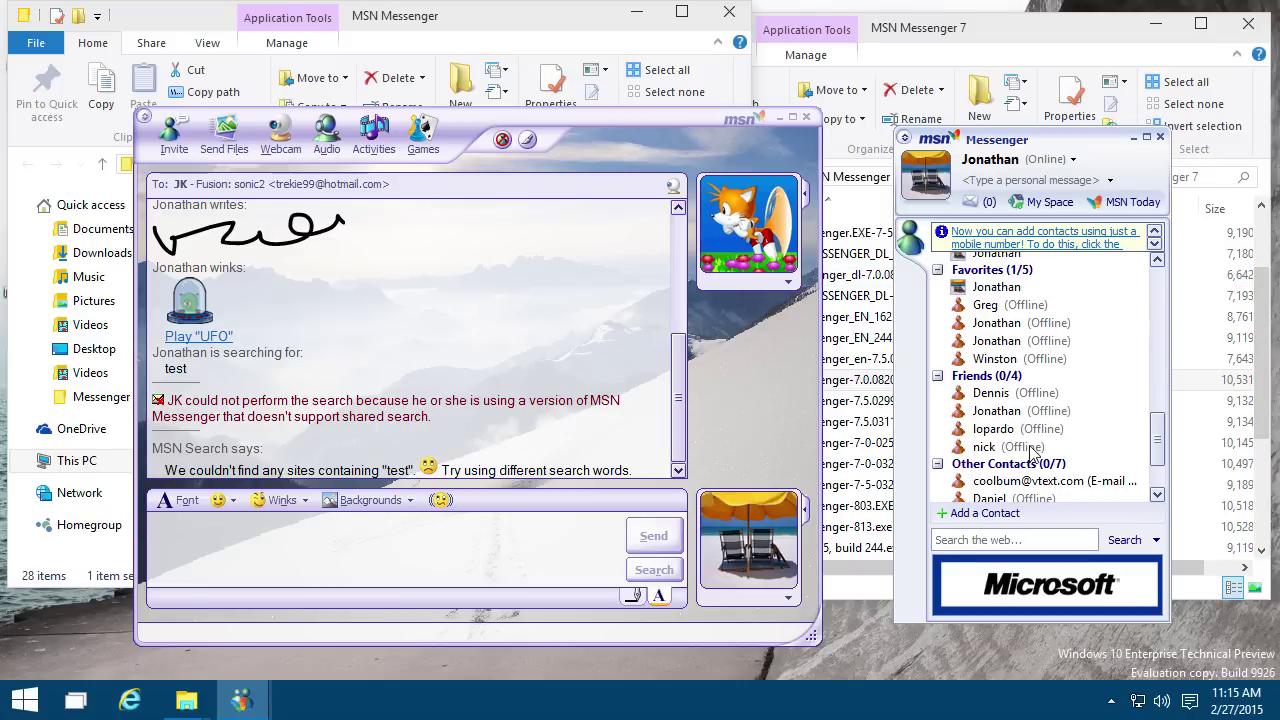
Step: Sign out of Messenger from its notification-area icon, closing open conversations
left_click(1111, 700)
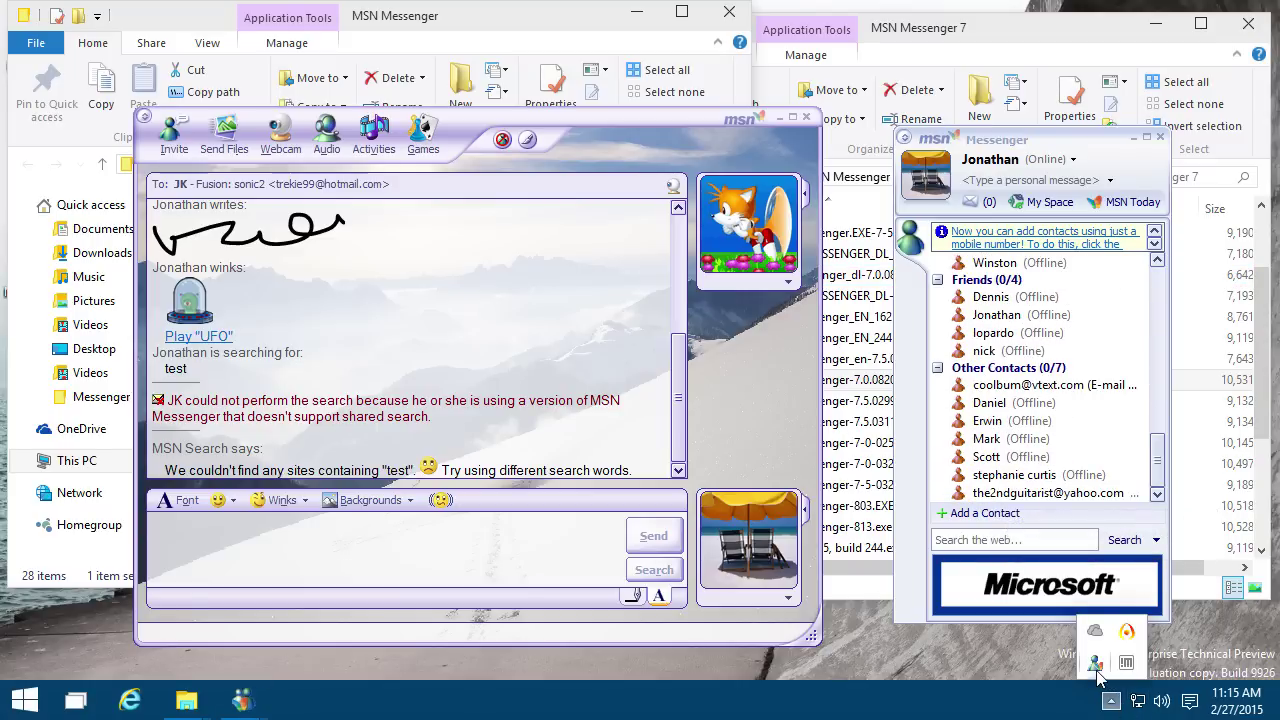
right_click(1097, 676)
left_click(913, 580)
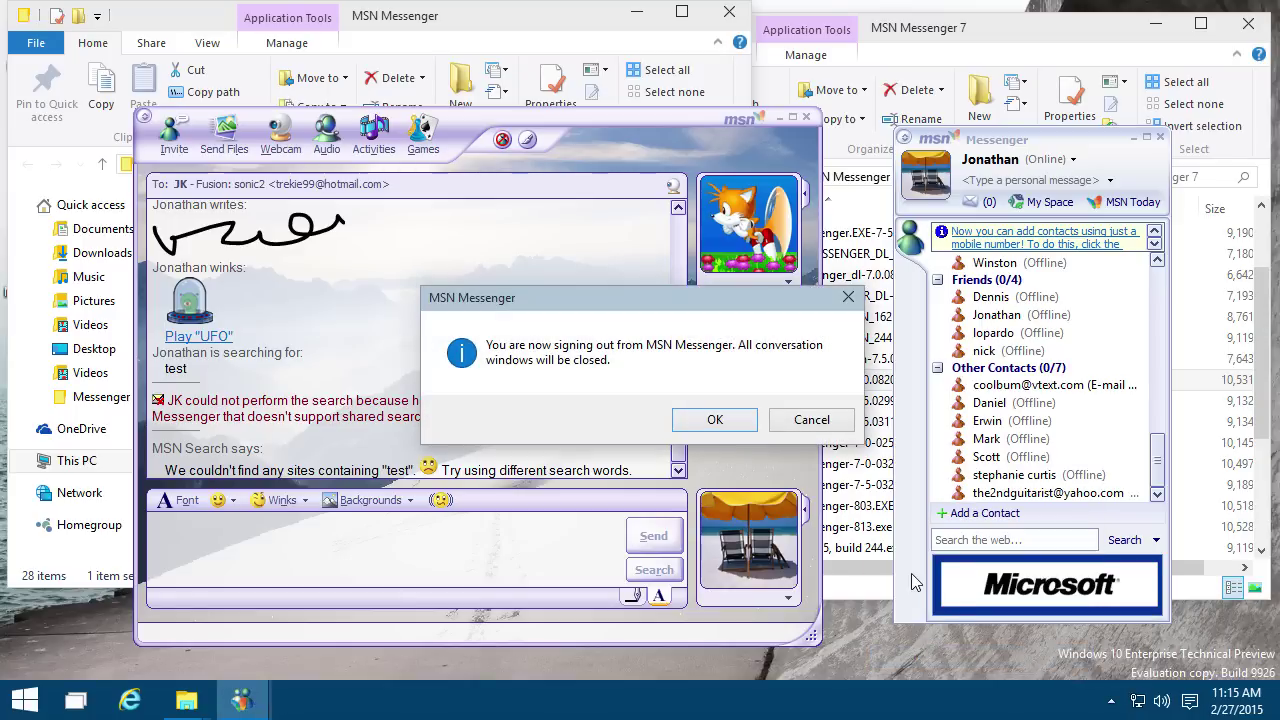
left_click(715, 420)
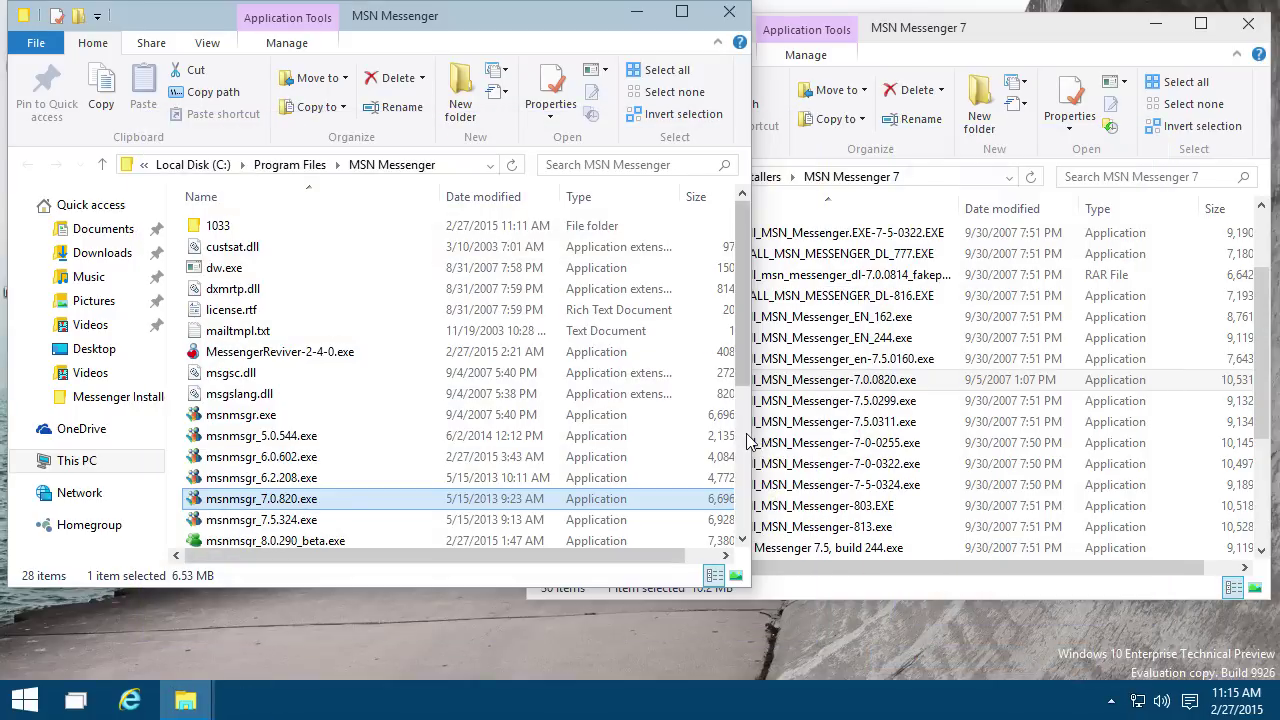
Step: Install MSN Messenger 7.5, accepting the terms and skipping MSN Toolbar and MSN Search
double_click(868, 490)
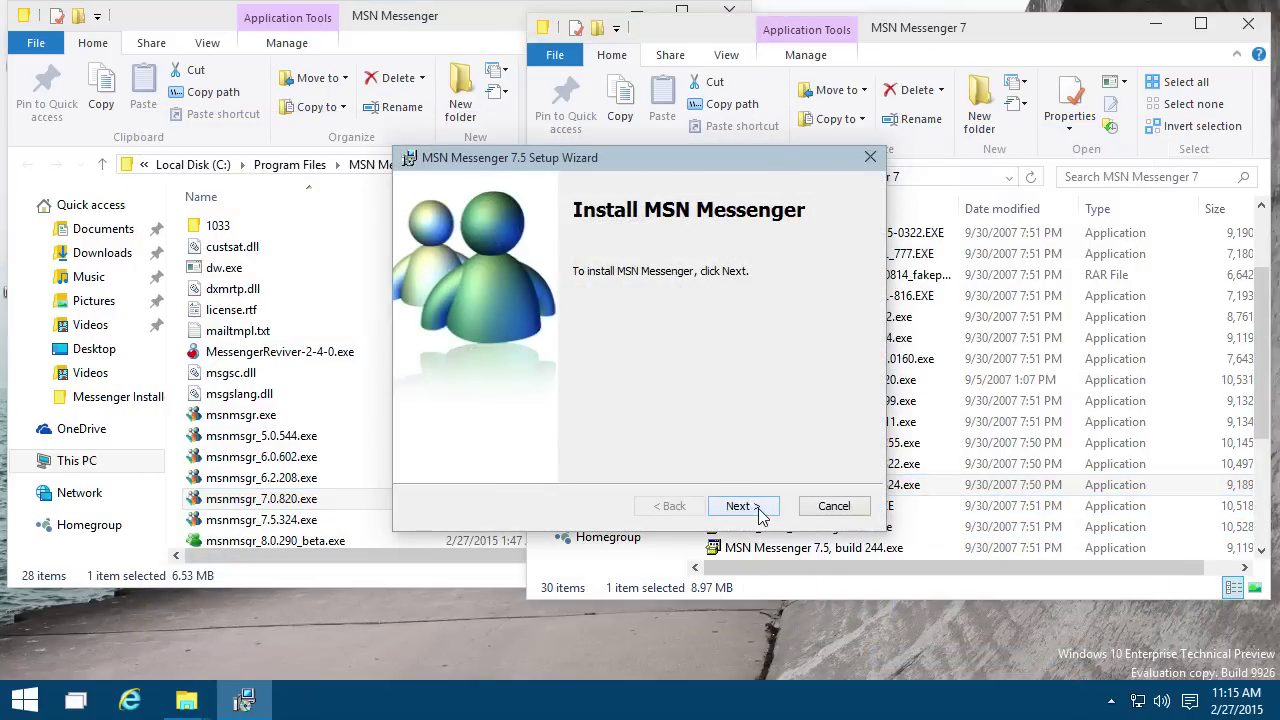
left_click(758, 510)
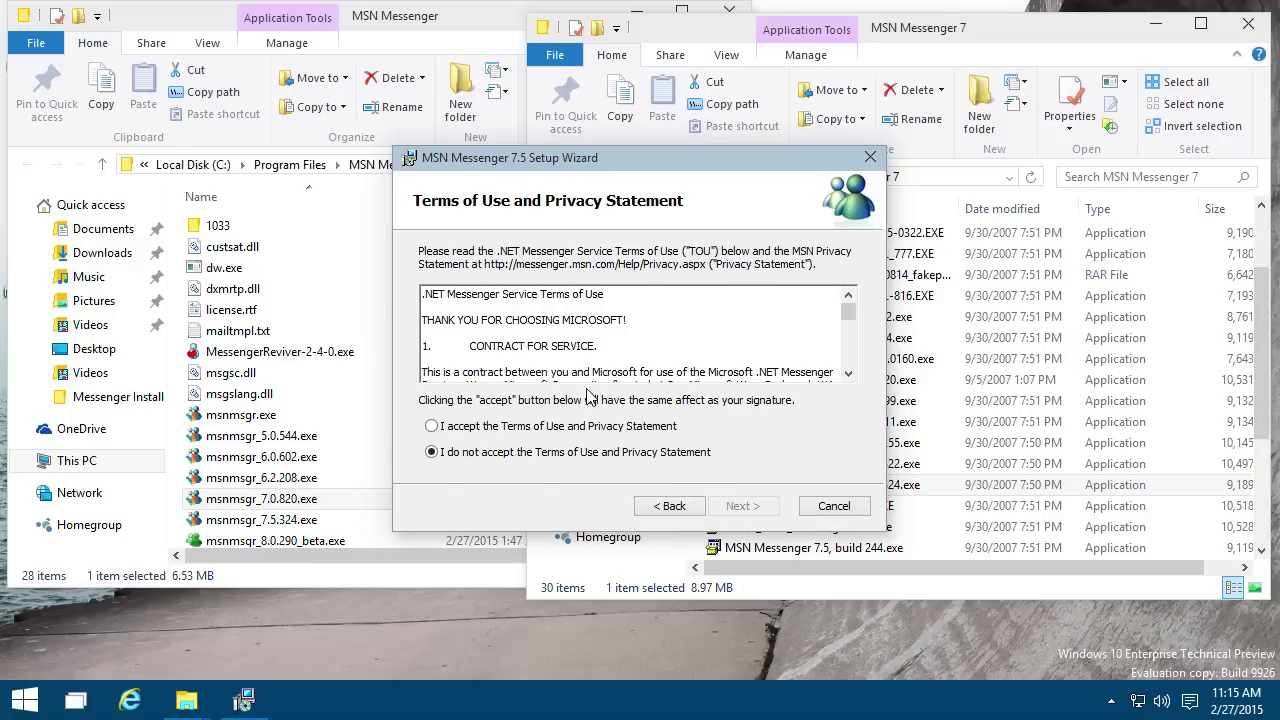
left_click(582, 427)
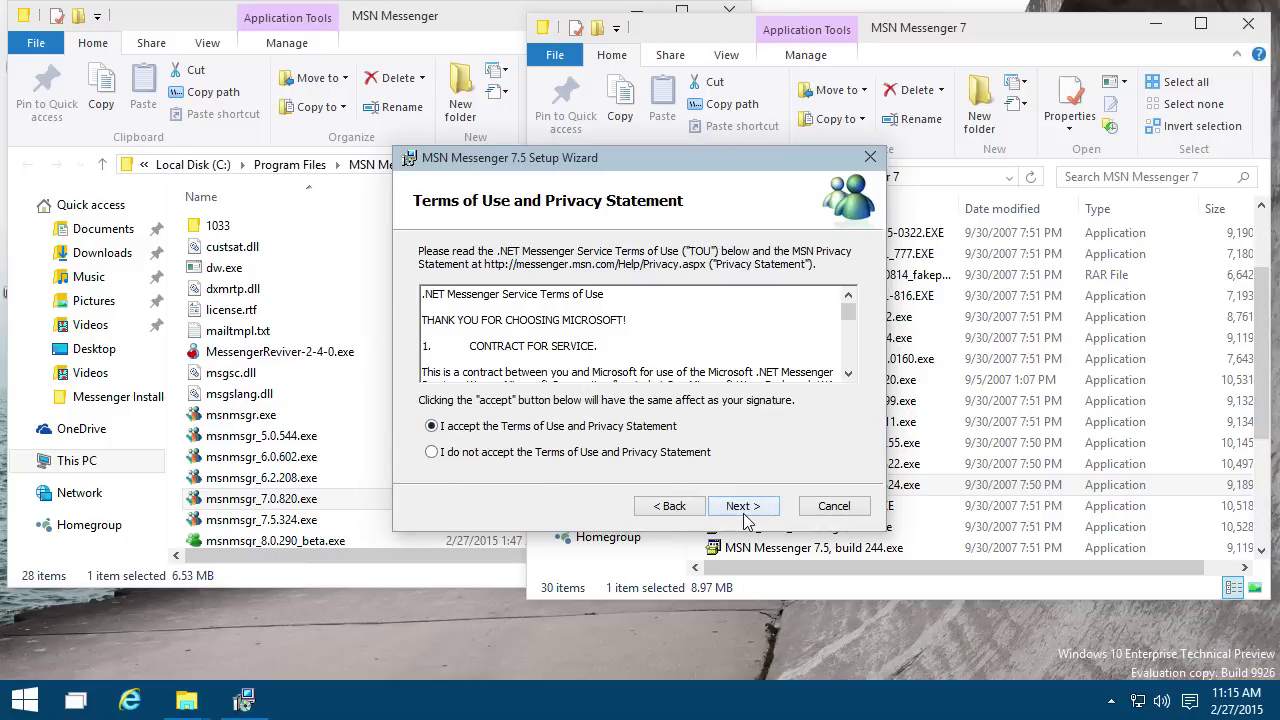
left_click(743, 510)
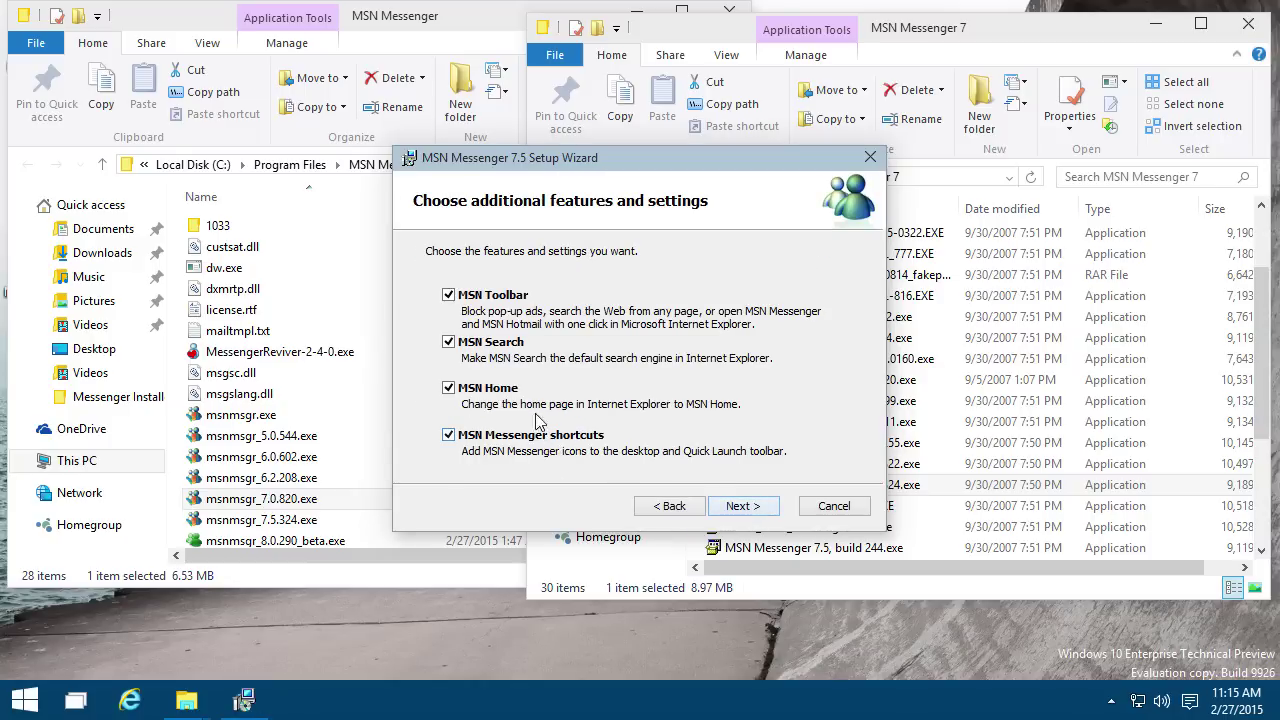
left_click(510, 295)
left_click(502, 345)
left_click(738, 508)
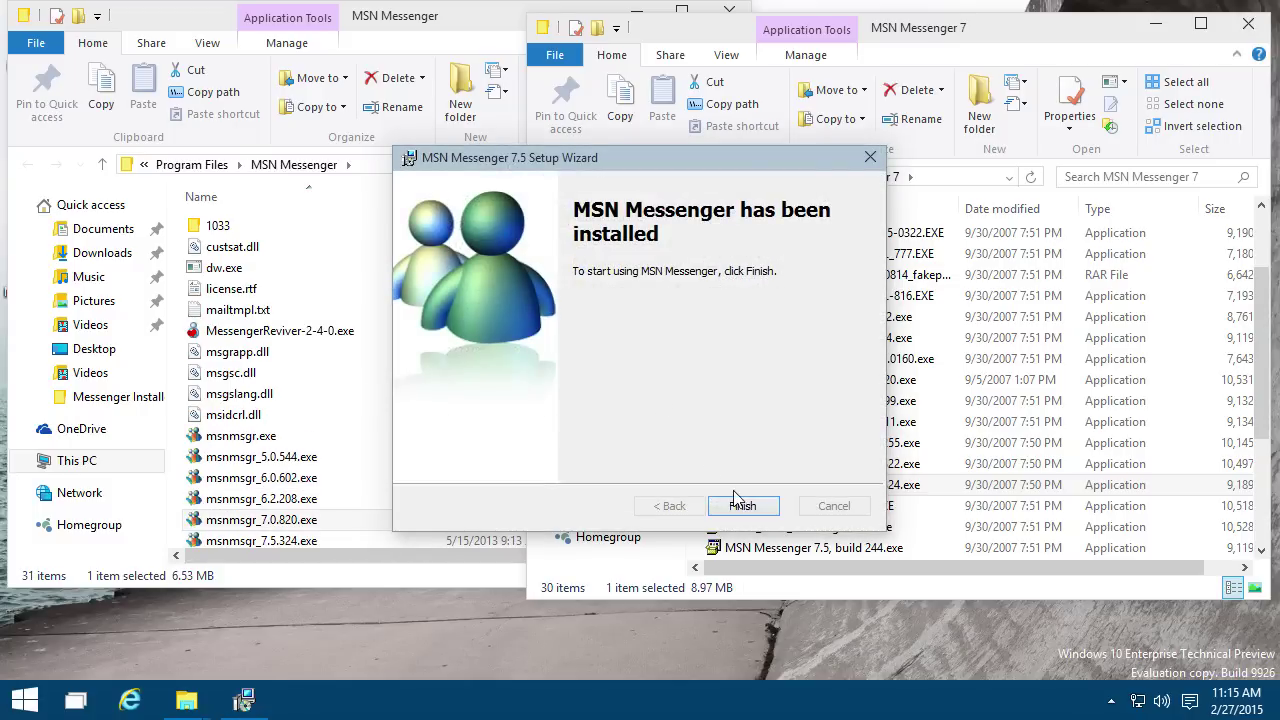
left_click(742, 505)
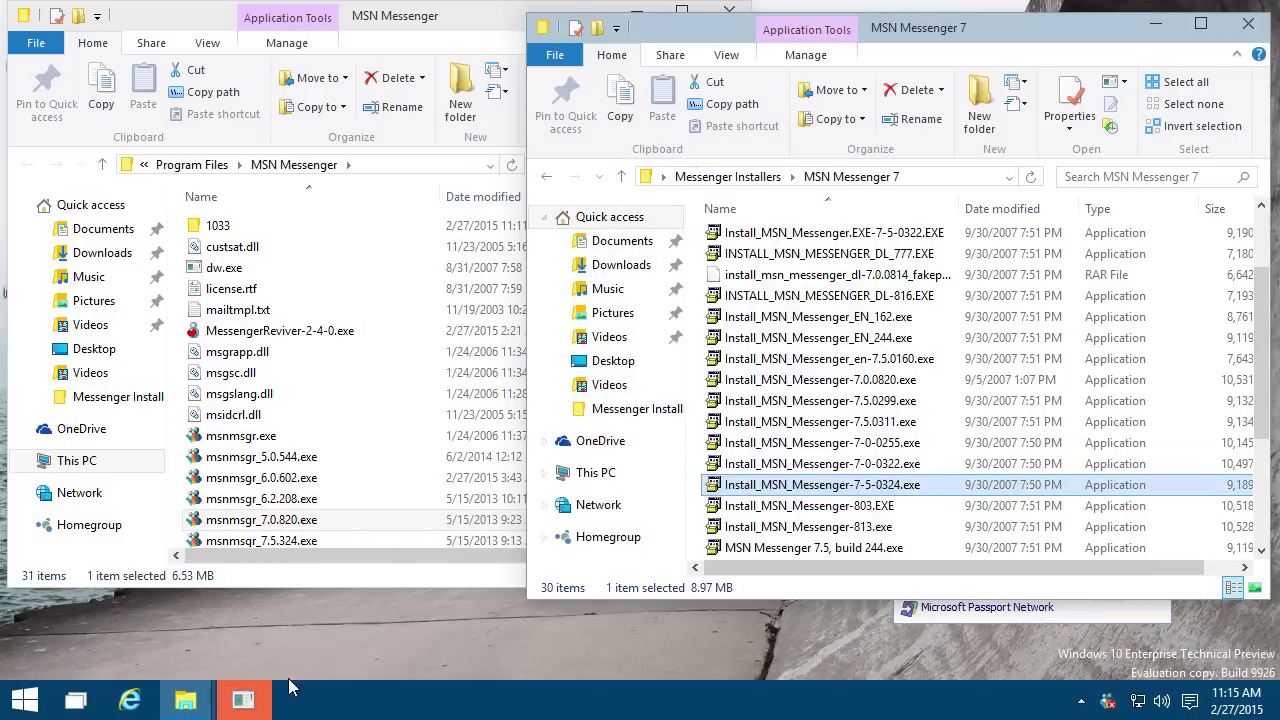
Step: Move the auto-started sign-in window aside, then exit Messenger from the tray
left_click(258, 706)
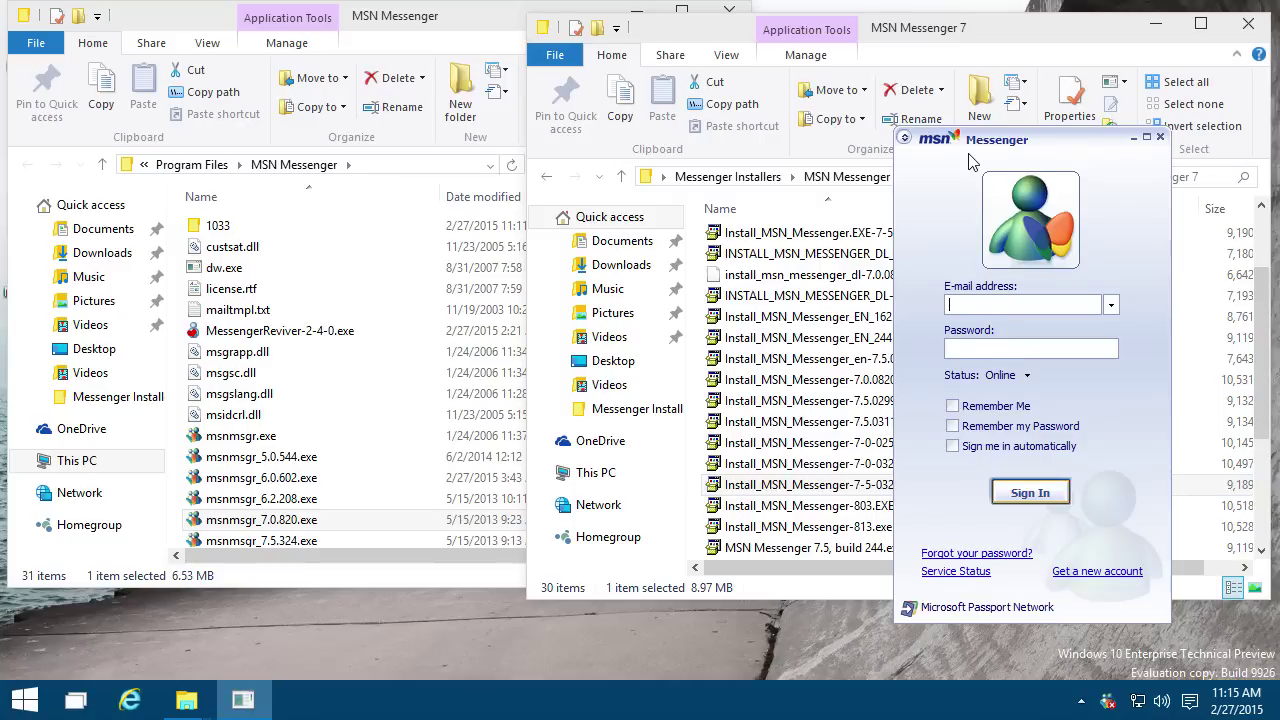
left_click_drag(968, 155, 853, 166)
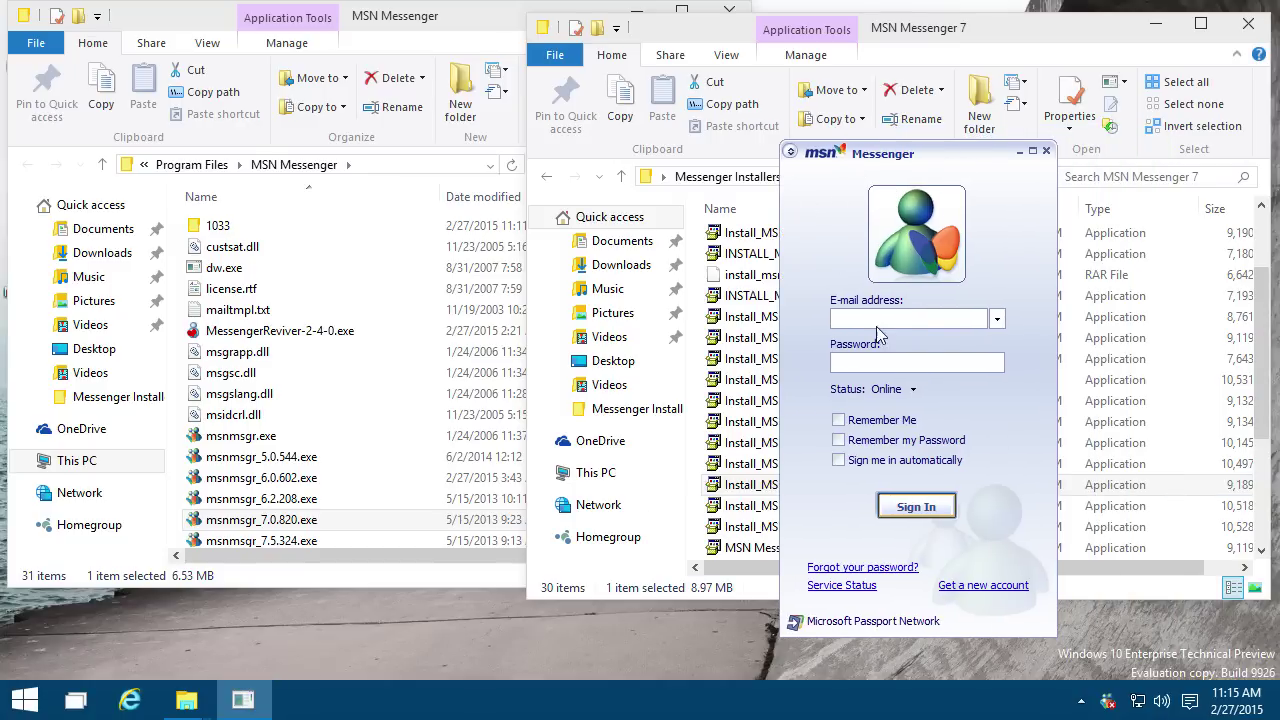
right_click(1106, 700)
left_click(912, 674)
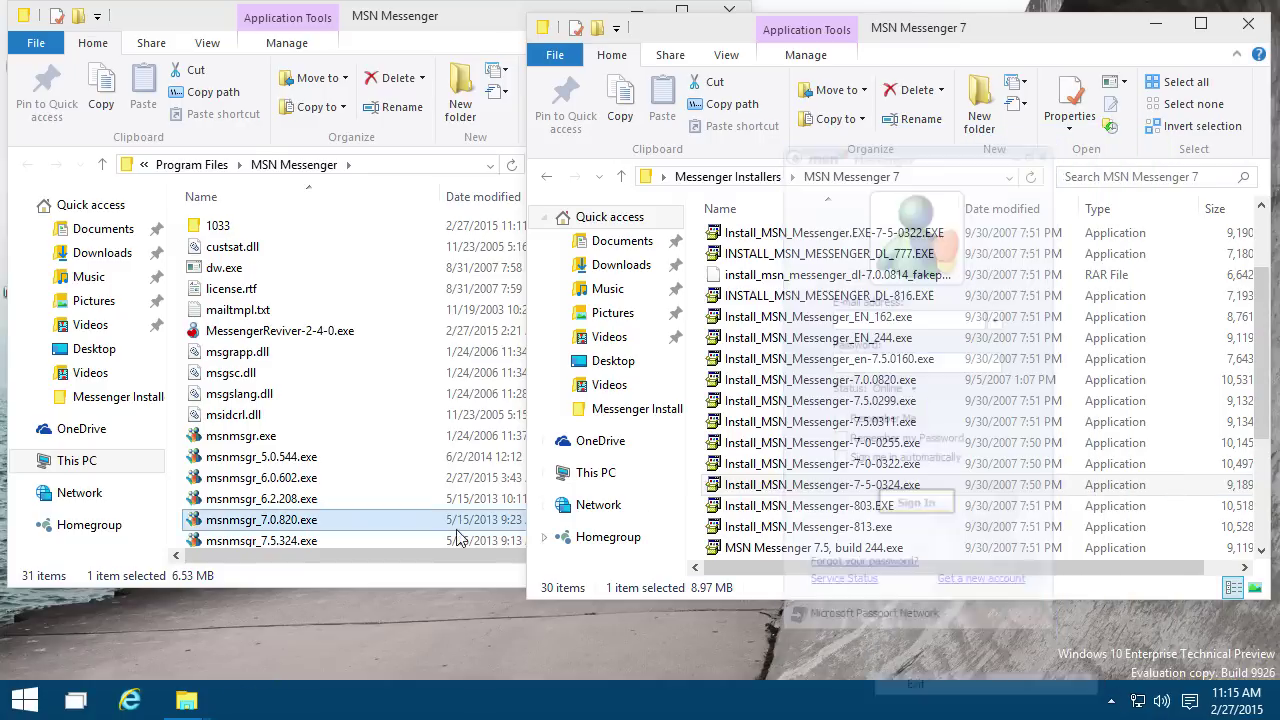
Step: Launch msnmsgr_7.5.324.exe and sign in with Online status
double_click(363, 541)
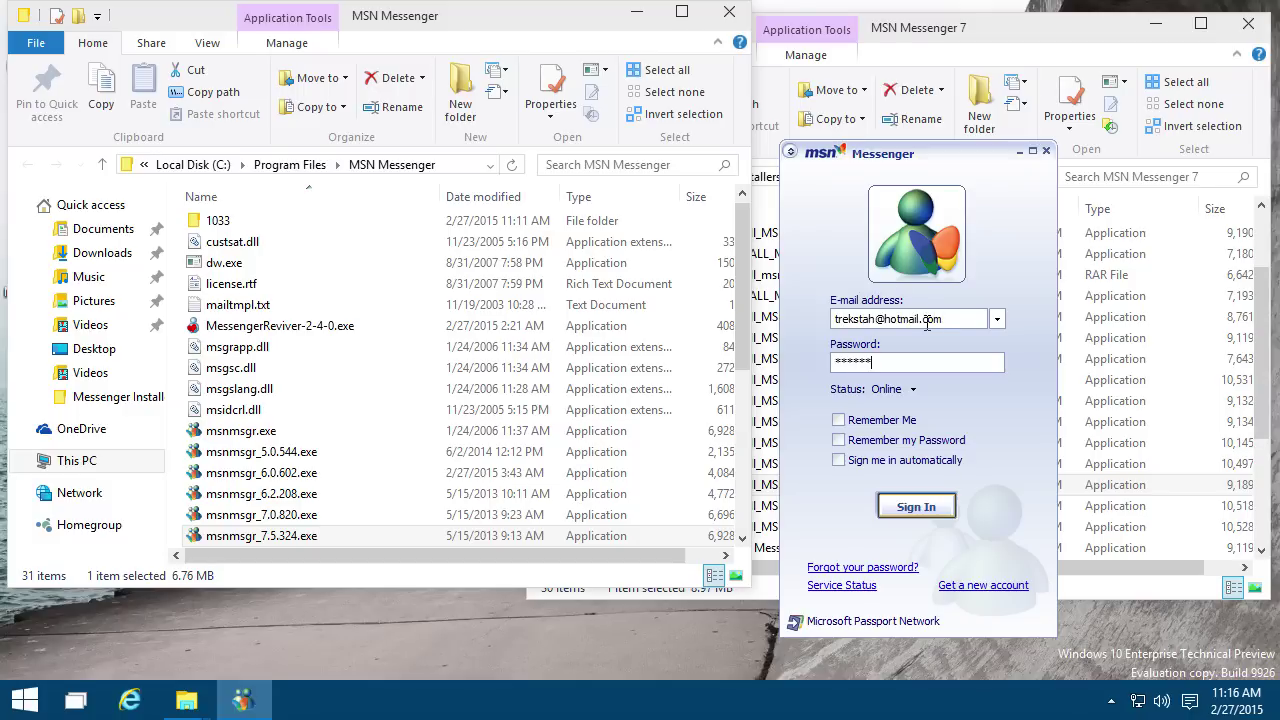
left_click(908, 389)
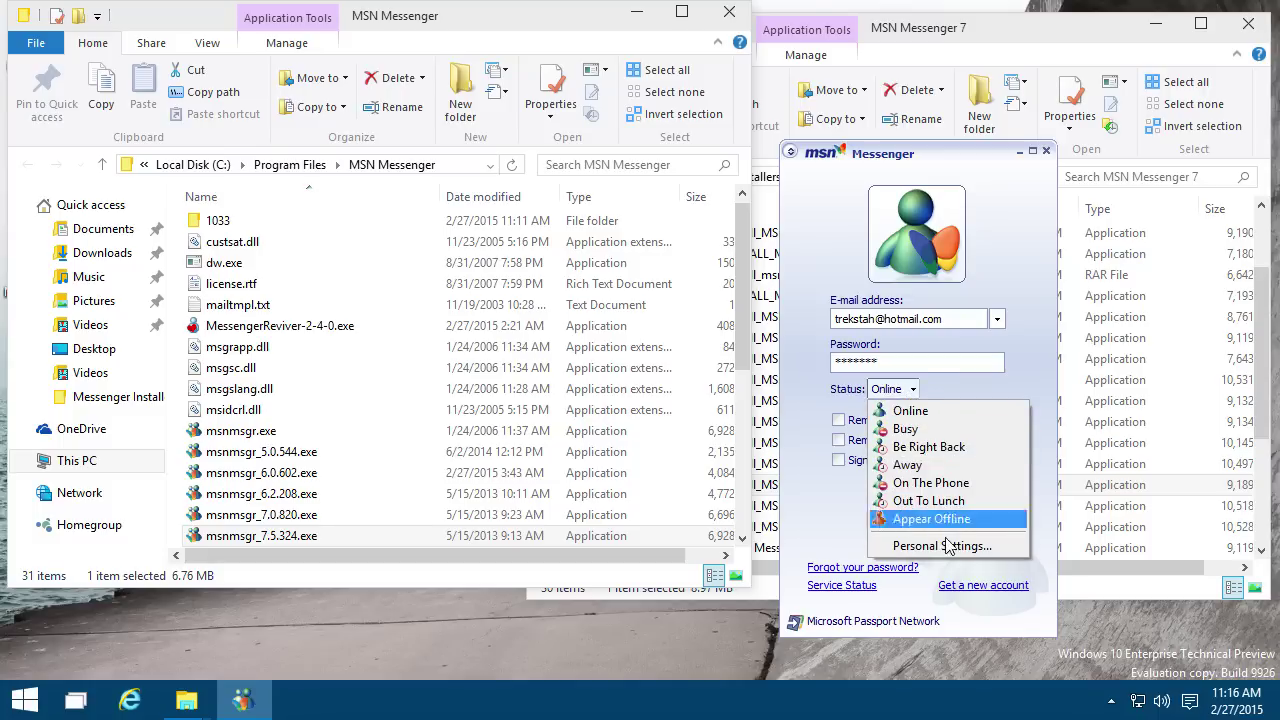
left_click(1009, 382)
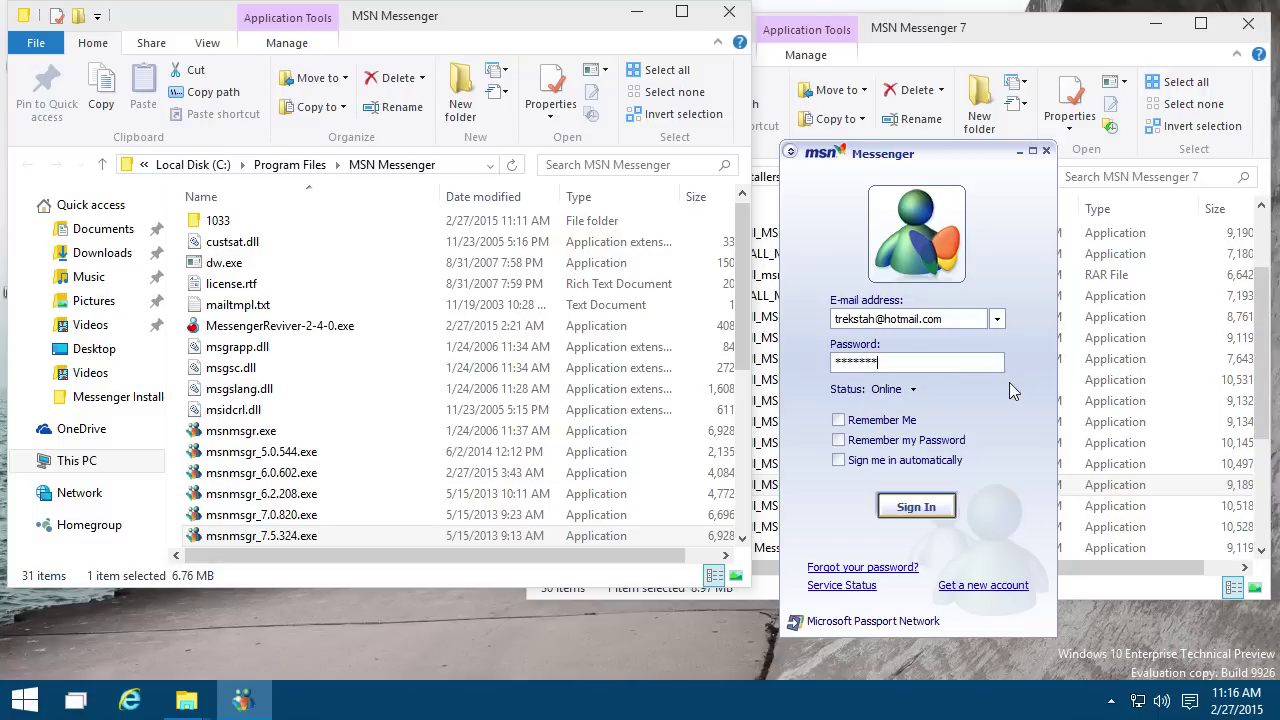
left_click(925, 517)
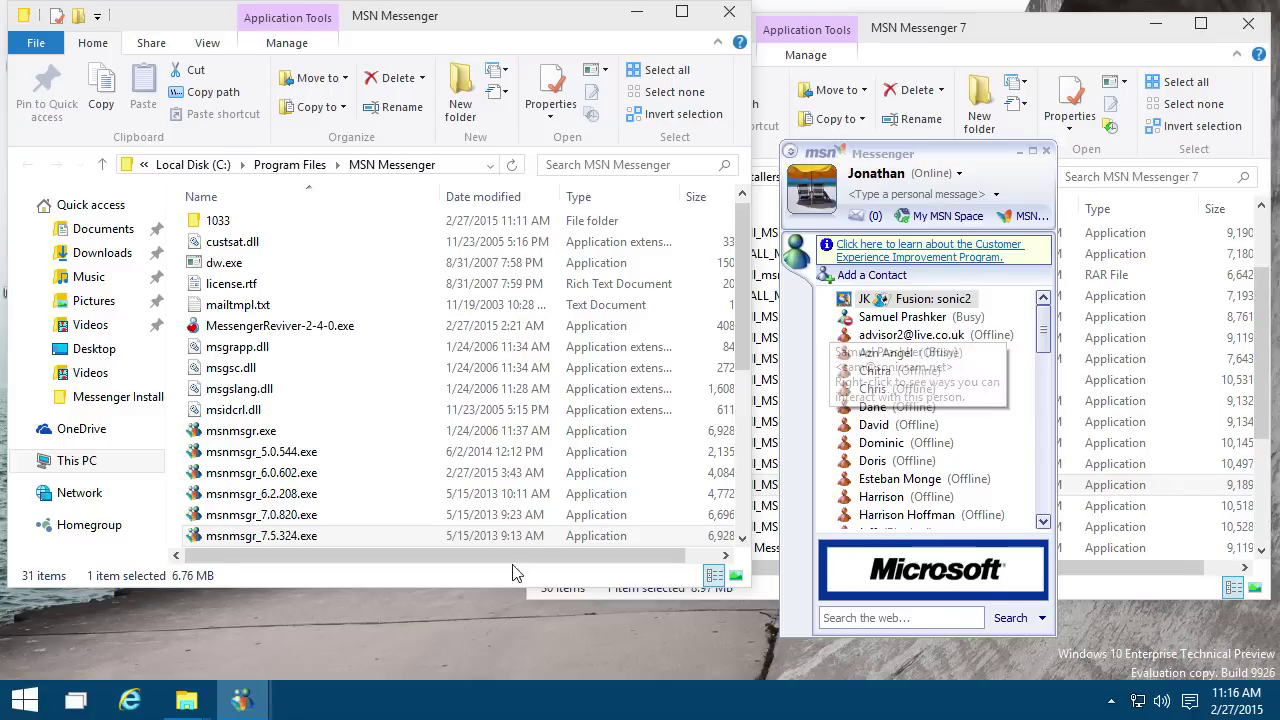
mouse_move(262, 706)
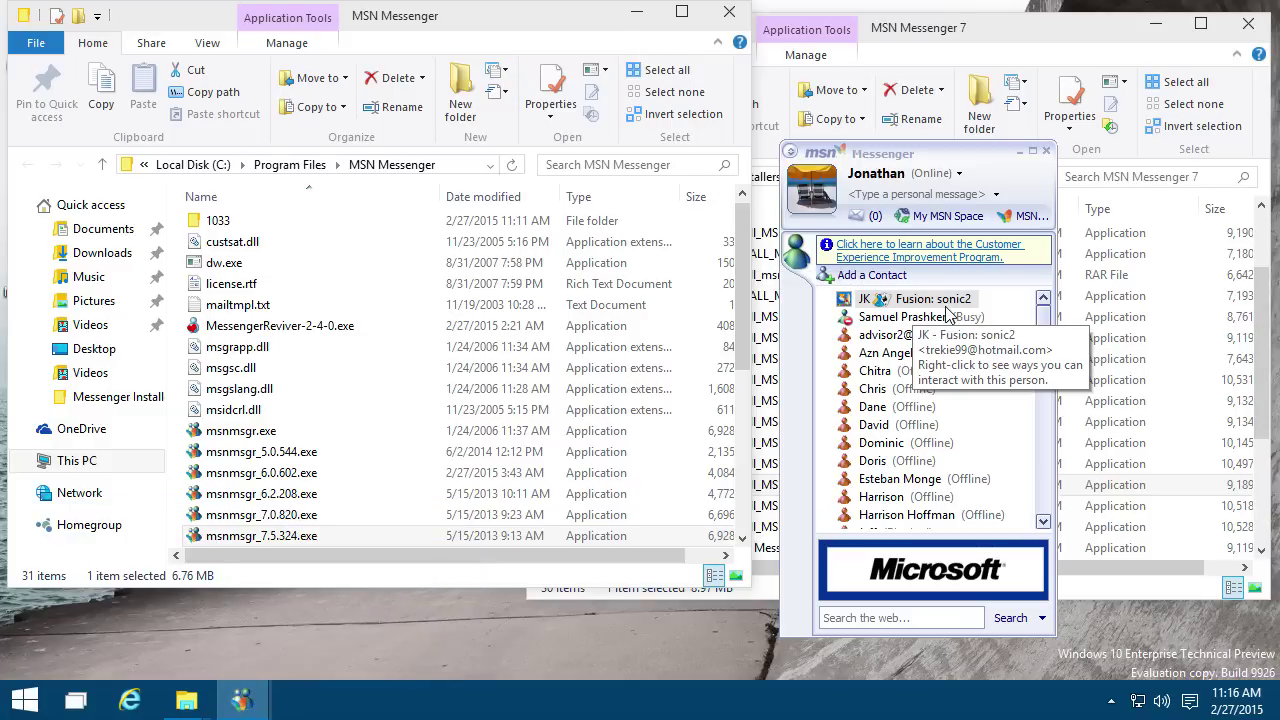
left_click(1057, 345)
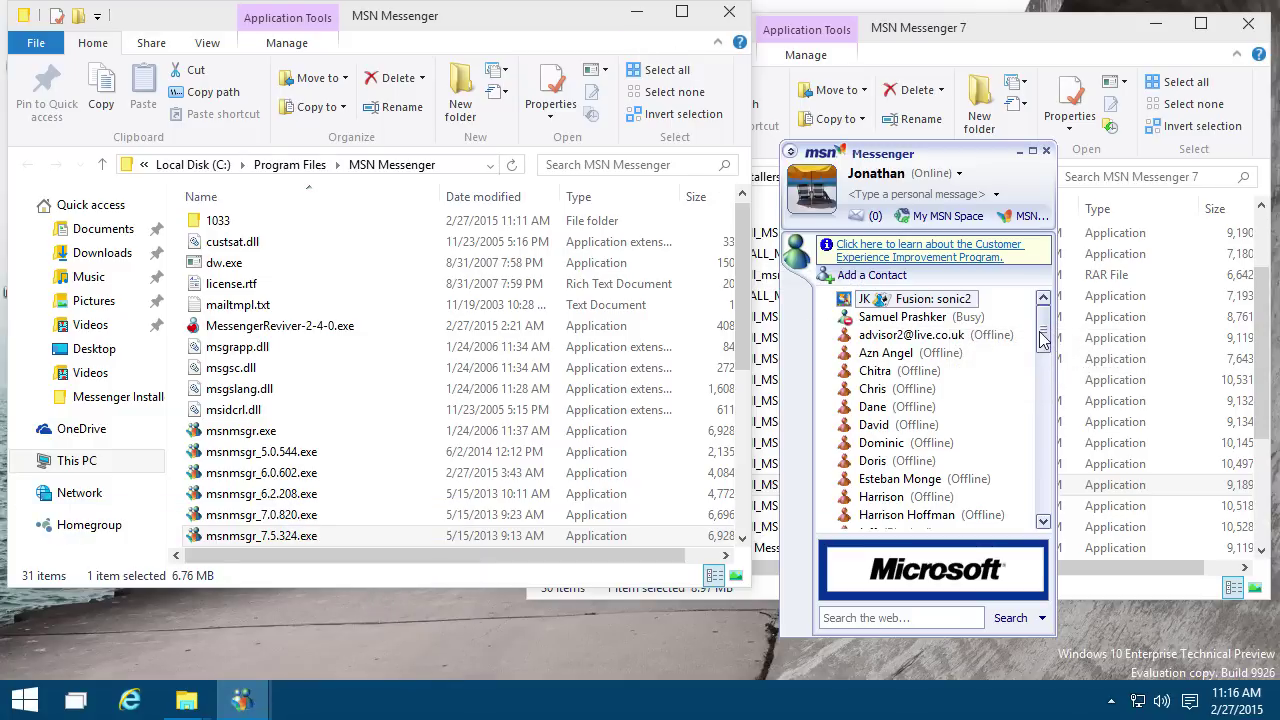
left_click_drag(1042, 340, 980, 320)
right_click(950, 301)
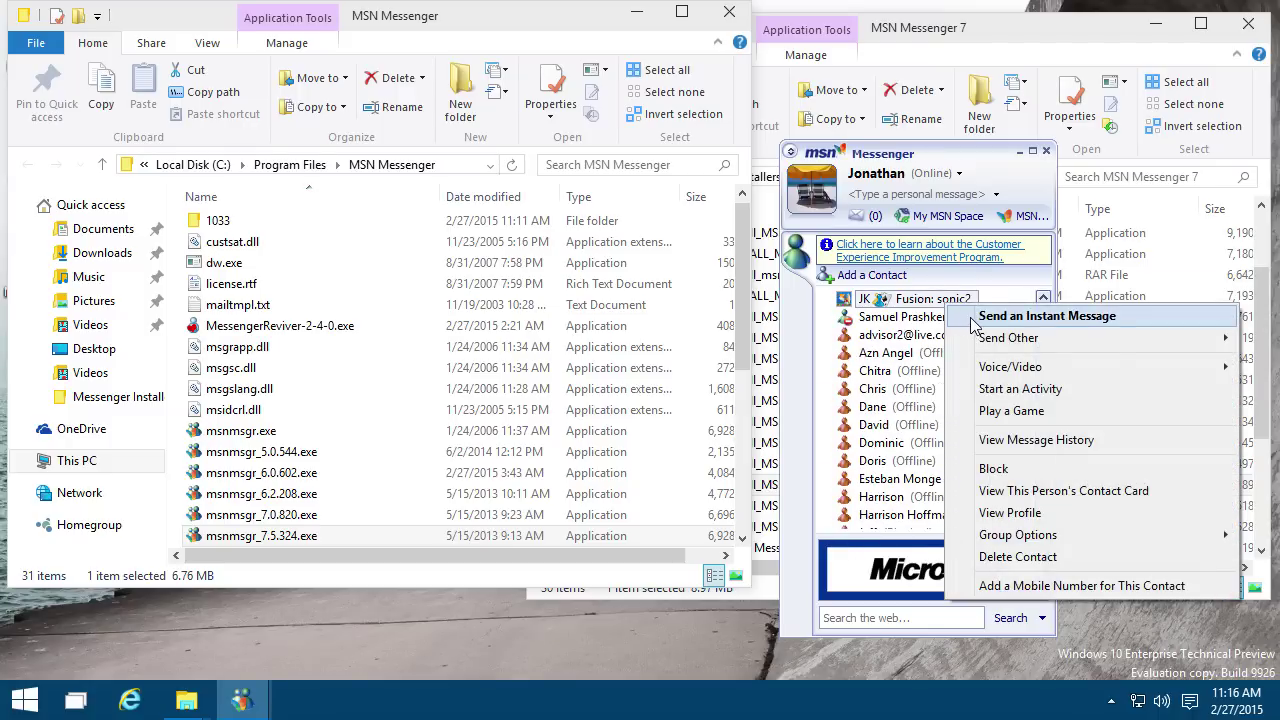
key("Escape")
right_click(955, 305)
mouse_move(980, 344)
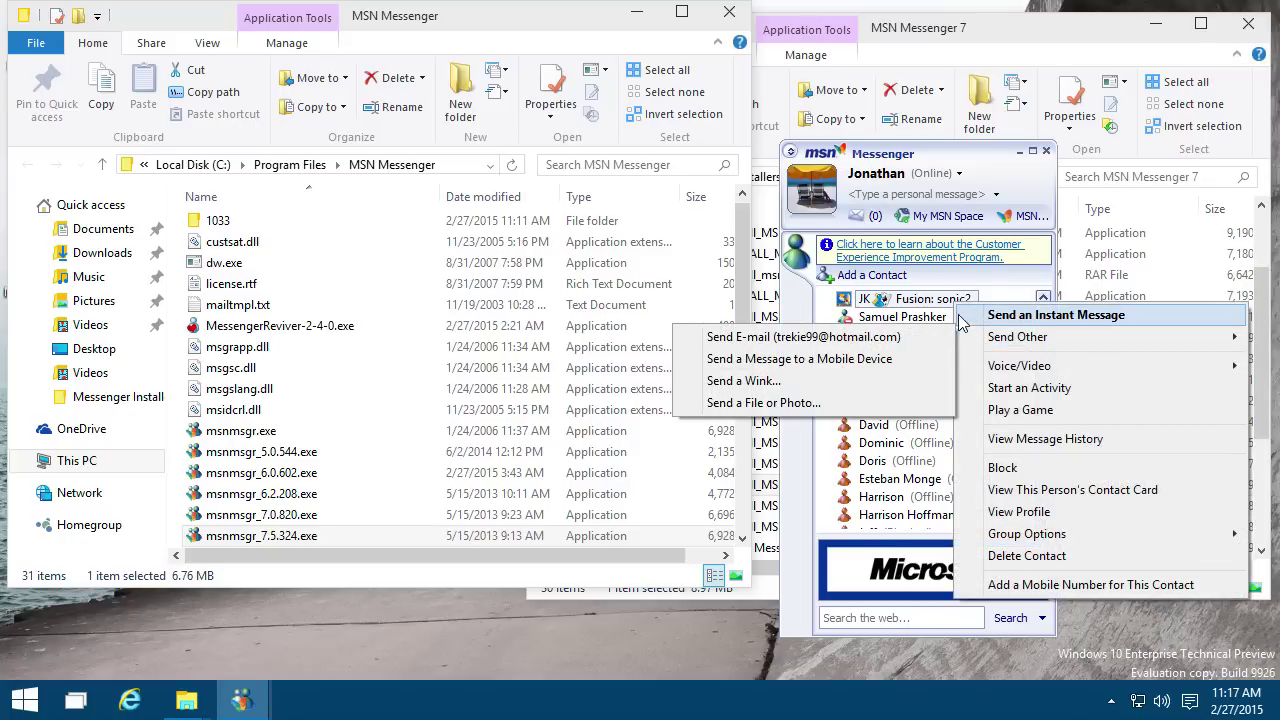
key("Escape")
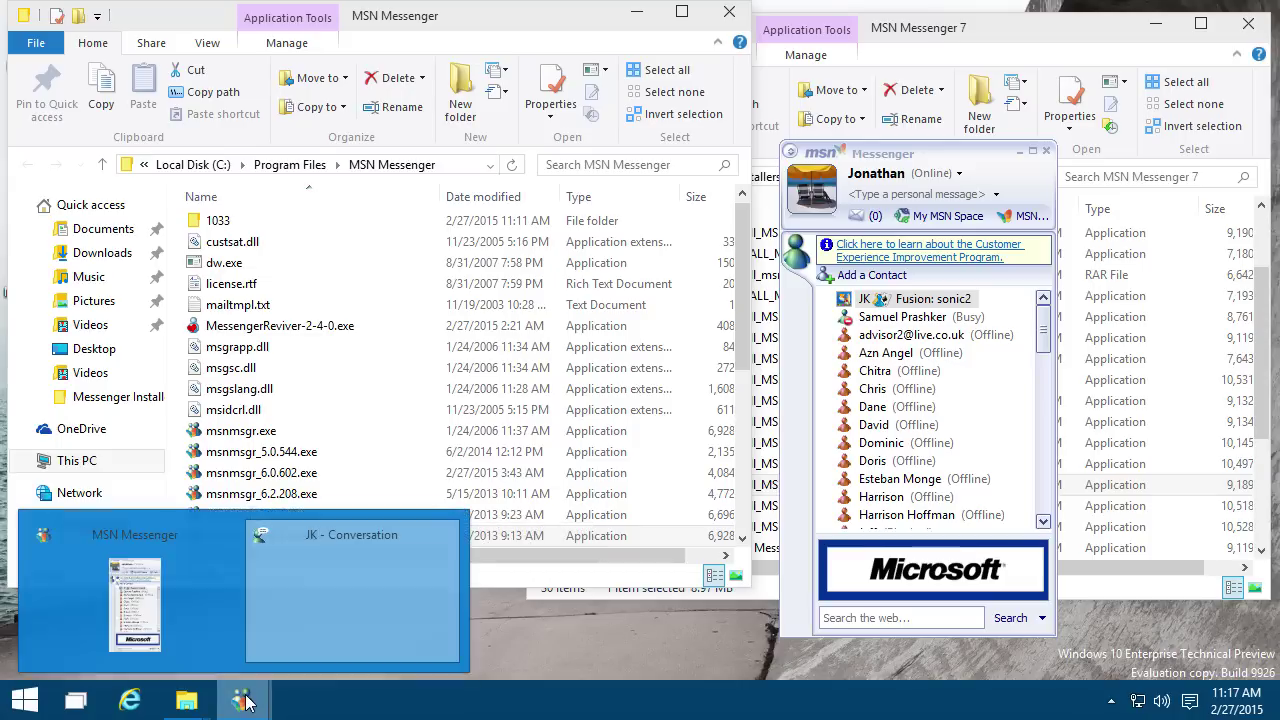
Step: Minimize both Explorer folder windows and close all Messenger windows from the taskbar
left_click(636, 14)
left_click(1155, 24)
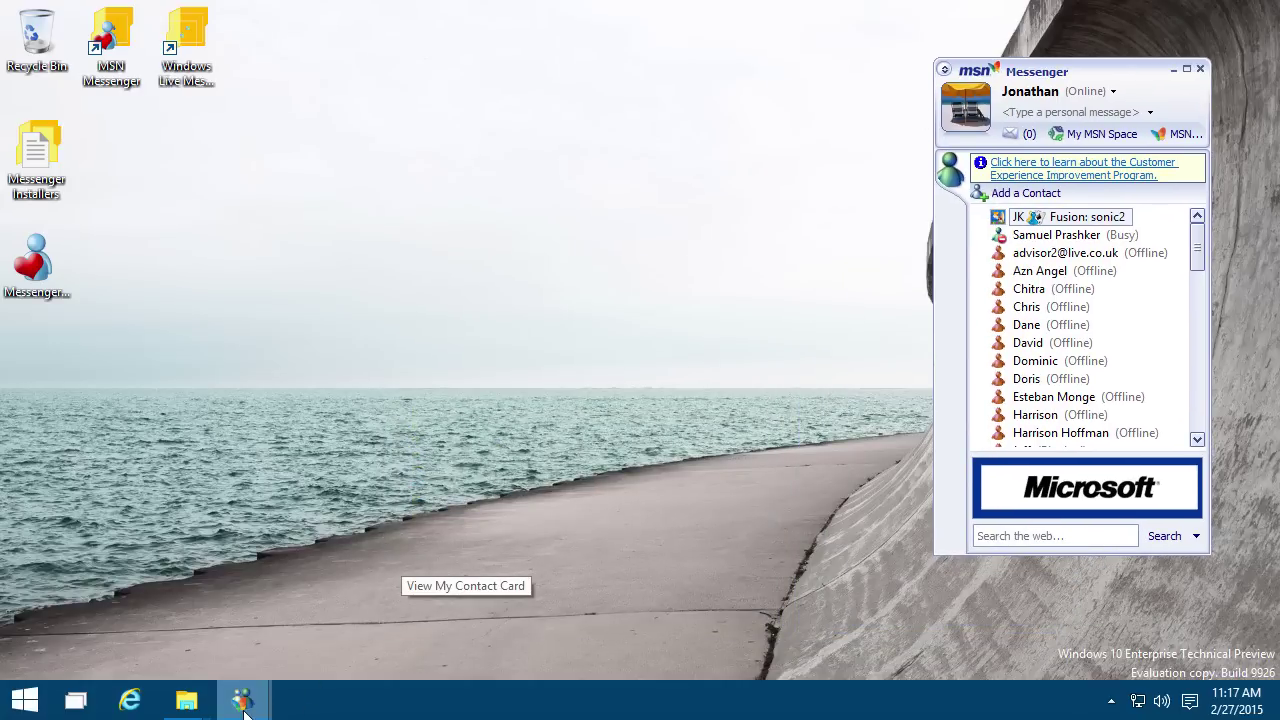
mouse_move(245, 698)
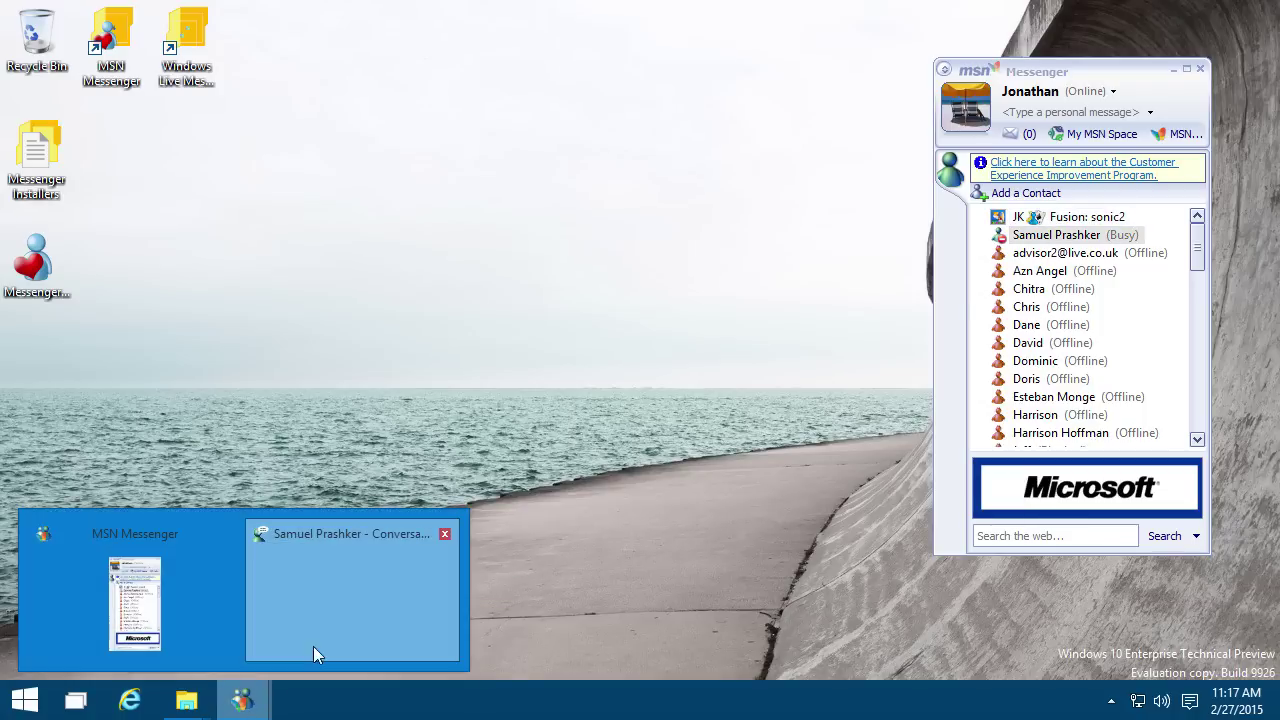
left_click_drag(1022, 80, 992, 144)
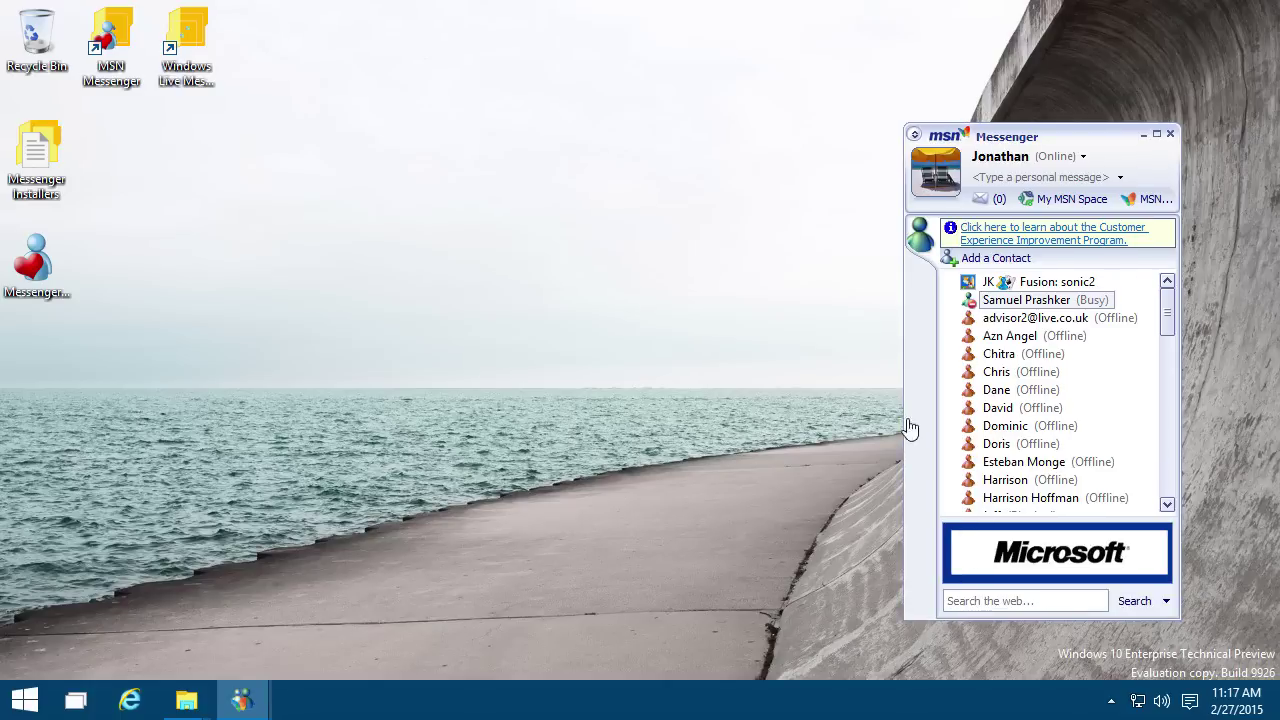
right_click(248, 690)
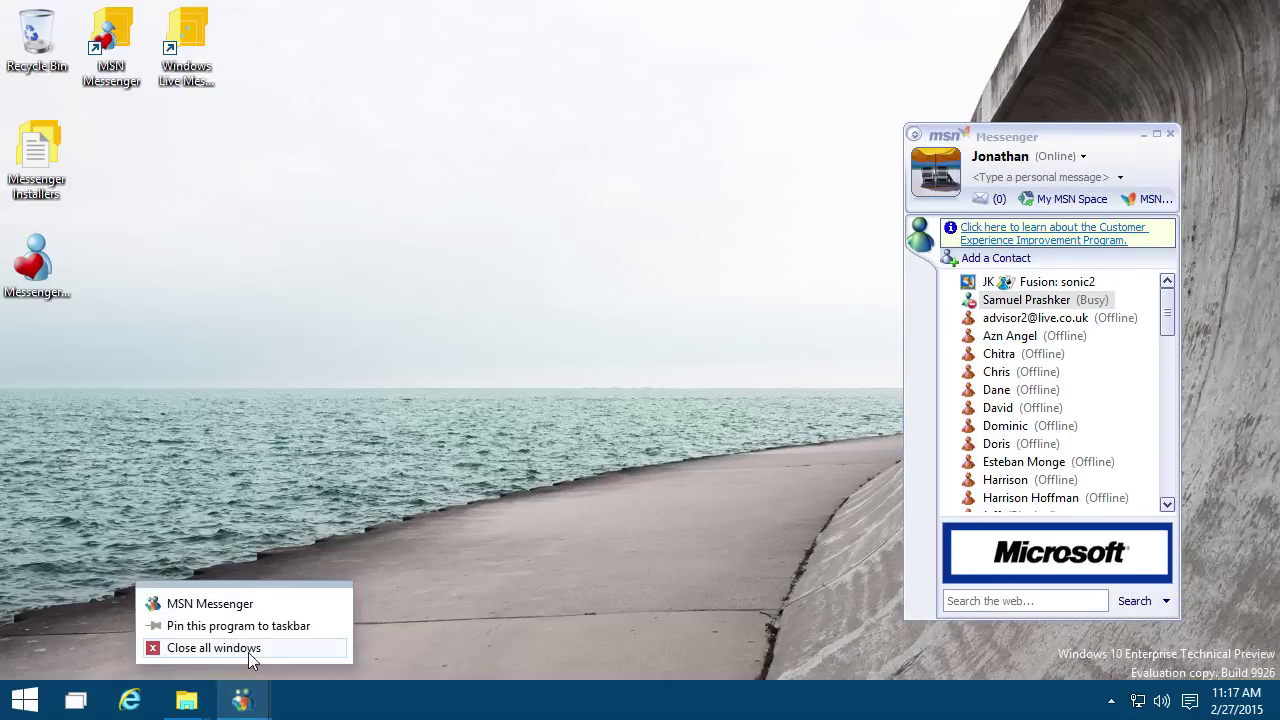
left_click(248, 648)
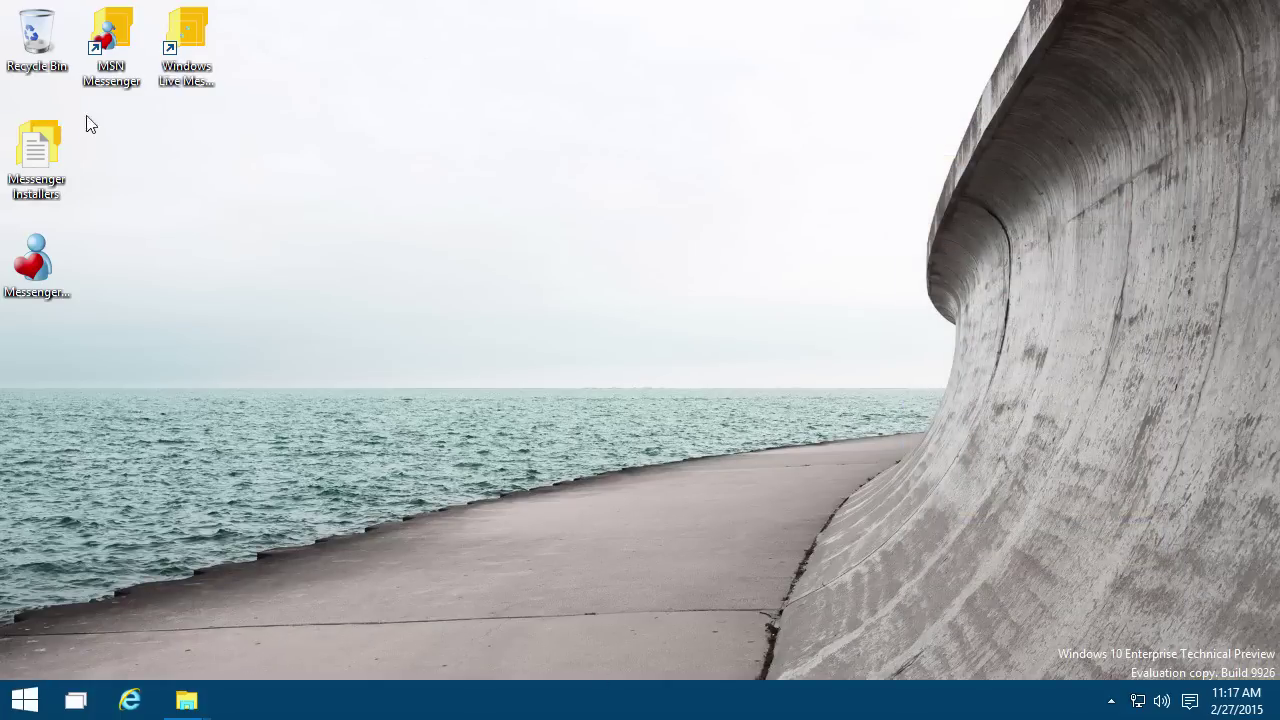
Step: Dismiss the desktop shortcut's properties and exit Messenger from the notification area
double_click(113, 50, "alt")
left_click(357, 532)
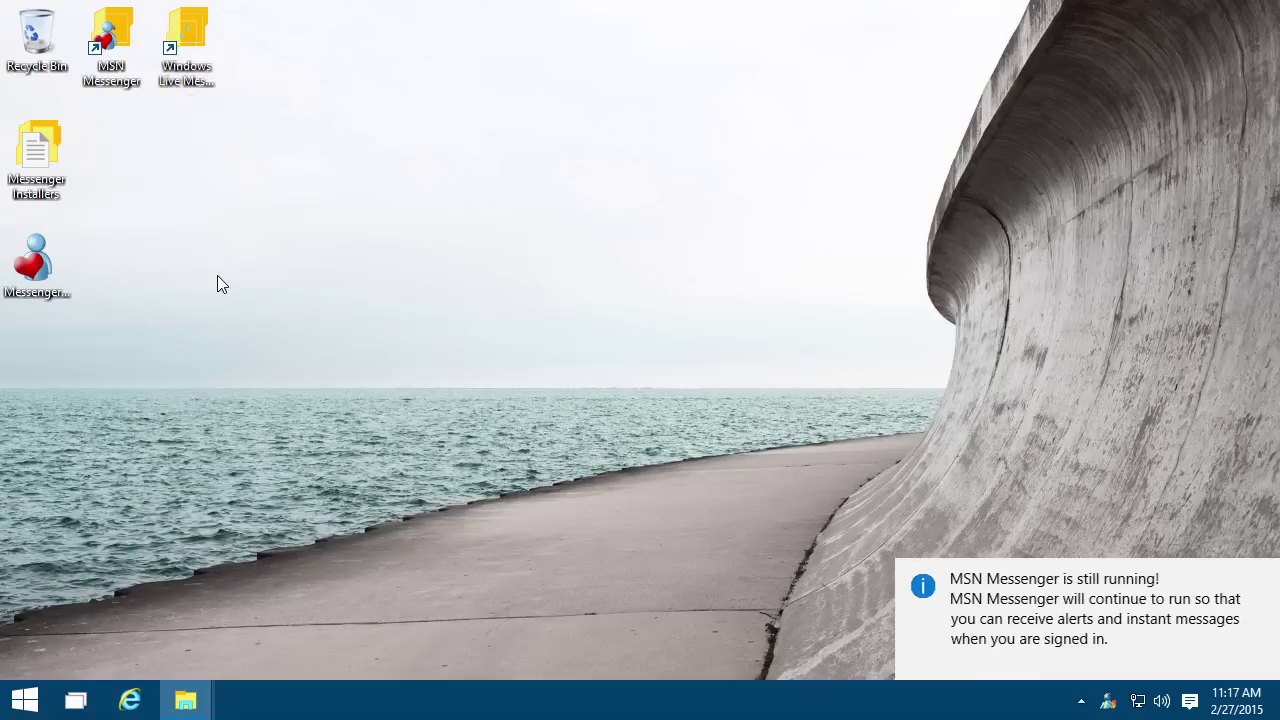
left_click(112, 35)
right_click(1108, 712)
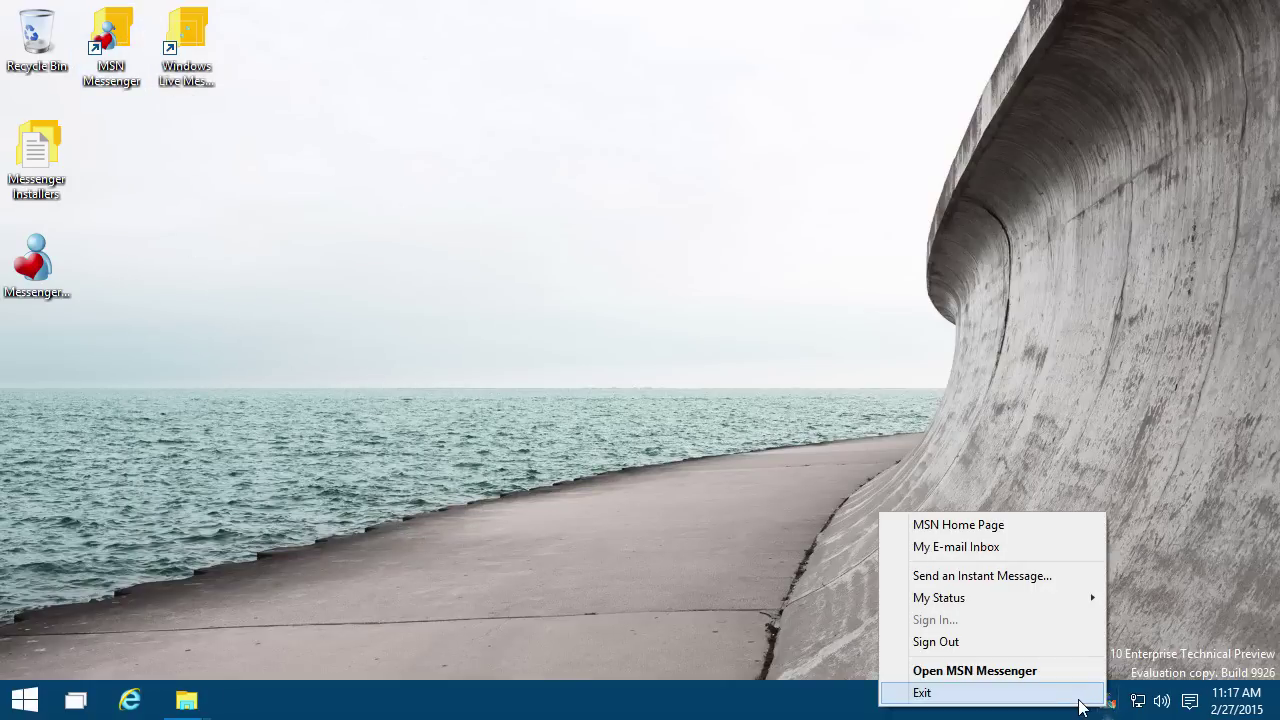
left_click(1080, 690)
Step: Launch msnmsgr_7.5.324.exe from the MSN Messenger folder and sign in with the account e-mail
double_click(120, 61)
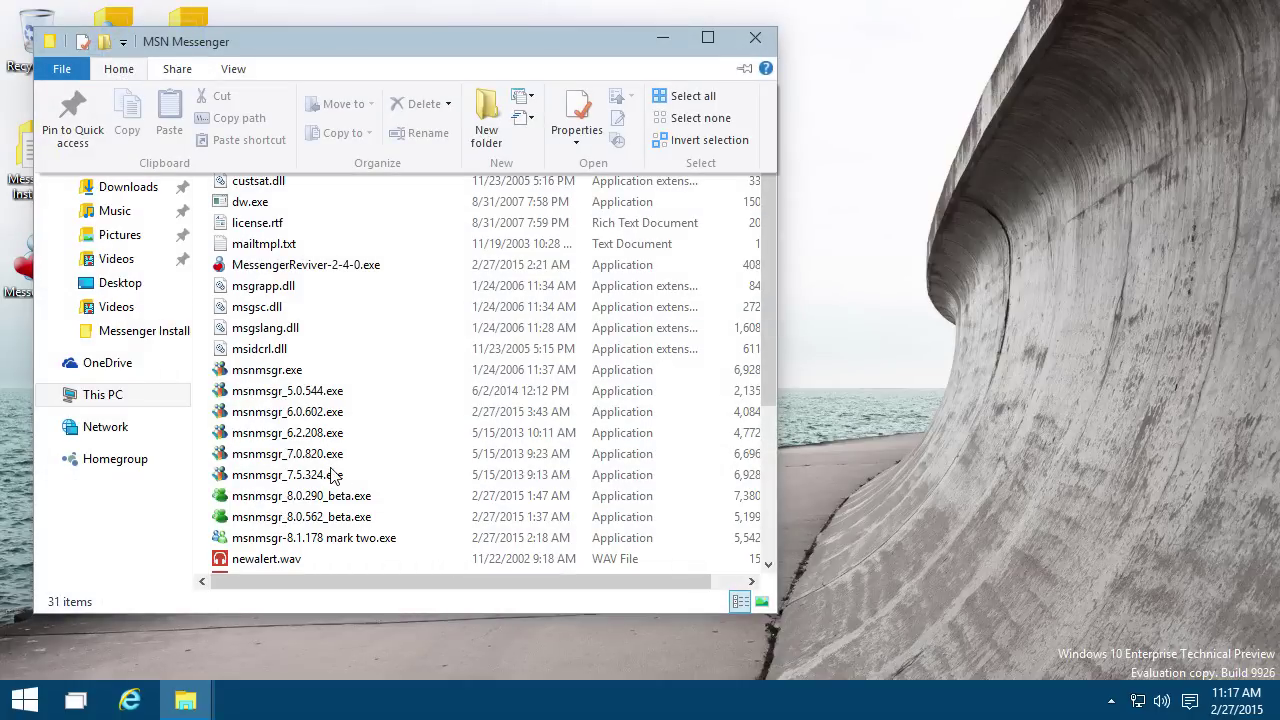
double_click(335, 475)
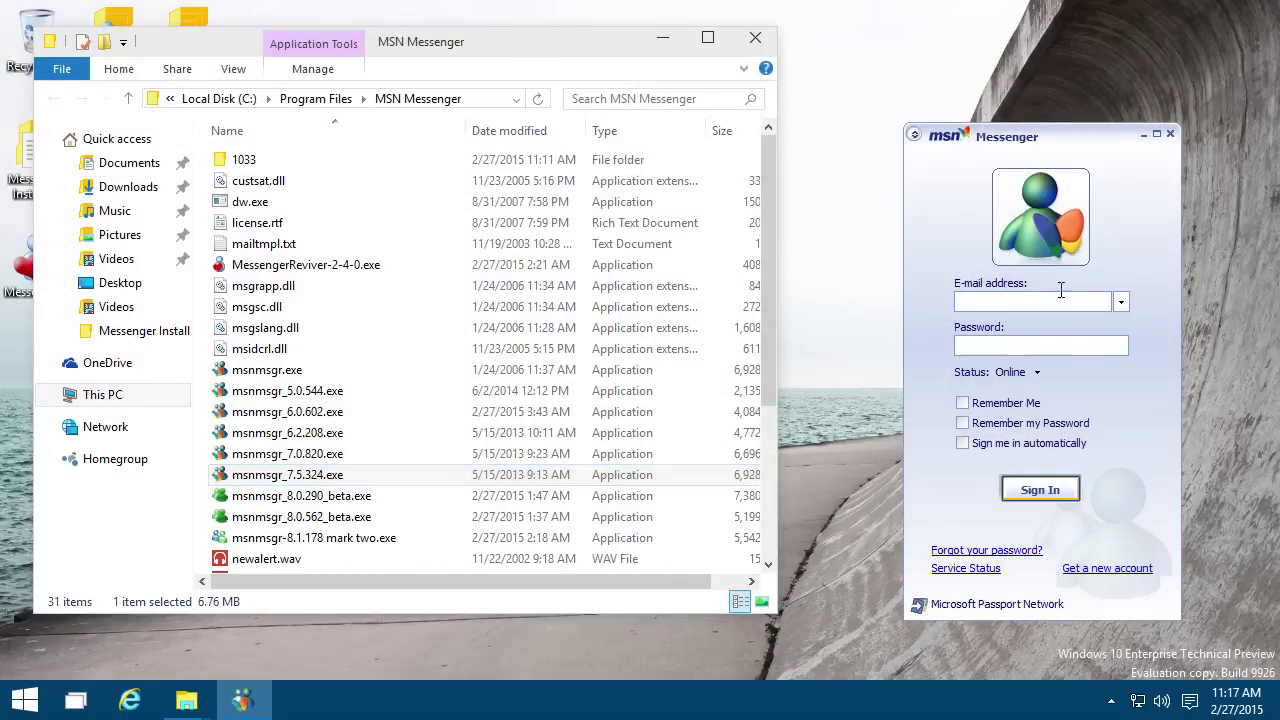
left_click(1065, 302)
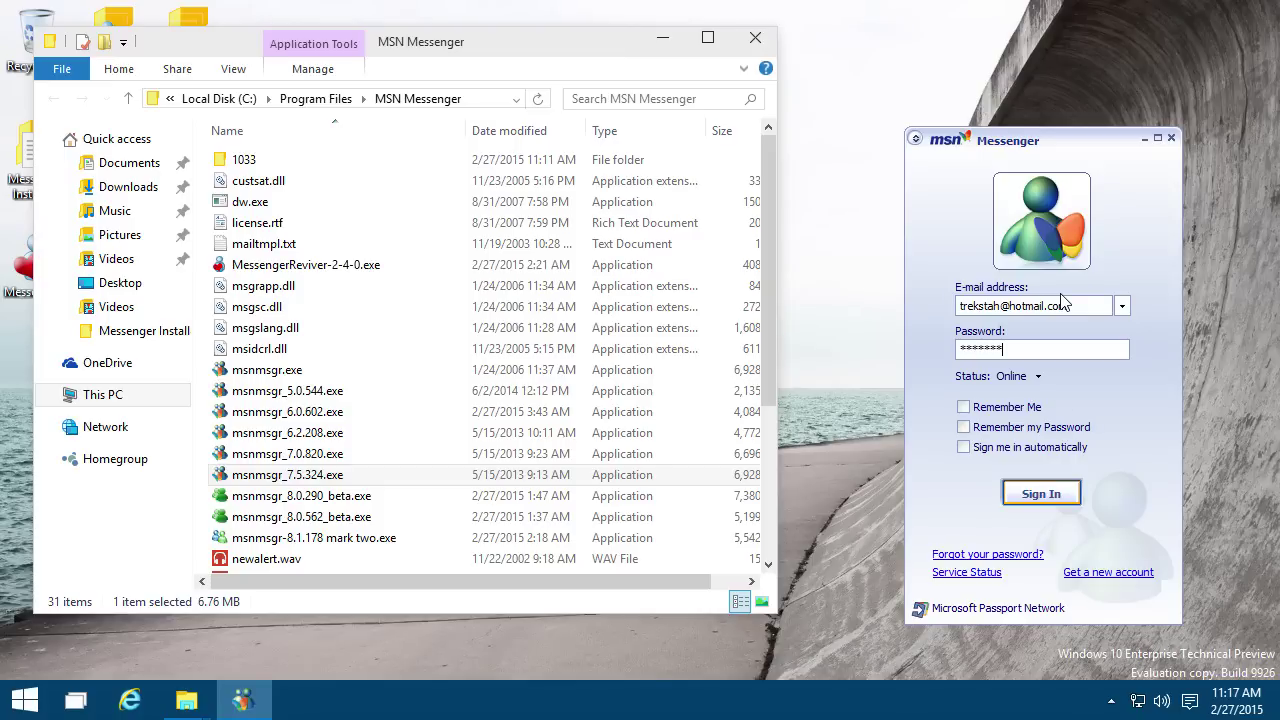
type("*")
key("Return")
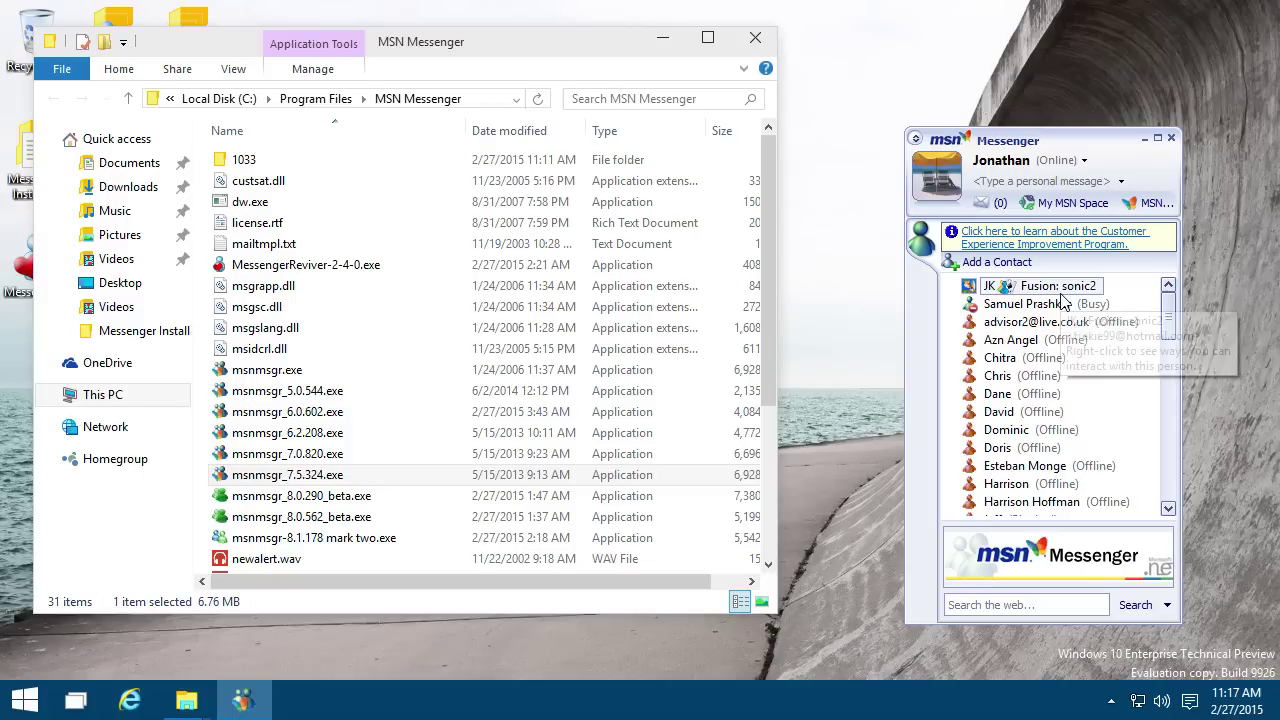
Step: Open a conversation with the top contact and show its backgrounds list
double_click(1072, 290)
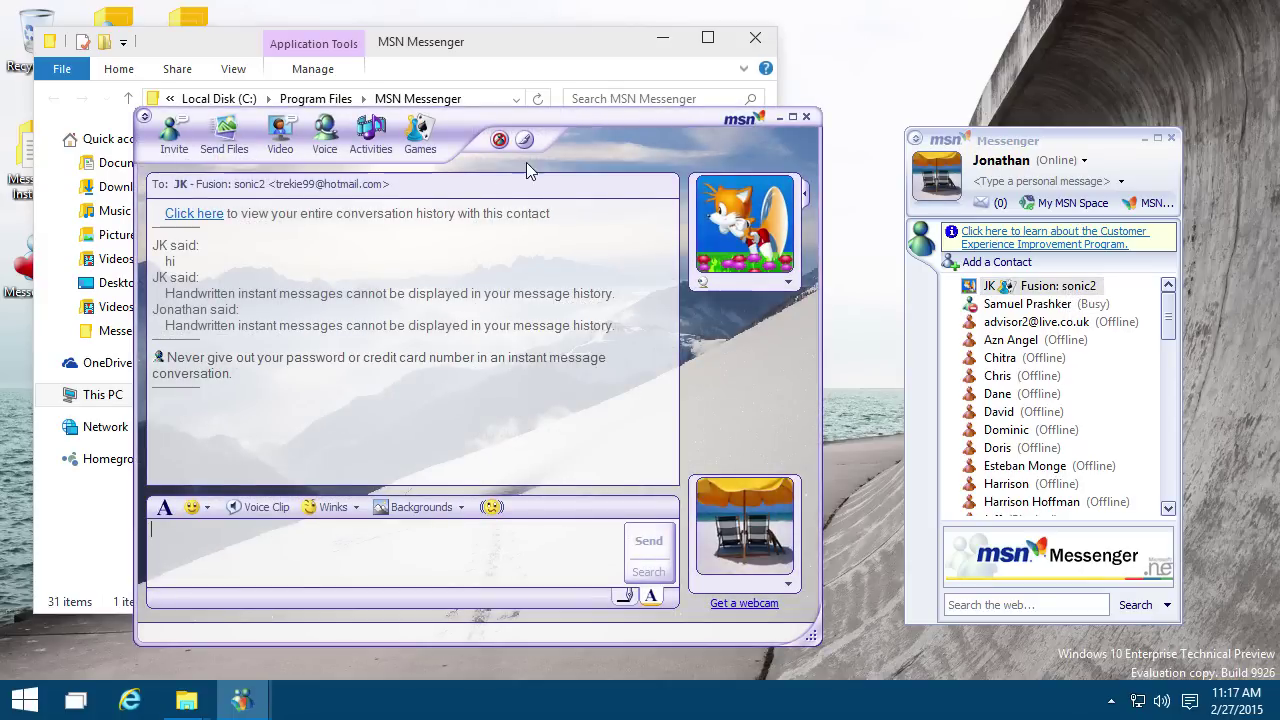
left_click_drag(566, 130, 663, 99)
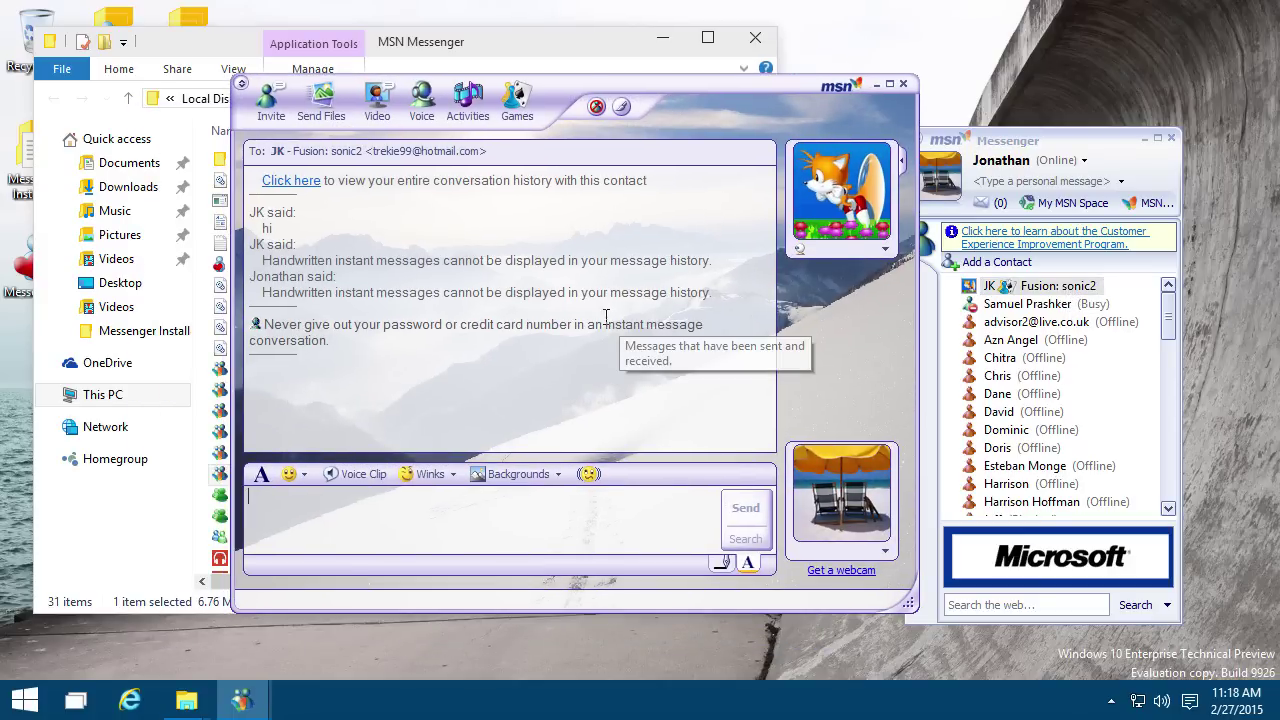
left_click(515, 474)
left_click(448, 517)
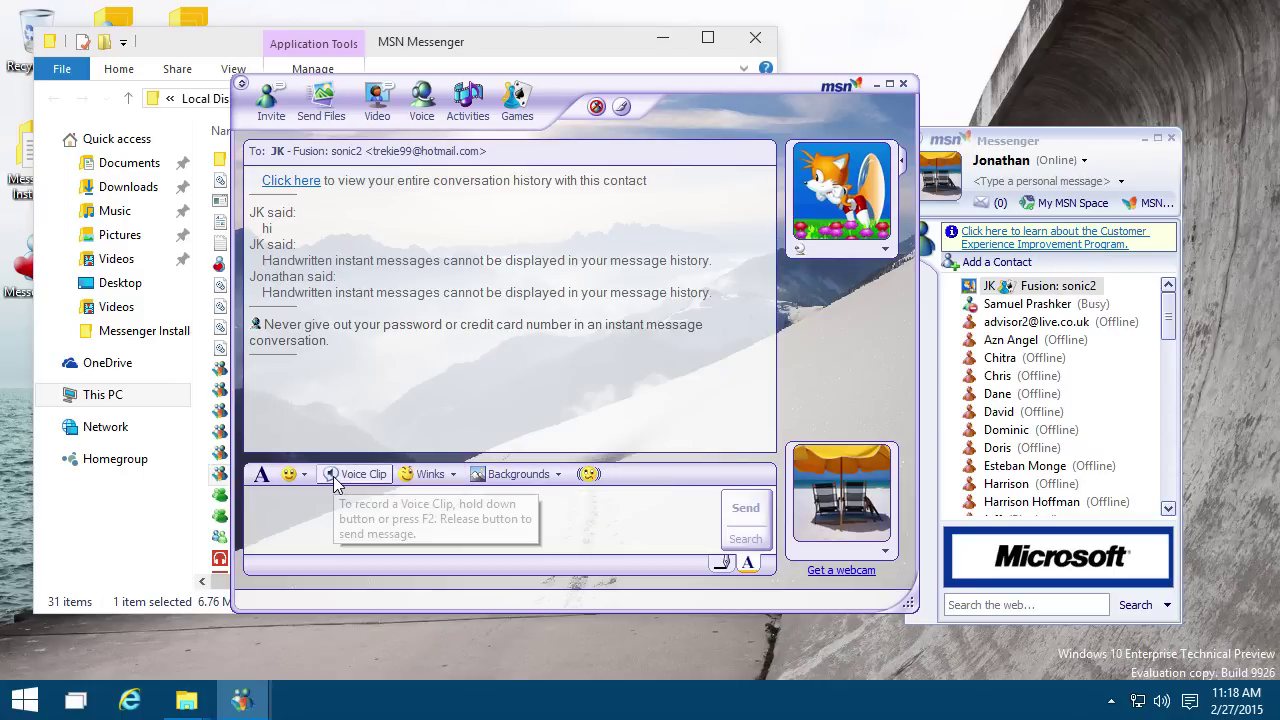
left_click(531, 478)
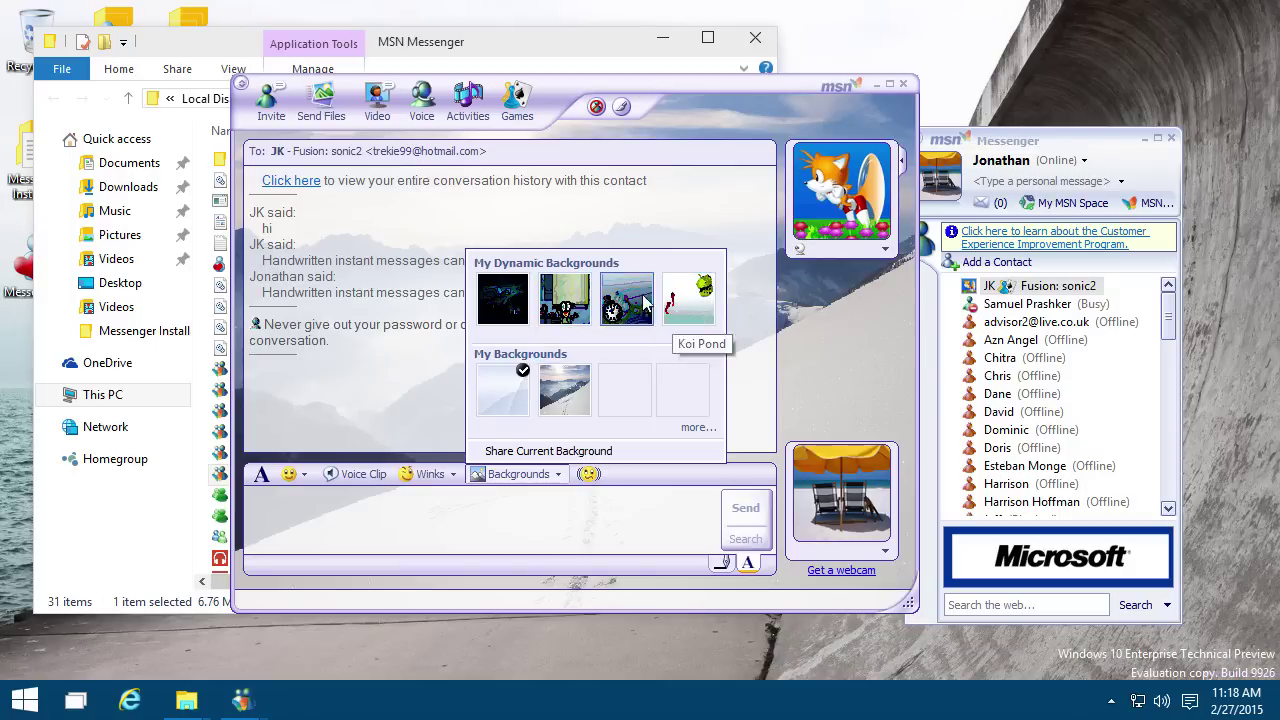
Step: Apply the Pixies dynamic background and decline automatic background sharing
left_click(503, 299)
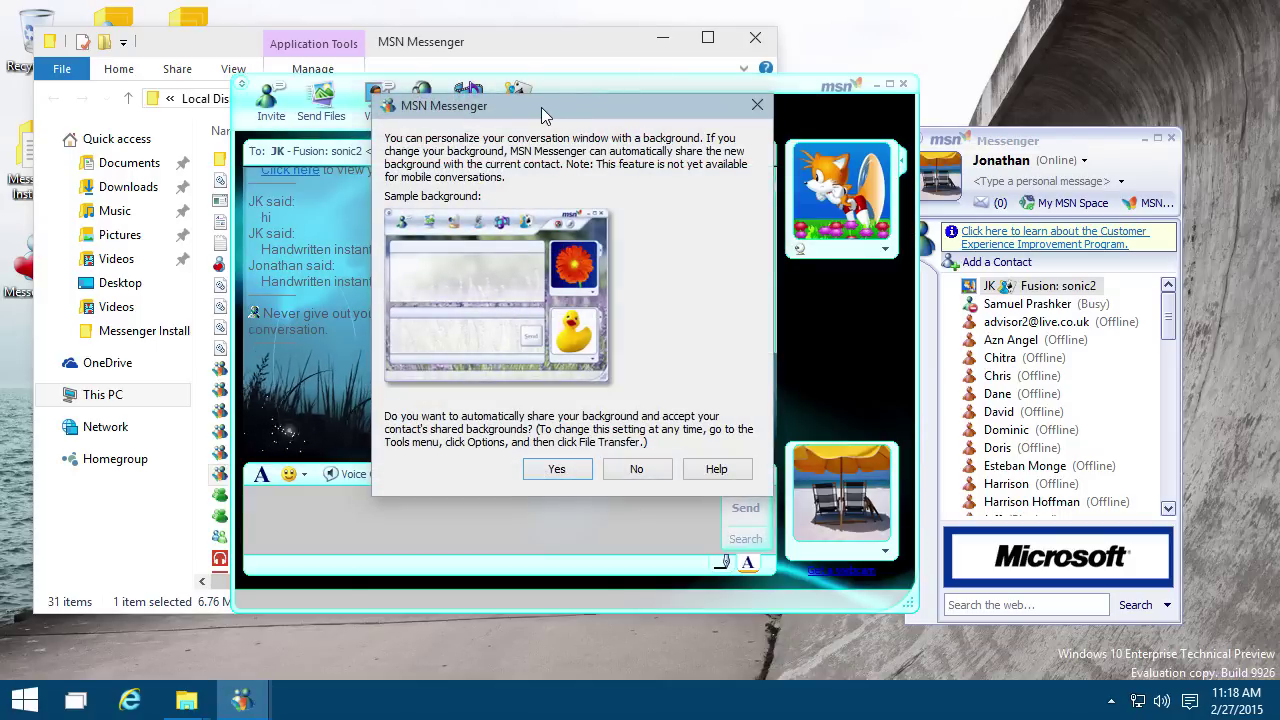
left_click_drag(546, 105, 564, 153)
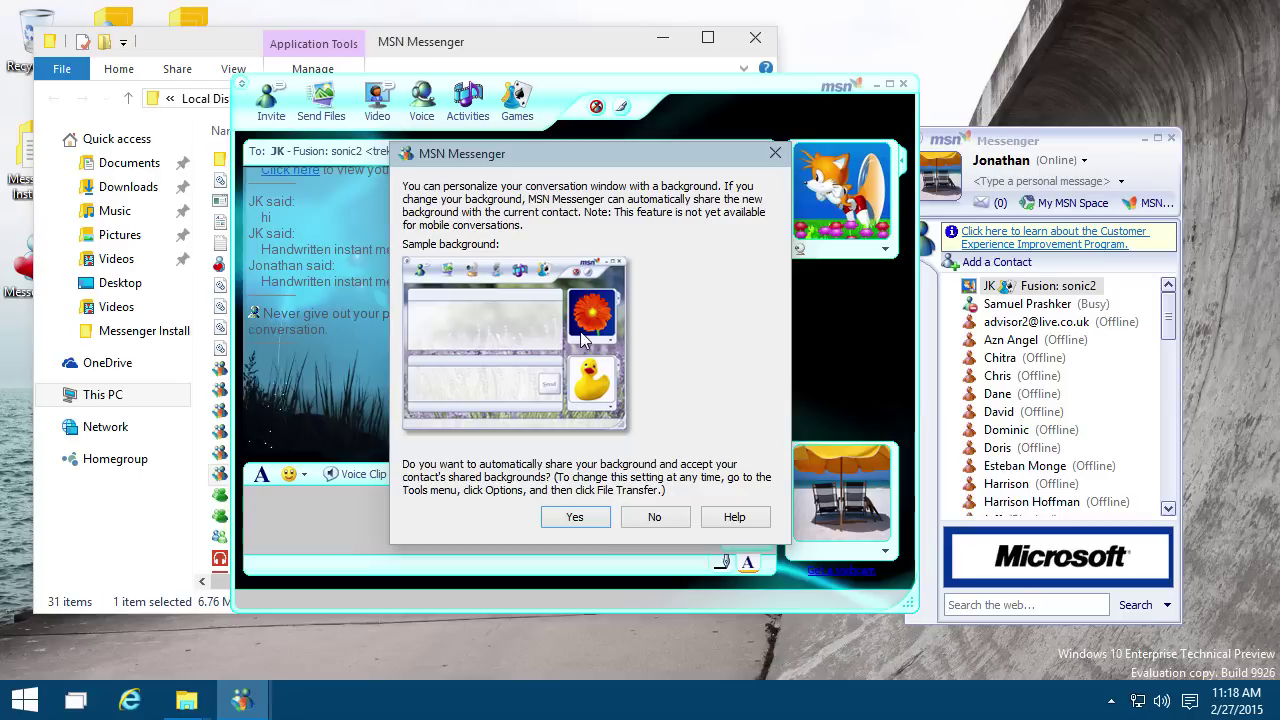
left_click(657, 517)
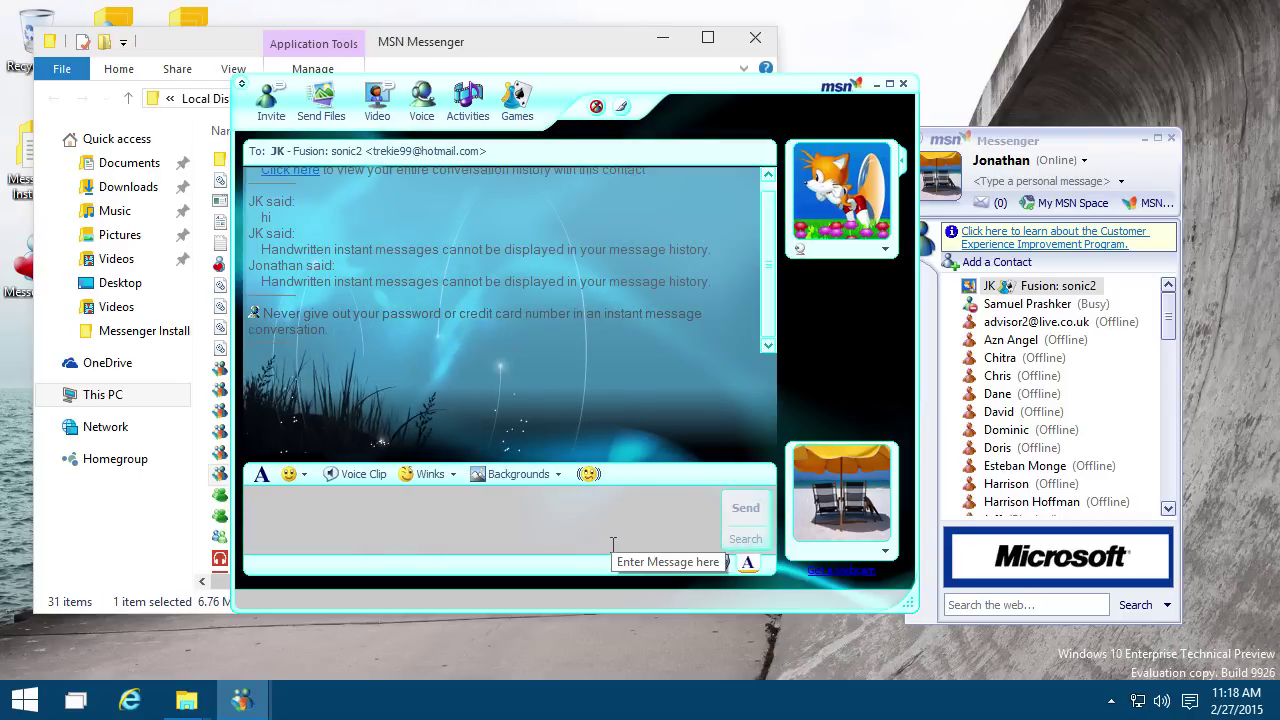
Step: Try the green chalkboard and clock backgrounds, finishing on the lily-pad pond background
left_click(519, 480)
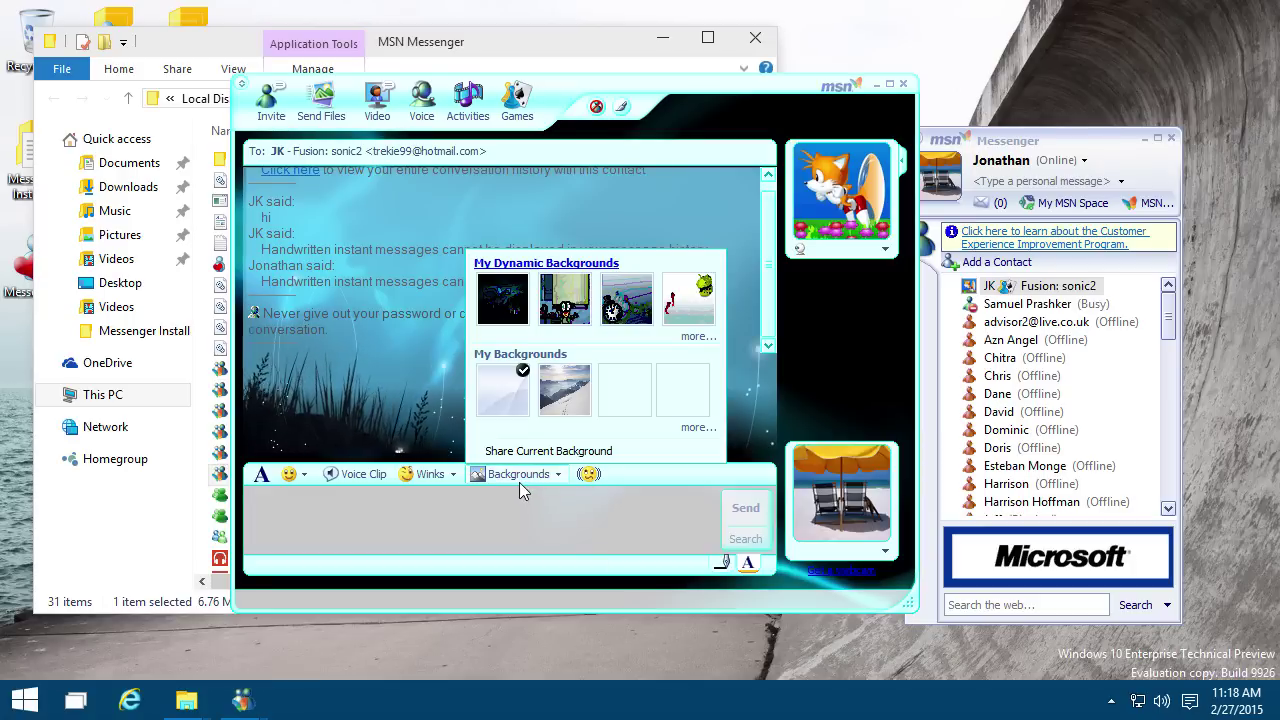
left_click(566, 300)
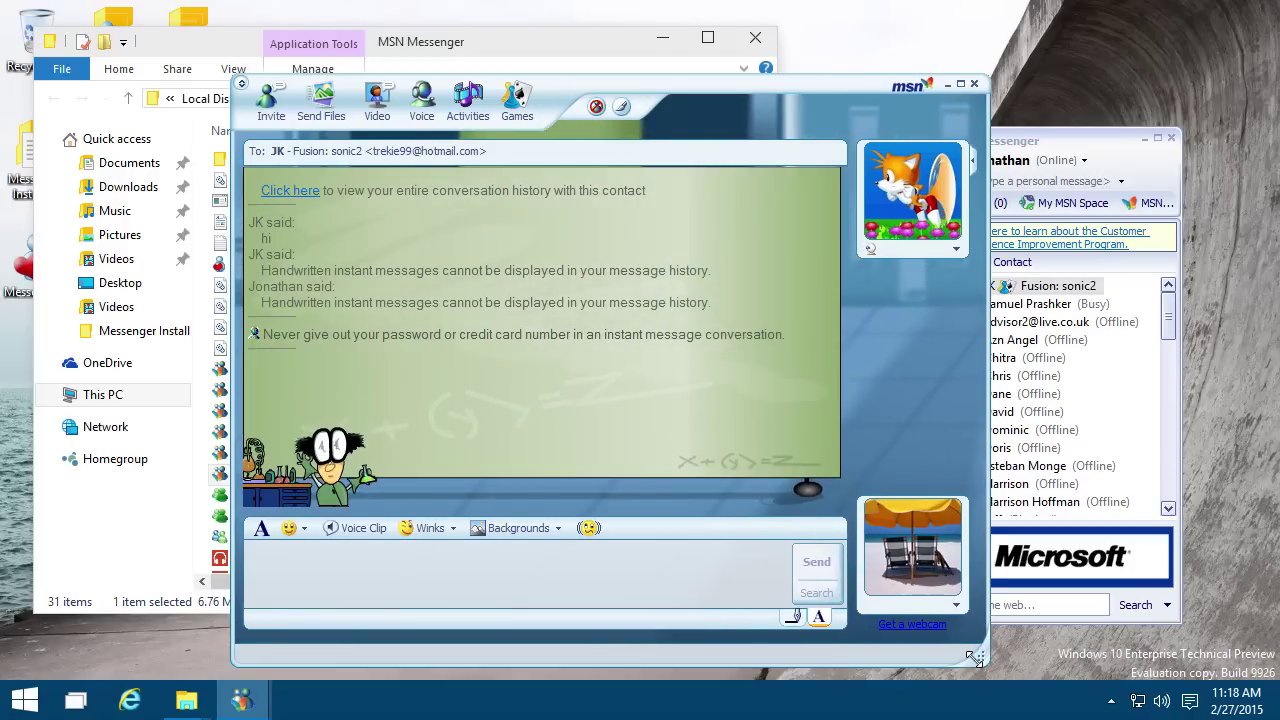
left_click(525, 520)
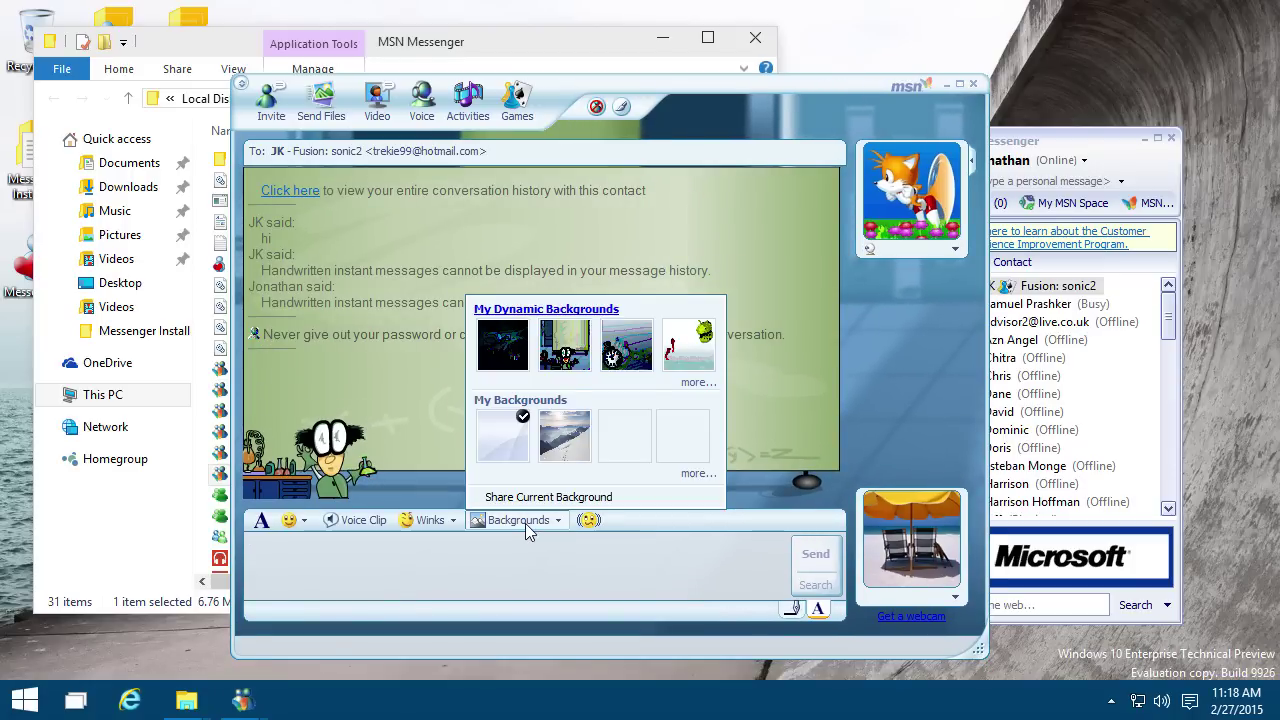
left_click(627, 347)
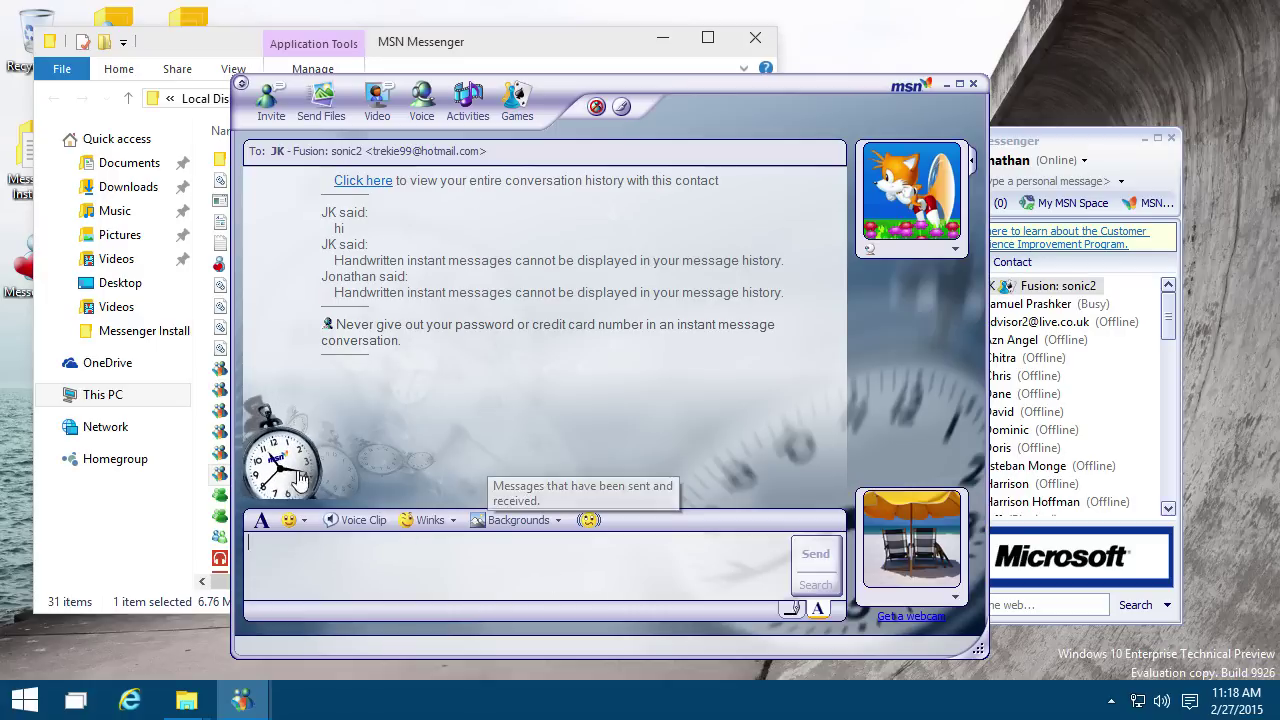
left_click(550, 520)
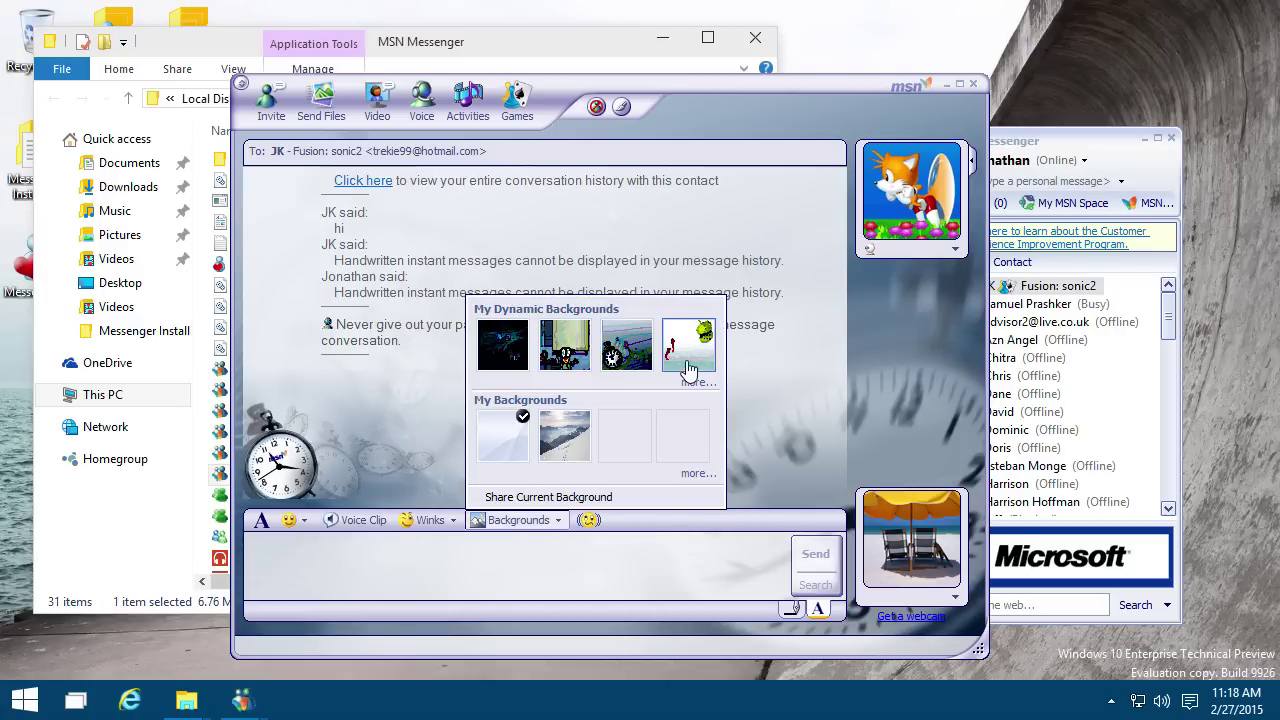
left_click(688, 350)
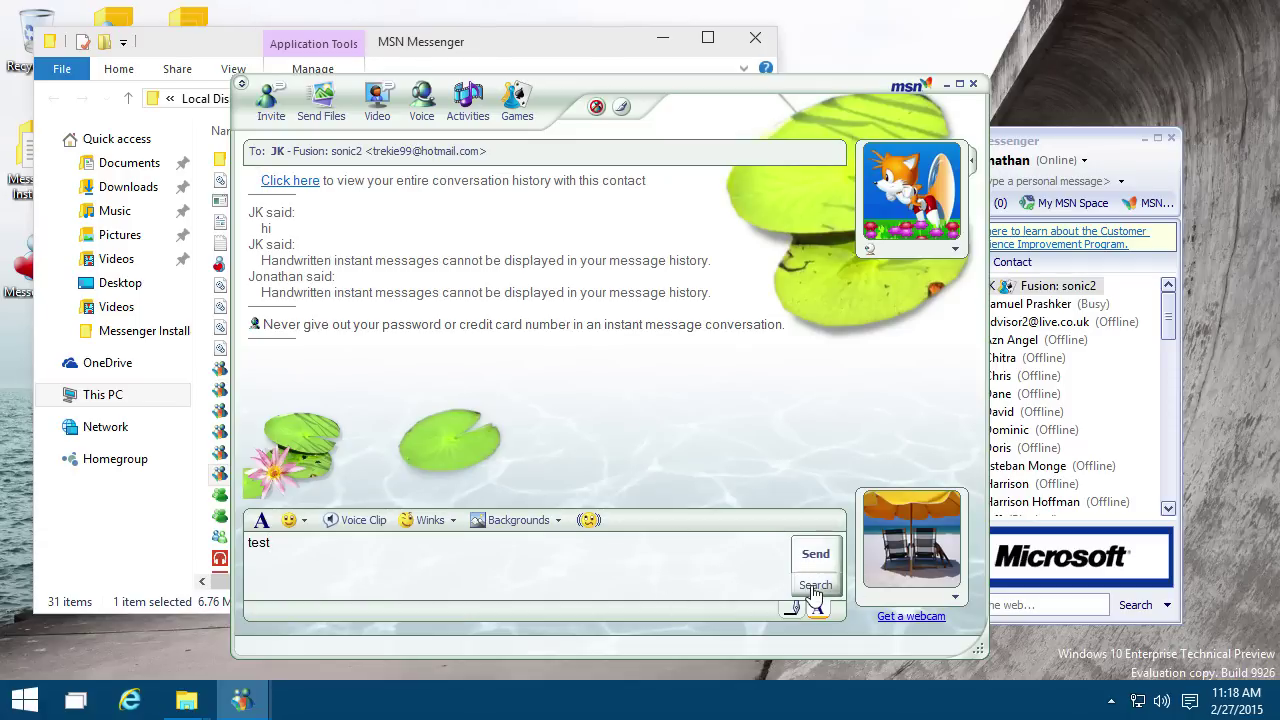
Step: Run a shared web search for 'test', toggle handwriting input, then send the contact a nudge
left_click(813, 586)
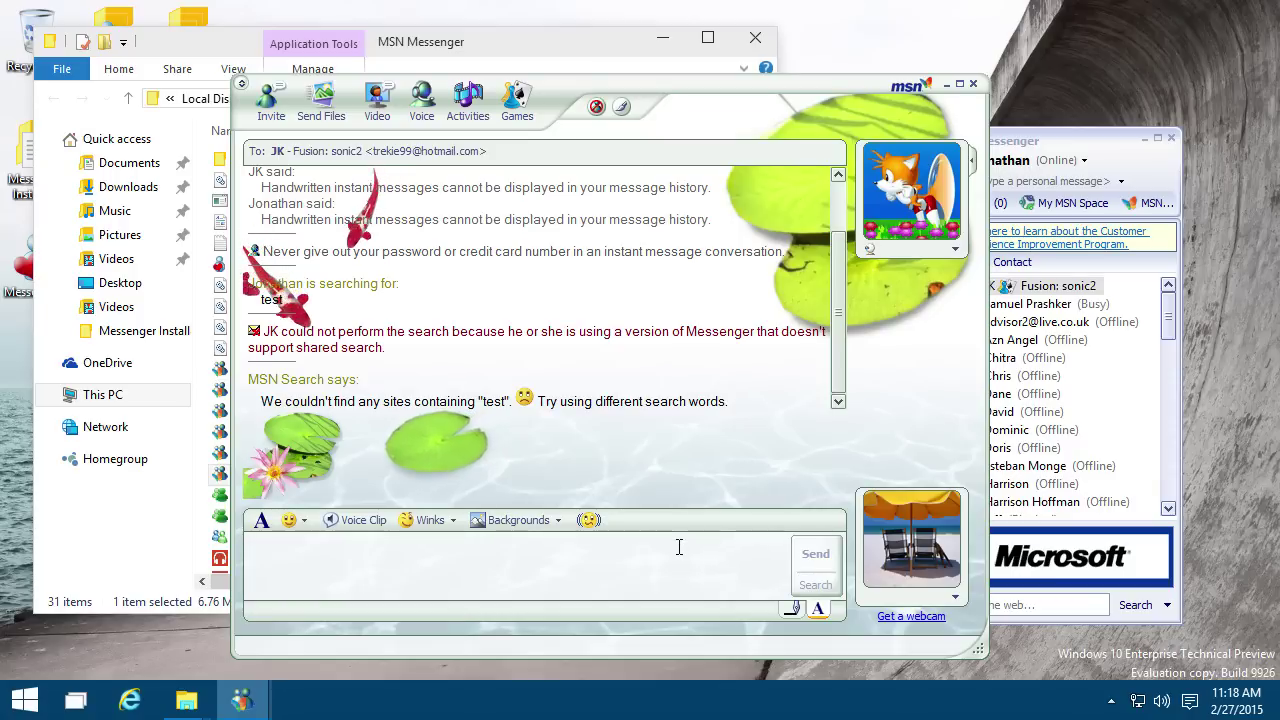
left_click(795, 611)
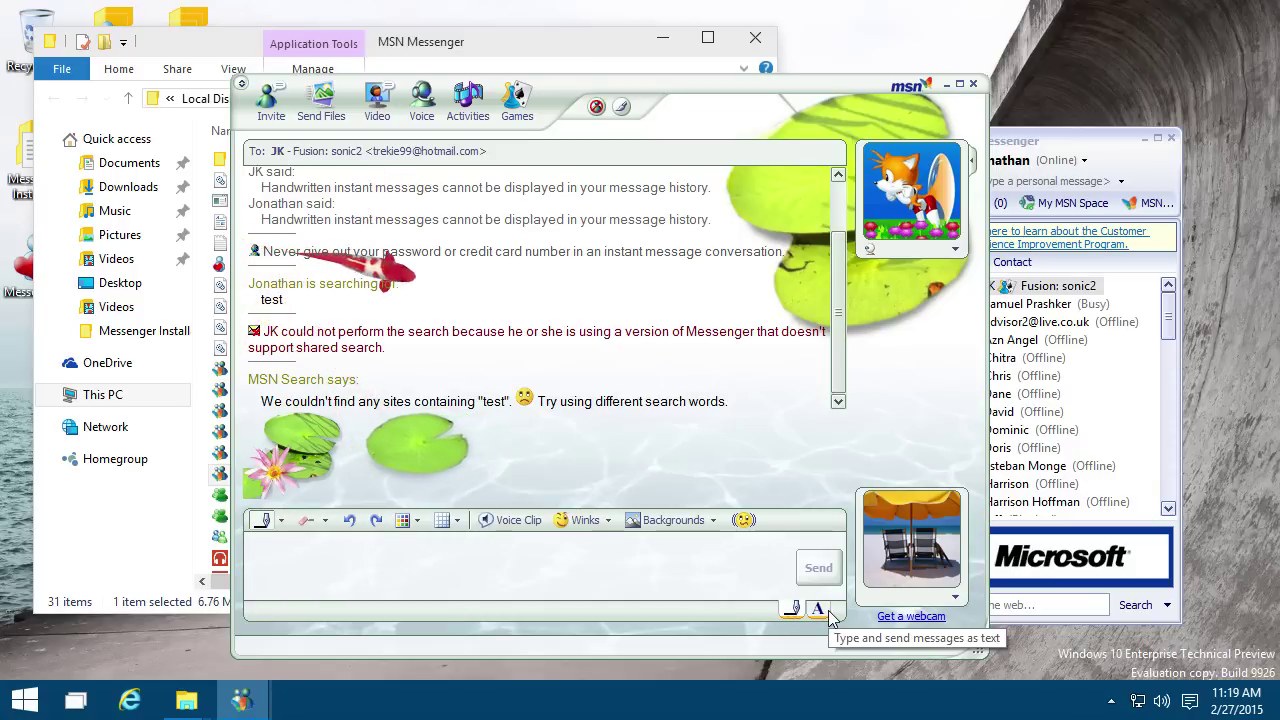
left_click(818, 609)
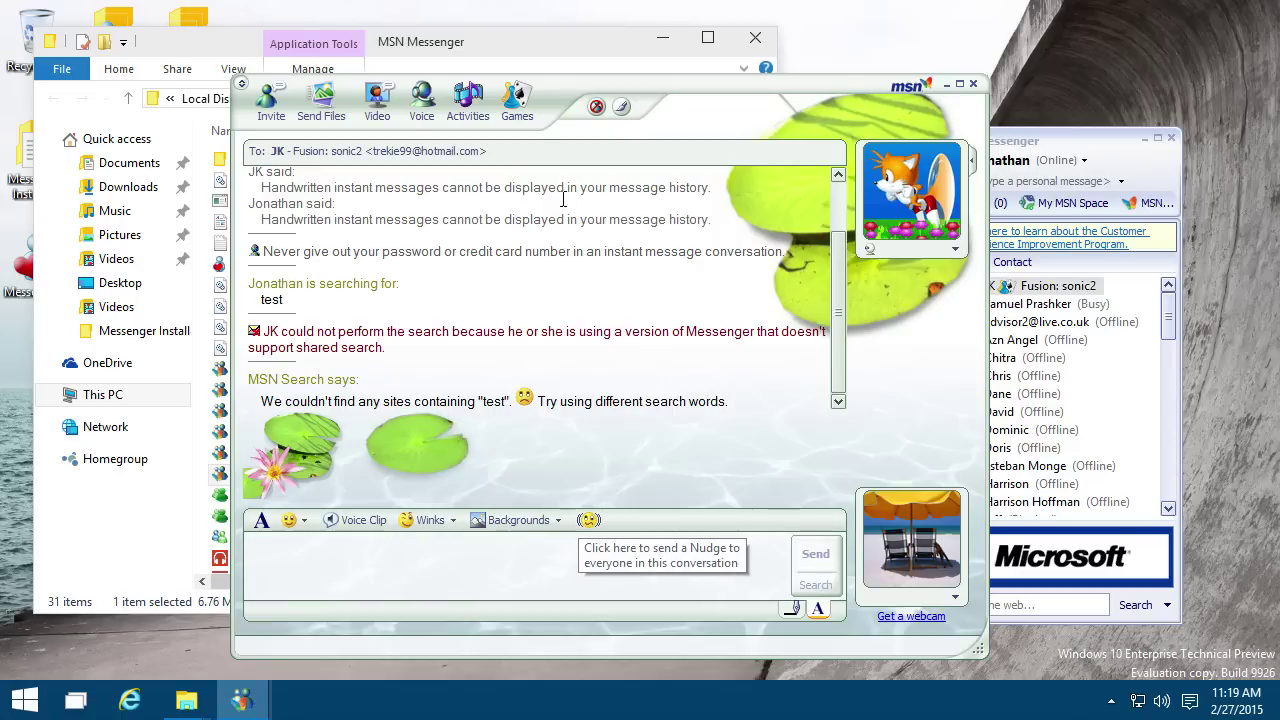
left_click_drag(739, 104, 745, 82)
left_click(598, 498)
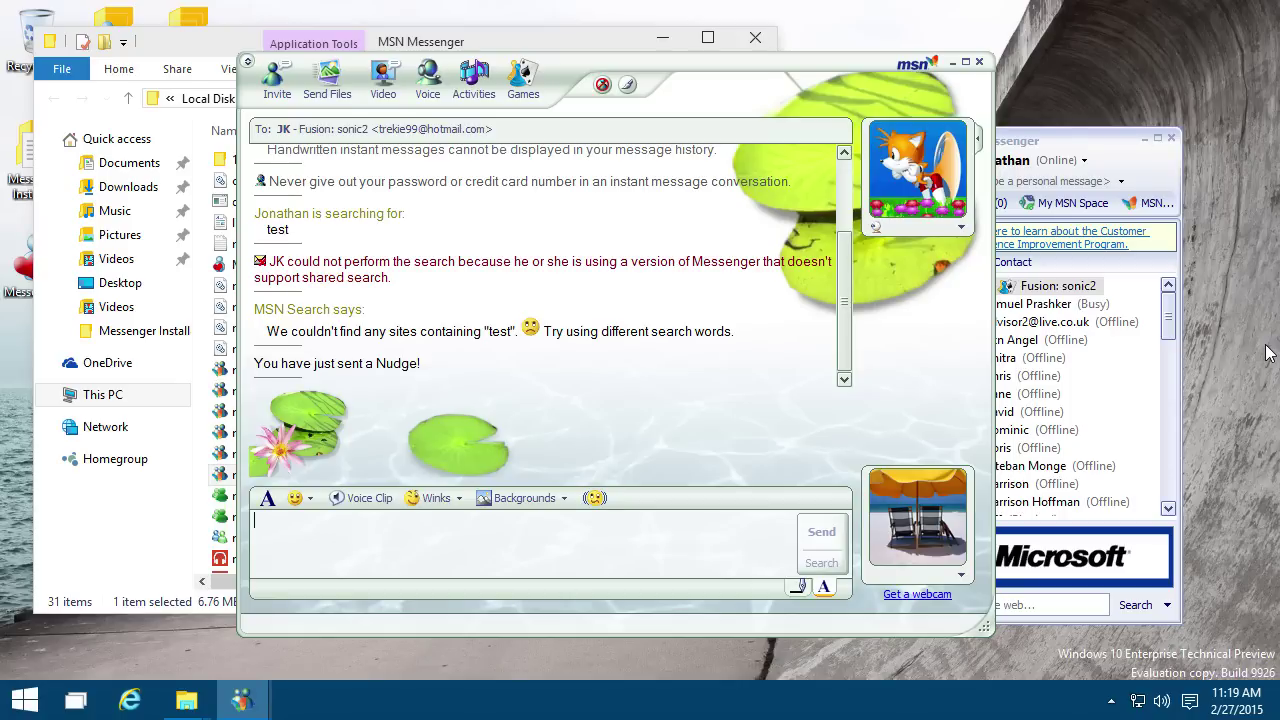
Step: Check the version in Help > About MSN Messenger and close it
left_click(1066, 147)
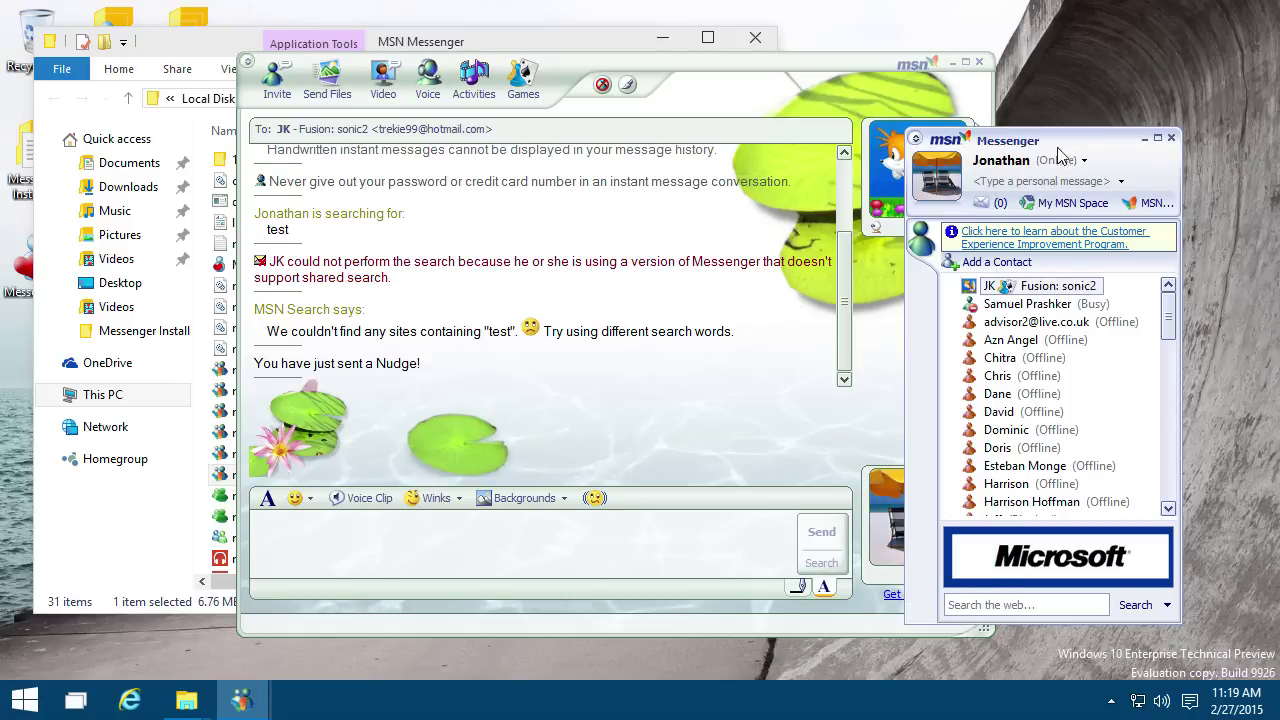
left_click(1071, 109)
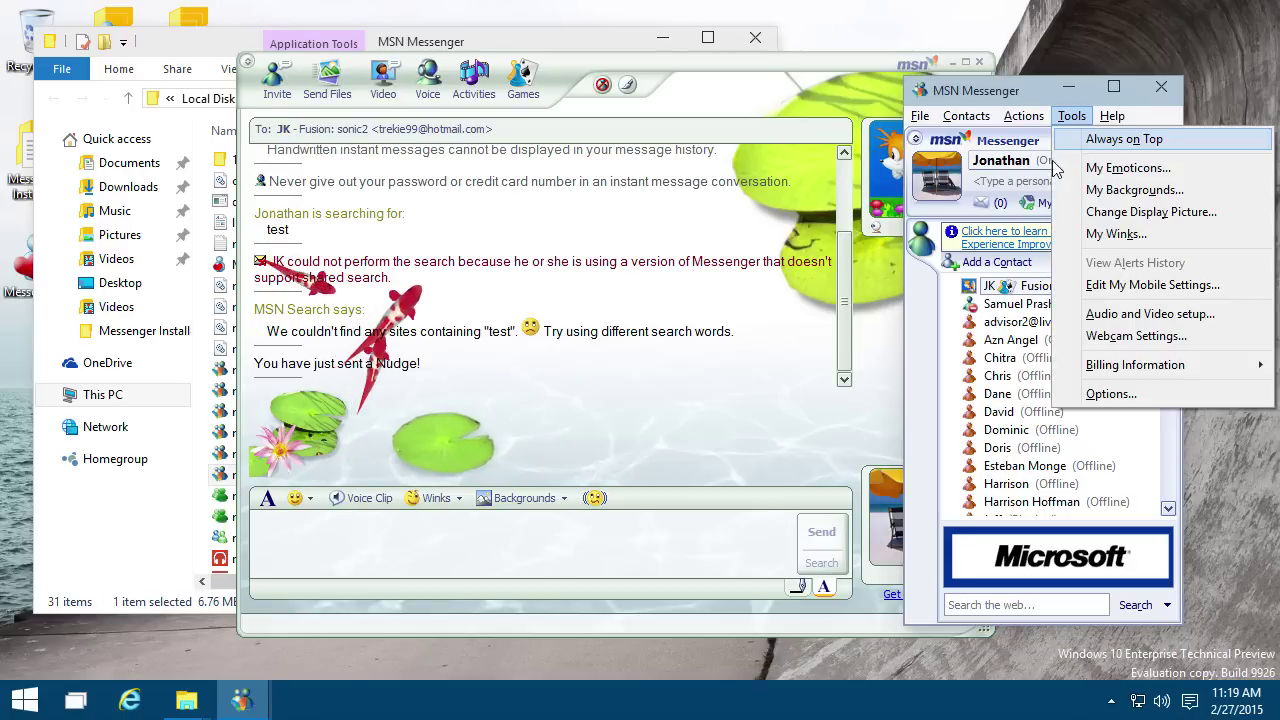
left_click(1088, 337)
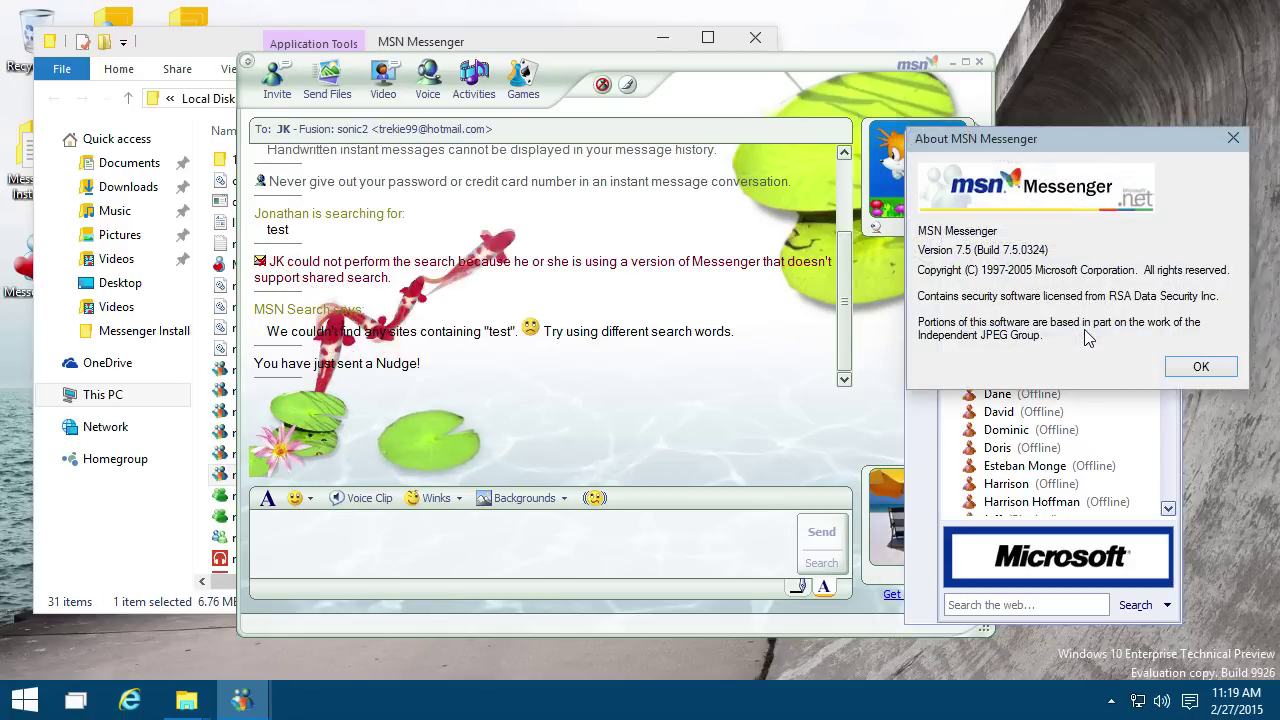
key("Return")
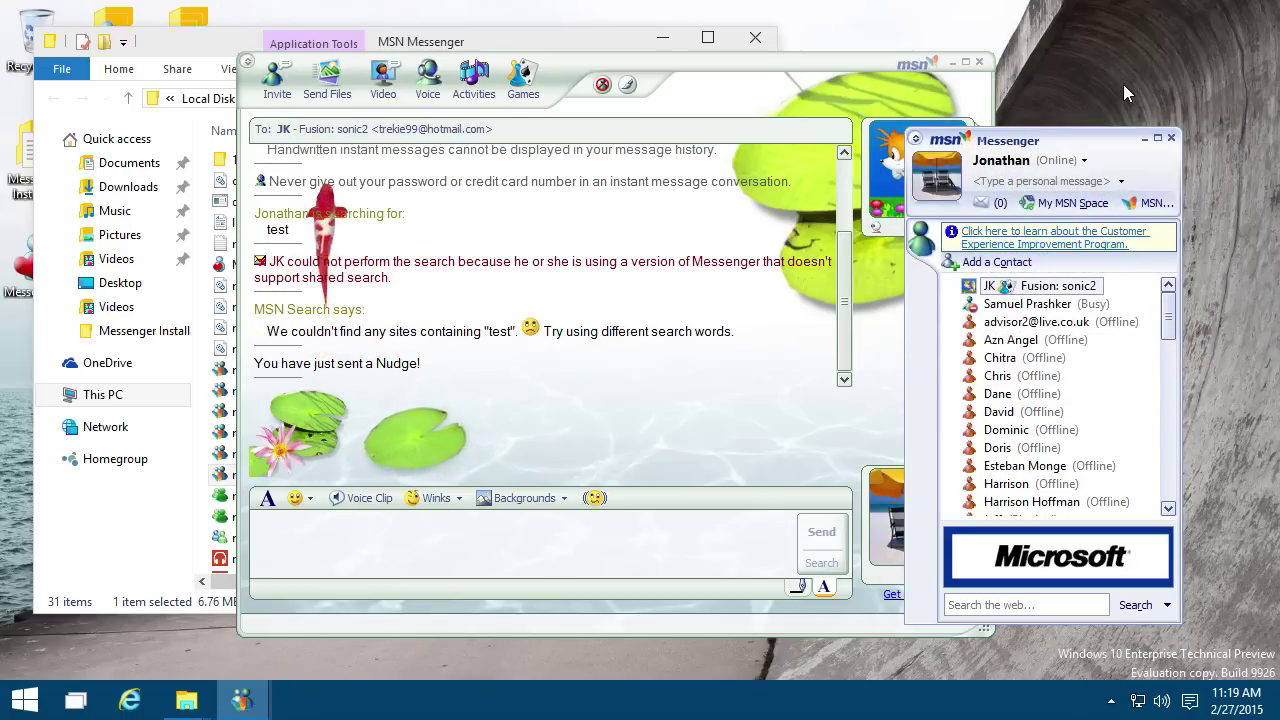
Step: Move the contact list window higher and show the hidden notification-area icons
left_click(1123, 84)
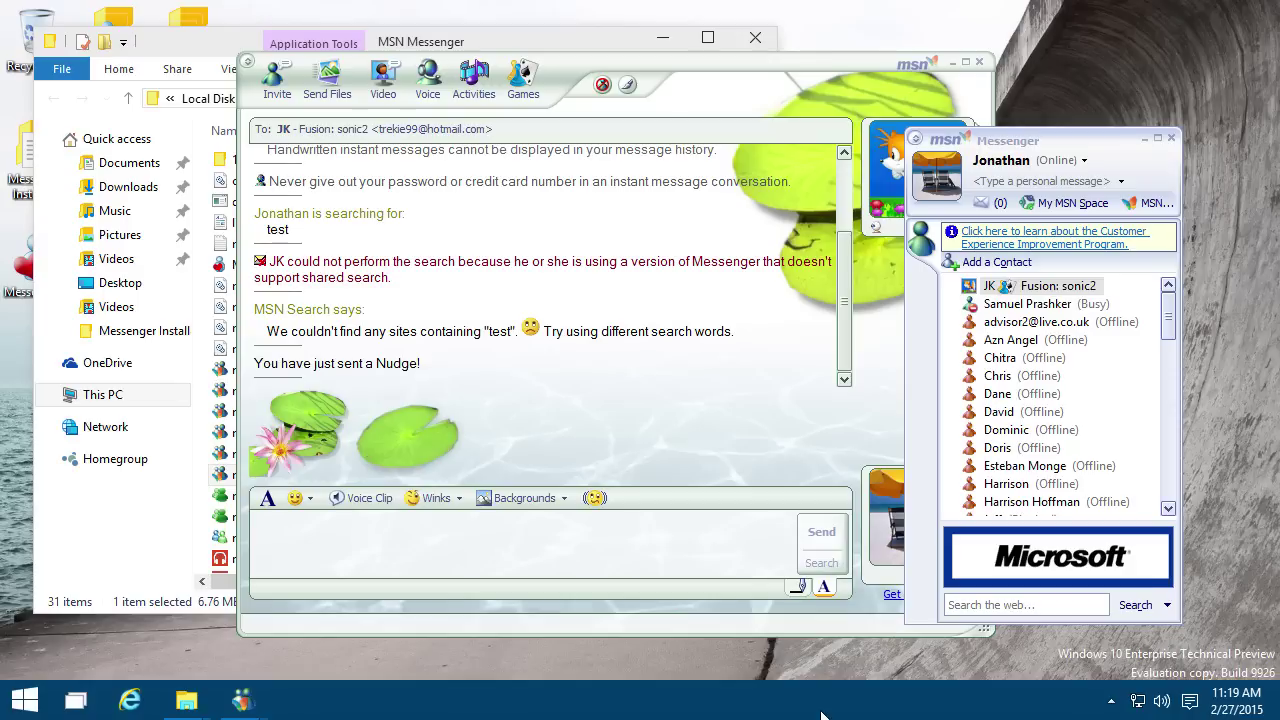
mouse_move(1254, 708)
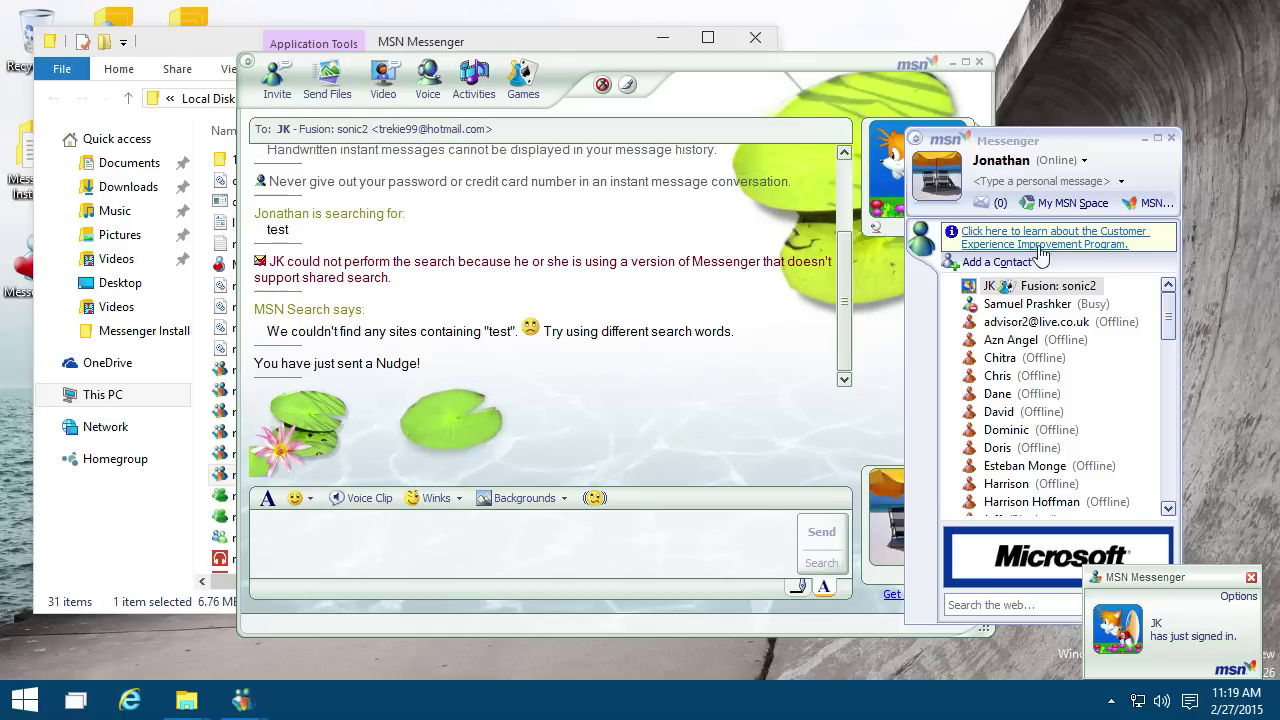
left_click_drag(1046, 144, 1055, 63)
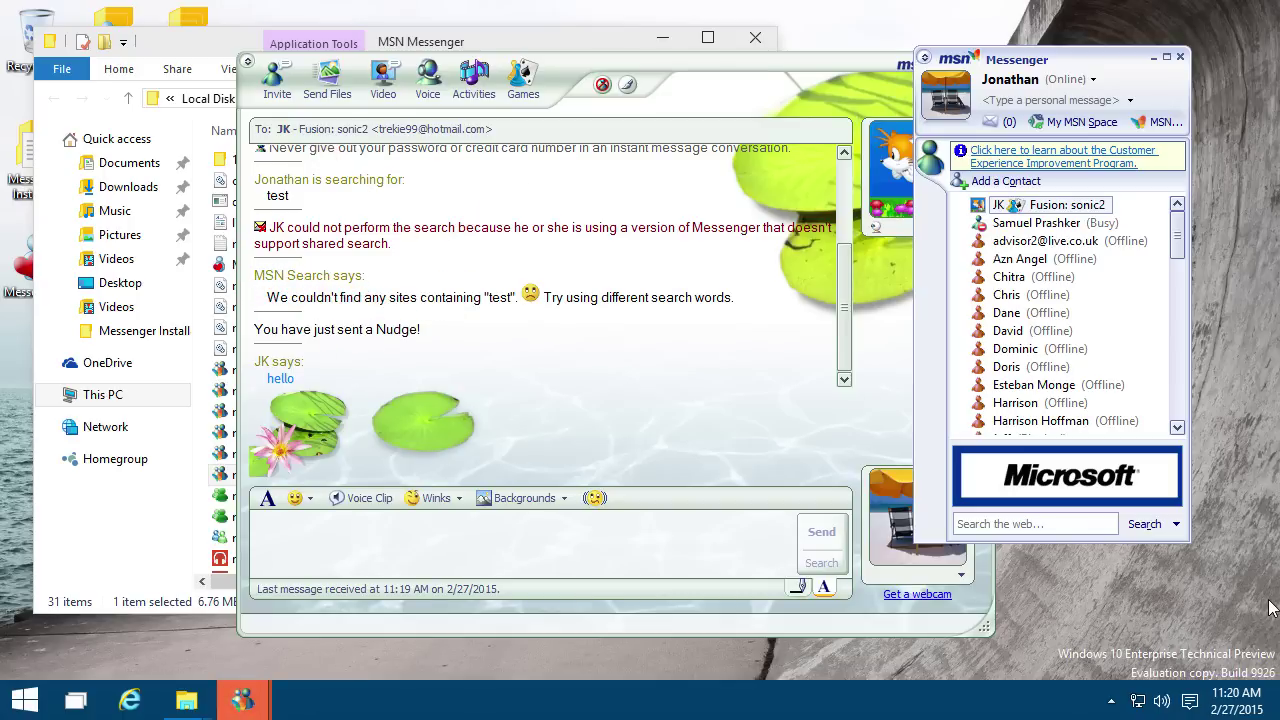
left_click(1109, 703)
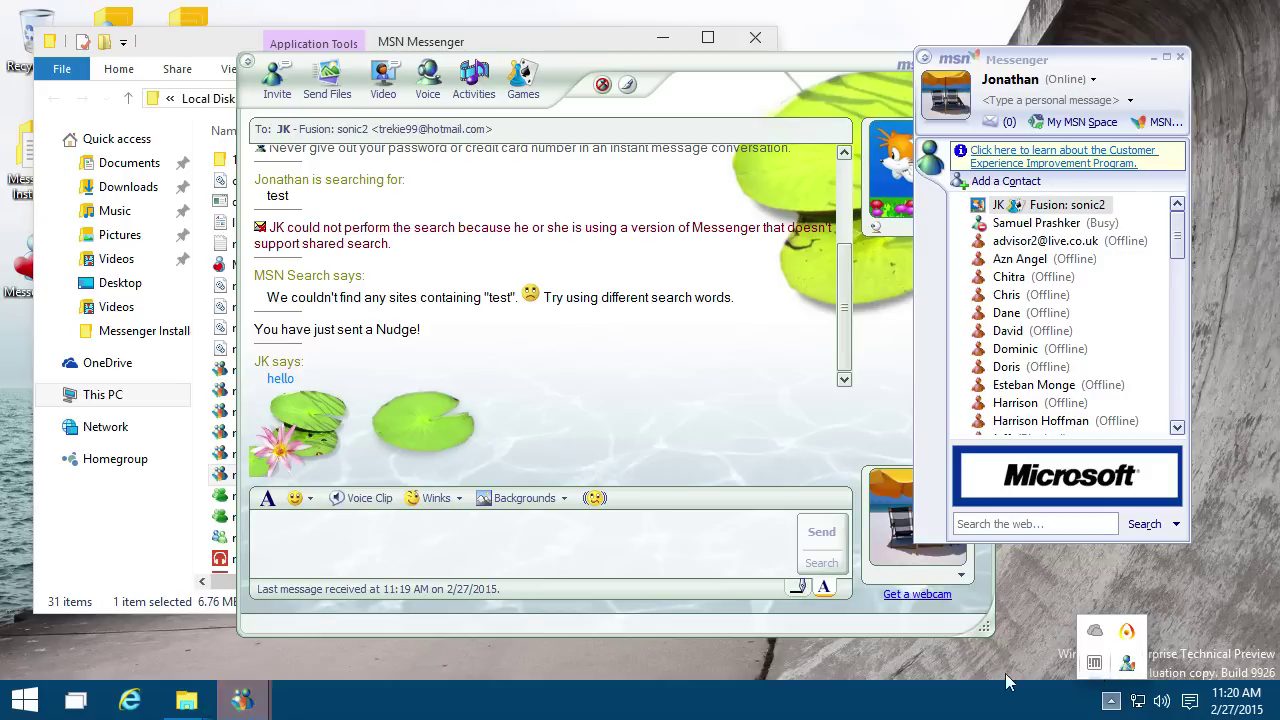
Step: Exit MSN Messenger 7.5 from the tray icon, confirming sign-out
right_click(1128, 666)
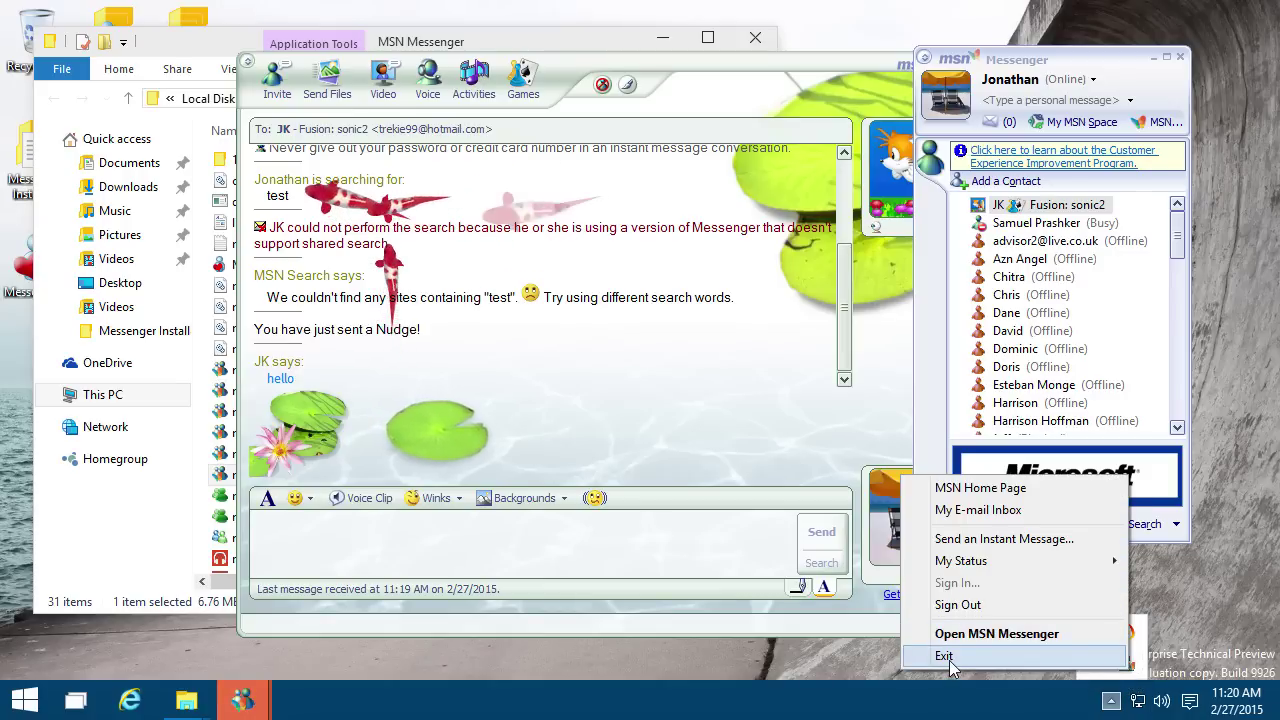
left_click(1055, 667)
left_click(714, 420)
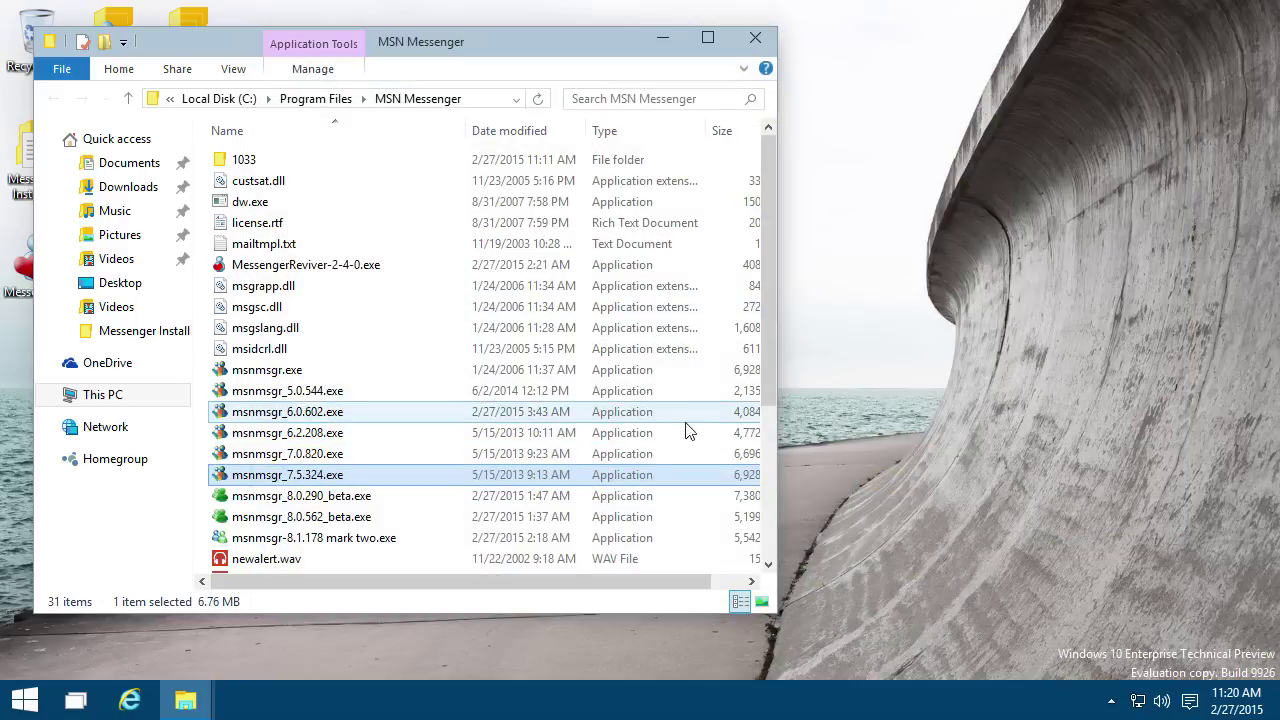
Step: Close the duplicate MSN Messenger folder window
mouse_move(184, 708)
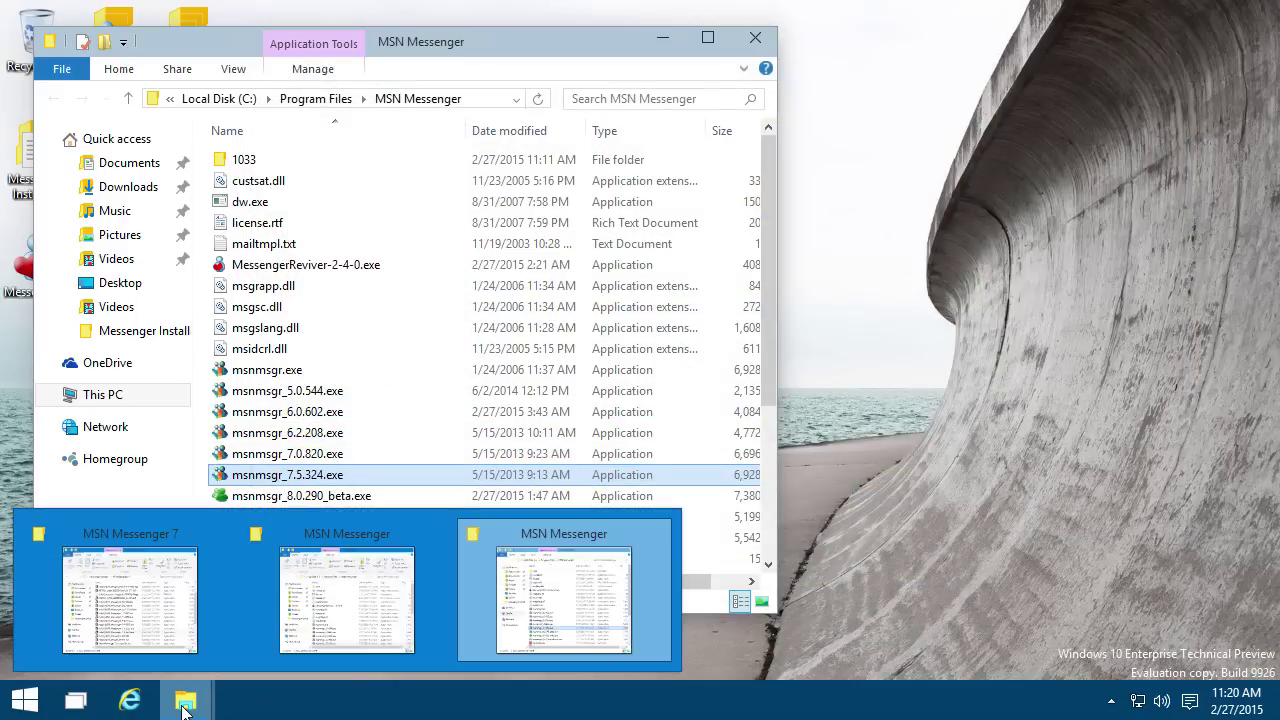
left_click(335, 622)
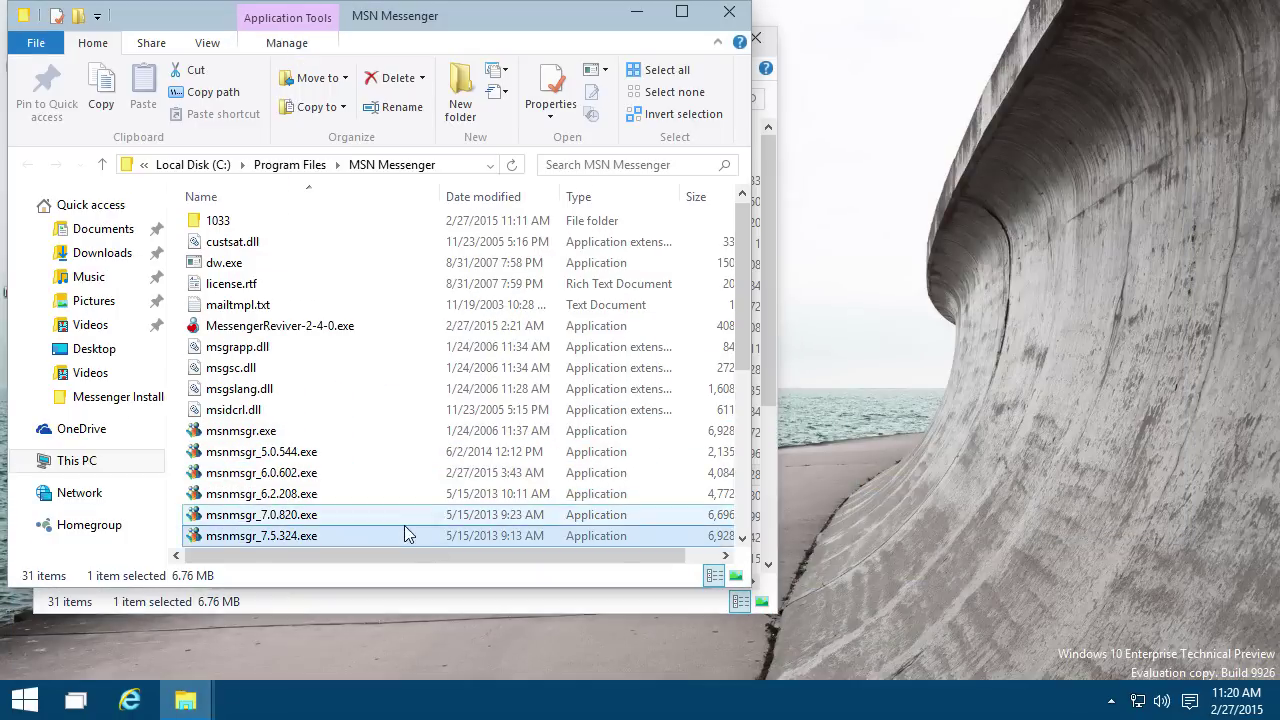
left_click_drag(431, 21, 502, 206)
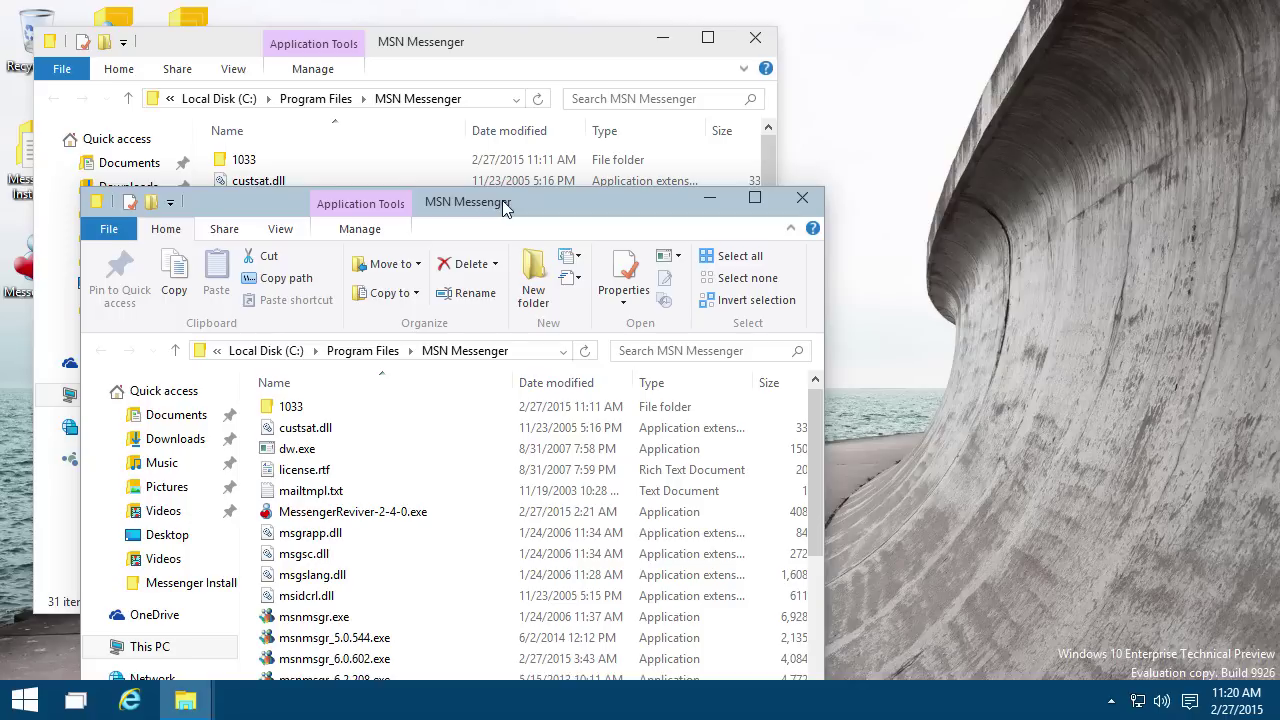
left_click(801, 200)
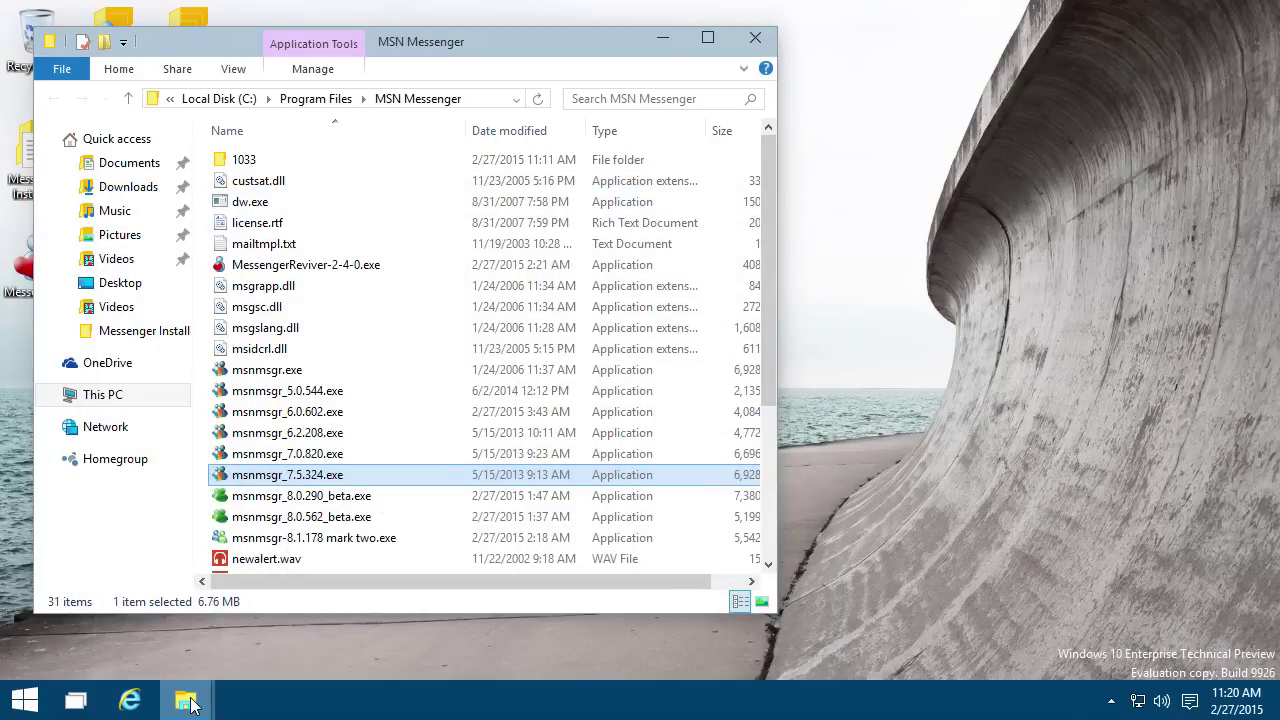
Step: Run MsnMsgs-8-0-290beta.msi from the Windows Live Messenger 8 installers folder
mouse_move(185, 702)
left_click(143, 600)
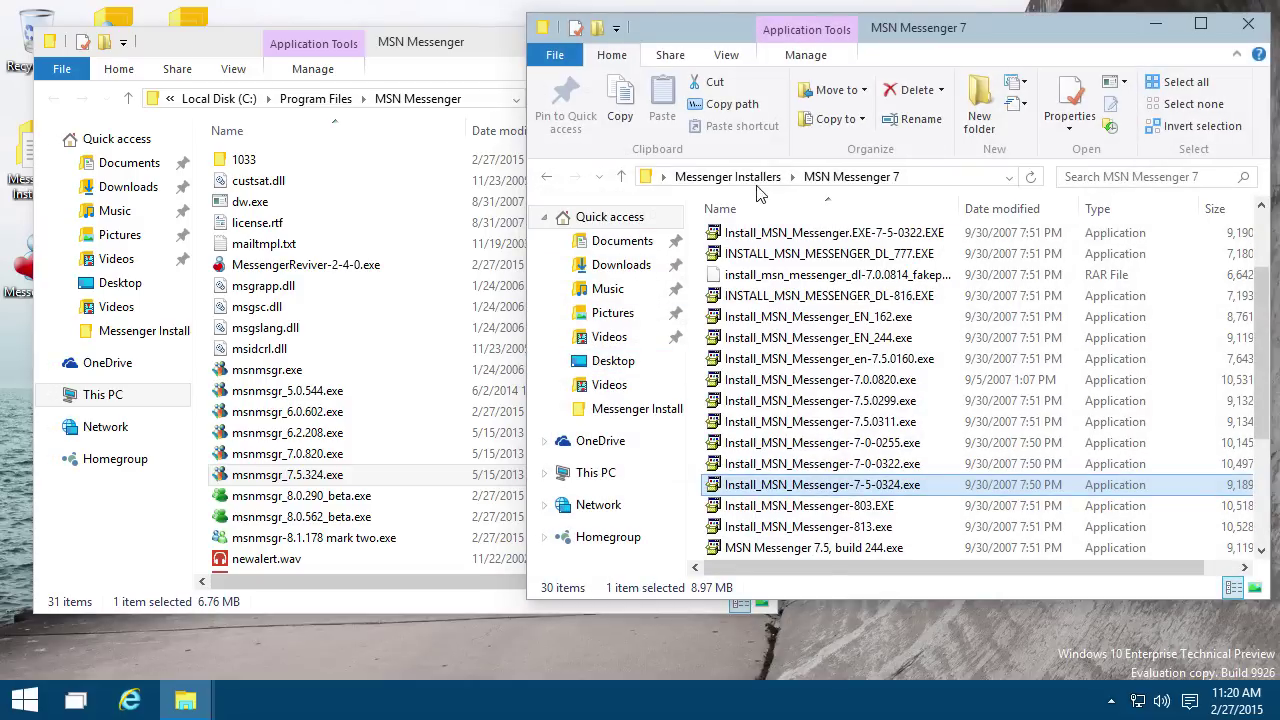
left_click(757, 178)
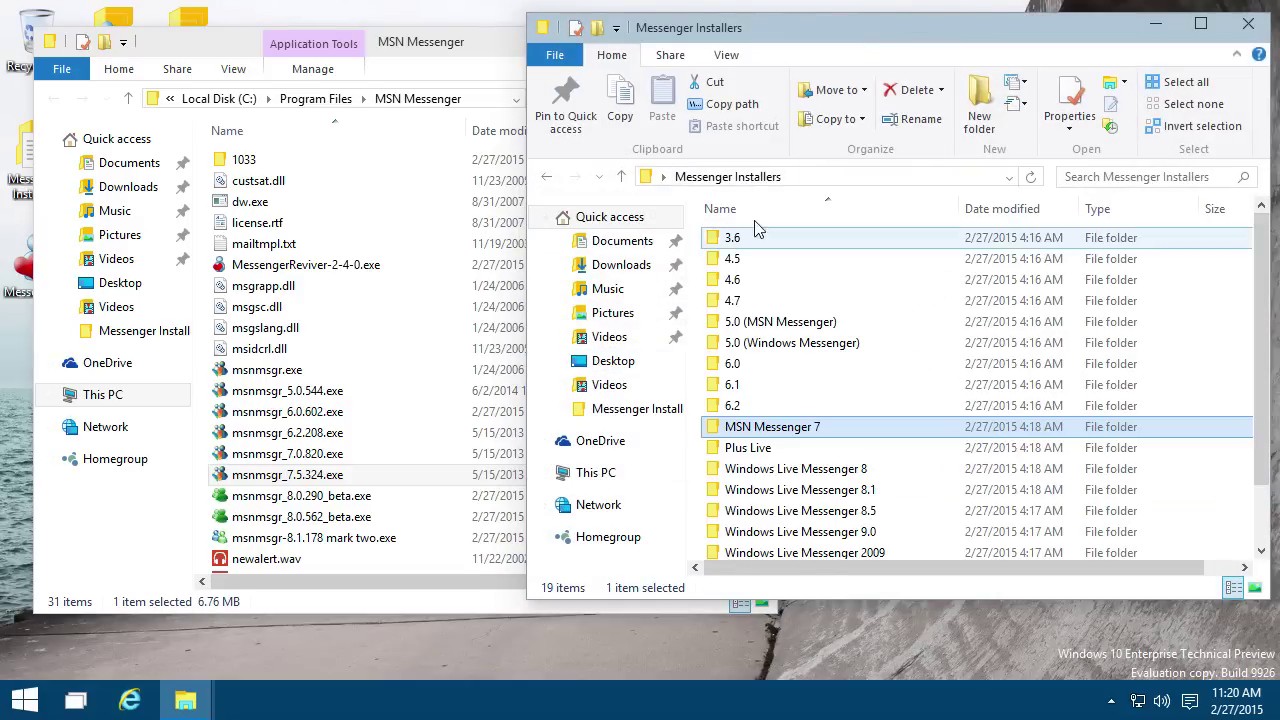
double_click(795, 470)
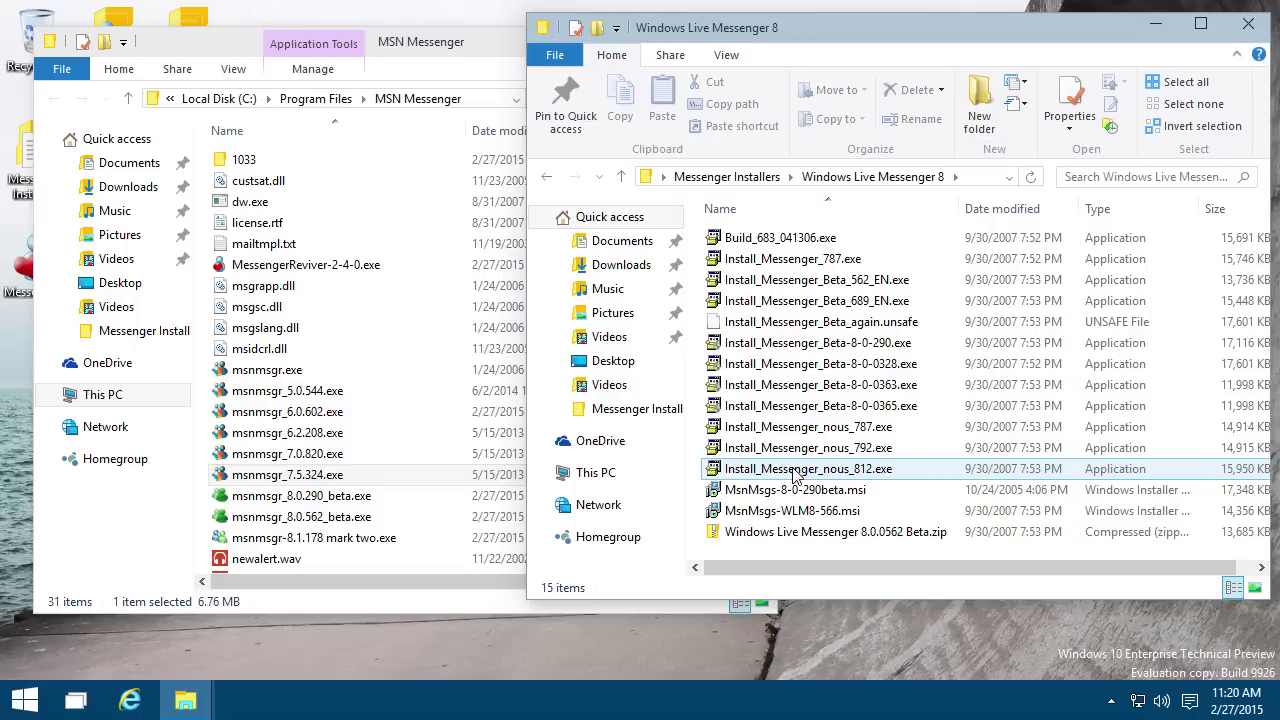
double_click(840, 491)
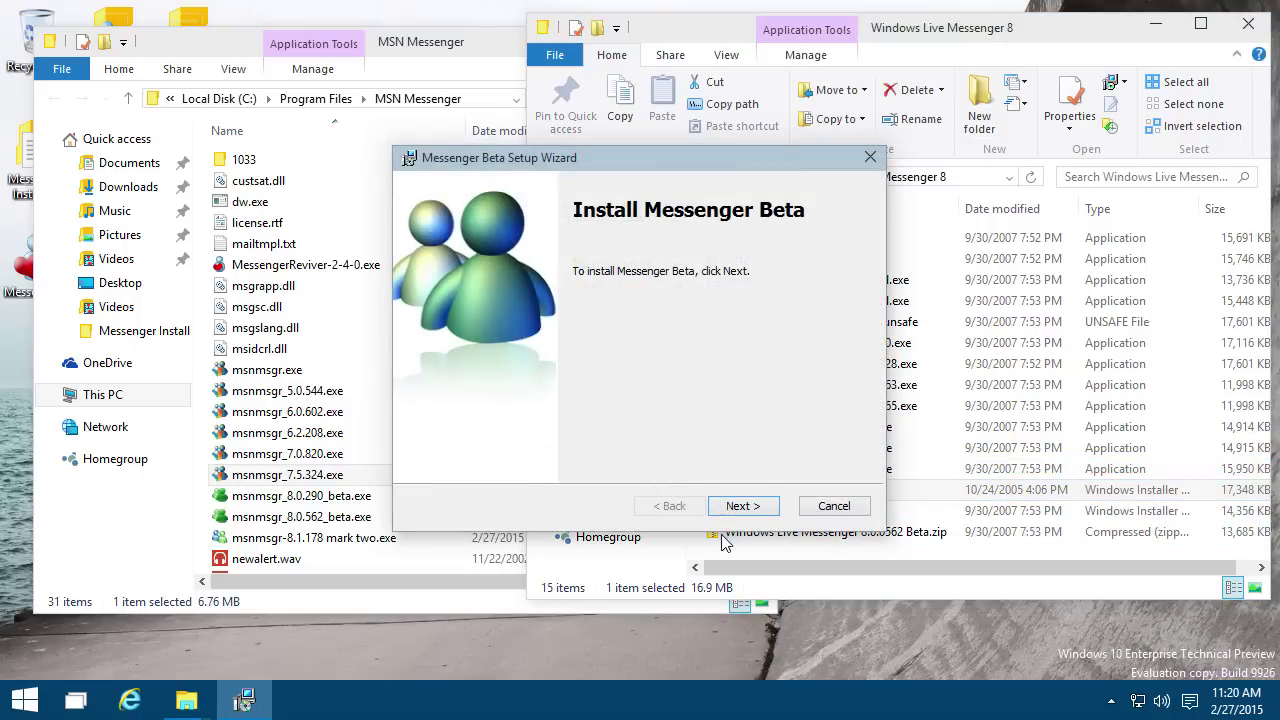
Step: Install Messenger Beta, accepting the Terms of Use, with desktop and Quick Launch shortcuts
left_click(728, 504)
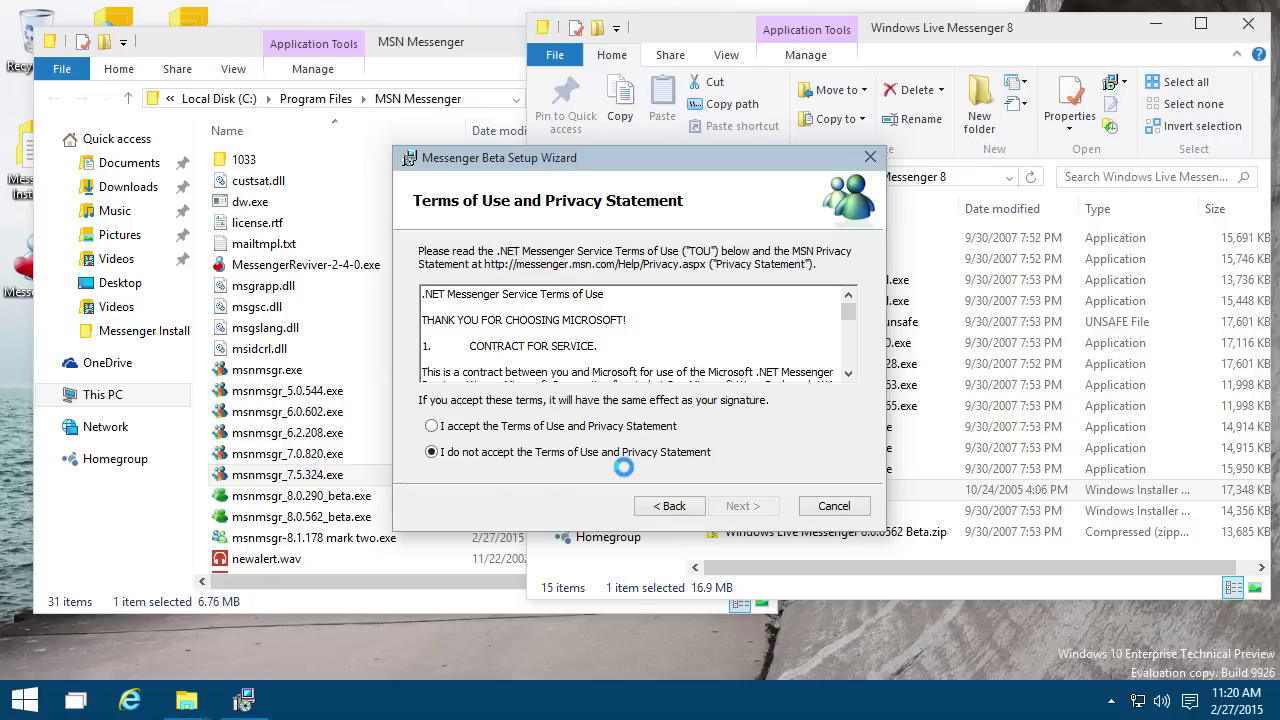
left_click(558, 427)
left_click(742, 506)
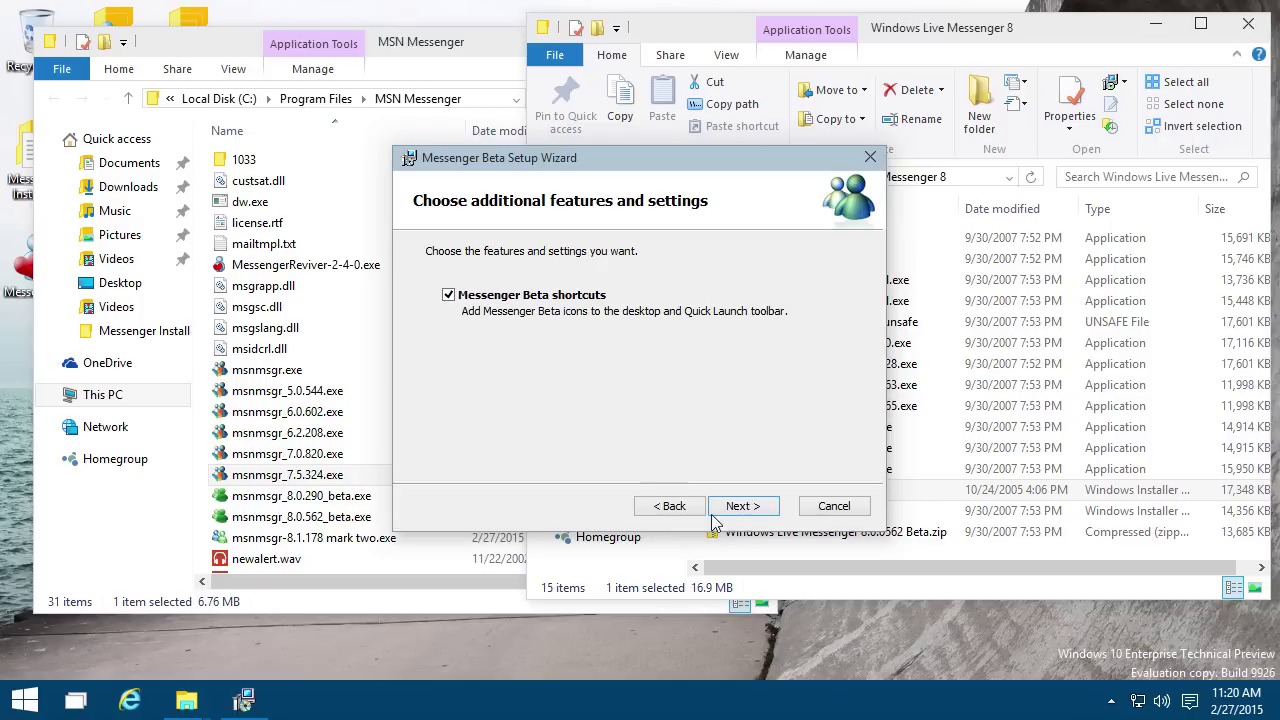
left_click(740, 506)
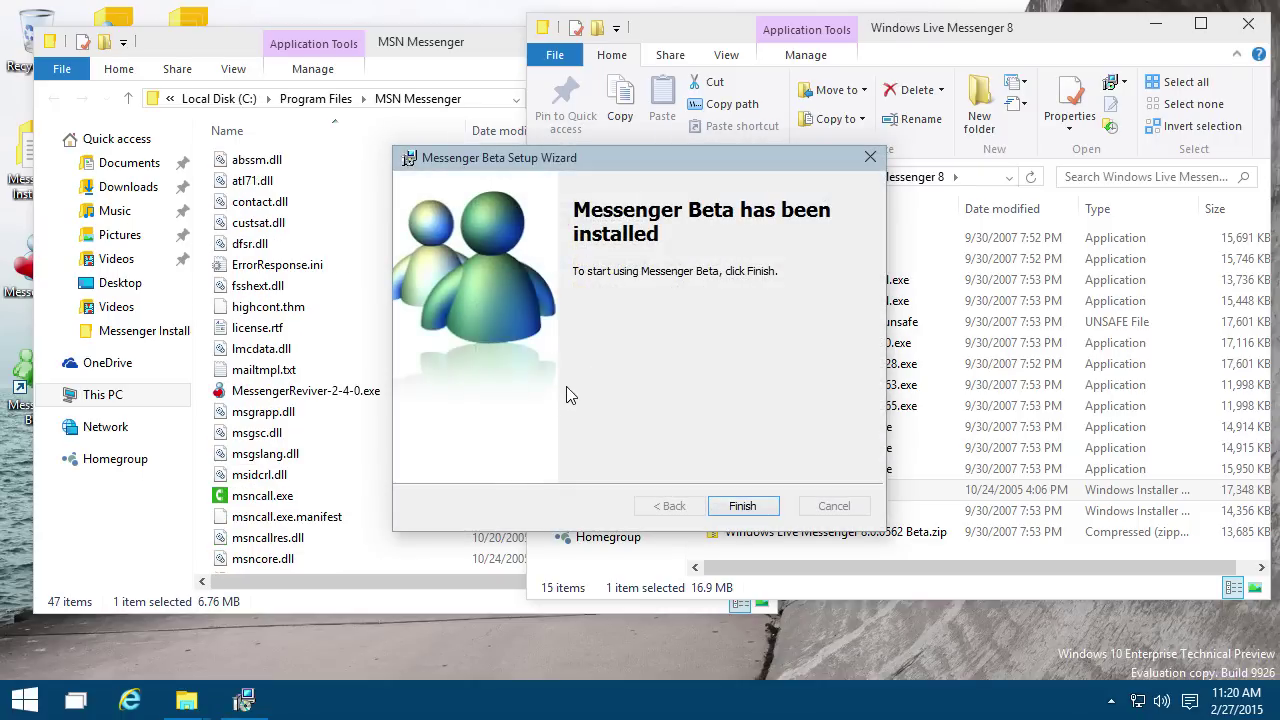
left_click(748, 508)
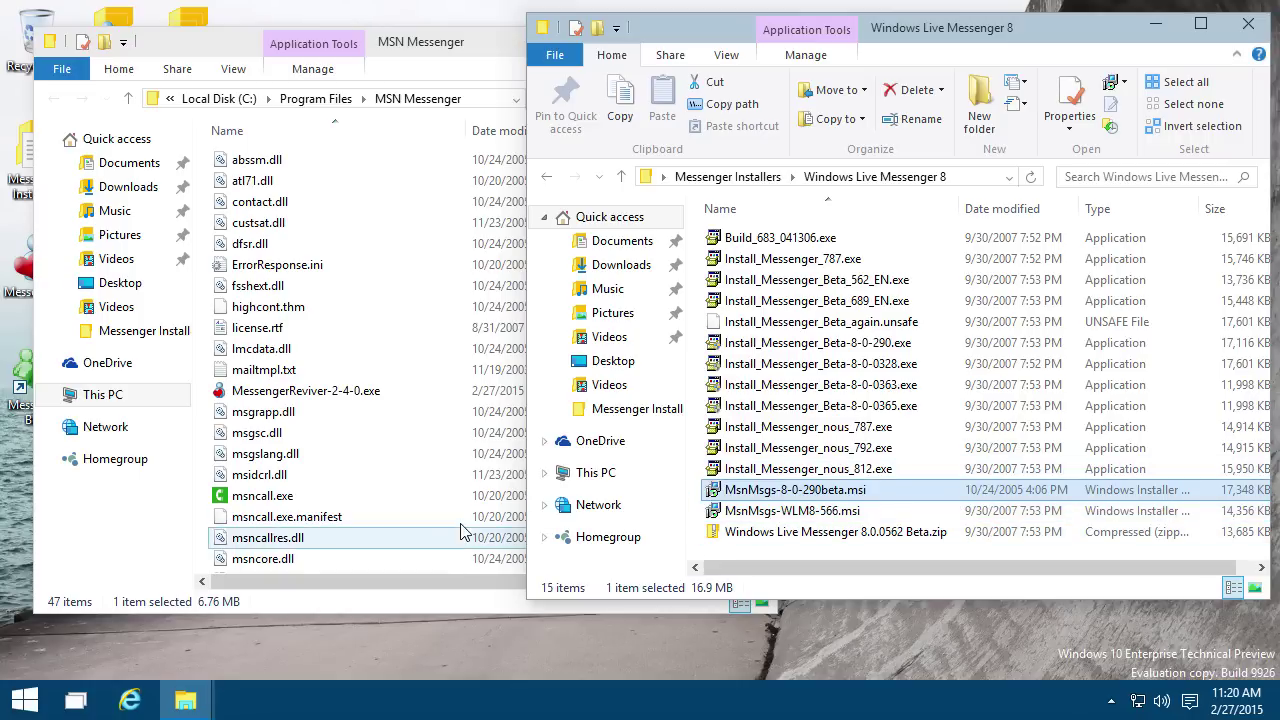
Step: Launch msnmsgr_8.0.290_beta.exe from the MSN Messenger program folder
left_click(355, 517)
scroll(335, 533, "down", 3)
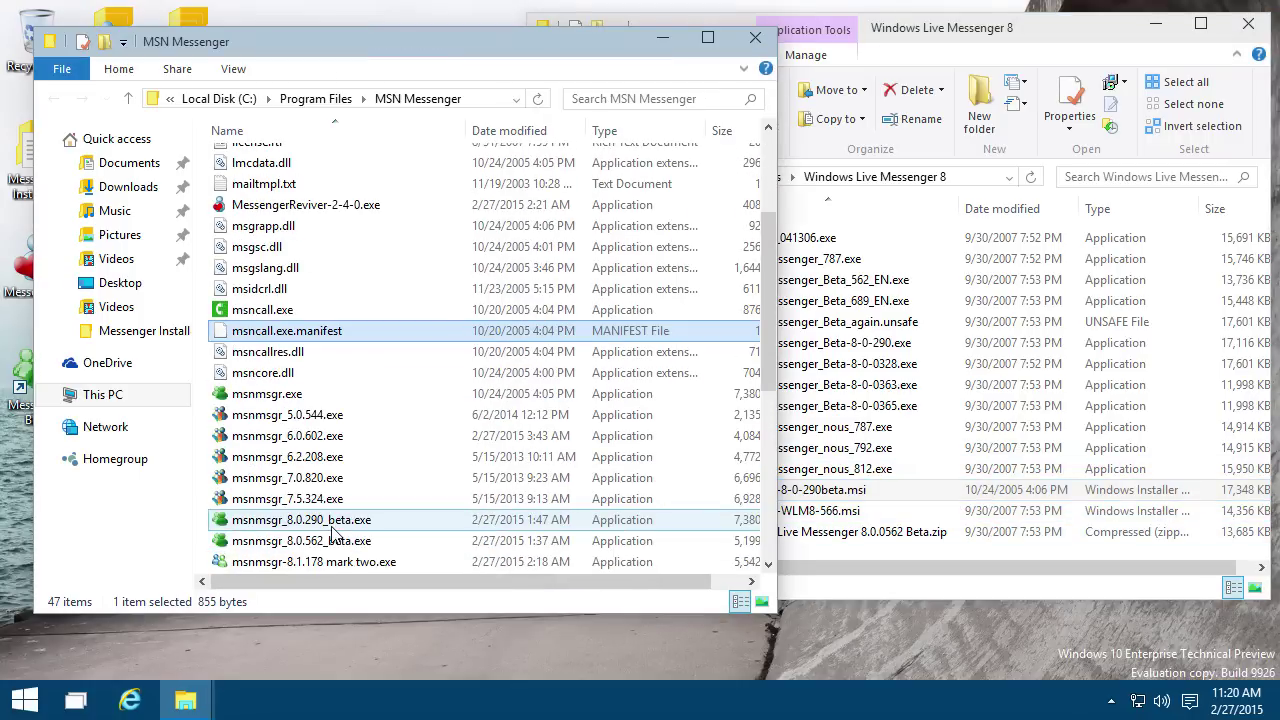
scroll(340, 520, "down", 1)
double_click(407, 457)
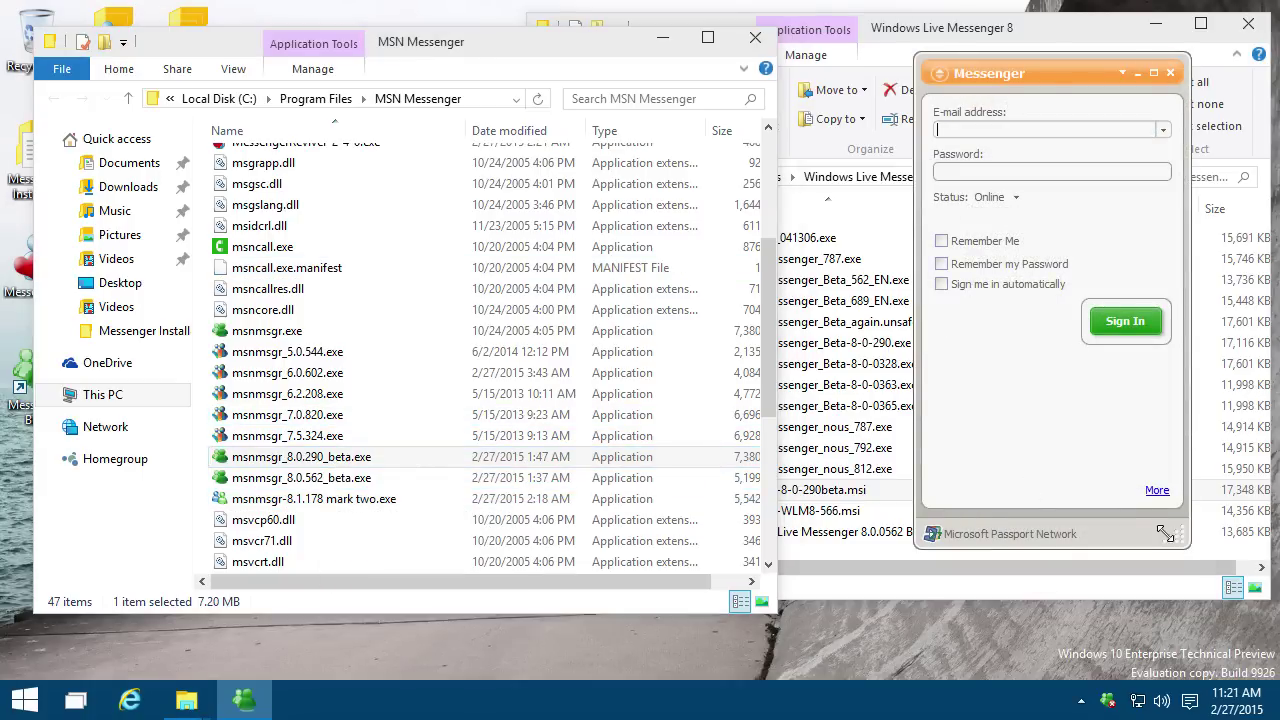
Step: Sign in to the 8.0 beta with the account's e-mail and password, and reposition its window
left_click_drag(1165, 533, 1196, 668)
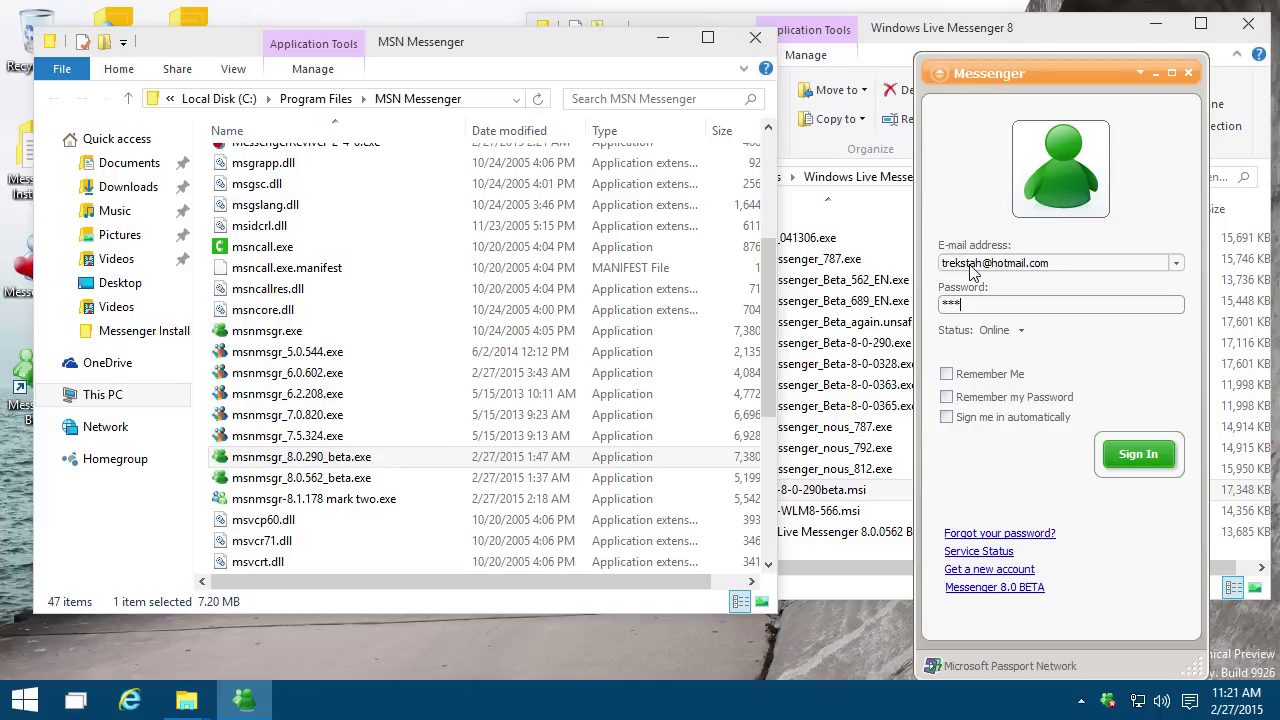
key("Return")
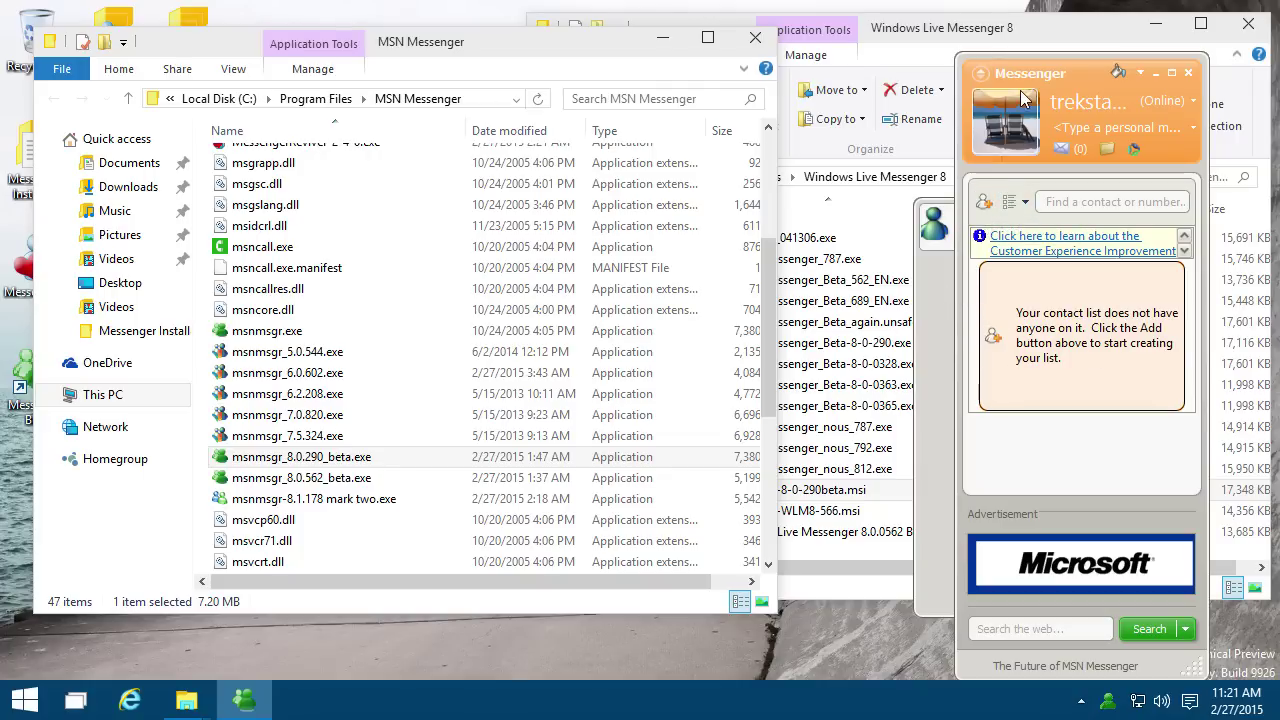
left_click_drag(1052, 73, 1027, 50)
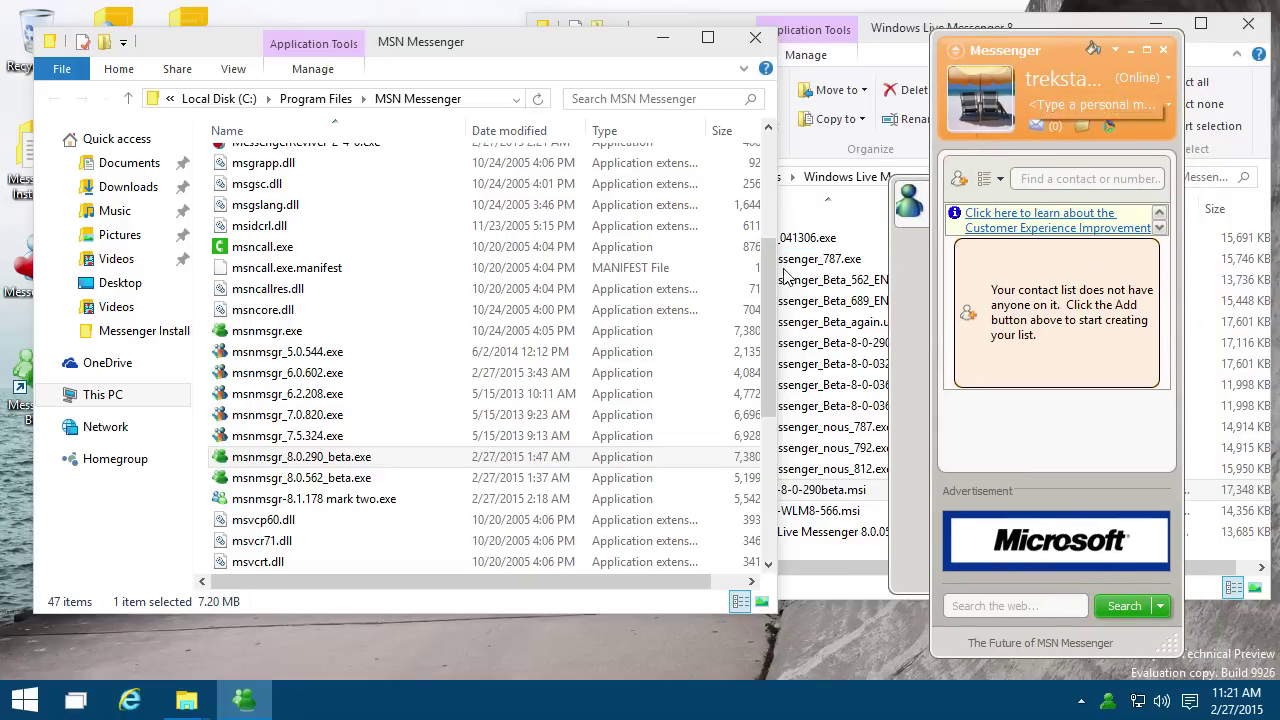
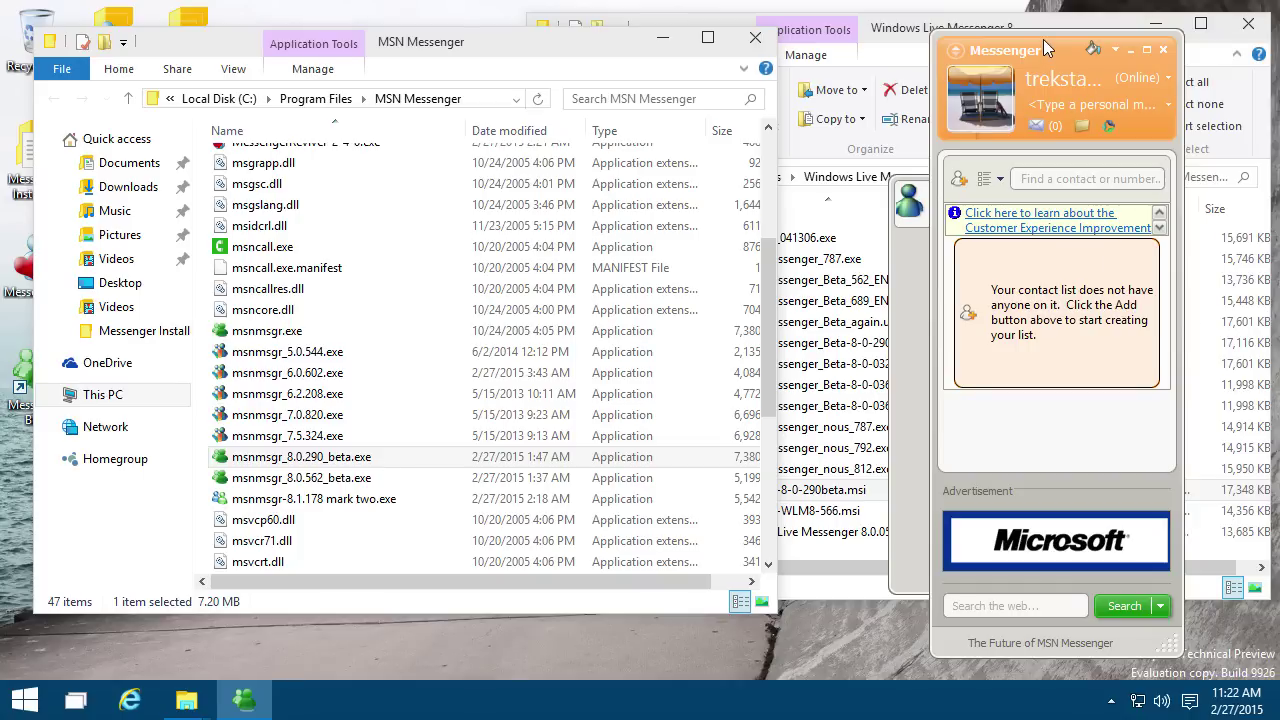
Step: Open Sharing Folders, dismiss its welcome message, and move the empty window down slightly
left_click_drag(1043, 48, 1039, 58)
left_click(1078, 134)
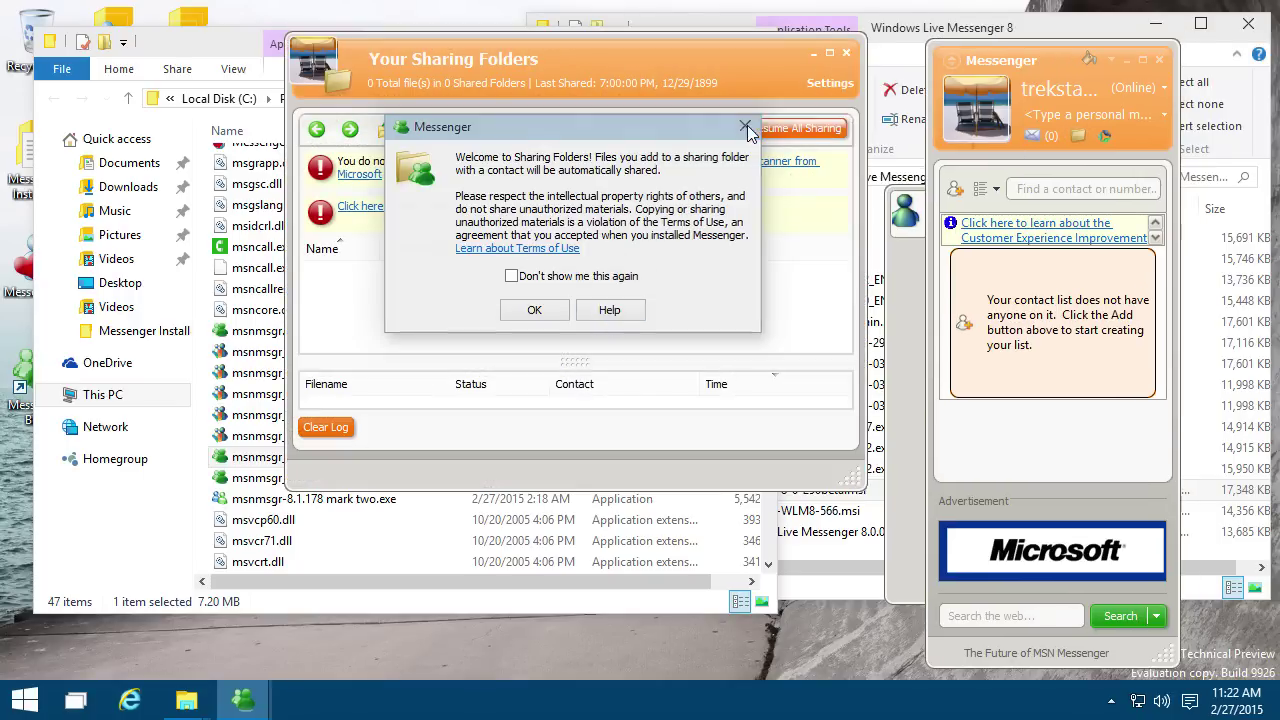
left_click(745, 126)
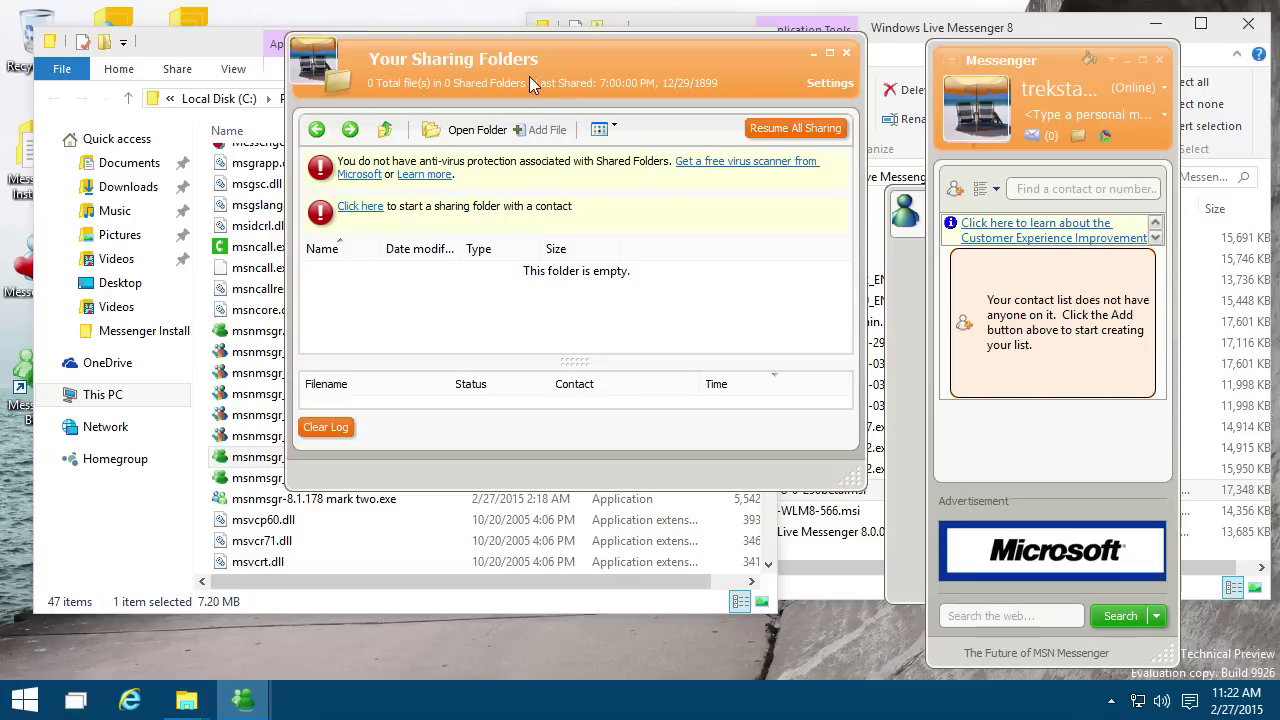
left_click_drag(553, 62, 555, 104)
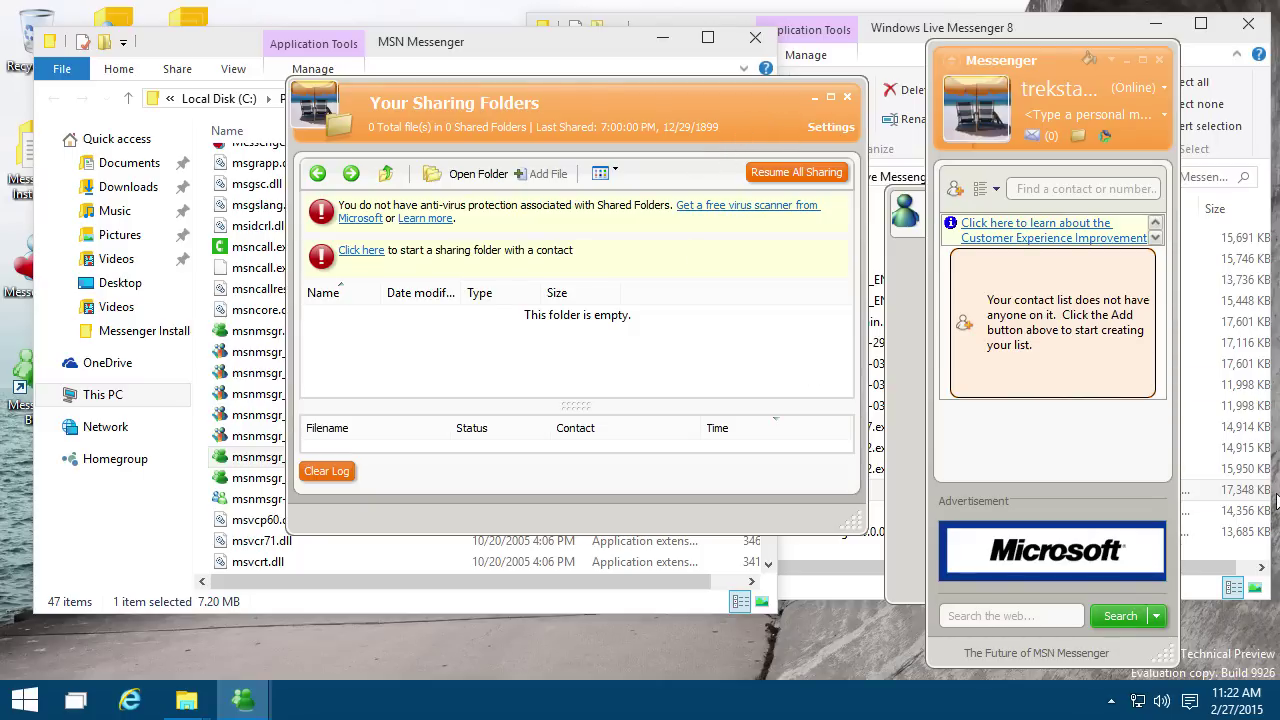
Step: Close Sharing Folders and open Messenger Options on the General page, moving the dialog aside
left_click(847, 100)
left_click(1051, 27)
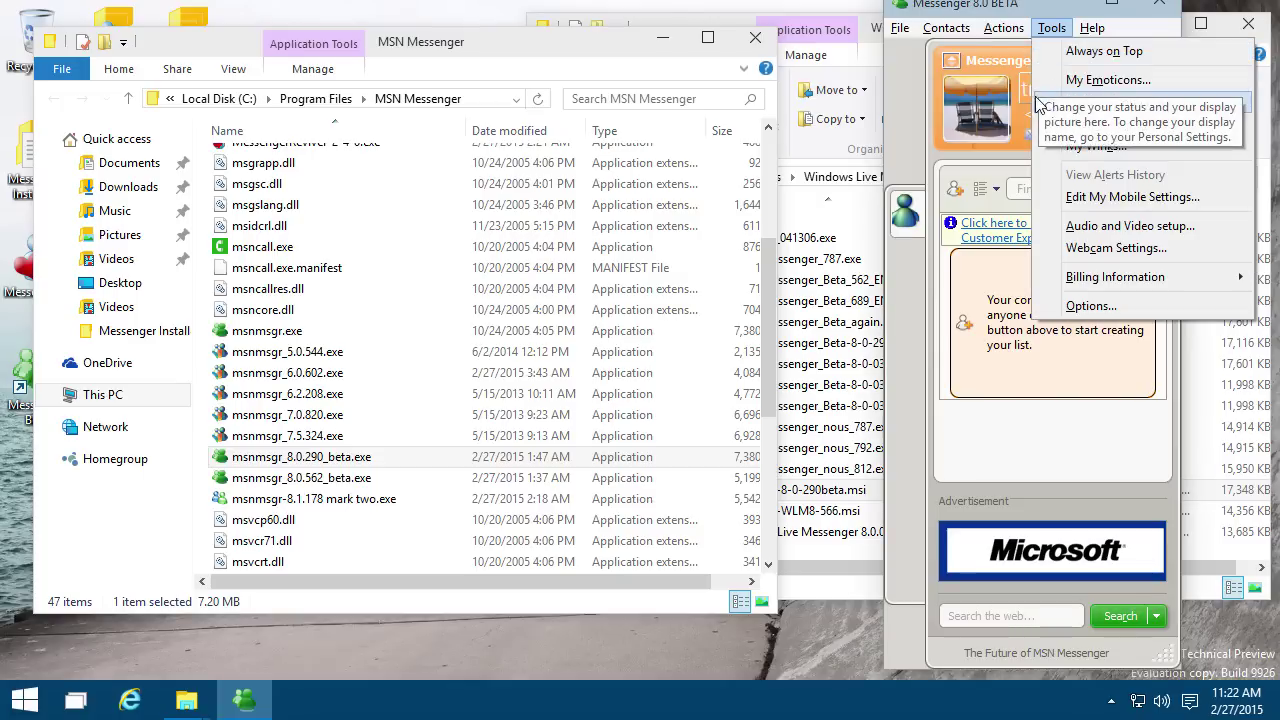
left_click(1085, 304)
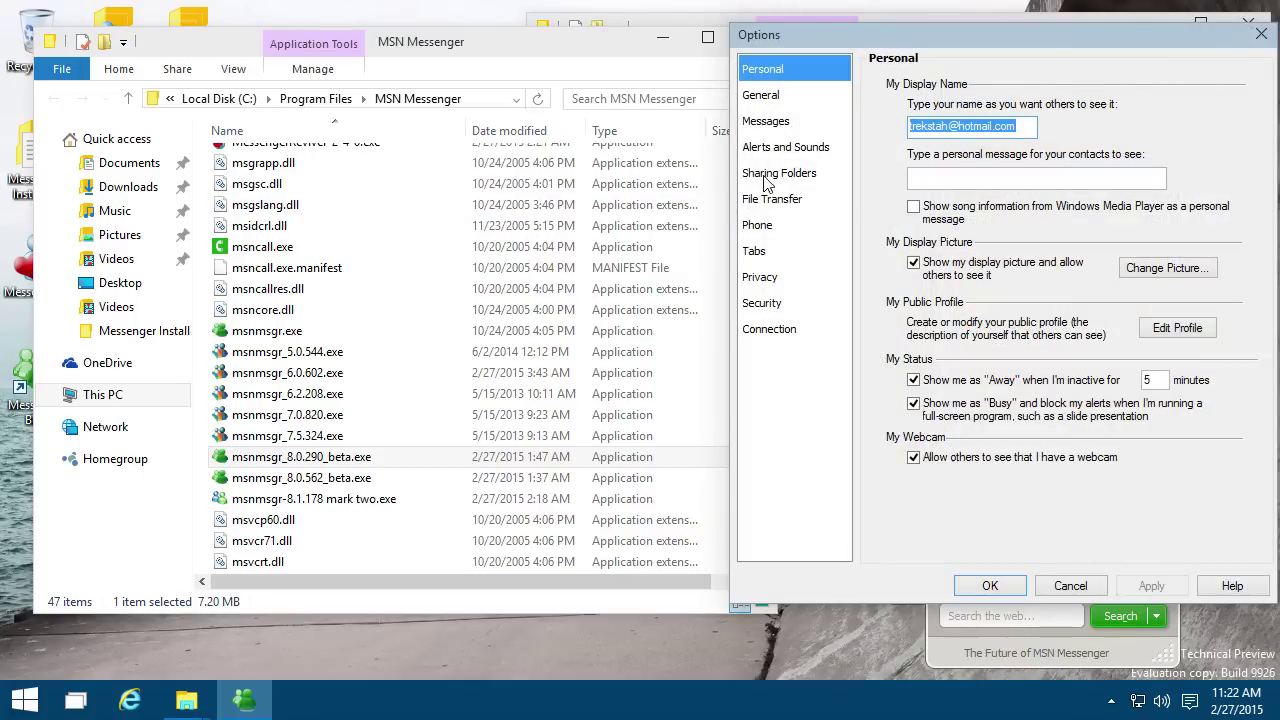
left_click(799, 104)
left_click_drag(793, 30, 446, 99)
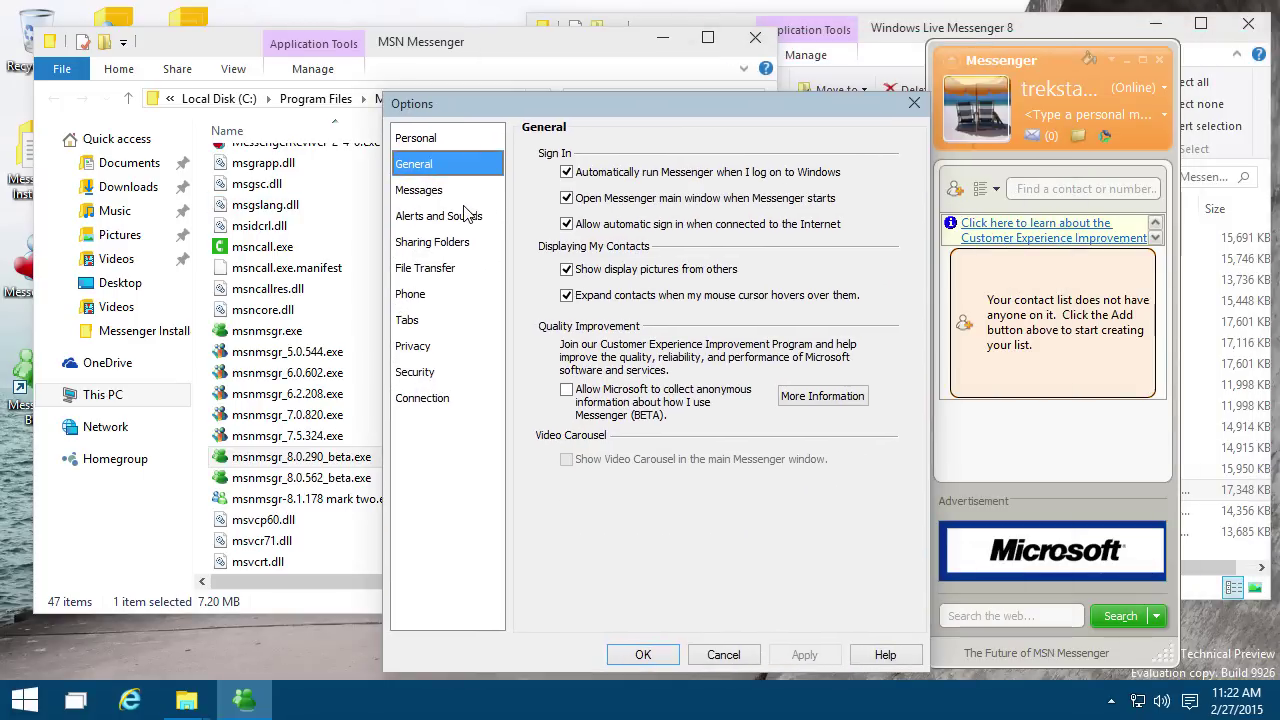
Step: Browse the Messages, Alerts, File Transfer, Sharing, Phone, Tabs, Privacy, Security and Connection pages, then confirm
left_click(468, 200)
left_click(468, 216)
left_click(465, 267)
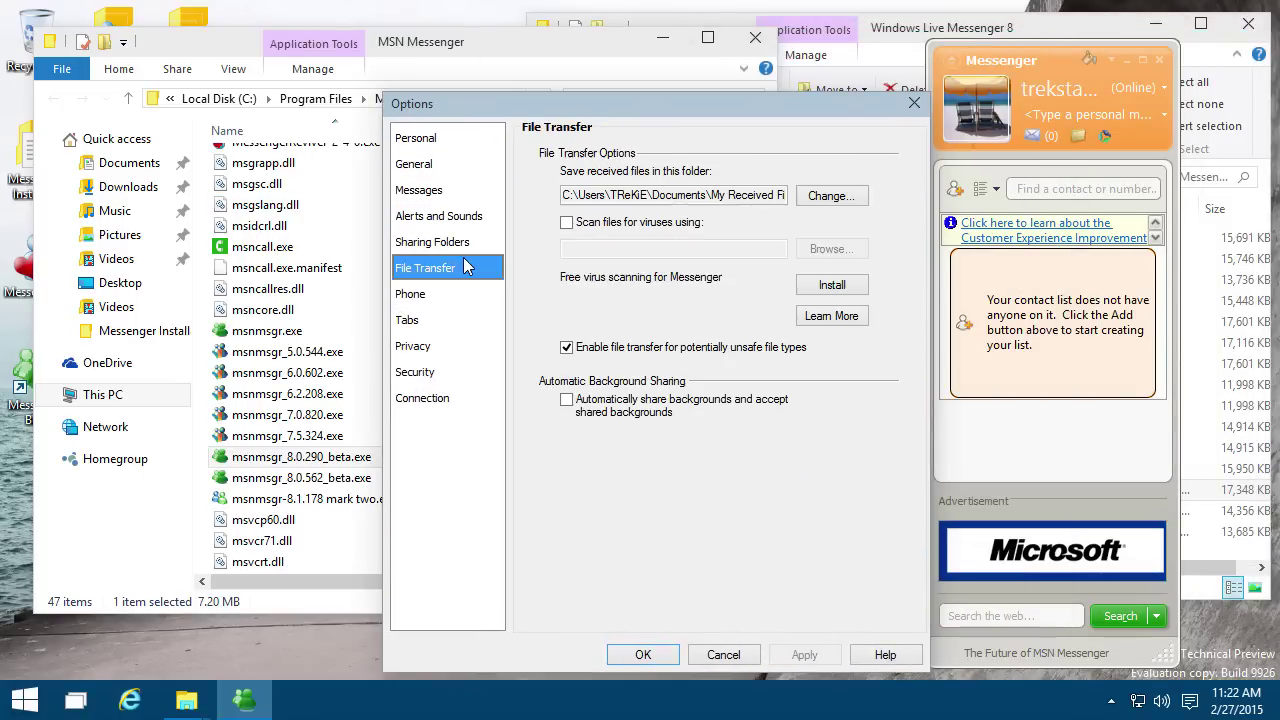
left_click(462, 242)
left_click(455, 292)
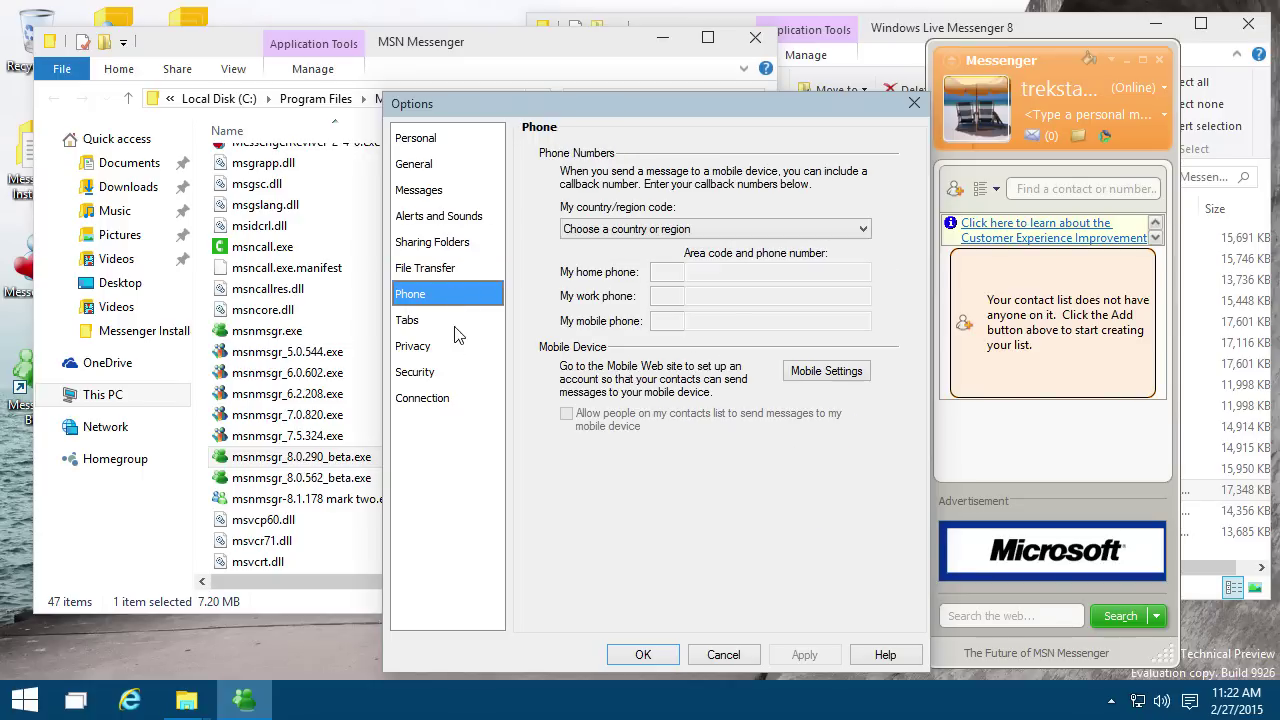
left_click(455, 325)
left_click(453, 350)
left_click(450, 375)
left_click(447, 402)
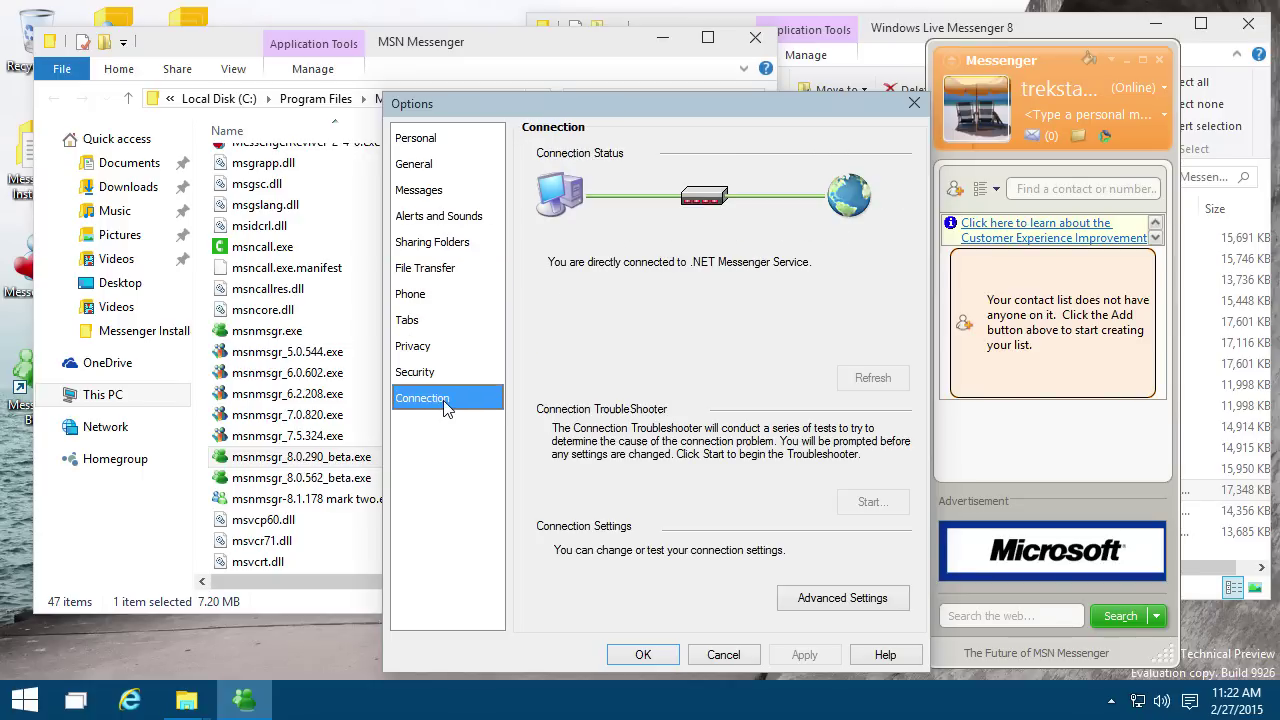
left_click(641, 655)
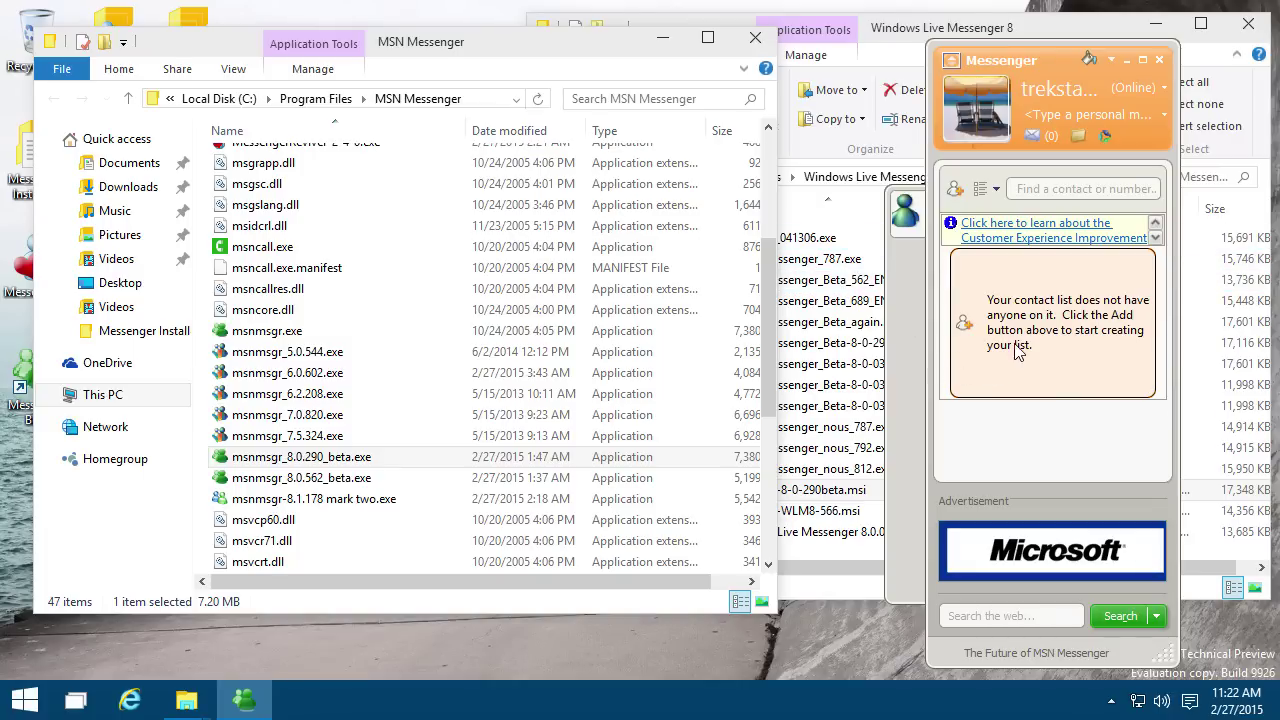
Step: Peek at the sort choices, then recolour the Messenger window teal, red, and finally blue
left_click(979, 191)
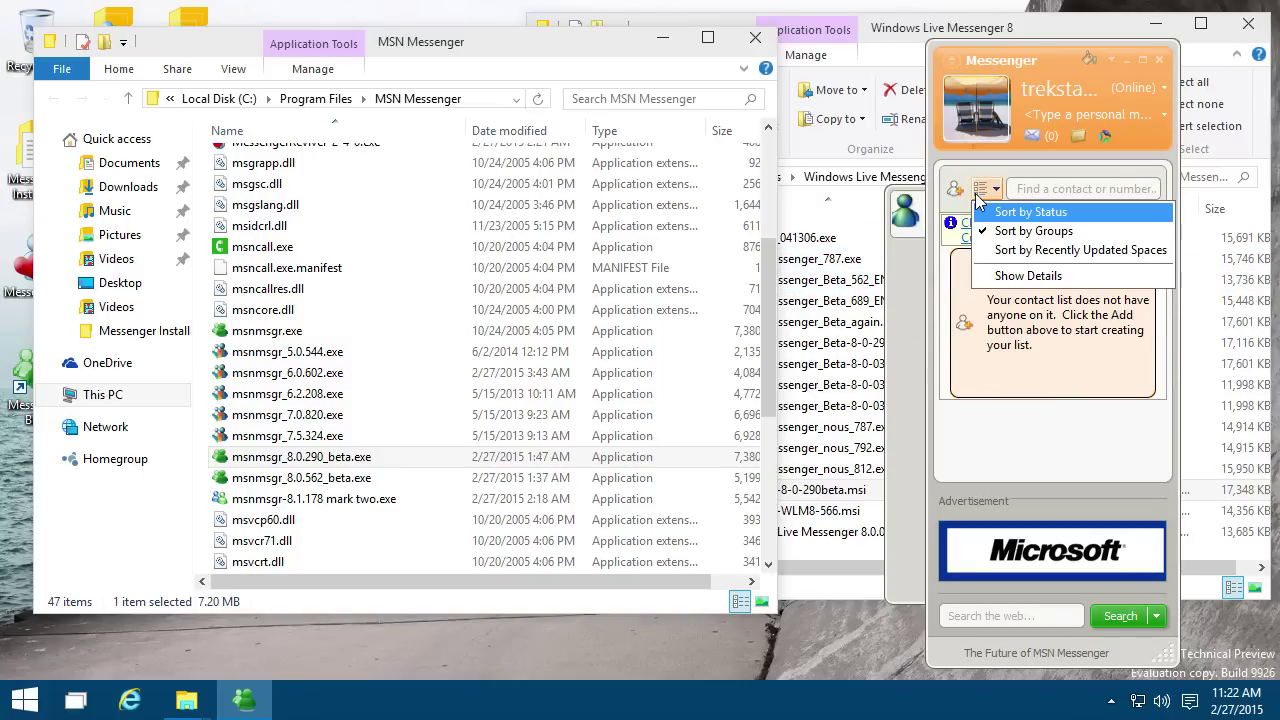
left_click(983, 197)
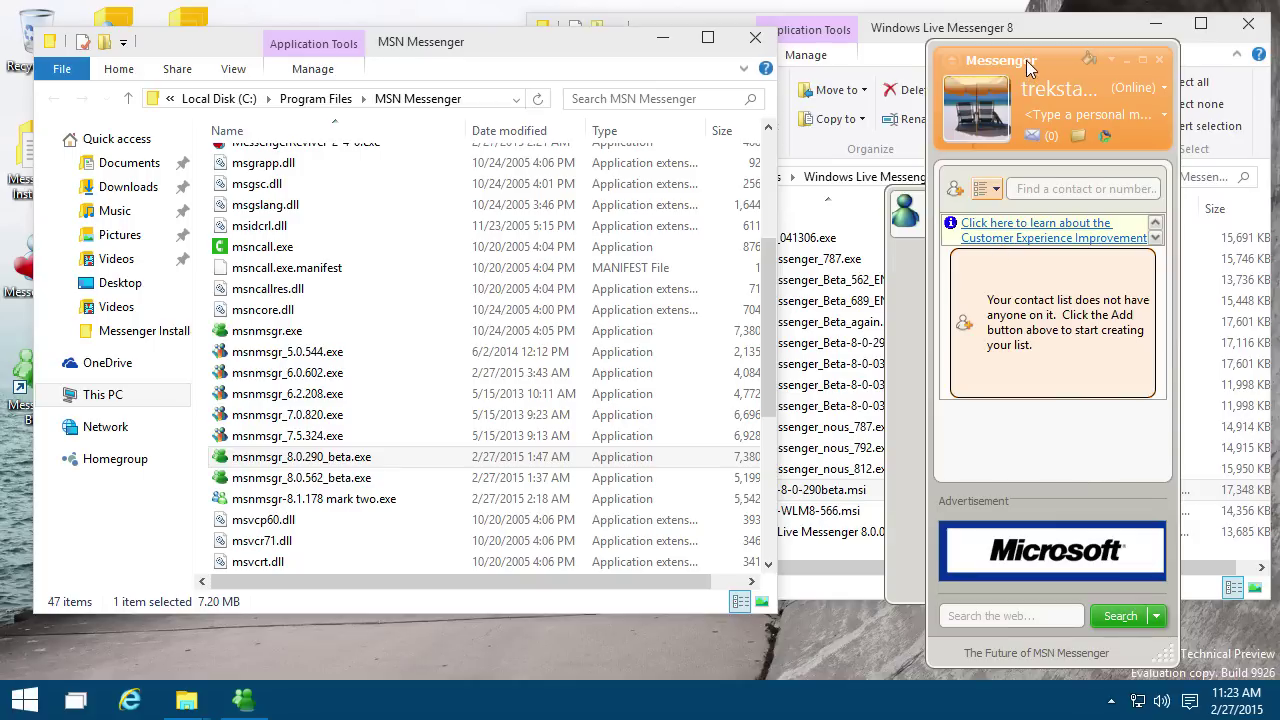
left_click(1092, 60)
left_click(1105, 142)
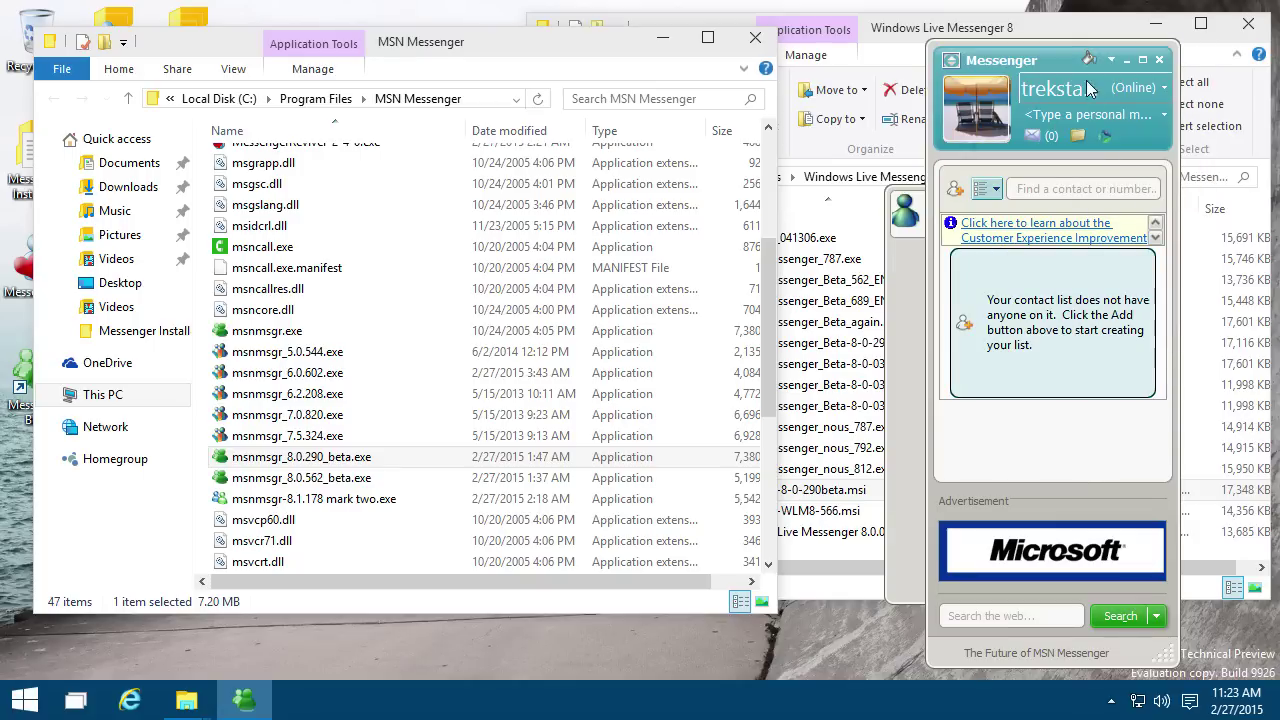
left_click(1090, 59)
left_click(1130, 130)
left_click(1090, 59)
left_click(1186, 183)
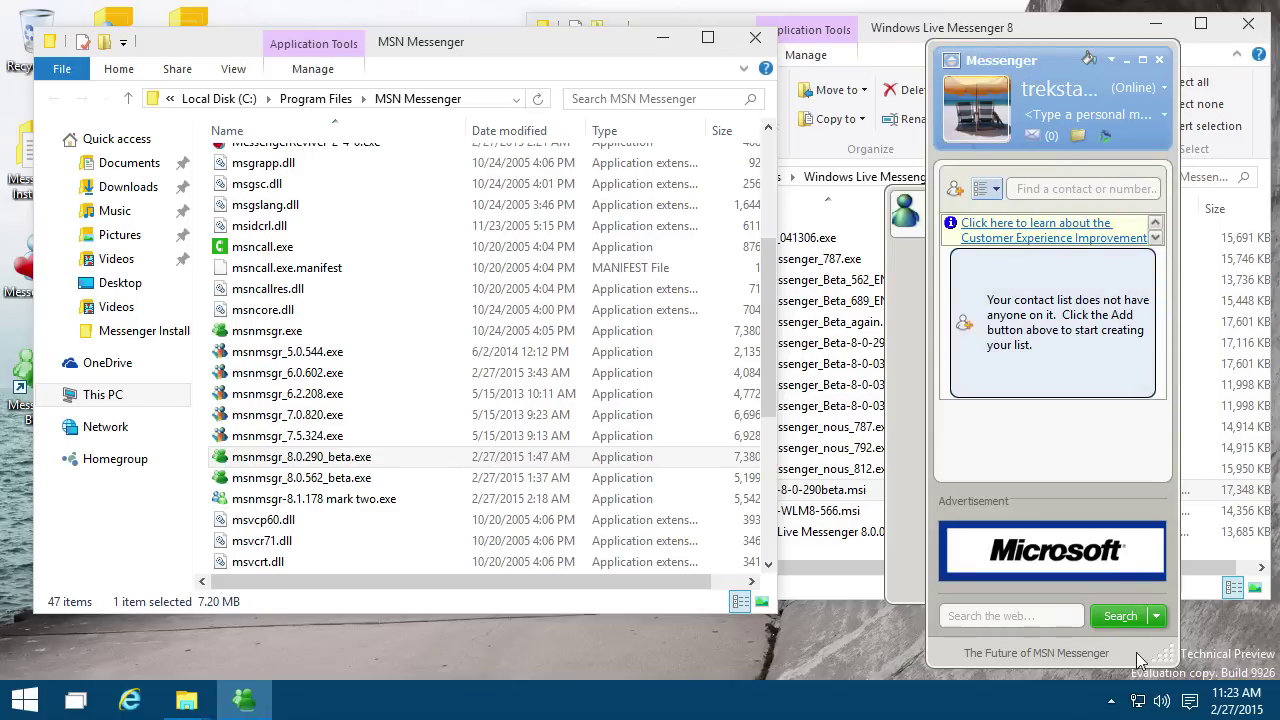
left_click(1111, 701)
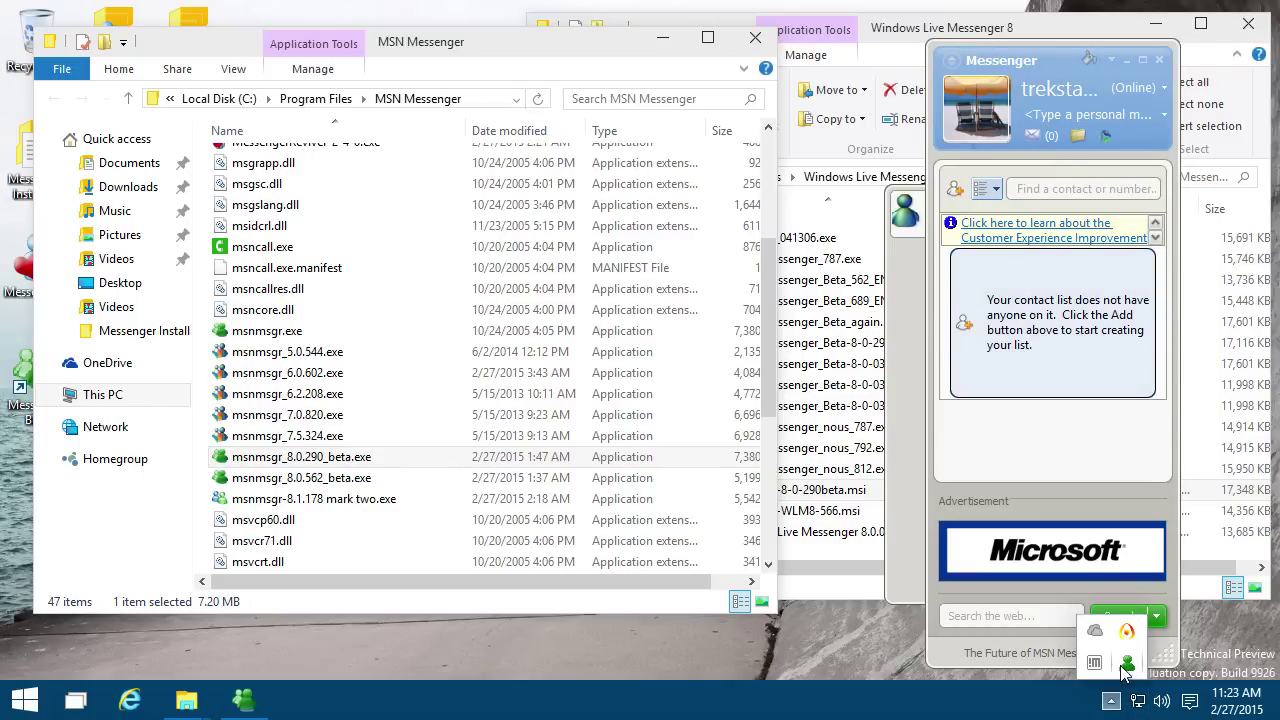
Step: Exit the running Messenger from its notification-area icon
right_click(1125, 672)
left_click(1105, 650)
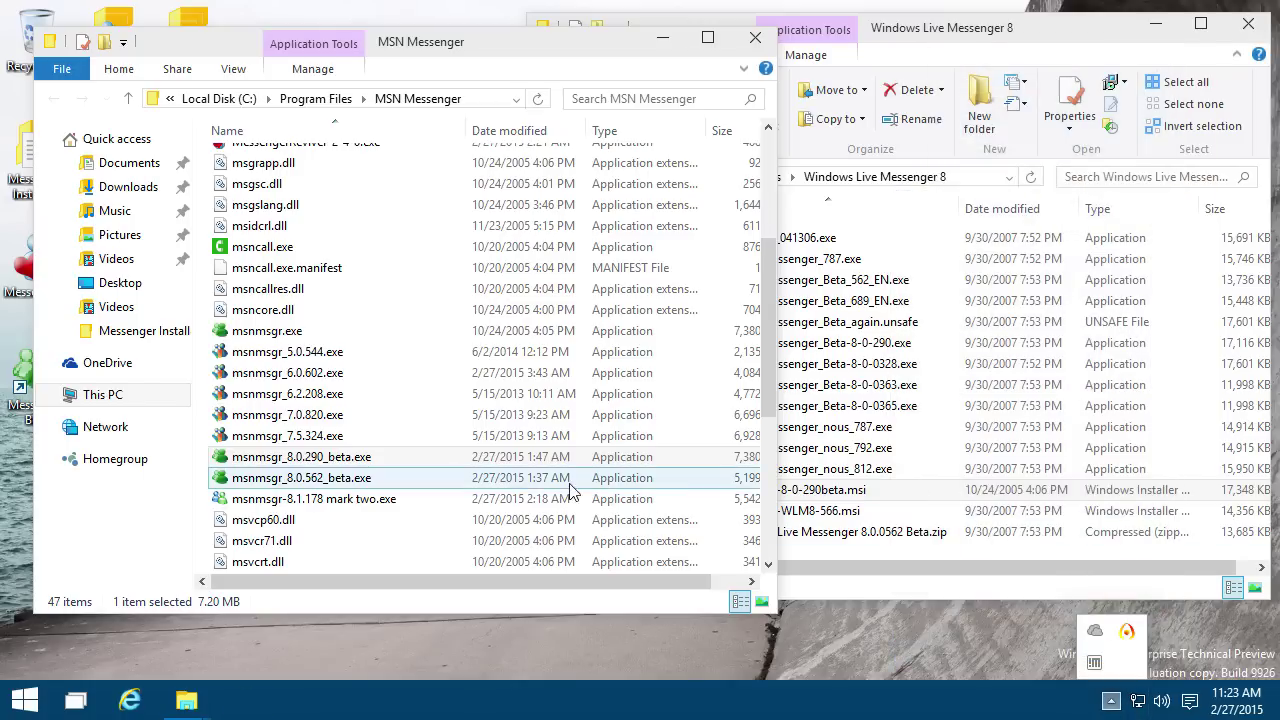
left_click(895, 497)
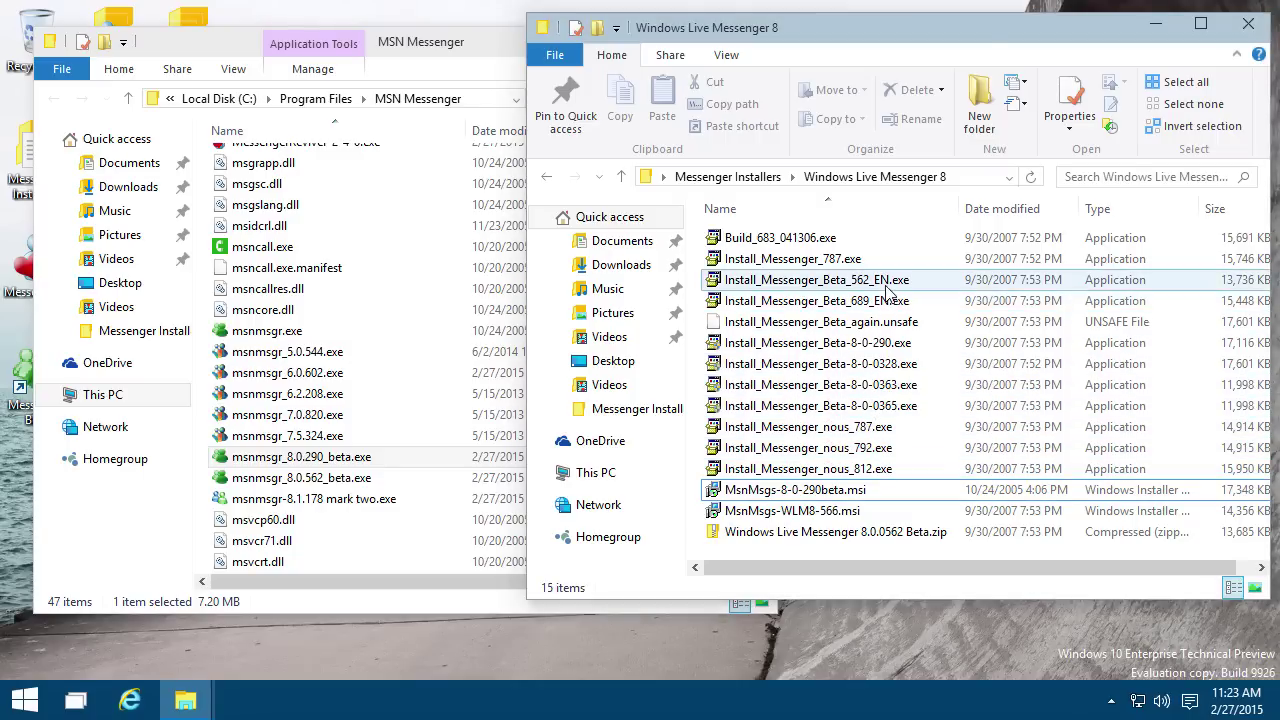
Step: Install Messenger Beta from Install_Messenger_Beta_562_EN.exe, accepting the terms, with shortcuts
double_click(810, 280)
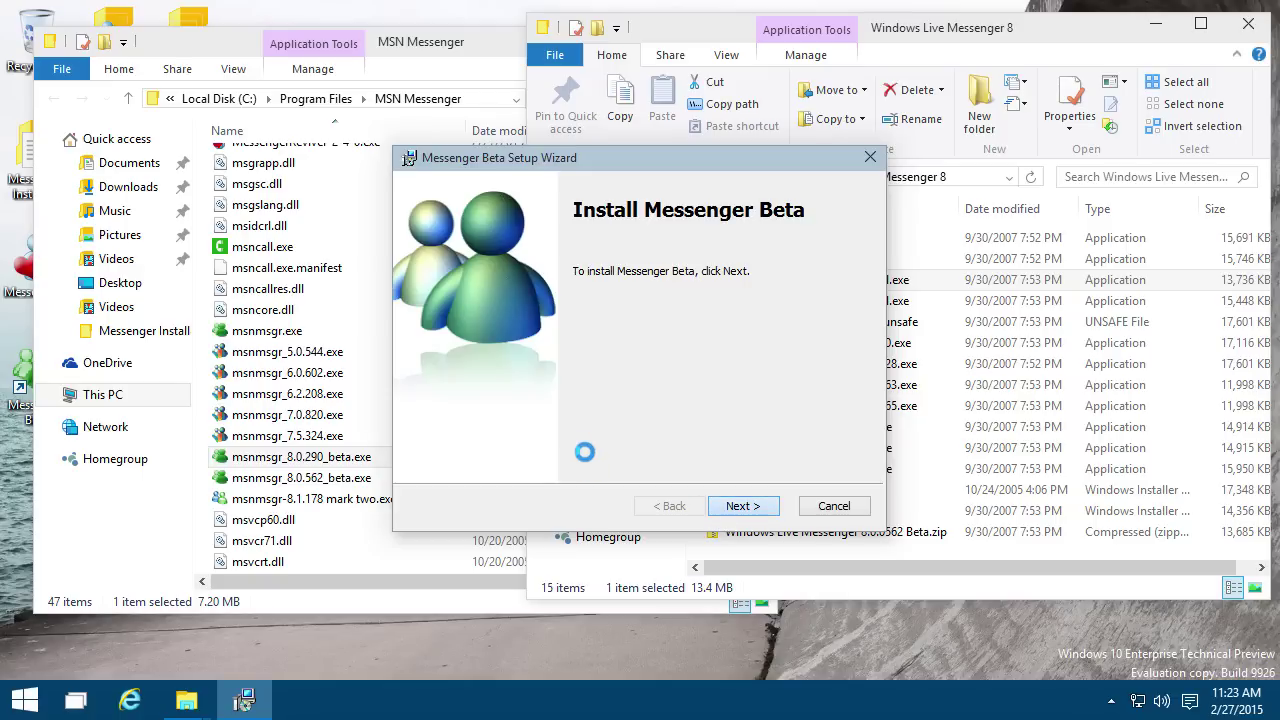
key("Return")
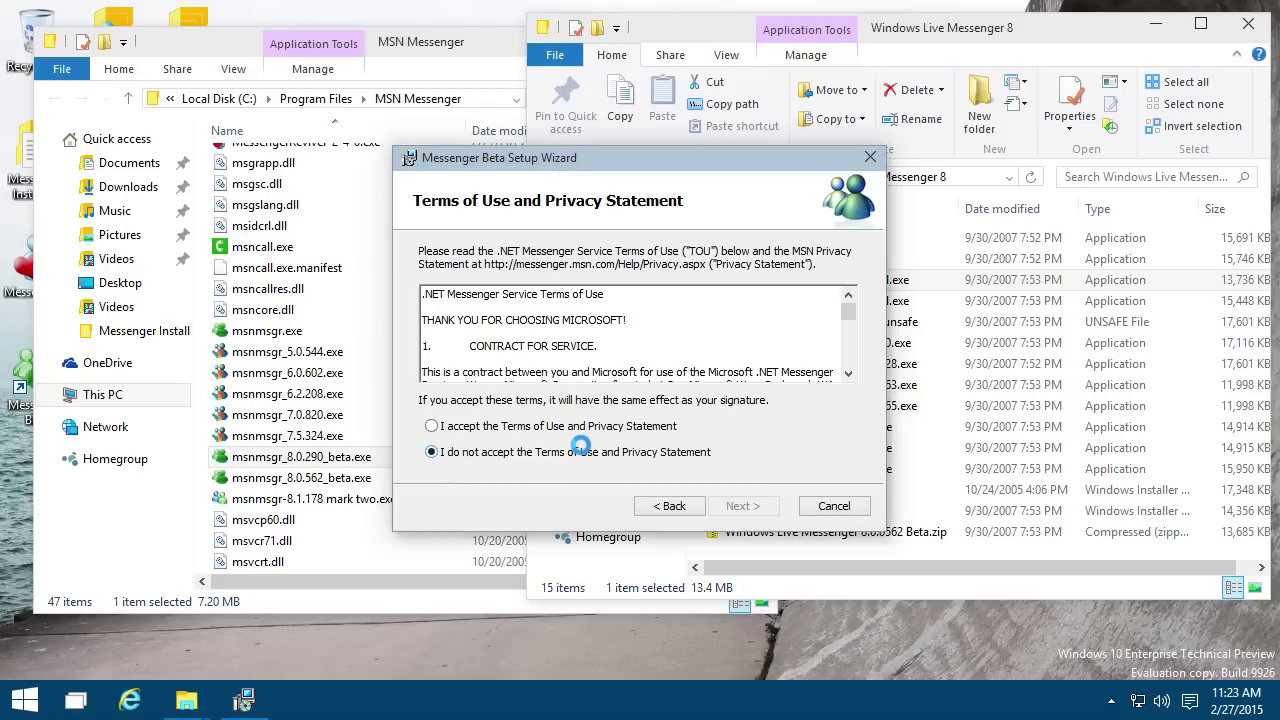
left_click(566, 424)
left_click(740, 506)
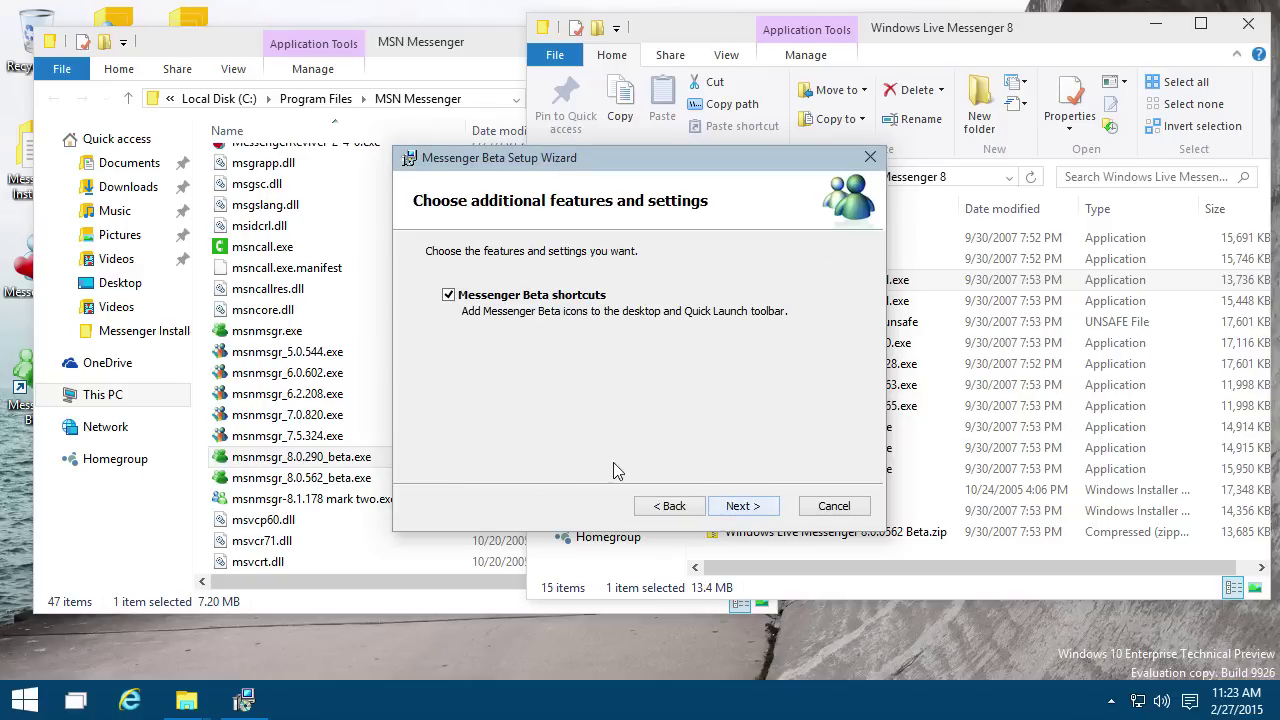
left_click(740, 506)
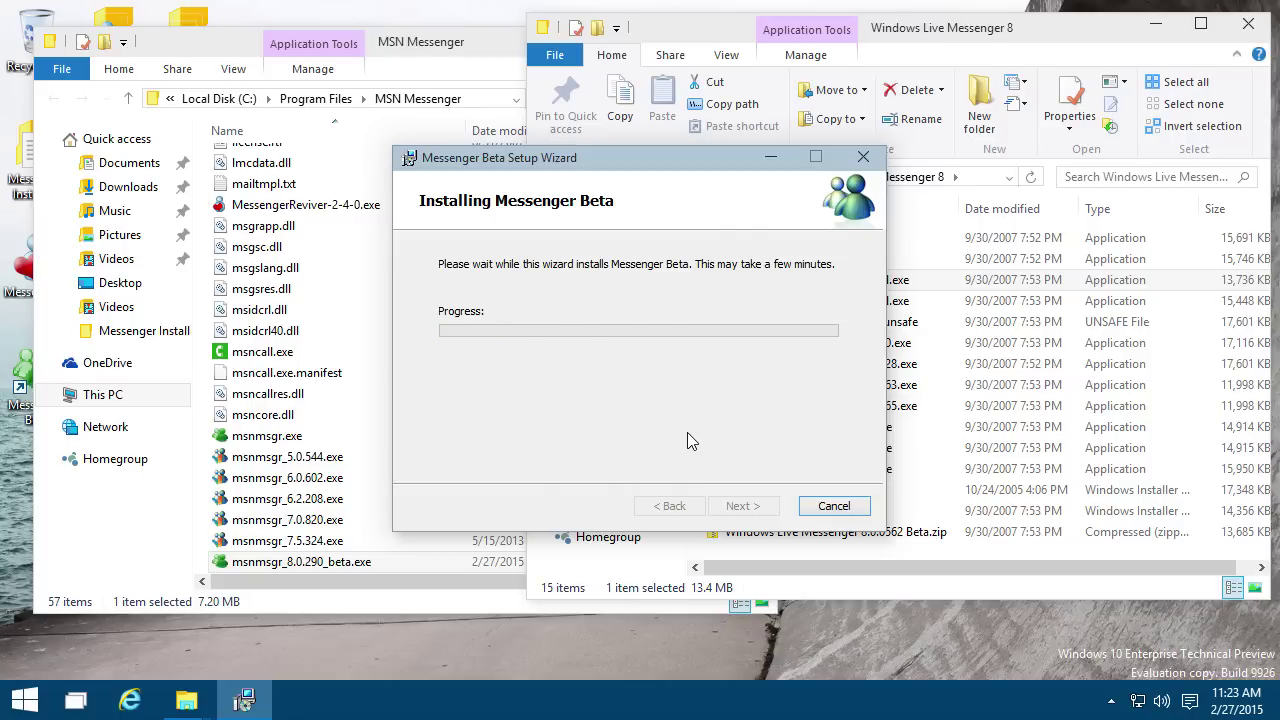
left_click(741, 505)
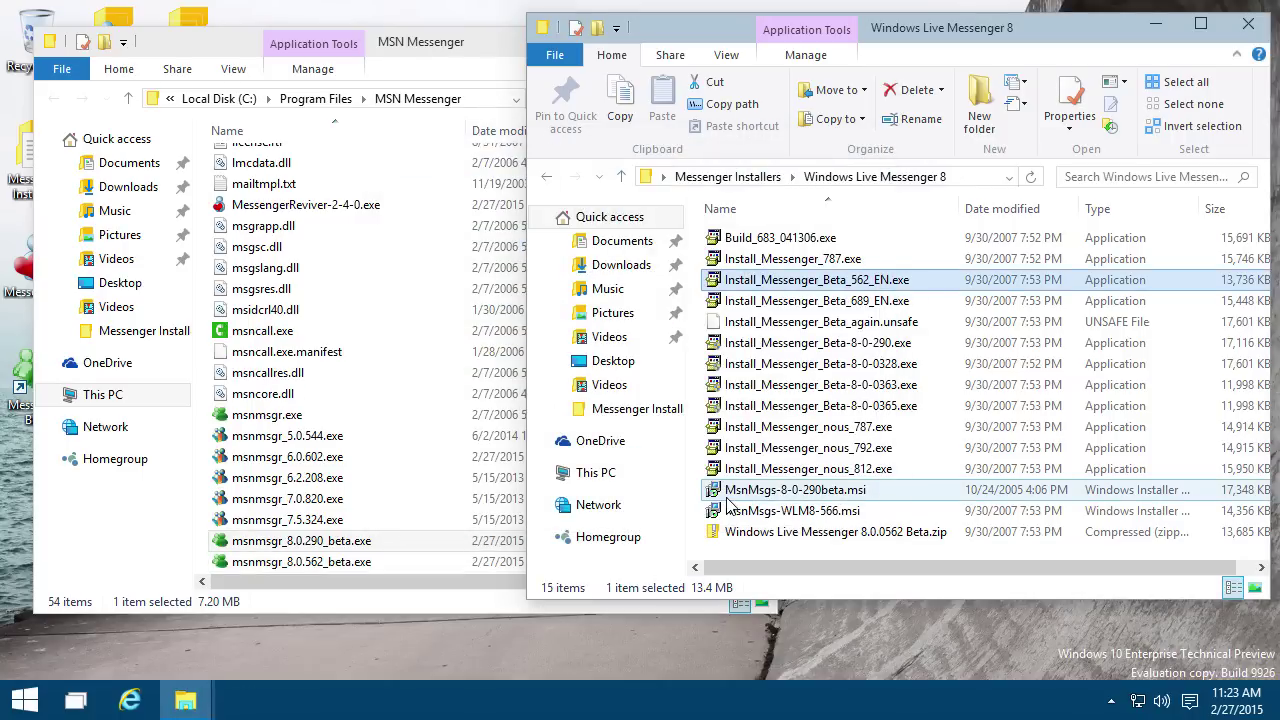
Step: Launch msnmsgr_8.0.562_beta.exe, sign in, and recolour the window pink, then light blue
double_click(399, 563)
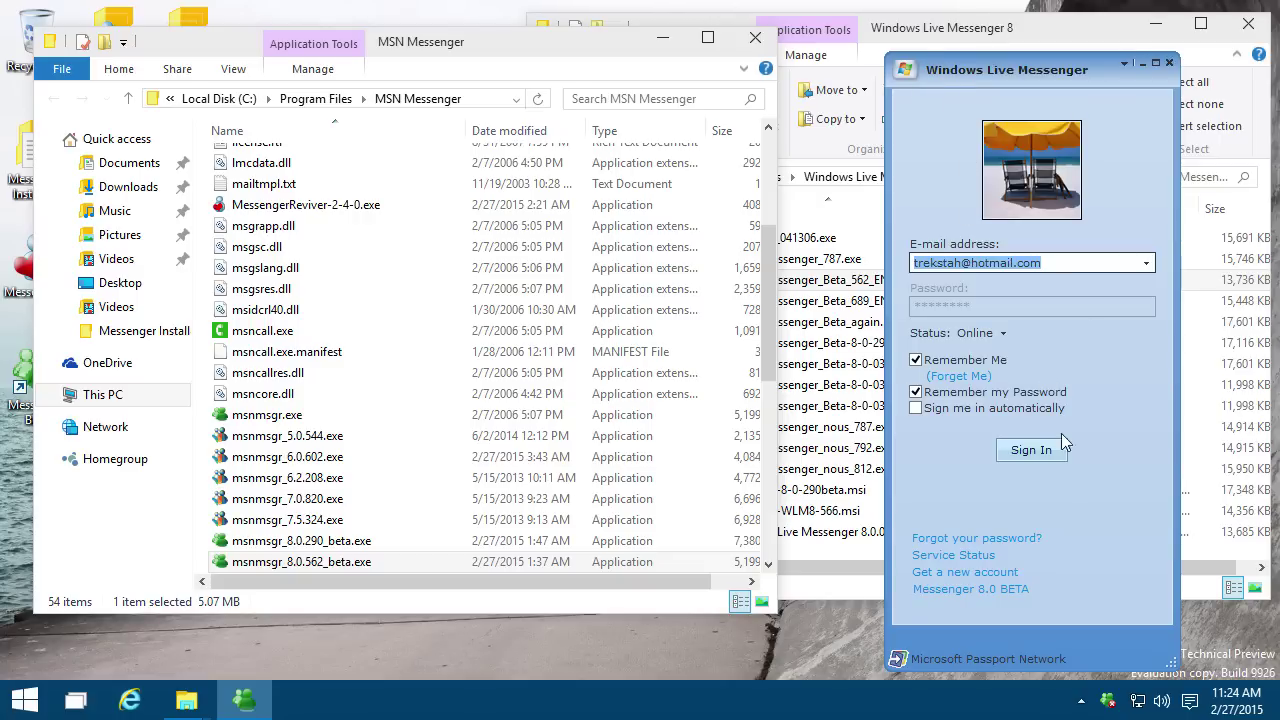
left_click(1038, 460)
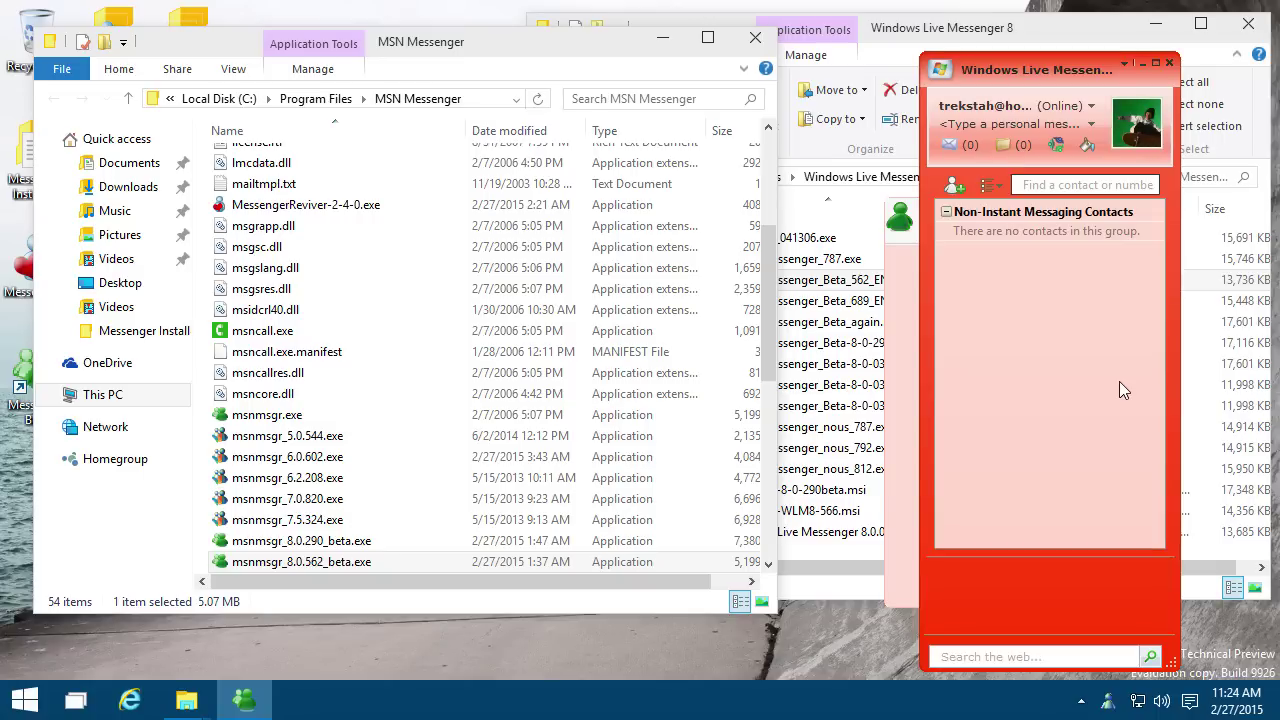
left_click(1087, 145)
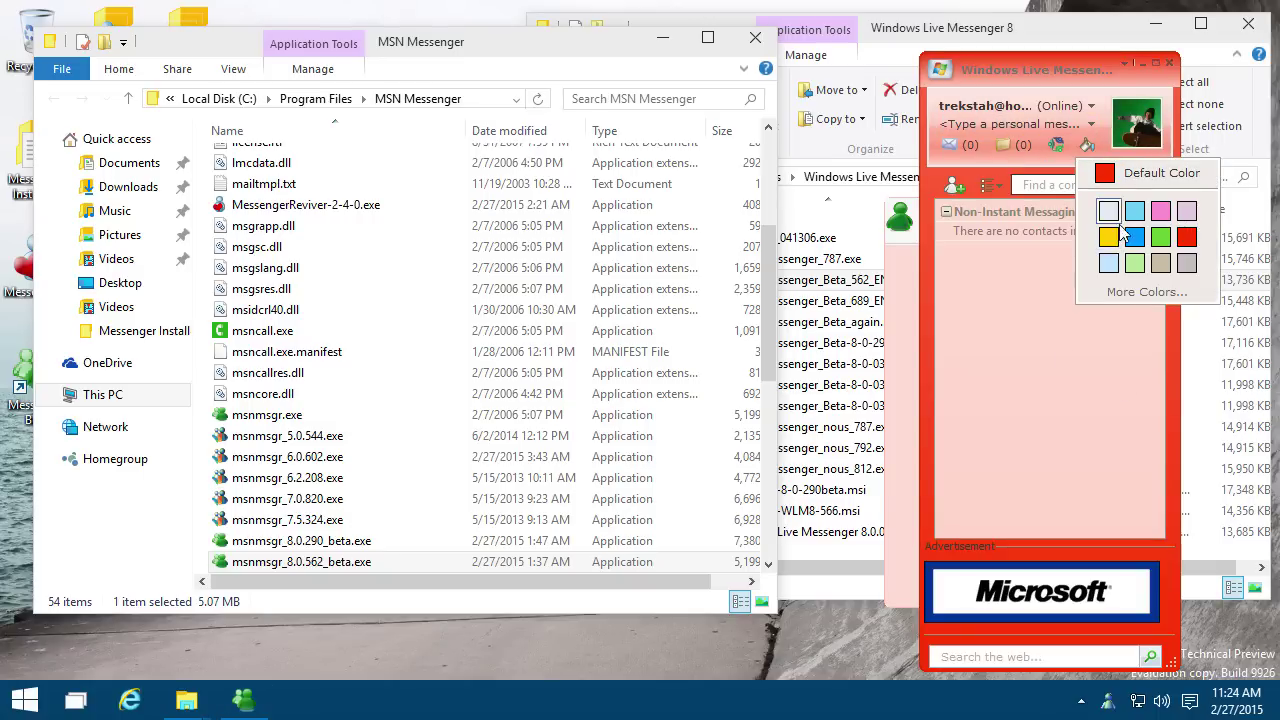
left_click(1160, 211)
left_click(1087, 145)
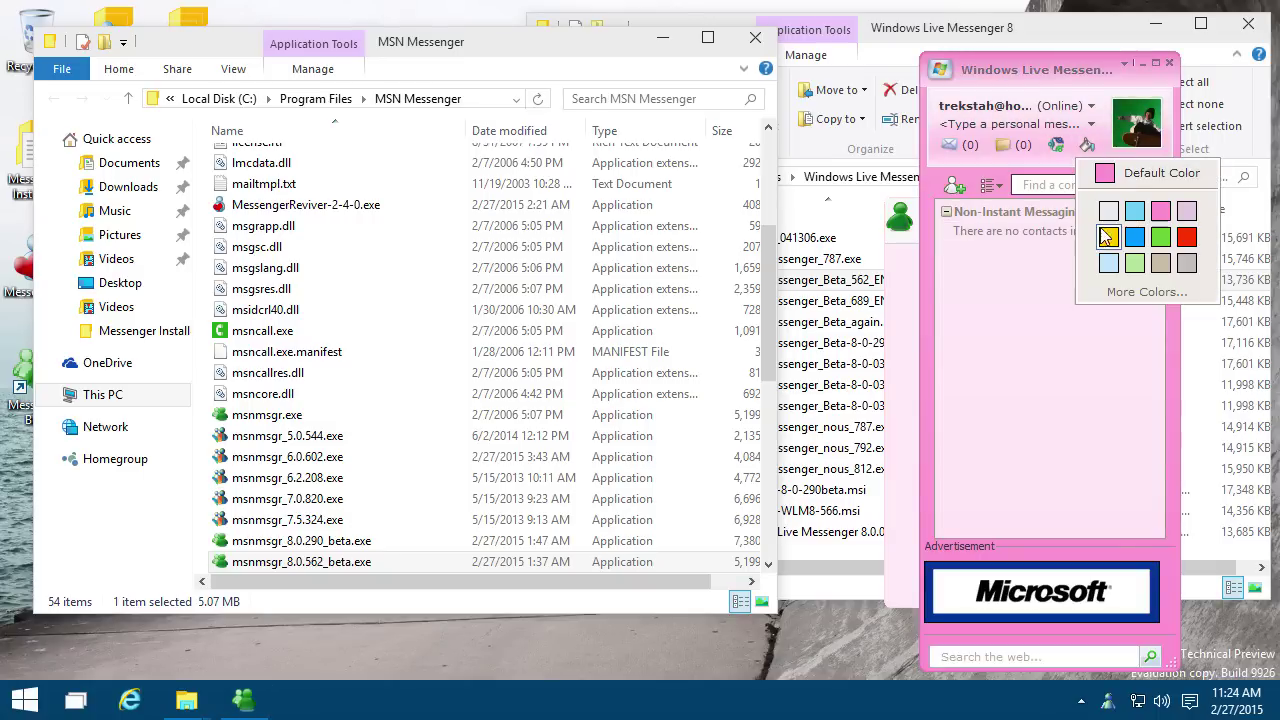
left_click(1108, 263)
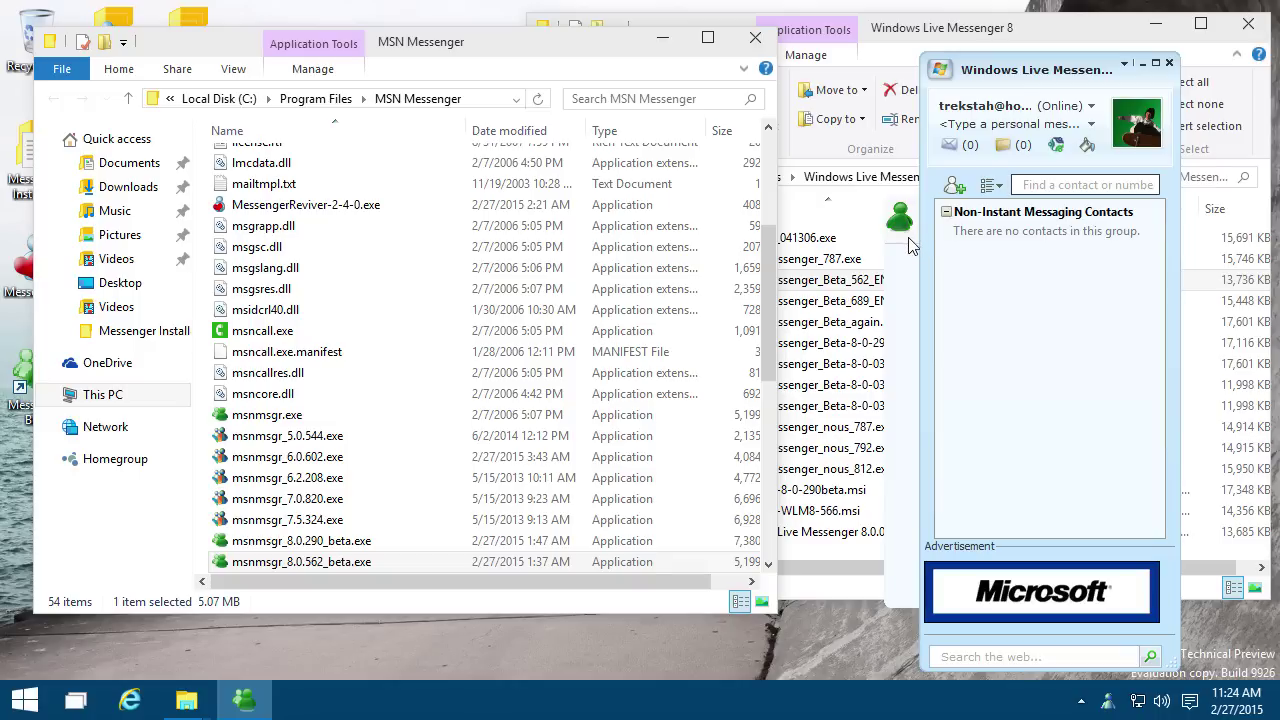
Step: Reposition the Messenger window, then exit Messenger from the notification area
left_click_drag(911, 309, 916, 287)
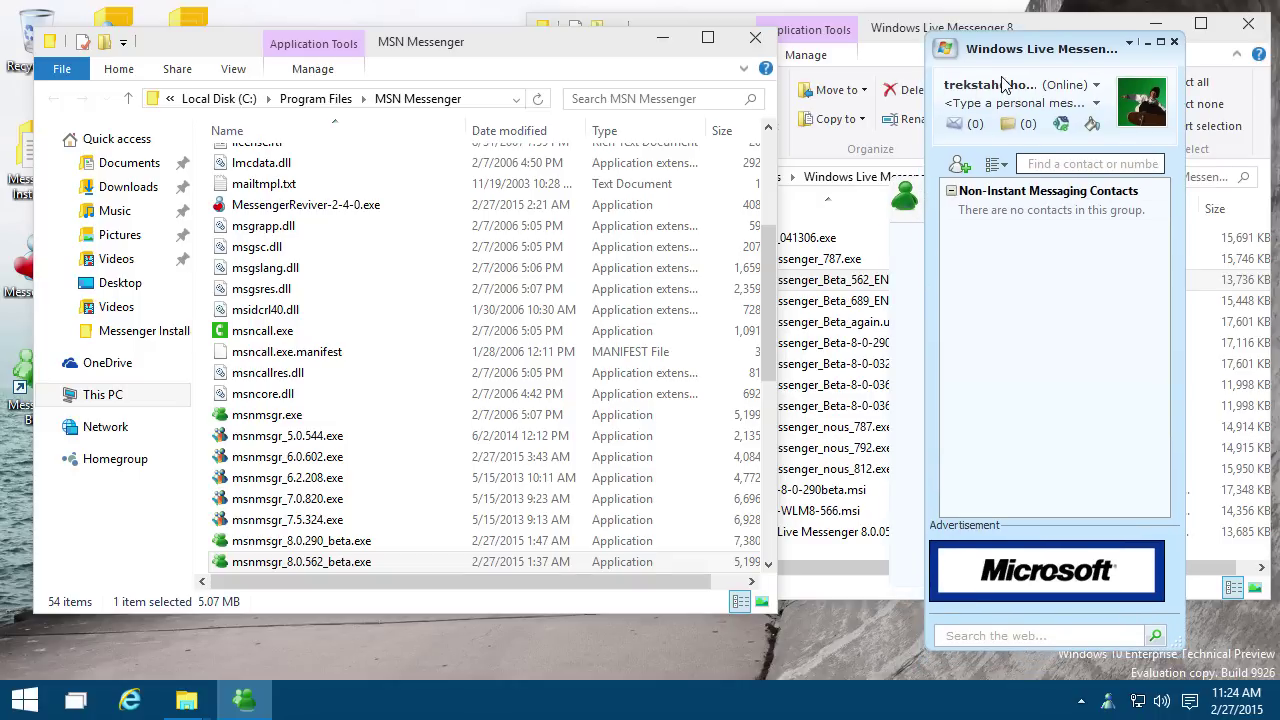
left_click_drag(987, 60, 1110, 64)
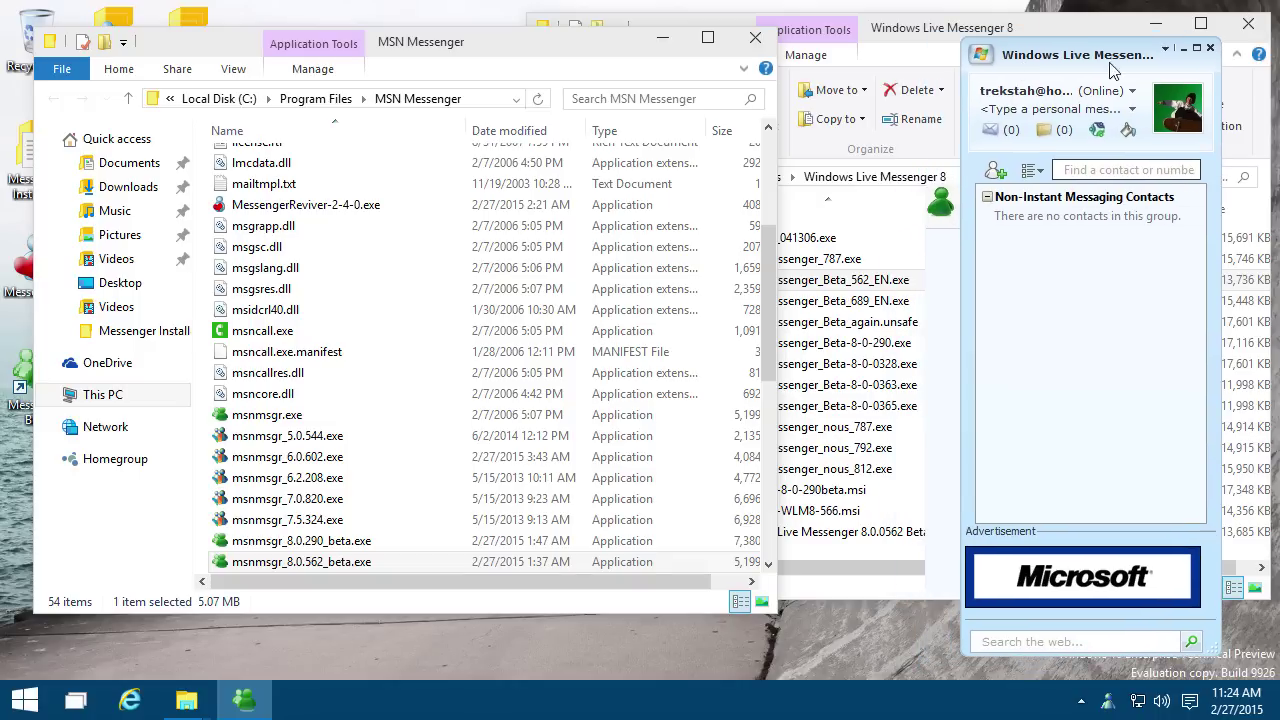
left_click(1166, 50)
left_click(1166, 50)
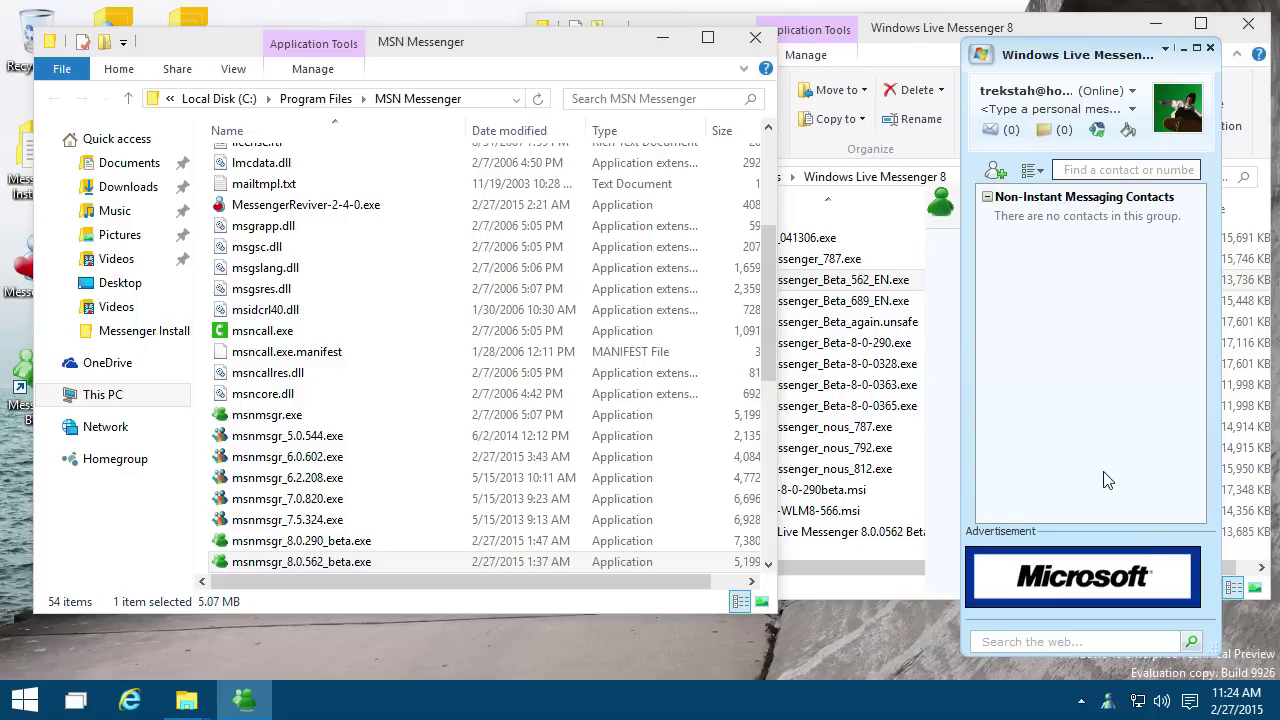
right_click(1116, 708)
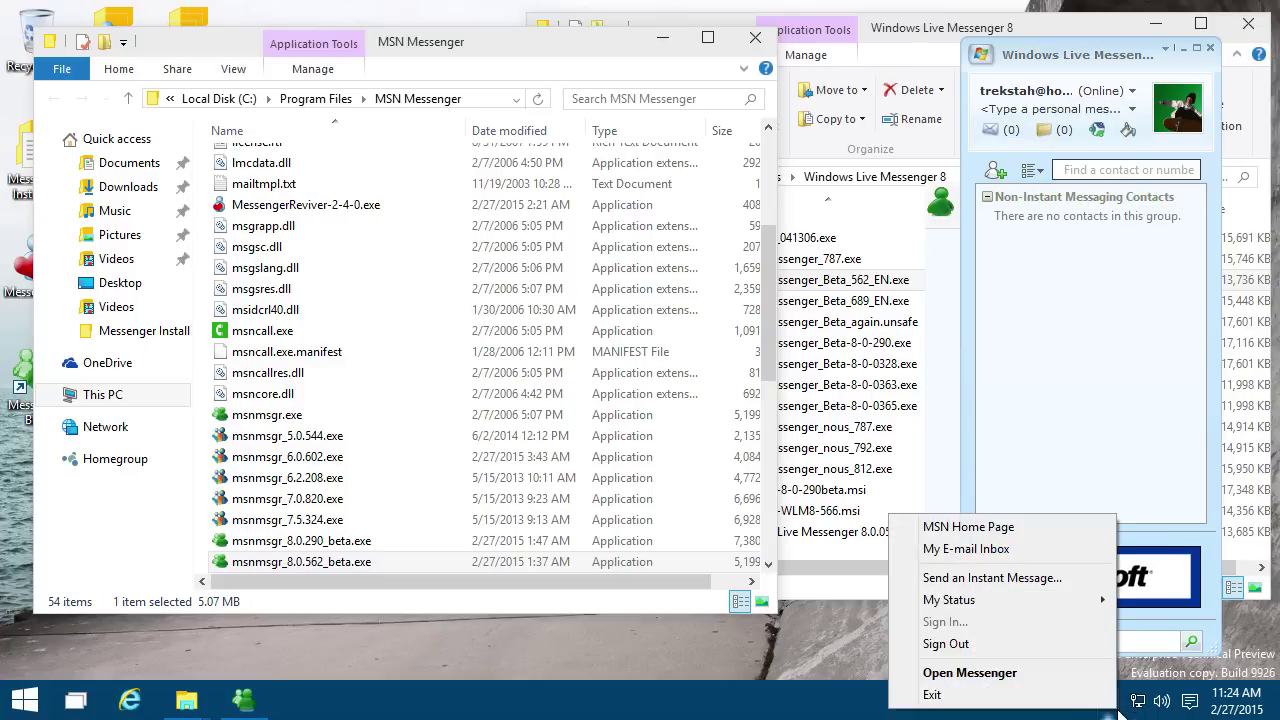
left_click(1083, 703)
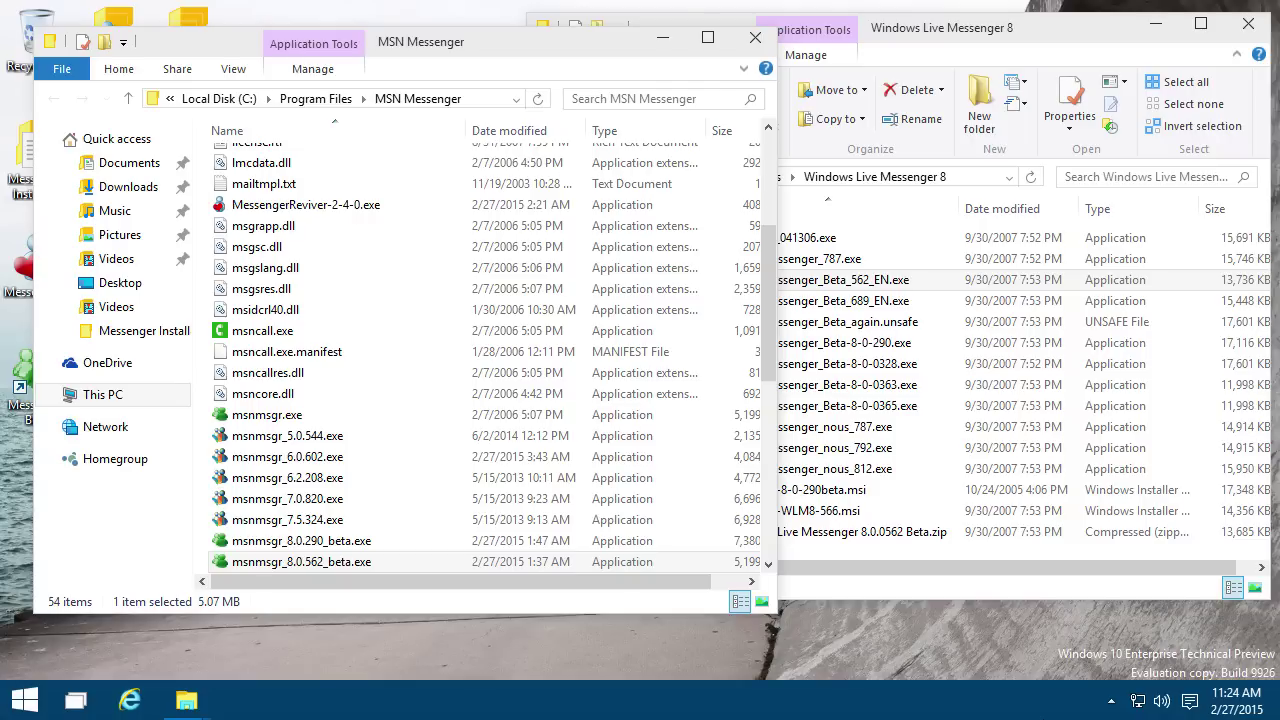
Step: Go up to Messenger Installers and open the Windows Live Messenger 8.1 folder
left_click(948, 372)
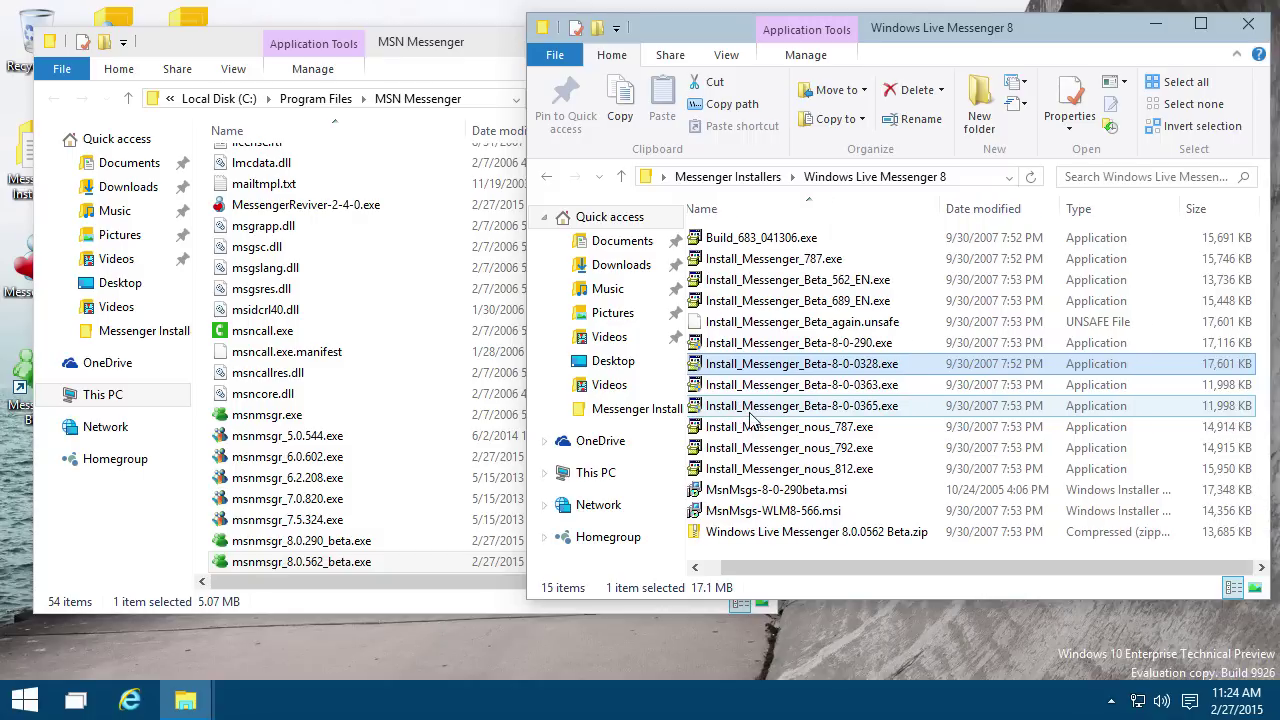
left_click_drag(975, 510, 850, 432)
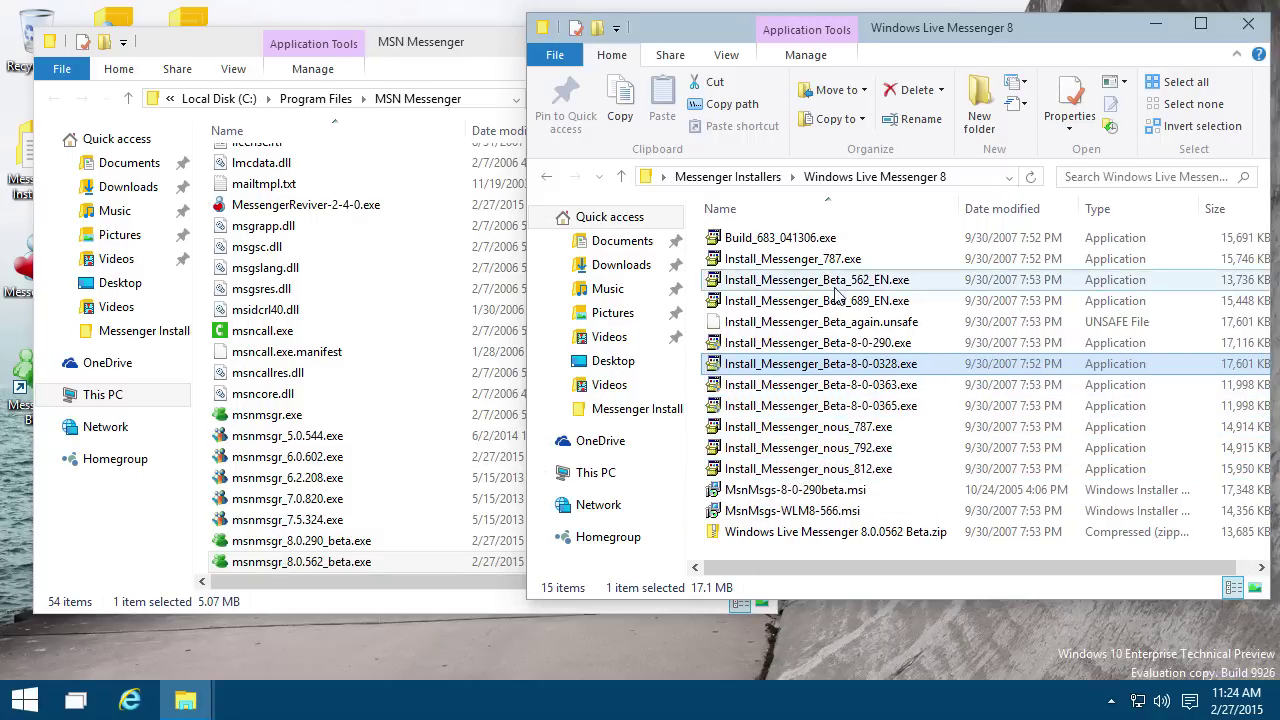
left_click(760, 178)
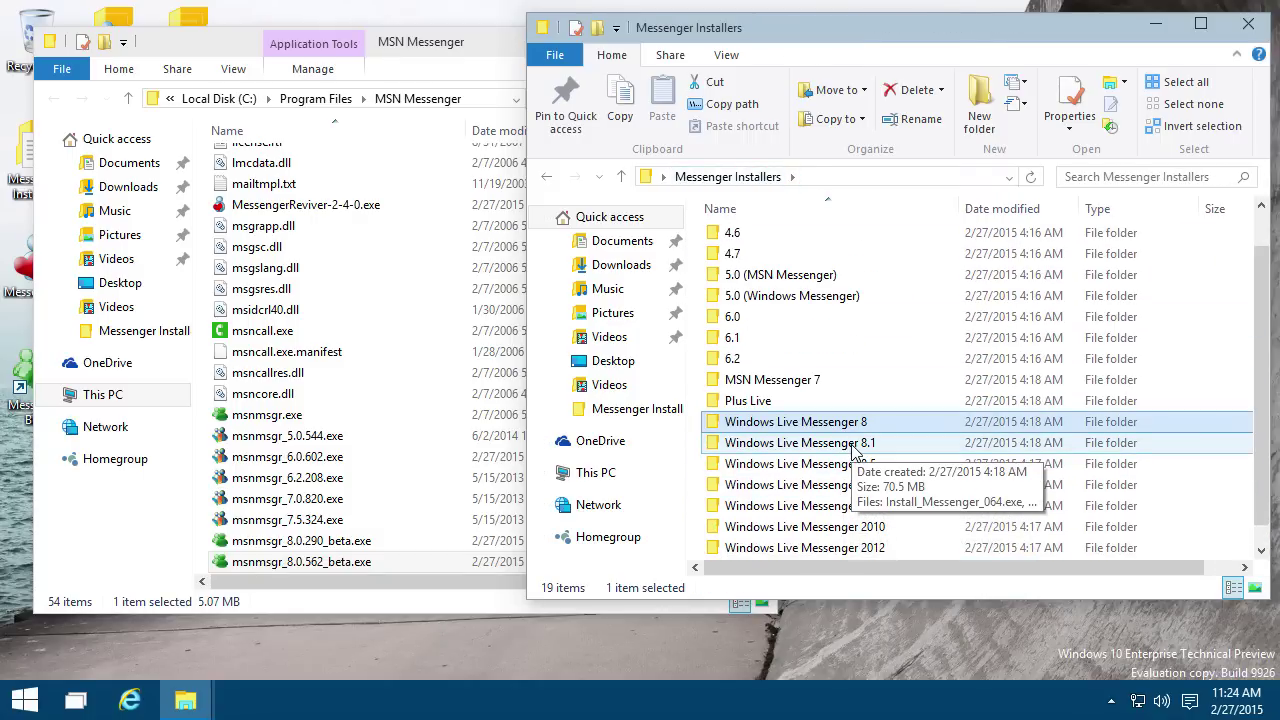
double_click(851, 444)
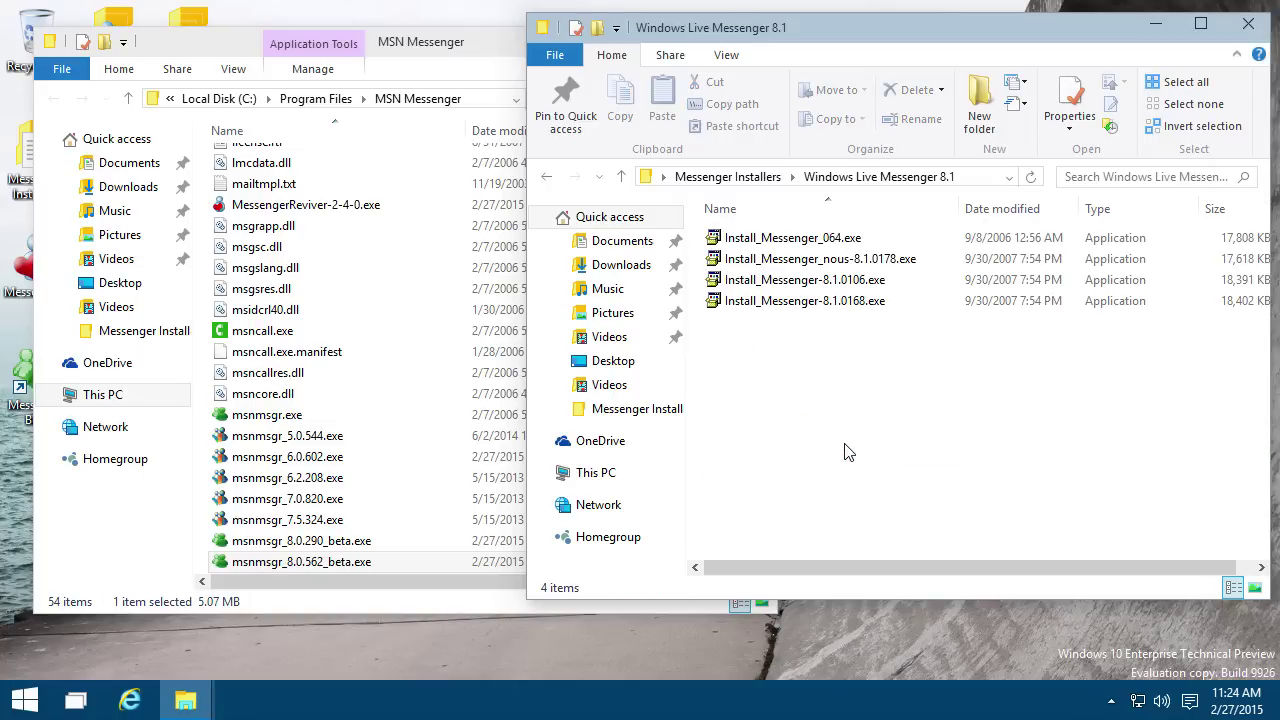
Step: Install Messenger 8.1.0178 declining MSN Home, Toolbar, Sign-in Assistant and shortcuts; restart later
double_click(890, 259)
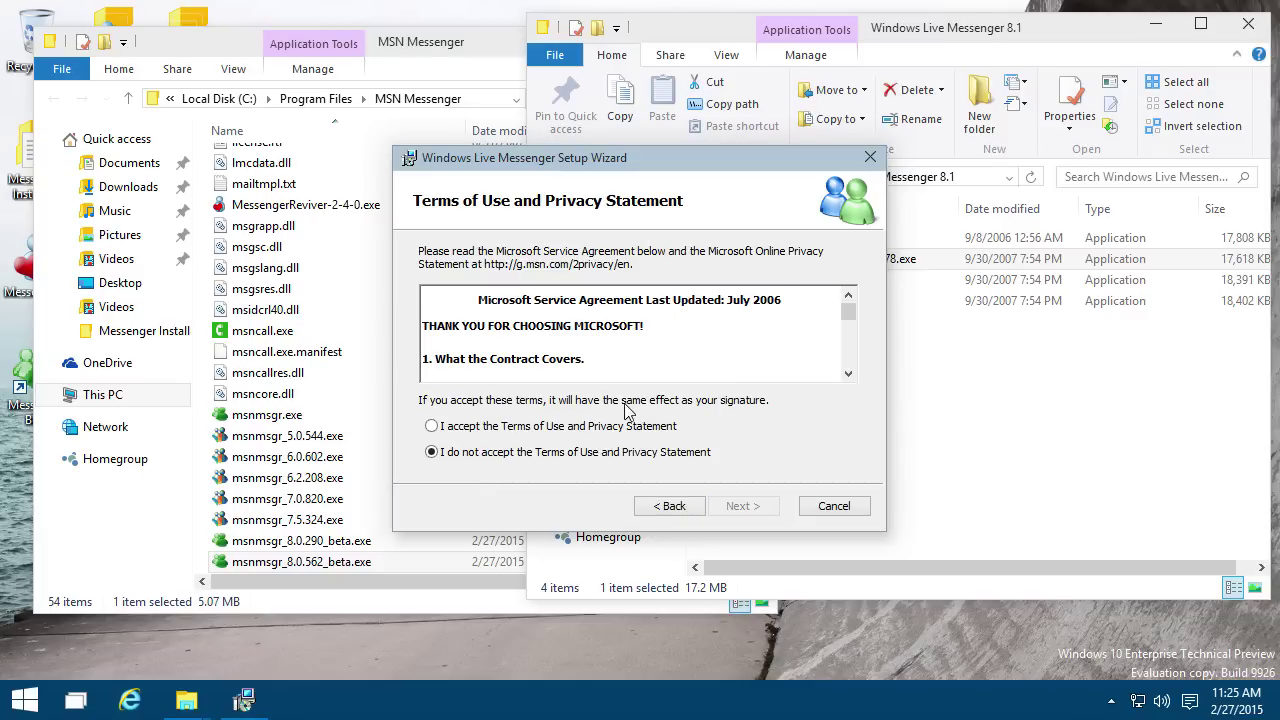
left_click(560, 427)
left_click(718, 507)
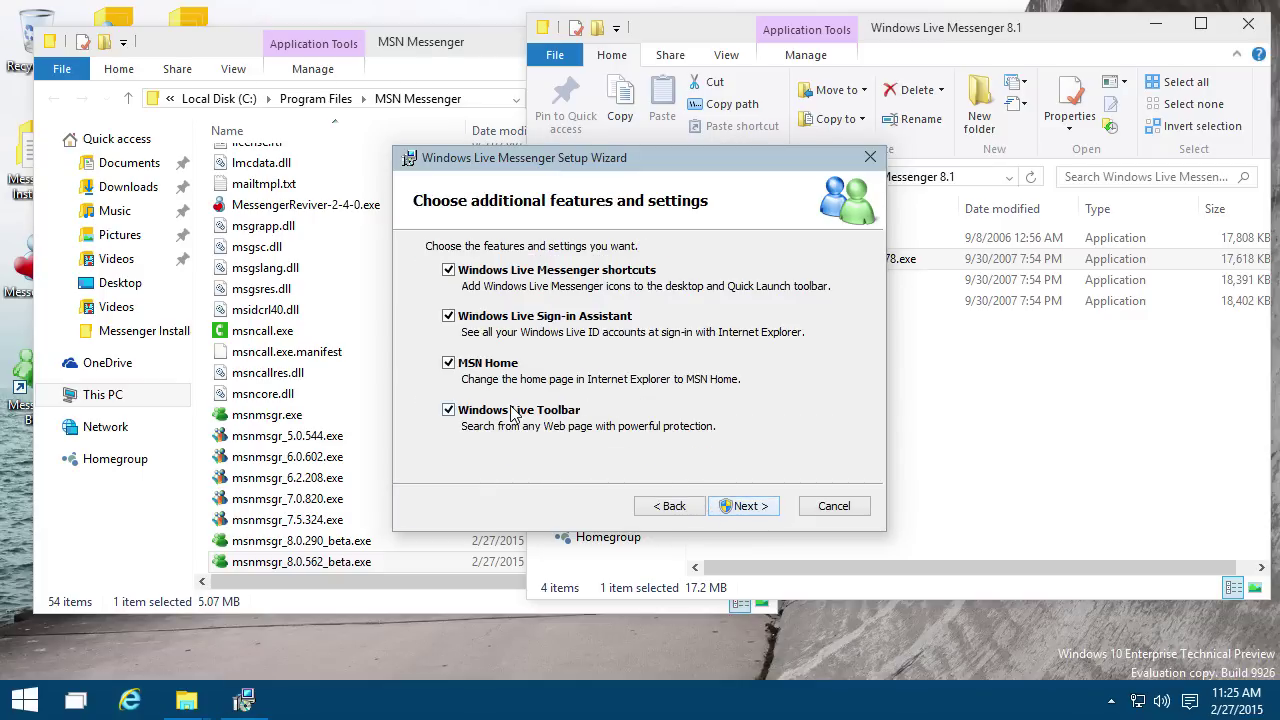
left_click(503, 365)
left_click(452, 414)
left_click(554, 320)
left_click(585, 280)
left_click(733, 512)
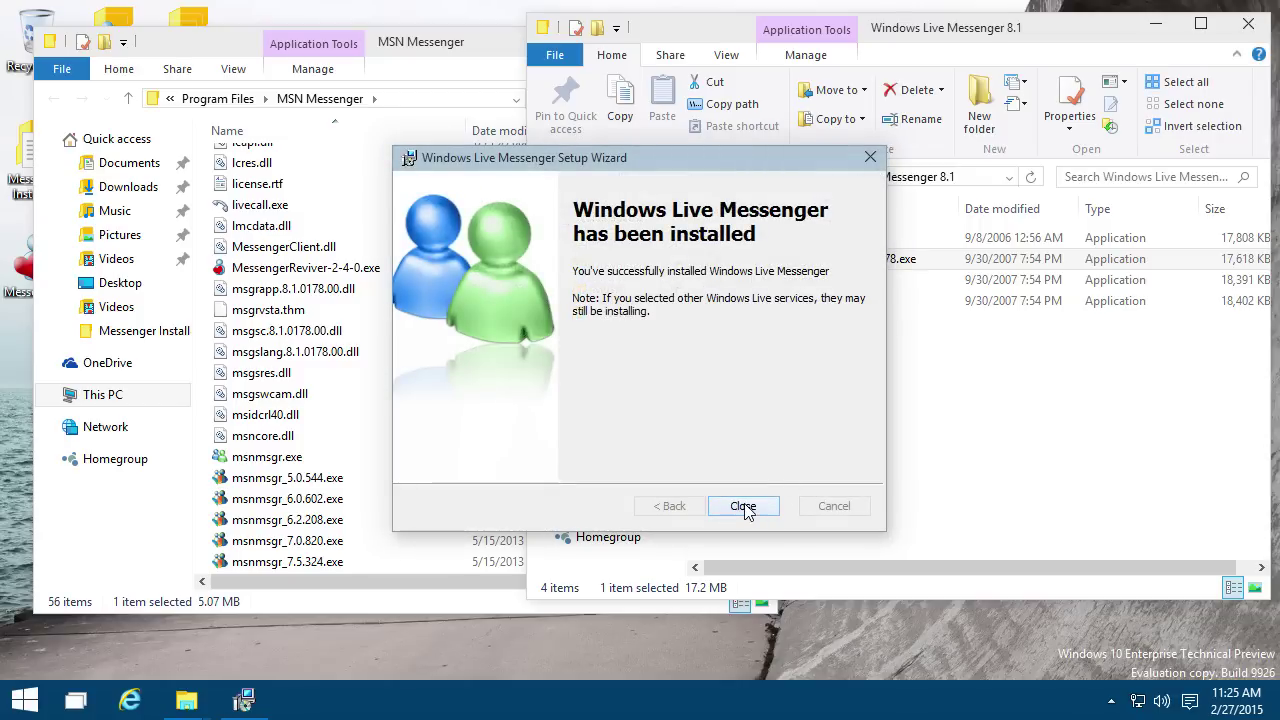
left_click(740, 506)
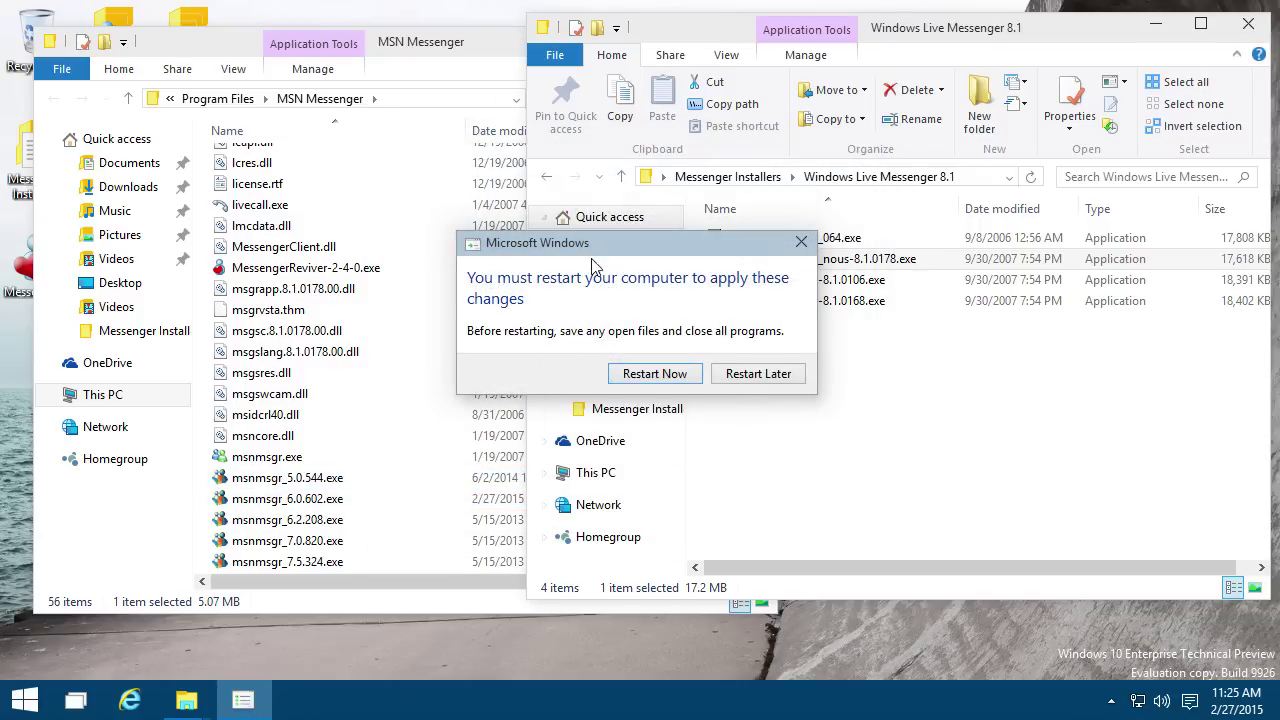
left_click(779, 383)
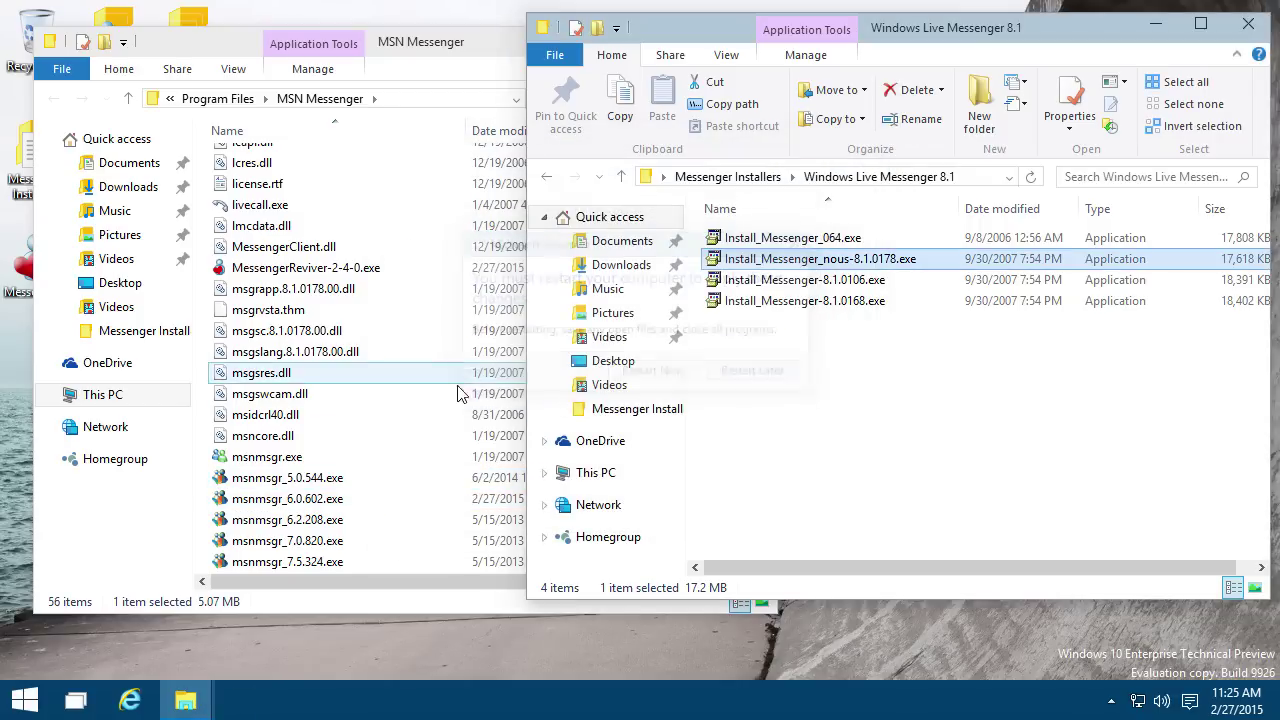
Step: Launch msnmsgr-8.1.178 mark two.exe and sign in to Messenger 8.1
left_click(386, 498)
scroll(388, 498, "down", 4)
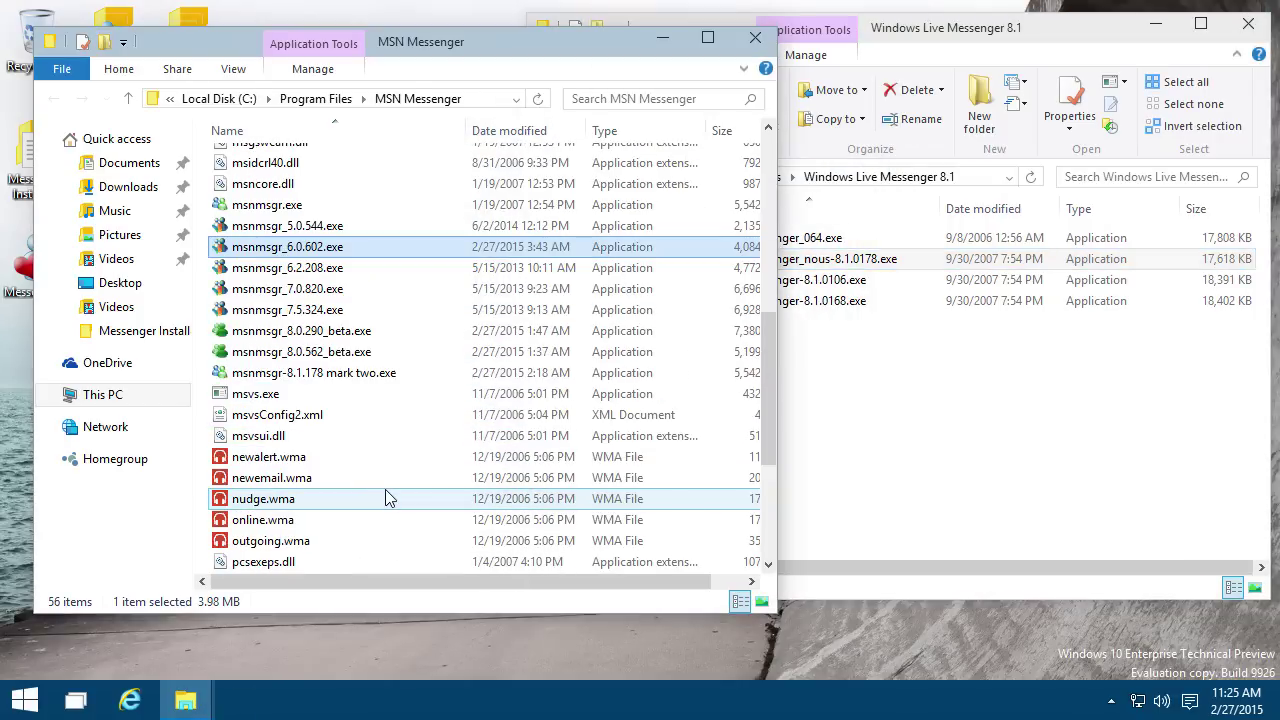
double_click(361, 378)
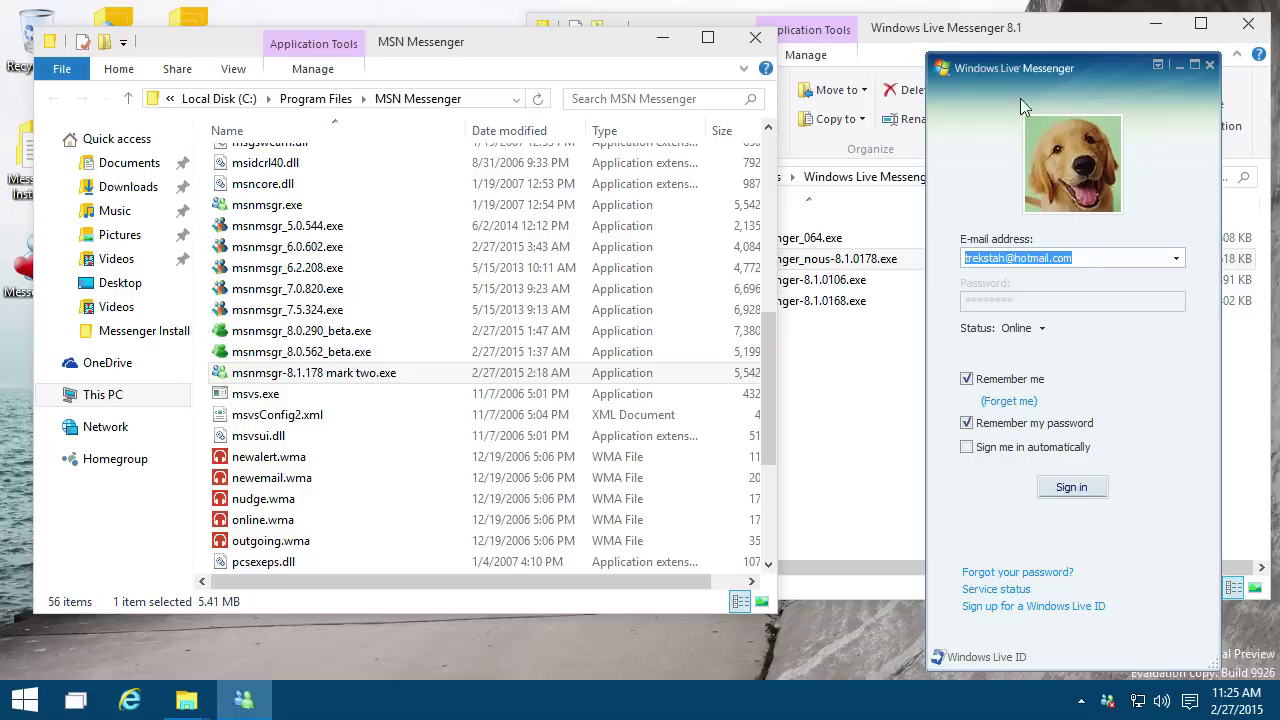
left_click_drag(1020, 98, 1016, 70)
left_click(1069, 461)
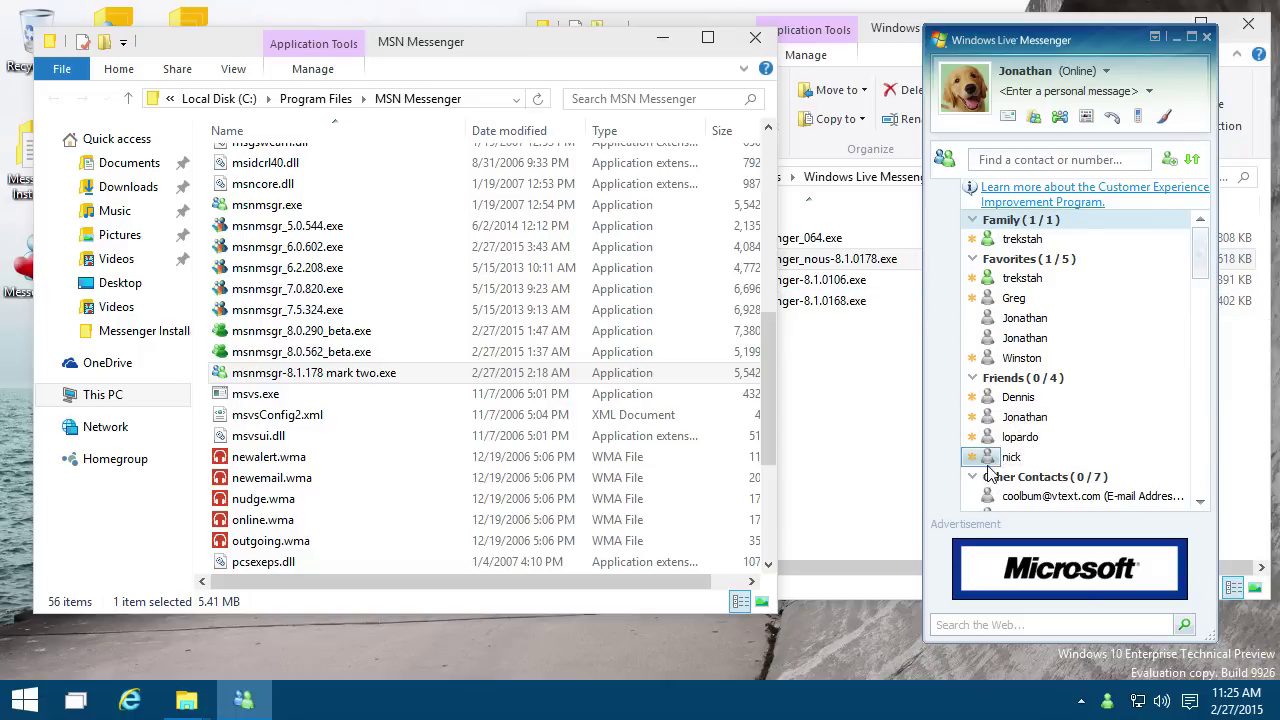
Step: Open and close a contact's card, then start a conversation with an online contact
scroll(1090, 310, "down", 3)
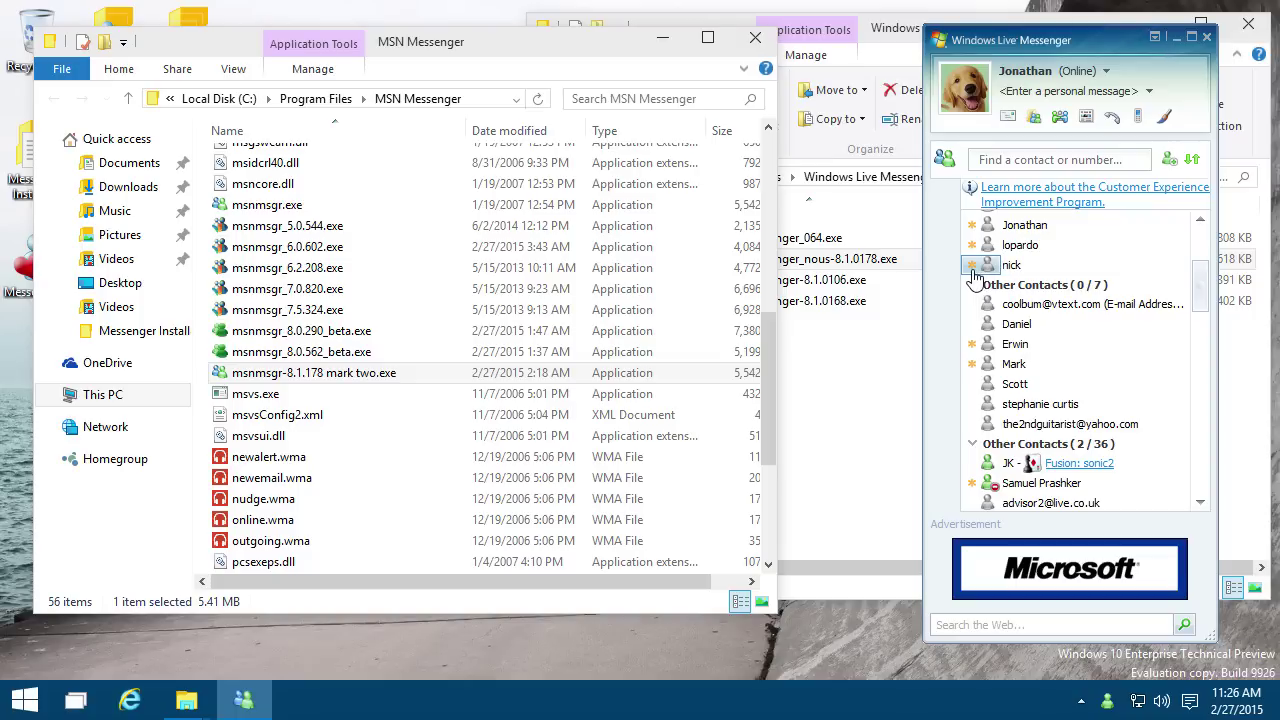
left_click(975, 270)
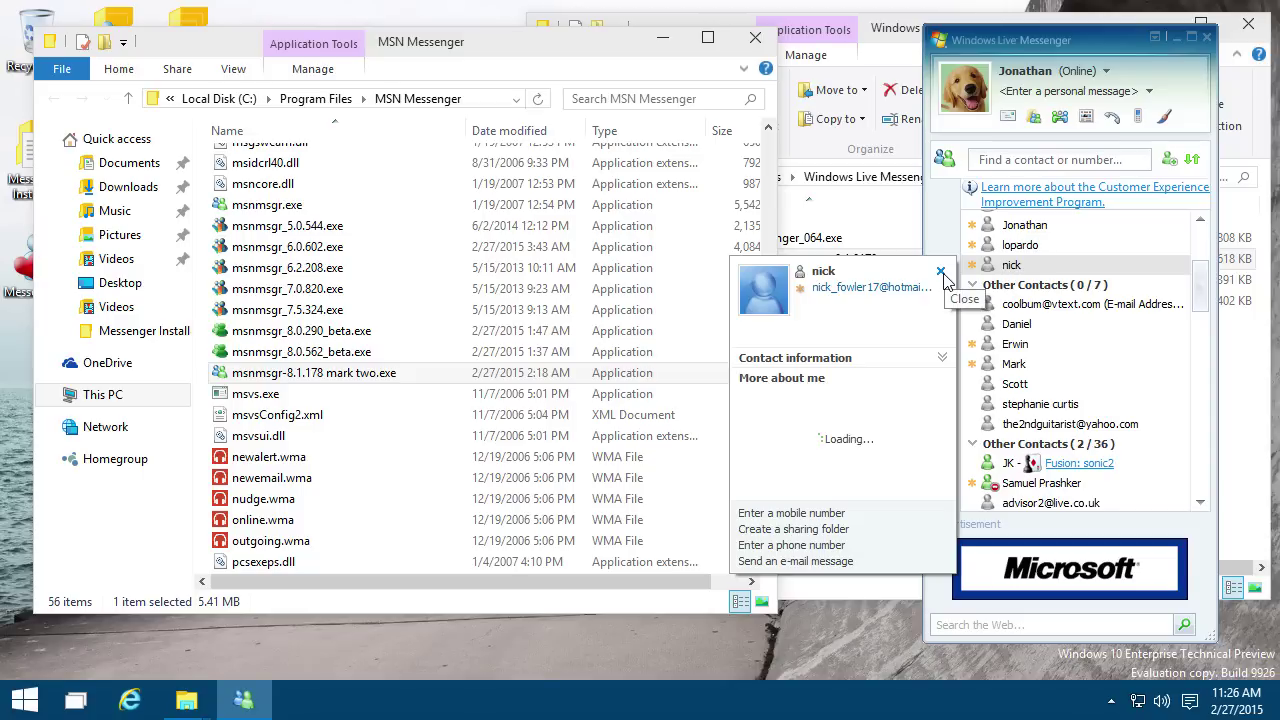
left_click(941, 273)
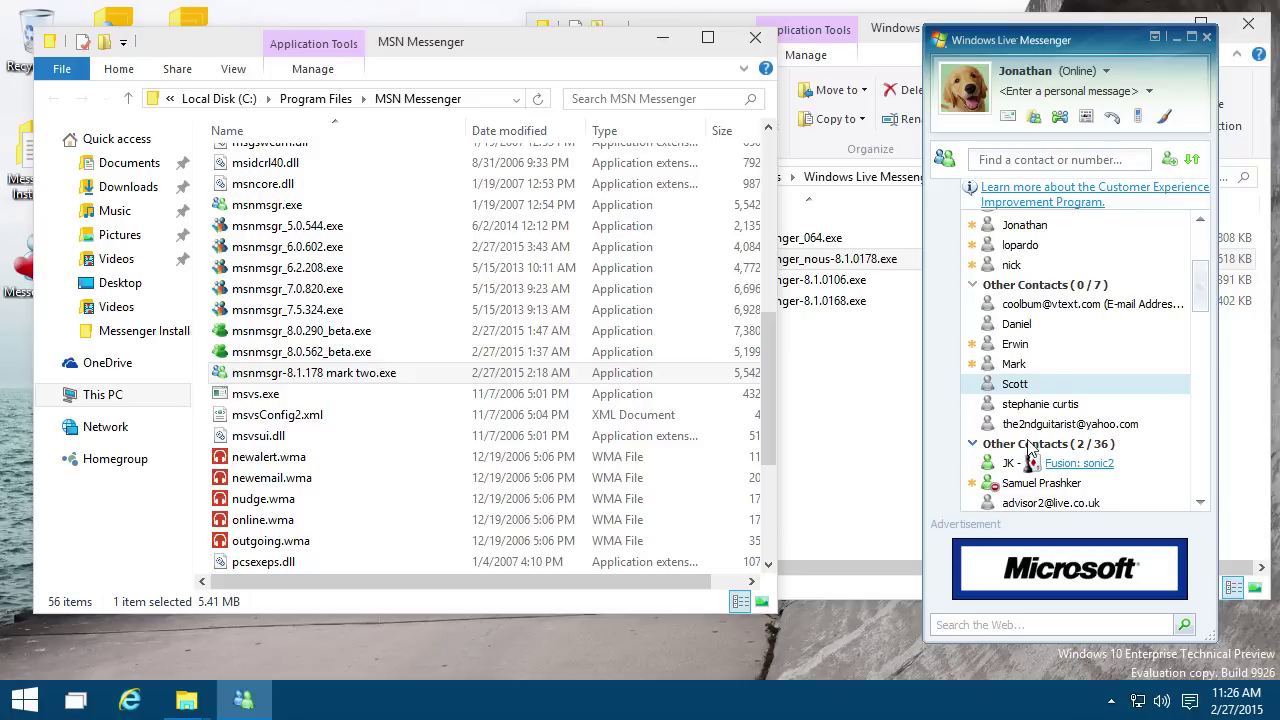
scroll(1045, 400, "down", 2)
double_click(1010, 370)
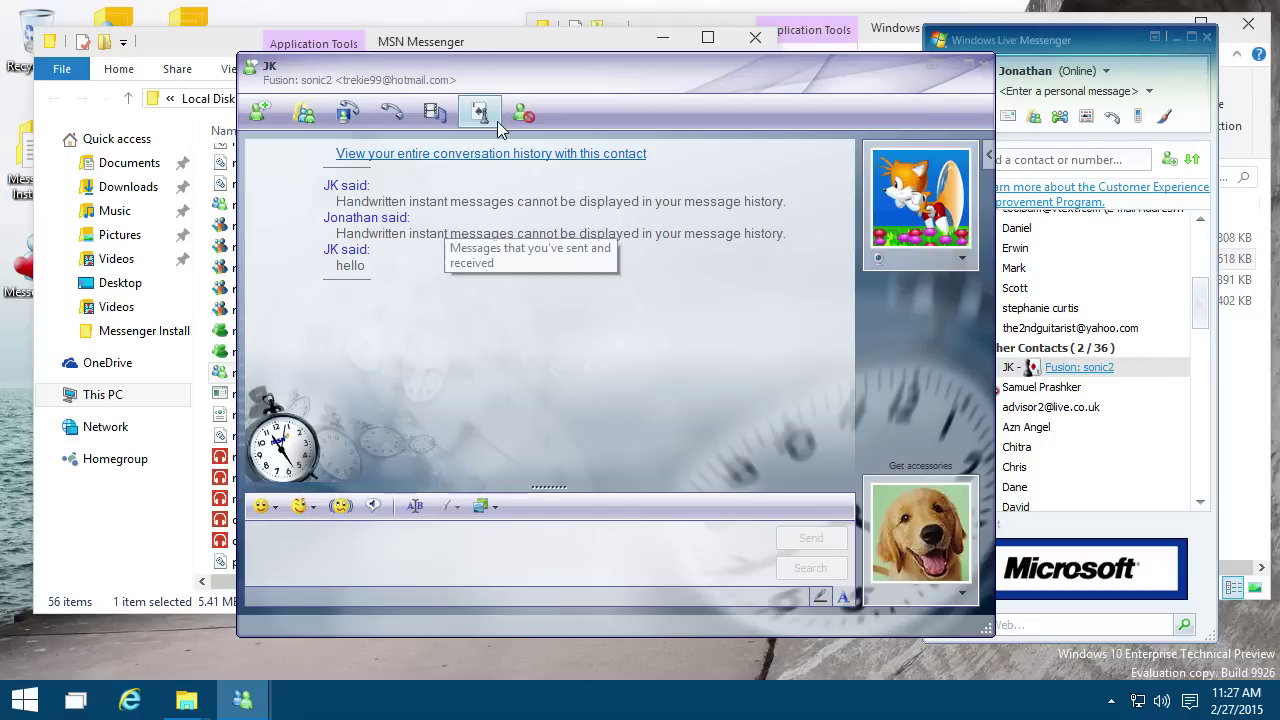
Step: Recolour the contact list light blue, then light green, and finally Yellow
left_click(1062, 415)
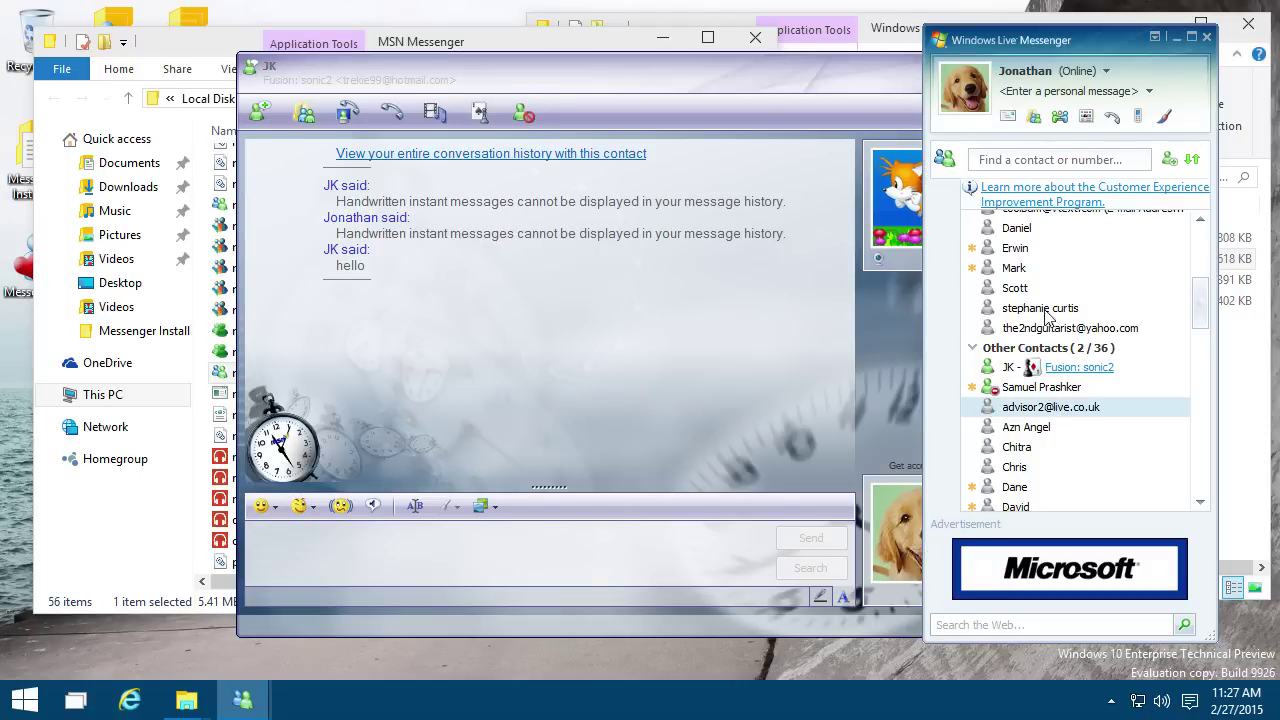
scroll(1040, 380, "down", 8)
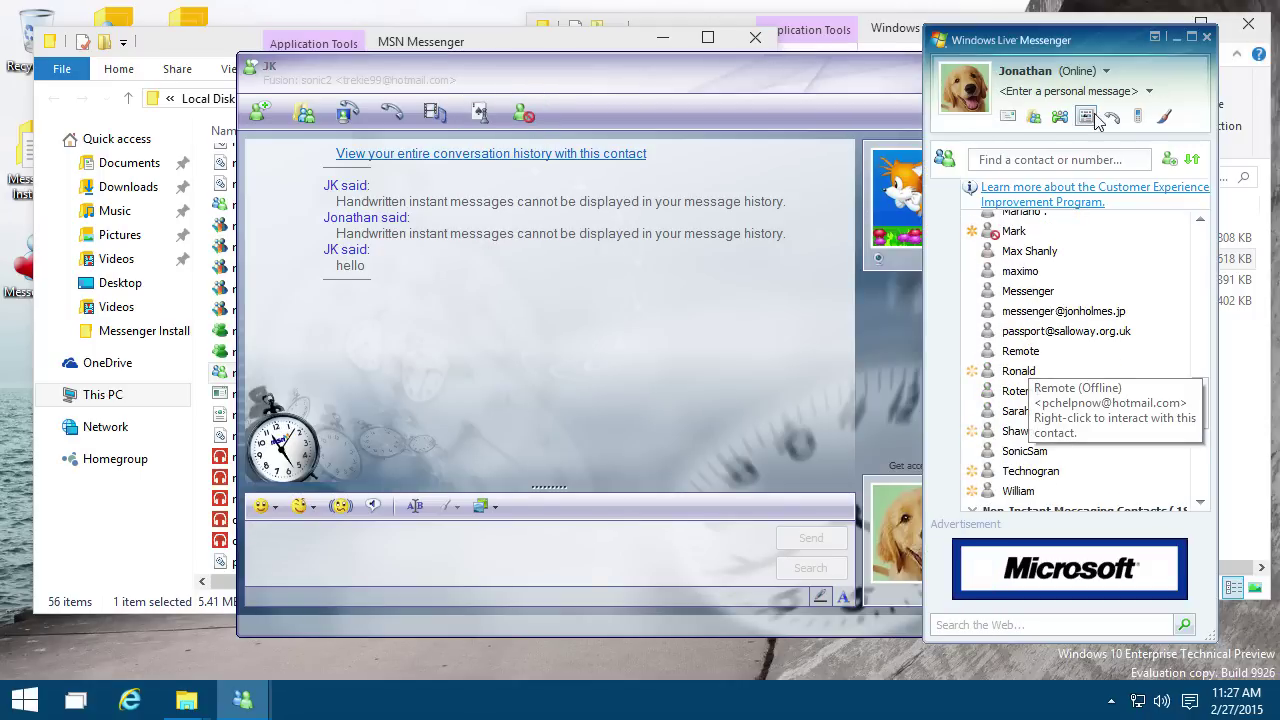
left_click(1165, 117)
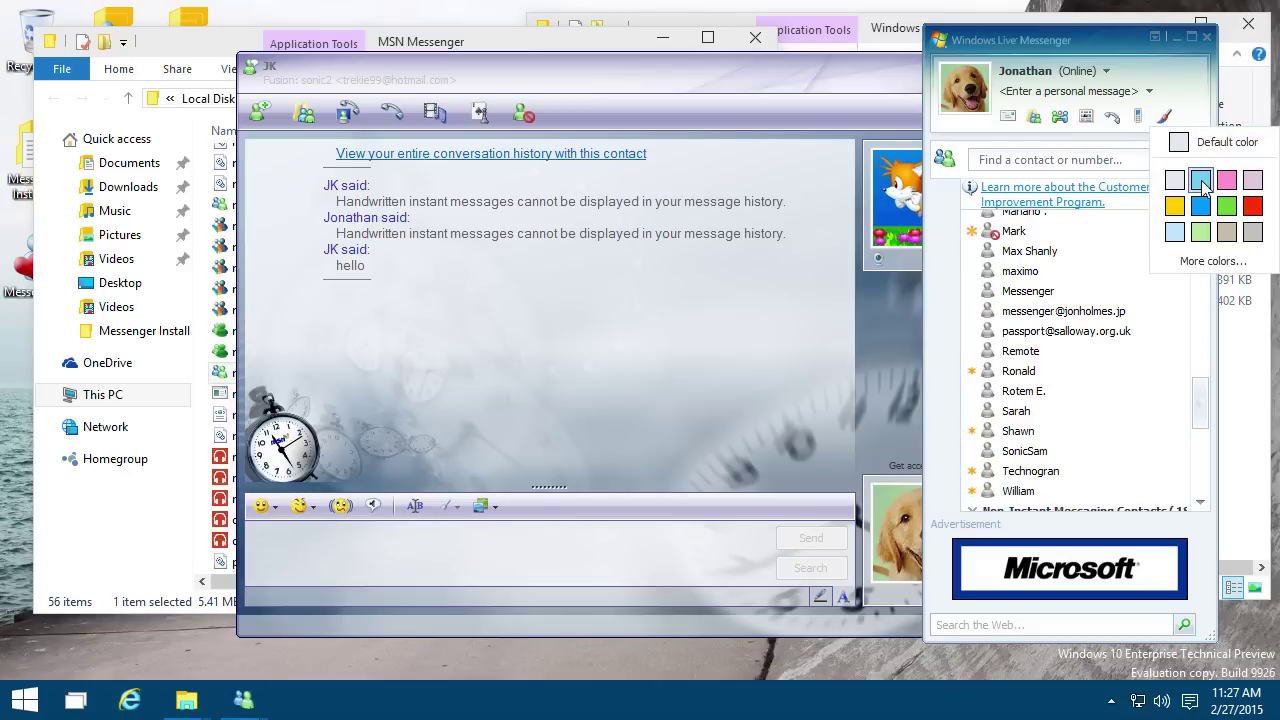
left_click(1200, 180)
left_click(1165, 117)
left_click(1200, 232)
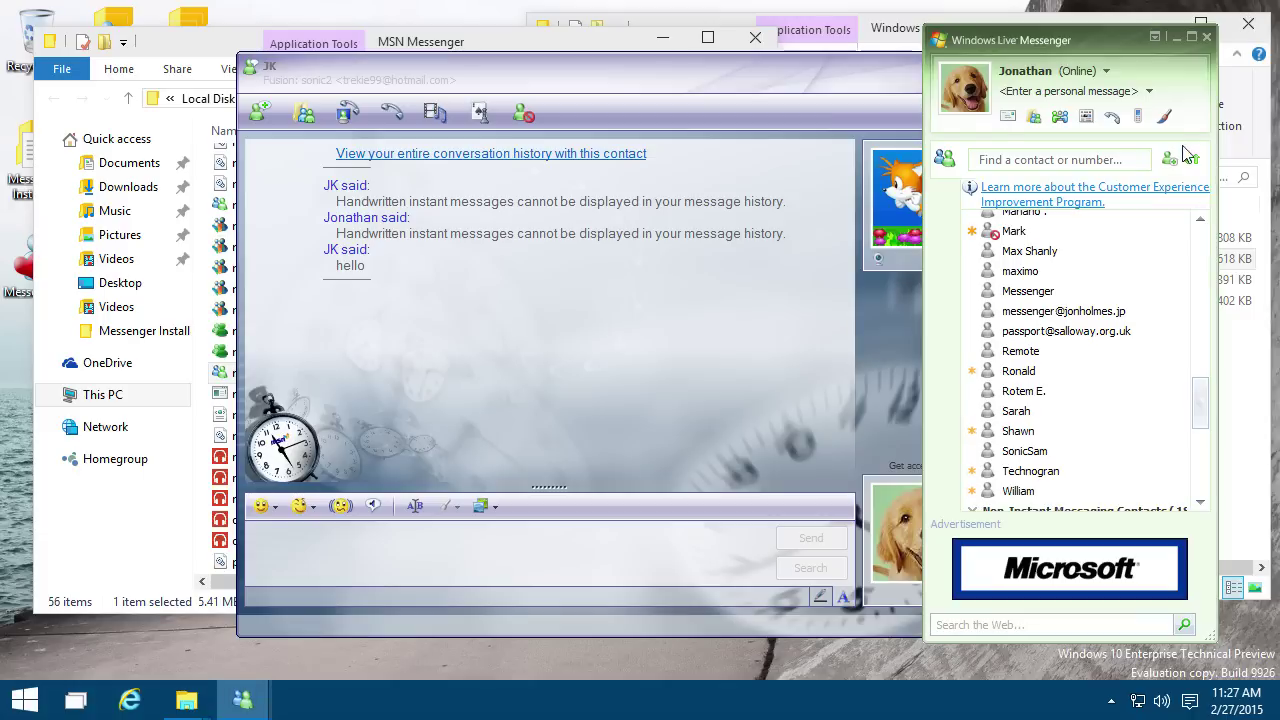
left_click(1165, 117)
left_click(1175, 206)
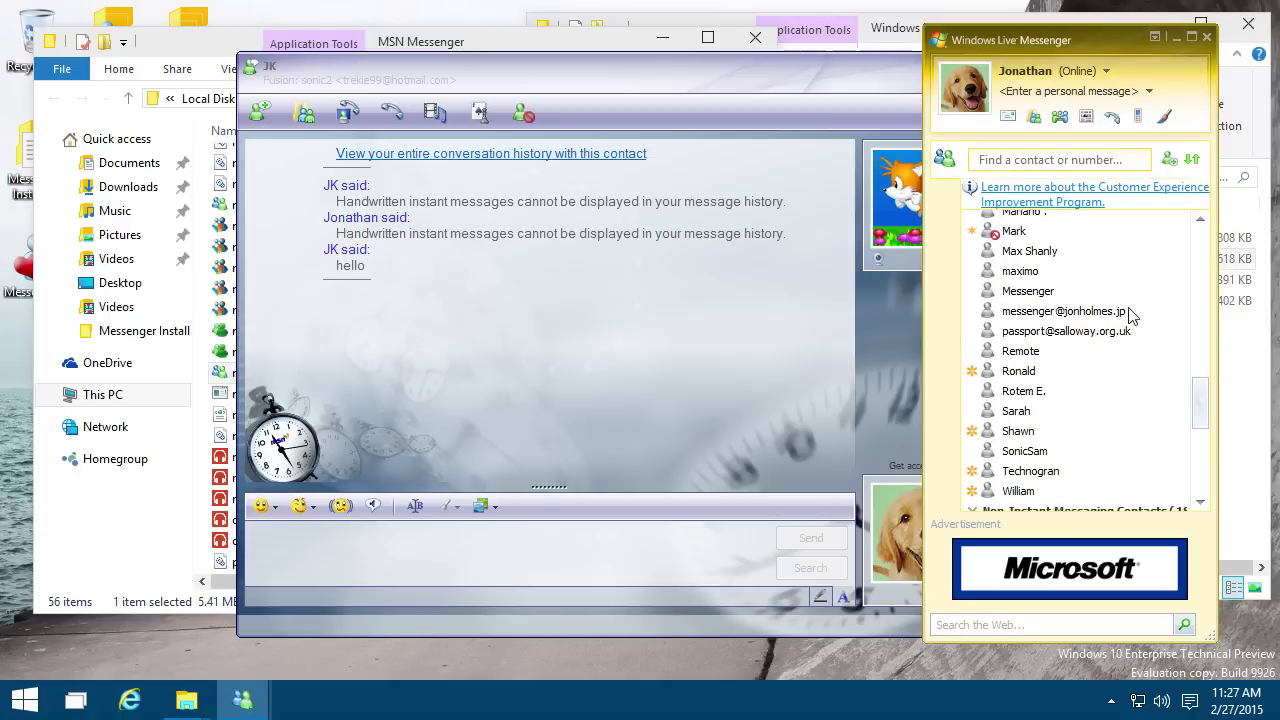
Step: Exit Messenger from its hidden notification-area icon
scroll(1123, 344, "down", 8)
scroll(1058, 440, "up", 6)
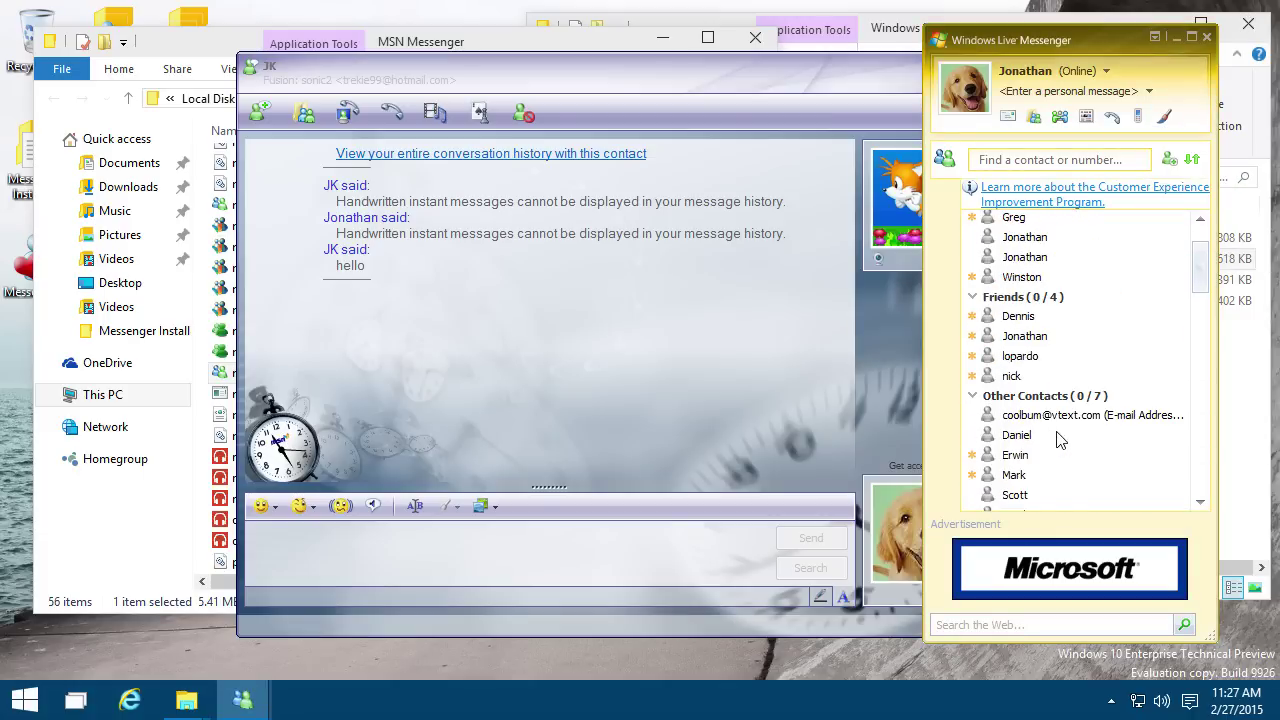
left_click(699, 563)
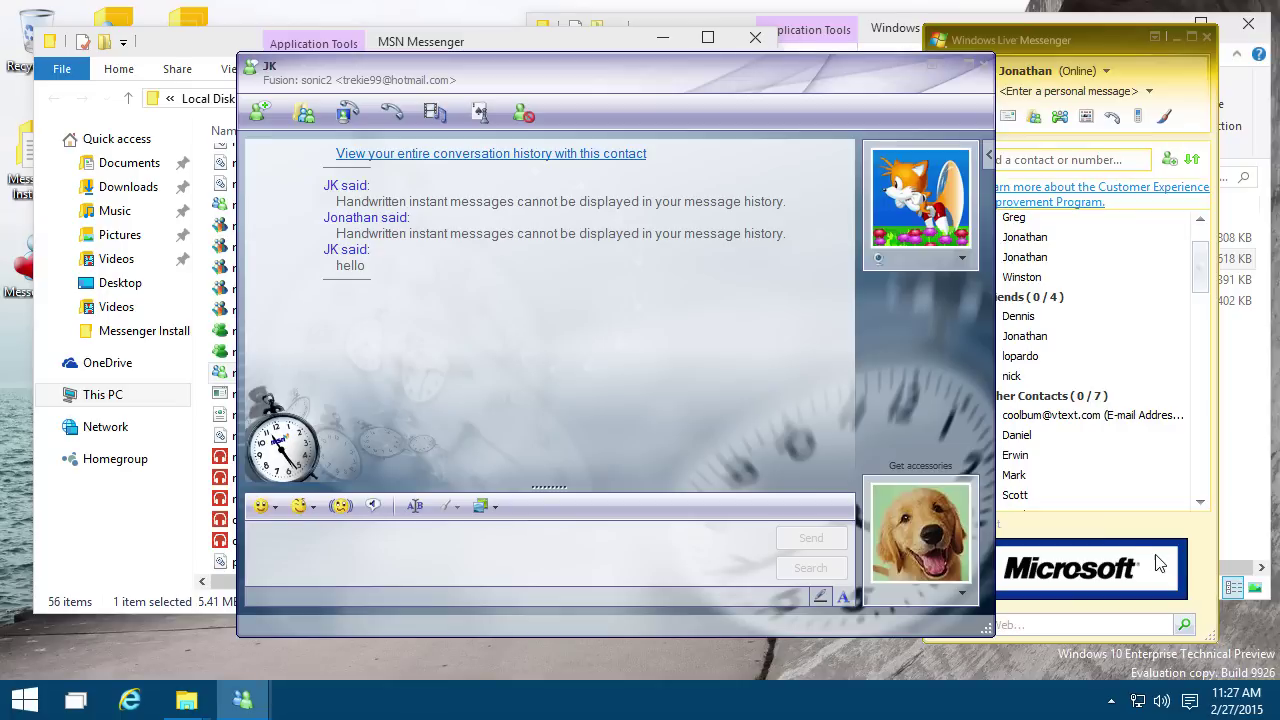
left_click(1111, 701)
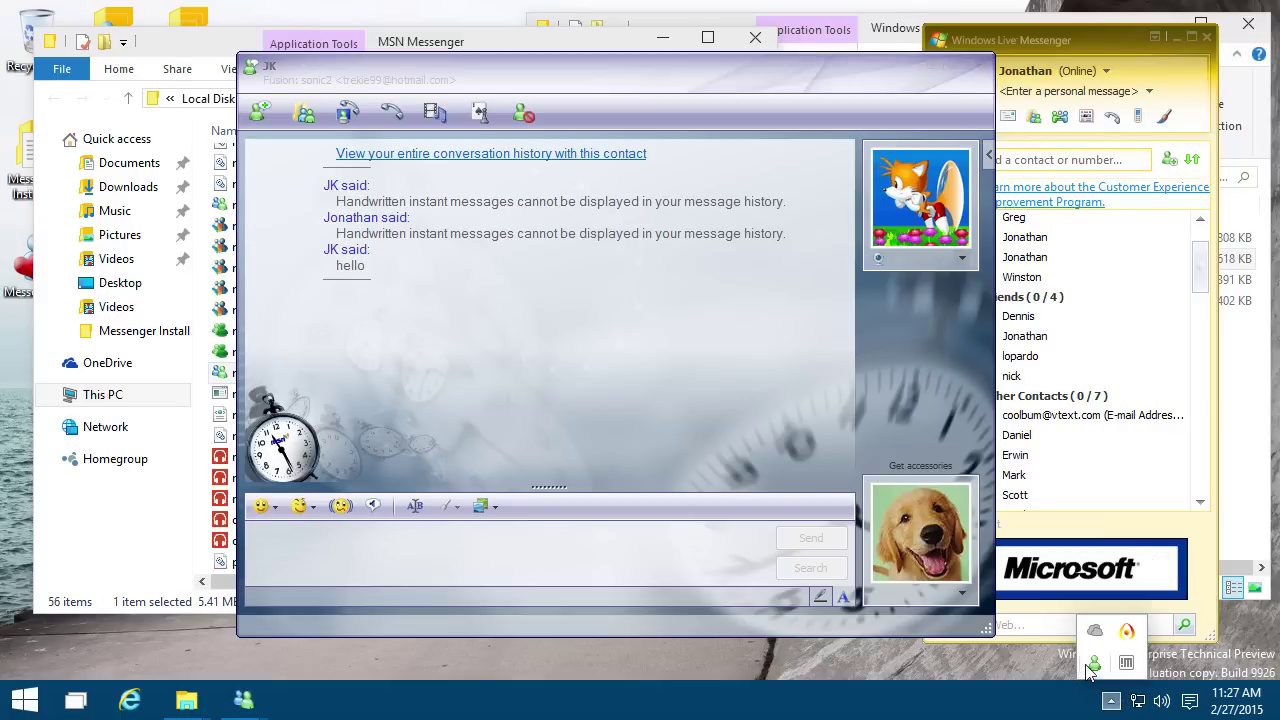
right_click(1095, 664)
left_click(910, 649)
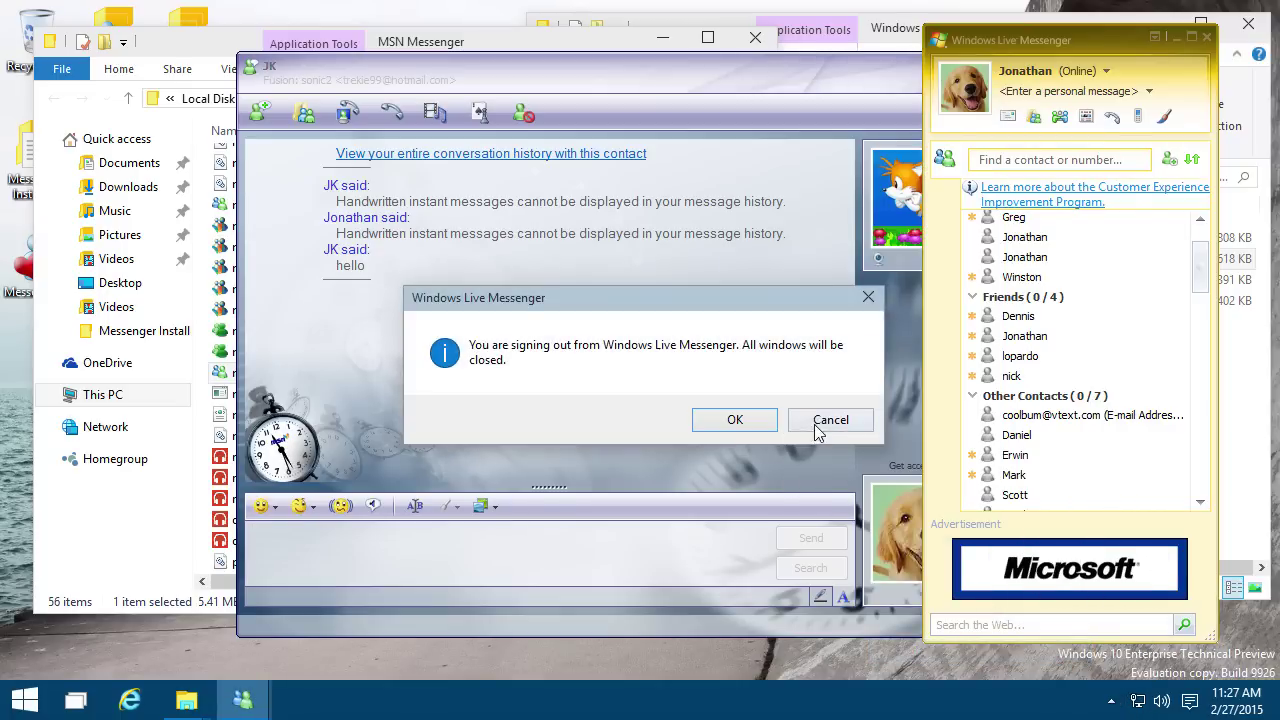
Step: Confirm sign-out, then run the Windows Live Messenger MSI from the Windows Live Messenger 8.5\MSIs folder
left_click(737, 421)
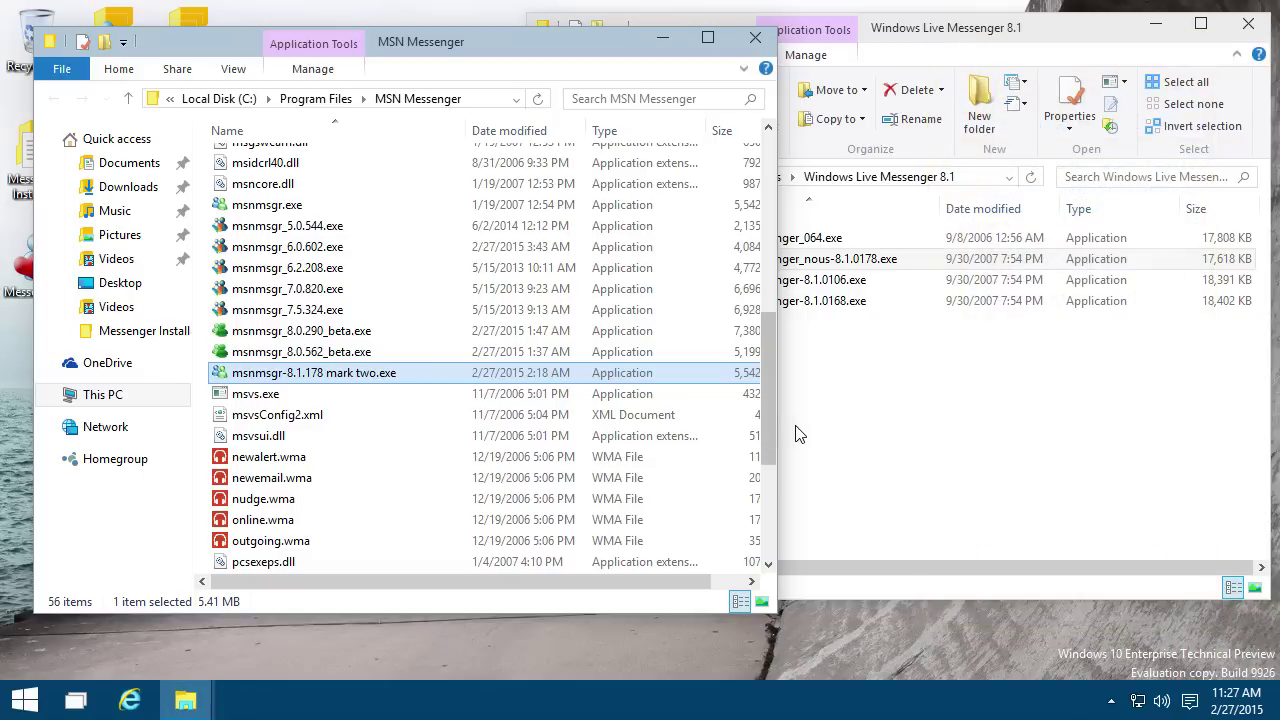
left_click(863, 405)
left_click(727, 176)
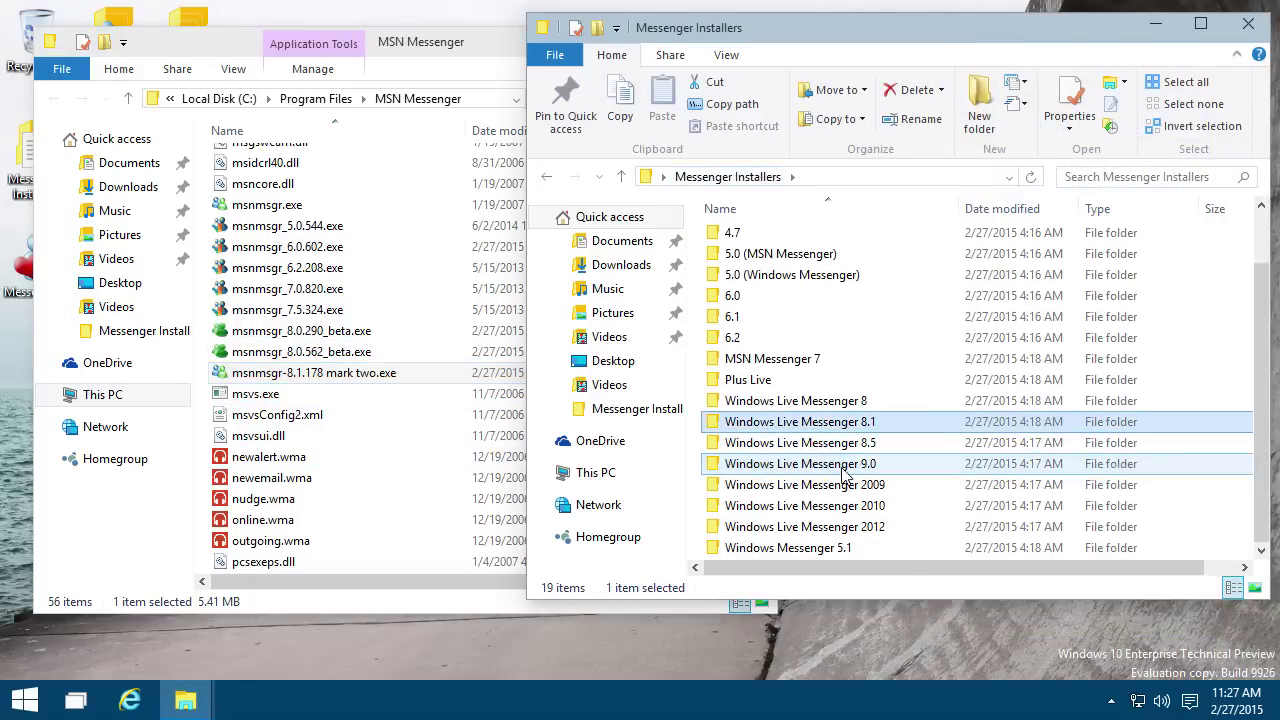
double_click(837, 443)
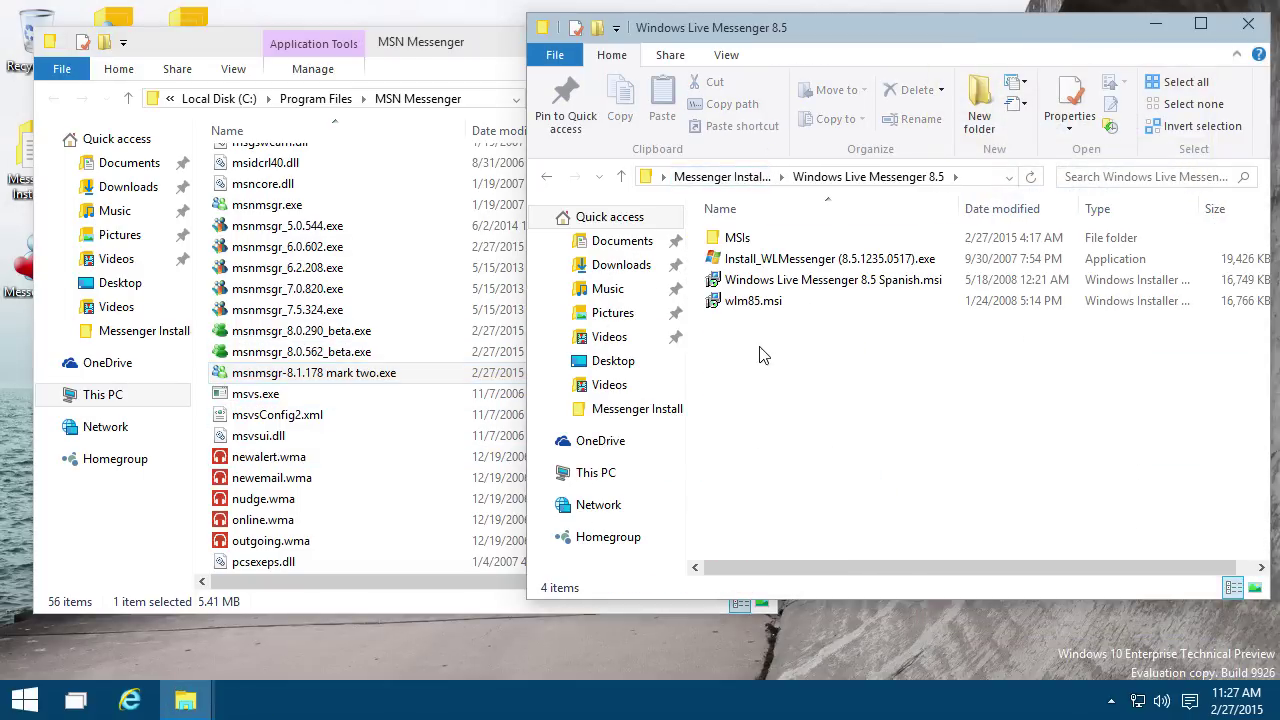
double_click(738, 238)
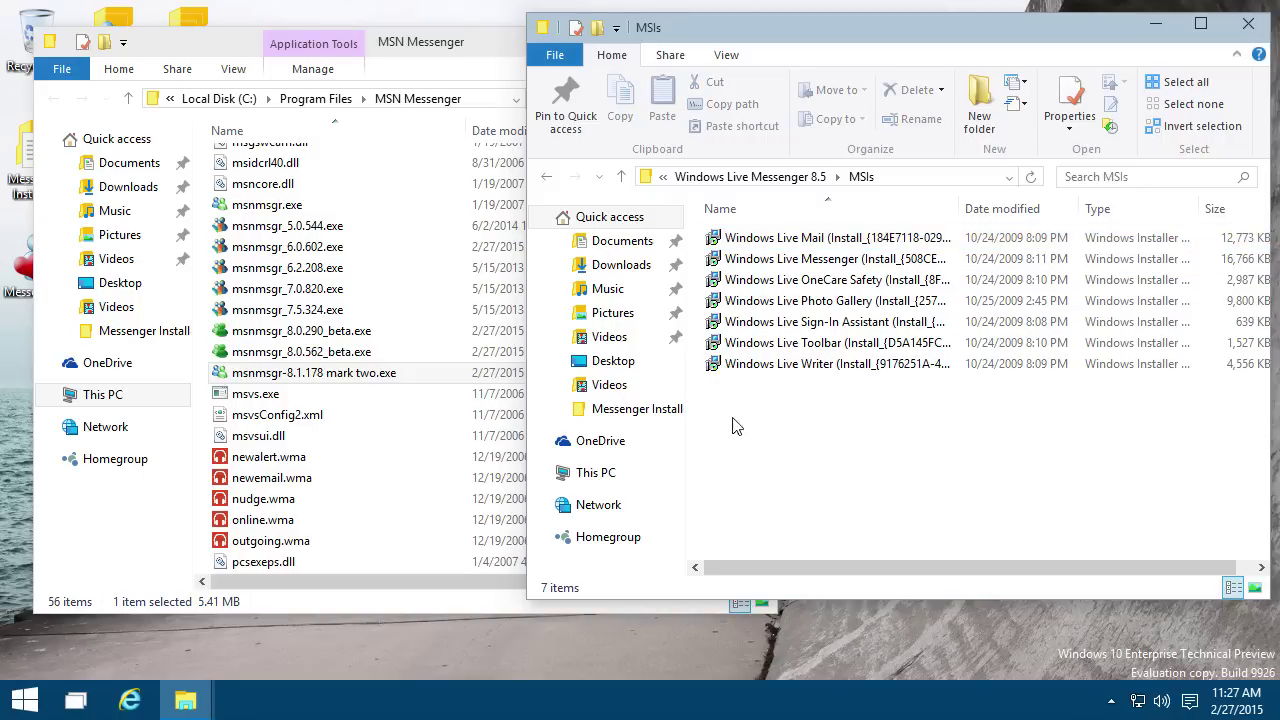
double_click(760, 258)
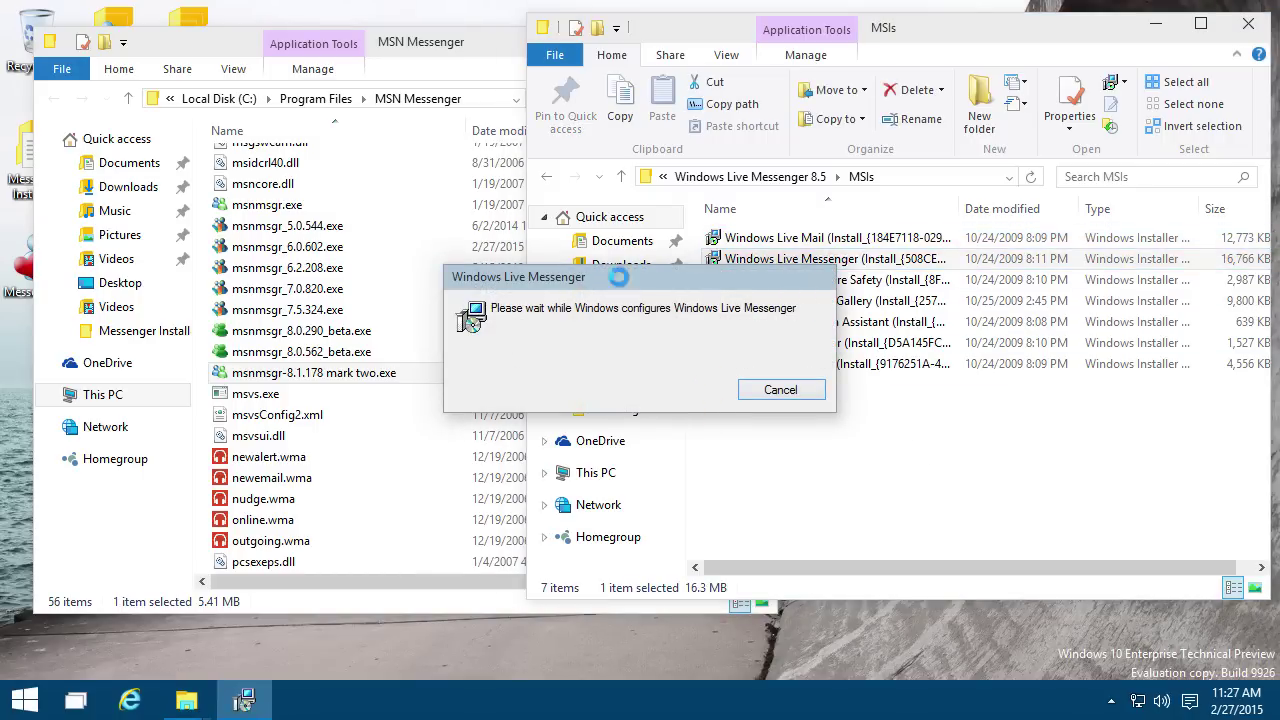
Step: Run MessengerReviver-2-4-0.exe from the Windows Live Messenger program folder and start the revival
left_click(399, 70)
left_click(755, 38)
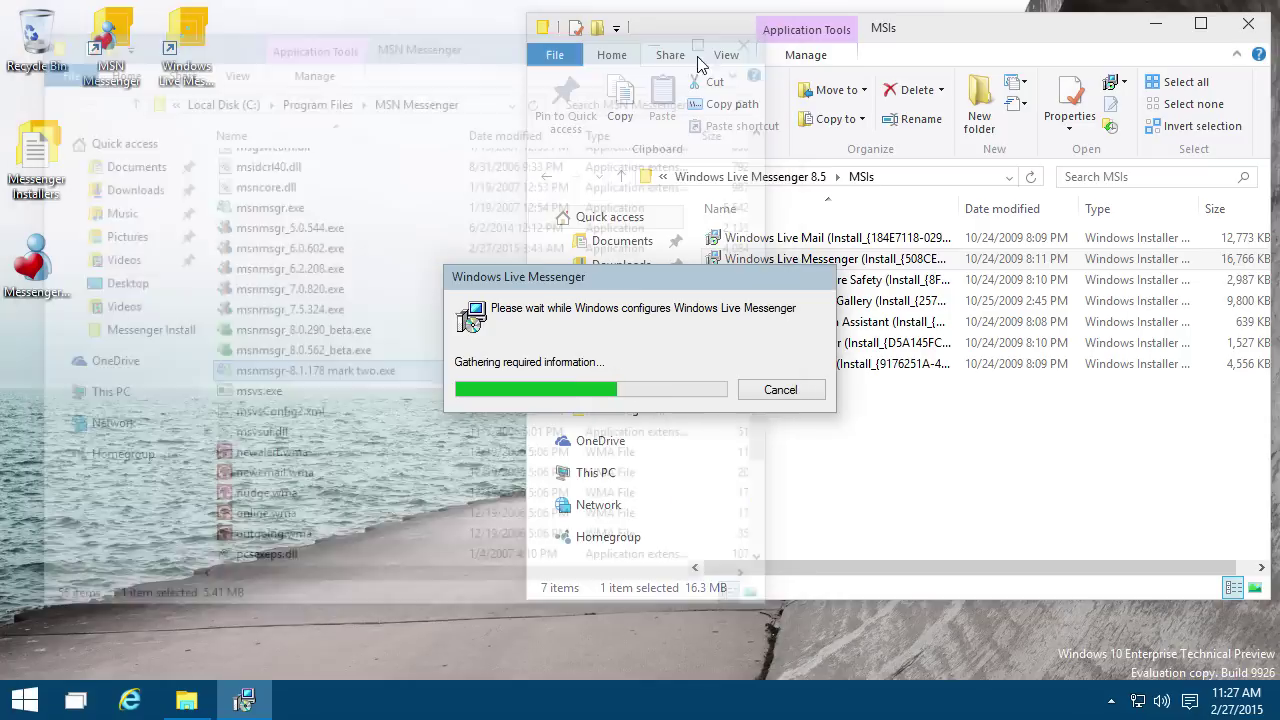
double_click(192, 52)
left_click_drag(316, 30, 239, 53)
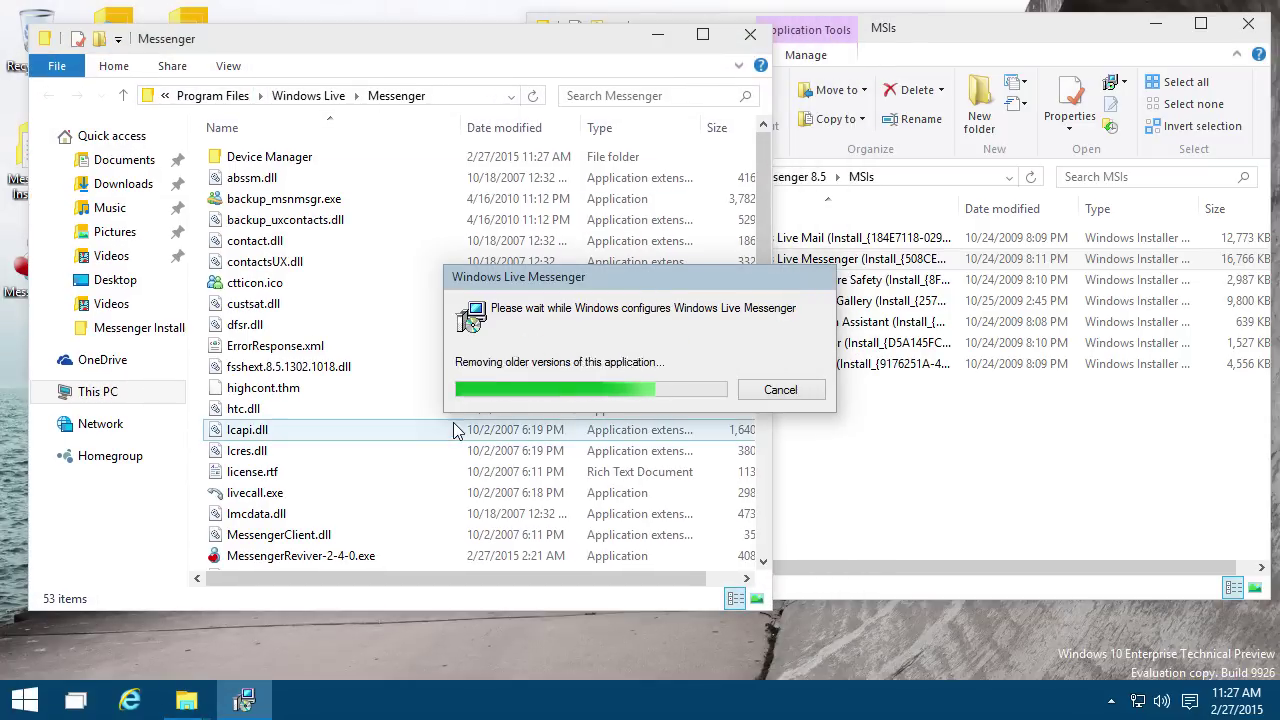
scroll(490, 375, "down", 3)
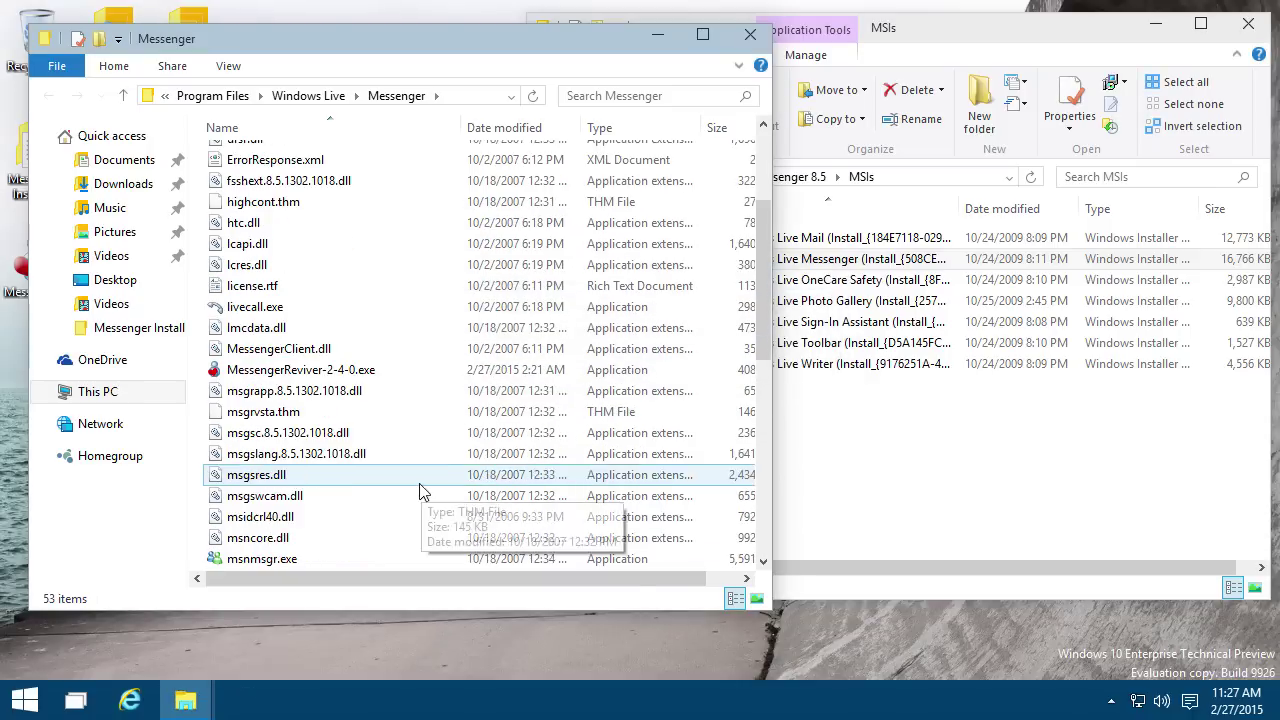
double_click(340, 370)
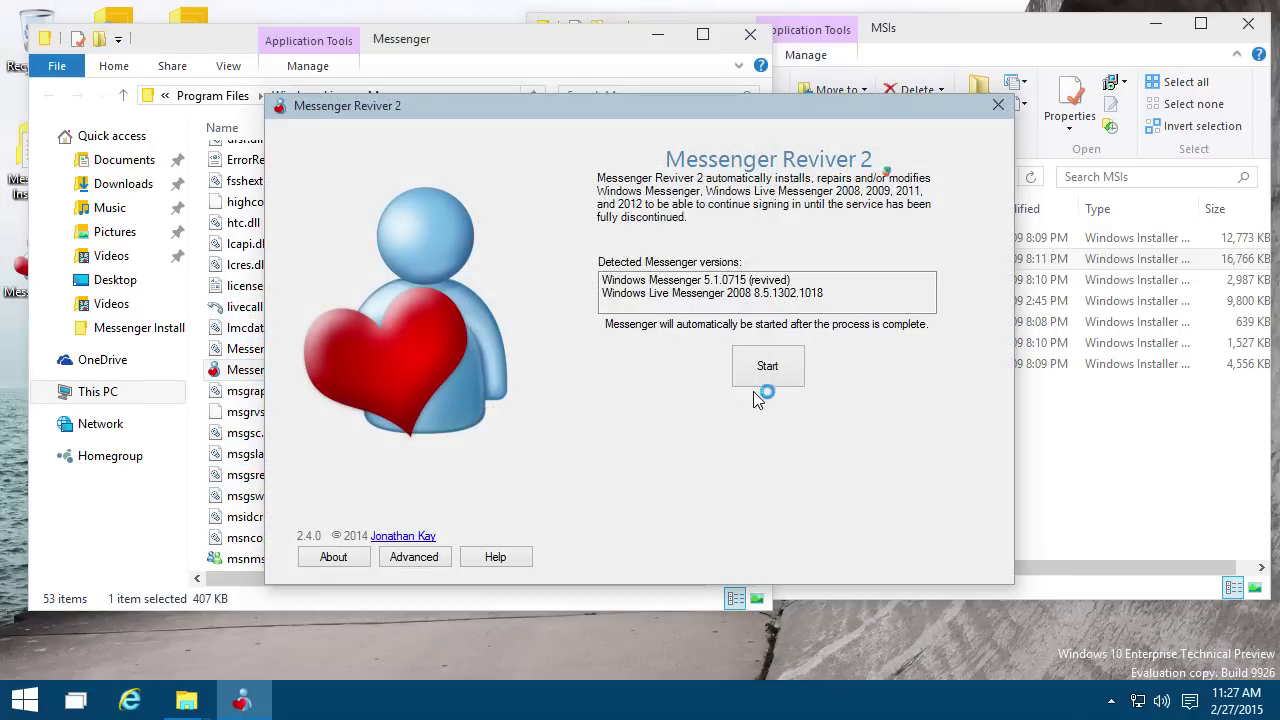
left_click(760, 385)
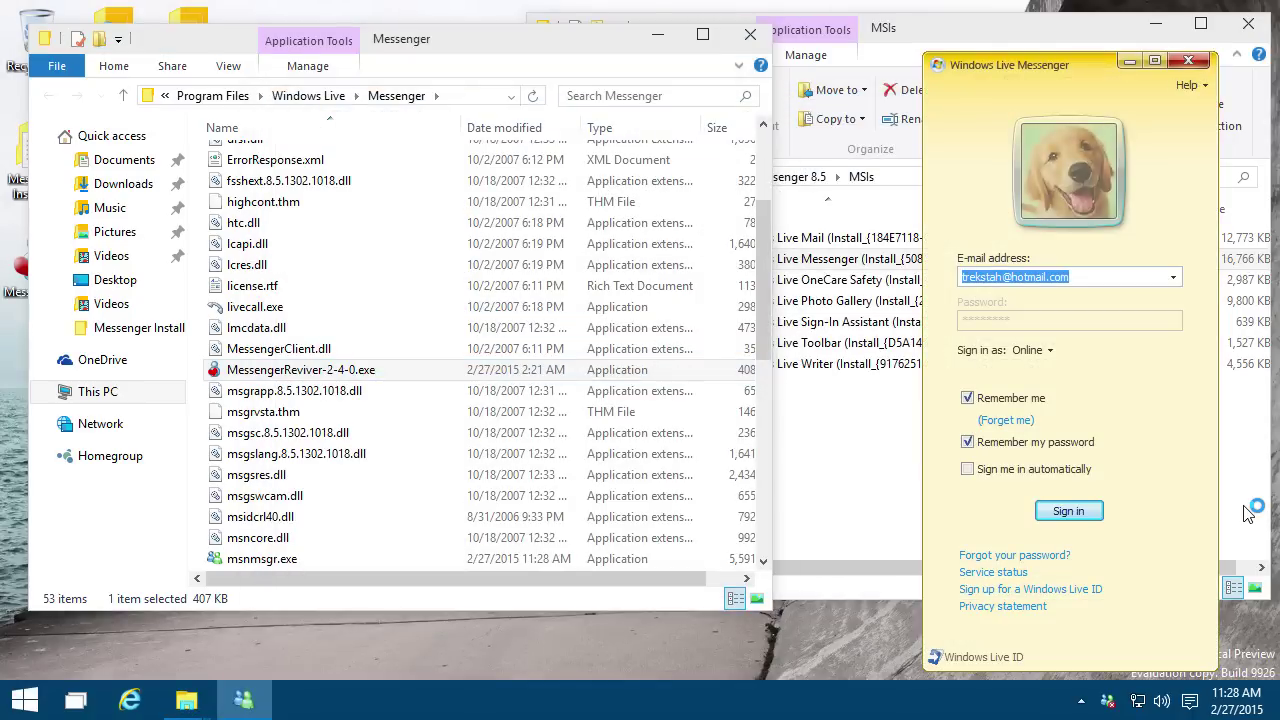
Step: Sign in with the saved account, dismiss the Welcome window and scroll down to Other Contacts
left_click(1075, 523)
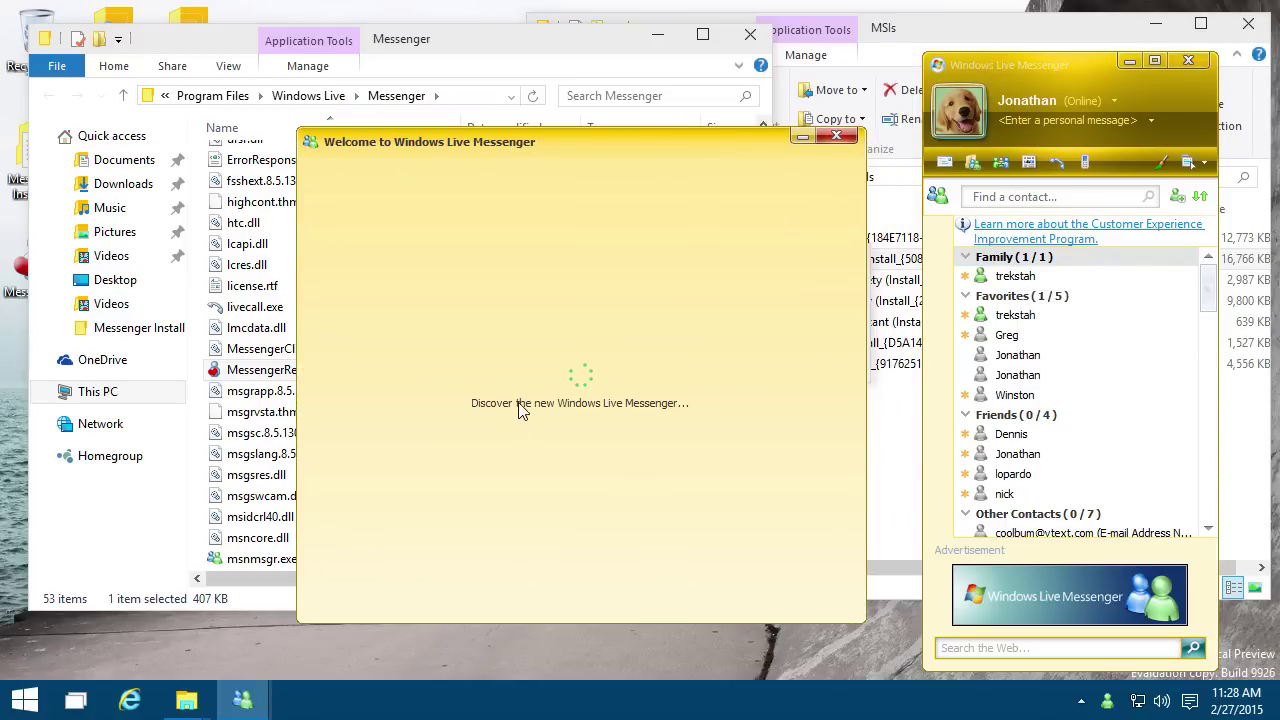
left_click(836, 137)
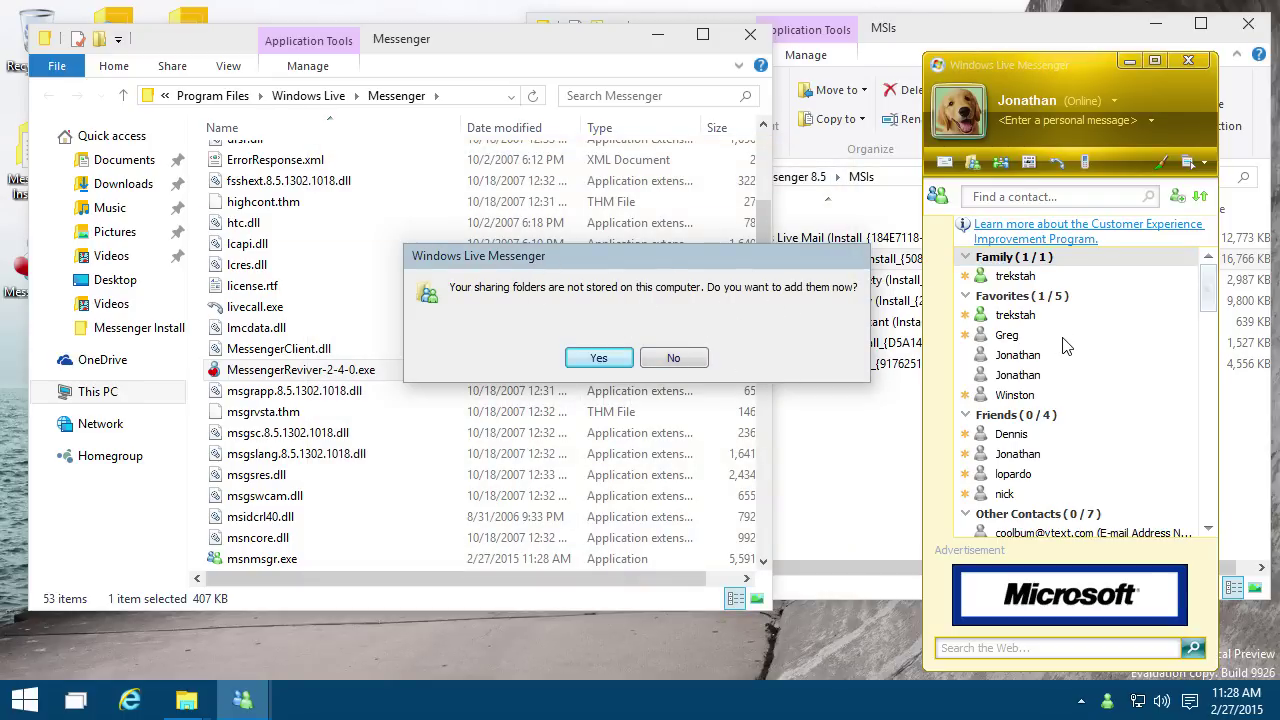
scroll(1065, 382, "down", 5)
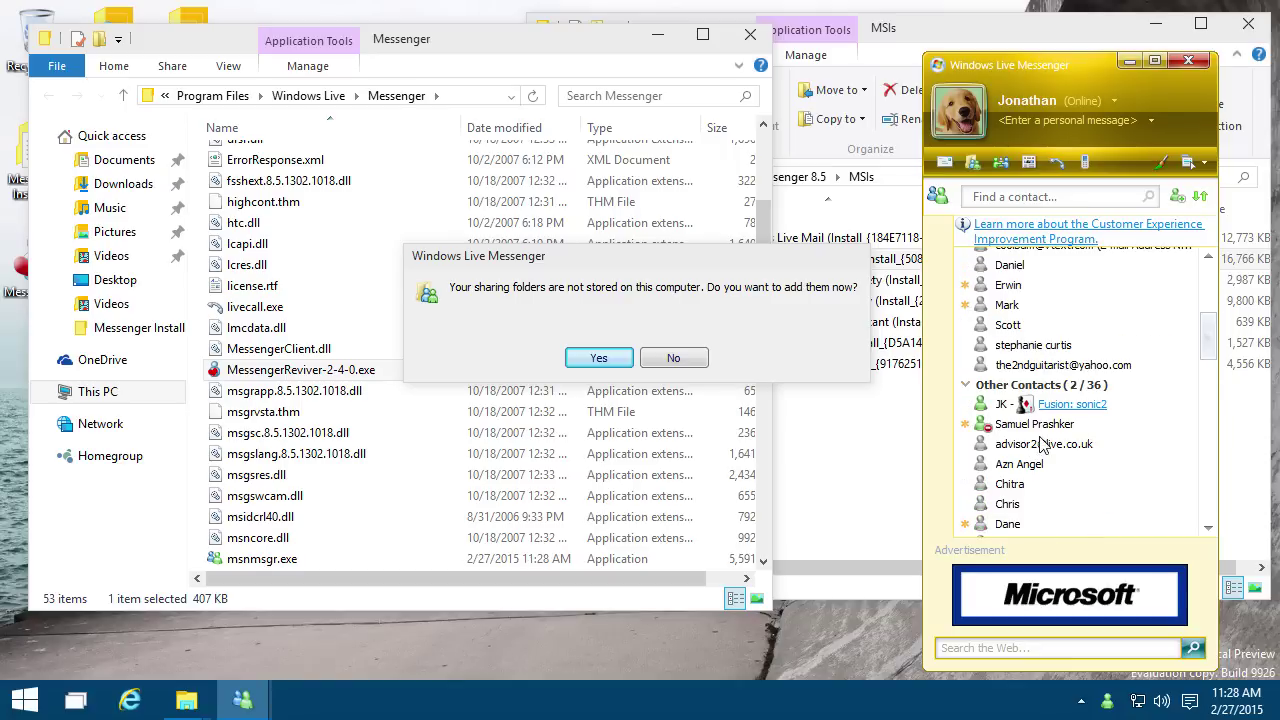
Step: Open a conversation with the online contact and run a shared search for 'test'
mouse_move(1042, 405)
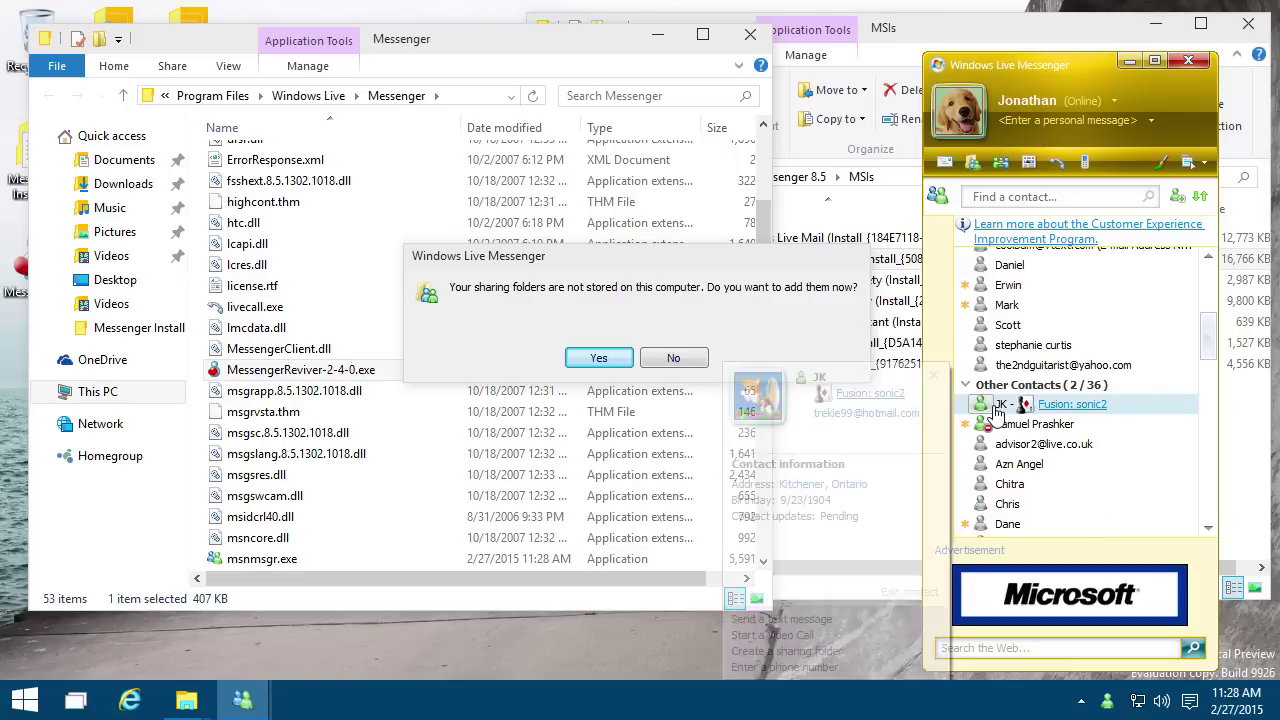
double_click(1122, 413)
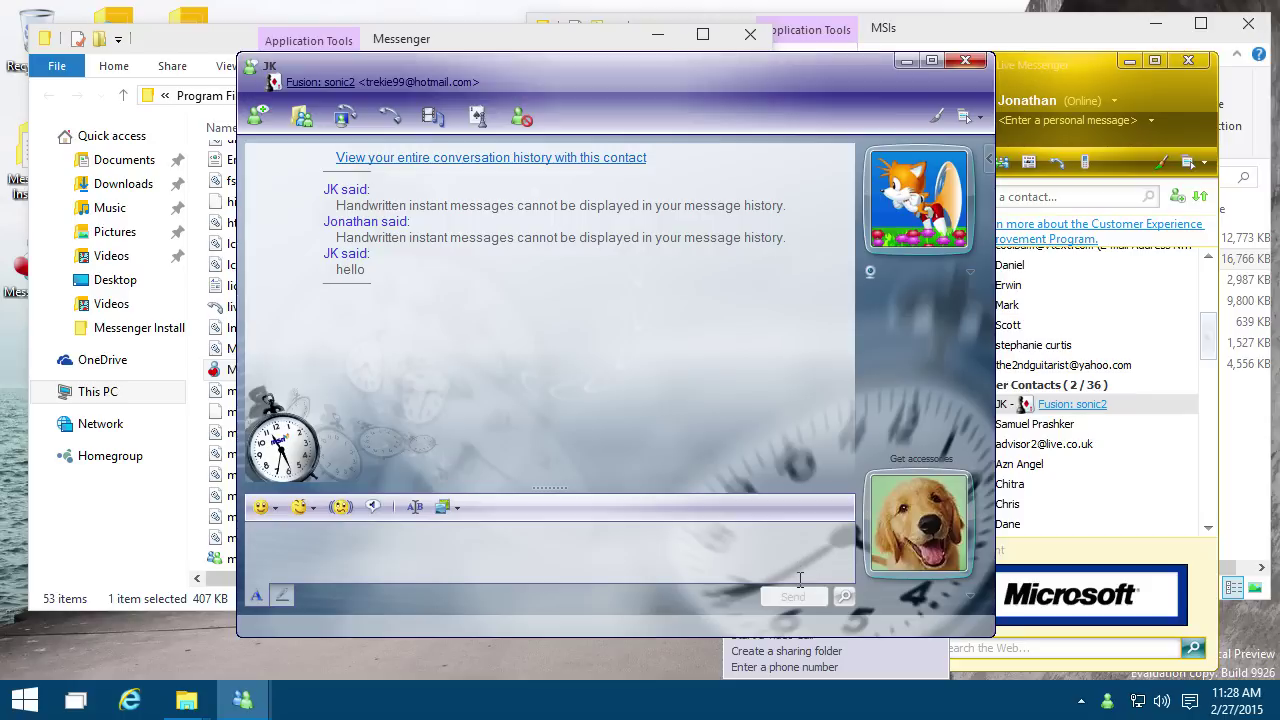
type("yr")
type("test")
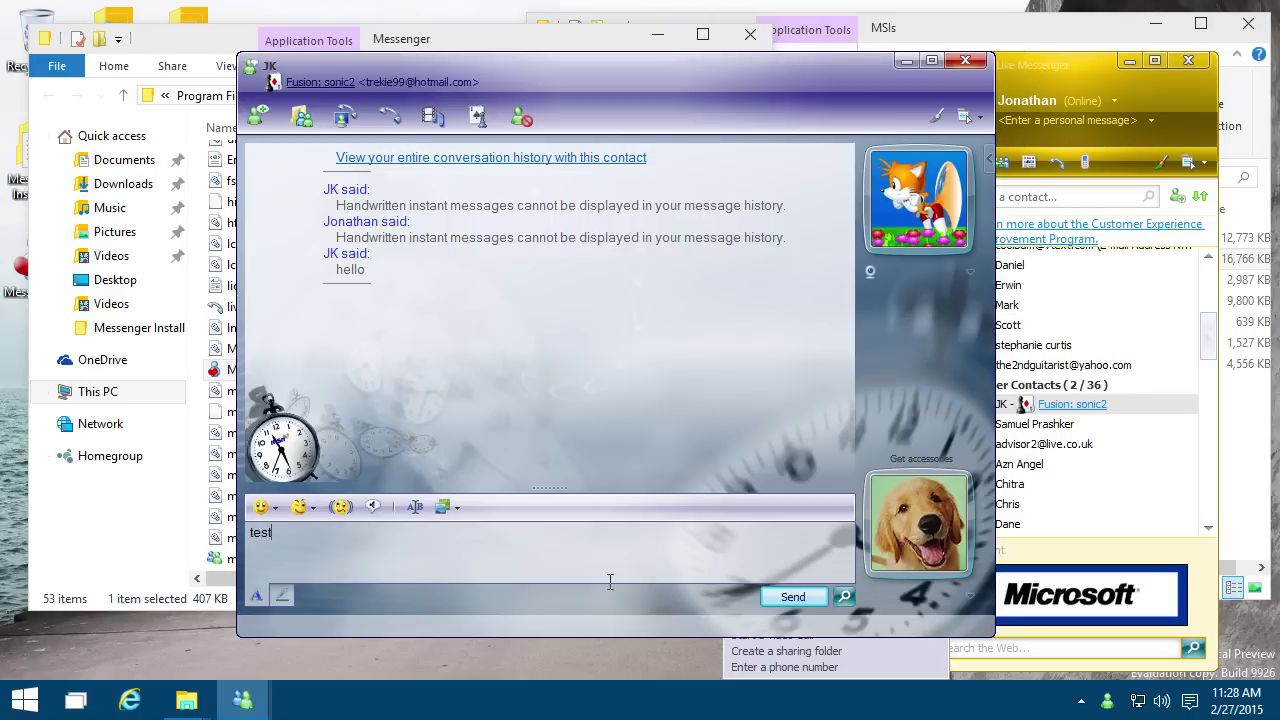
left_click(843, 596)
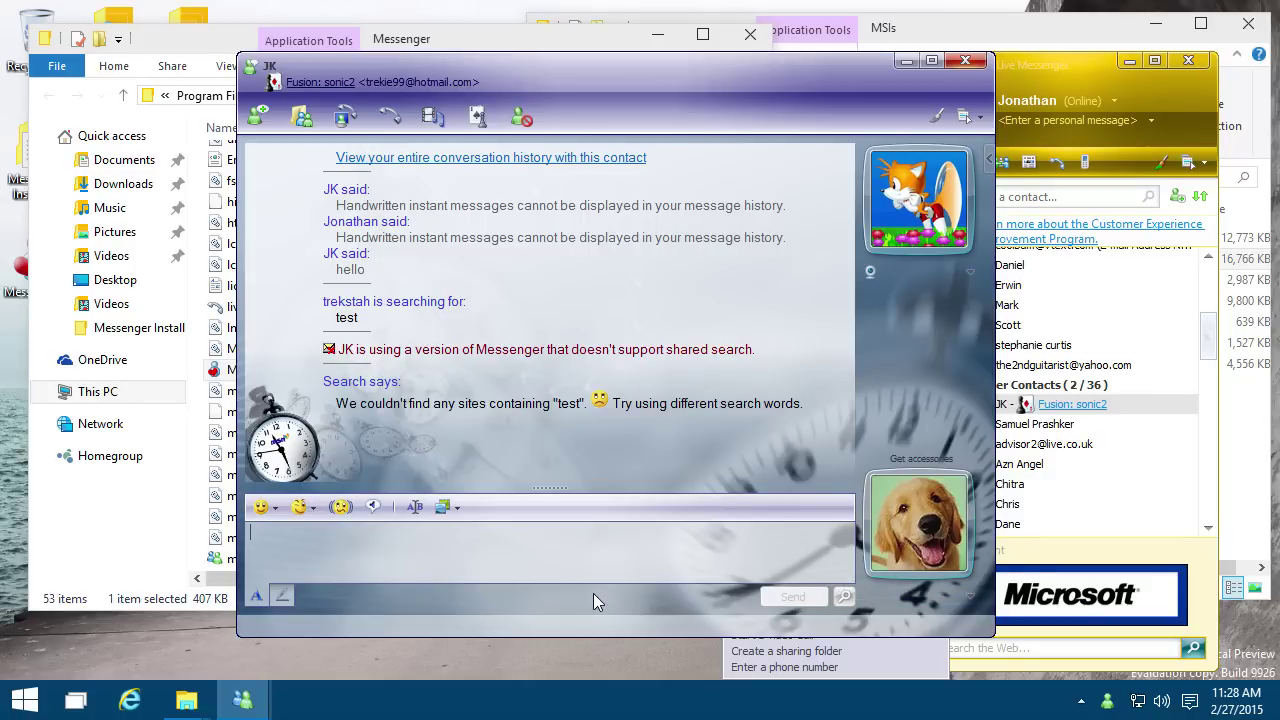
Step: In handwriting mode, draw a black Normal-pen stroke and then a cyan stroke beside it
left_click(283, 596)
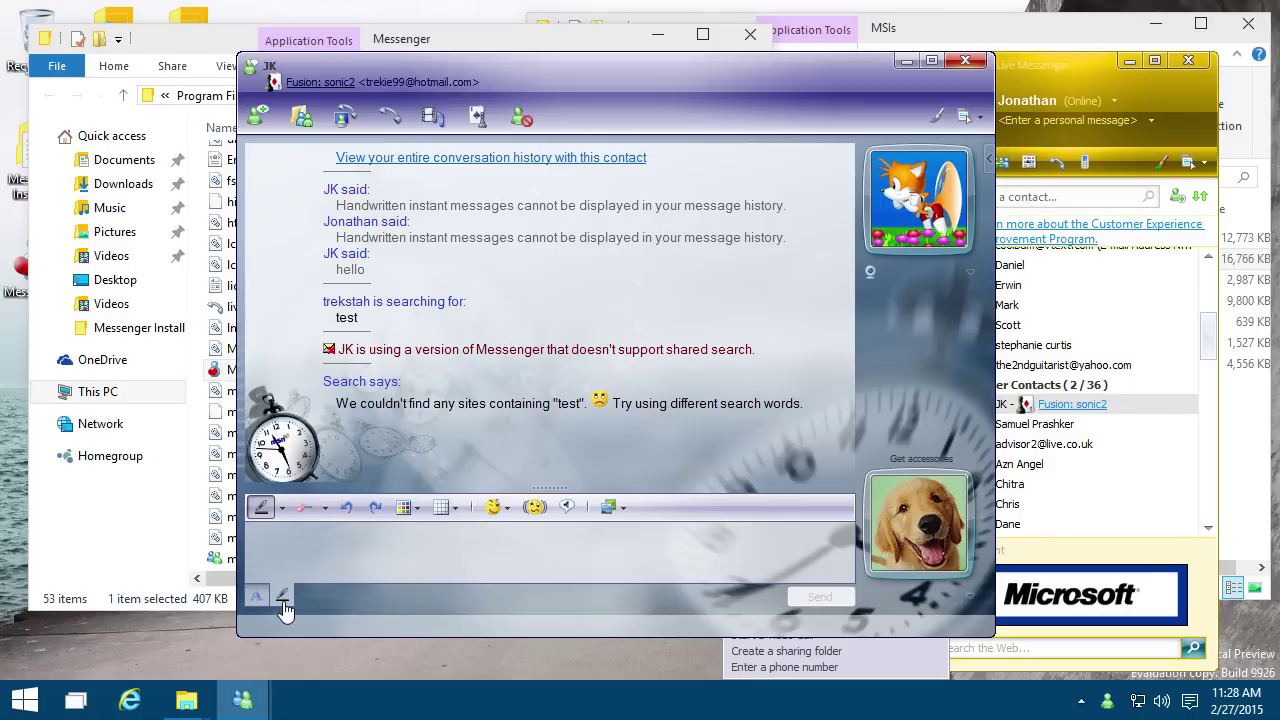
left_click(282, 507)
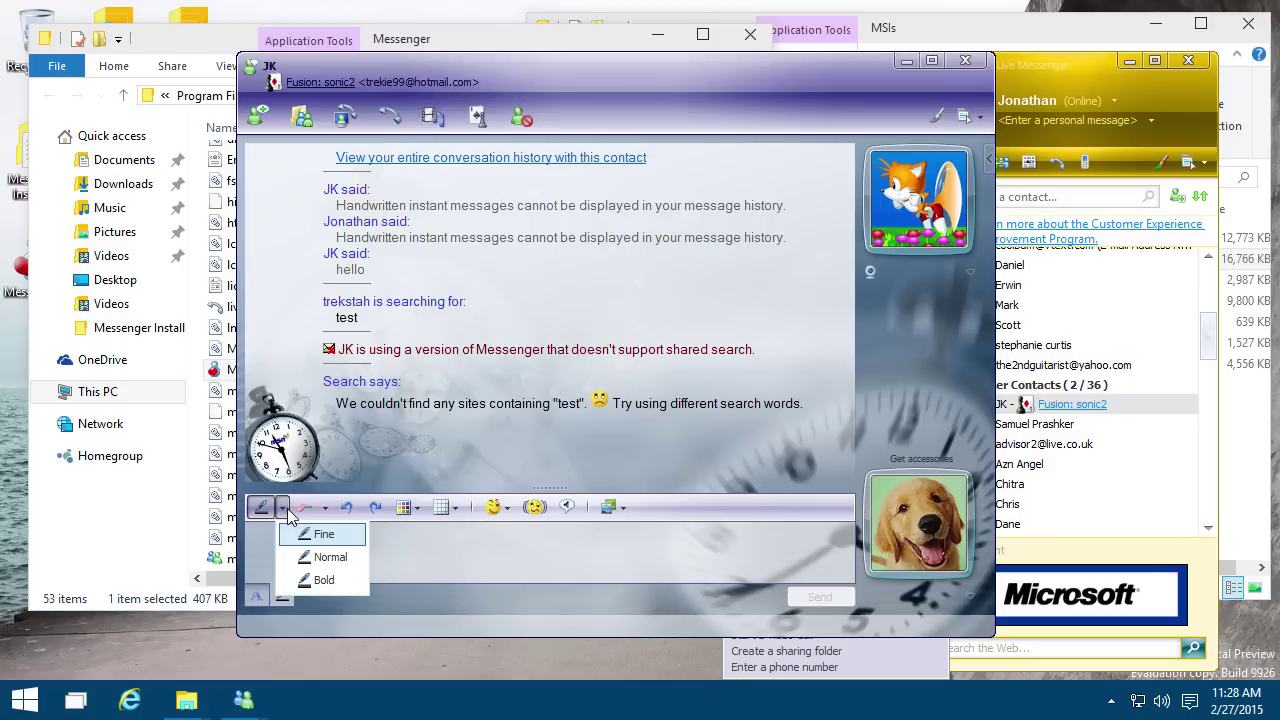
left_click(322, 557)
left_click_drag(297, 552, 436, 552)
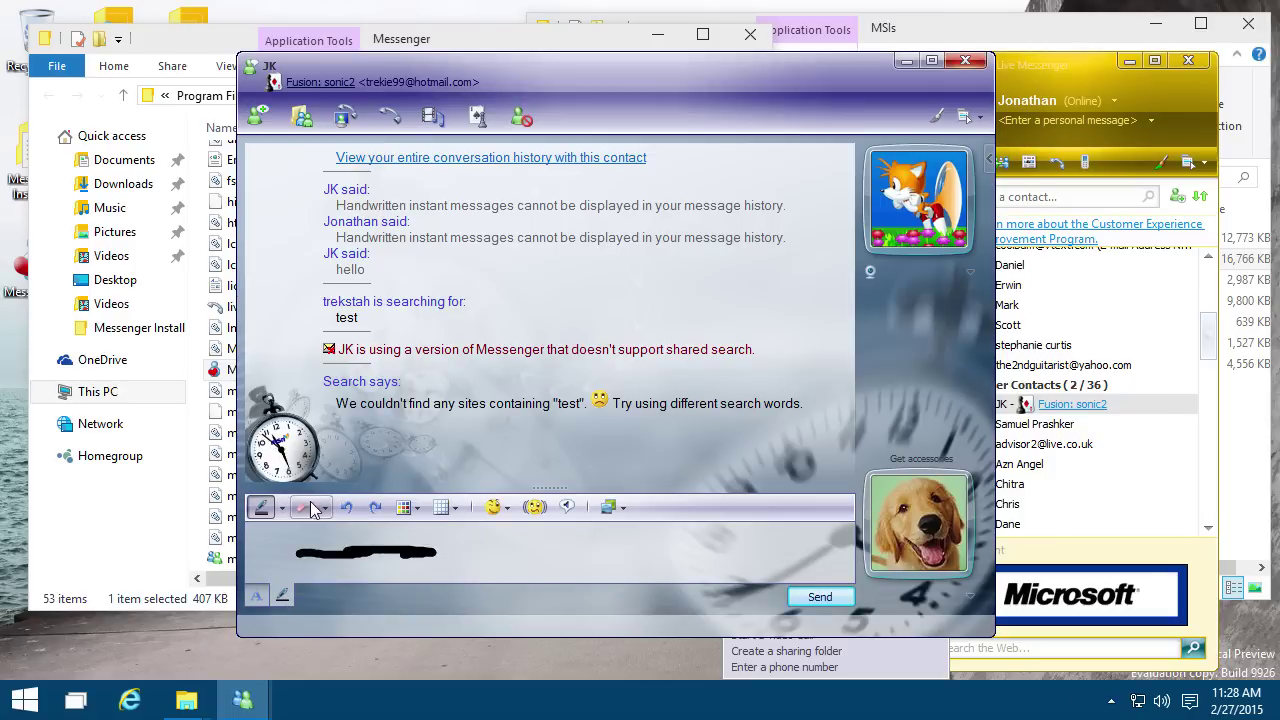
left_click(410, 508)
left_click(461, 568)
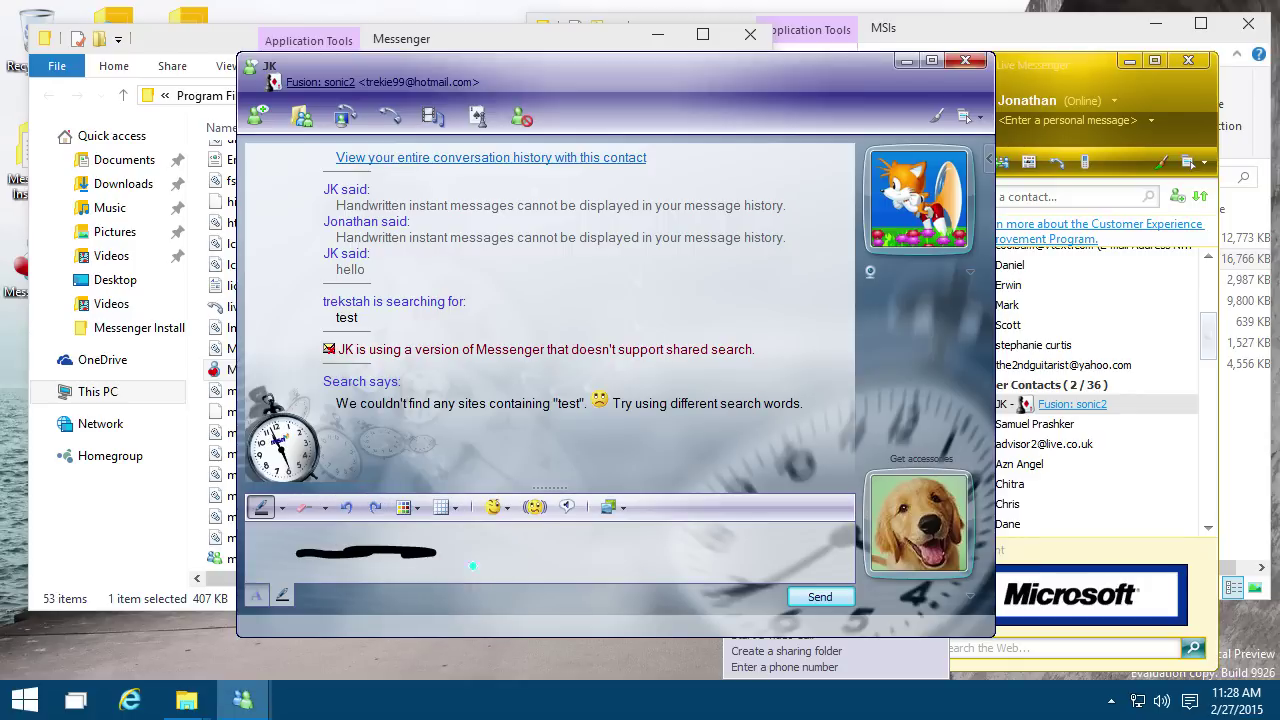
left_click_drag(362, 551, 468, 565)
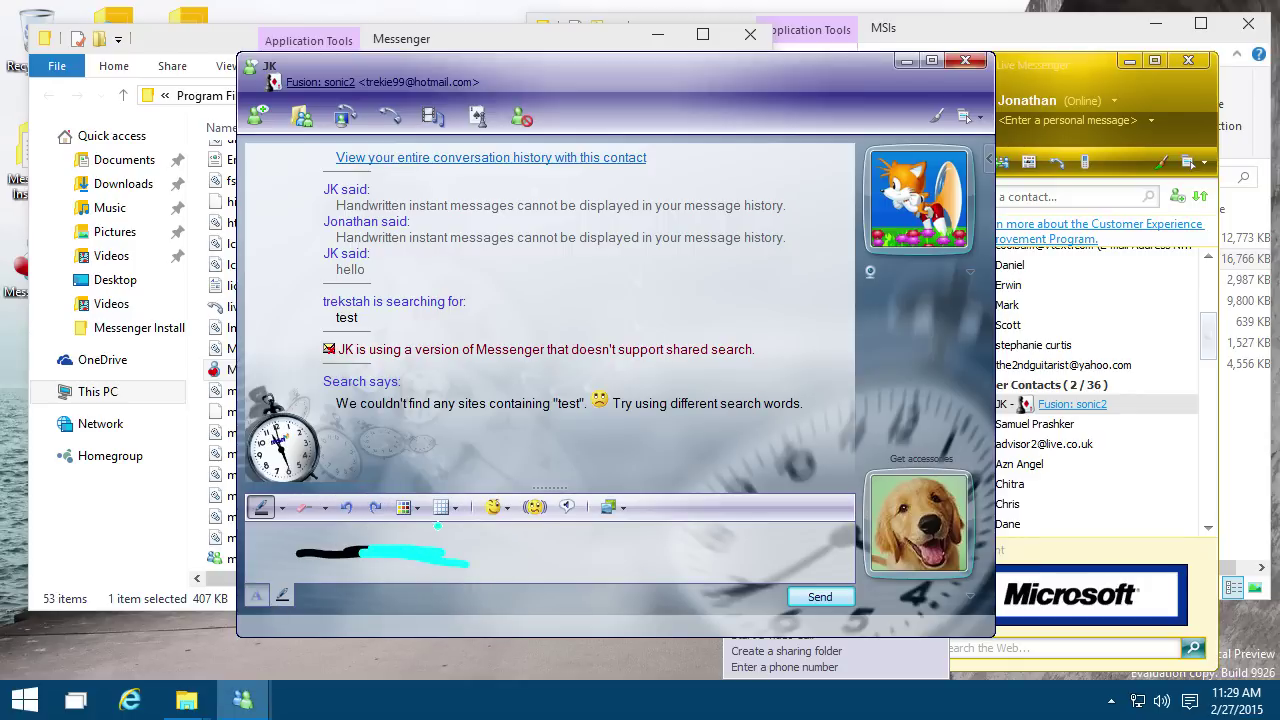
Step: Send the ink on a Small grid background, then reset to Blank and return to text entry
left_click(455, 510)
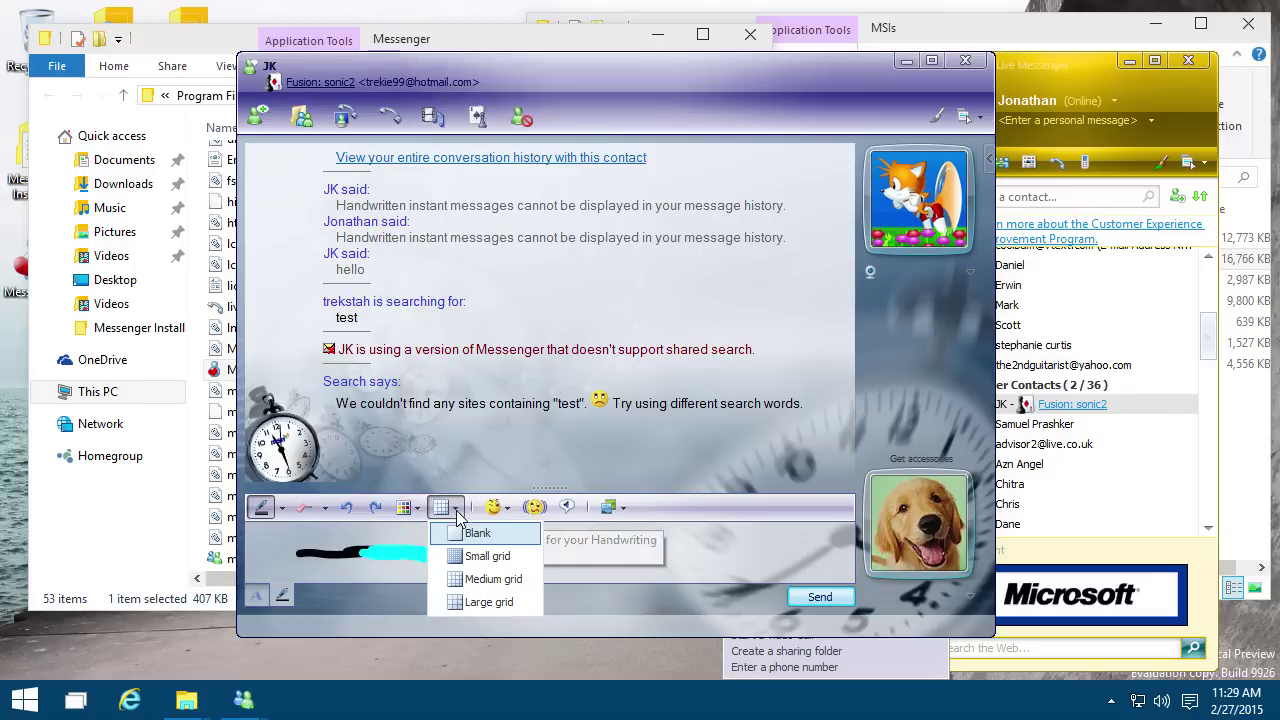
left_click(478, 557)
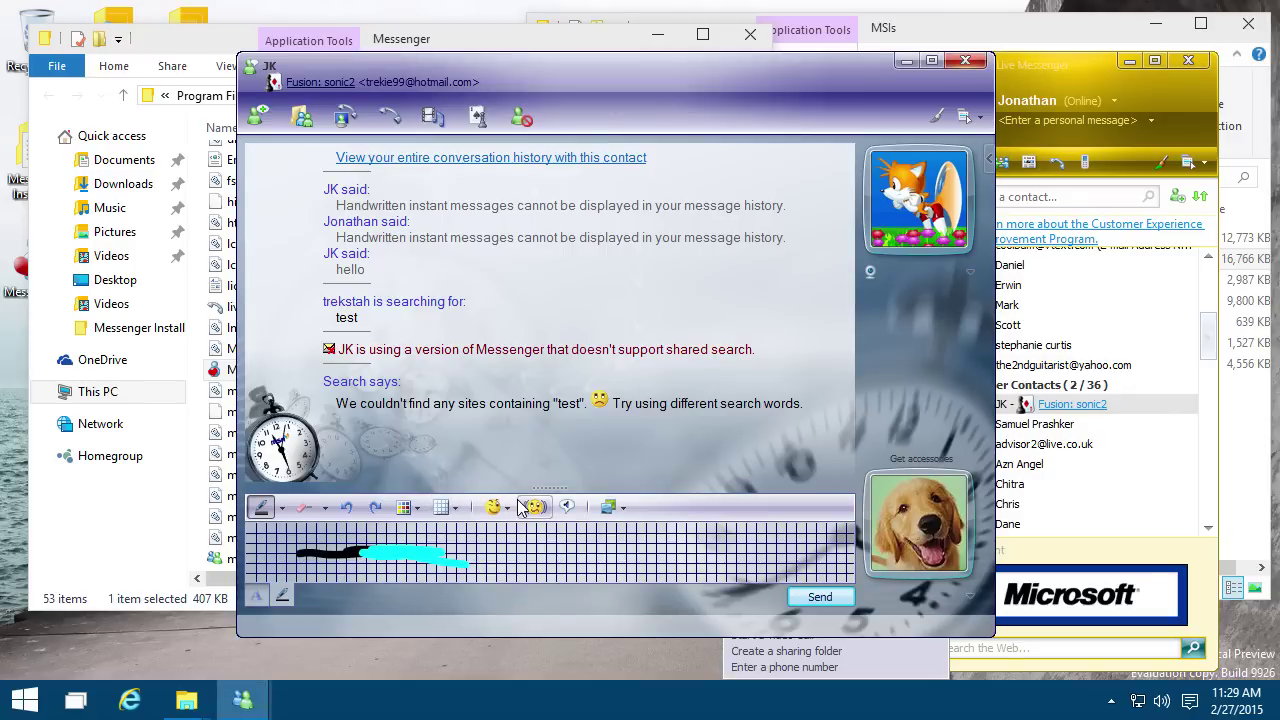
left_click(820, 597)
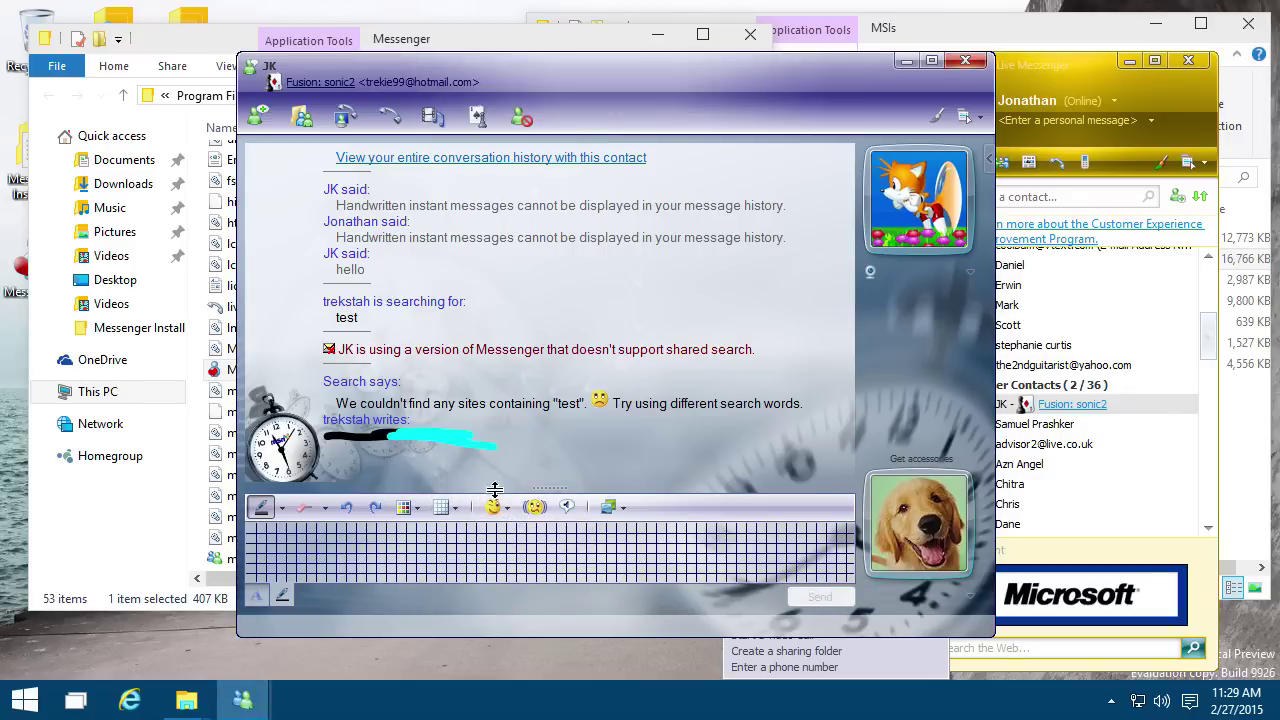
left_click(446, 507)
left_click(468, 523)
left_click(256, 596)
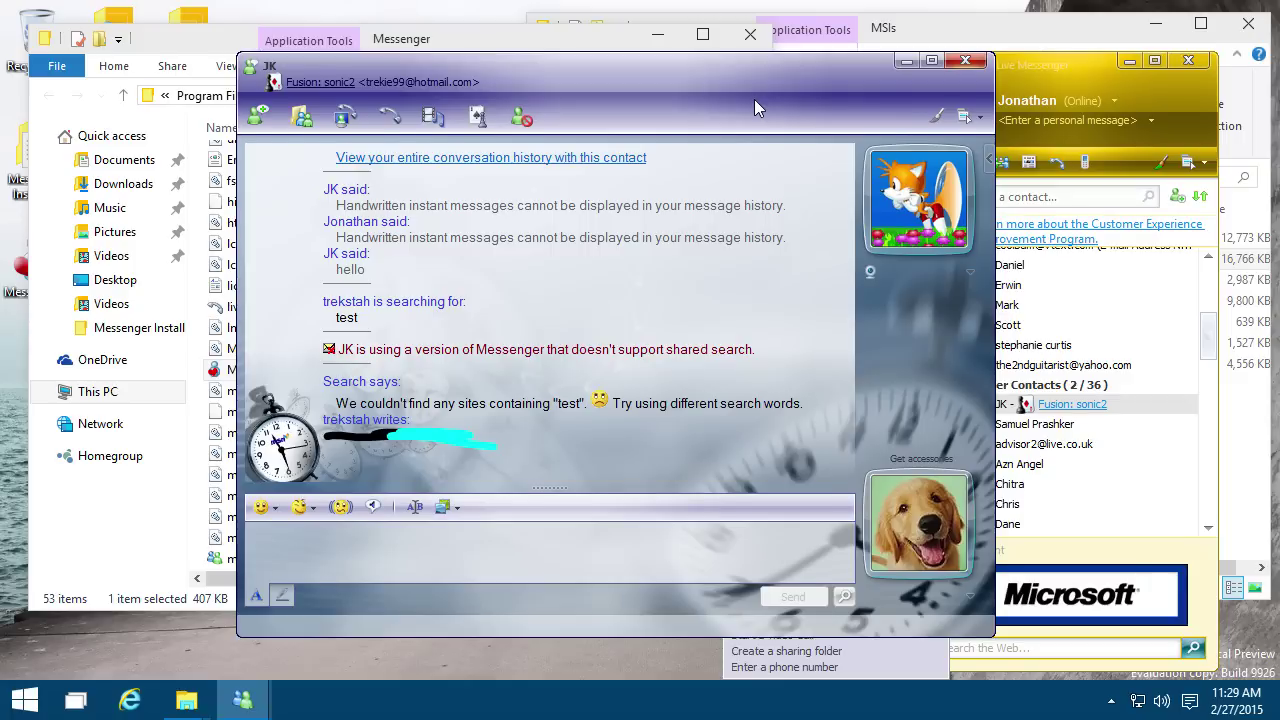
Step: Move the conversation window left, close the contact card and reposition the contact list window
left_click_drag(754, 99, 662, 123)
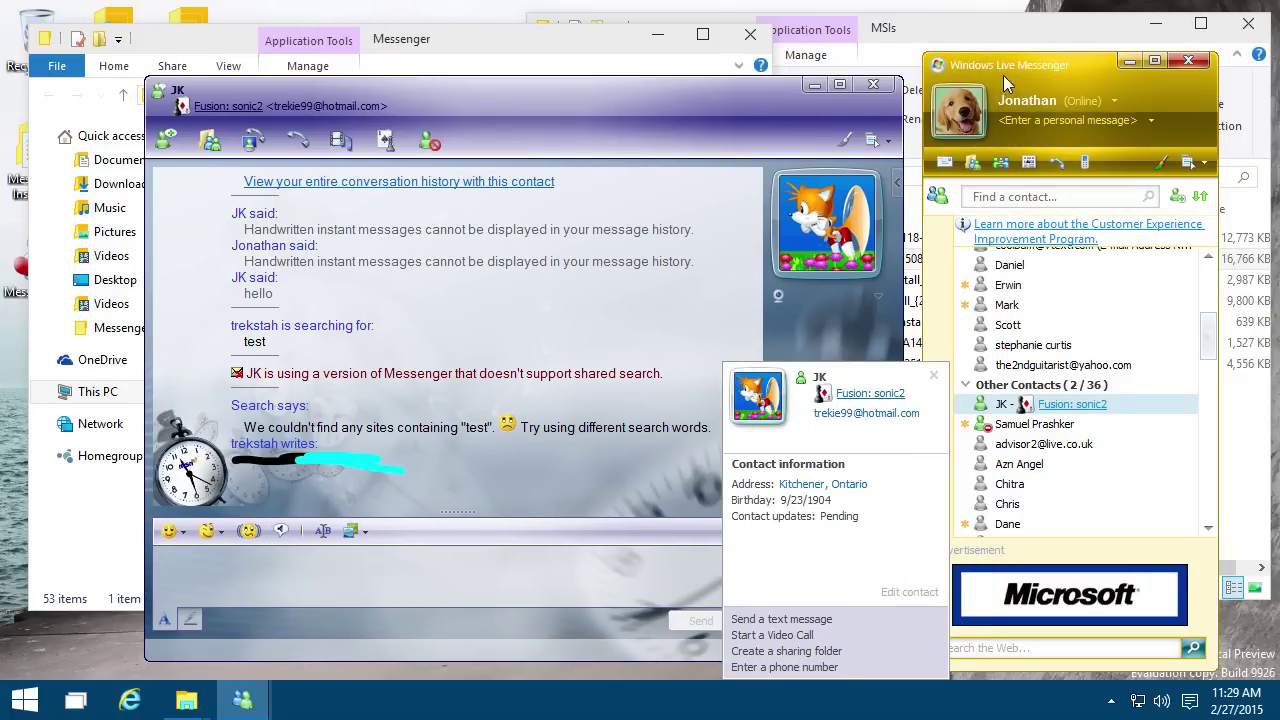
left_click(934, 373)
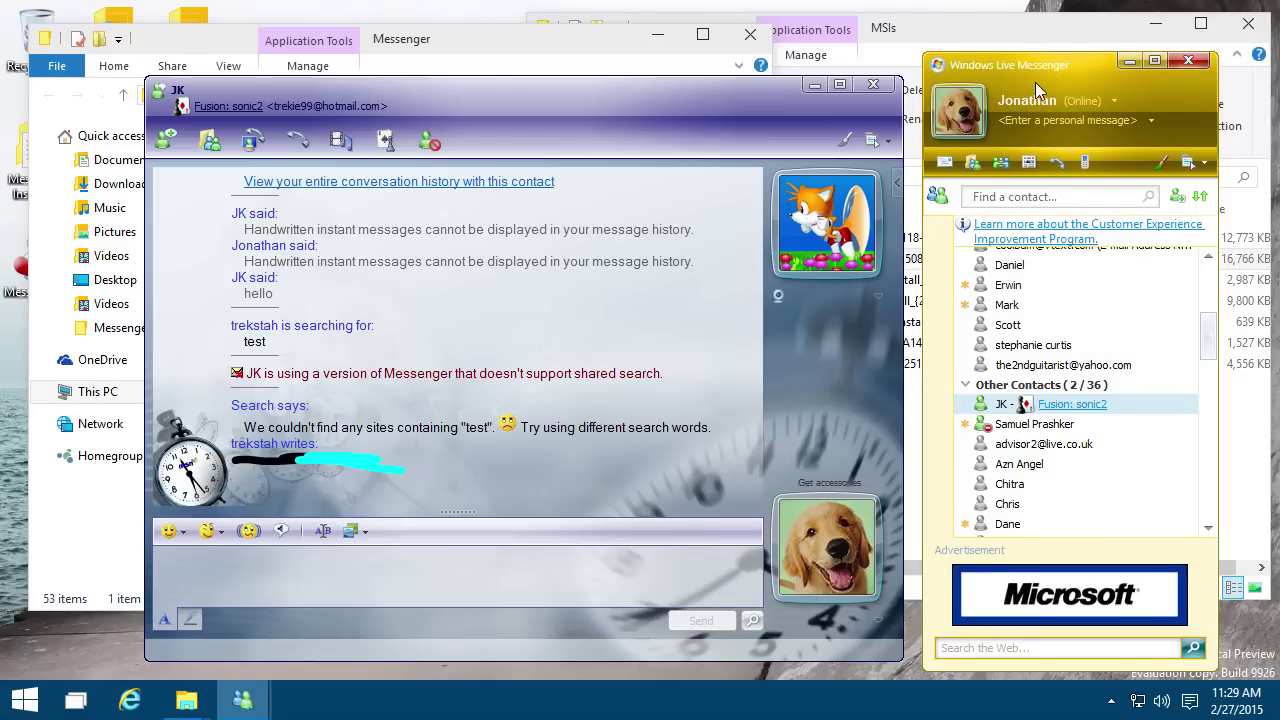
left_click_drag(1023, 70, 1041, 60)
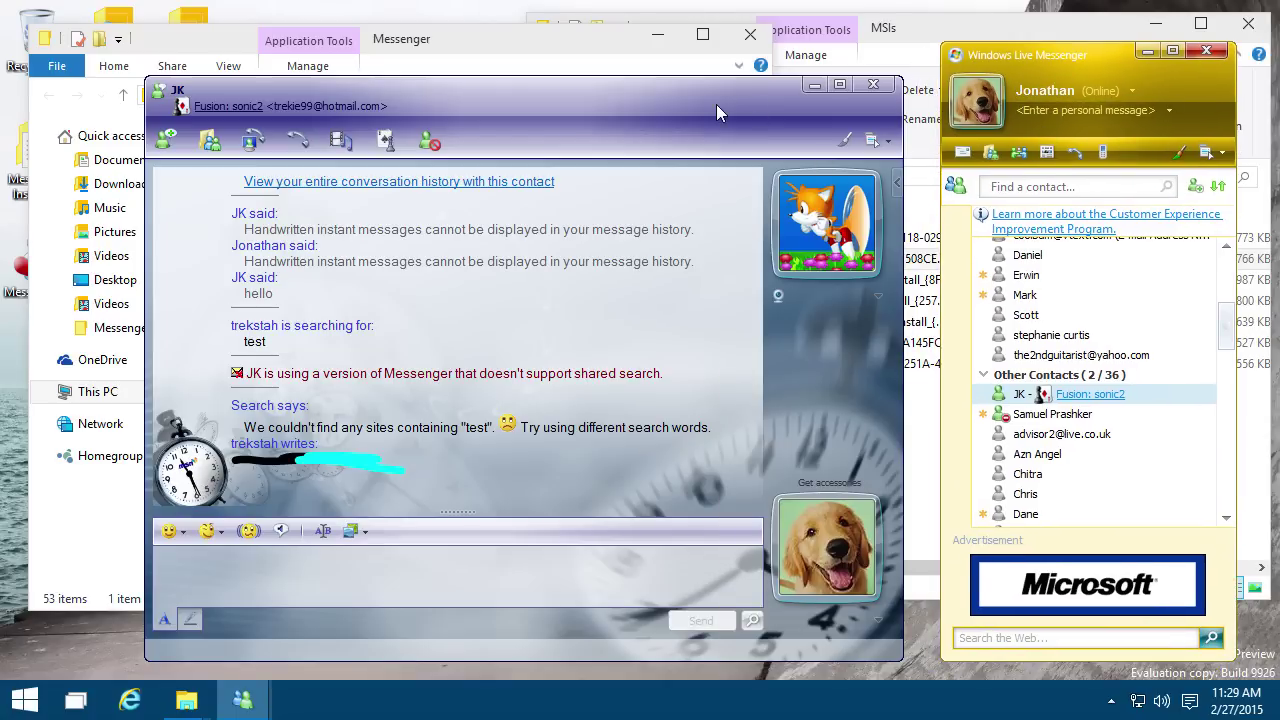
left_click_drag(1045, 60, 1017, 55)
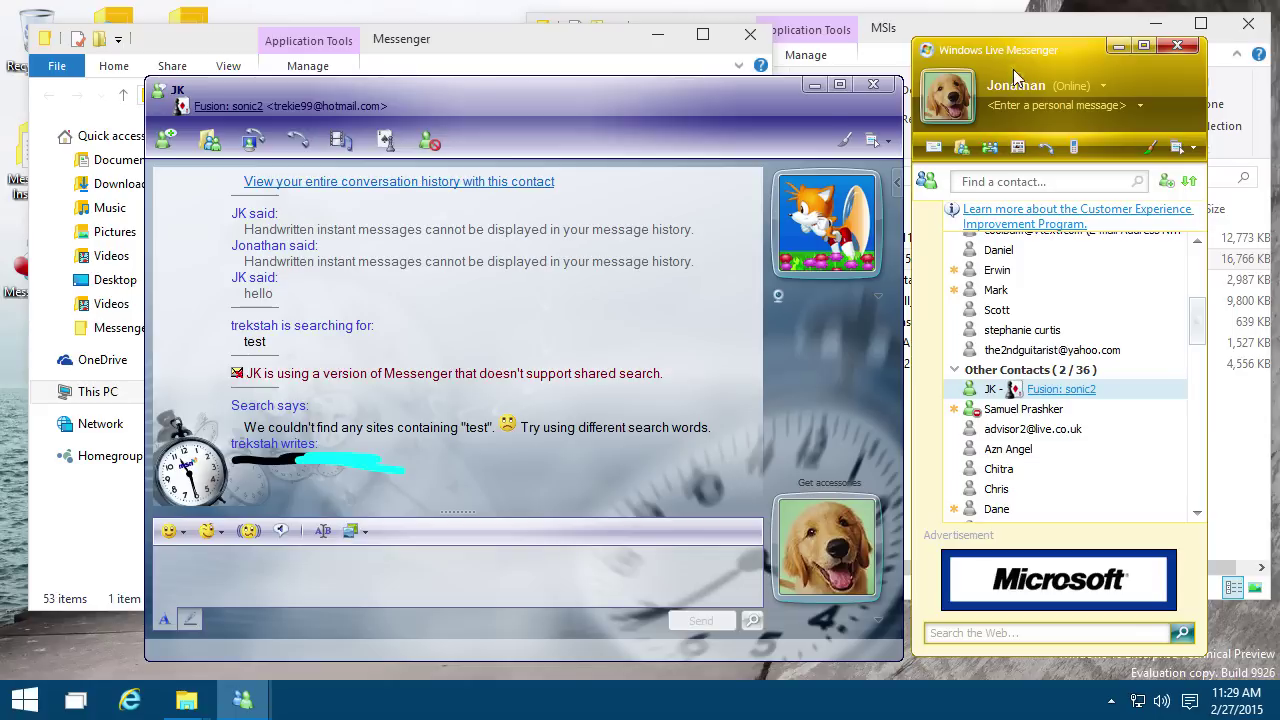
left_click(800, 112)
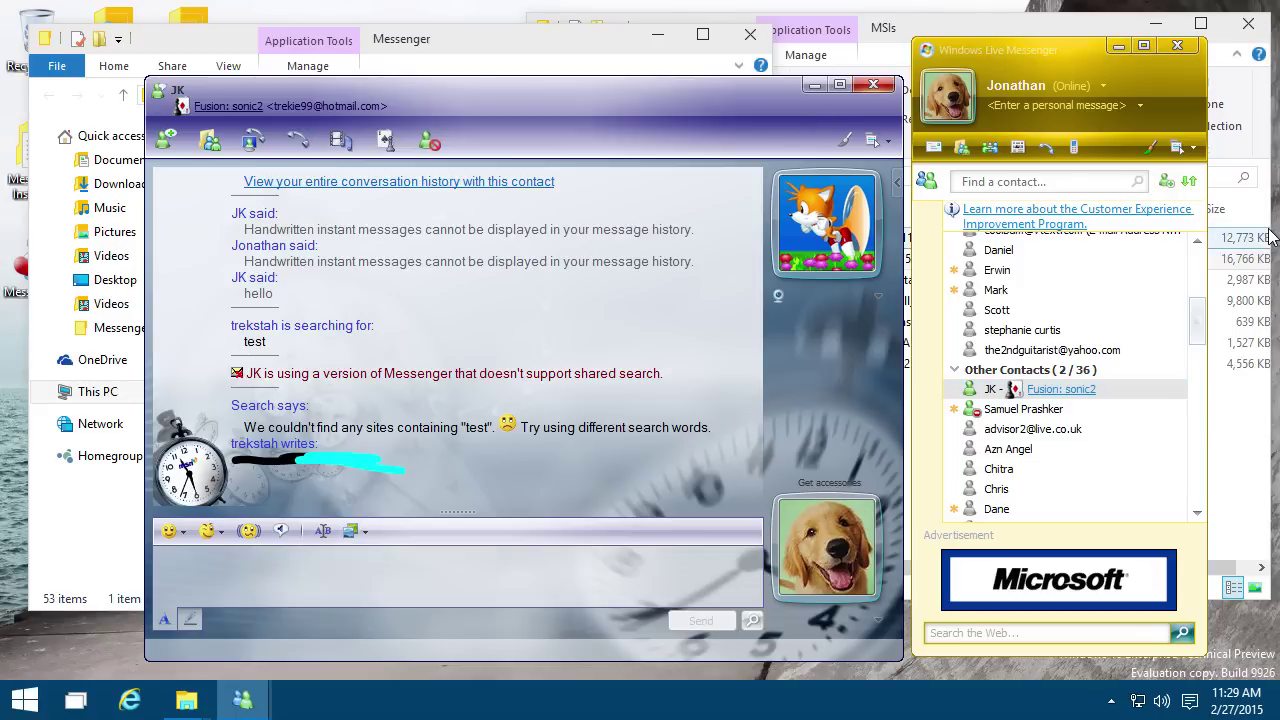
left_click(1068, 68)
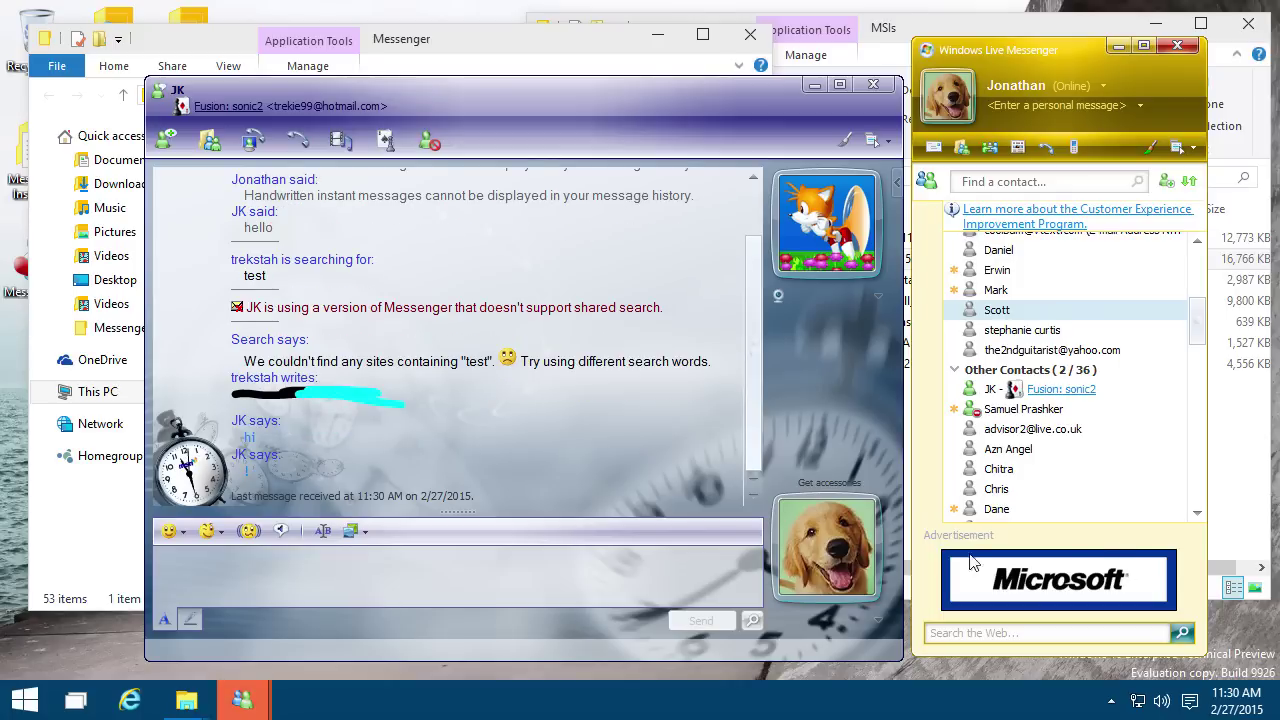
left_click(1052, 432)
left_click(1035, 450)
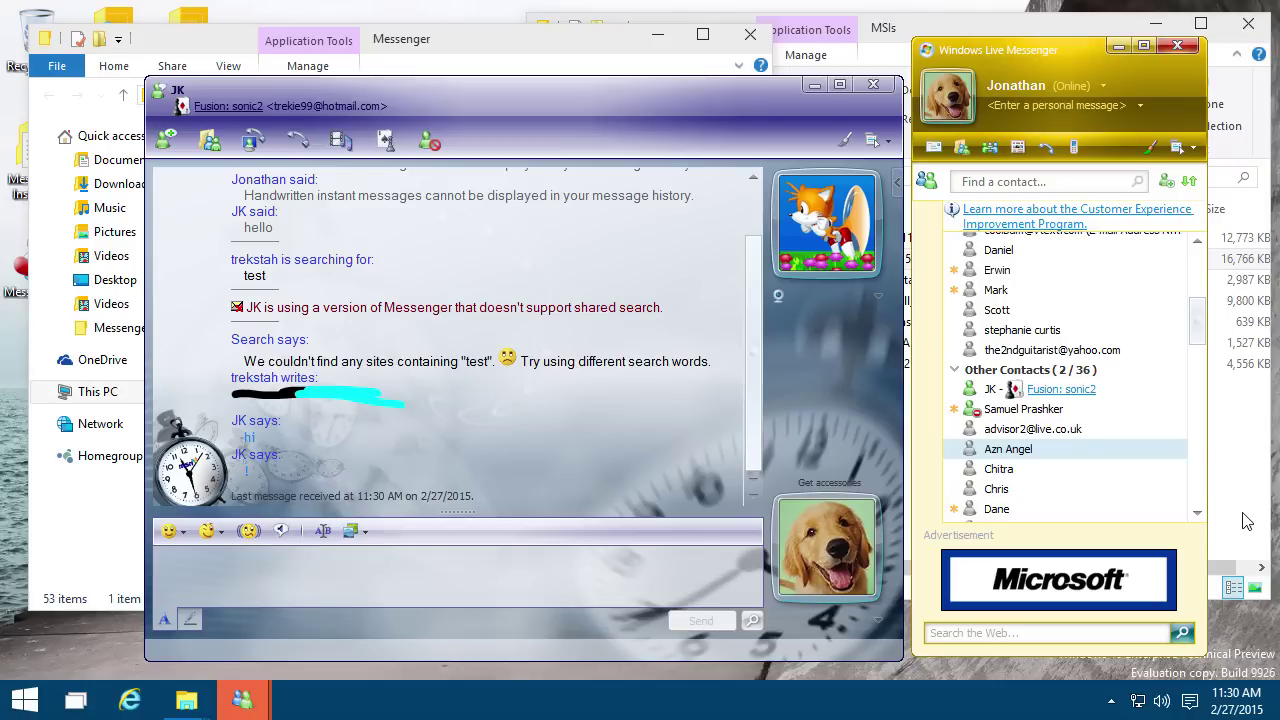
Step: Sign out of the running Messenger from its notification-area icon
left_click(1111, 700)
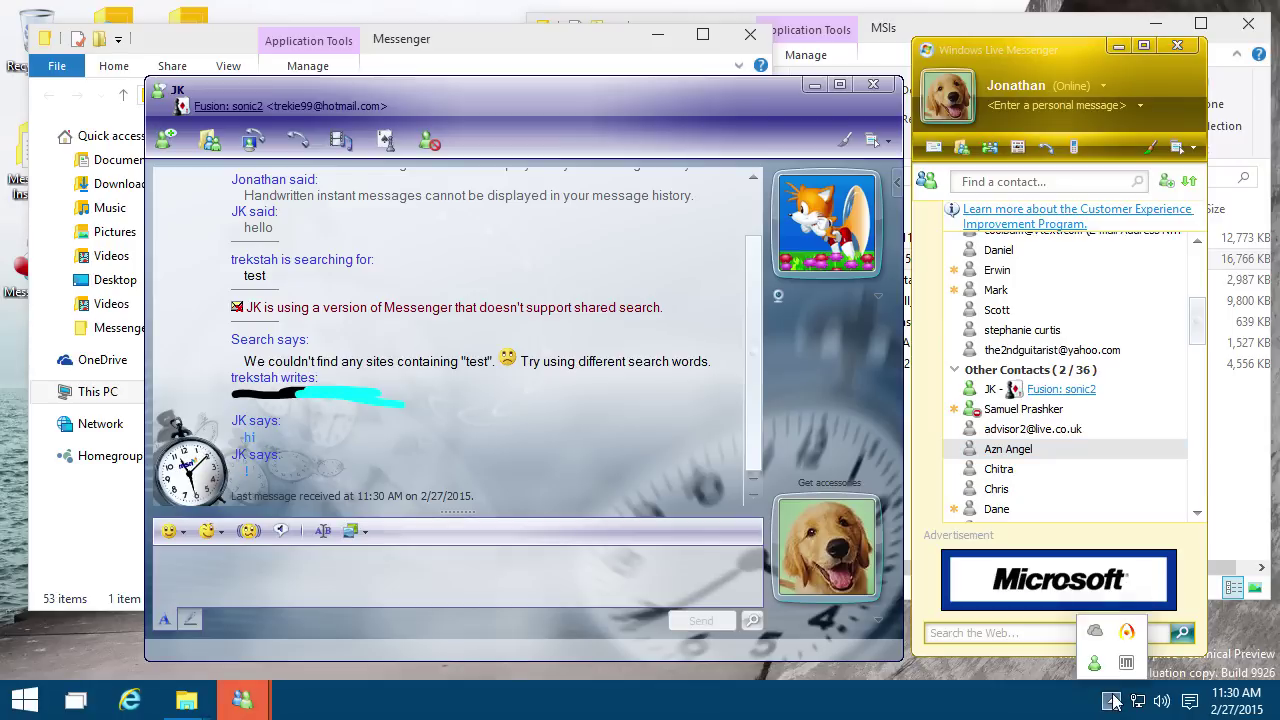
right_click(1086, 663)
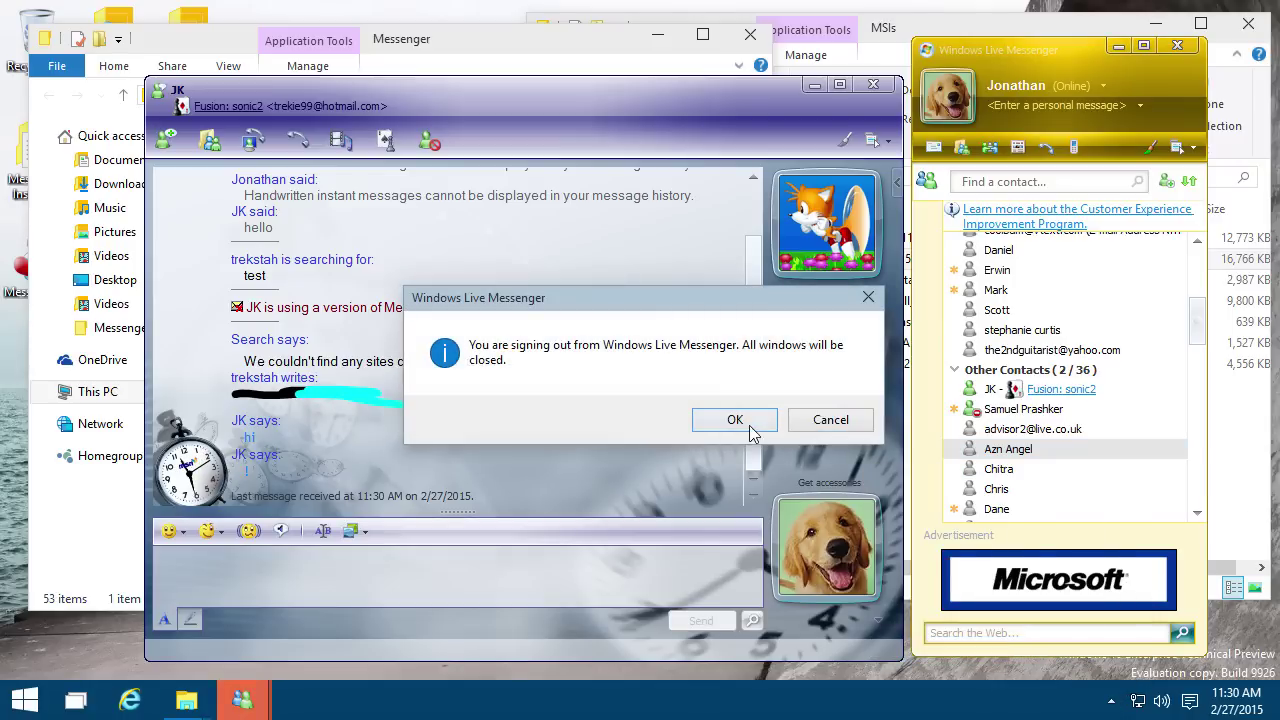
left_click(740, 420)
Step: Run the installer in Messenger Installers > Windows Live Messenger 9.0
left_click(884, 418)
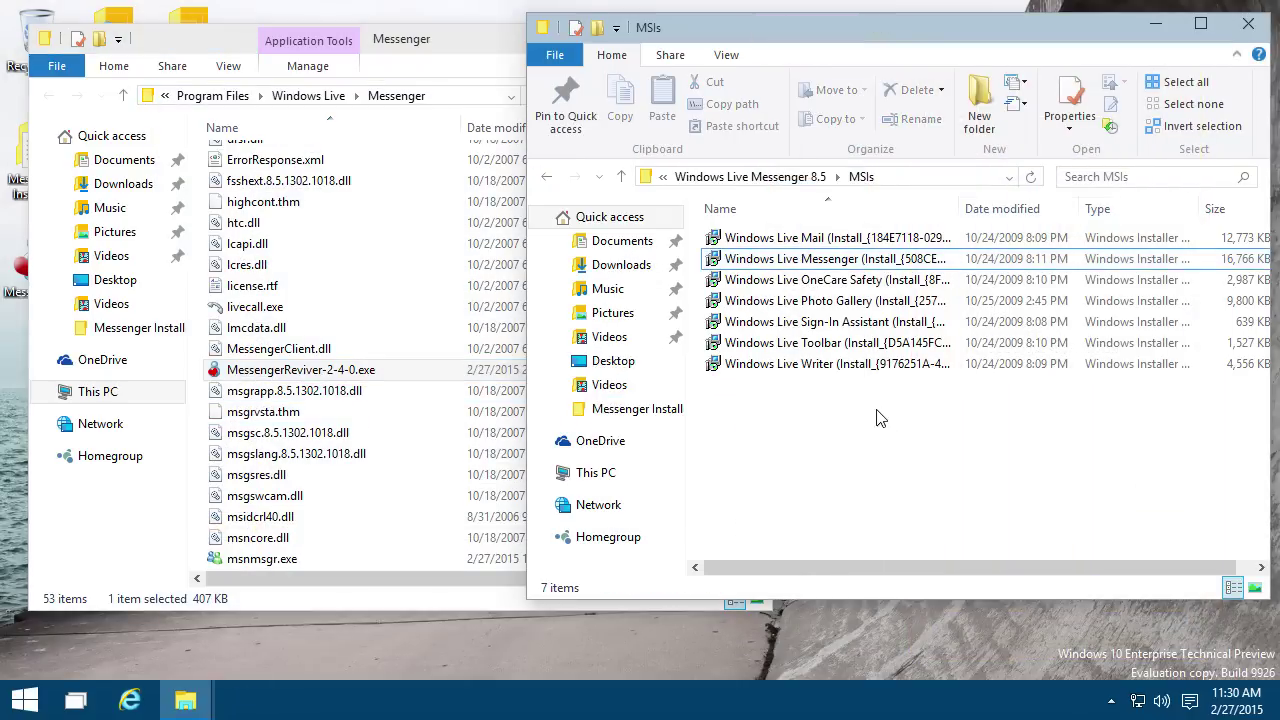
left_click(661, 179)
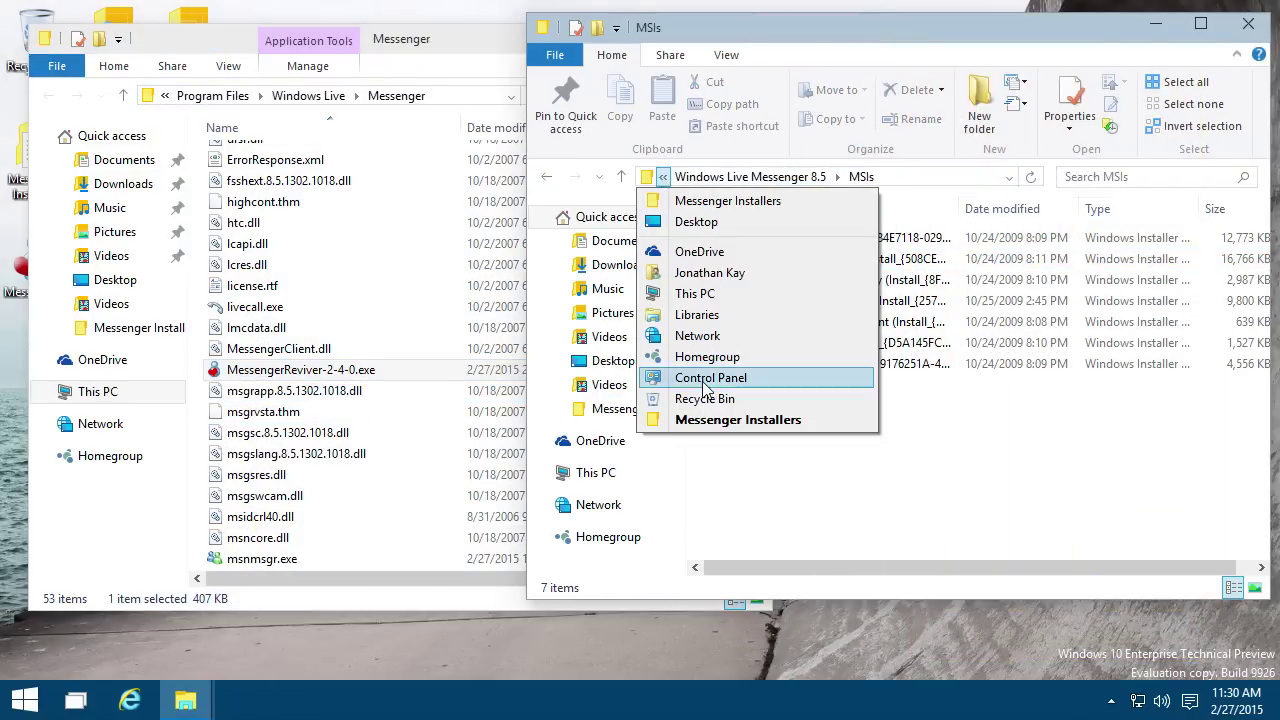
left_click(730, 420)
scroll(815, 457, "down", 1)
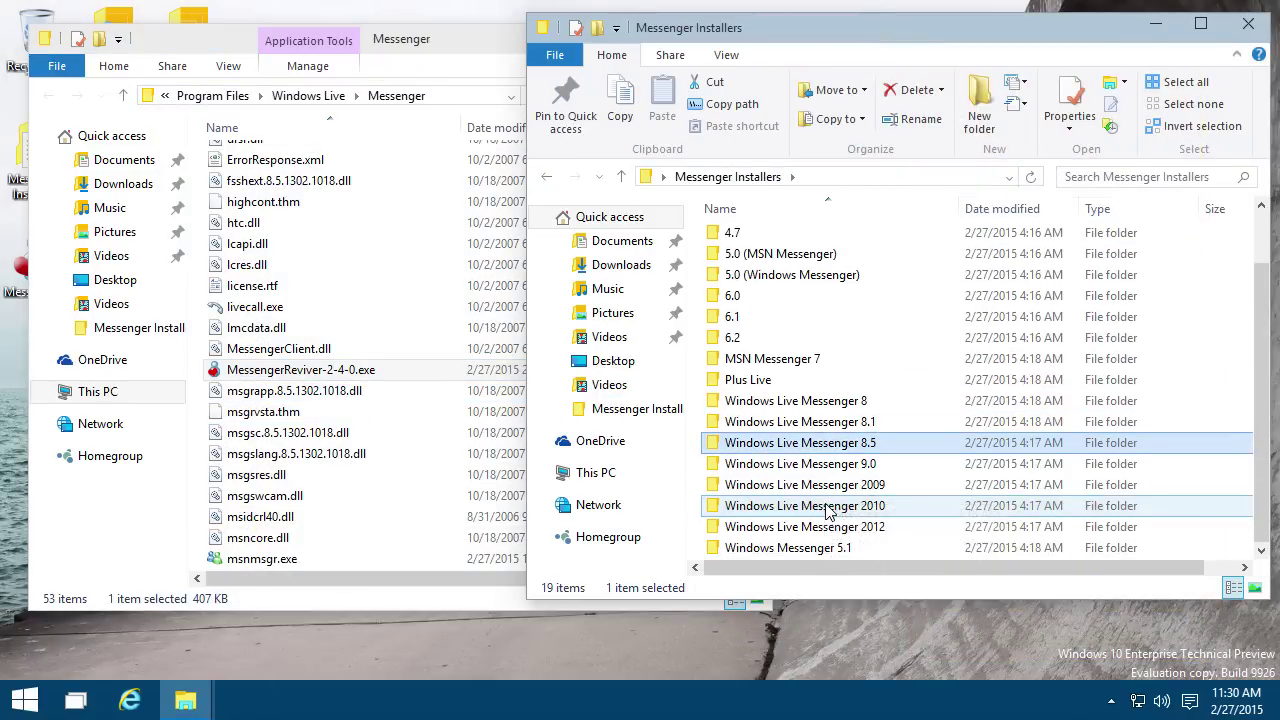
double_click(830, 463)
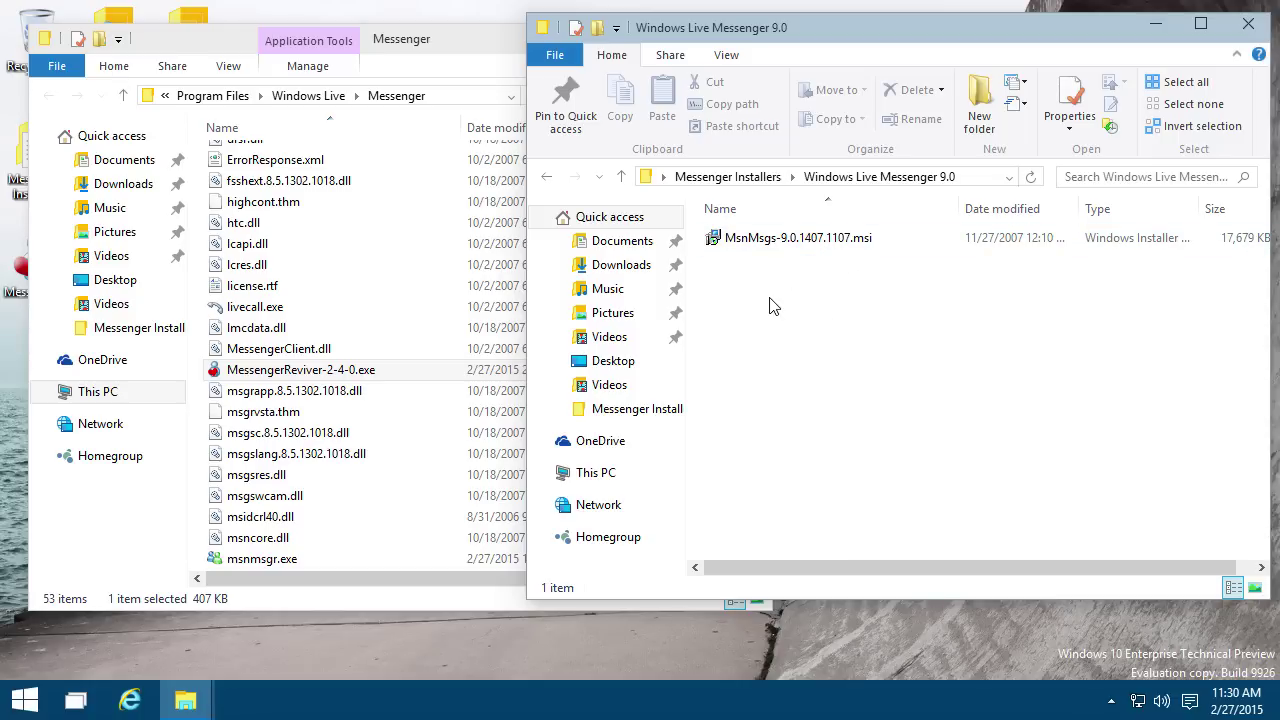
double_click(776, 244)
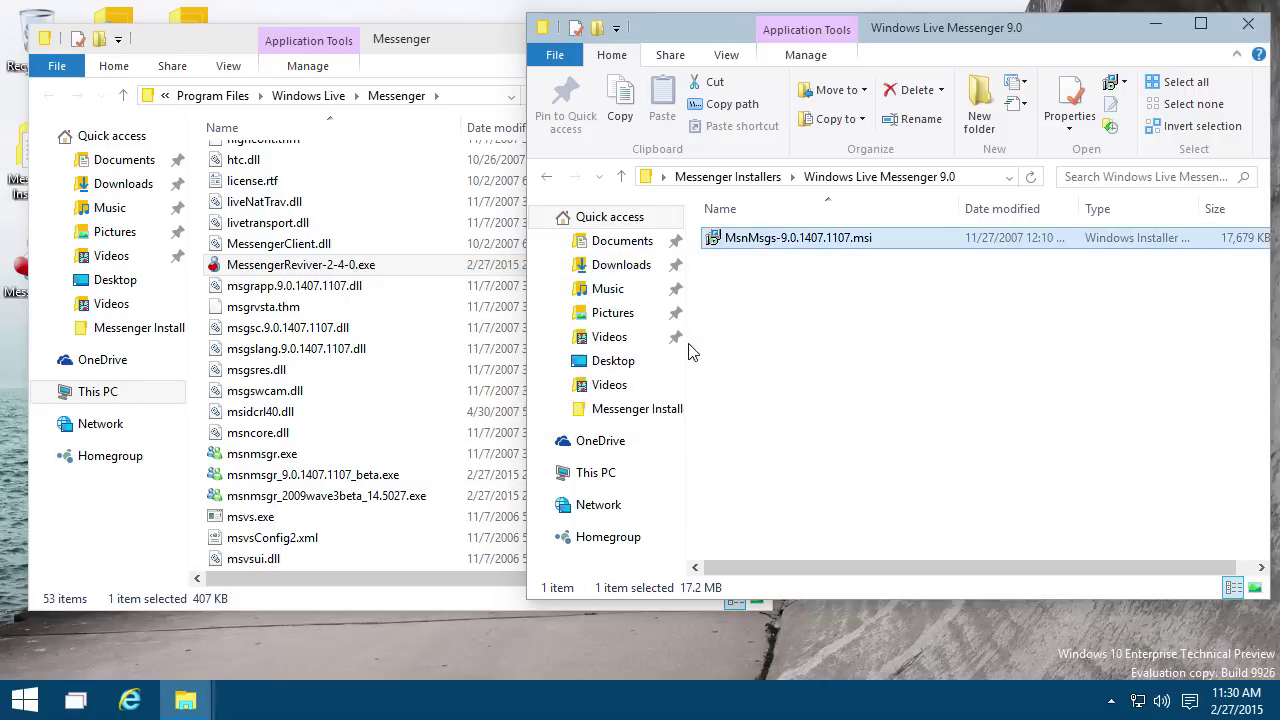
Step: Exit the running Messenger from its notification-area icon
left_click(1111, 701)
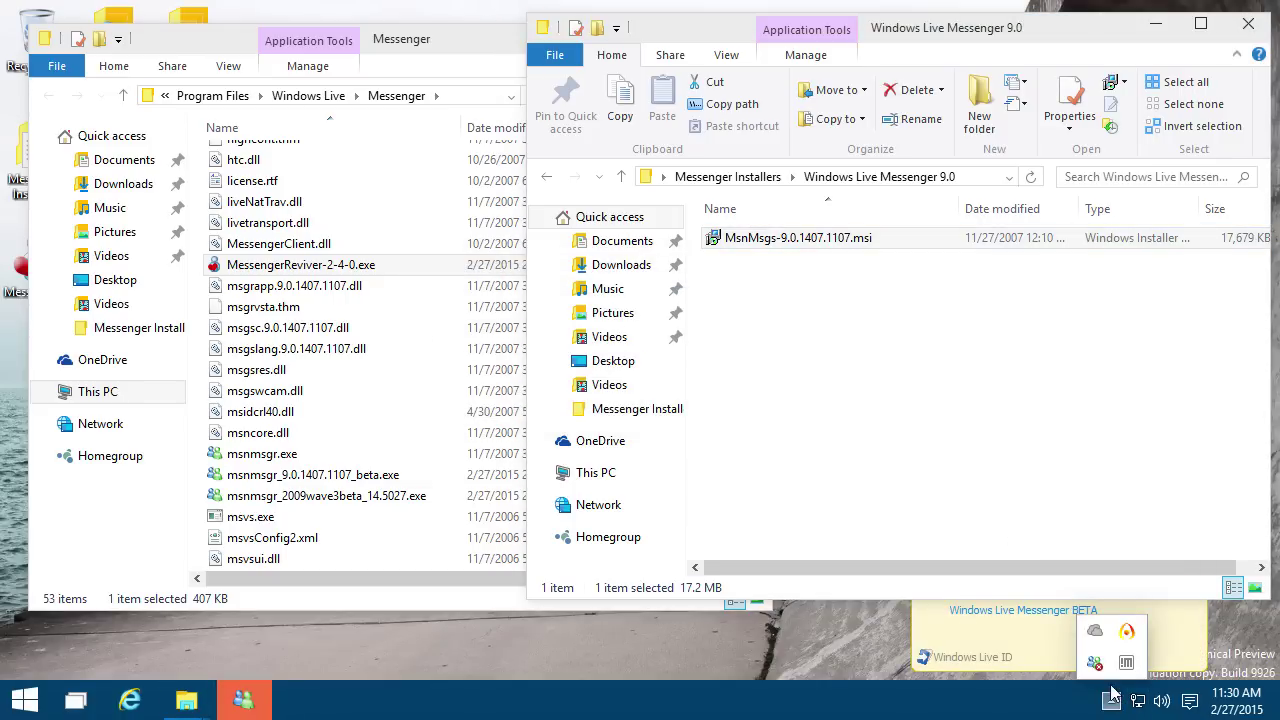
right_click(1100, 665)
left_click(868, 654)
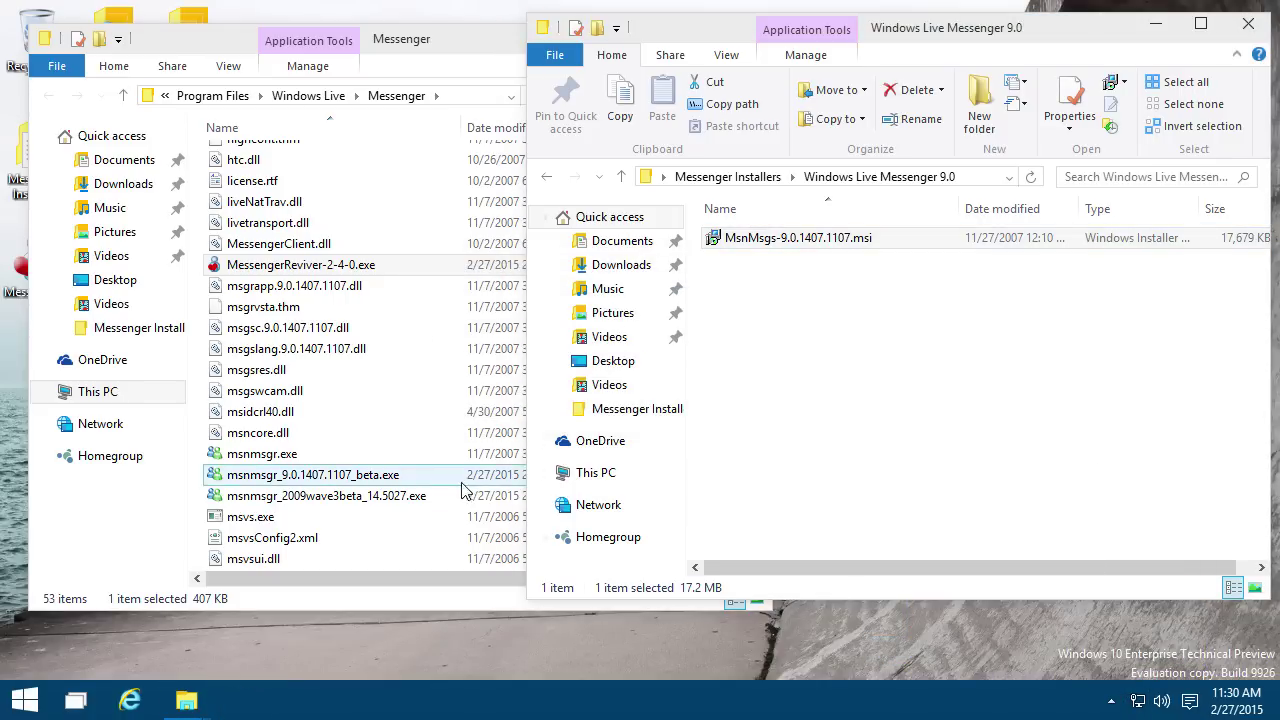
Step: Launch msnmsgr_9.0.1407.1107_beta.exe, sign in, allow it through the firewall and decline sharing folders
double_click(401, 478)
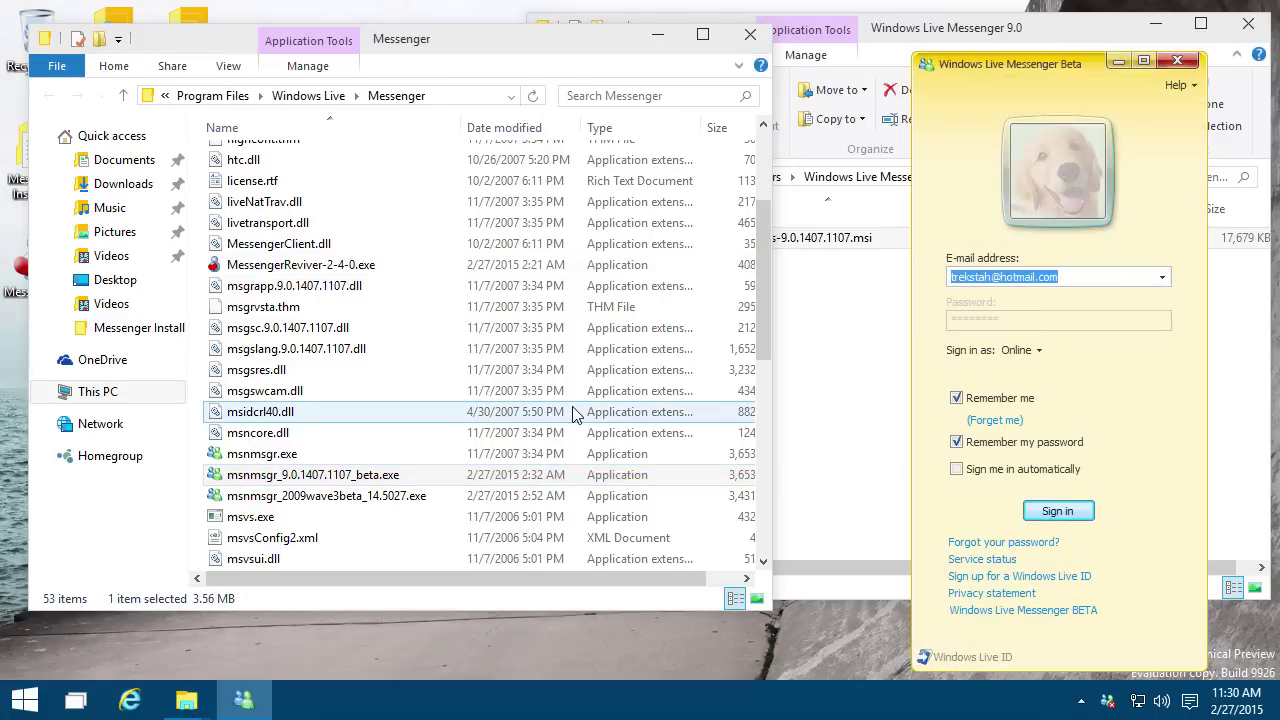
left_click(1055, 513)
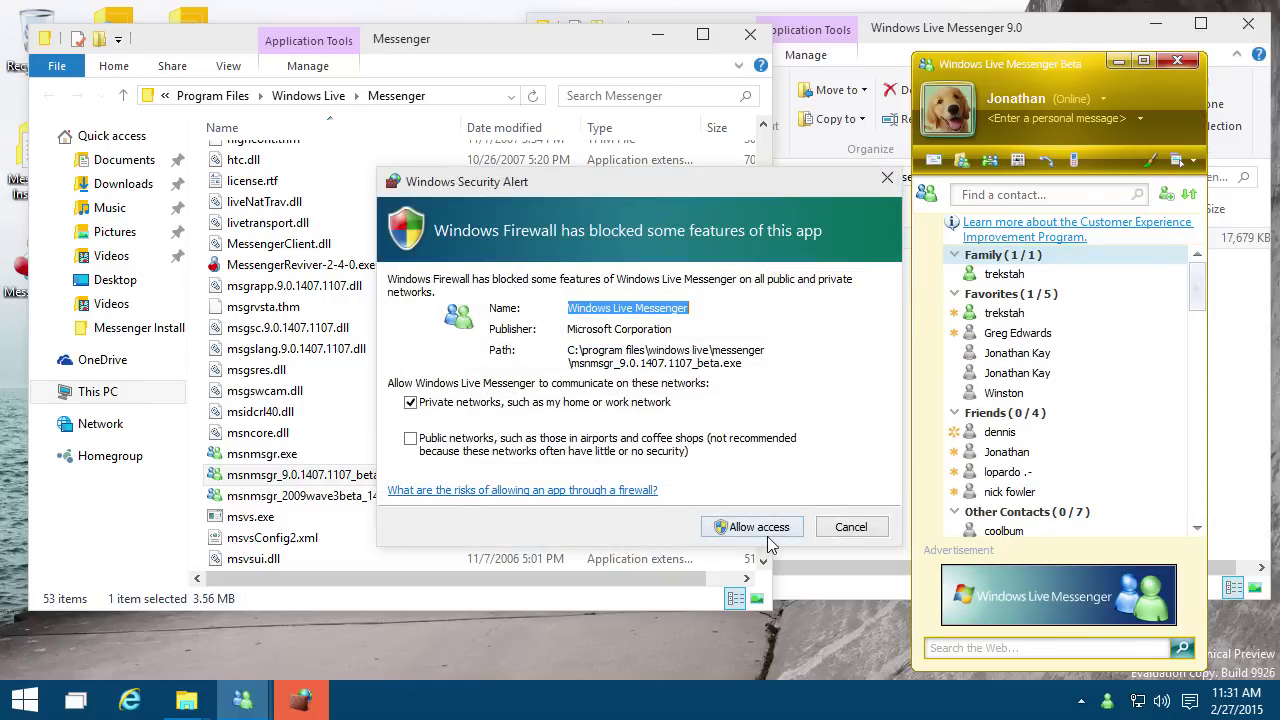
left_click(748, 527)
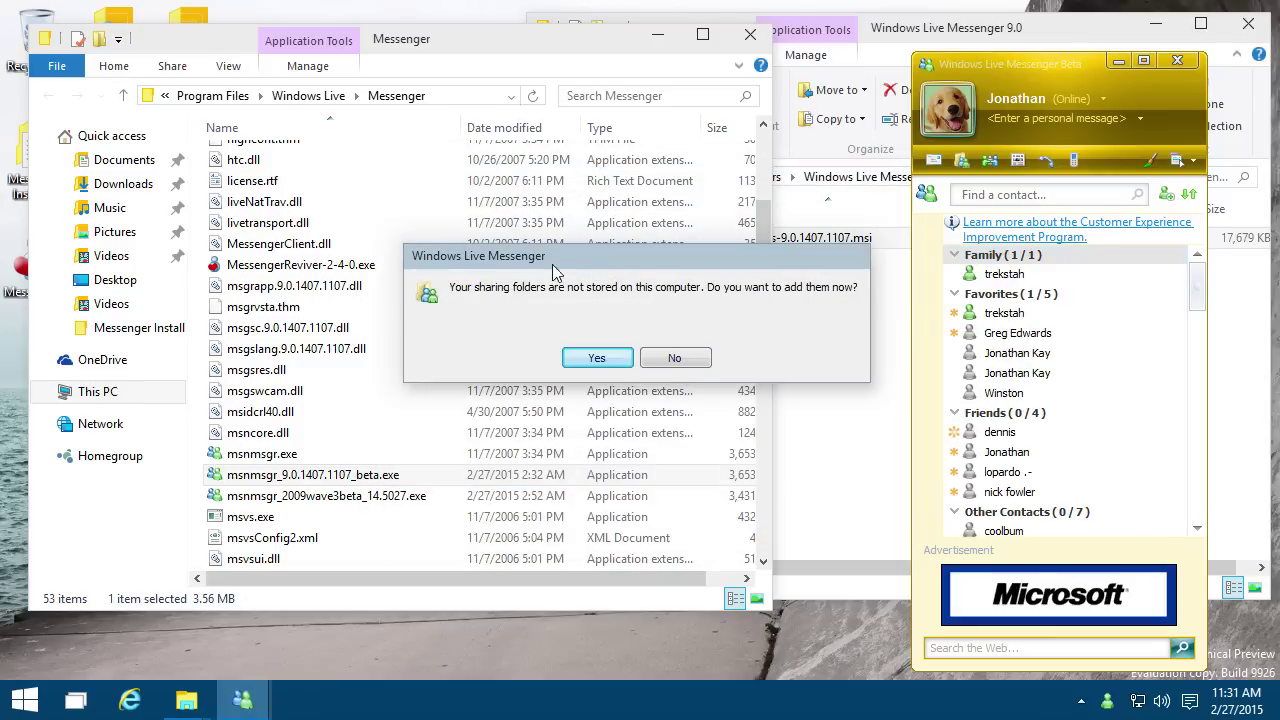
left_click(676, 360)
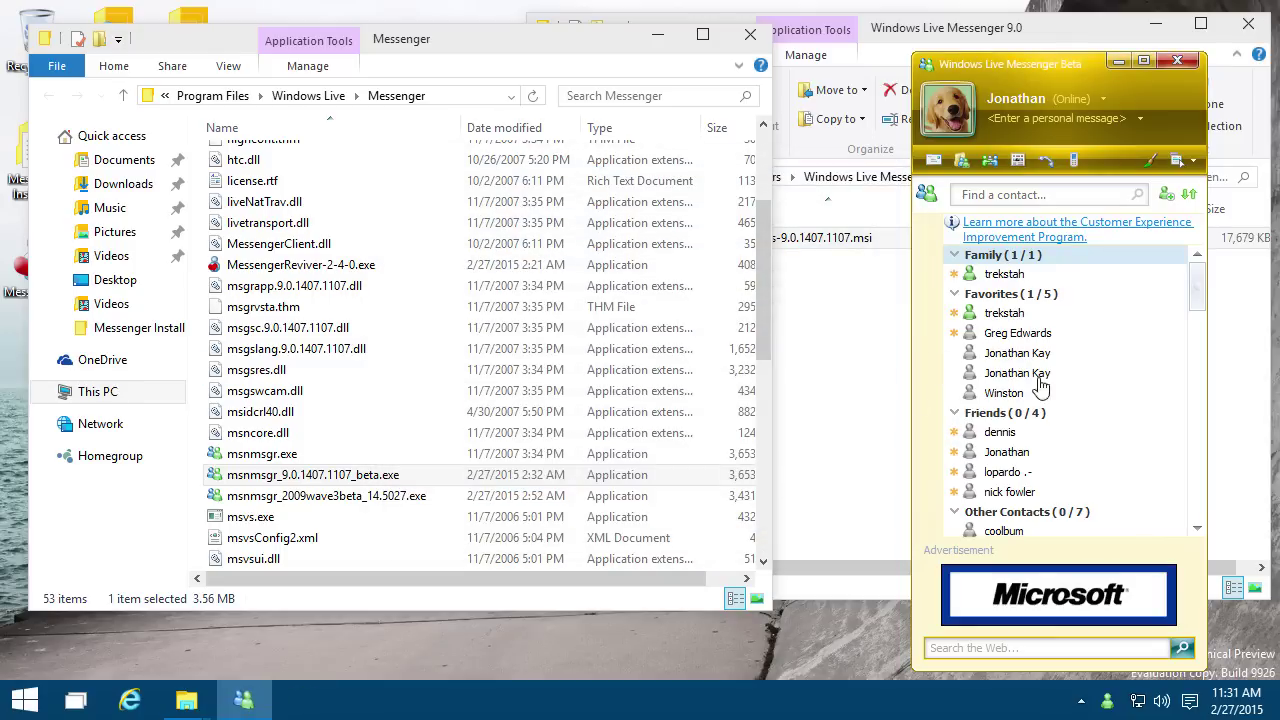
scroll(1060, 395, "down", 5)
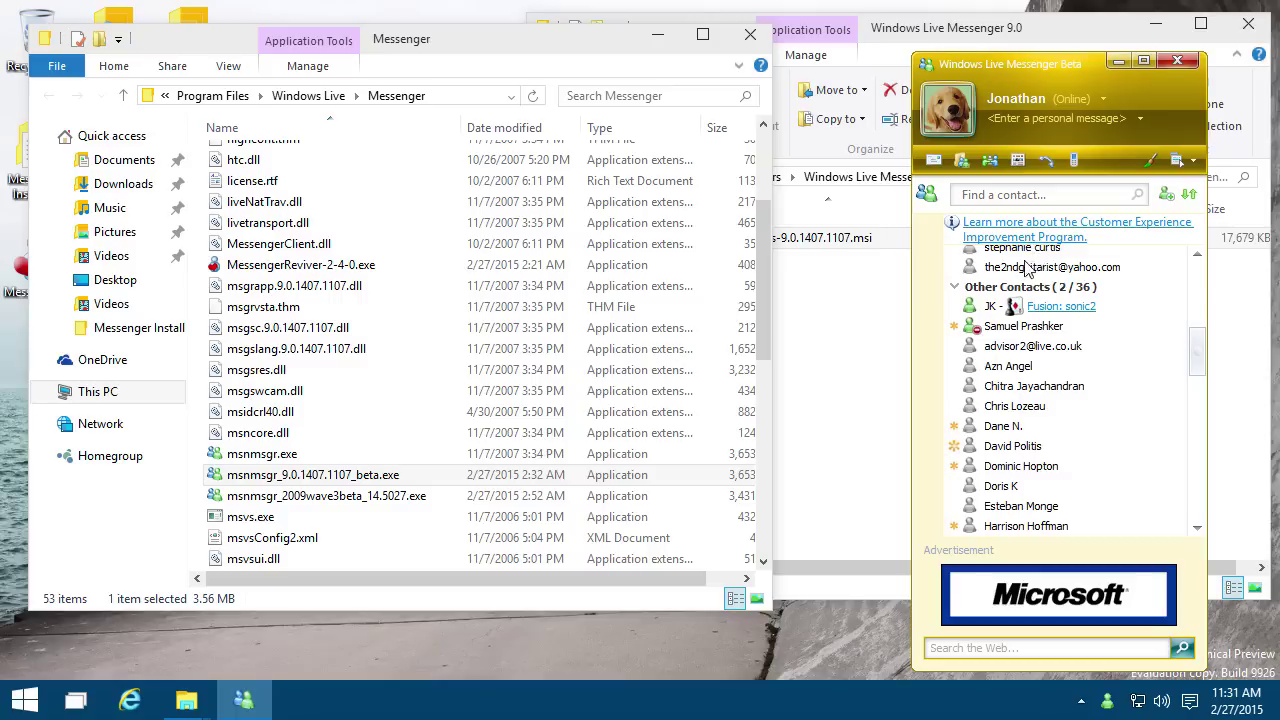
scroll(1027, 265, "up", 3)
scroll(1025, 255, "up", 2)
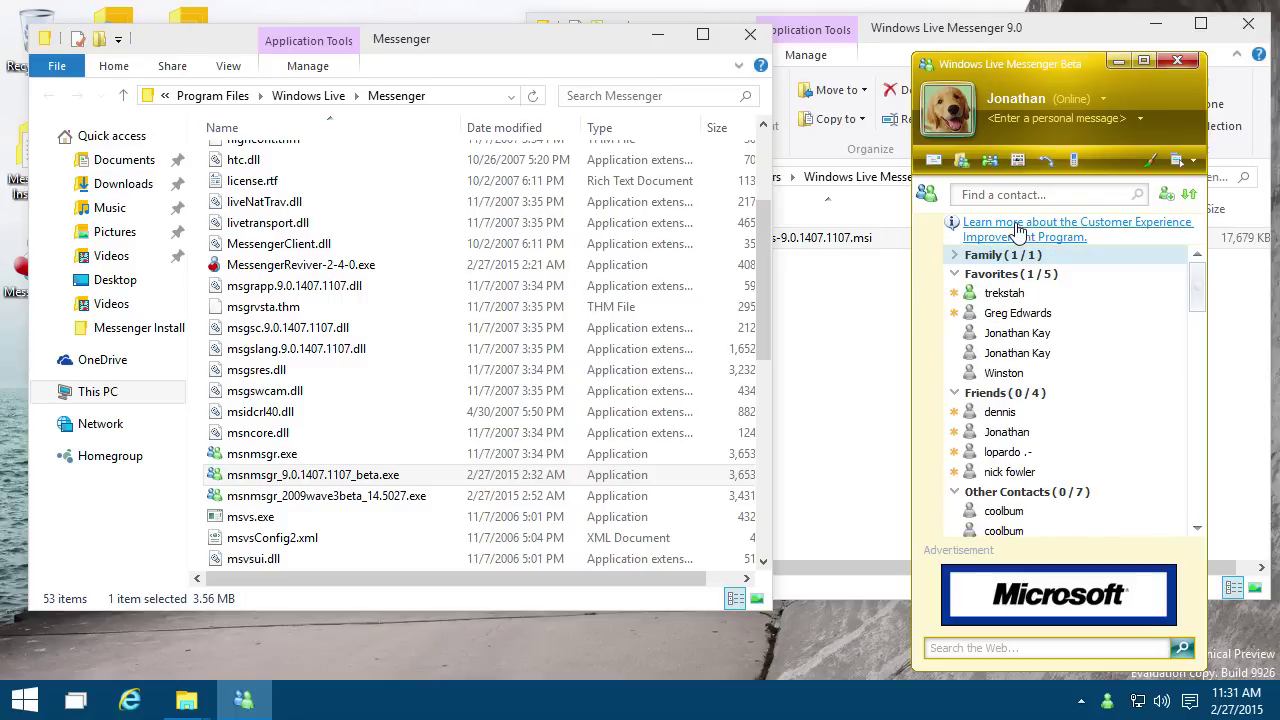
left_click(1058, 195)
Step: Clear a 't' contact search and switch Messenger to a blue-teal colour scheme
type("t")
left_click(1136, 195)
key("alt+t")
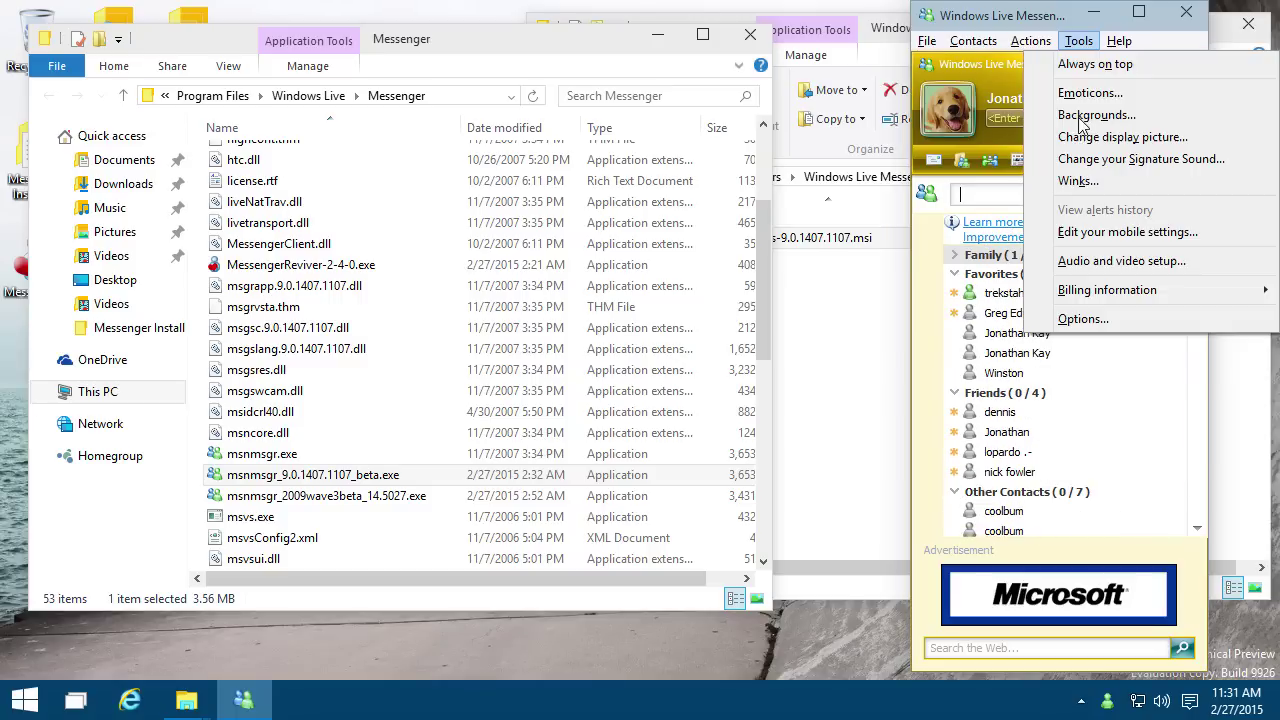
left_click(1100, 160)
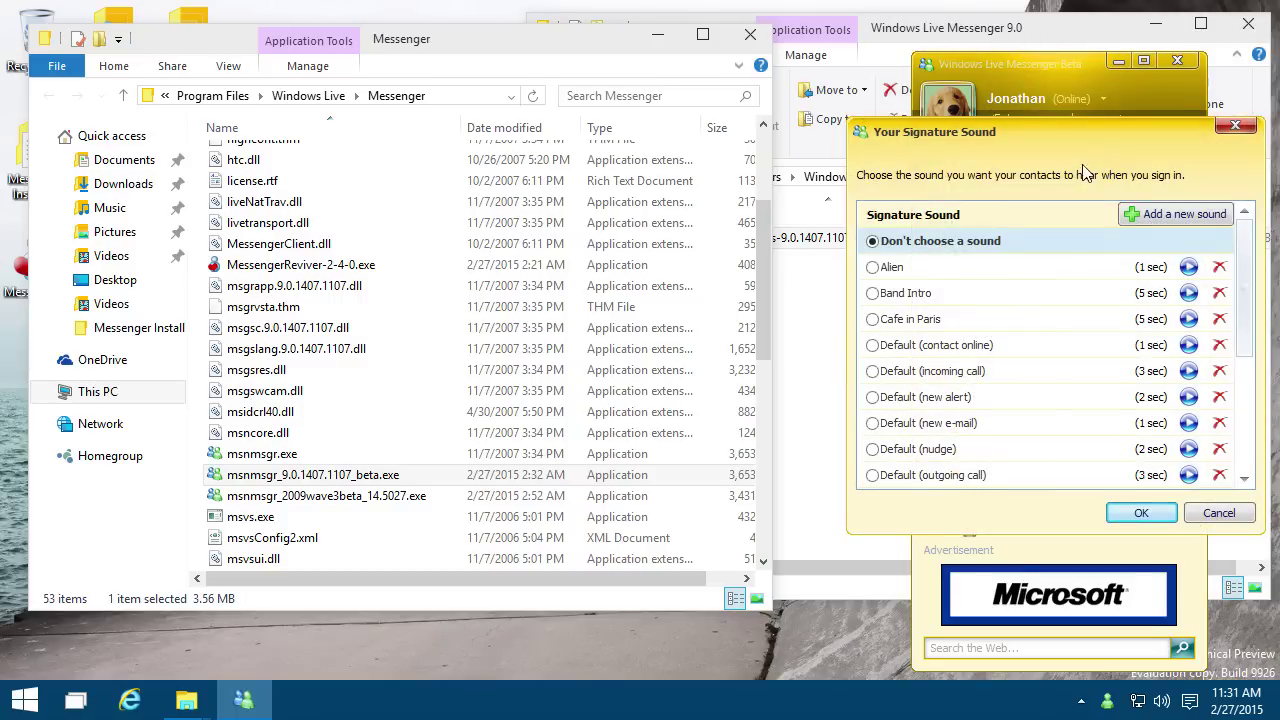
mouse_move(1033, 148)
left_mouse_down()
mouse_move(726, 144)
mouse_move(638, 161)
left_mouse_up()
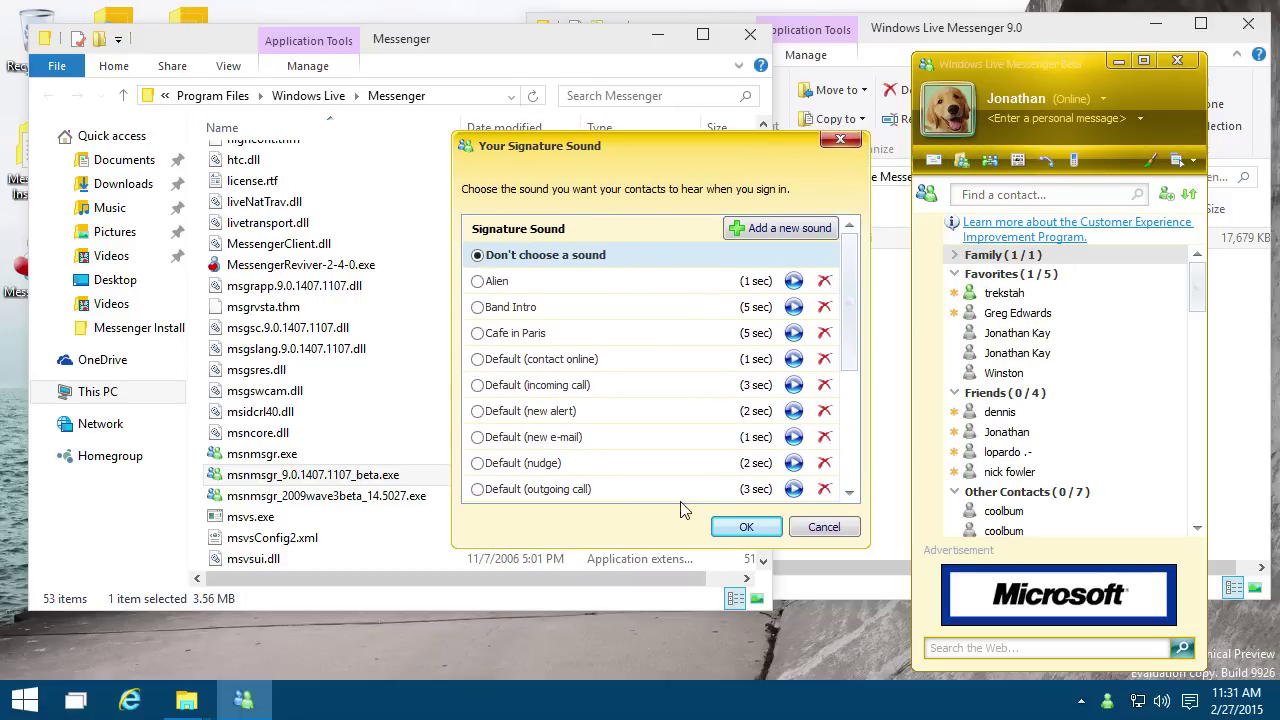
left_click(840, 139)
left_click(1150, 160)
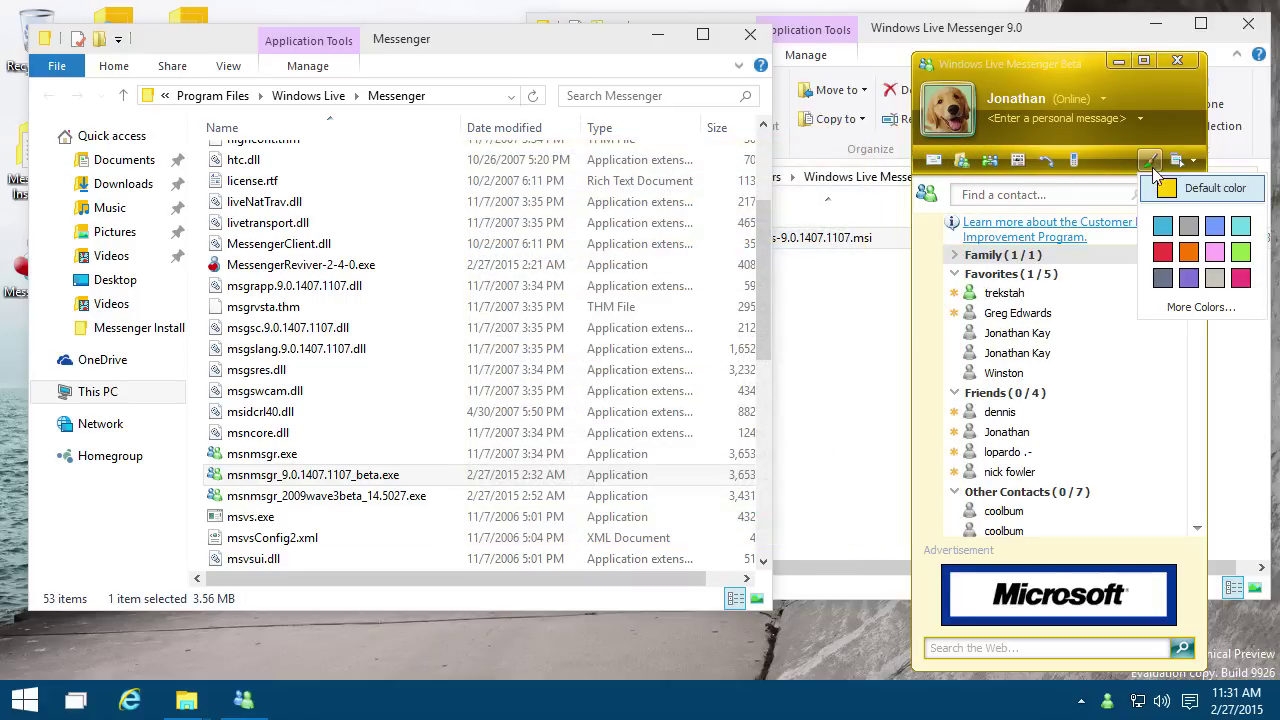
left_click(1164, 230)
Step: Preview signature sounds: Band Intro, Cafe in Paris, Default, Driving Bass, Gong, Kiss, Life in Redmond, Piano, Smooth Sax
key("alt+t")
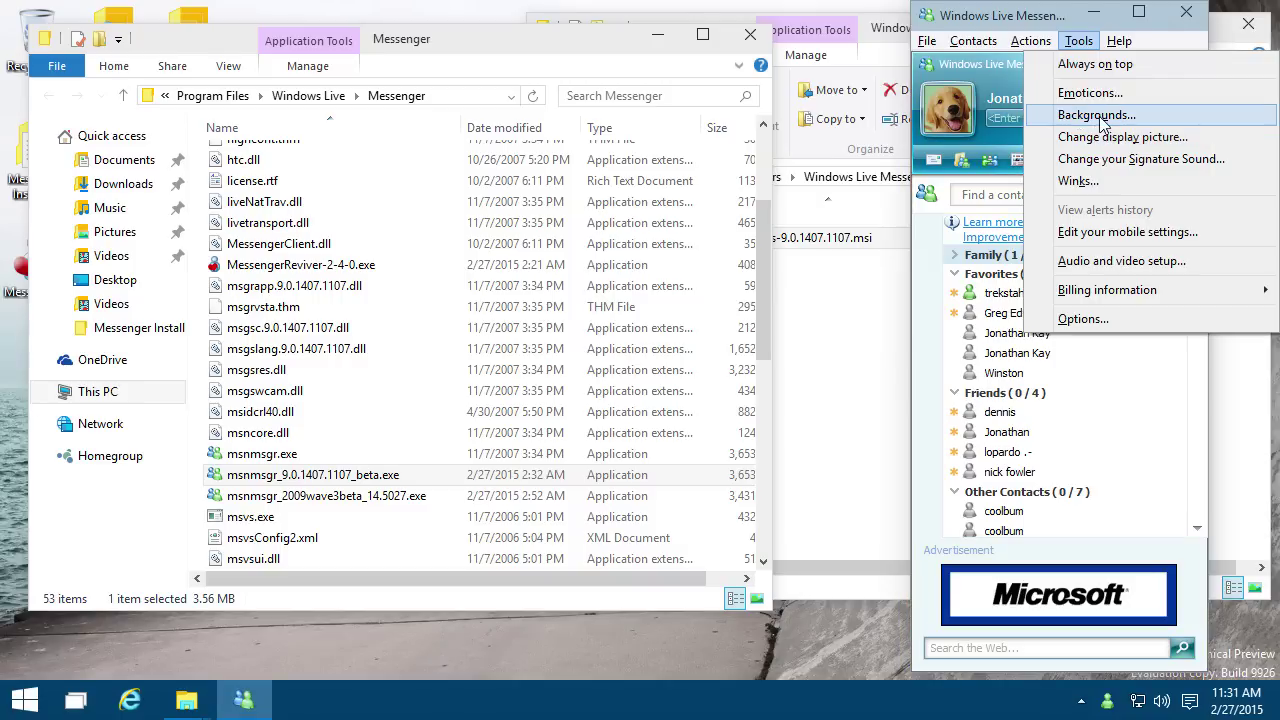
left_click(1070, 160)
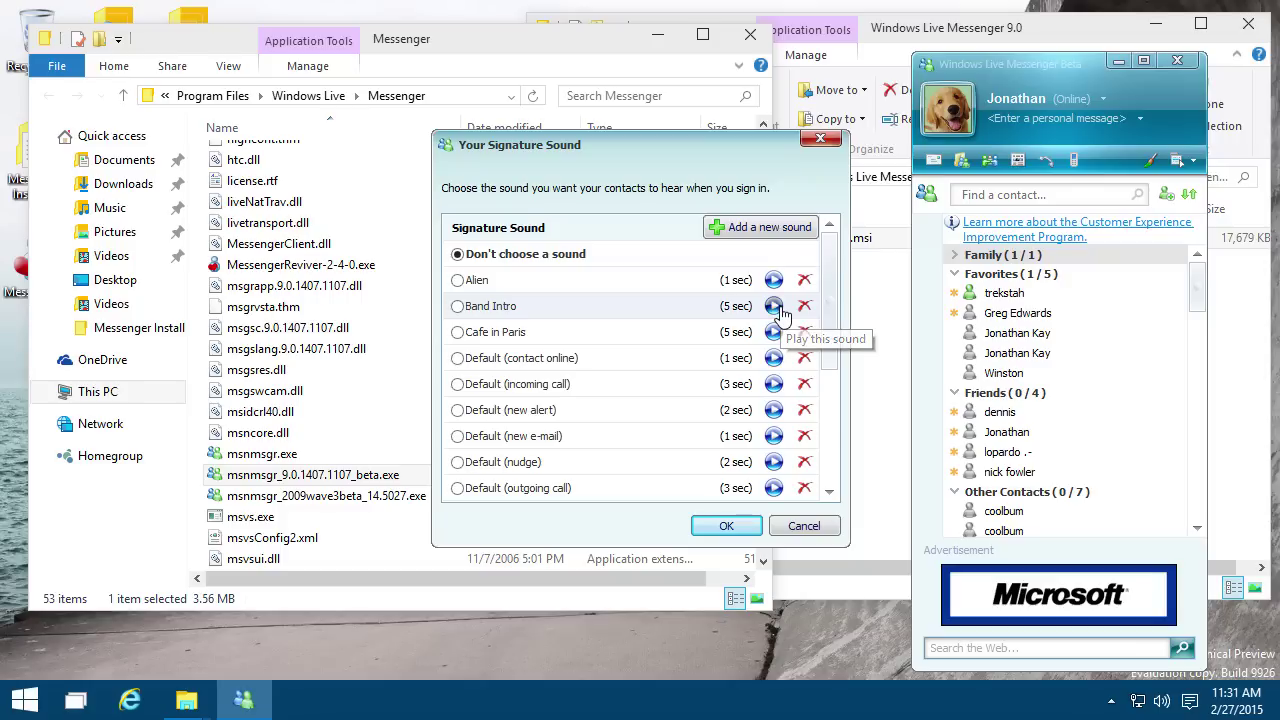
left_click(775, 308)
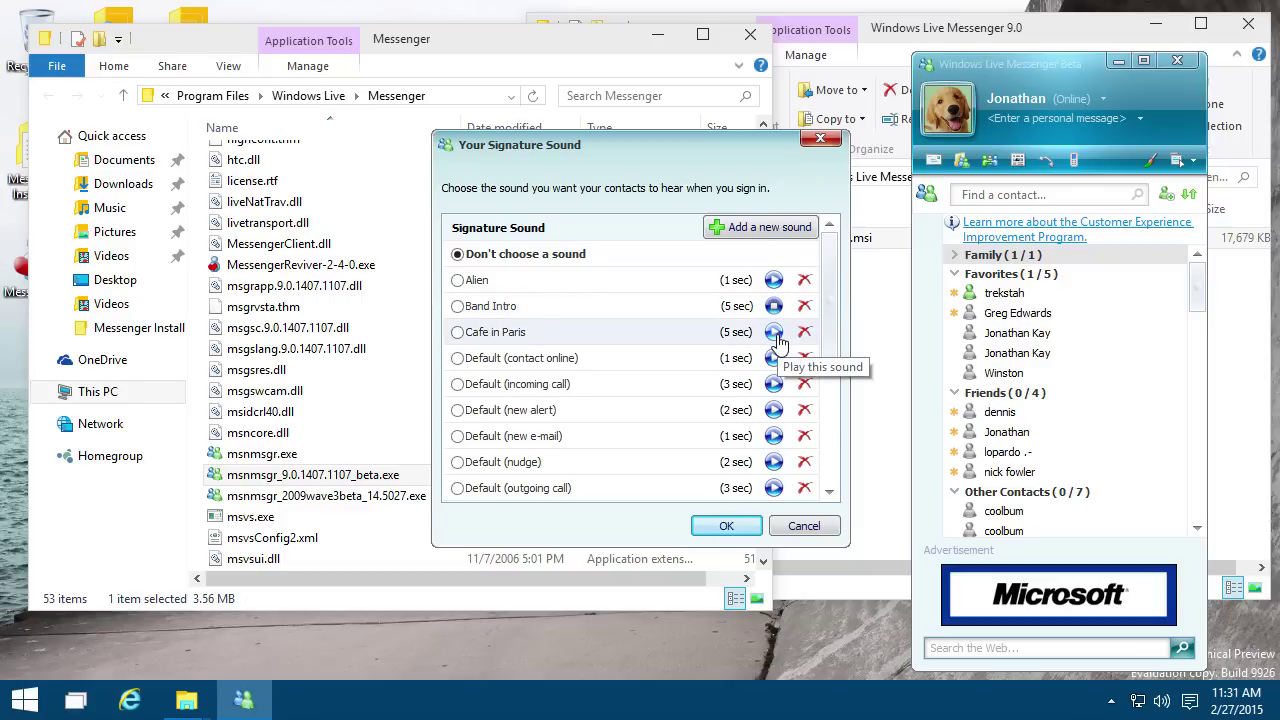
left_click(775, 334)
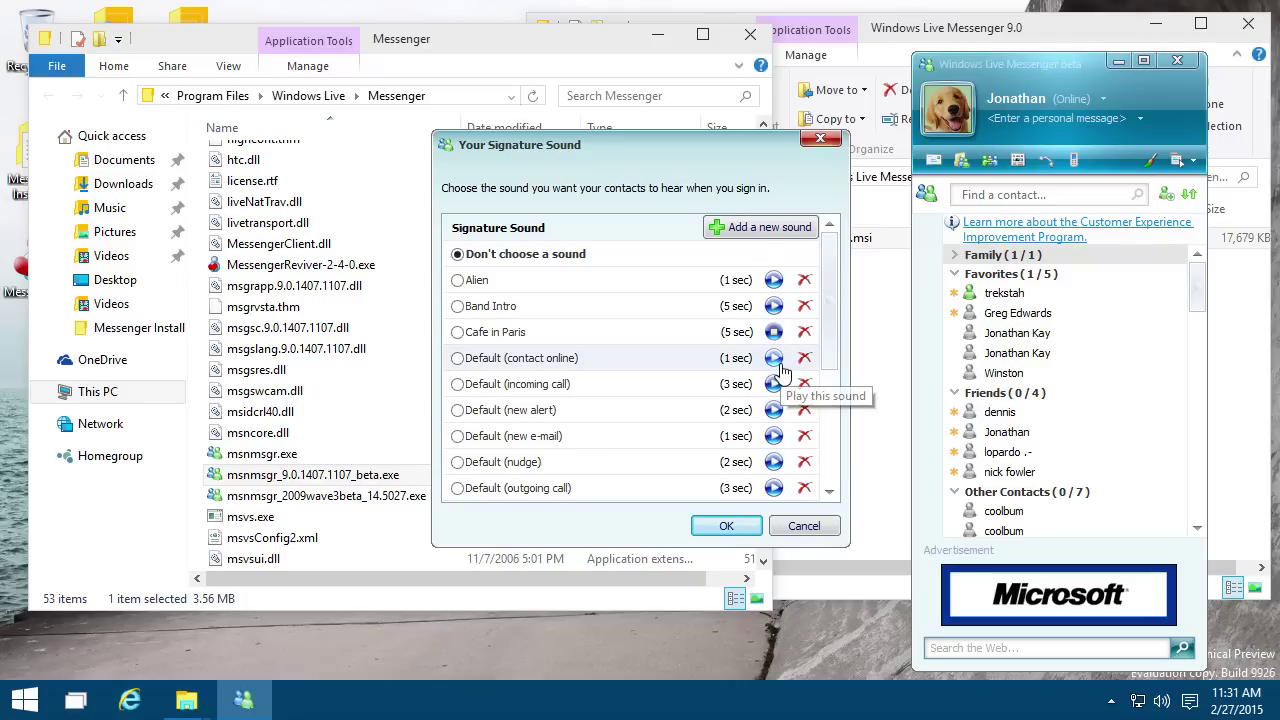
left_click(775, 360)
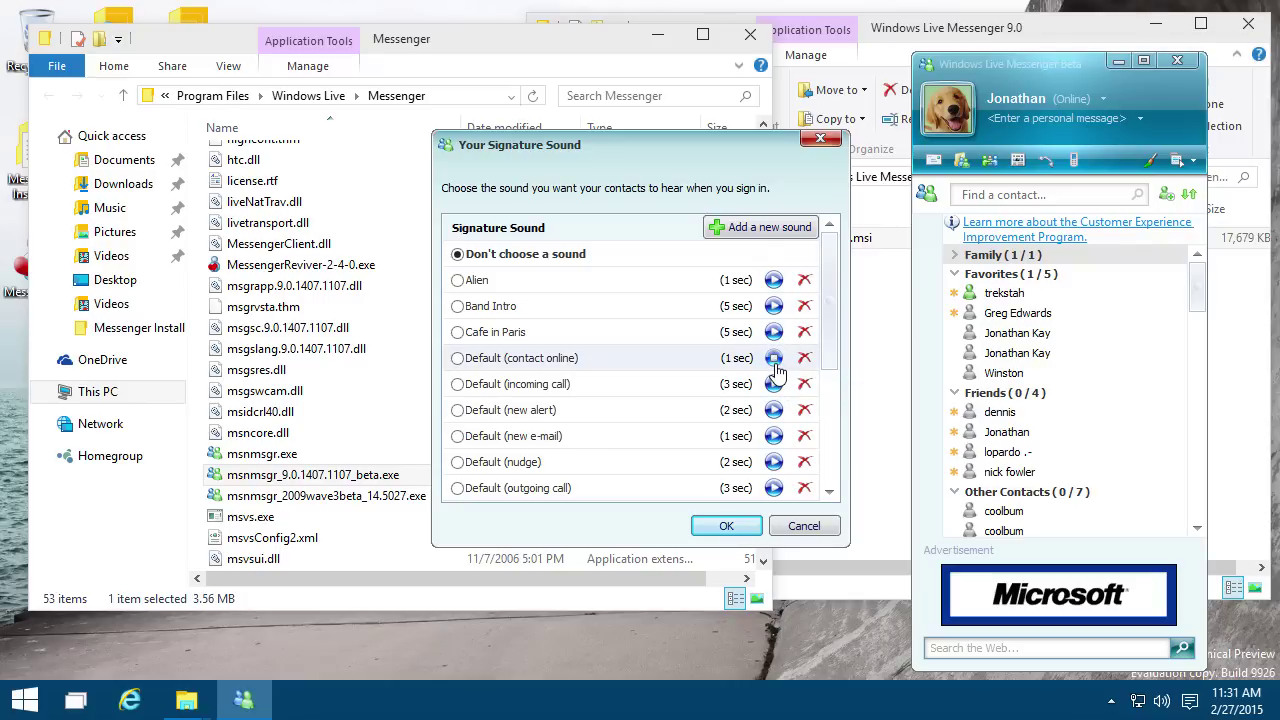
left_click_drag(829, 350, 845, 462)
left_click(773, 331)
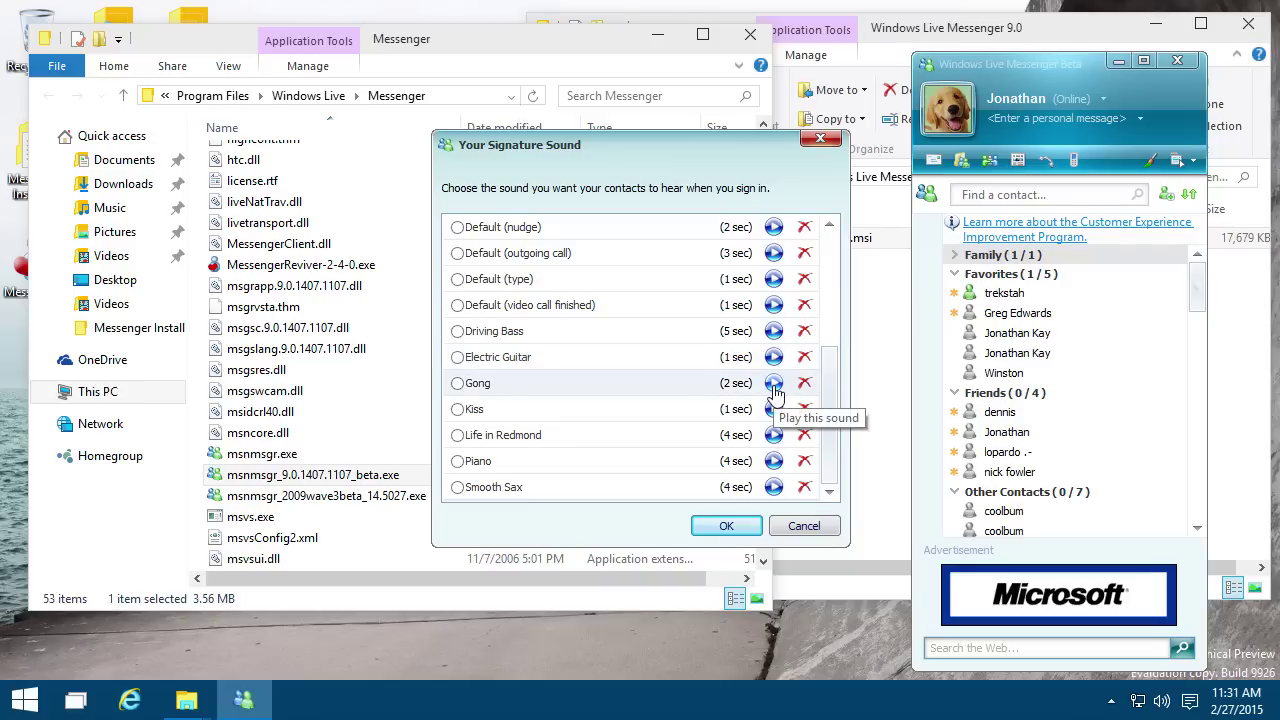
left_click(774, 384)
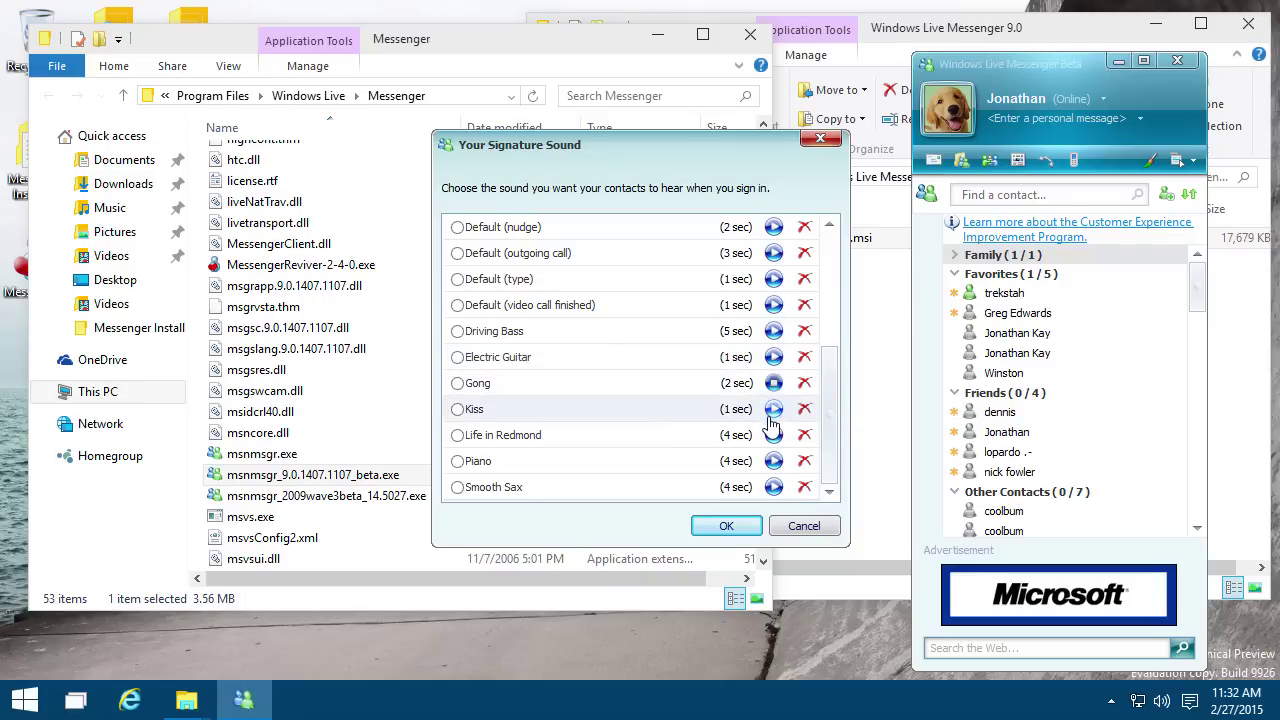
left_click(774, 410)
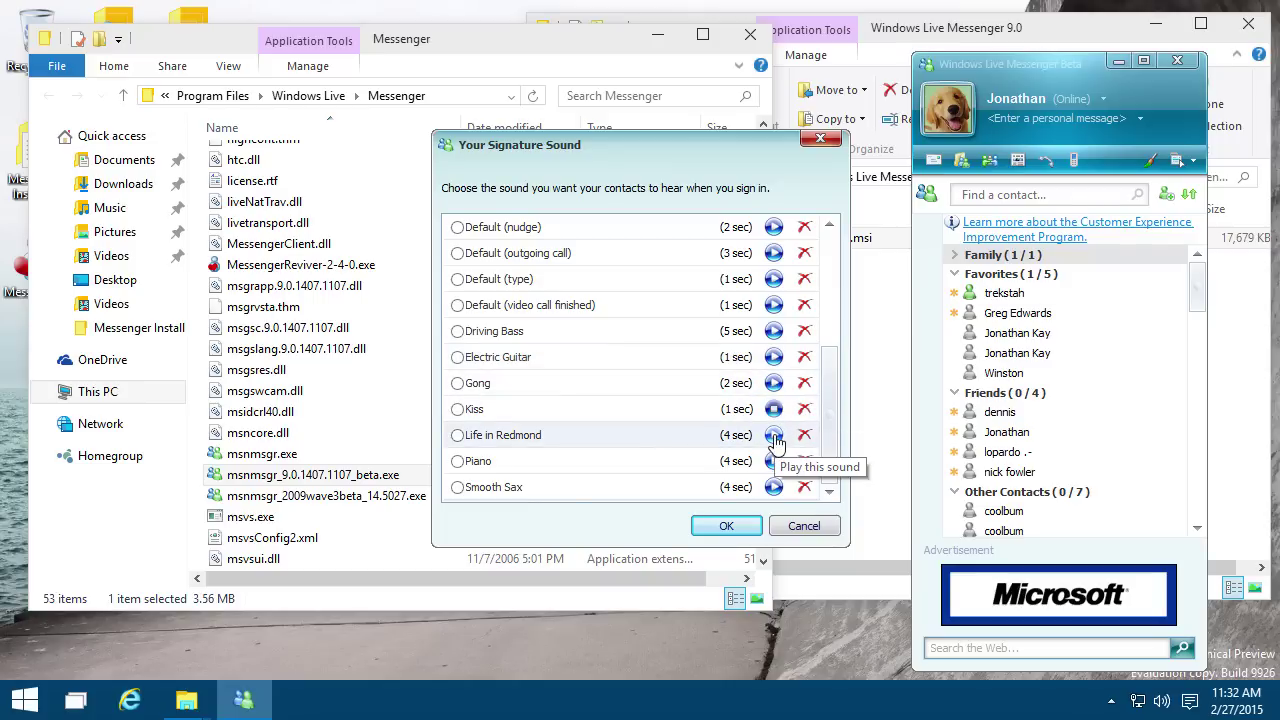
left_click(775, 437)
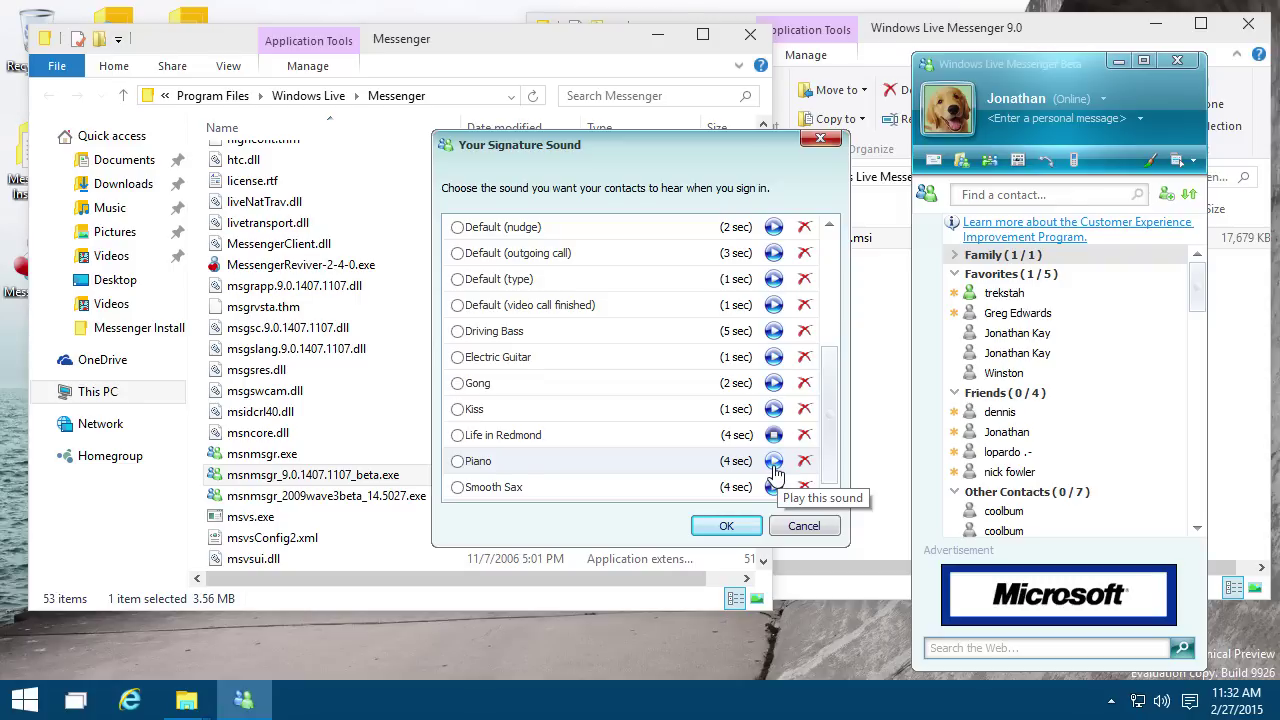
left_click(775, 463)
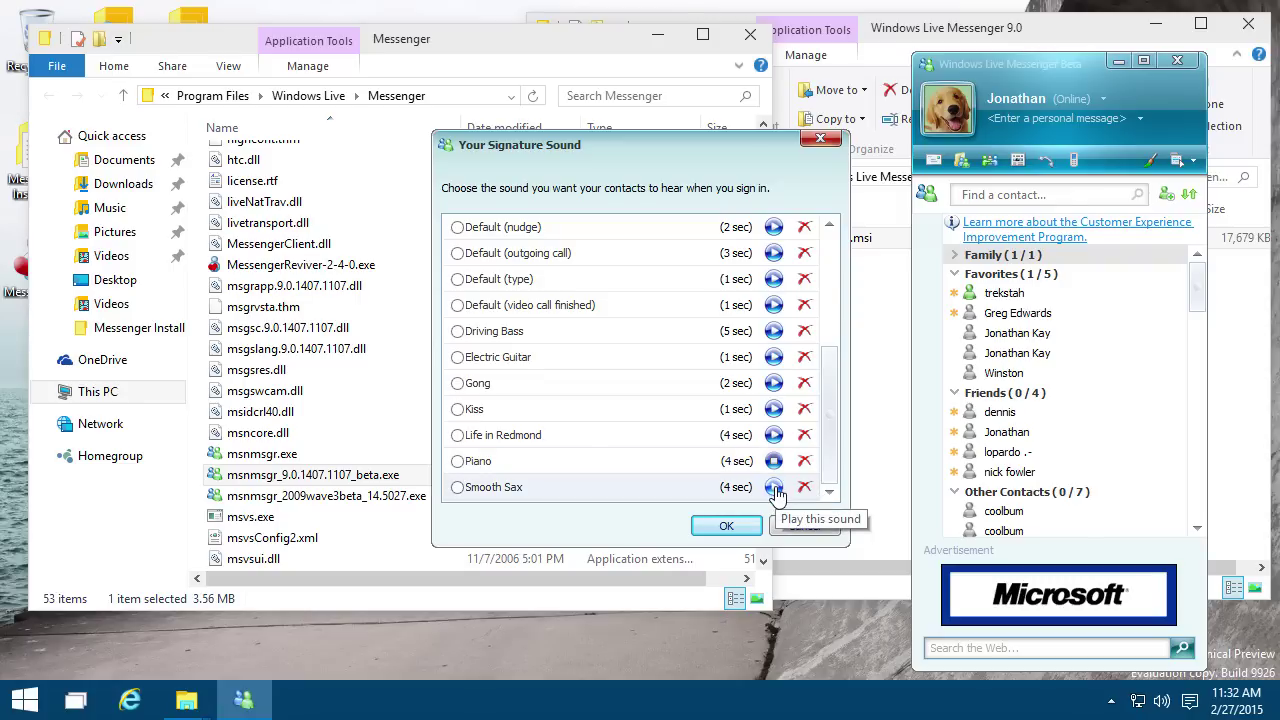
left_click(775, 488)
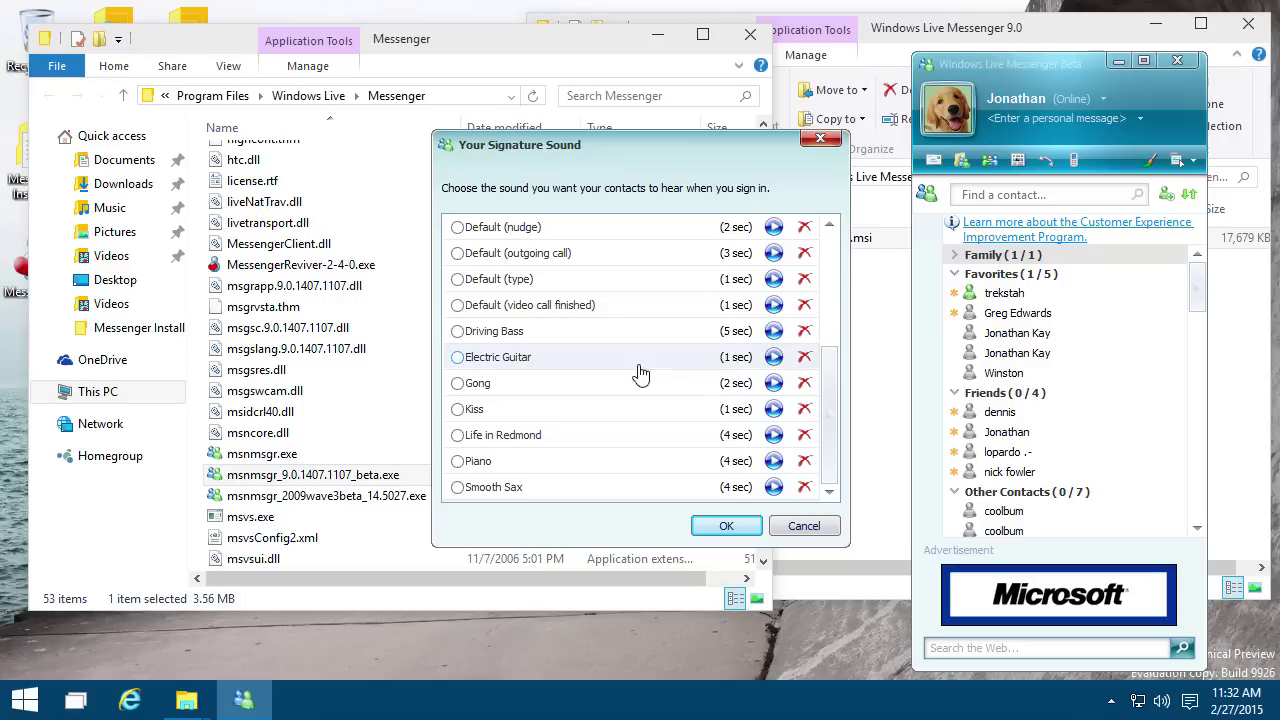
left_click_drag(836, 385, 838, 330)
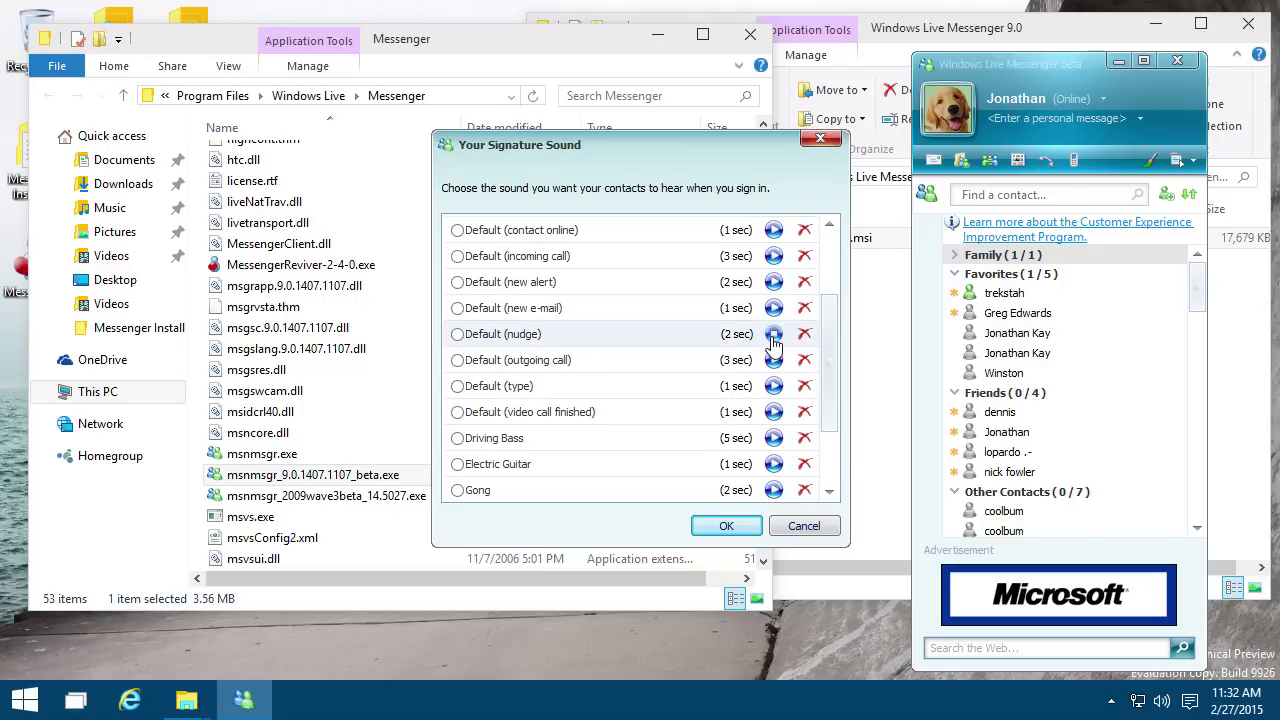
scroll(828, 350, "up", 2)
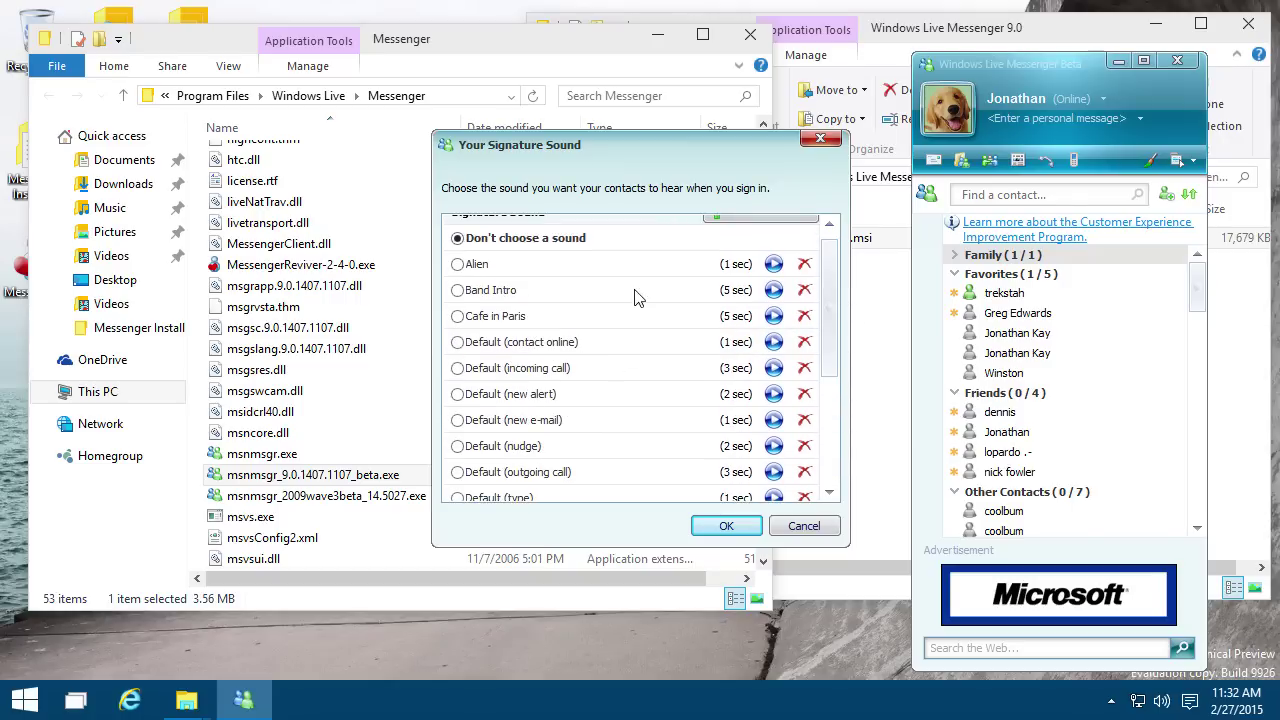
scroll(730, 310, "up", 1)
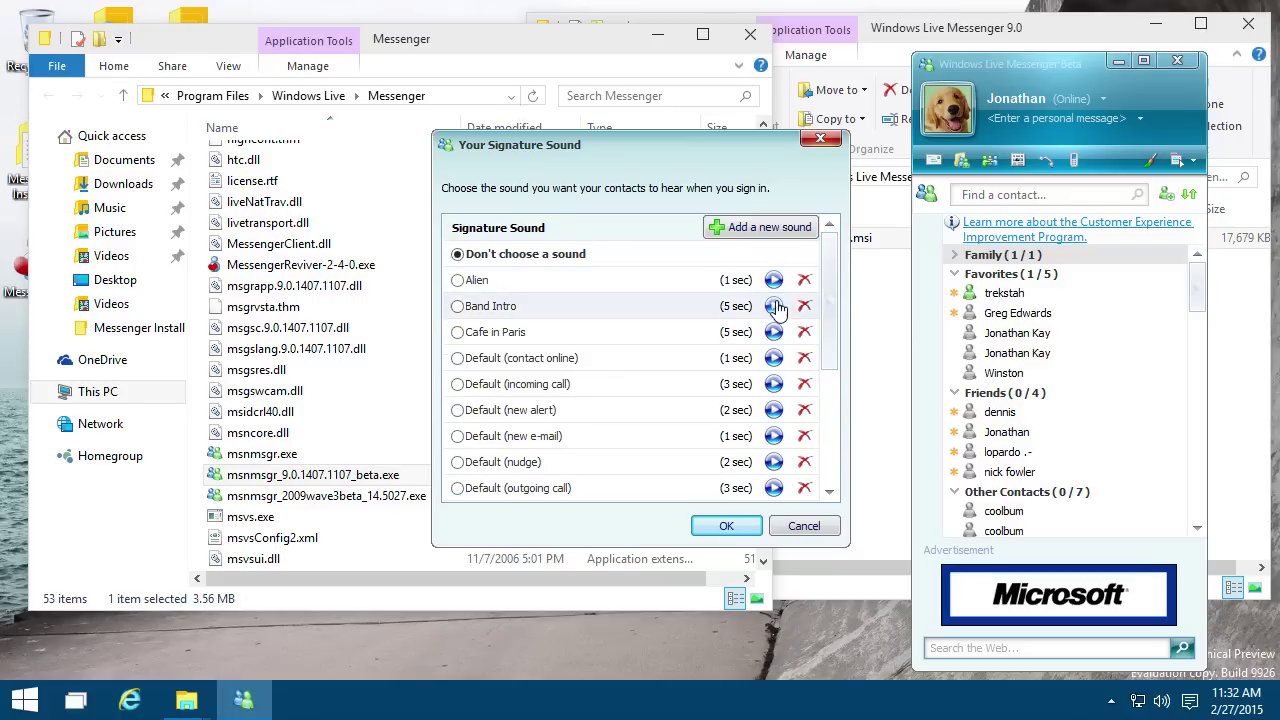
left_click(727, 527)
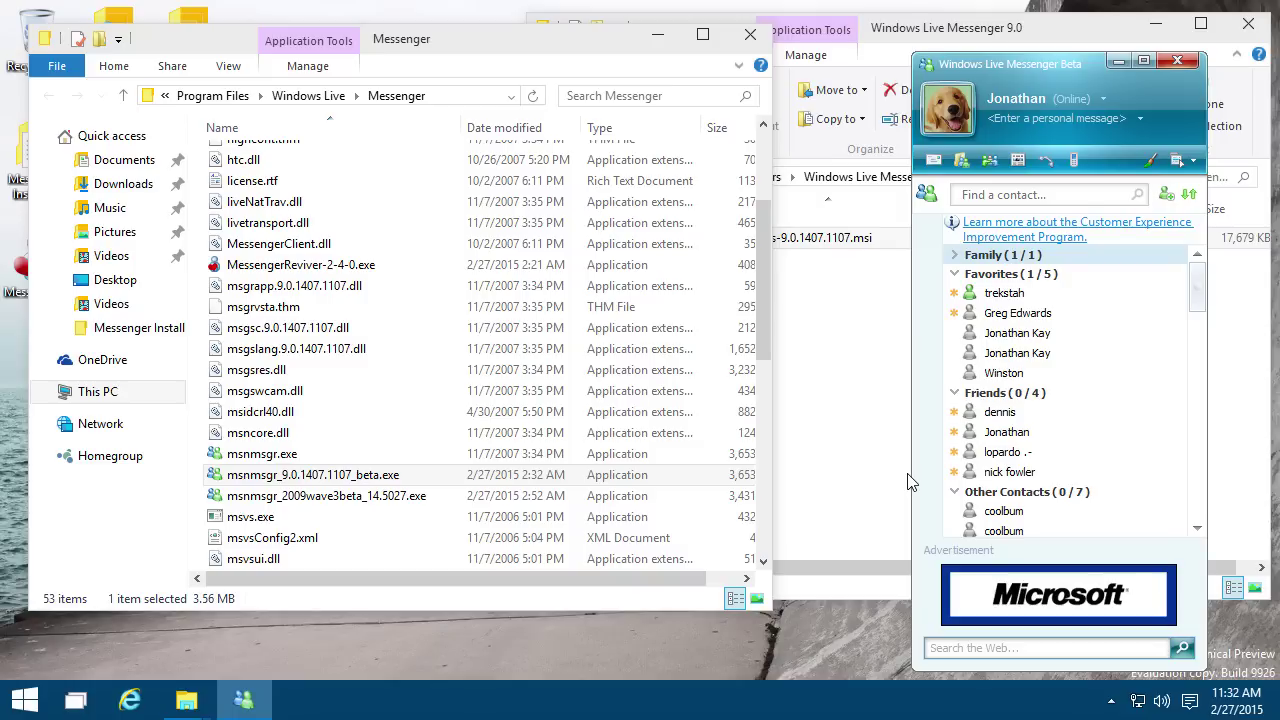
scroll(1040, 368, "down", 3)
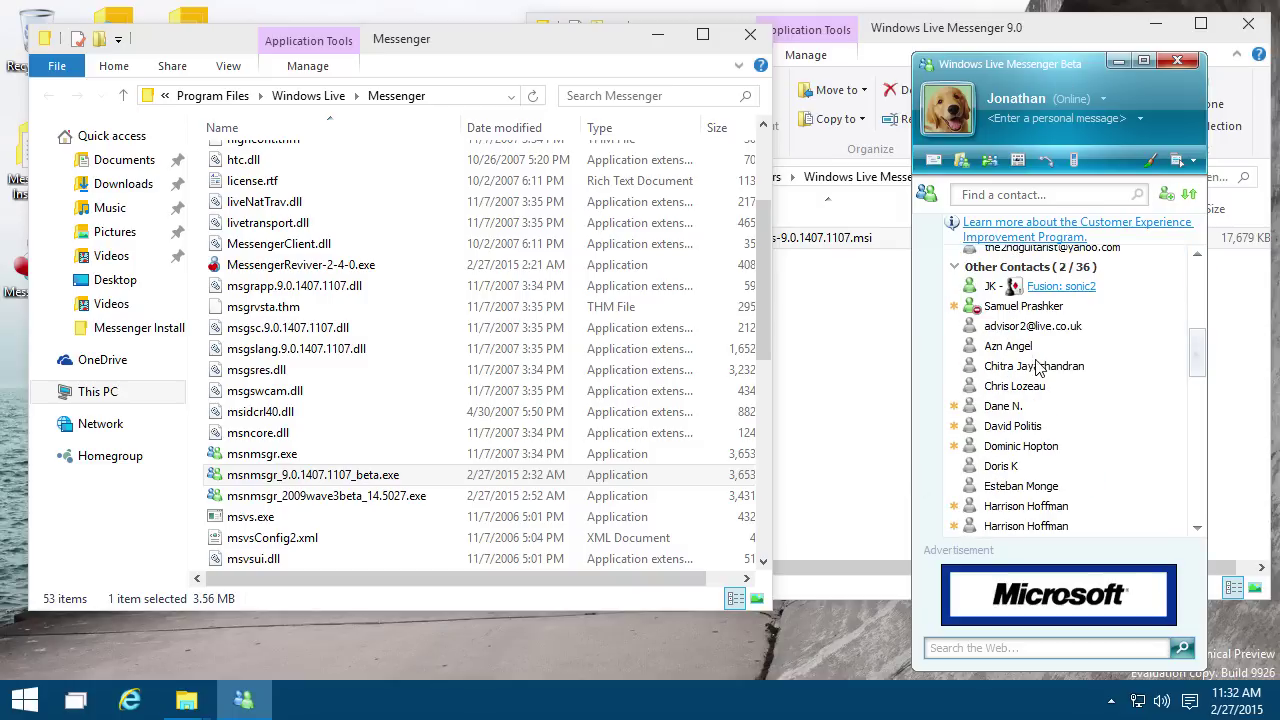
scroll(1060, 388, "down", 10)
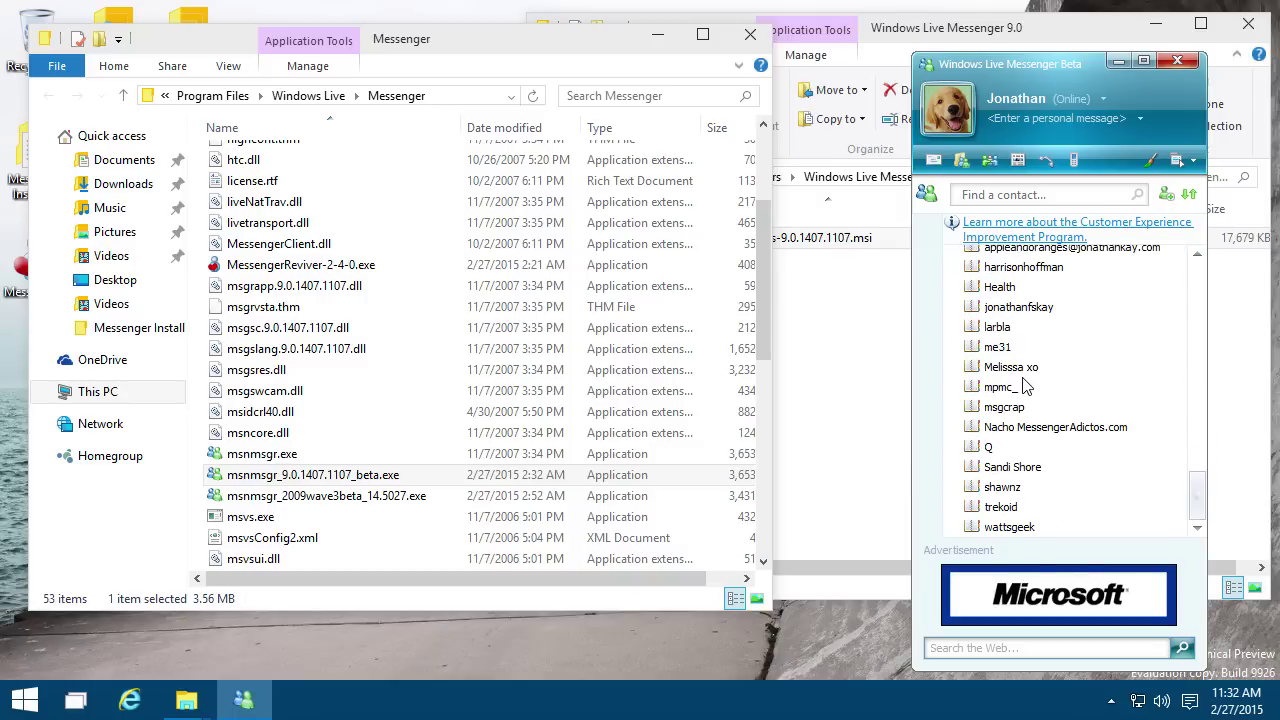
scroll(1020, 380, "up", 5)
scroll(1020, 382, "up", 5)
scroll(1030, 380, "up", 3)
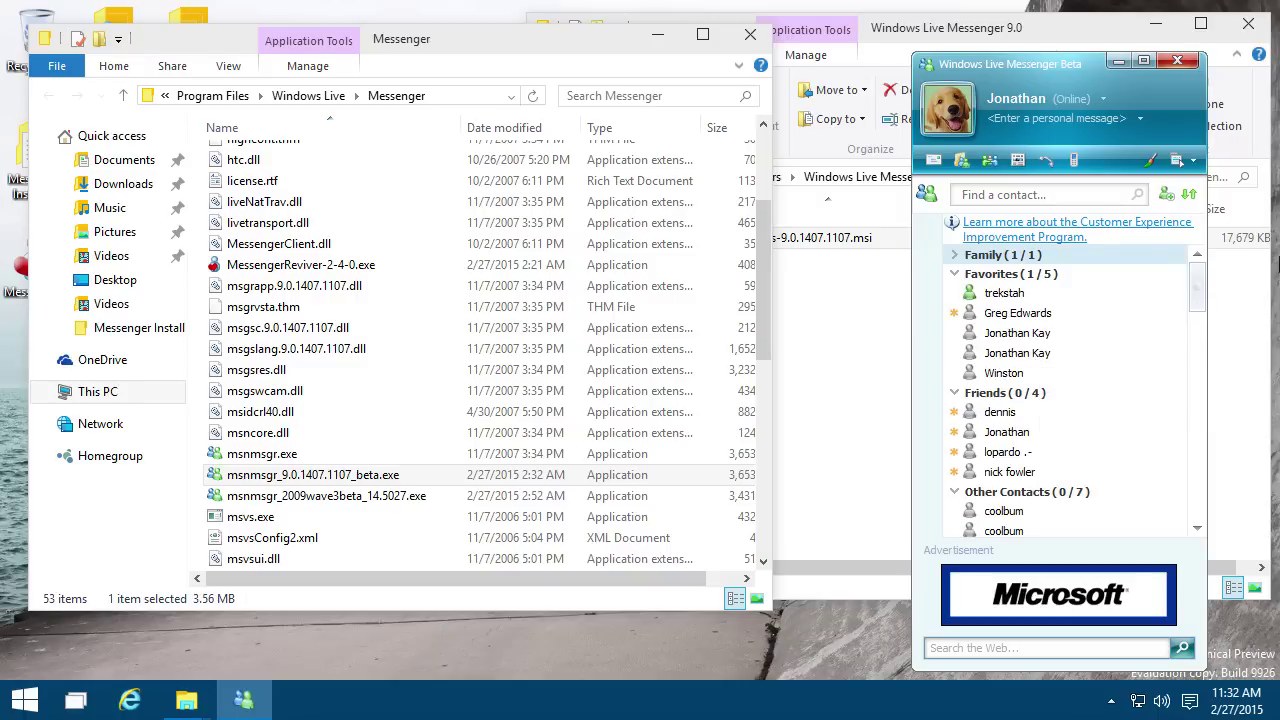
left_click(1045, 98)
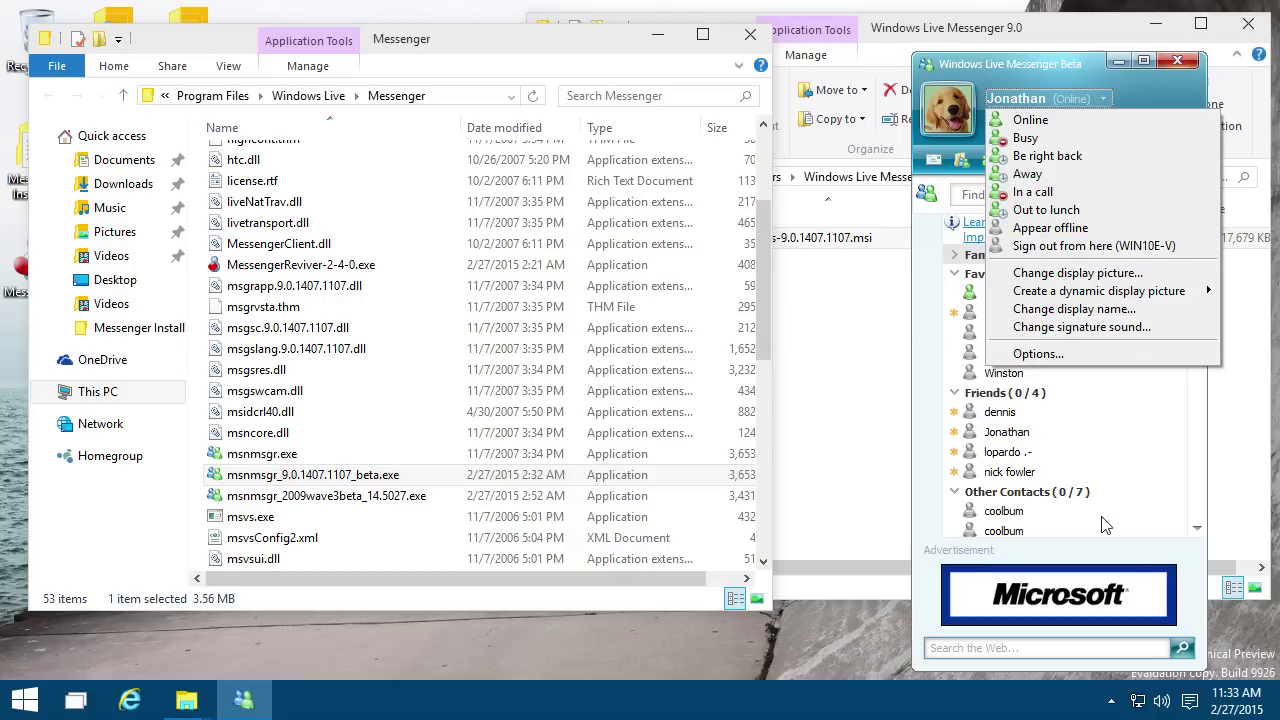
left_click(1091, 413)
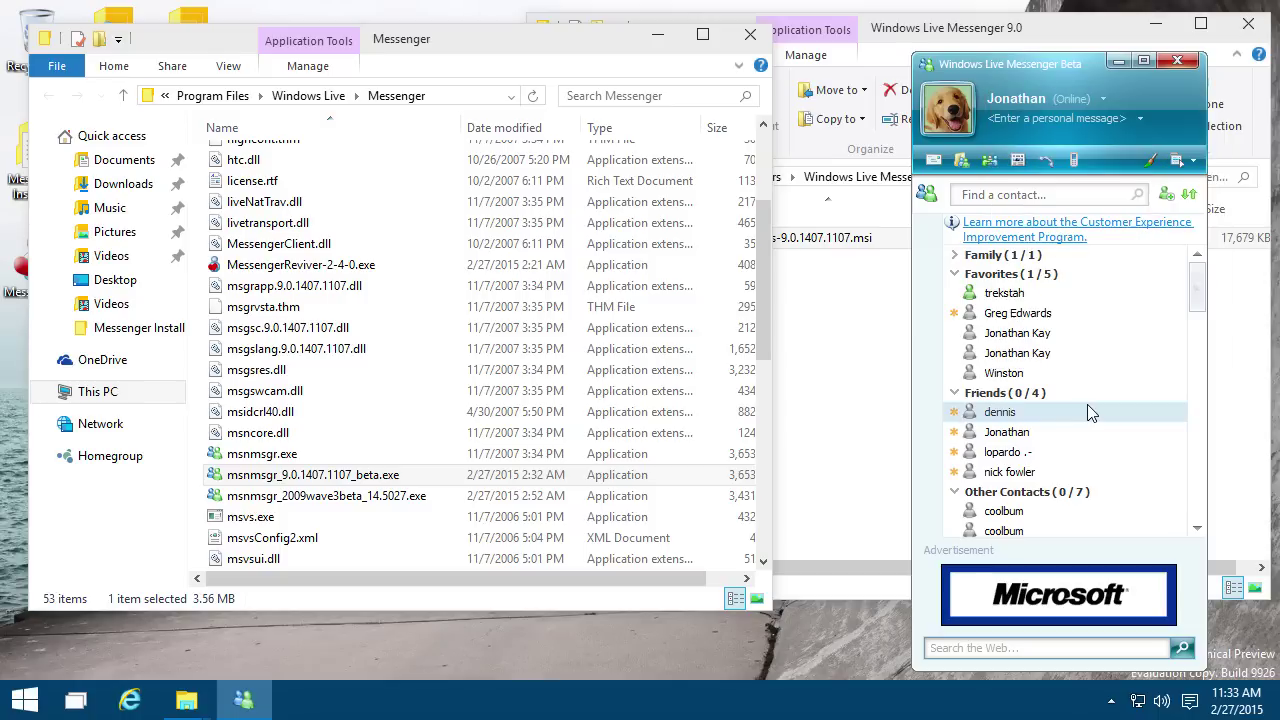
left_click(1086, 356)
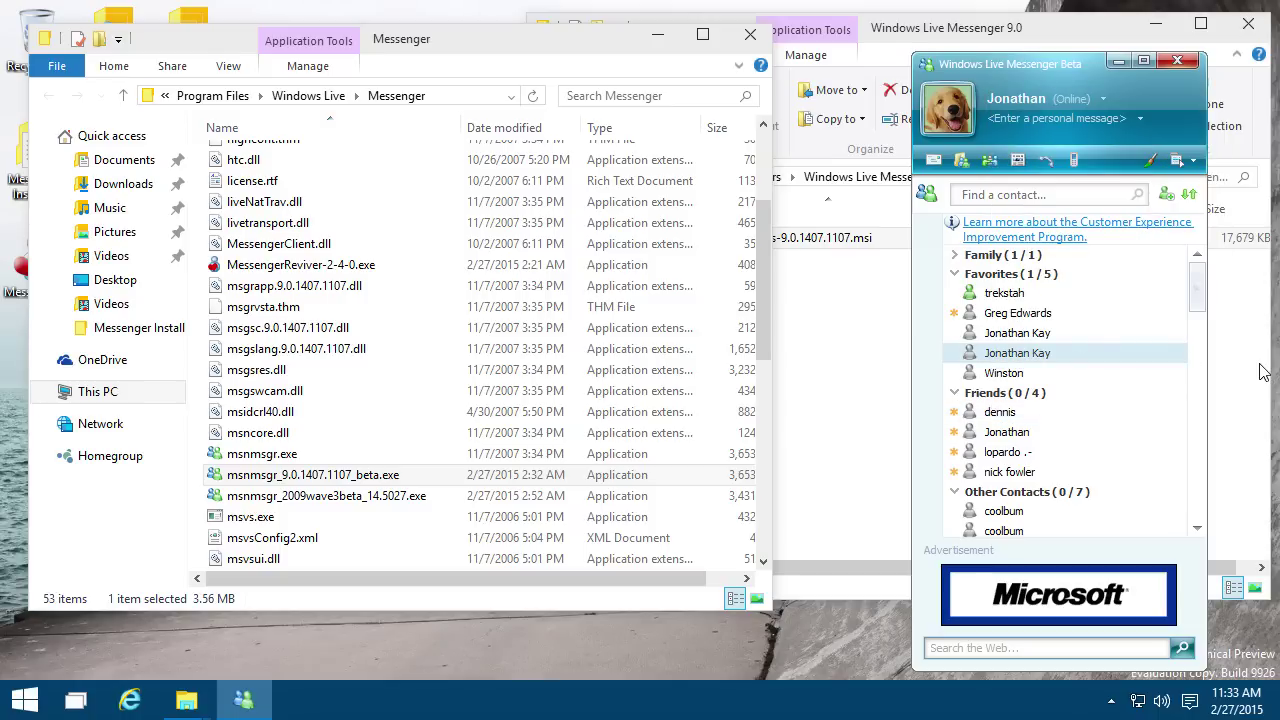
Step: Search contacts for 'jk' and open a conversation with the result
left_click(1036, 198)
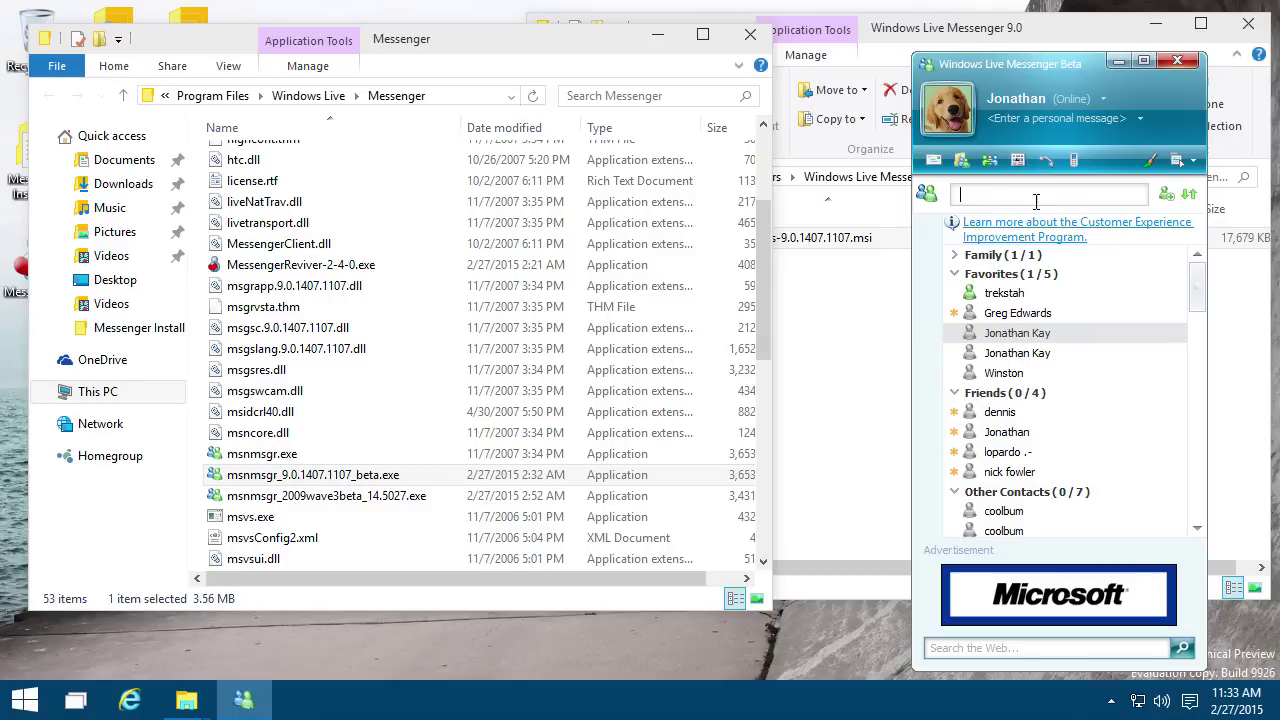
type("jk")
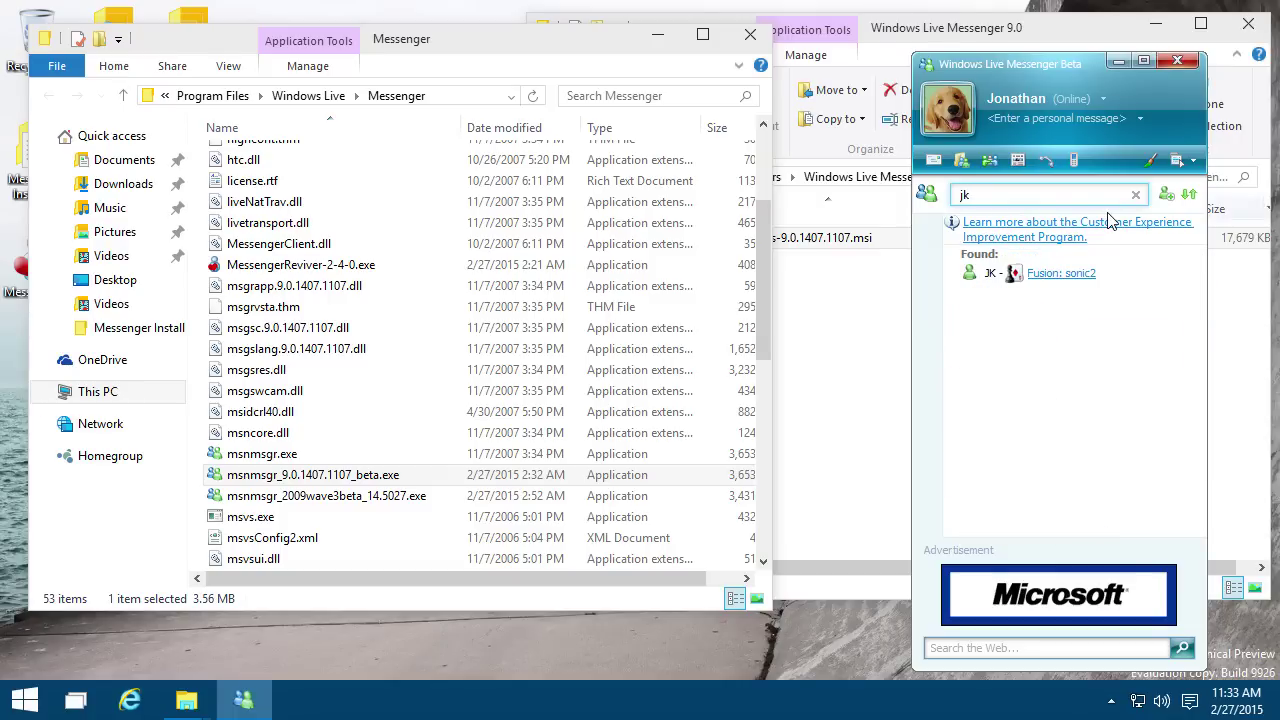
double_click(1147, 280)
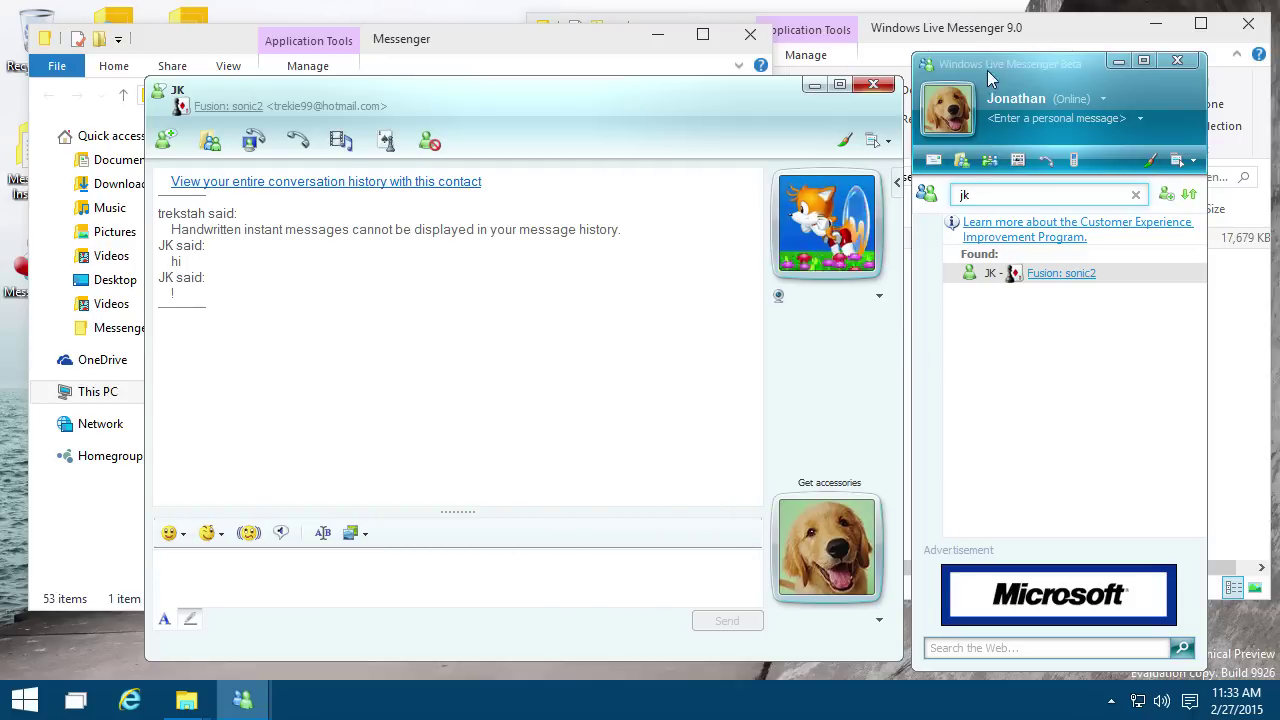
Step: Clear the contact search and bring up Messenger's notification-area menu
left_click(1147, 195)
scroll(1050, 345, "down", 15)
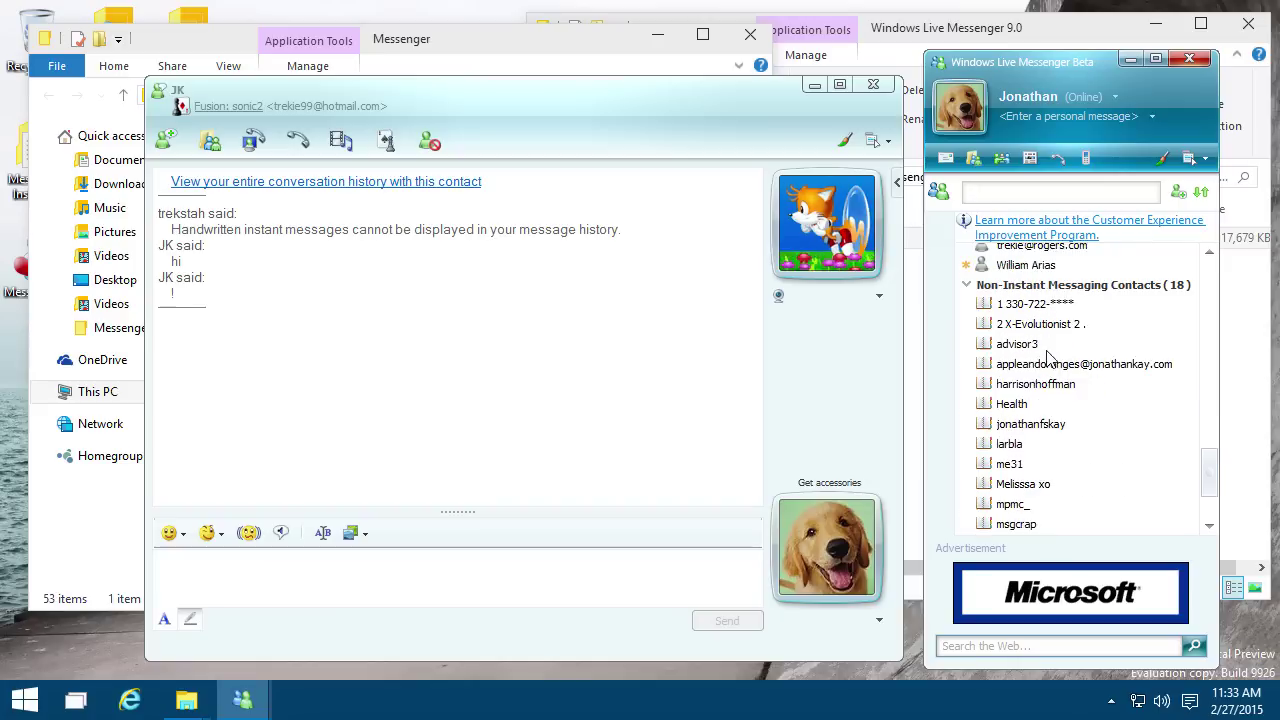
scroll(1048, 355, "down", 6)
left_click(1111, 700)
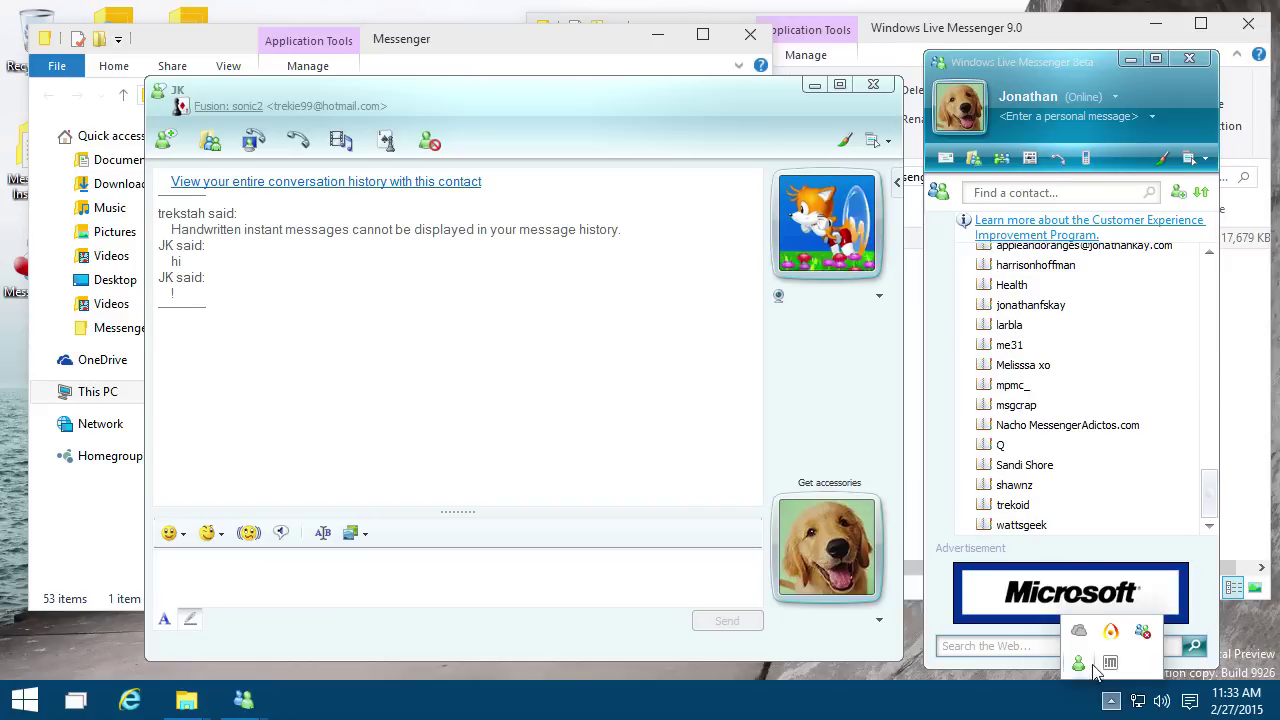
right_click(1096, 666)
Step: Sign out of Messenger and run wlsetup-all.exe from Windows Live Messenger 2009 > wave 3 apps, beta
left_click(915, 651)
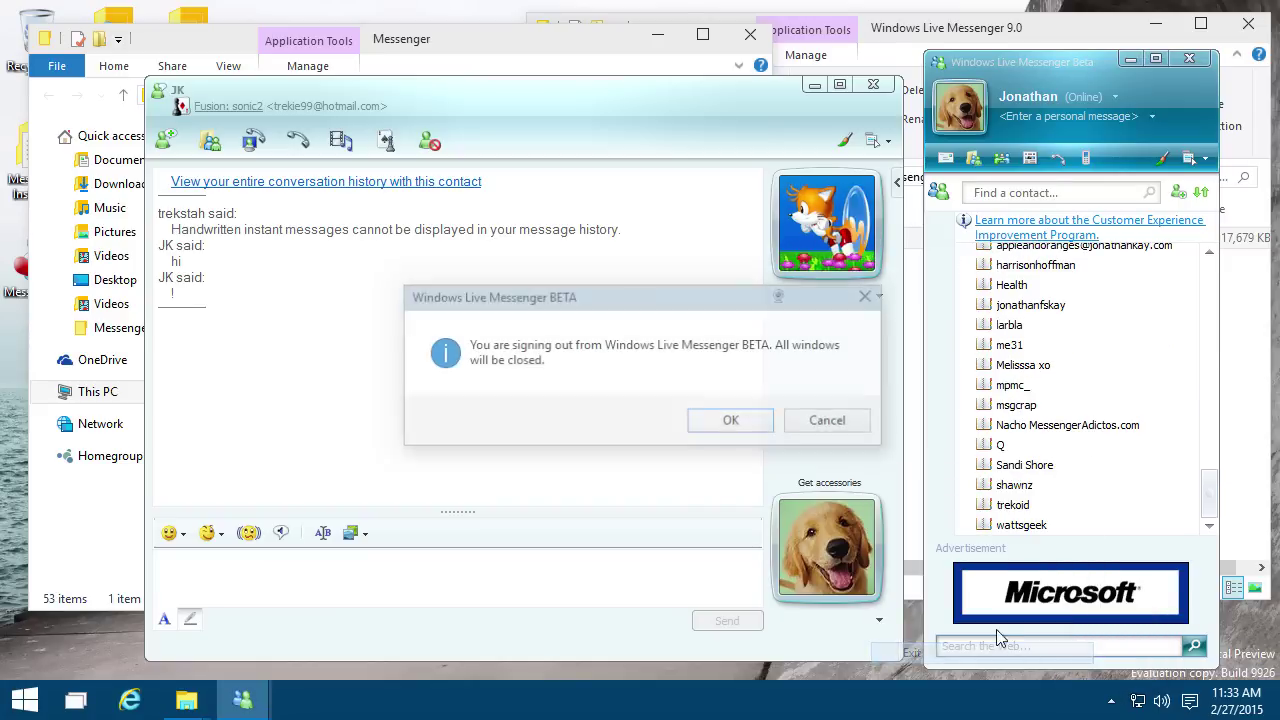
left_click(750, 426)
left_click(812, 390)
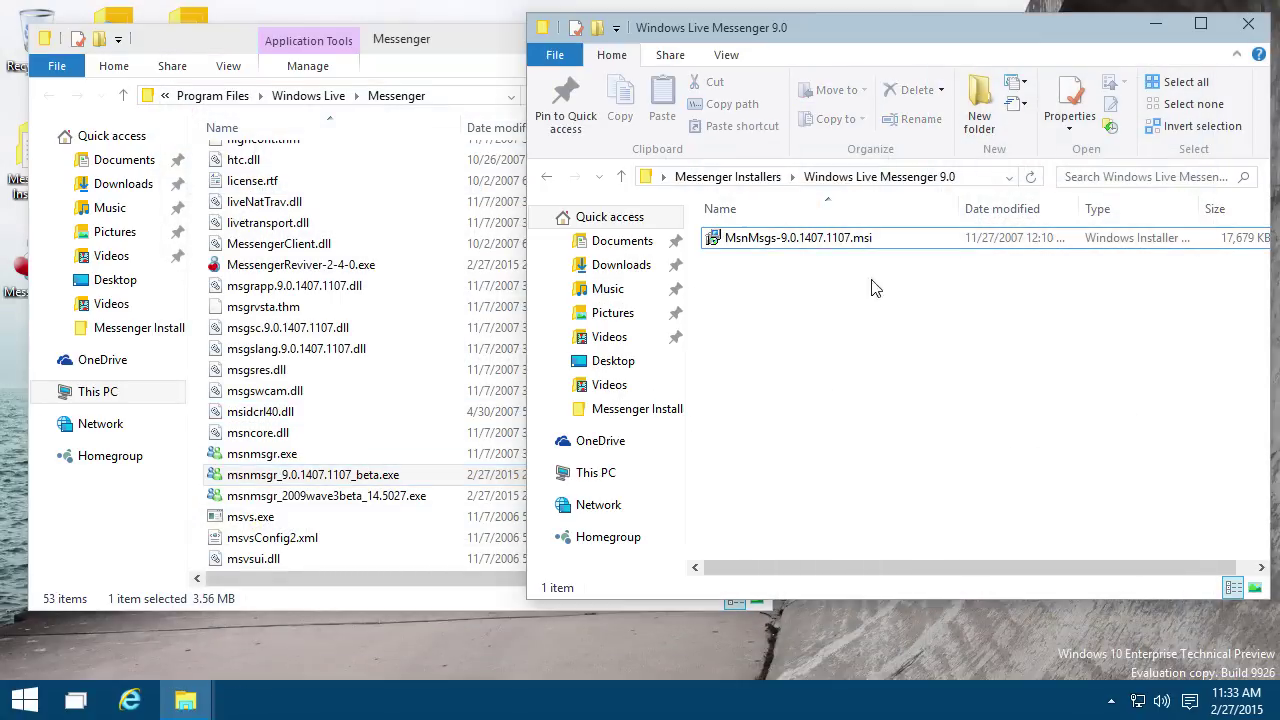
left_click(700, 177)
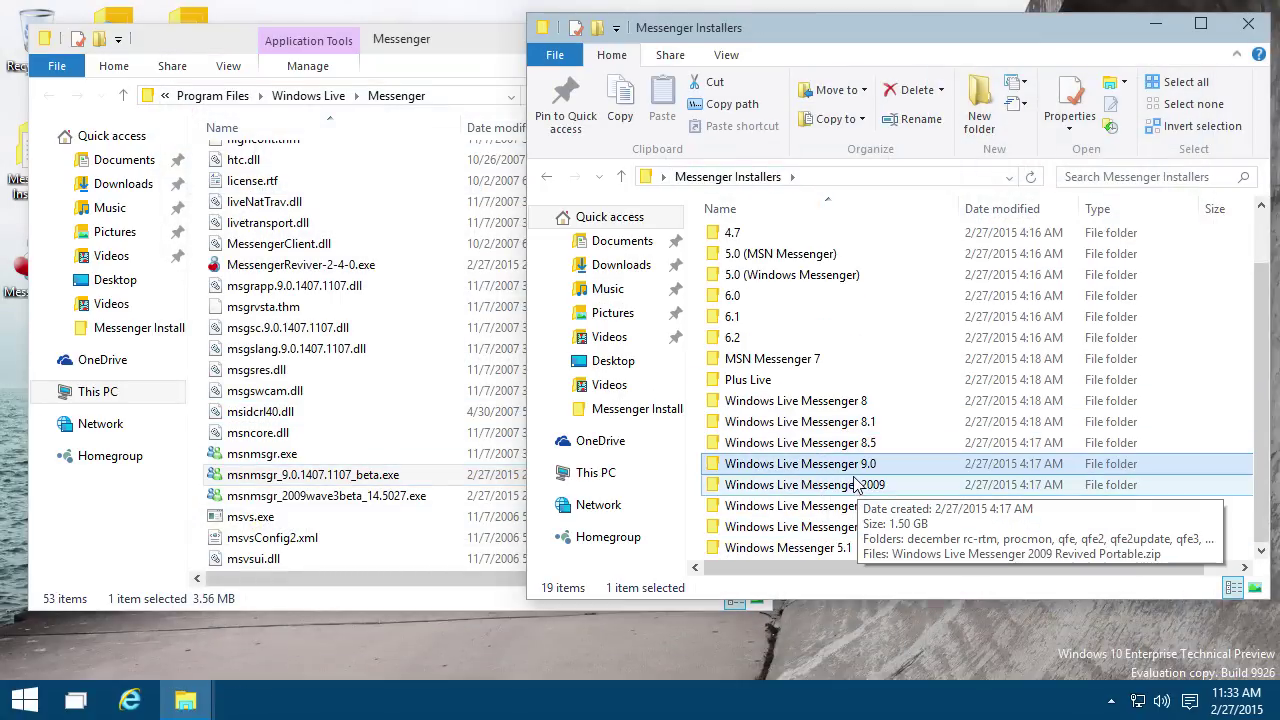
double_click(850, 484)
double_click(800, 364)
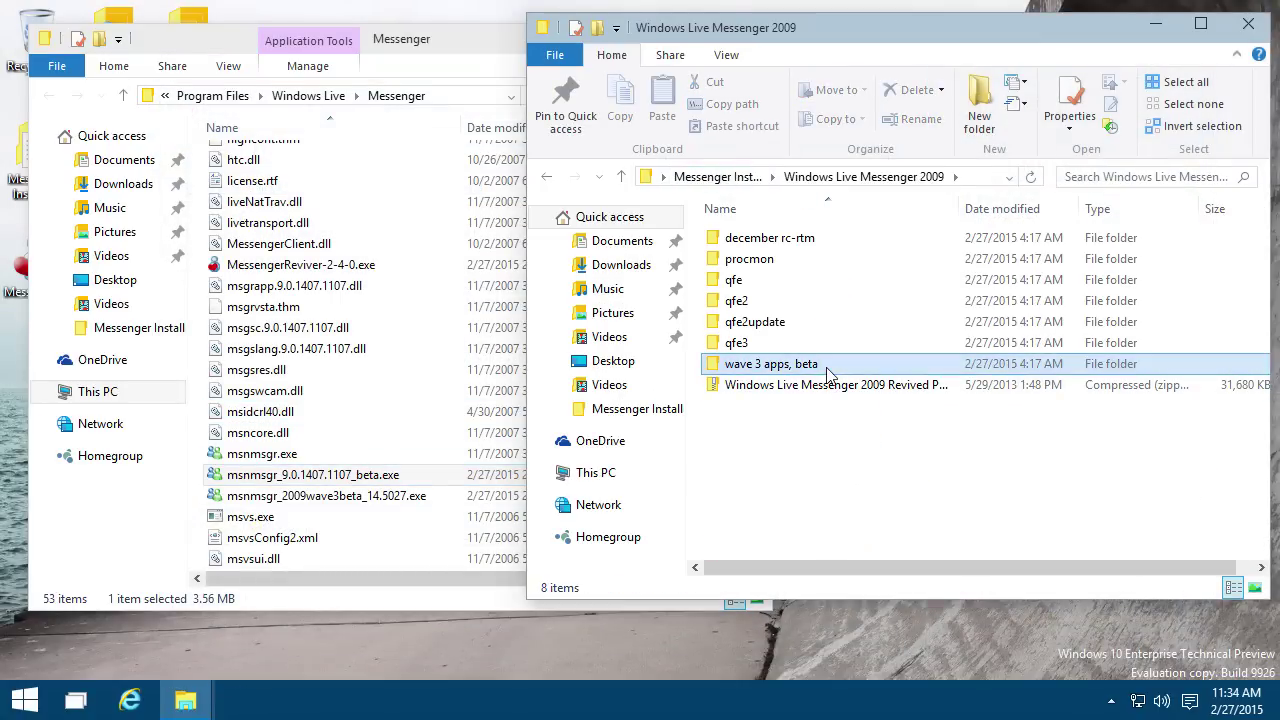
scroll(812, 376, "down", 3)
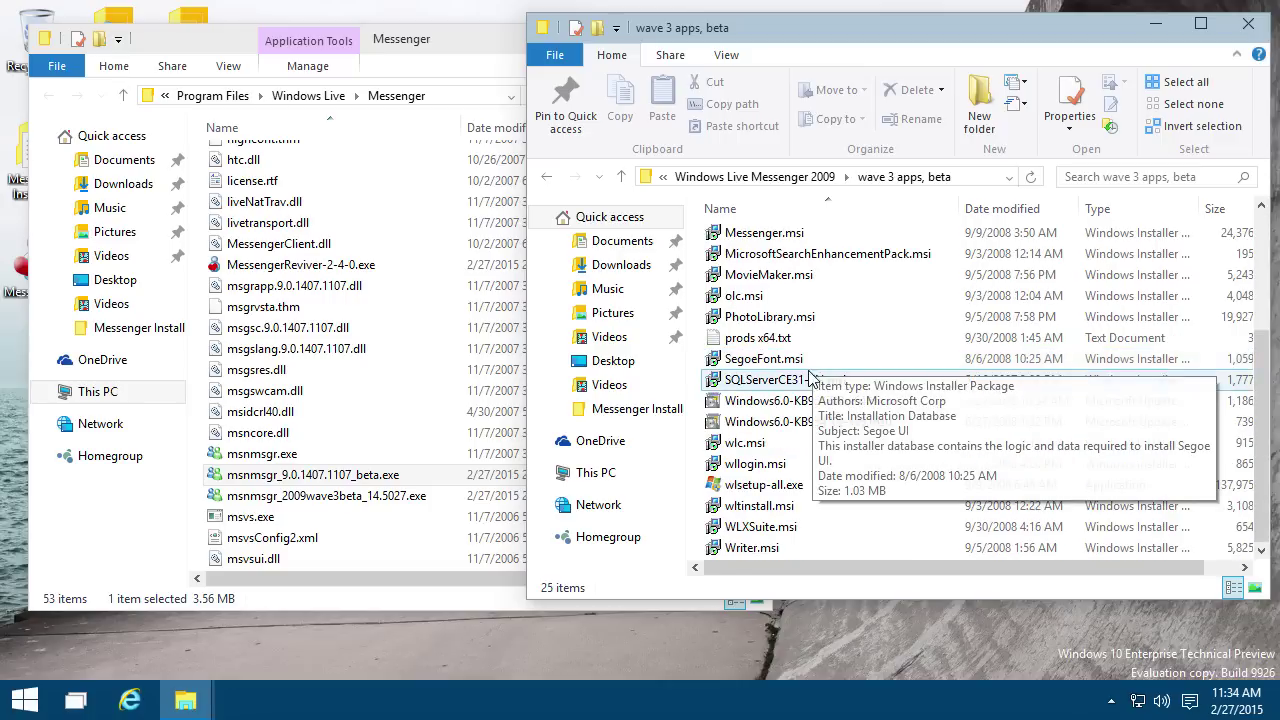
left_click(778, 488)
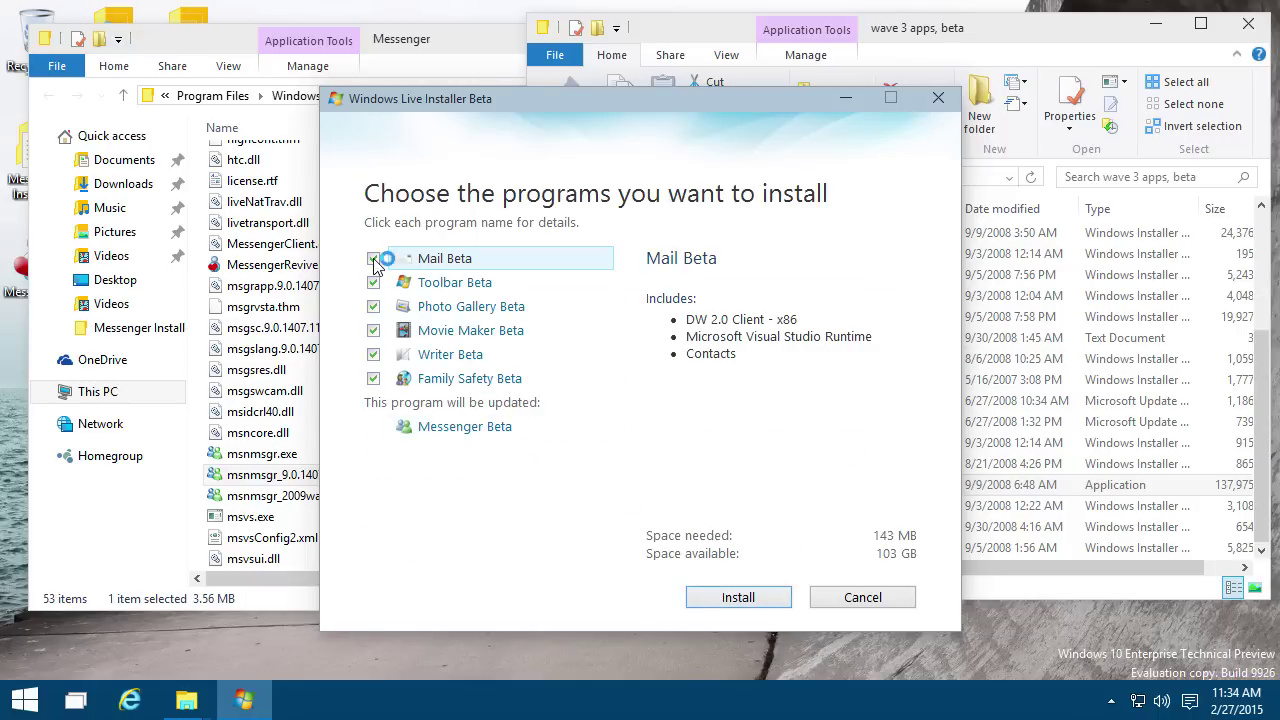
Step: Uncheck Mail, Toolbar, Photo Gallery, Movie Maker, Writer and Family Safety Beta, then install Messenger Beta only
left_click(373, 259)
left_click(373, 283)
left_click(373, 307)
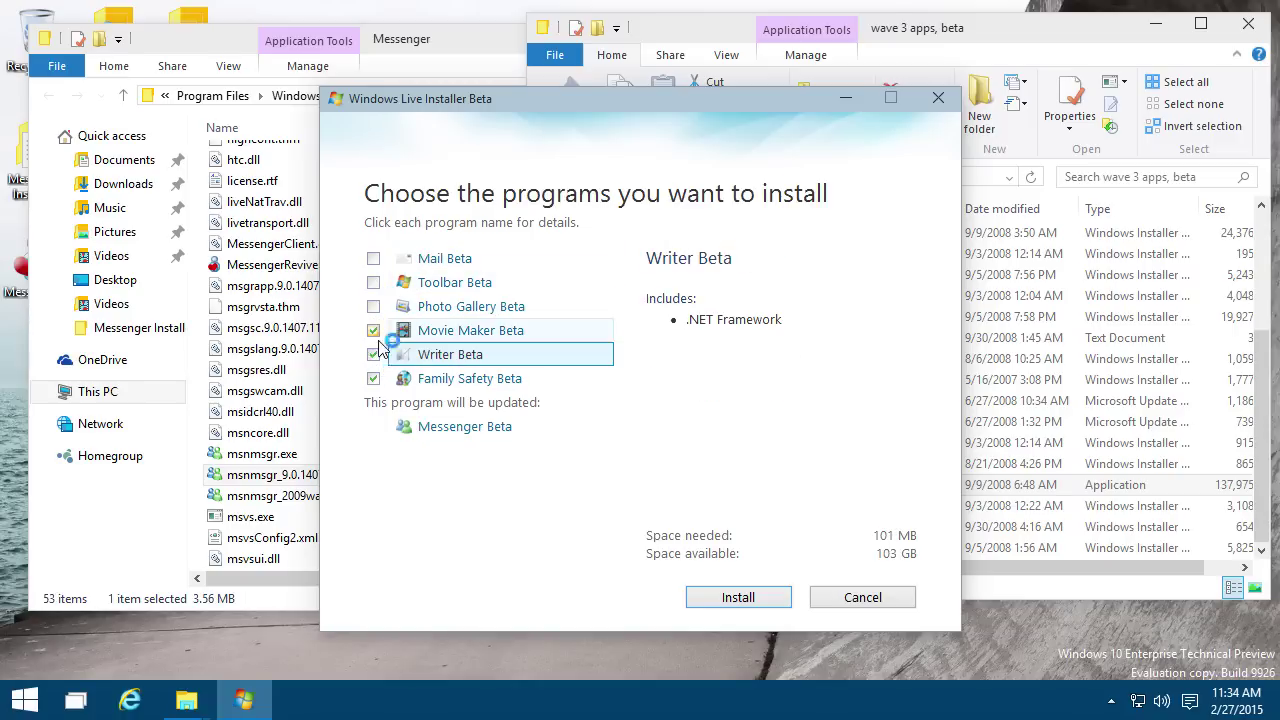
left_click(373, 331)
left_click(373, 355)
left_click(373, 379)
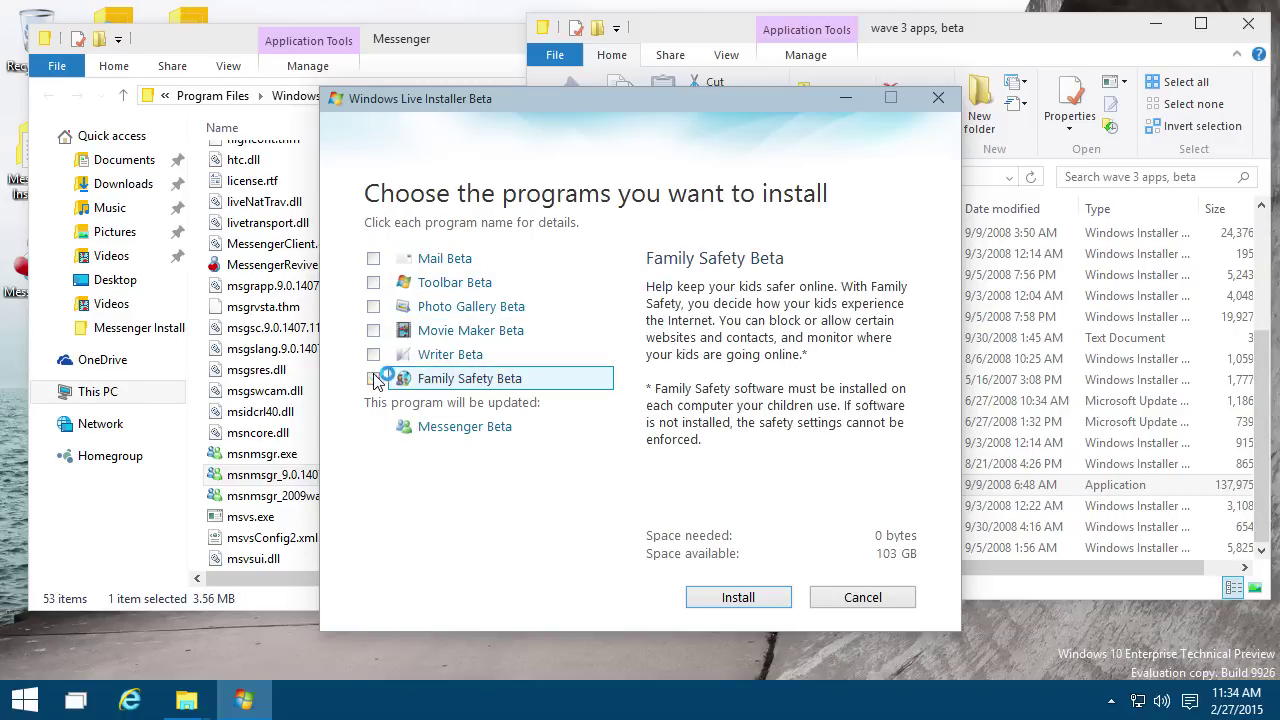
left_click(749, 604)
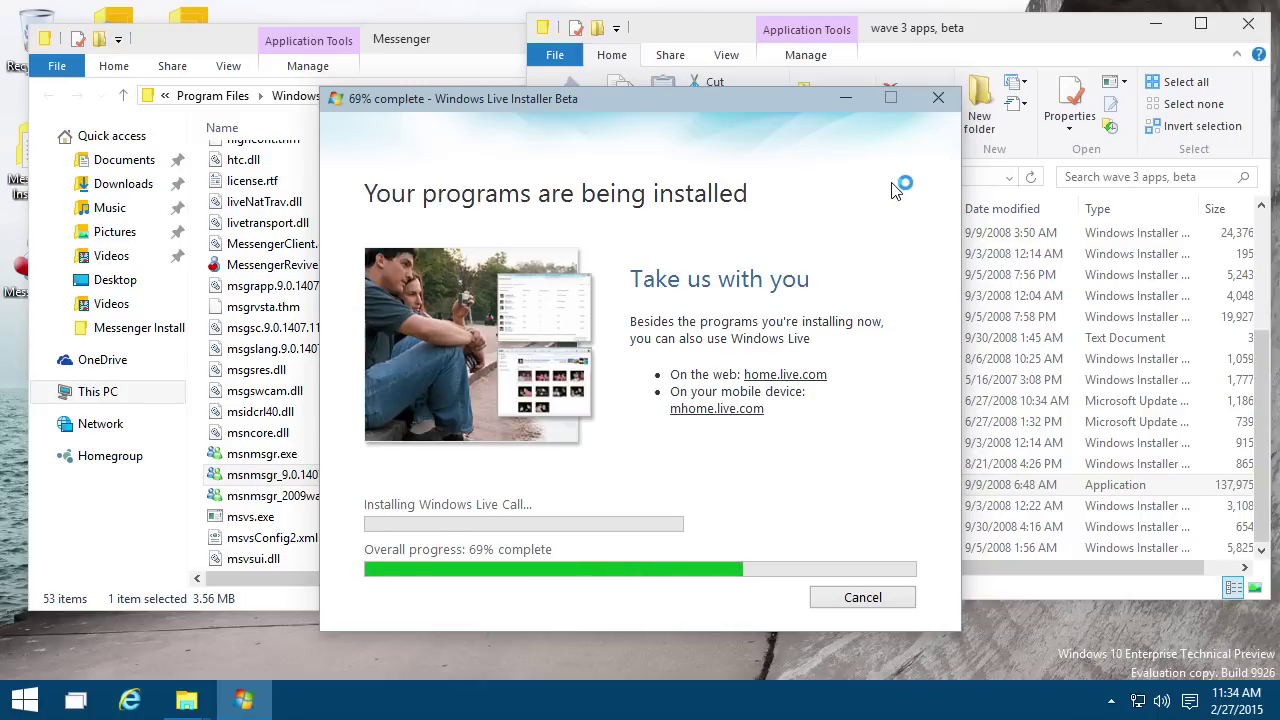
left_click_drag(686, 116, 714, 130)
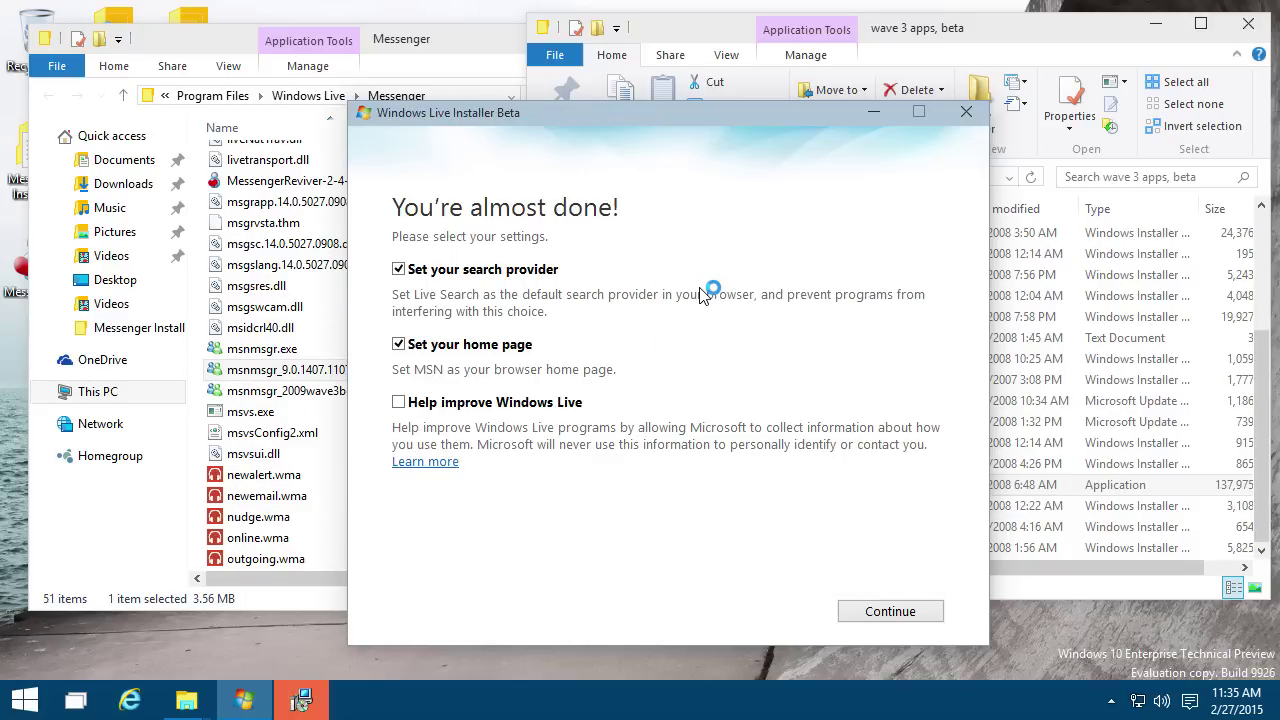
Step: Finish Windows Live setup, leaving the browser's search provider and home page unchanged
left_click(442, 272)
left_click(465, 350)
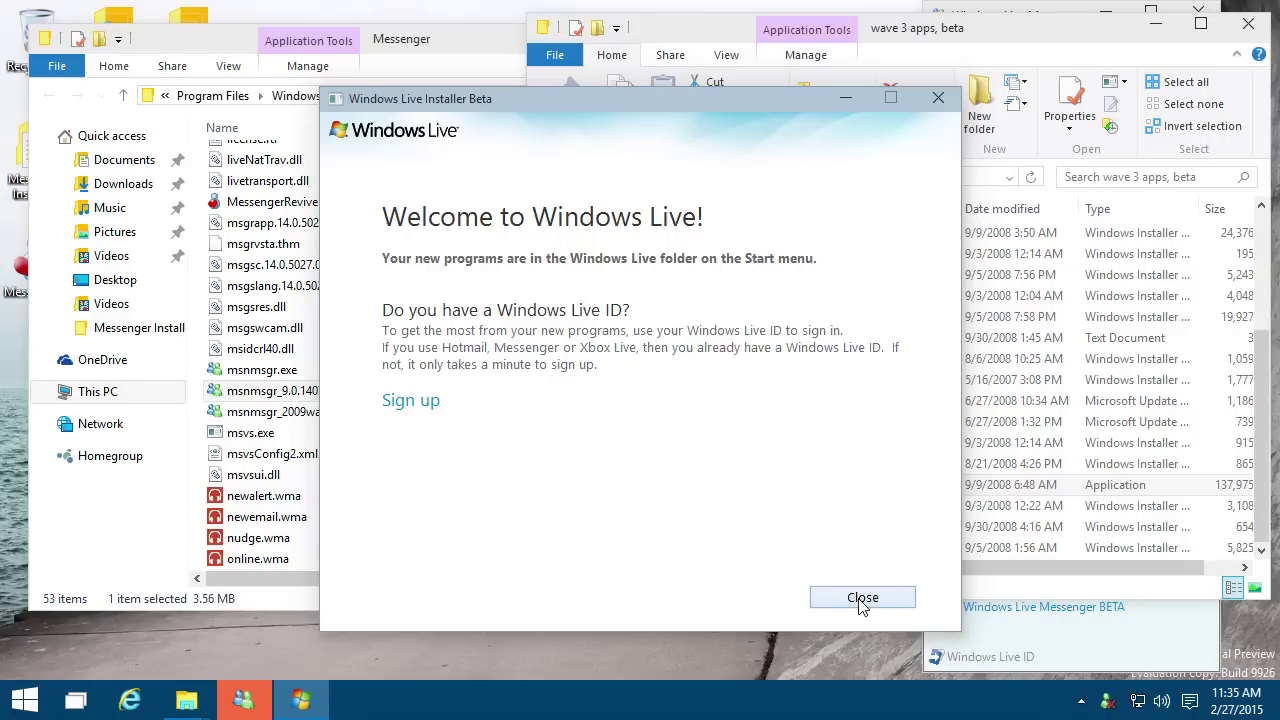
left_click(862, 598)
Step: Exit the running Messenger and launch msnmsgr_2009wave3beta_14.5027.exe
right_click(1104, 705)
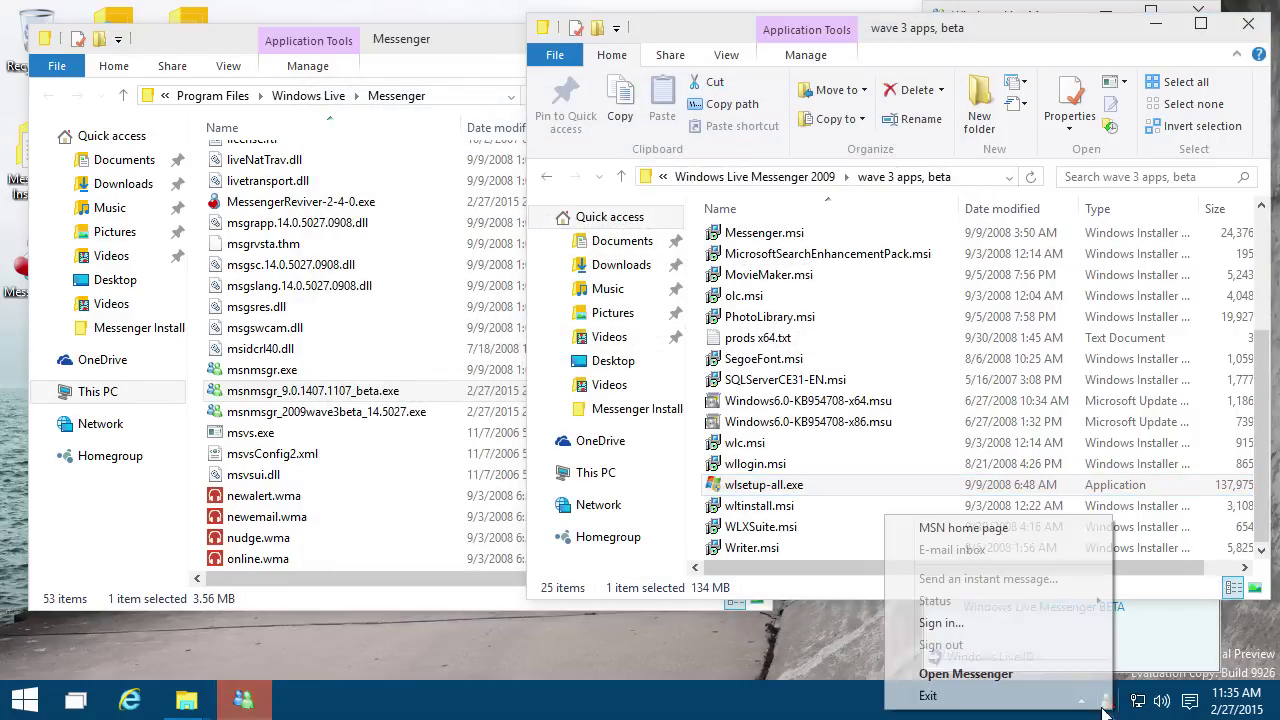
left_click(928, 695)
left_click(360, 420)
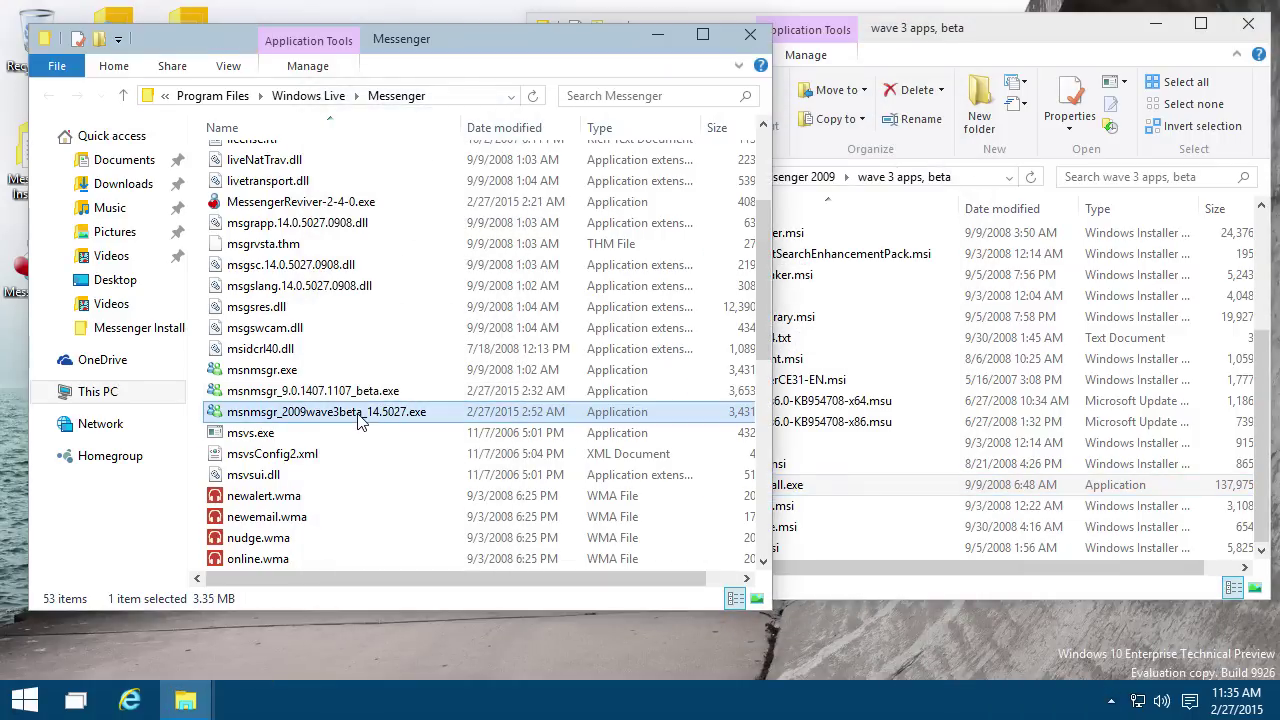
mouse_move(277, 419)
double_click(670, 410)
Step: Force-kill all msnmsgr.exe processes with 'taskkill /f /im msnmsgr.exe' in Command Prompt, then close it
right_click(24, 700)
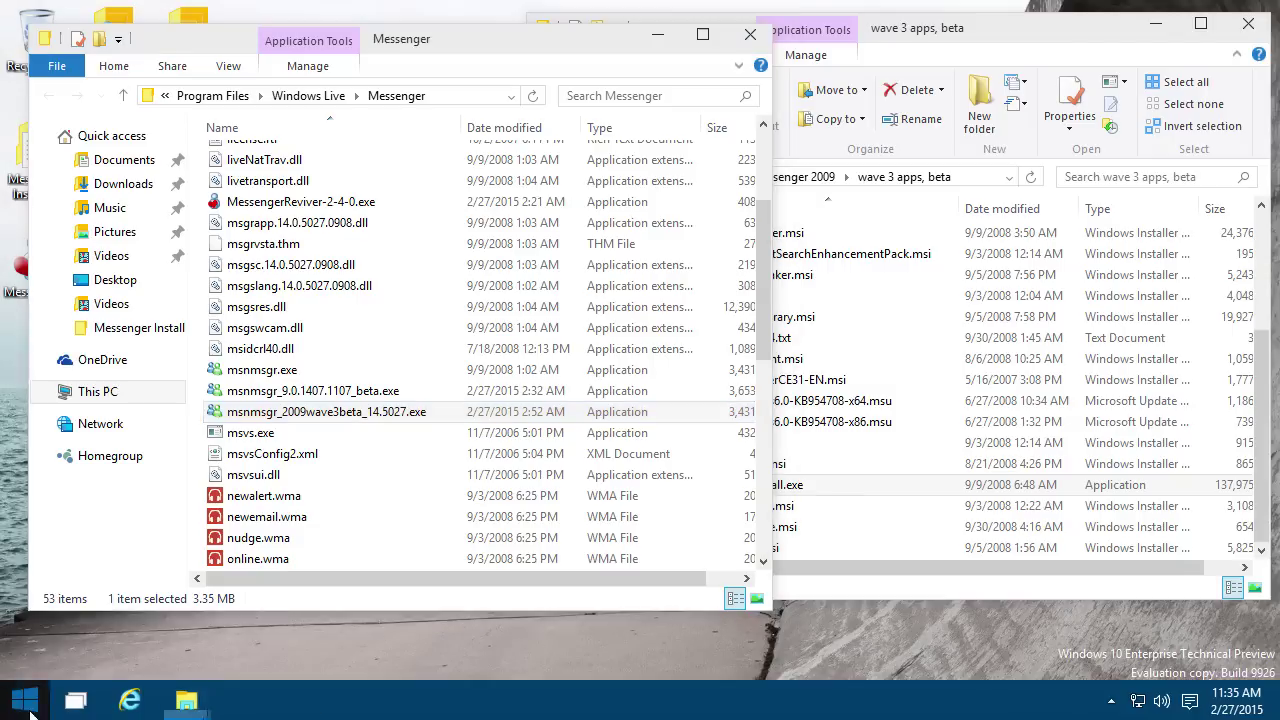
left_click(138, 504)
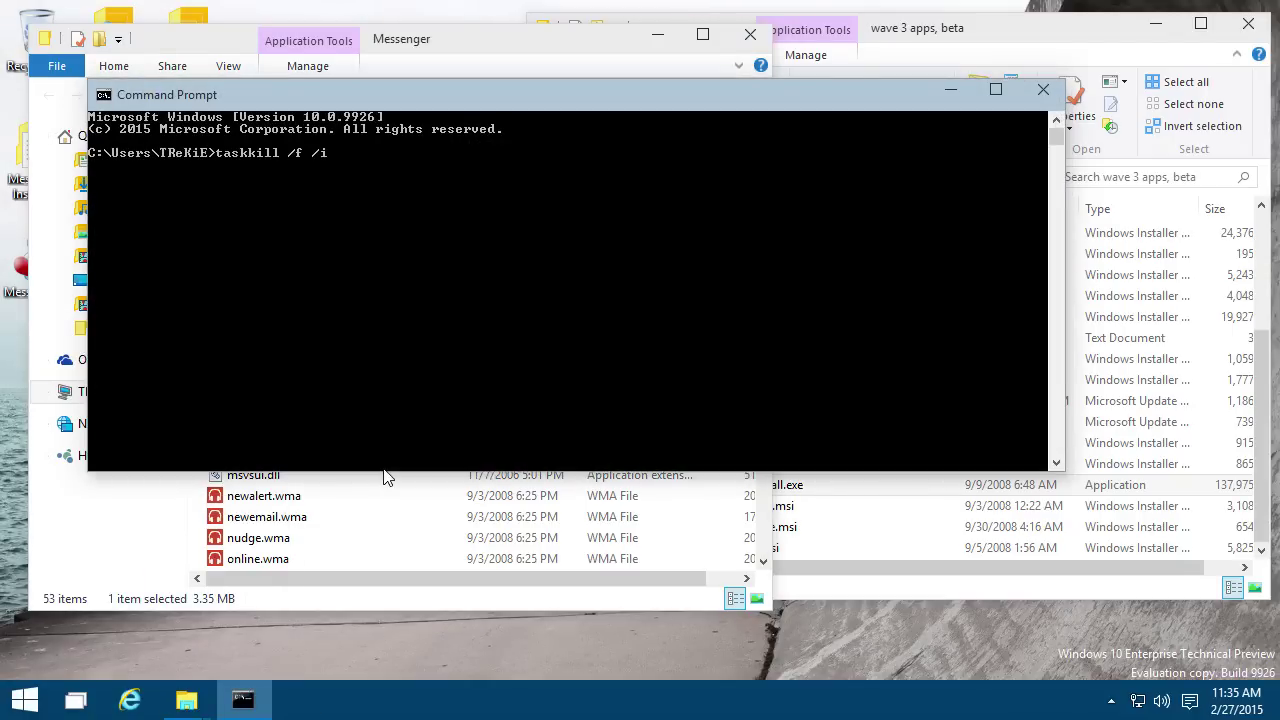
type("taskkill /f /im msnmsgr.exe")
key("Return")
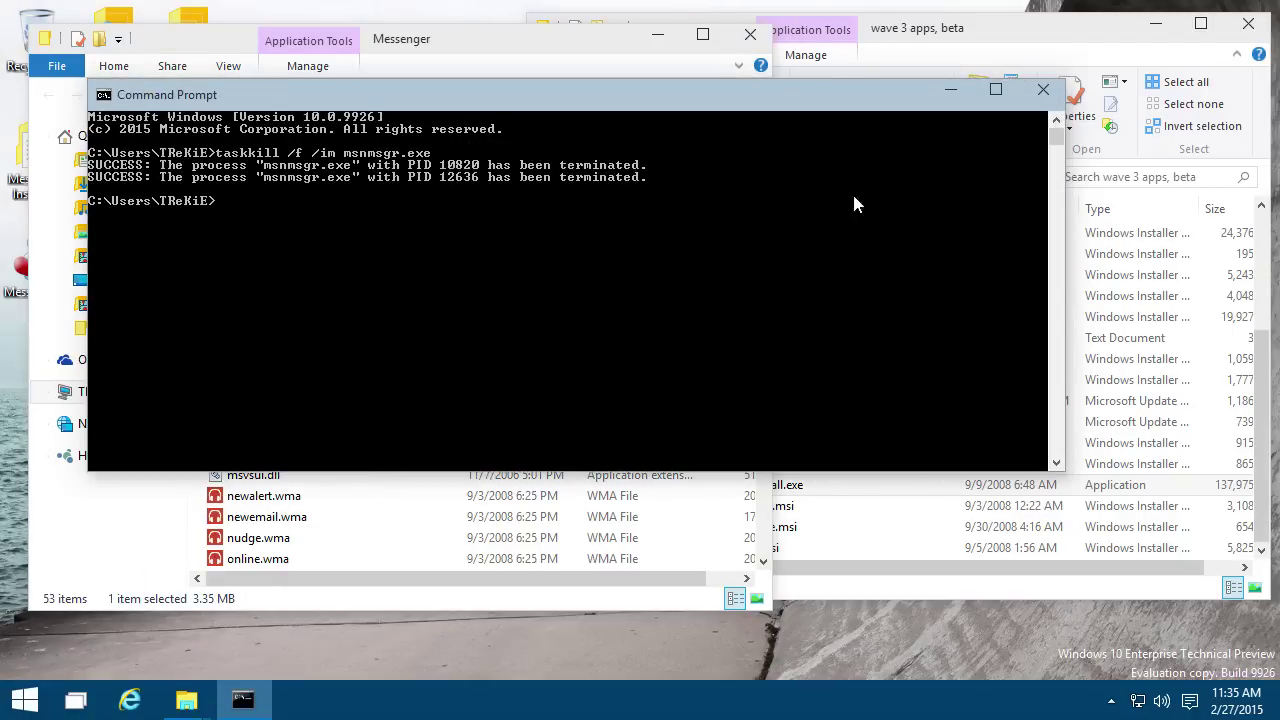
left_click(1043, 89)
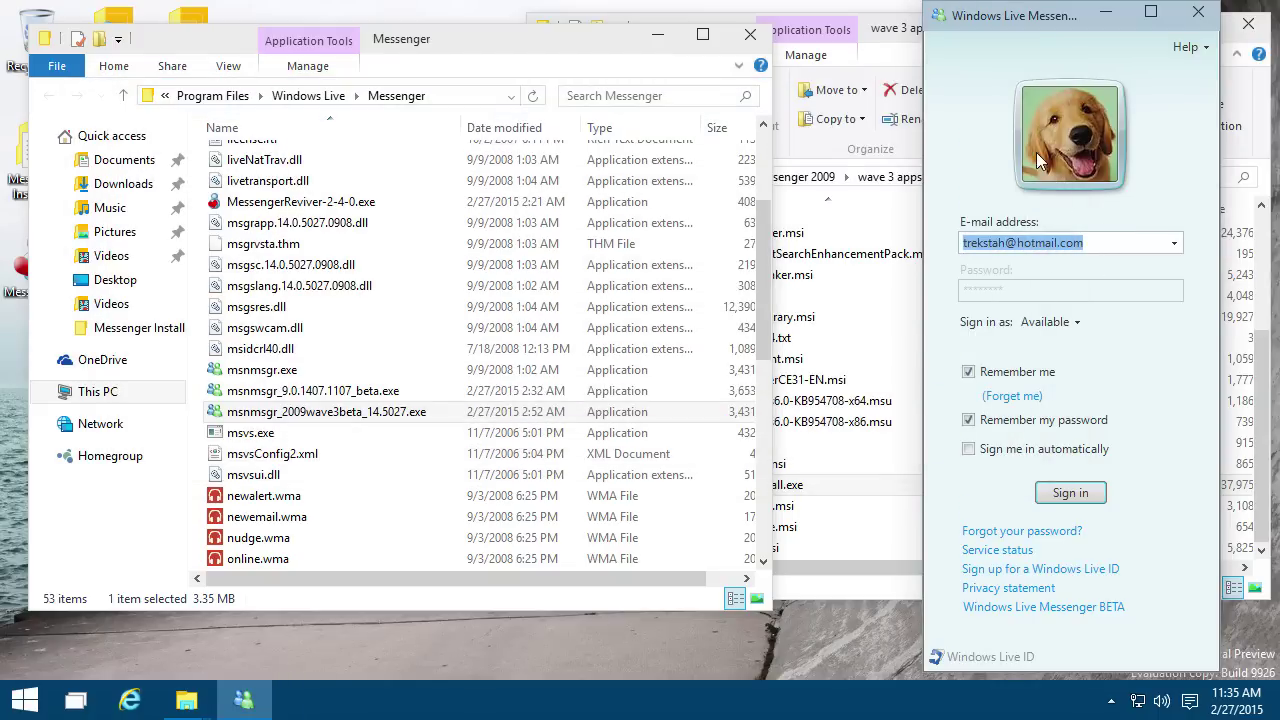
Step: Sign in to Messenger 2009, dismiss the firewall alert and close the welcome window
left_click(1068, 490)
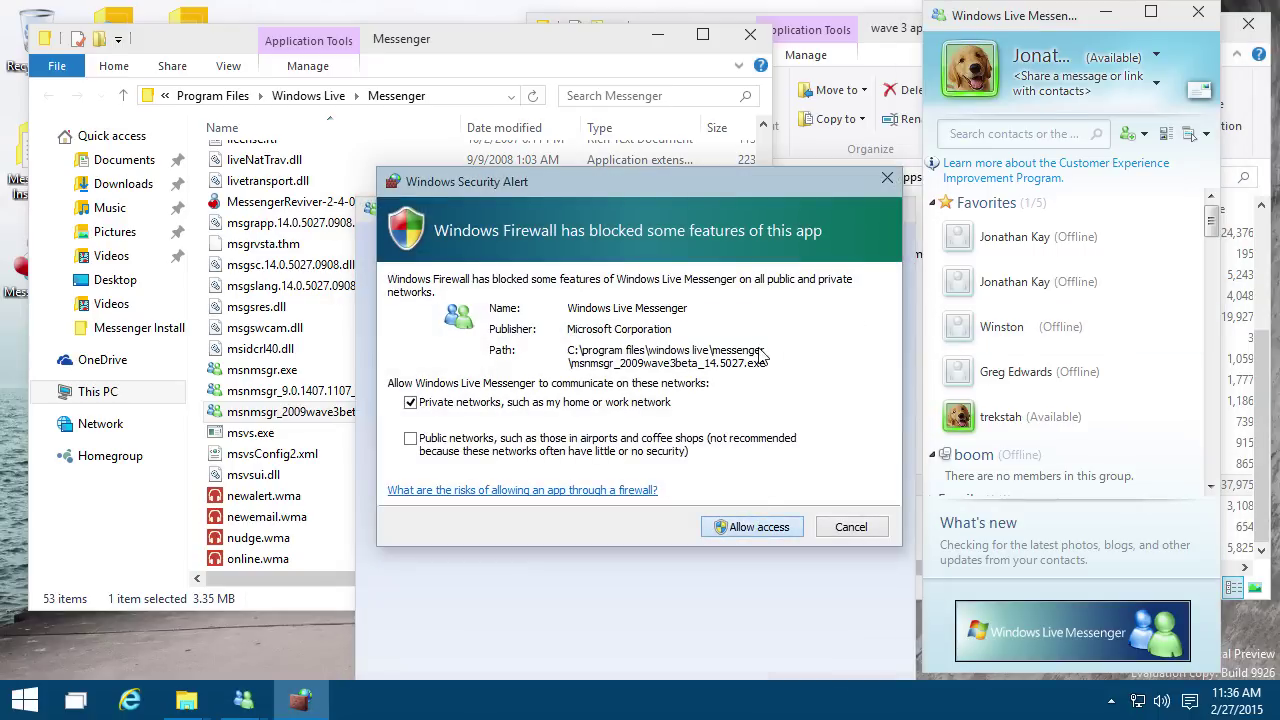
key("Return")
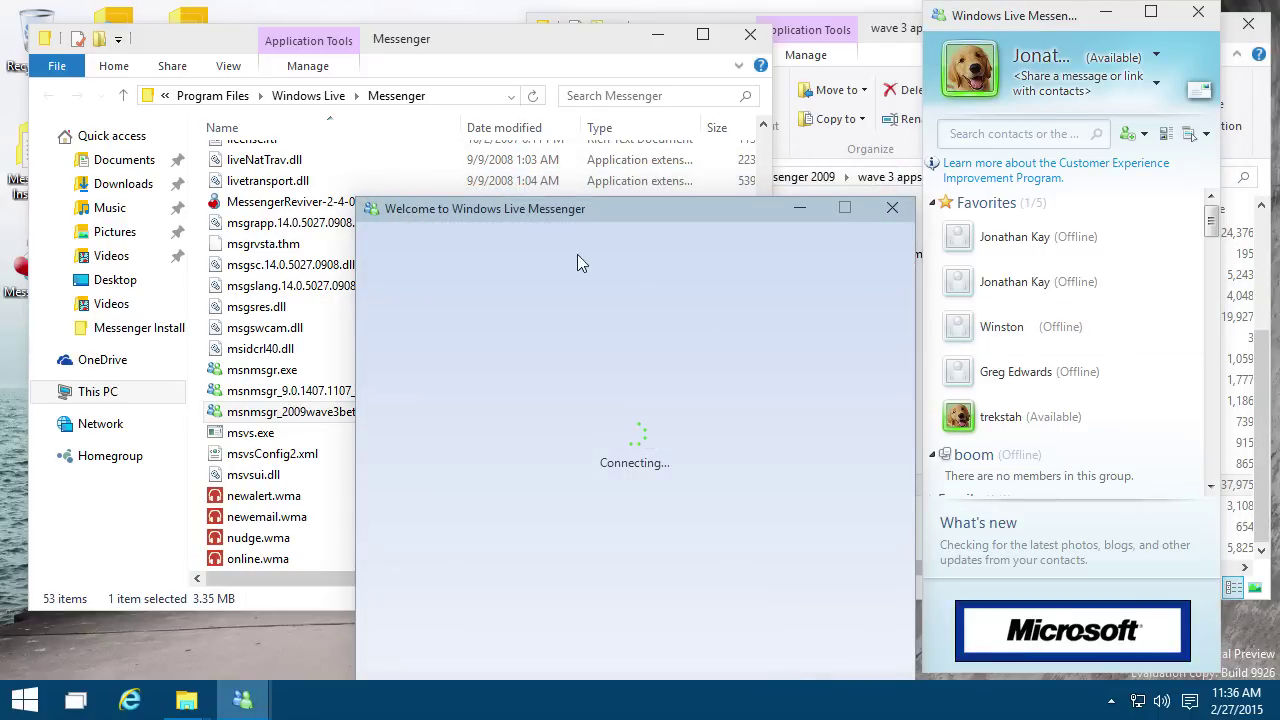
left_click_drag(556, 209, 507, 143)
left_click(825, 135)
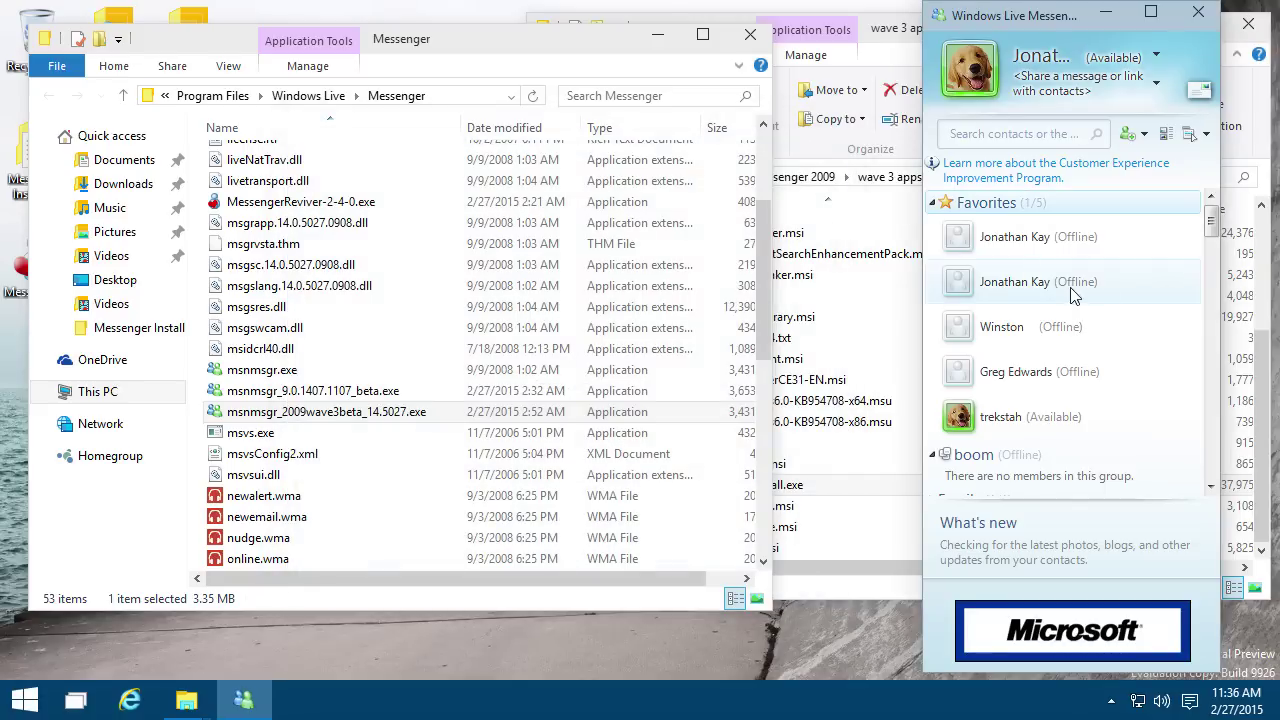
scroll(1060, 300, "down", 5)
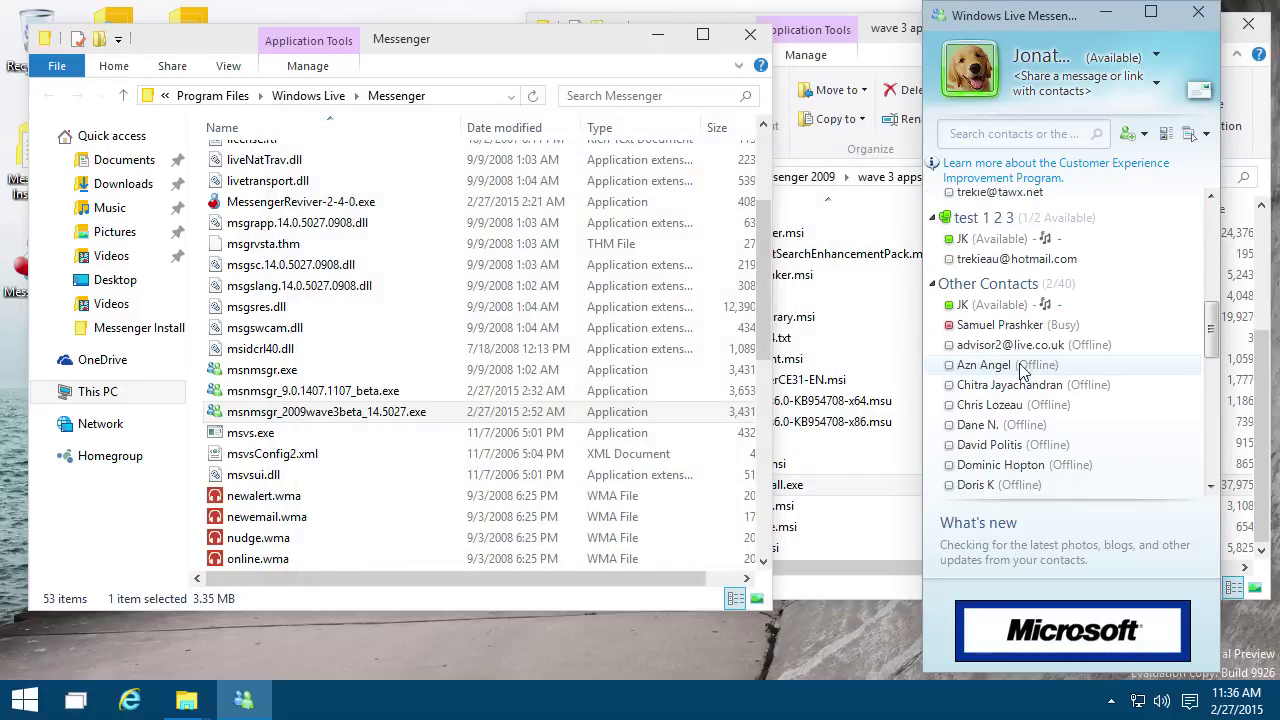
scroll(1040, 290, "up", 3)
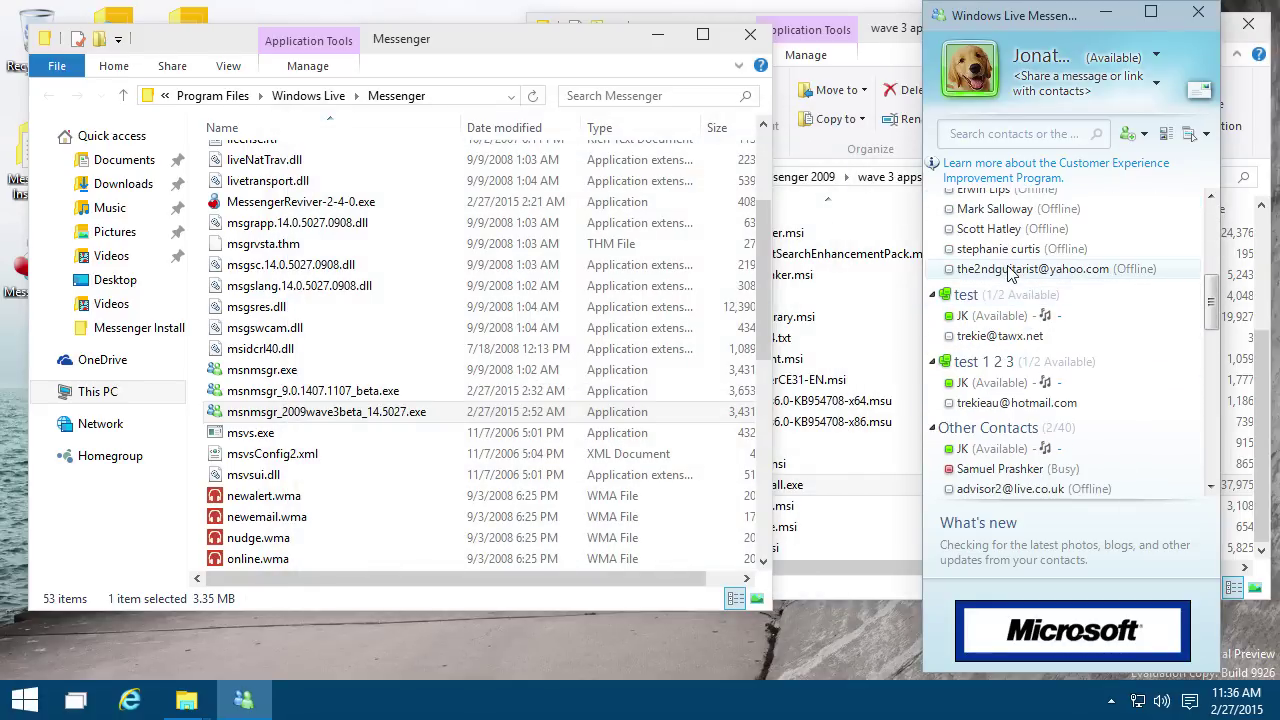
Step: Check the signature sound settings without changes, then browse the contact list
key("alt")
left_click(1100, 42)
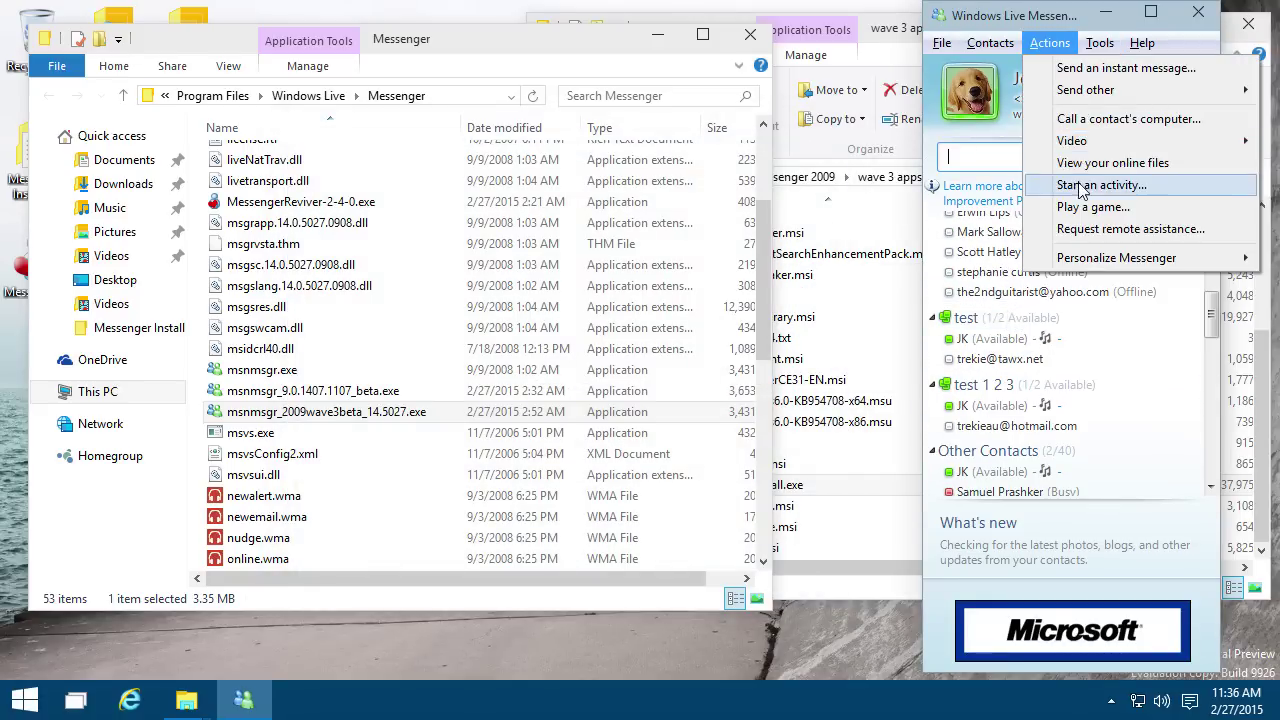
left_click(1120, 162)
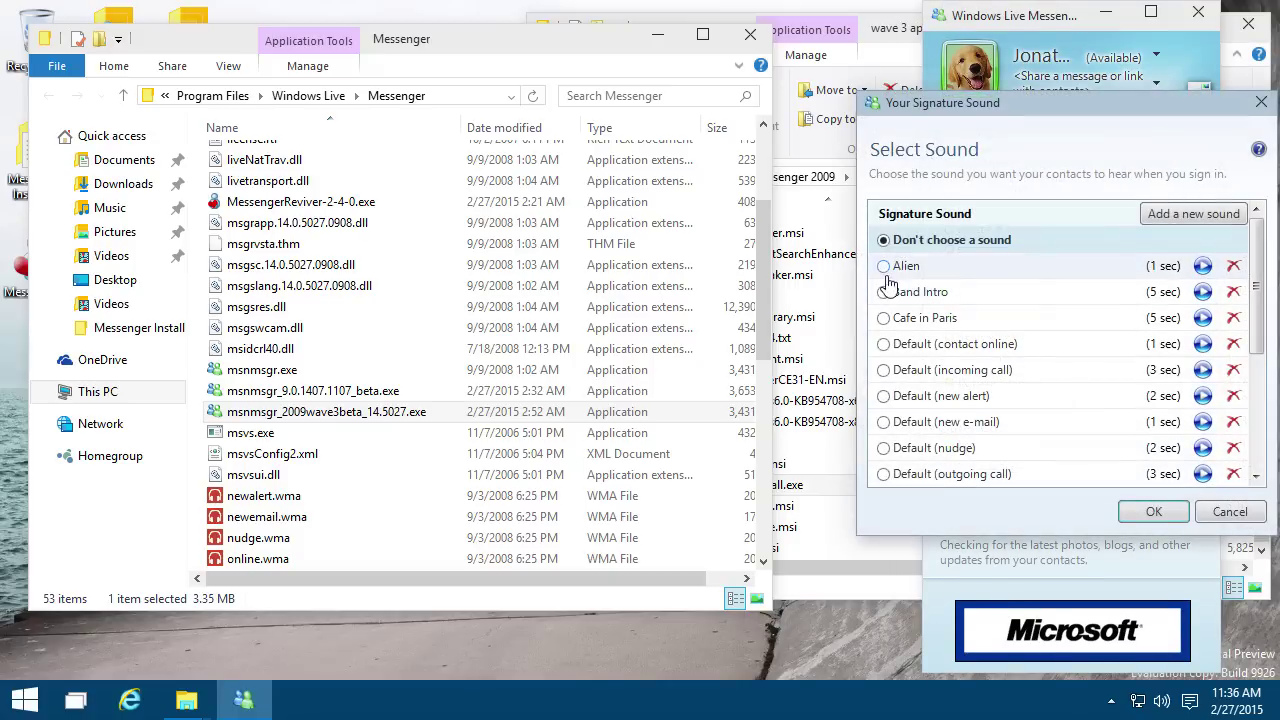
left_click(1260, 103)
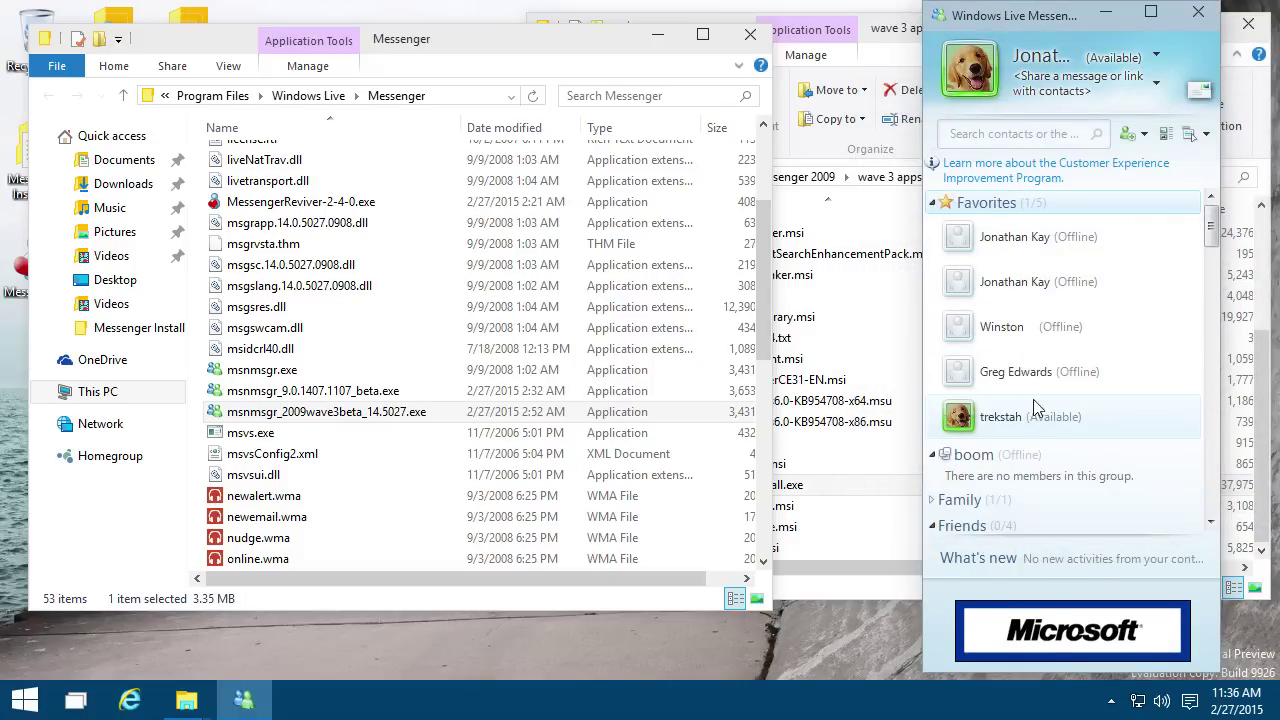
scroll(1040, 400, "down", 5)
scroll(1035, 356, "down", 3)
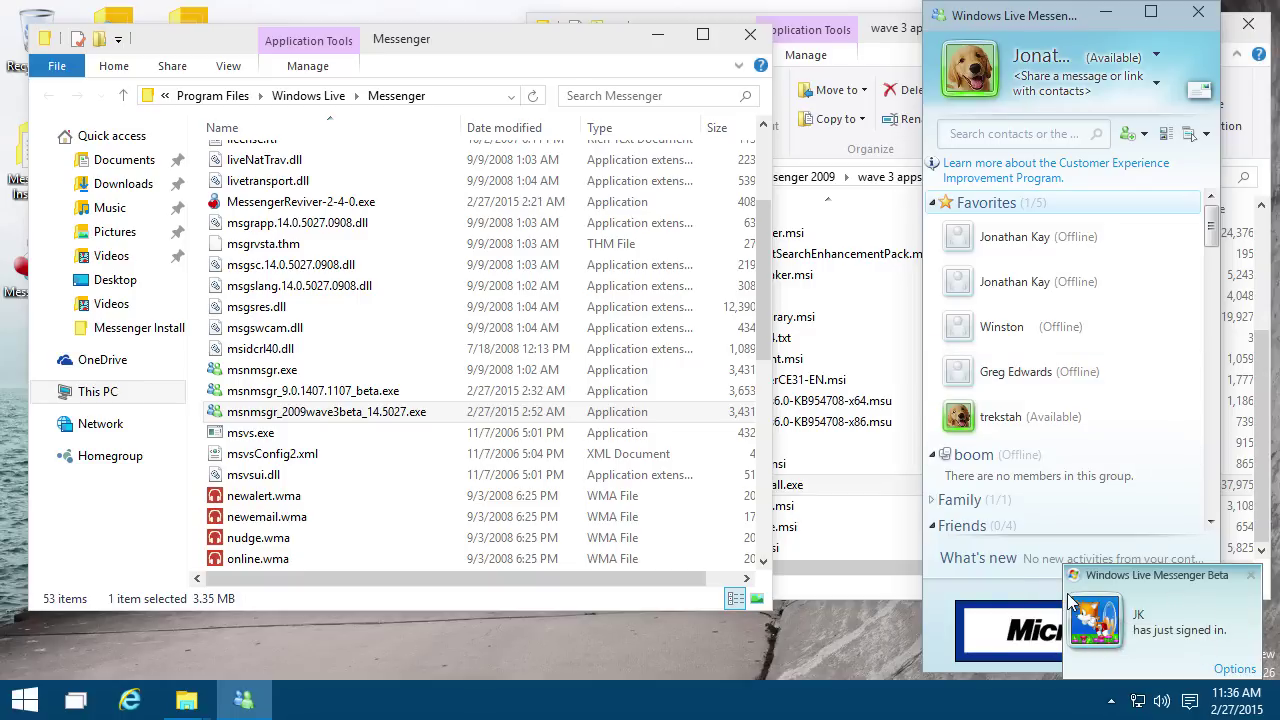
scroll(1050, 440, "down", 3)
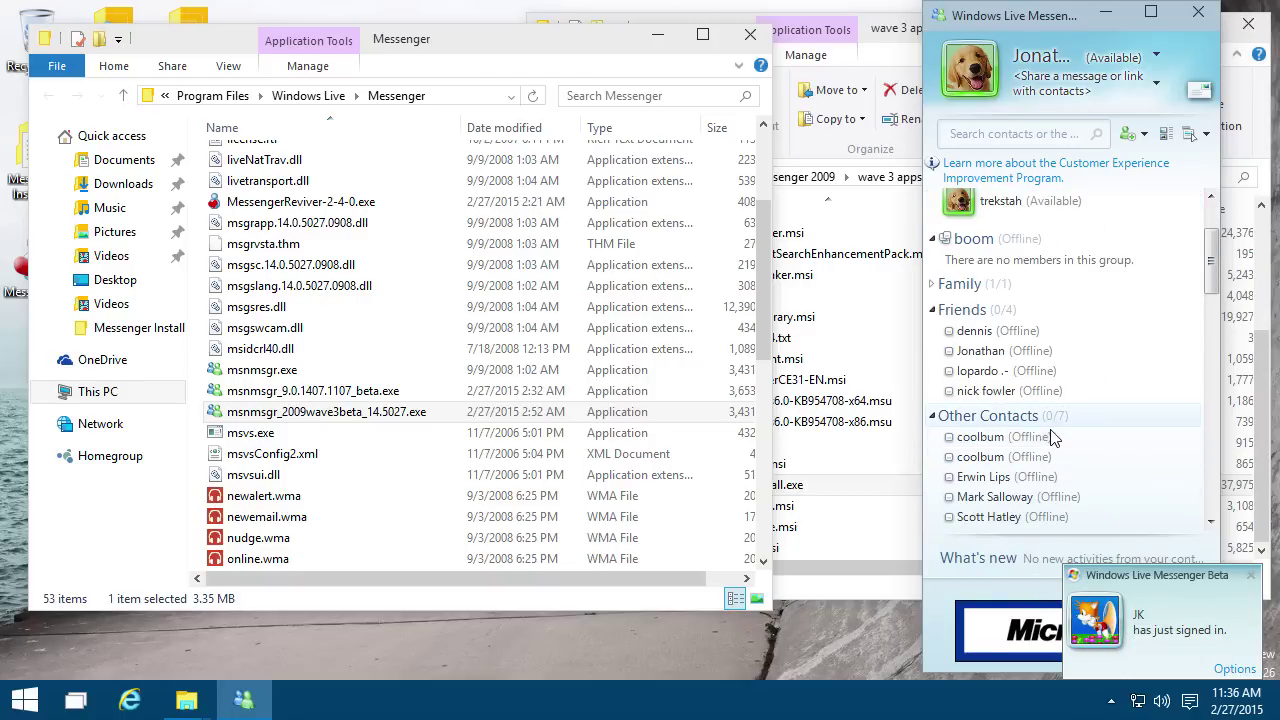
scroll(1050, 440, "down", 3)
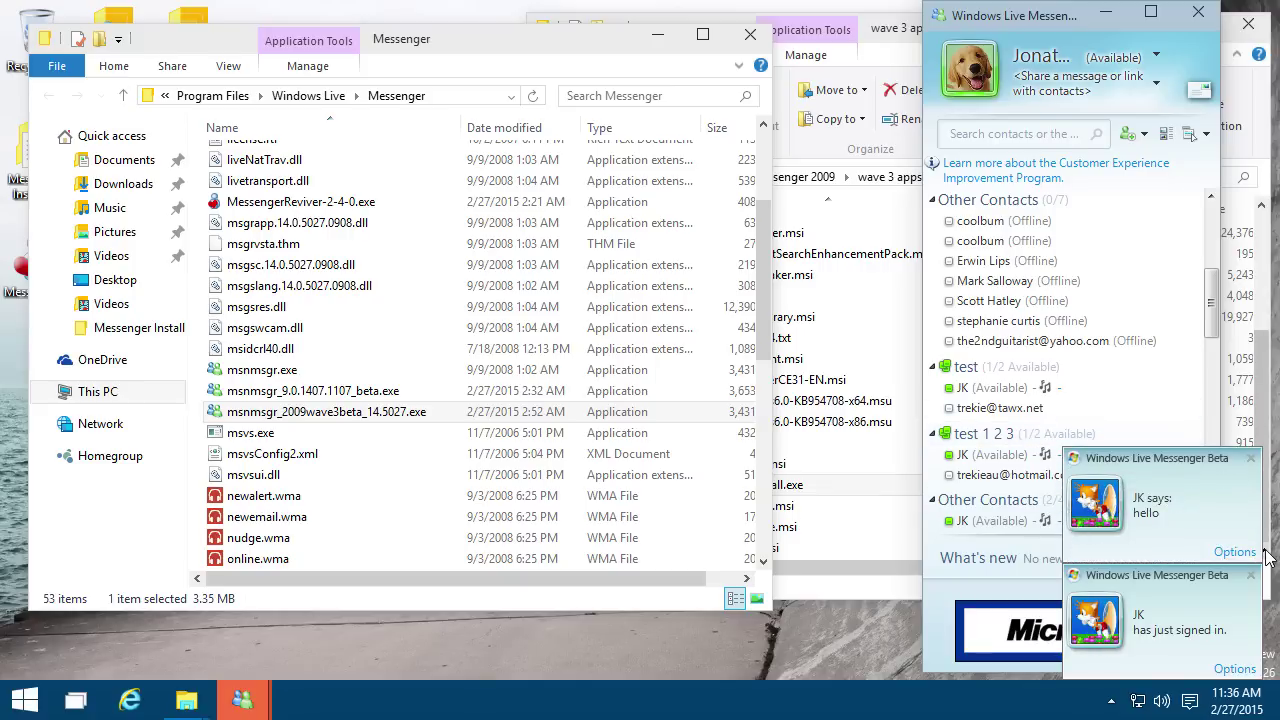
scroll(1137, 517, "up", 6)
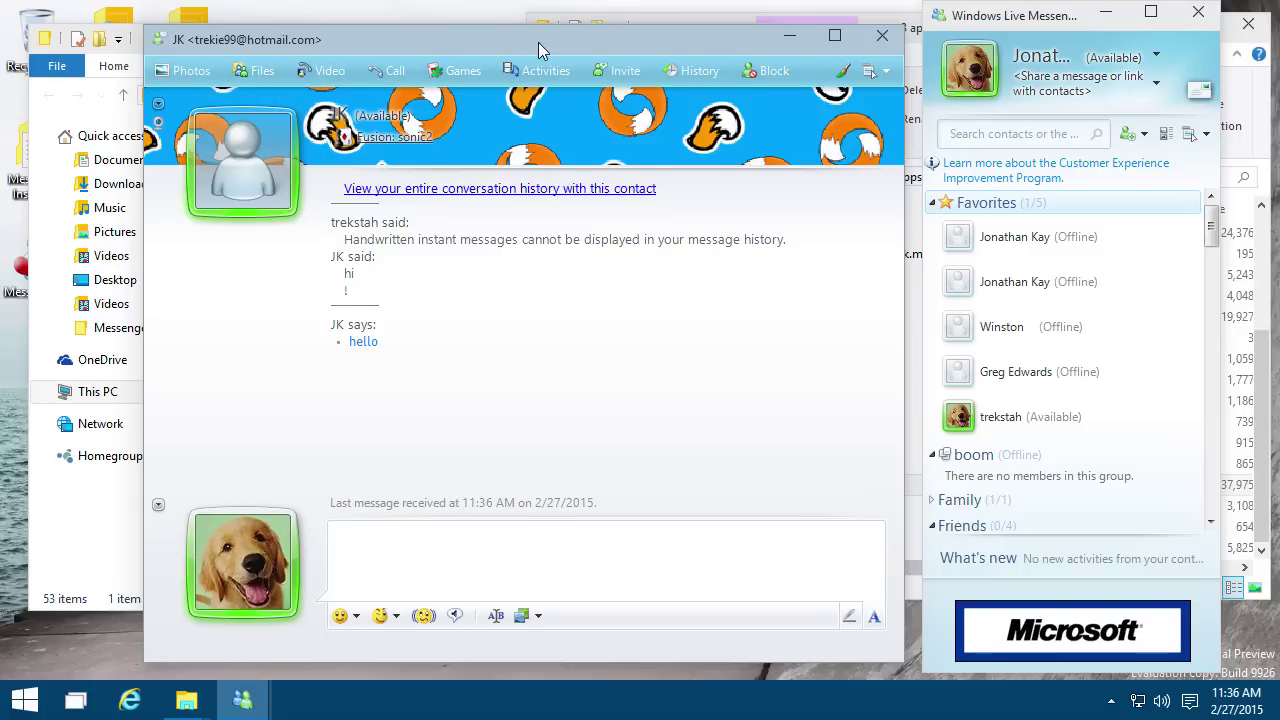
Step: Move the conversation window slightly to the left
mouse_move(538, 42)
left_mouse_down()
mouse_move(498, 44)
mouse_move(518, 40)
left_mouse_up()
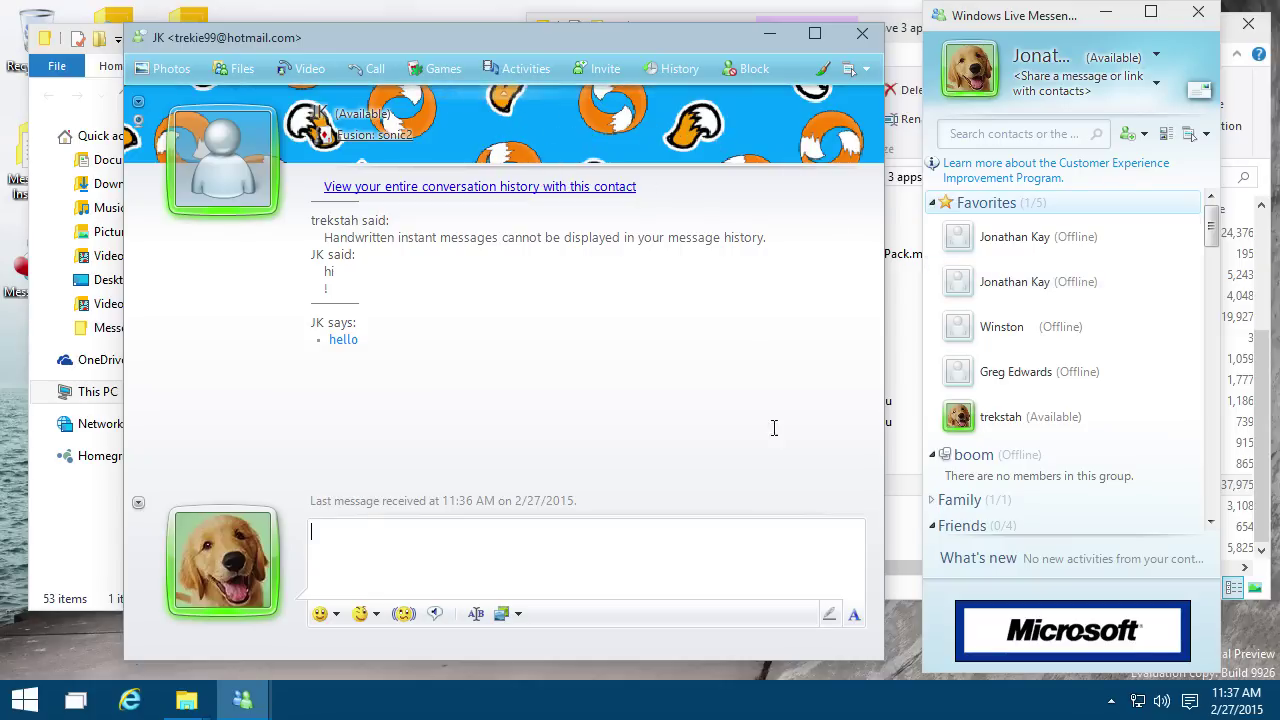
Step: Apply the blue mountain scene with its matching colour to the main window via Tools > Change your scene
key("alt")
left_click(1100, 42)
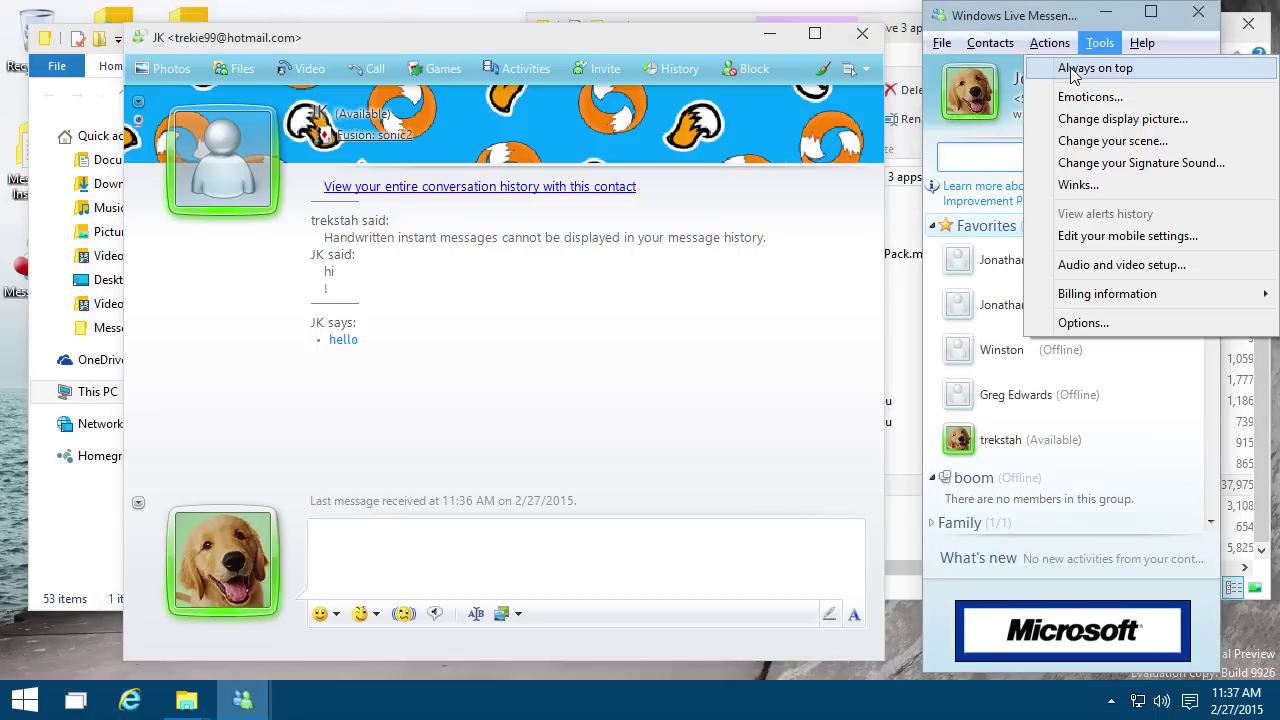
left_click(1110, 141)
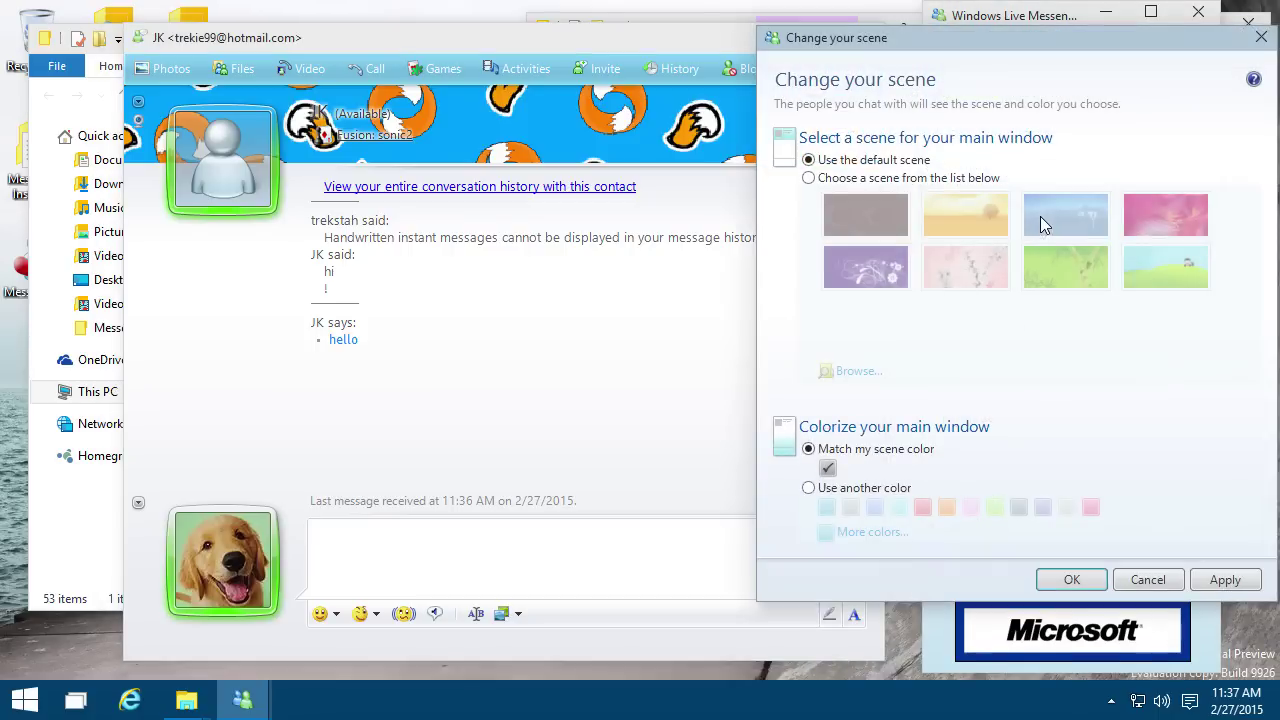
left_click(848, 181)
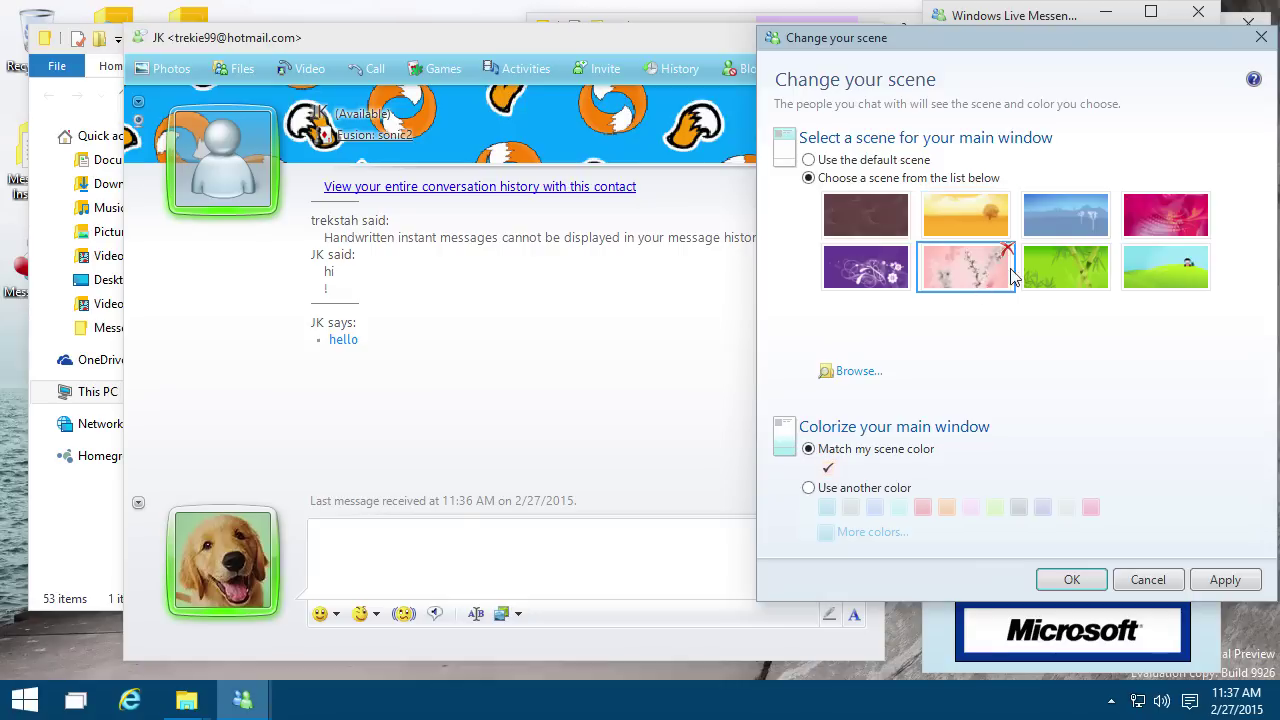
left_click(1074, 237)
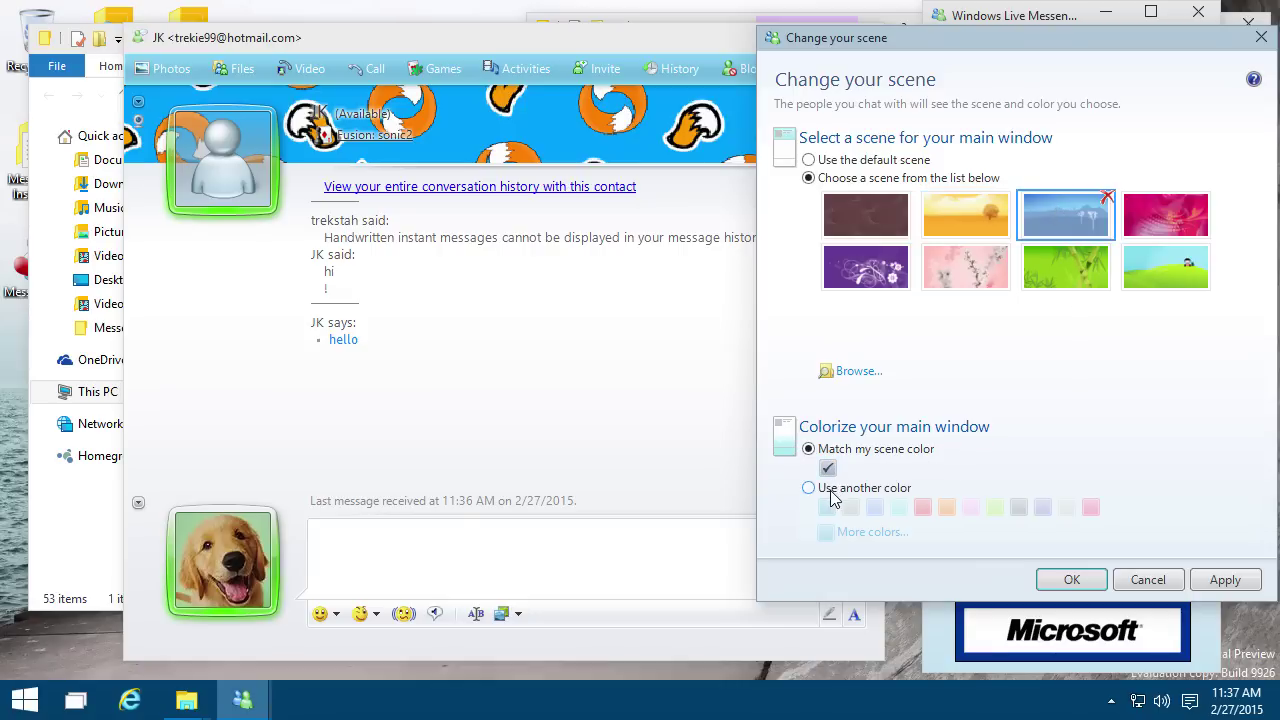
left_click(831, 495)
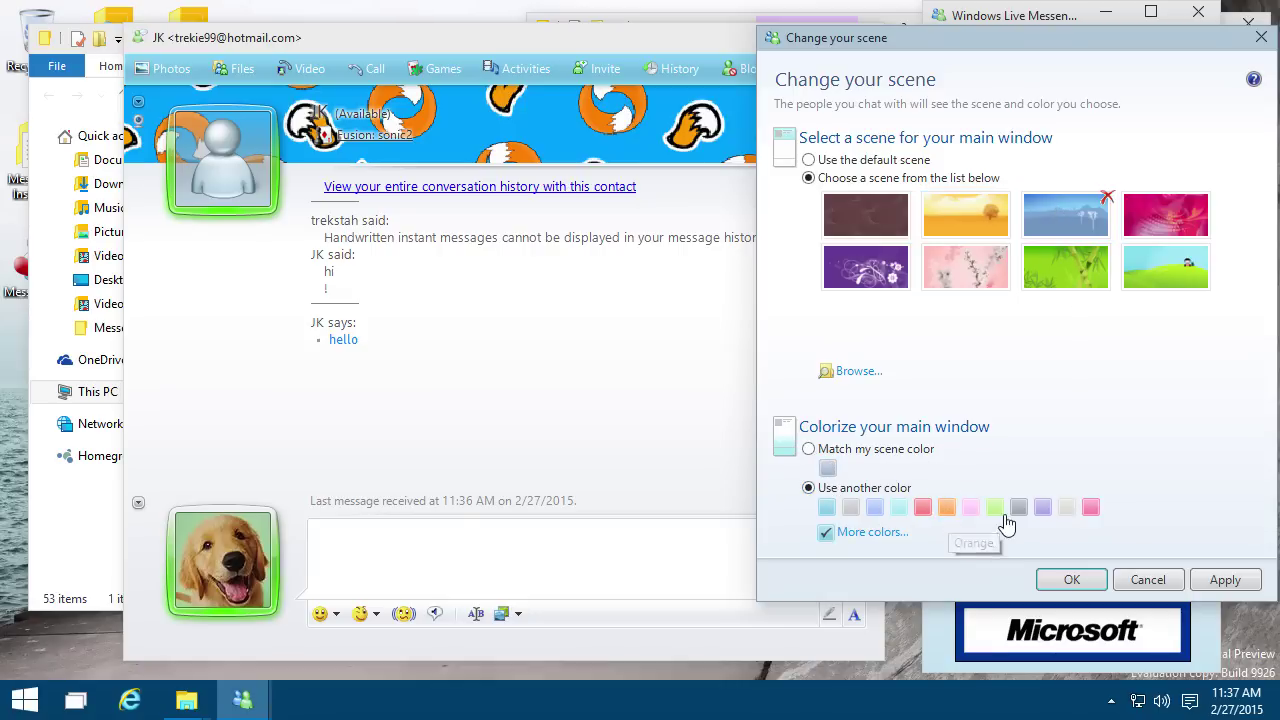
left_click(1160, 234)
left_click(1068, 233)
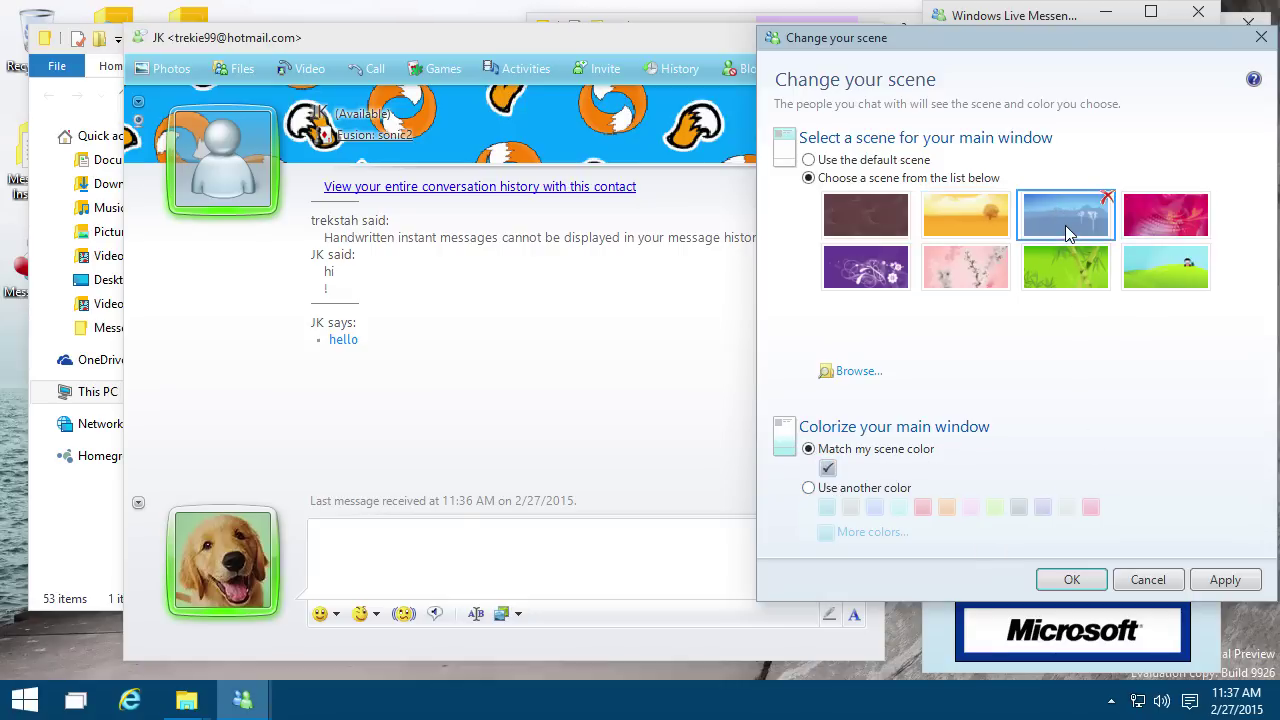
left_click(1069, 582)
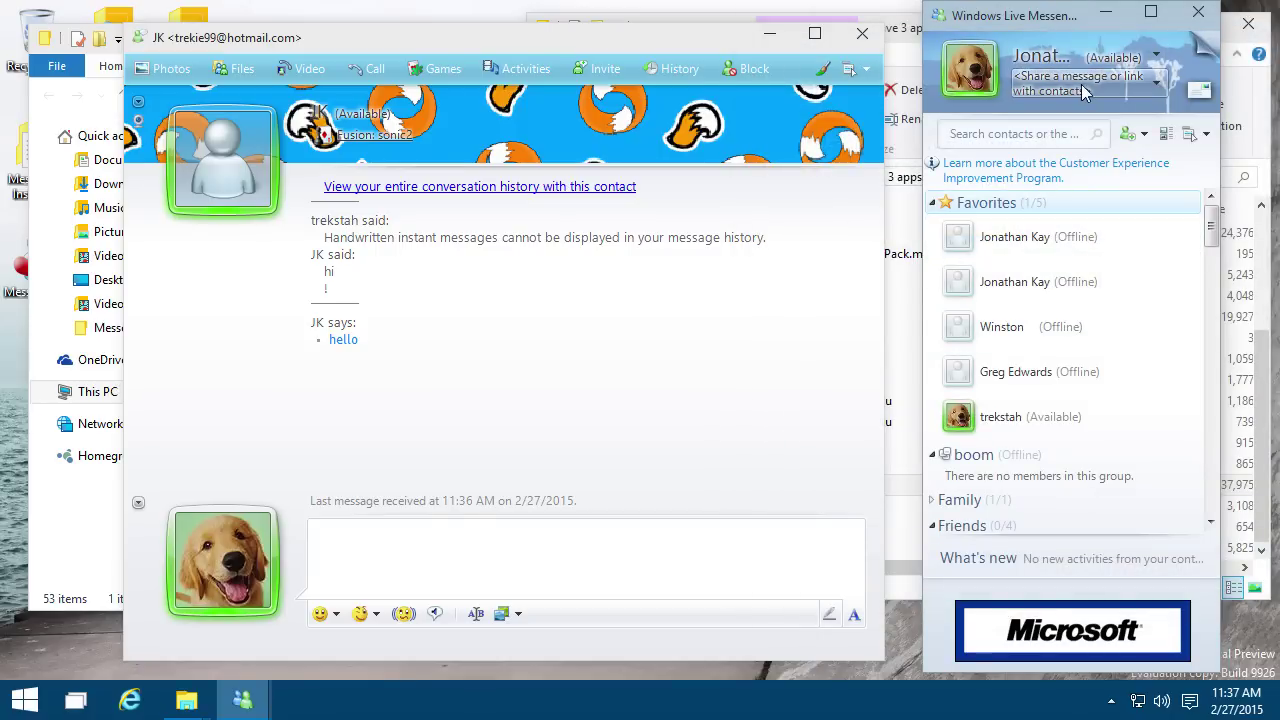
scroll(1112, 410, "down", 5)
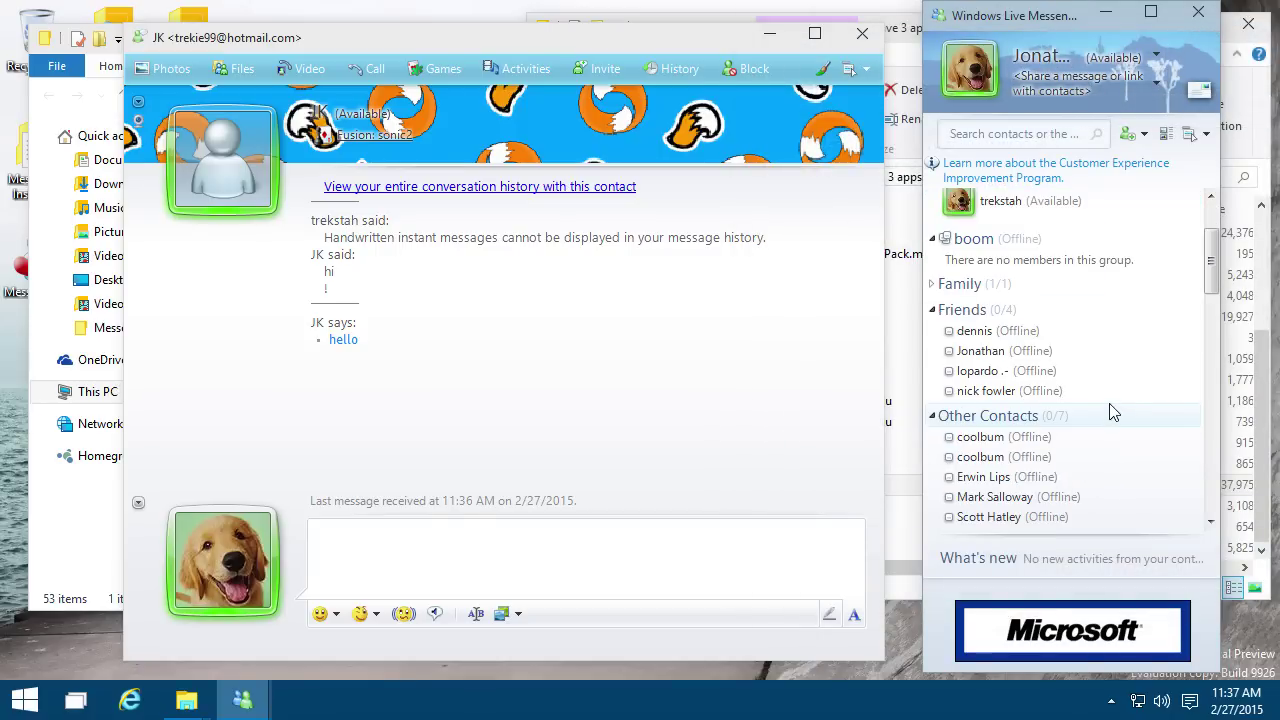
scroll(1100, 402, "up", 5)
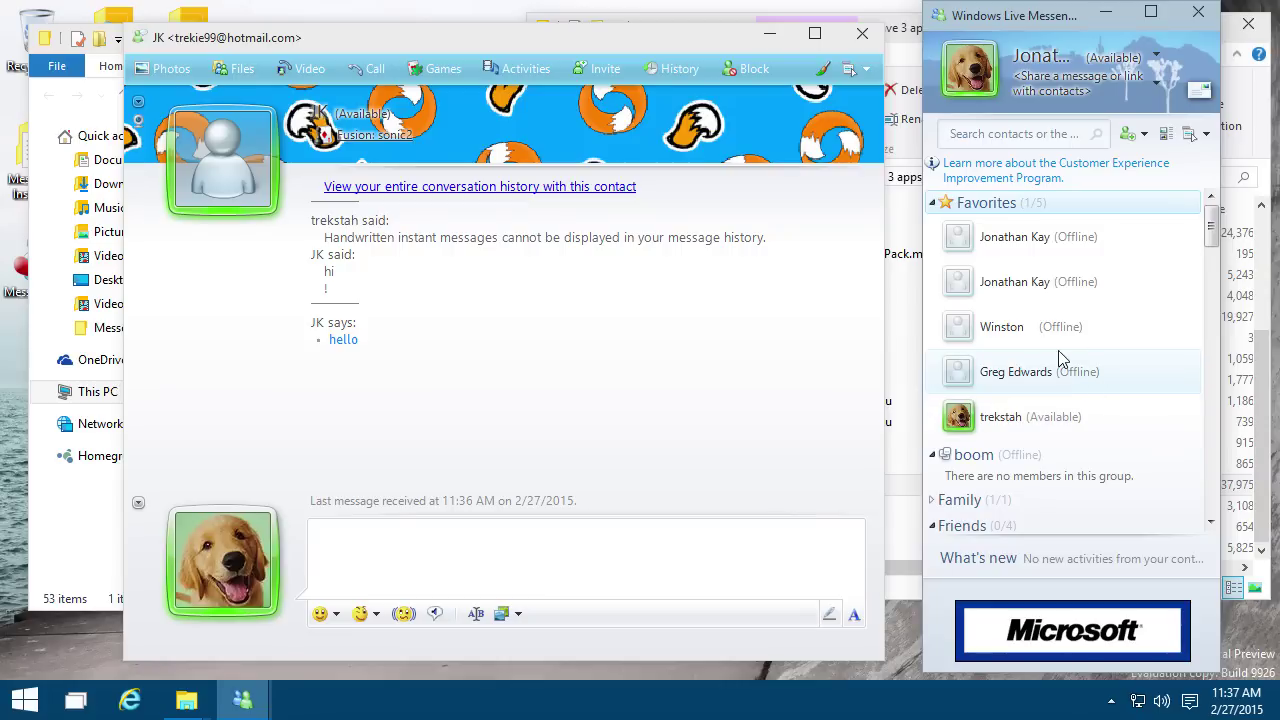
scroll(1020, 373, "down", 5)
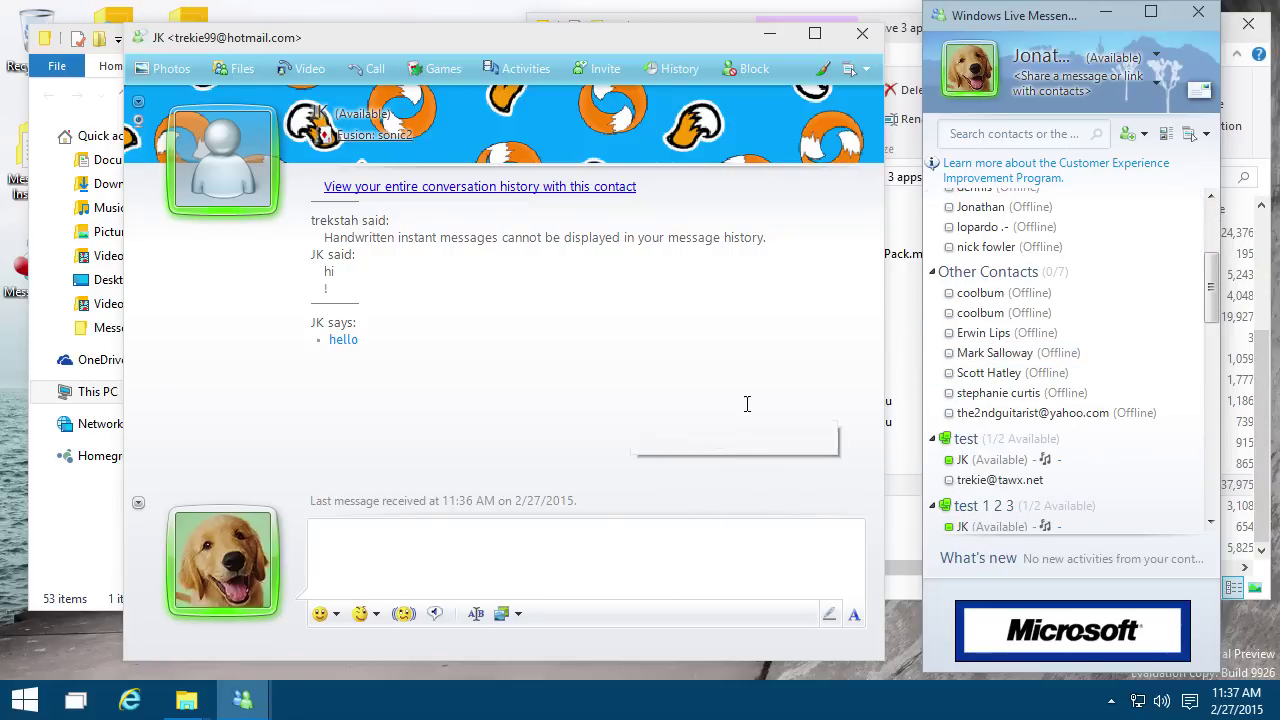
Step: Try appending '*help' to the display name in Options, then cancel without saving
left_click(1040, 57)
left_click(1090, 260)
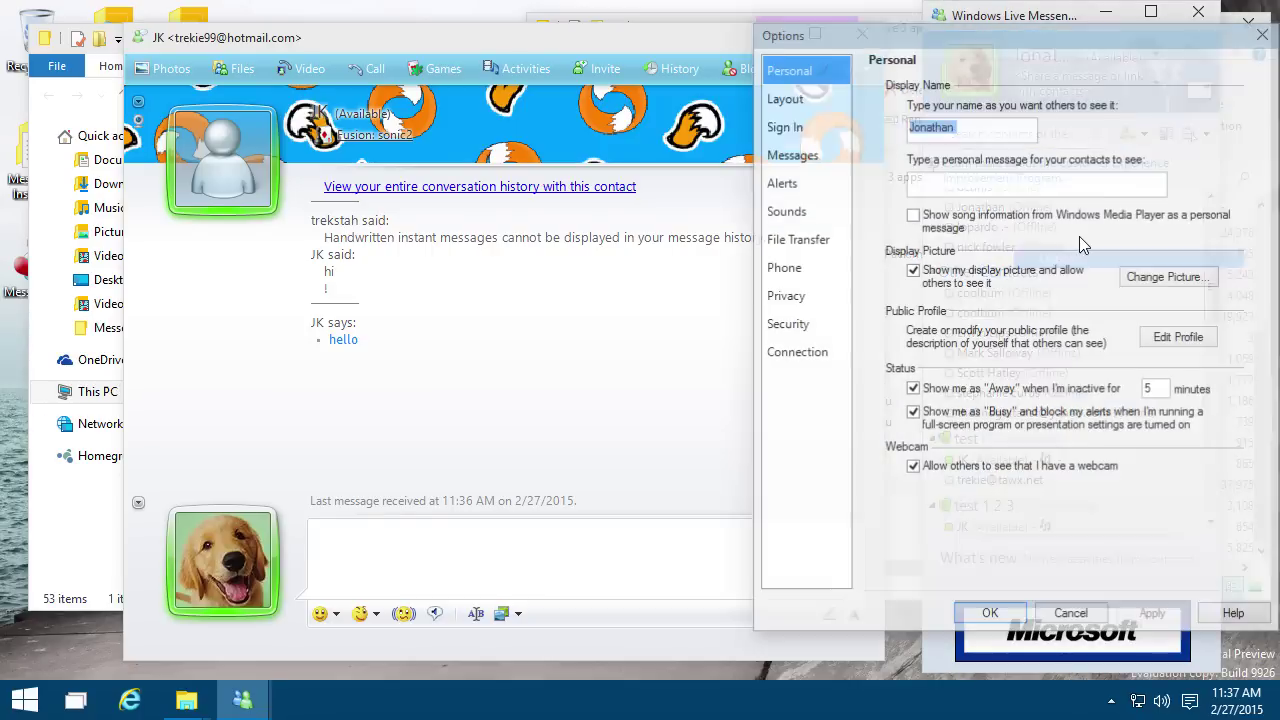
left_click(1000, 128)
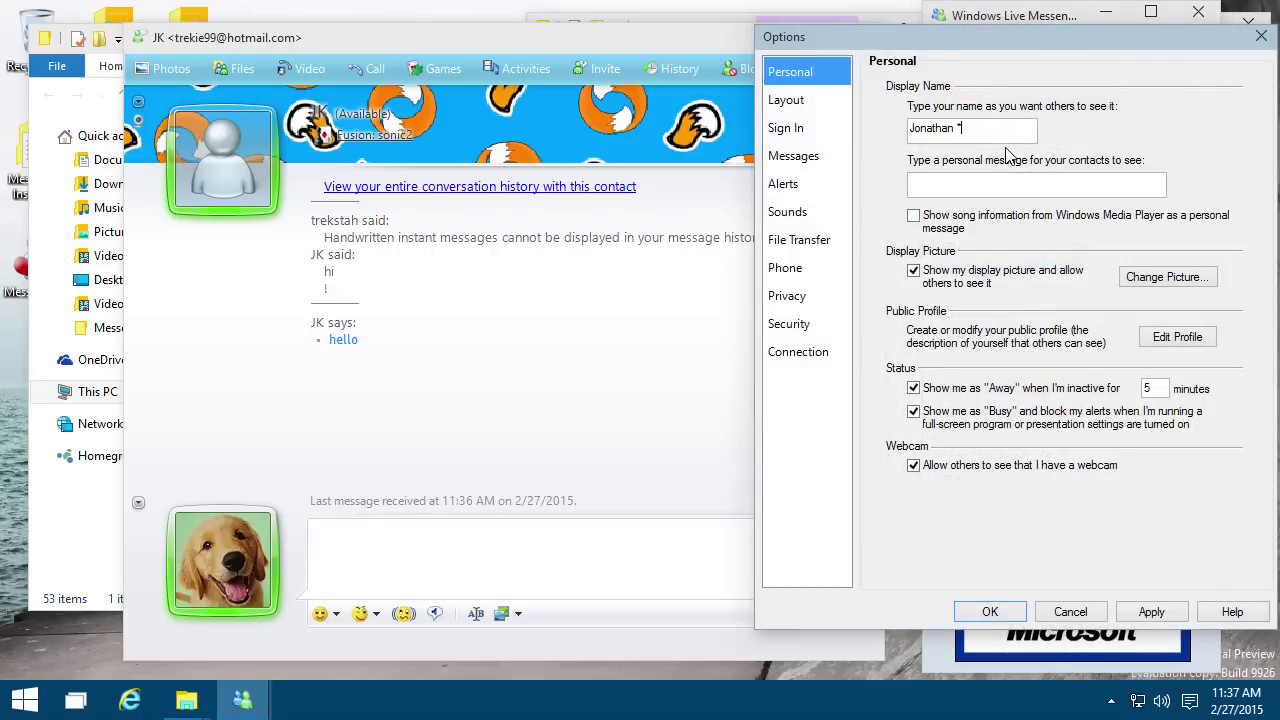
type("*help")
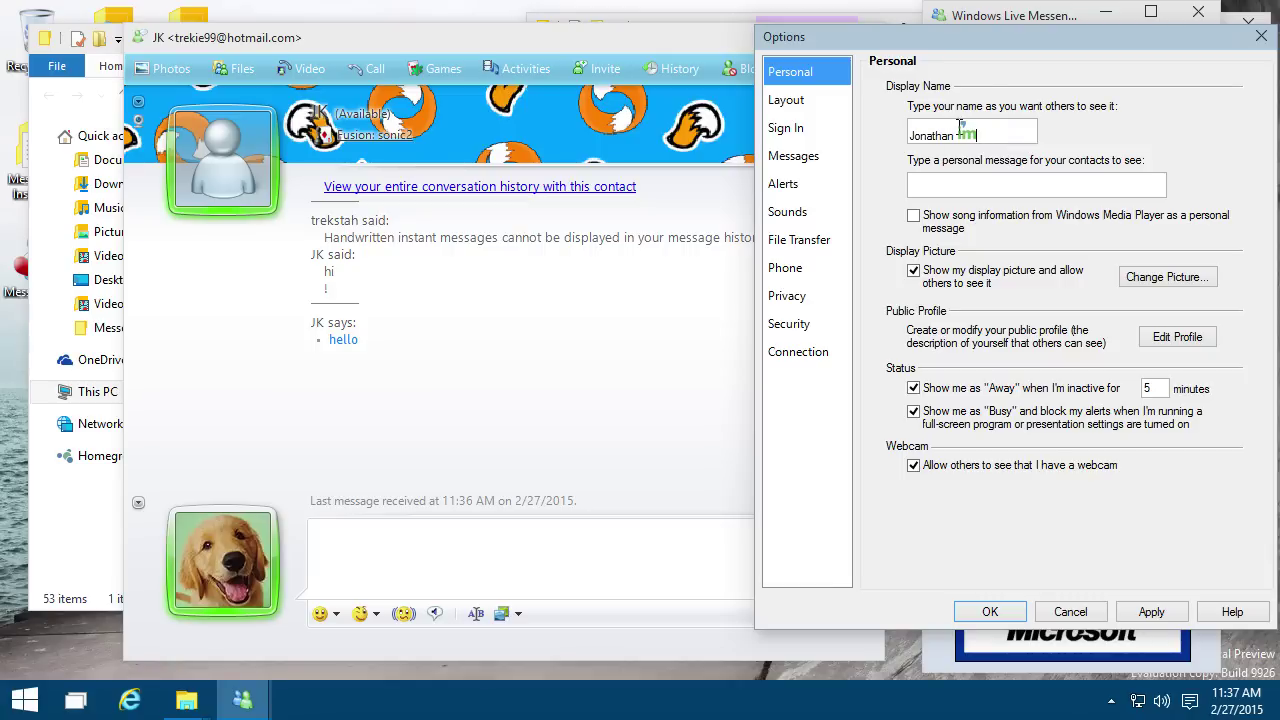
left_click(1070, 611)
Step: Show the conversation window's recently used backgrounds picker
scroll(1092, 395, "down", 10)
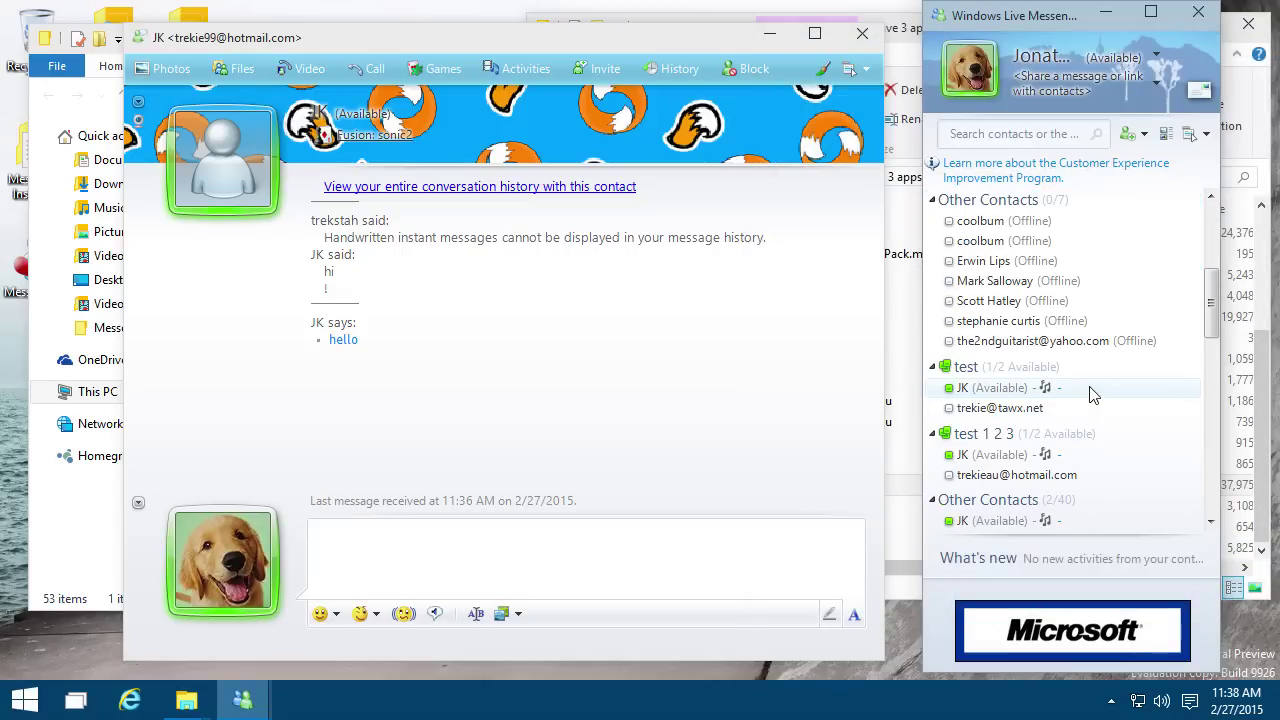
scroll(1092, 395, "up", 6)
scroll(1092, 395, "up", 5)
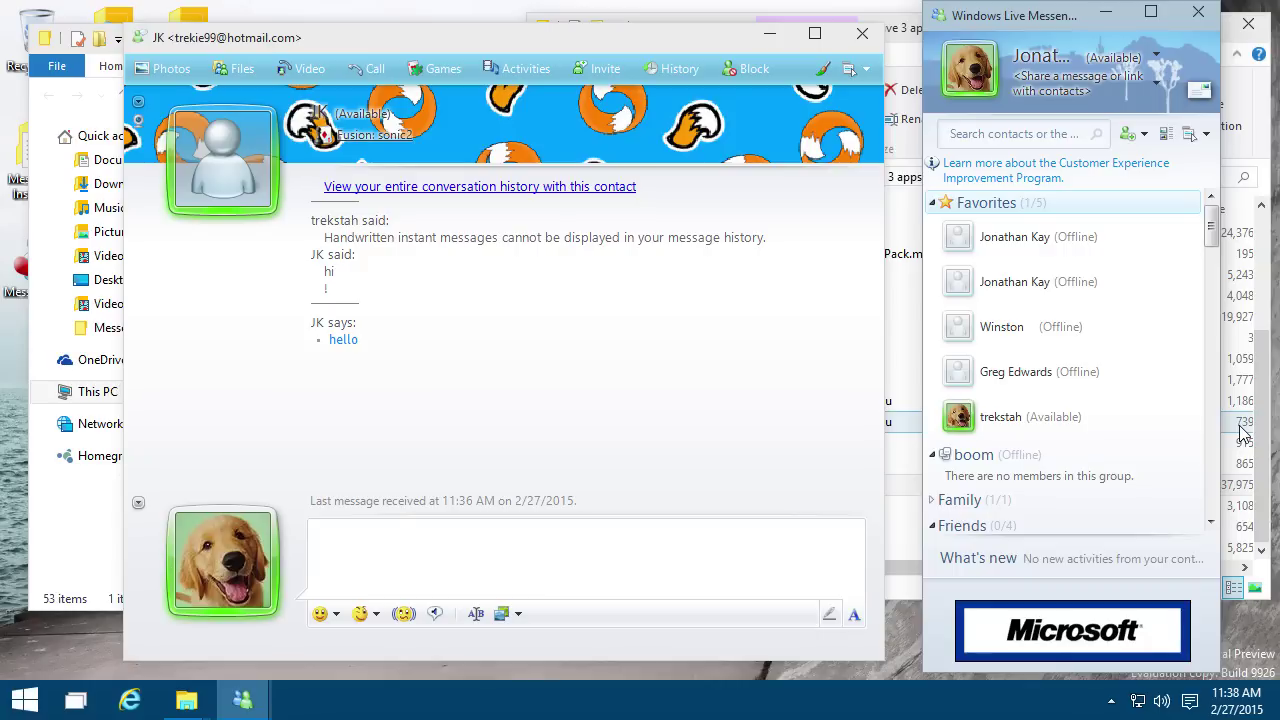
left_click(510, 620)
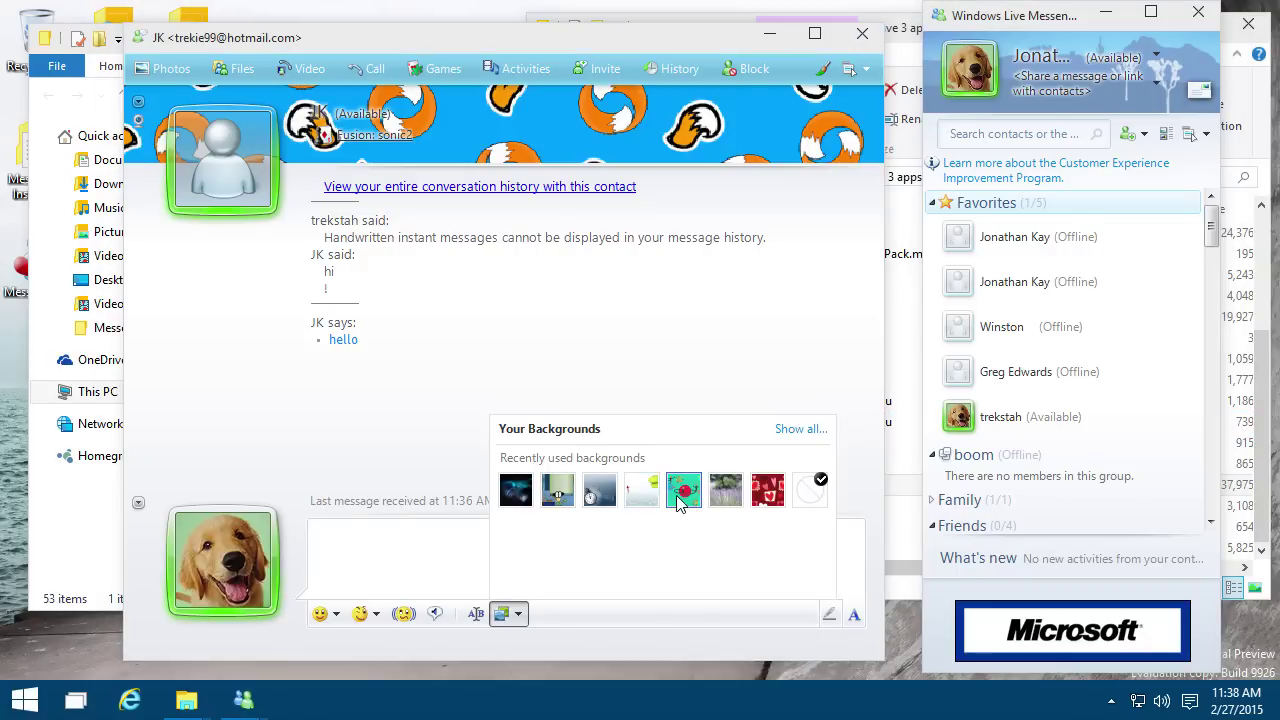
Step: Try the red hearts background, then settle on the clock background and move the window up-left
left_click(766, 488)
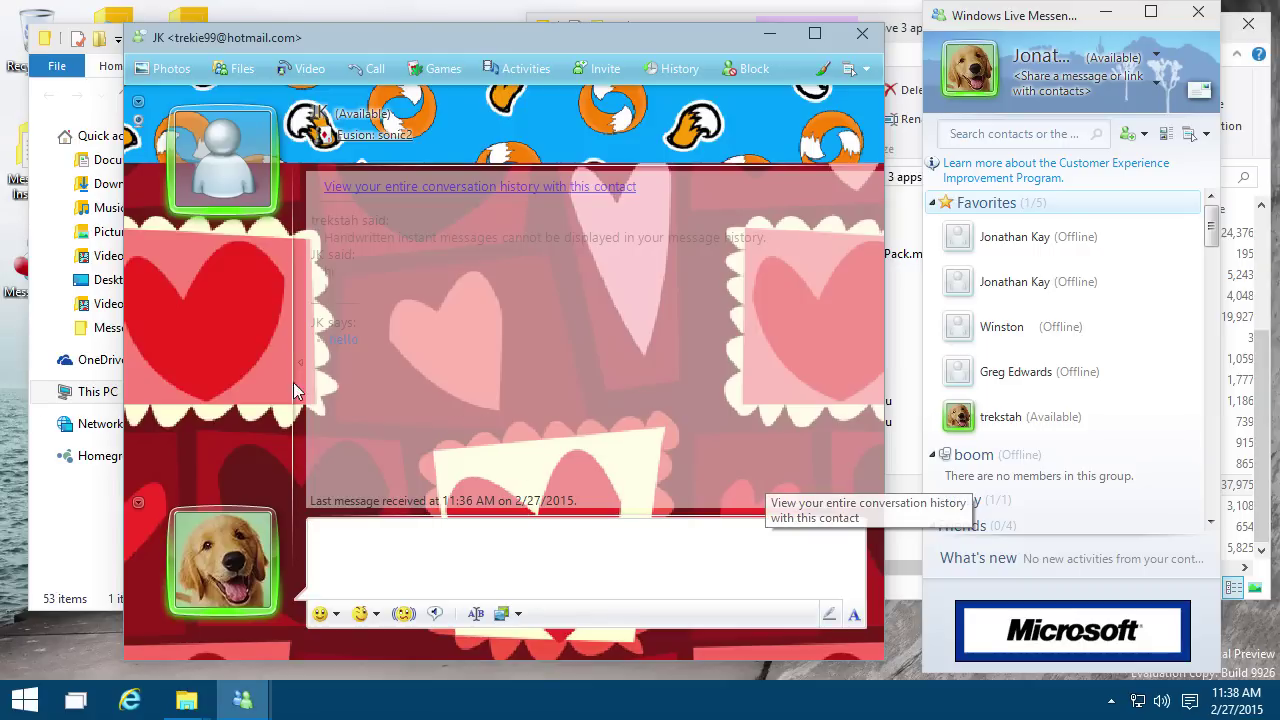
left_click(506, 614)
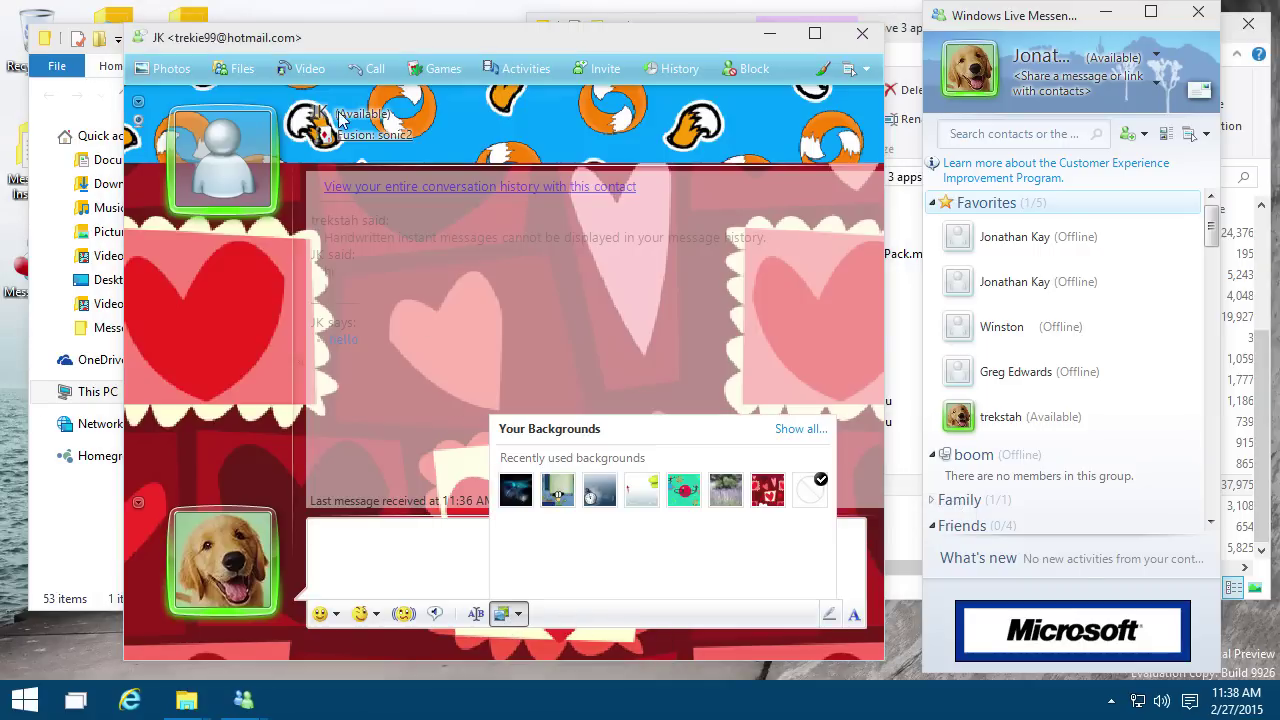
left_click(598, 492)
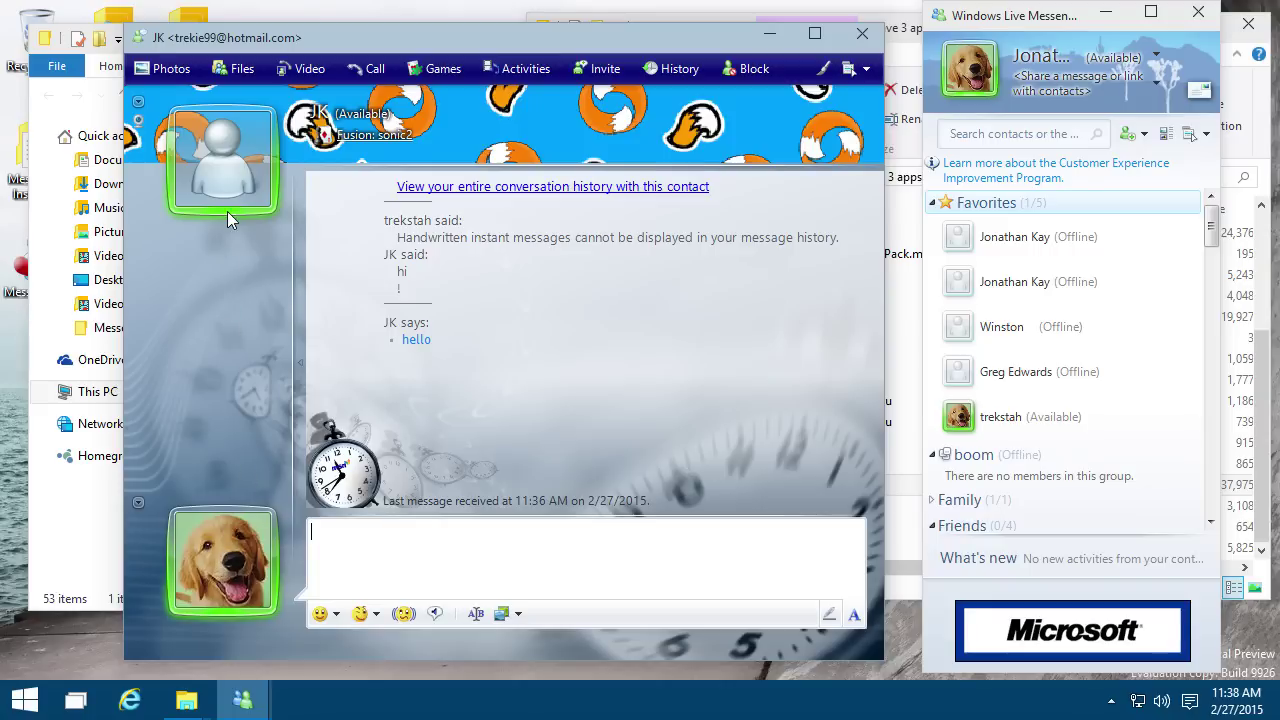
mouse_move(227, 211)
mouse_move(183, 45)
left_mouse_down()
mouse_move(268, 43)
mouse_move(165, 36)
left_mouse_up()
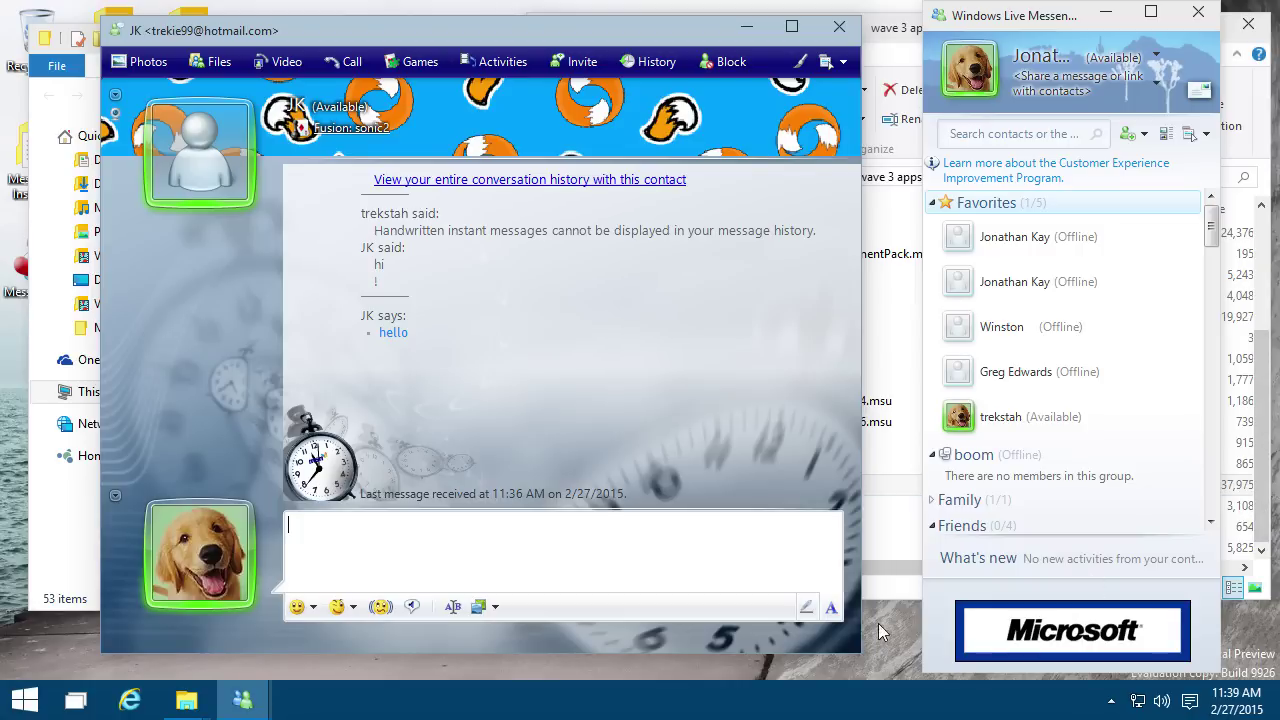
Step: Exit Messenger from its notification-area icon and confirm signing out
right_click(243, 705)
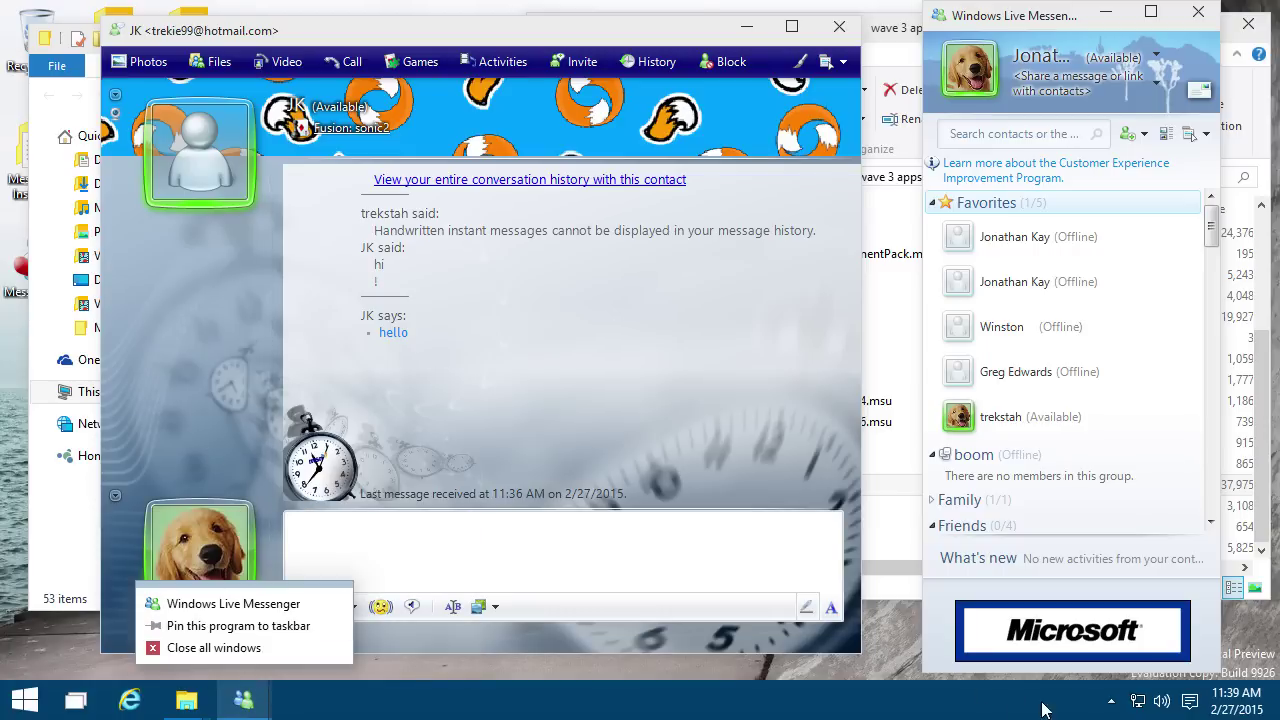
left_click(1110, 702)
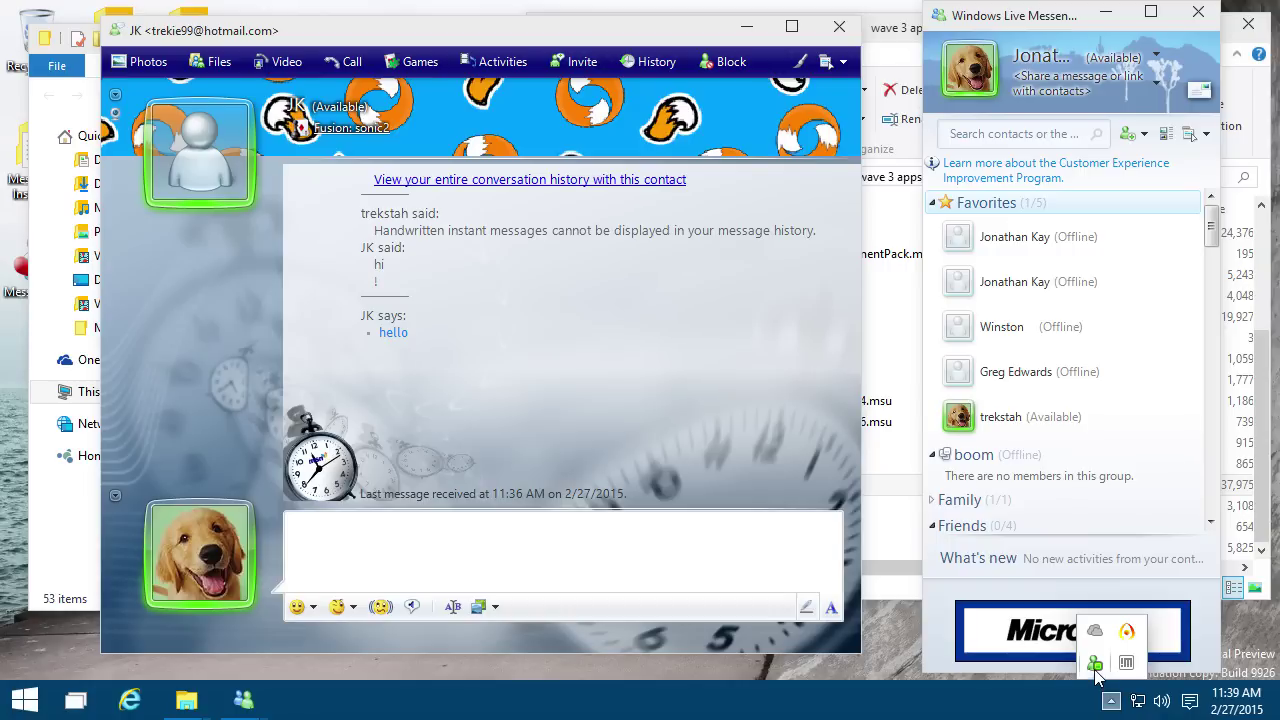
right_click(1096, 672)
left_click(1039, 655)
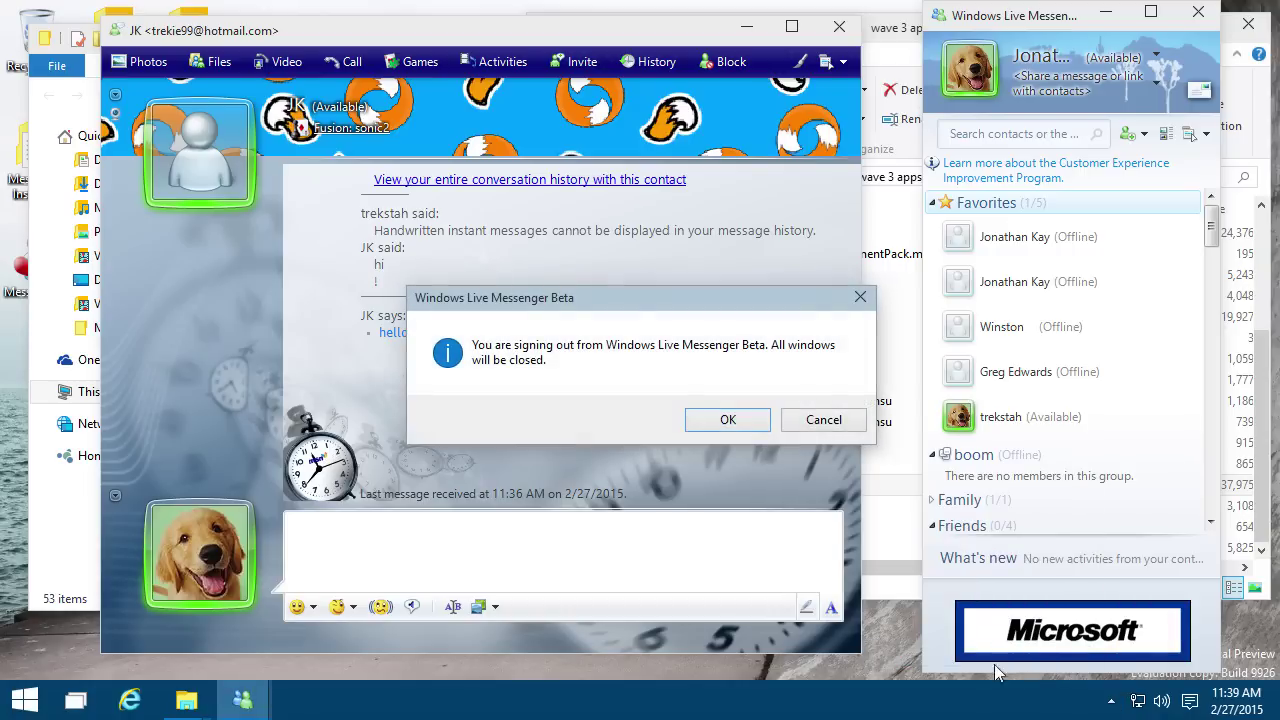
left_click(743, 422)
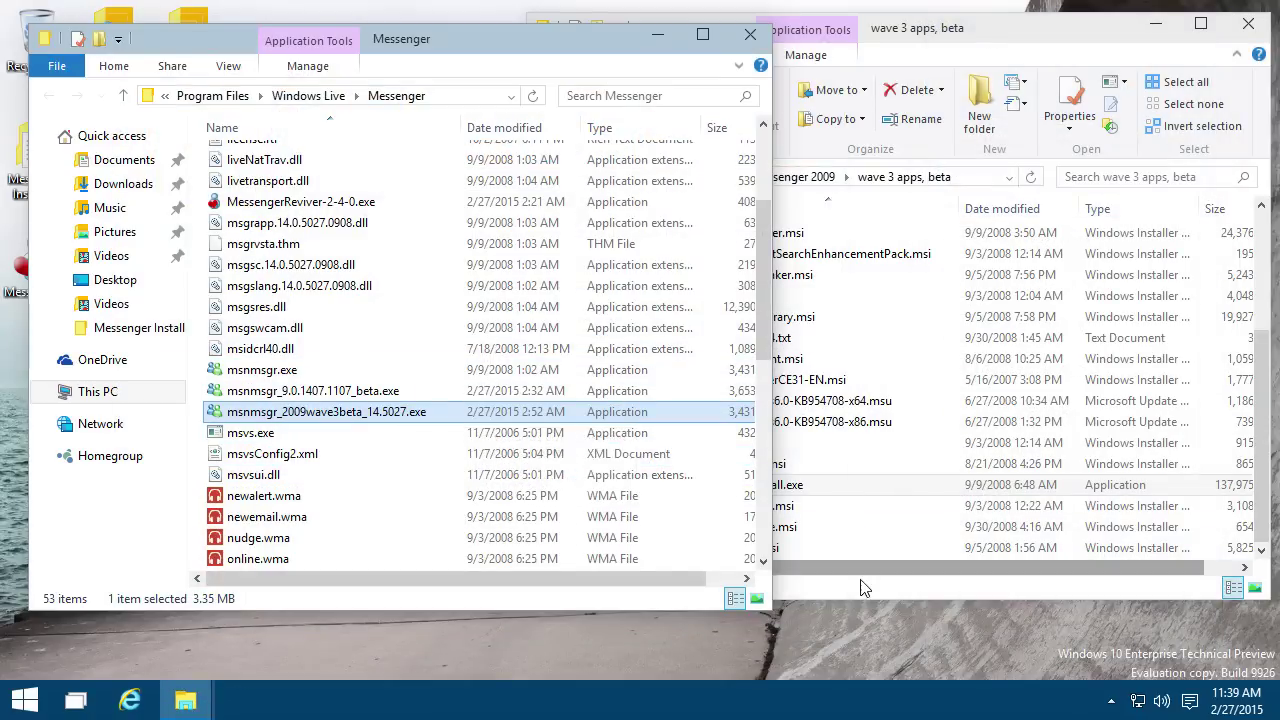
Step: Start a new Windows Live Messenger 2009 install from Messenger Reviver 2 with the installation wizard visible
left_click(776, 488)
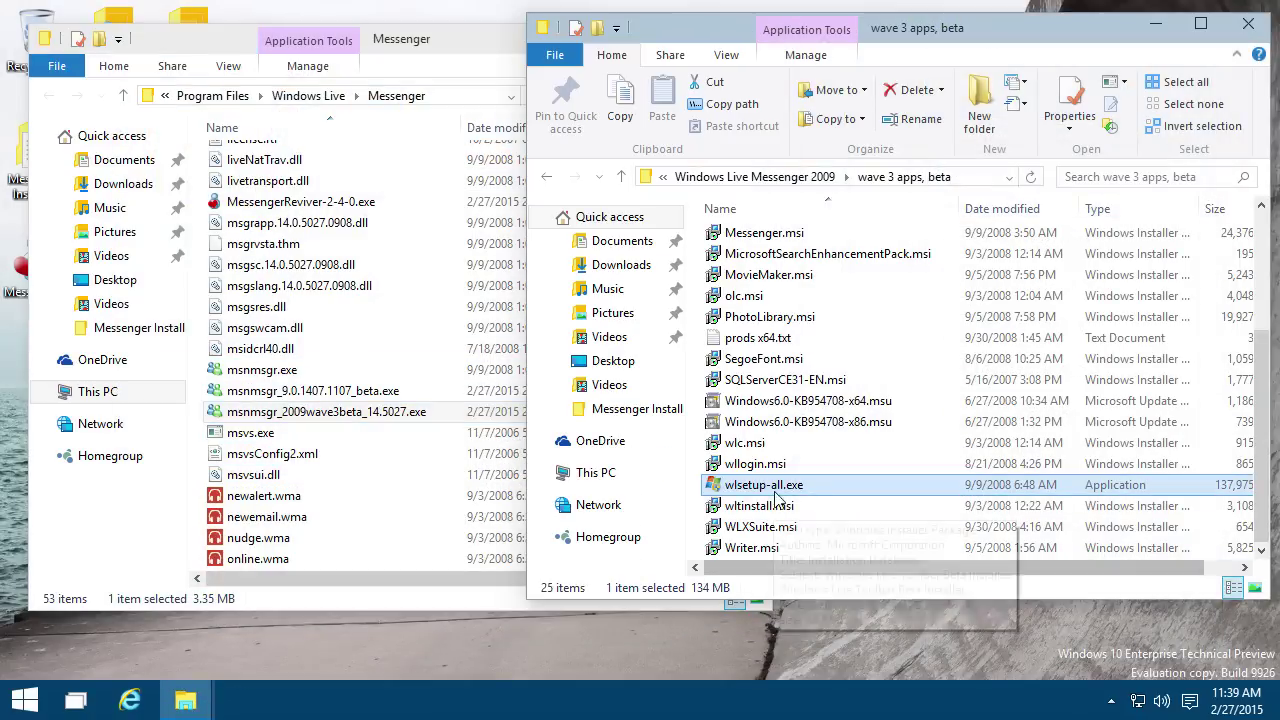
double_click(19, 280)
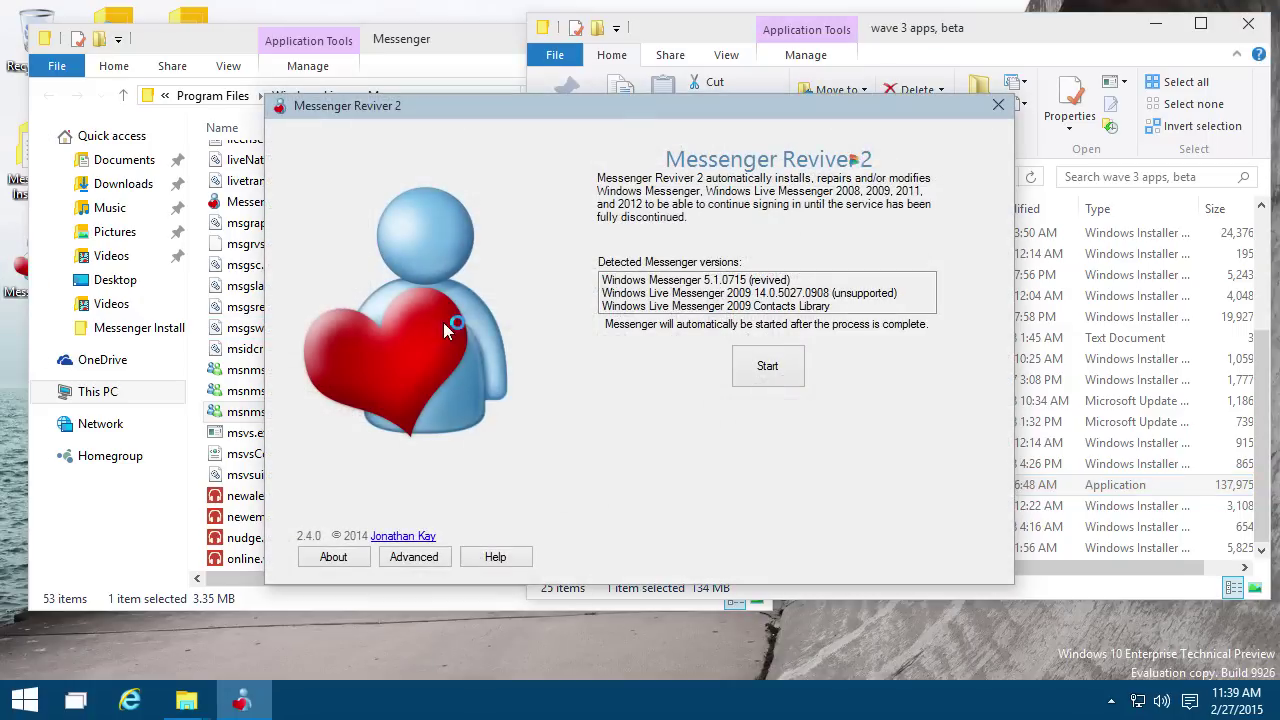
left_click(414, 557)
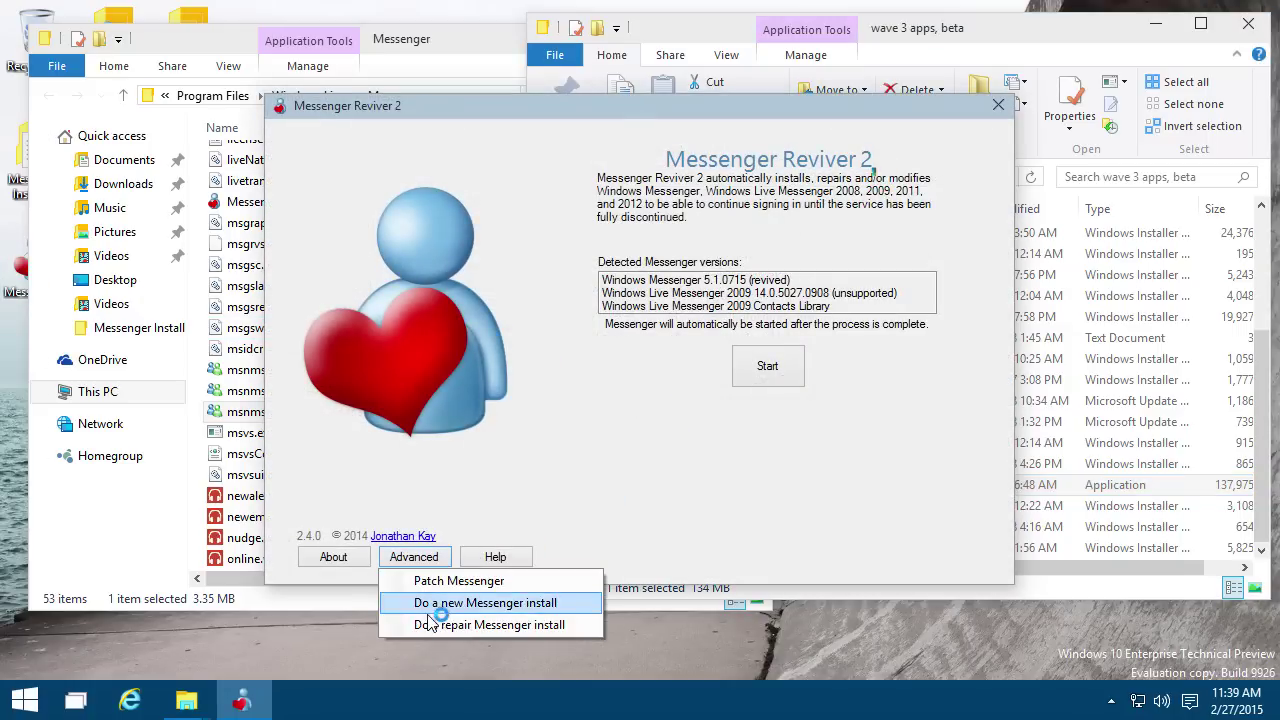
left_click(437, 608)
left_click(752, 455)
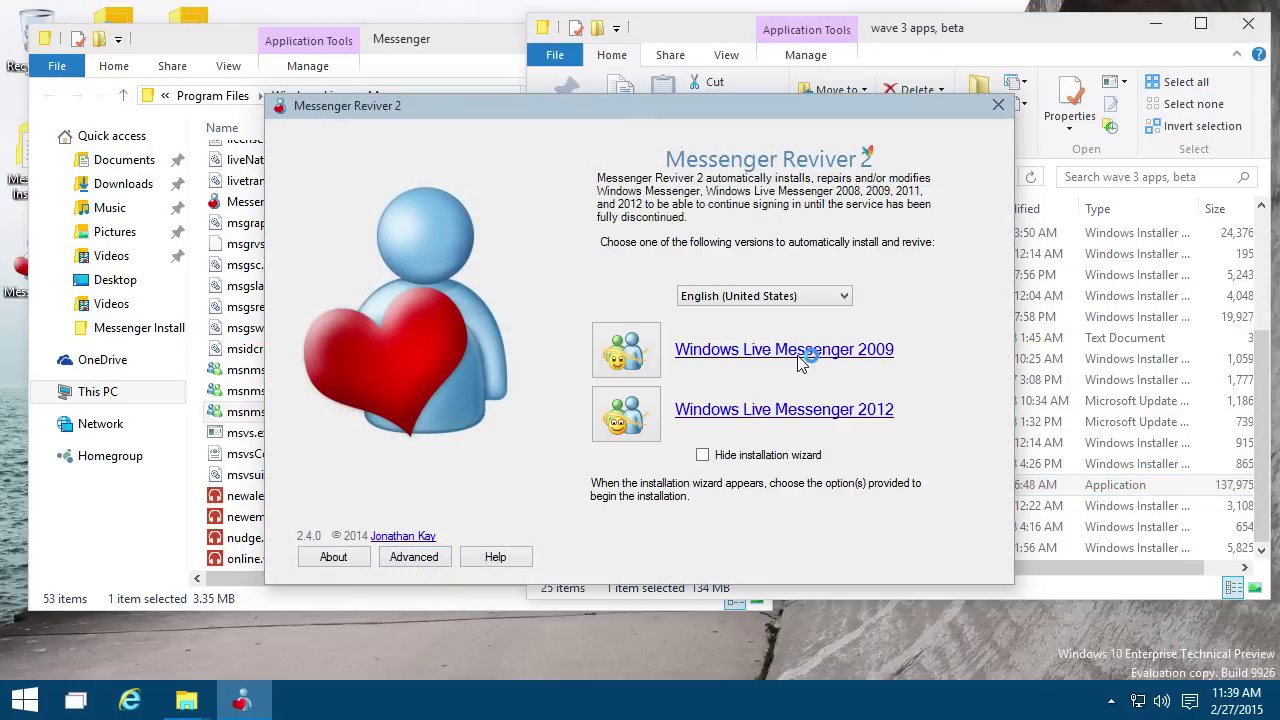
left_click(826, 355)
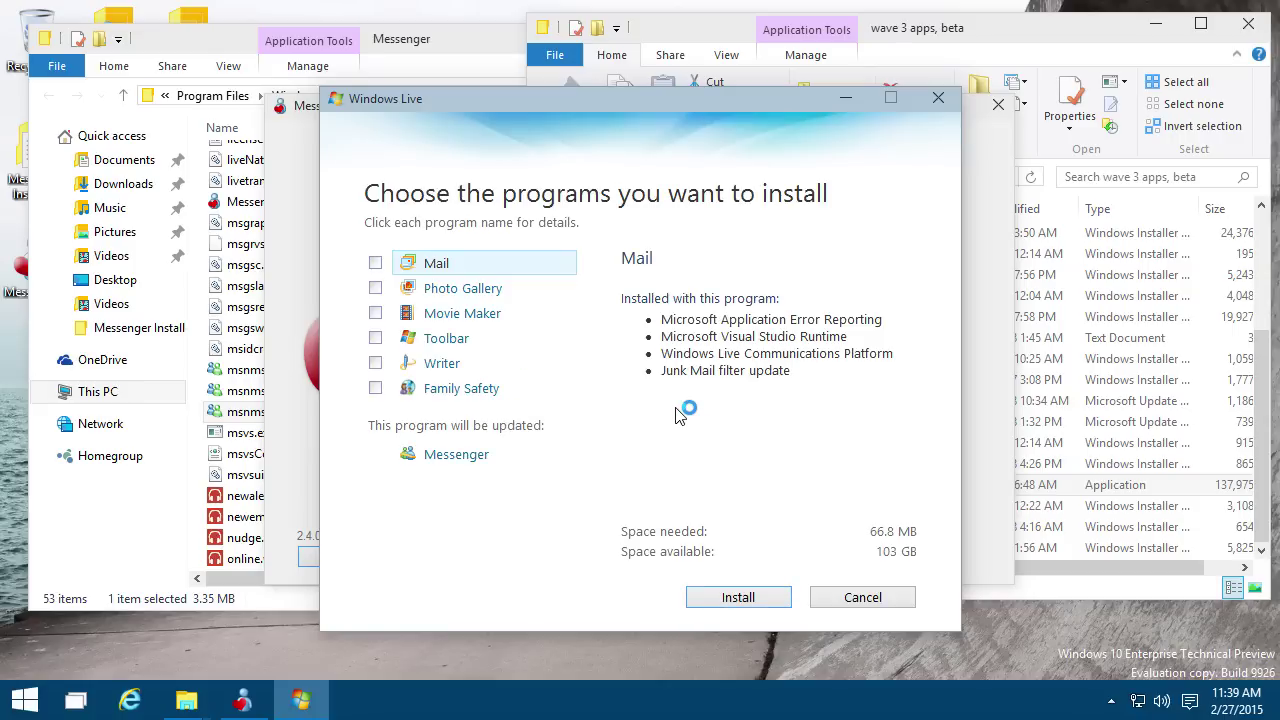
Step: Install the Messenger update and wait for it to finish
left_click(741, 596)
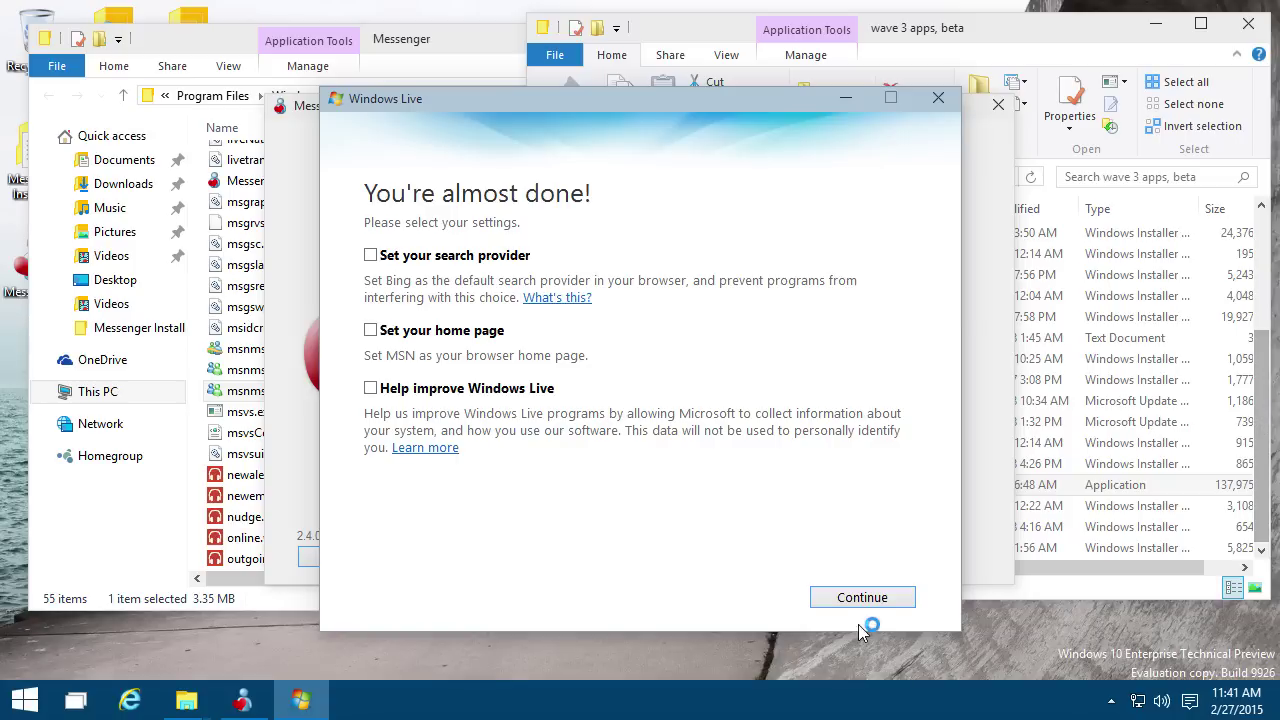
Step: Finish Windows Live setup with all three options unchecked and close the welcome page
left_click(877, 598)
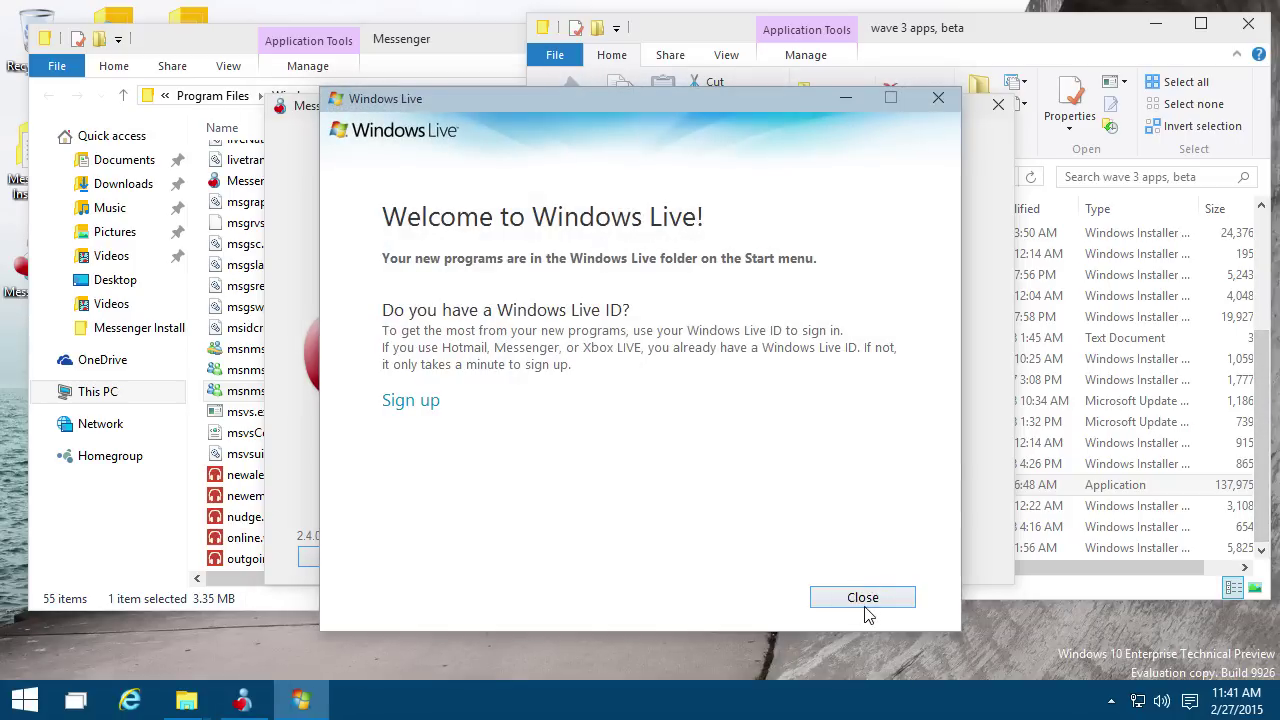
left_click(862, 600)
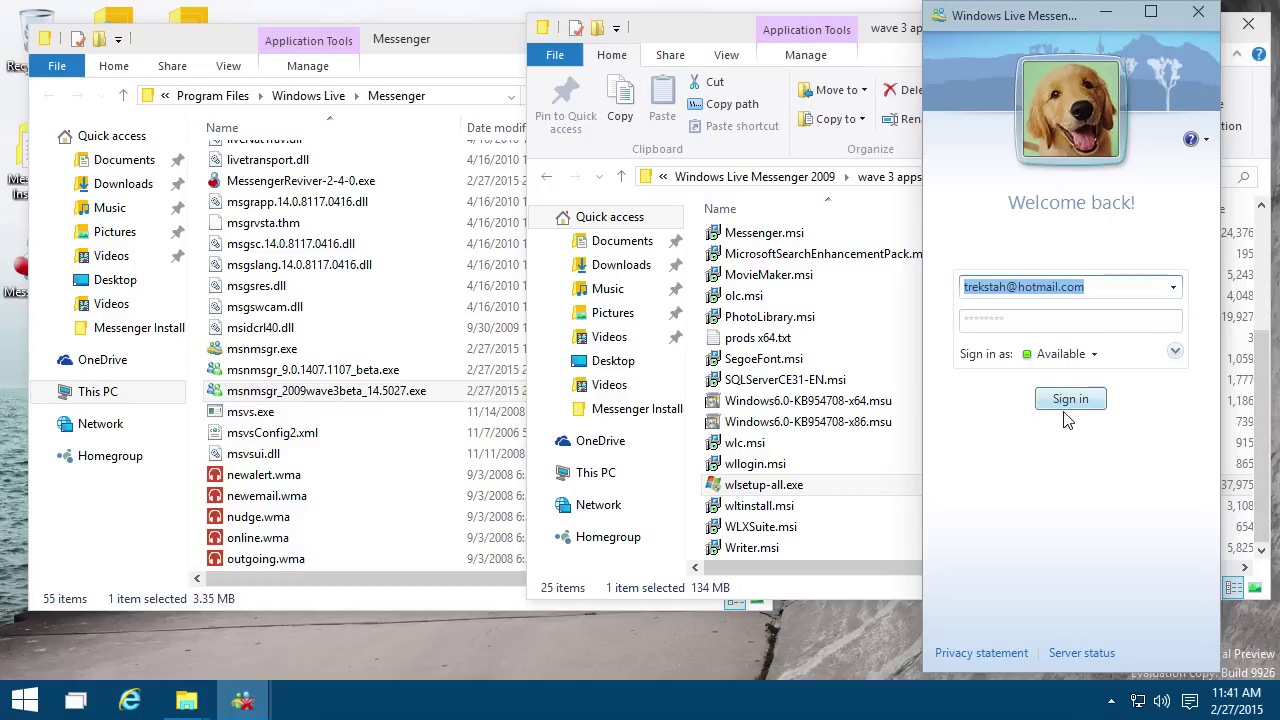
Step: Sign in with the saved account and open a conversation with contact JK from Other Contacts
left_click(1066, 400)
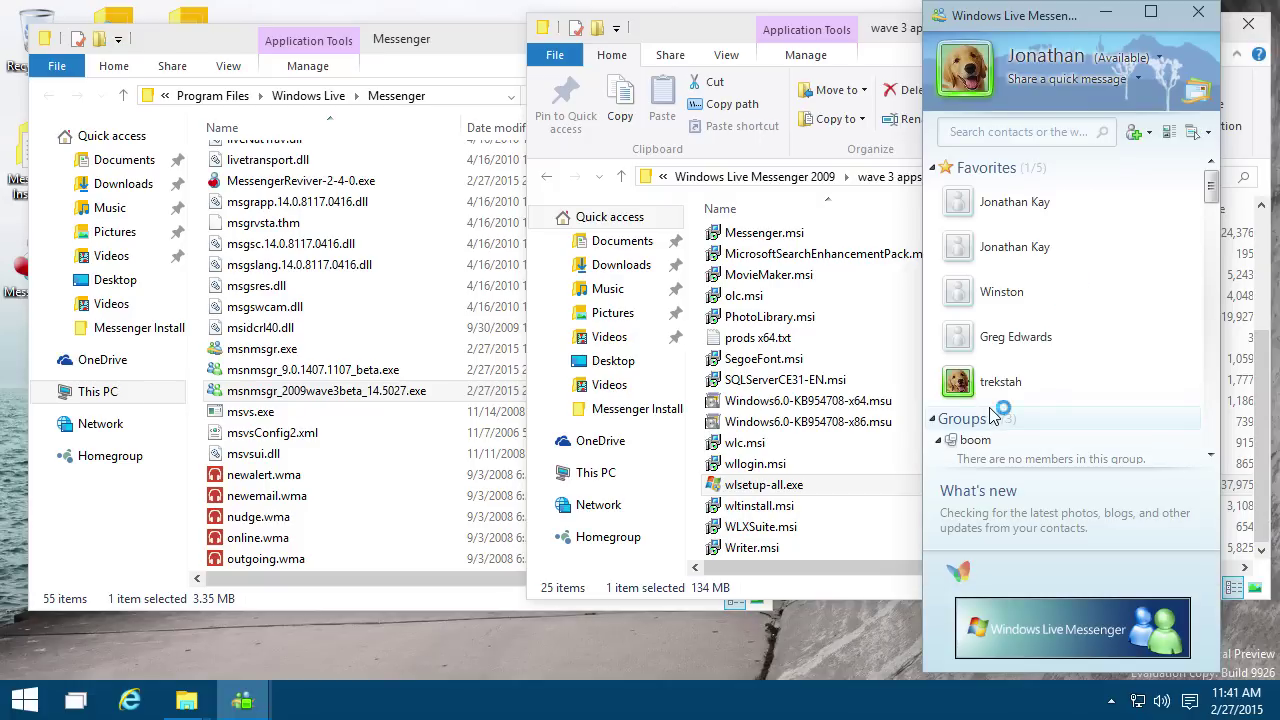
scroll(1010, 345, "down", 10)
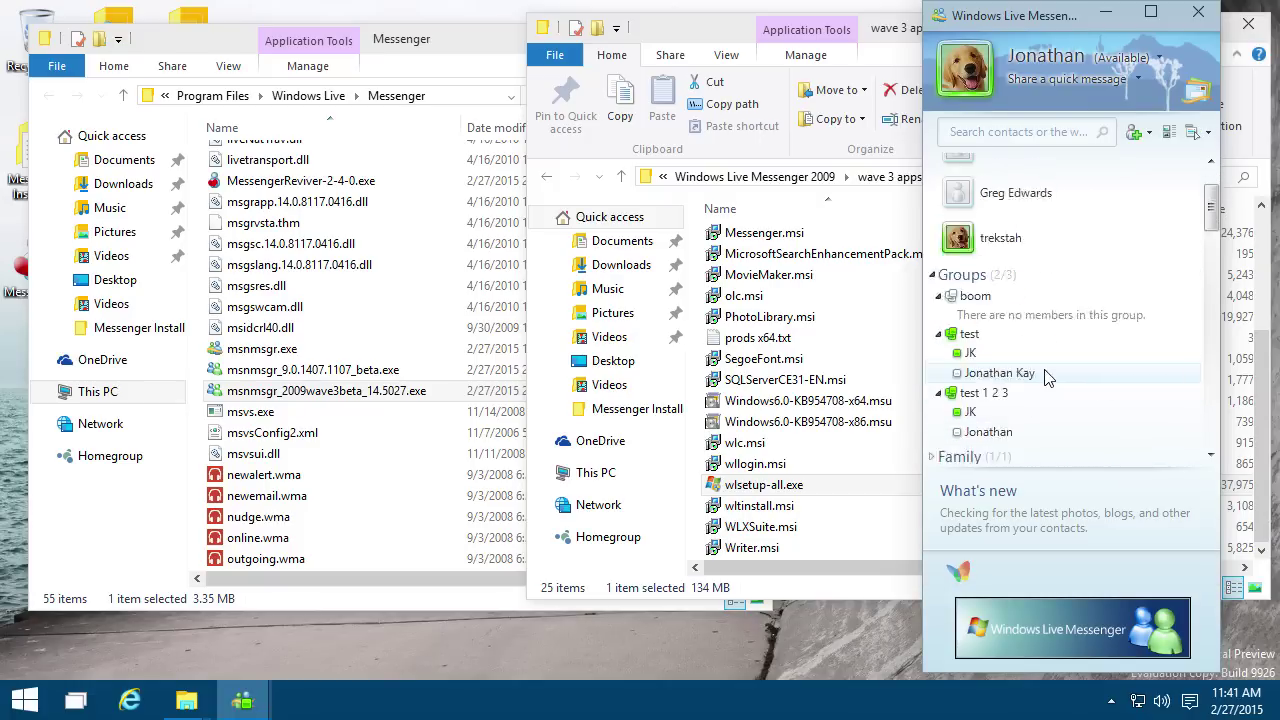
scroll(1045, 383, "down", 2)
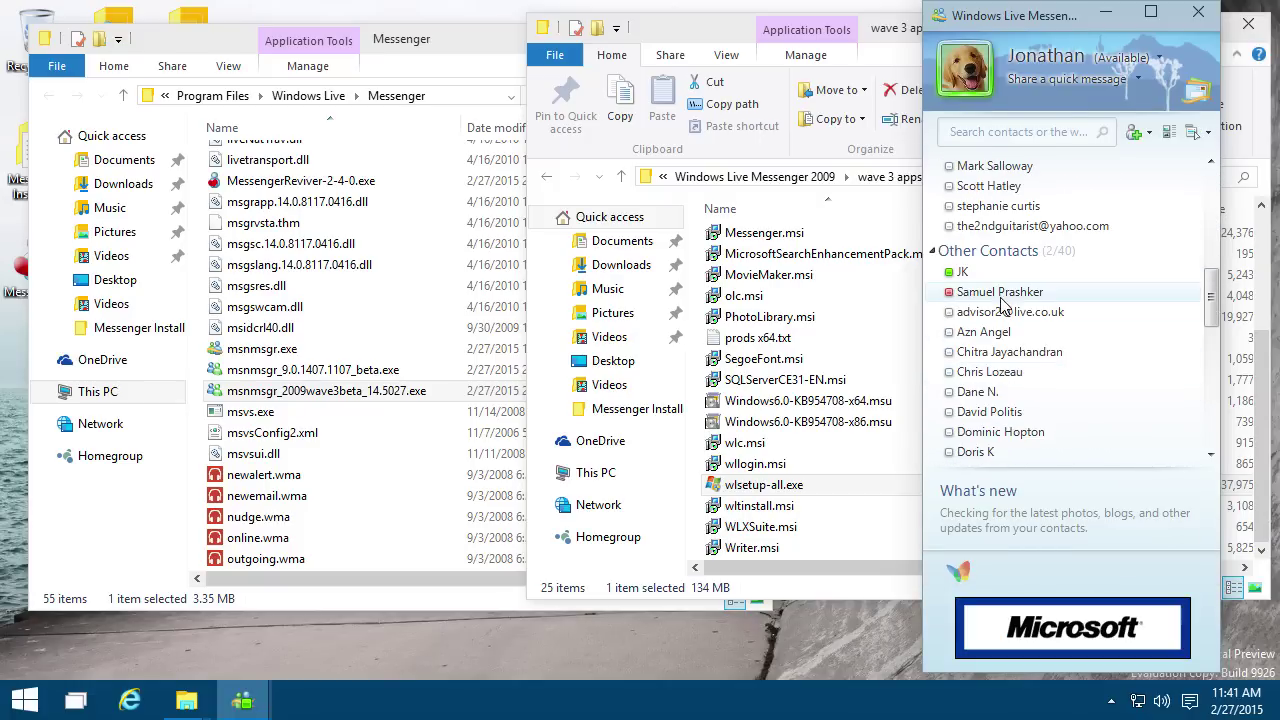
double_click(1000, 275)
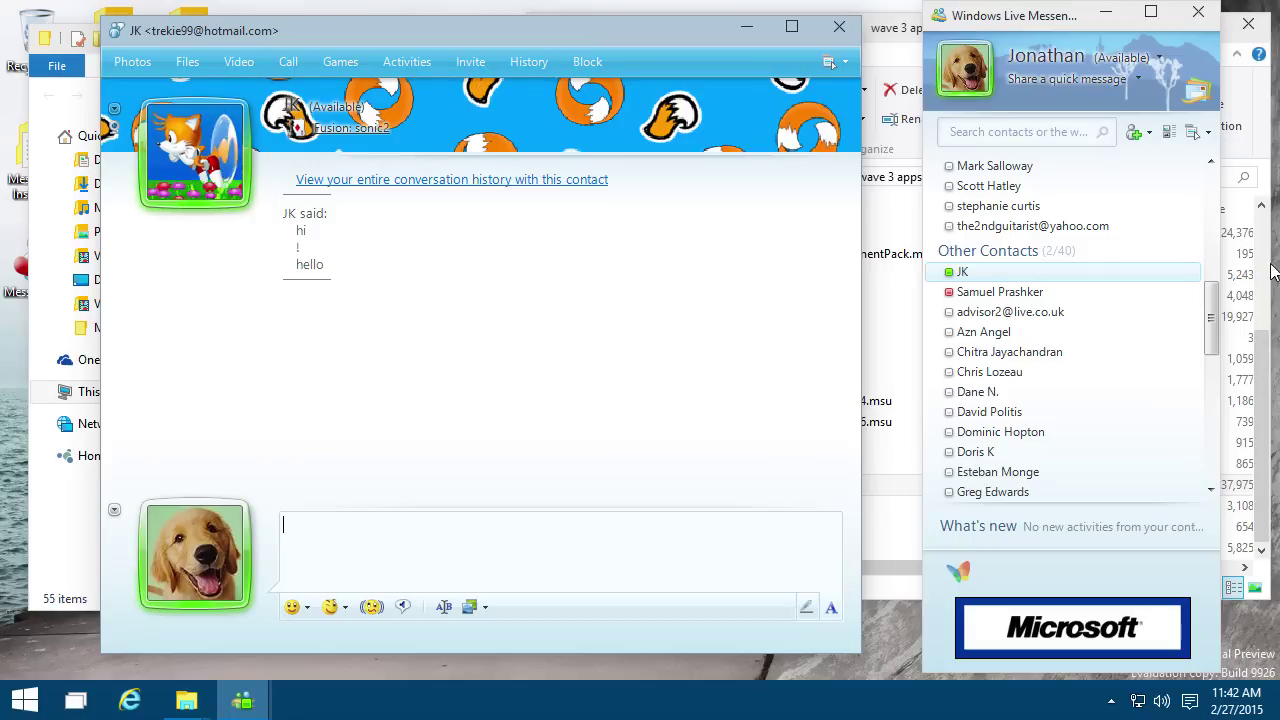
Step: Bring the contact list forward and browse its hidden menus without choosing anything
left_click(1039, 22)
key("alt")
left_click(1049, 42)
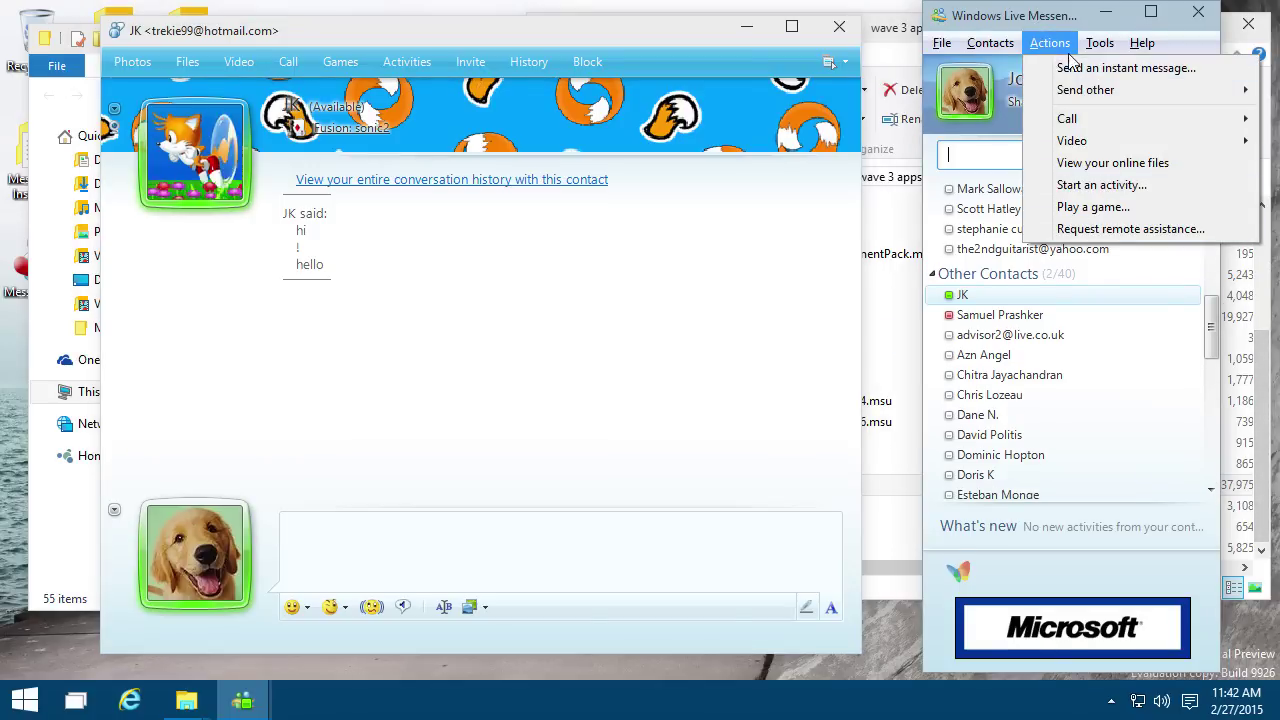
left_click(1097, 44)
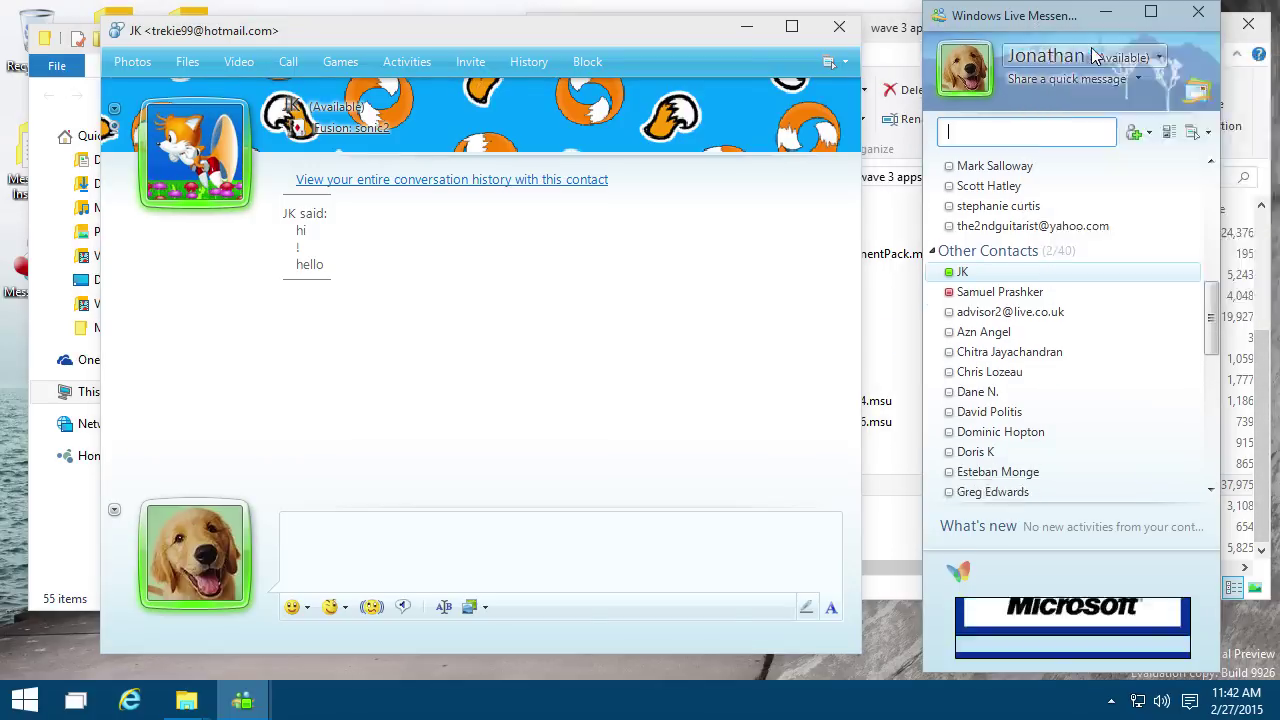
Step: Set the Alien sound for instant messages sent by contact JK
right_click(970, 279)
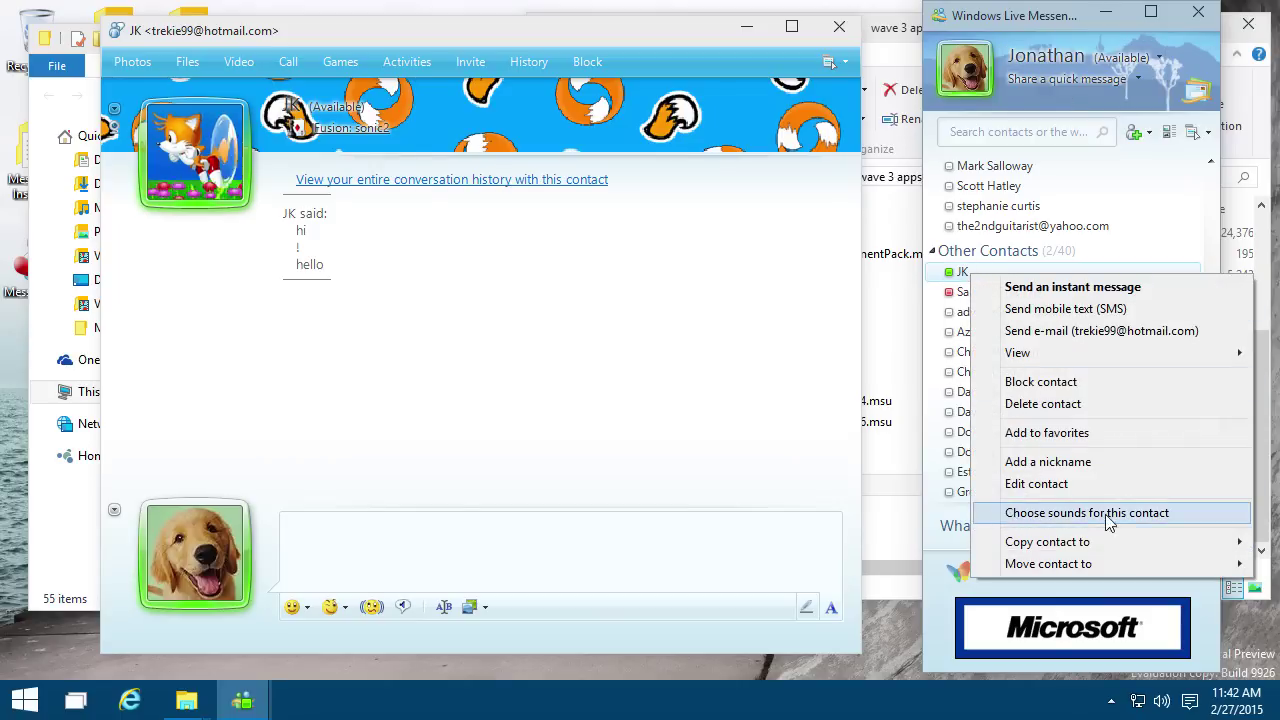
left_click(1155, 517)
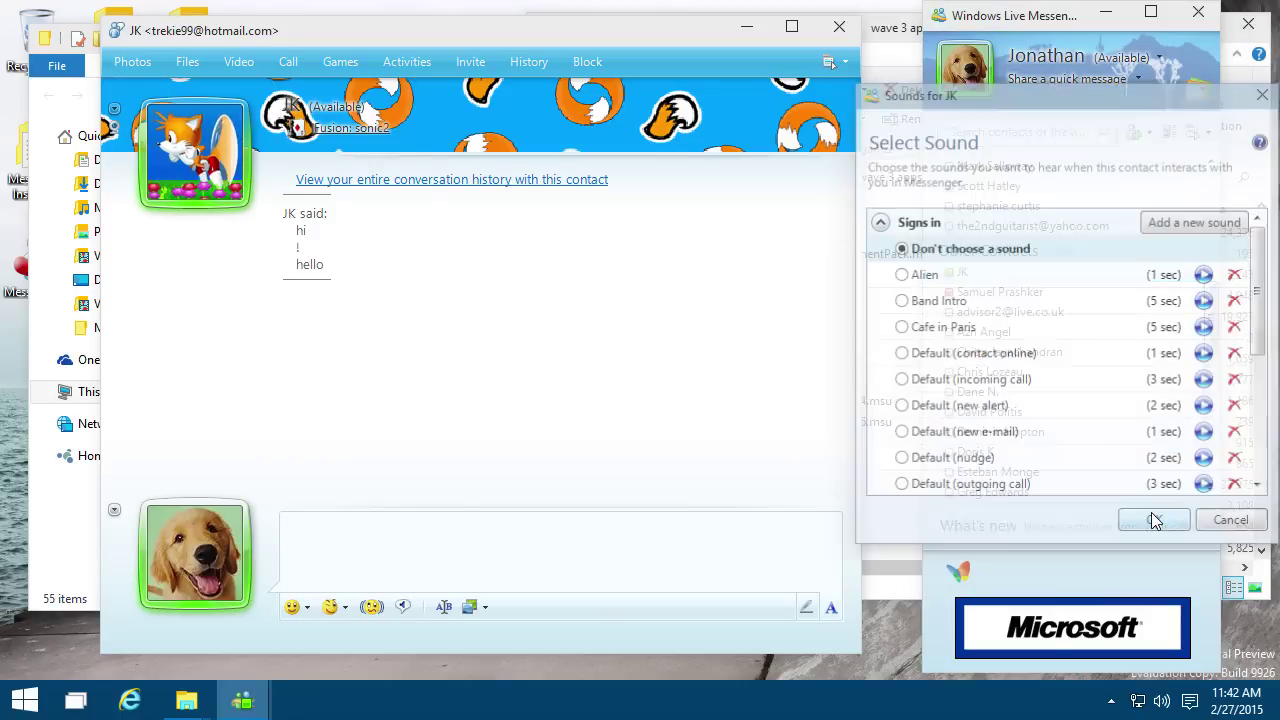
left_click_drag(1025, 103, 851, 122)
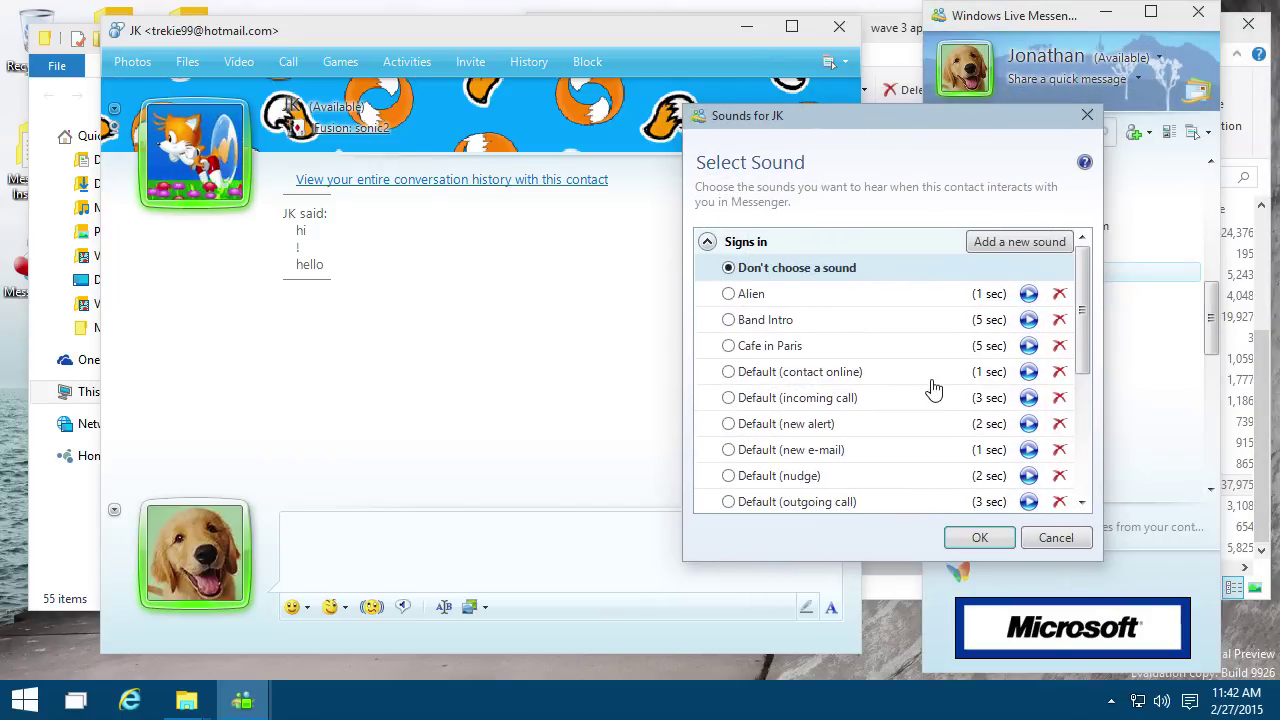
left_click(1084, 404)
left_click_drag(1084, 404, 1084, 480)
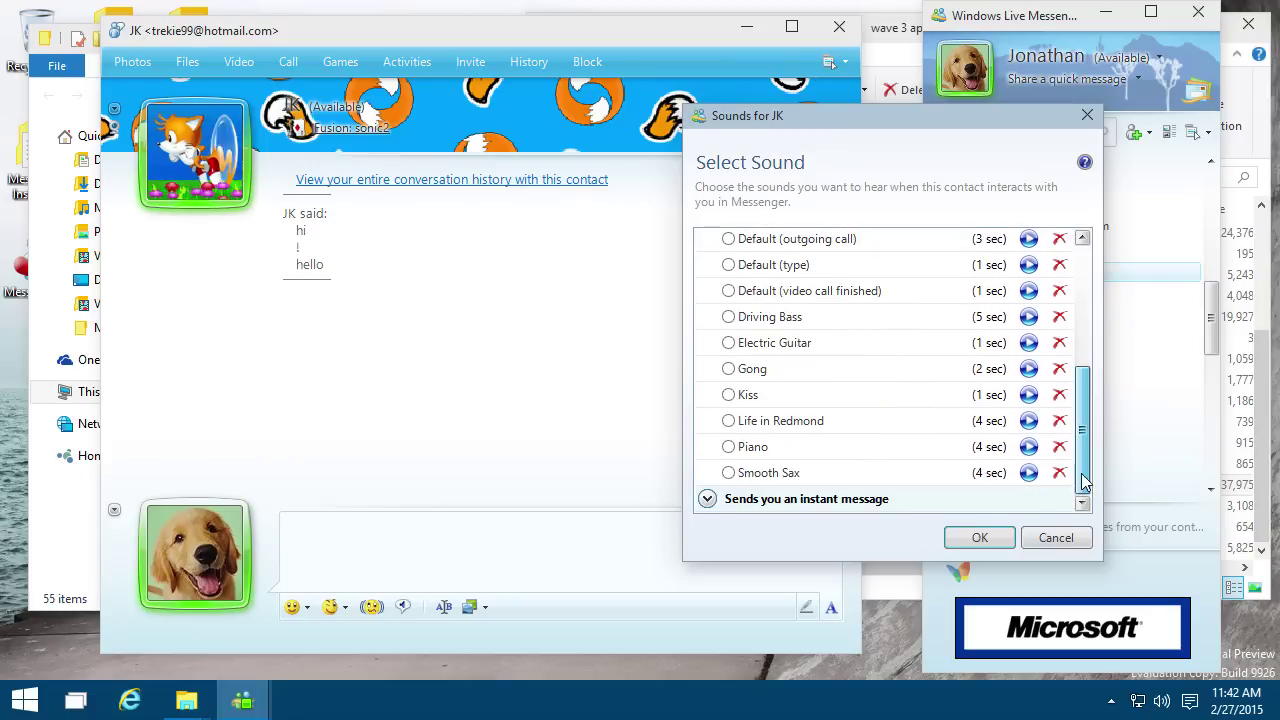
left_click(708, 499)
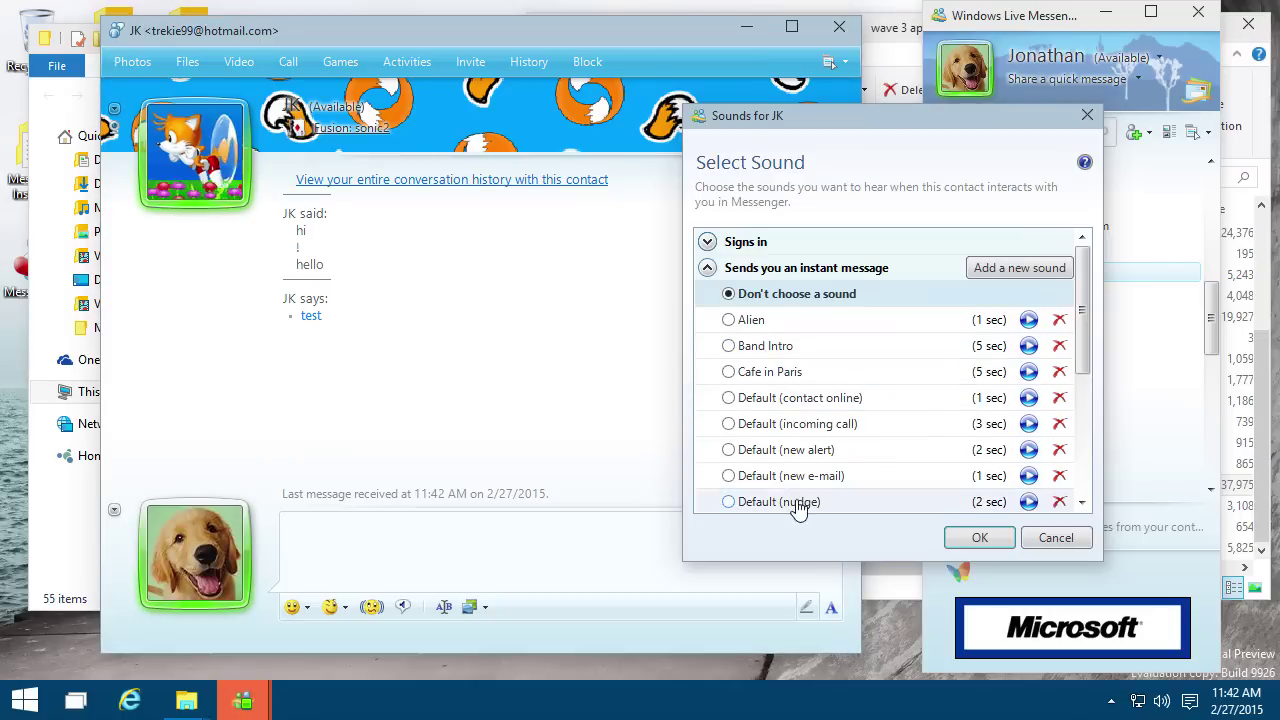
left_click(748, 322)
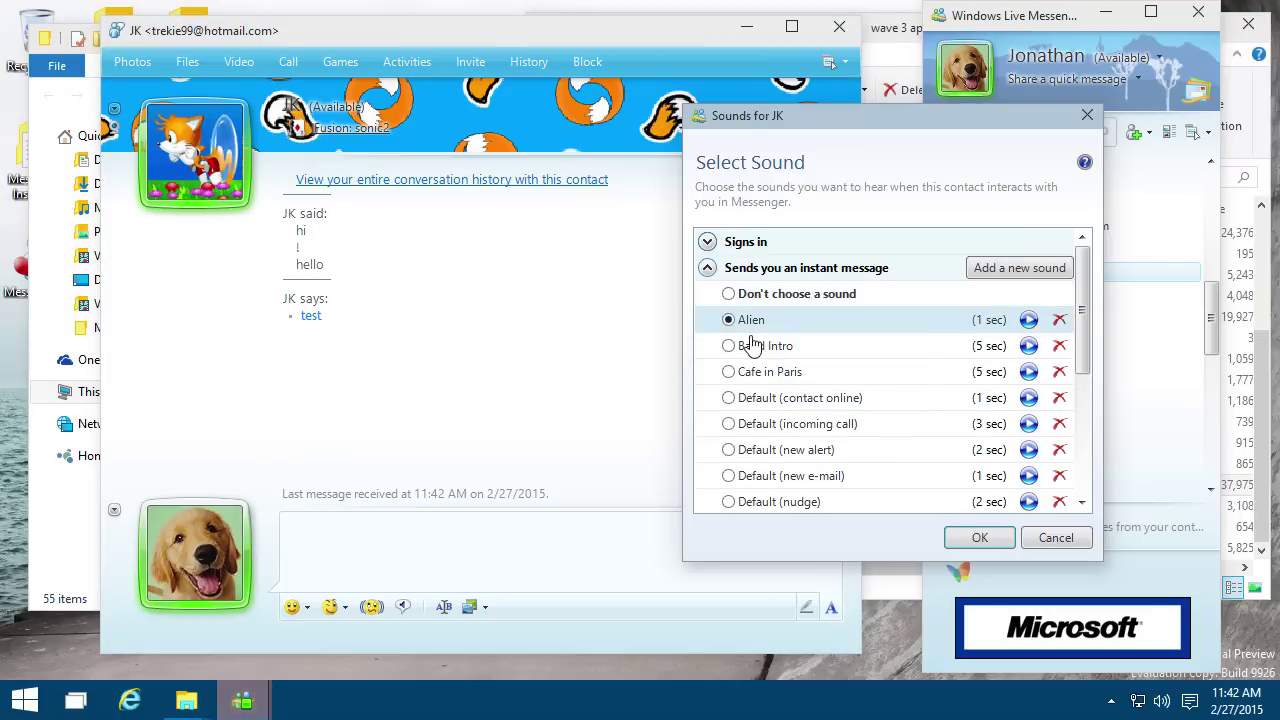
left_click(970, 539)
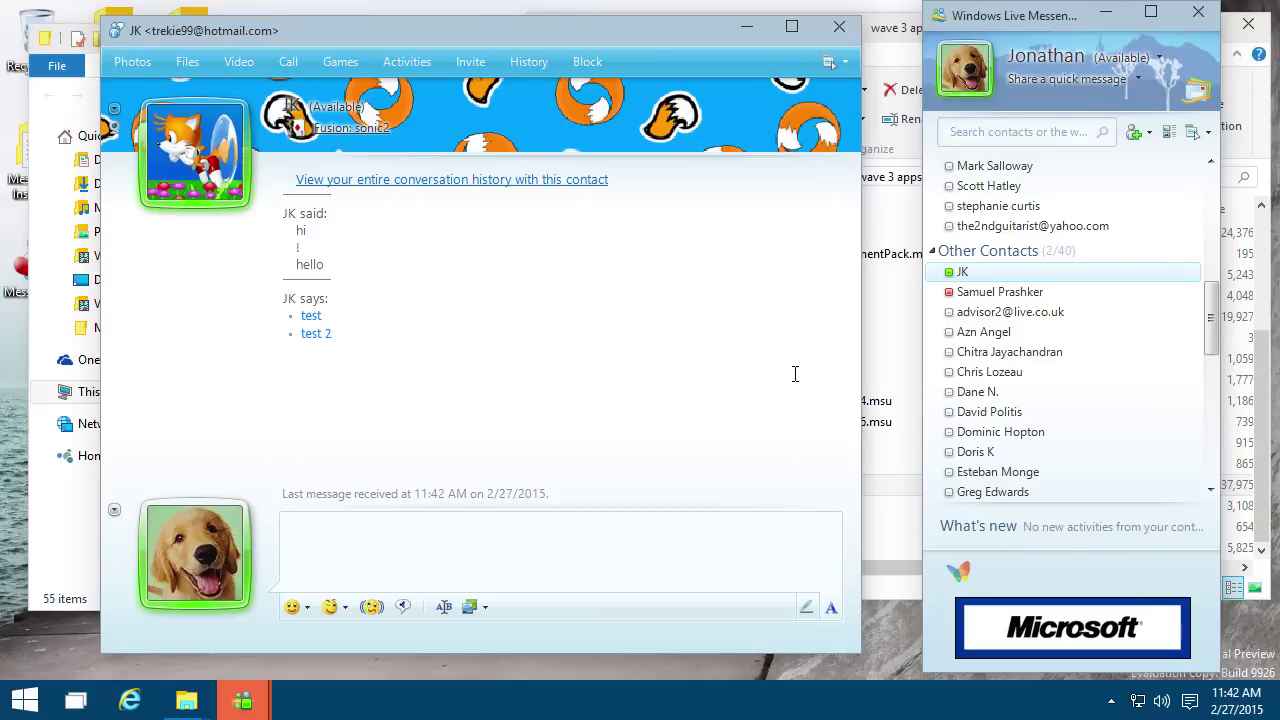
Step: Look over JK's contact options and Messenger's taskbar task list without changing anything
right_click(1013, 280)
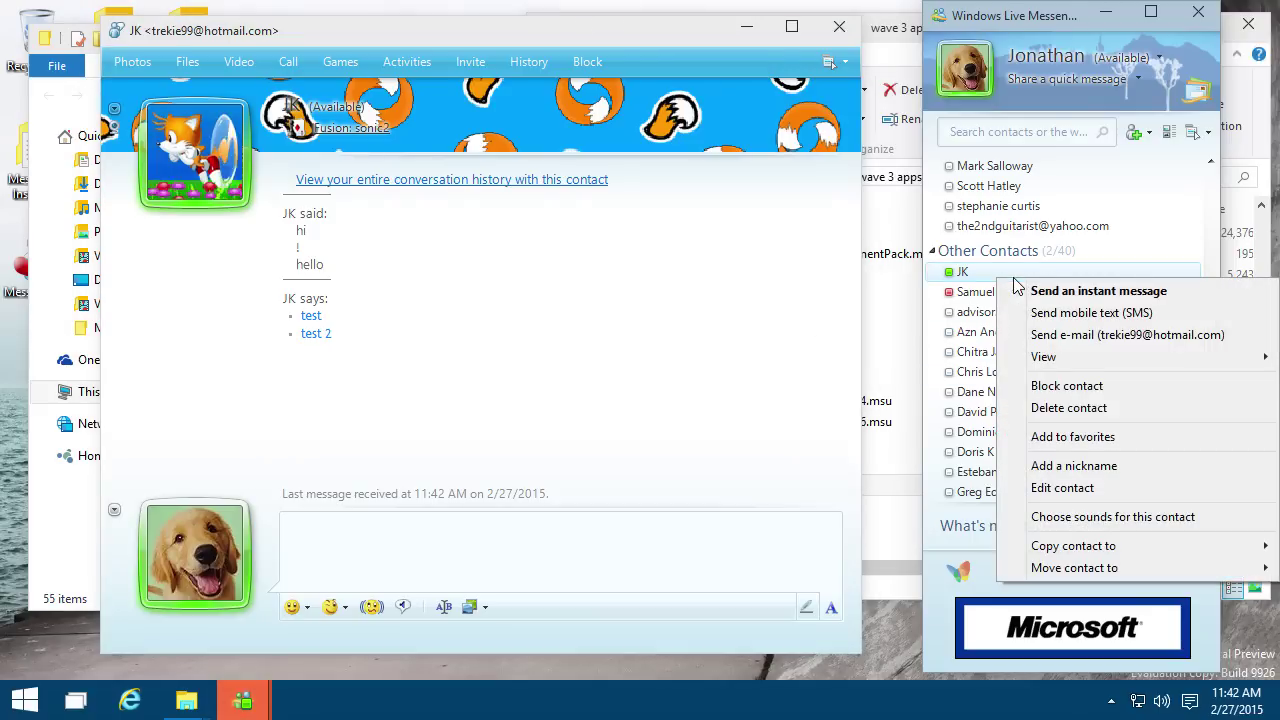
mouse_move(1050, 368)
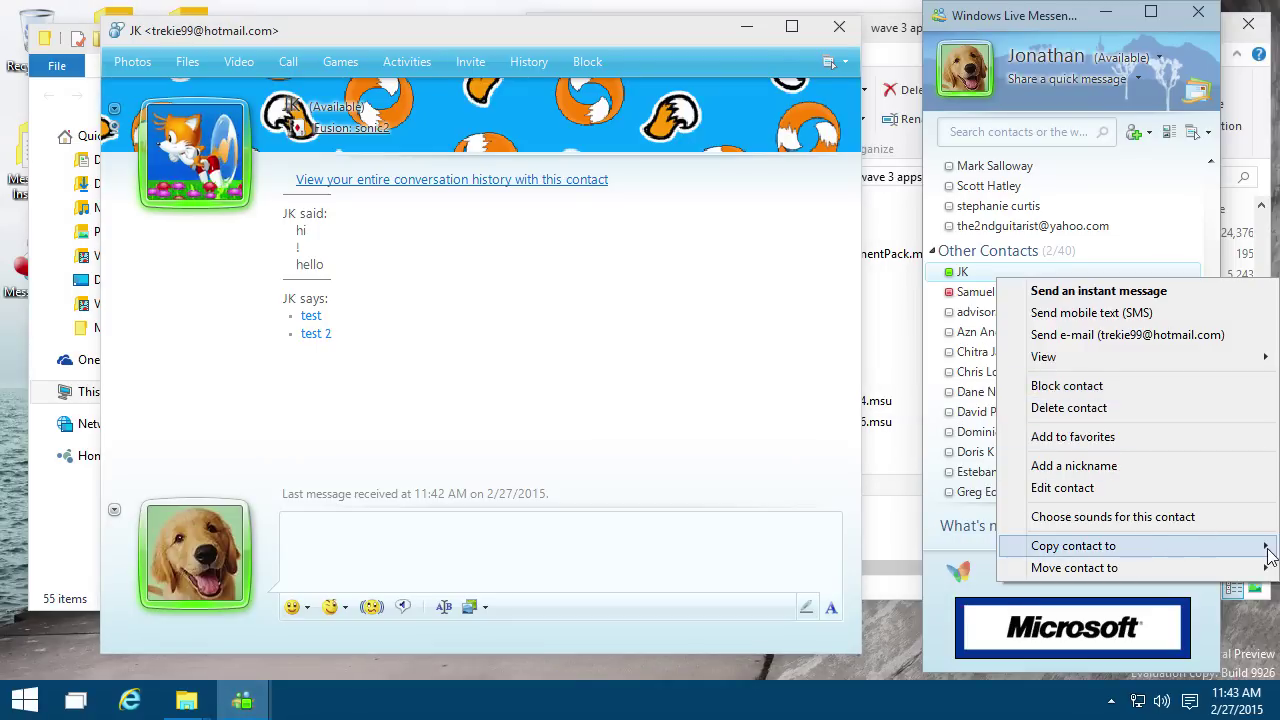
left_click(1213, 106)
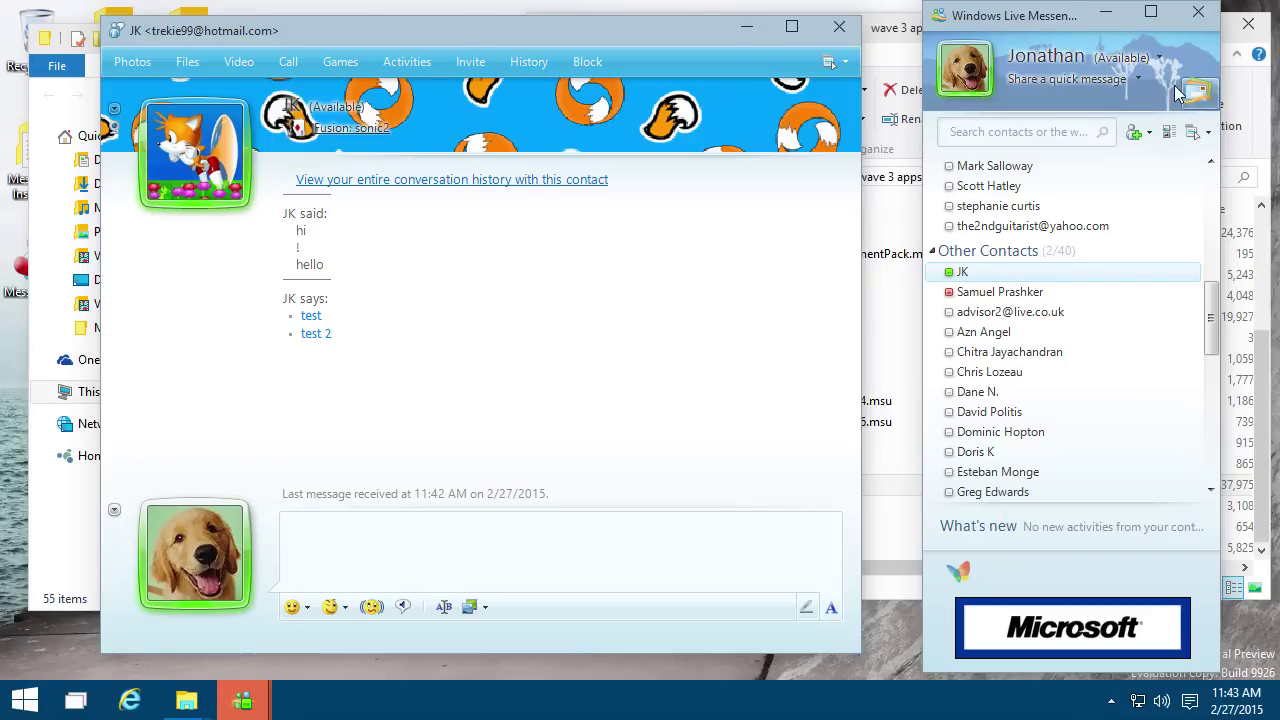
left_click(258, 700)
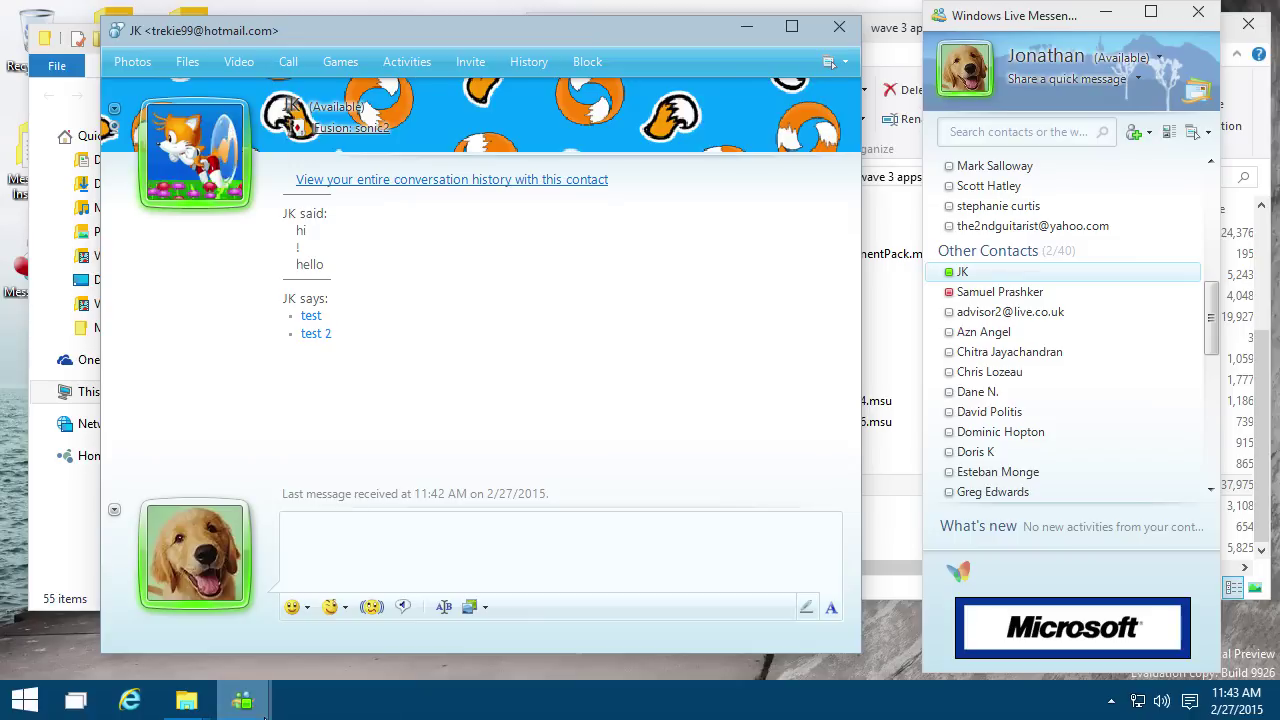
right_click(263, 706)
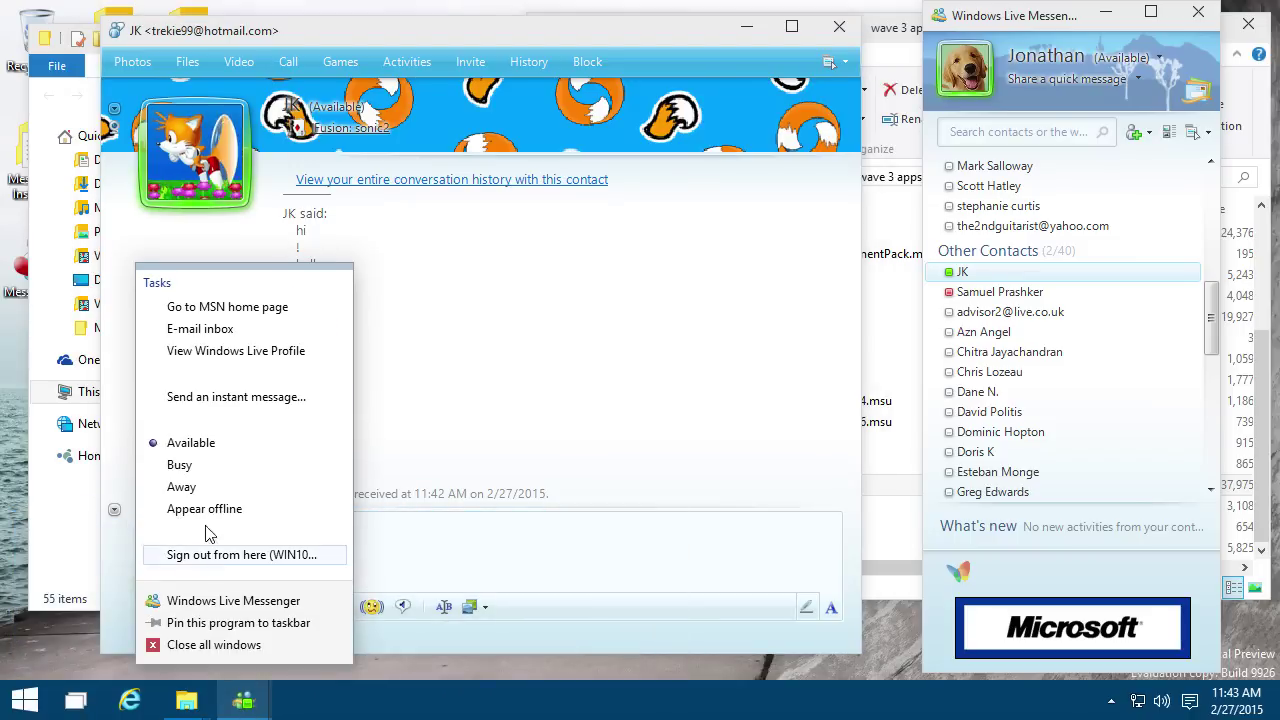
left_click(556, 697)
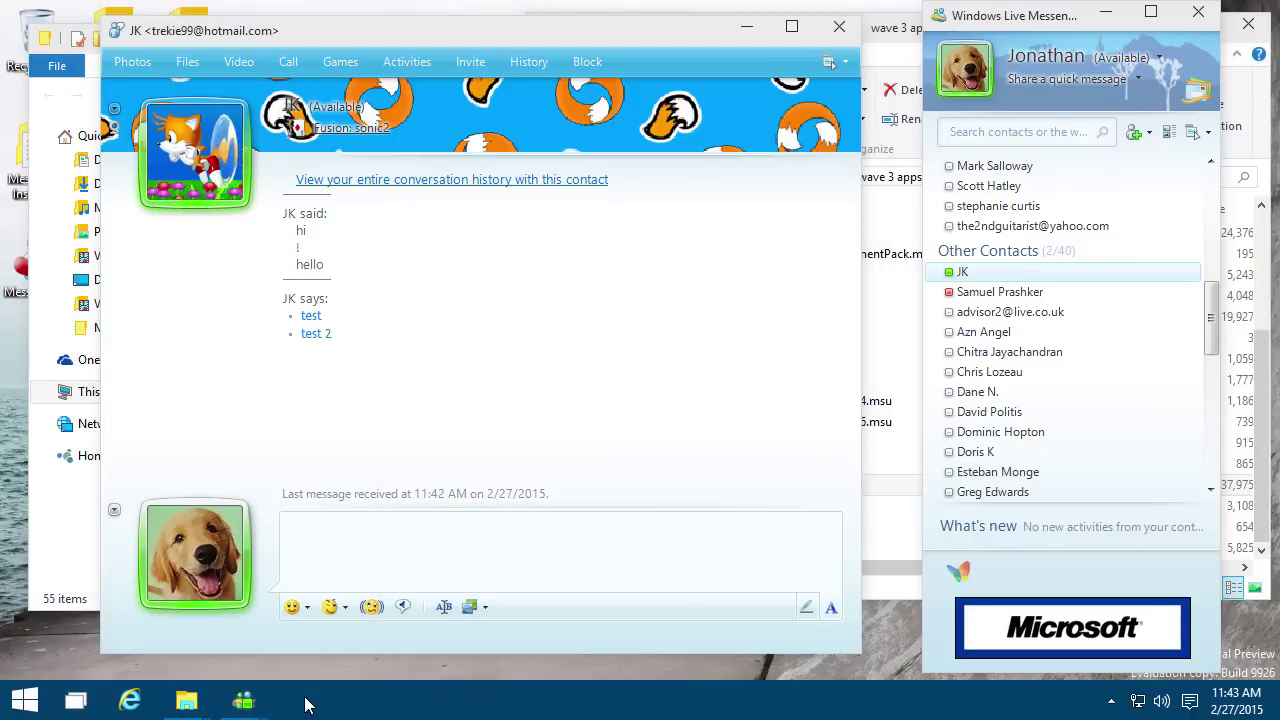
Step: Close the contact list and JK conversation from taskbar previews, then reopen the contact list
mouse_move(240, 706)
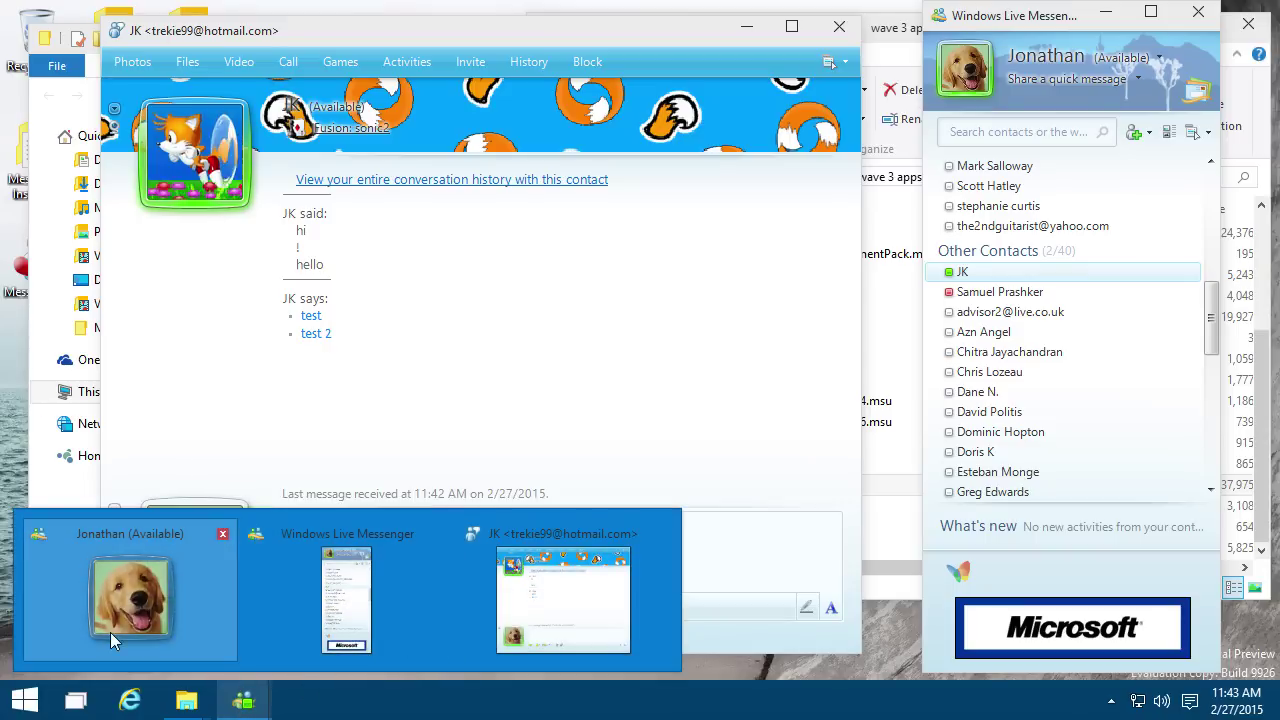
middle_click(331, 593)
middle_click(389, 614)
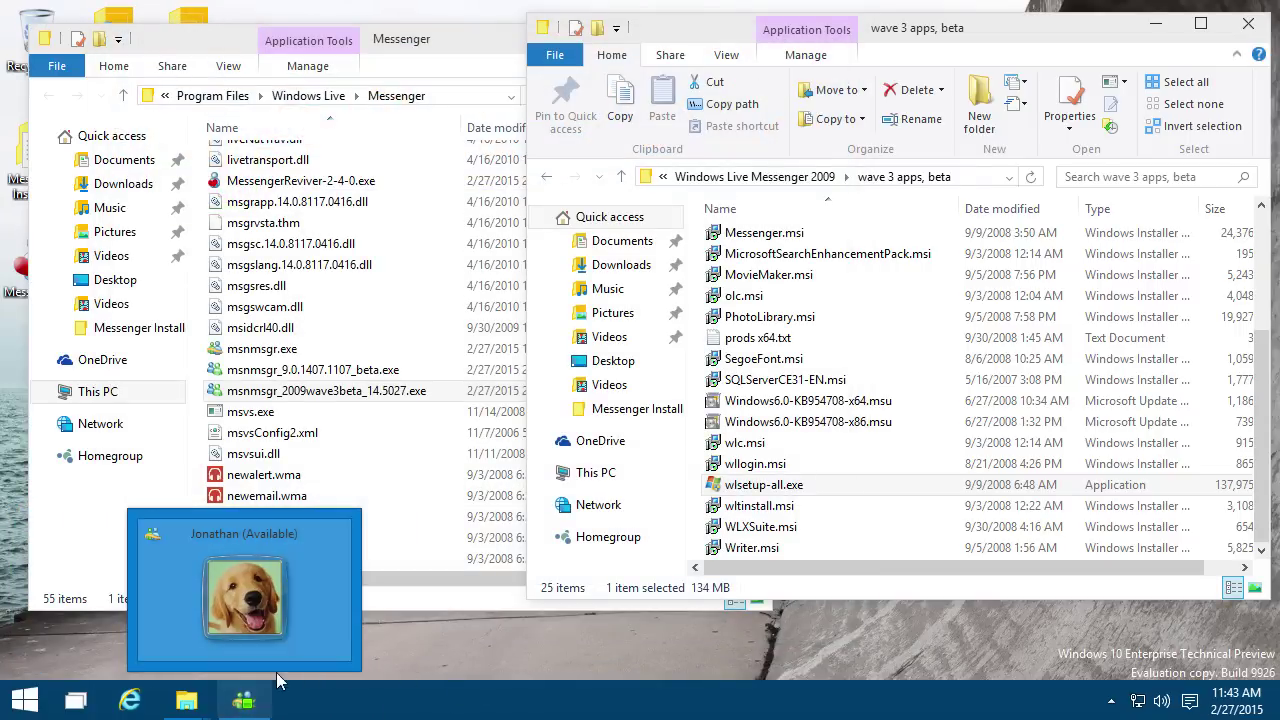
left_click(247, 613)
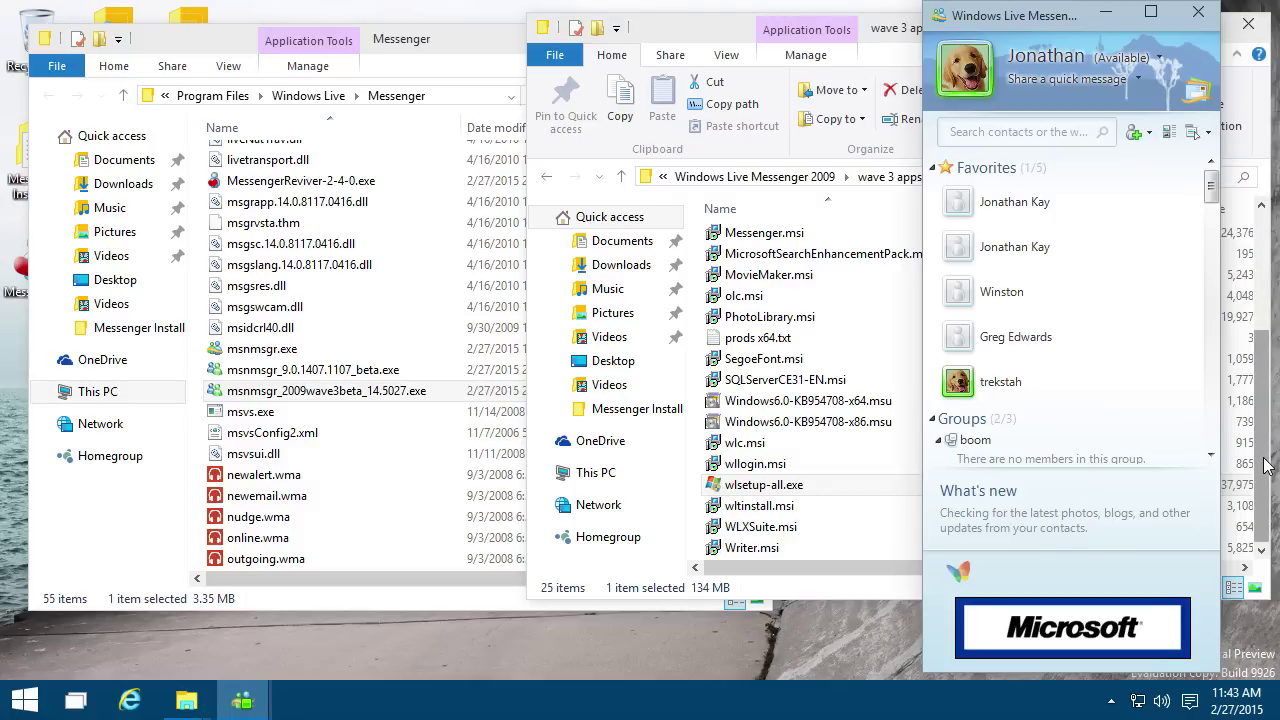
Step: Apply the clock background to the JK conversation window
scroll(1077, 371, "down", 10)
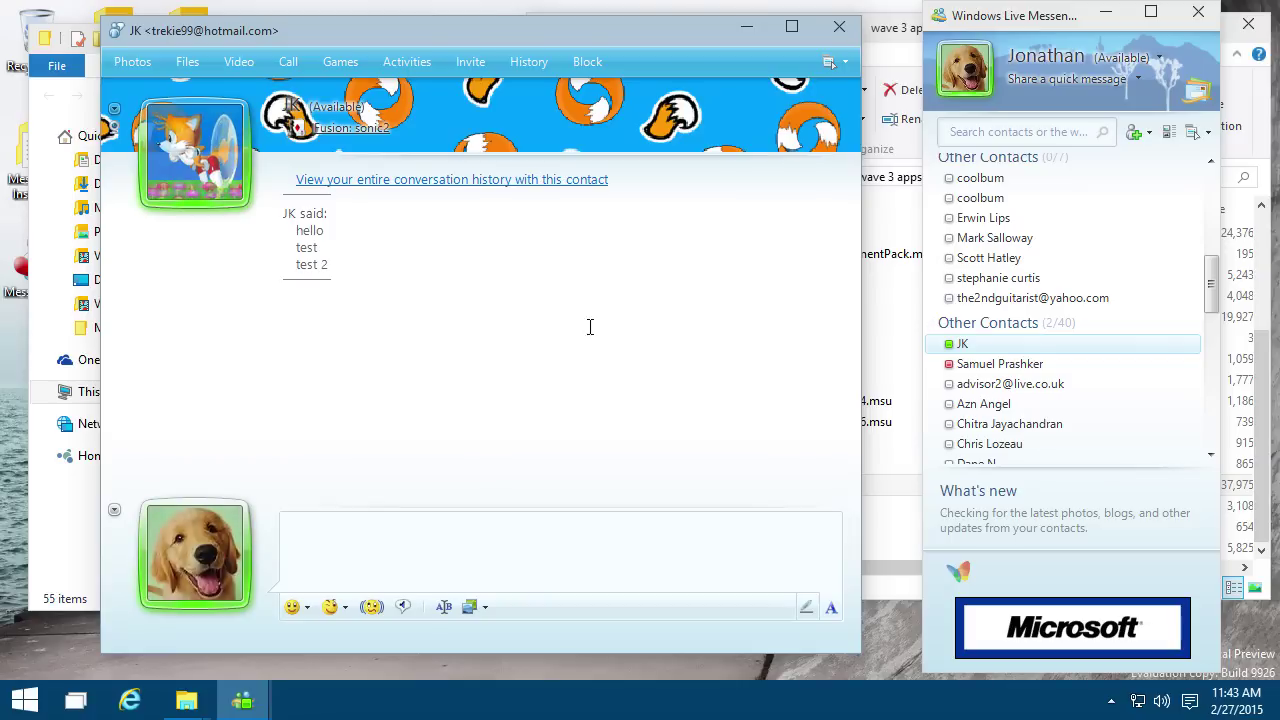
left_click(470, 607)
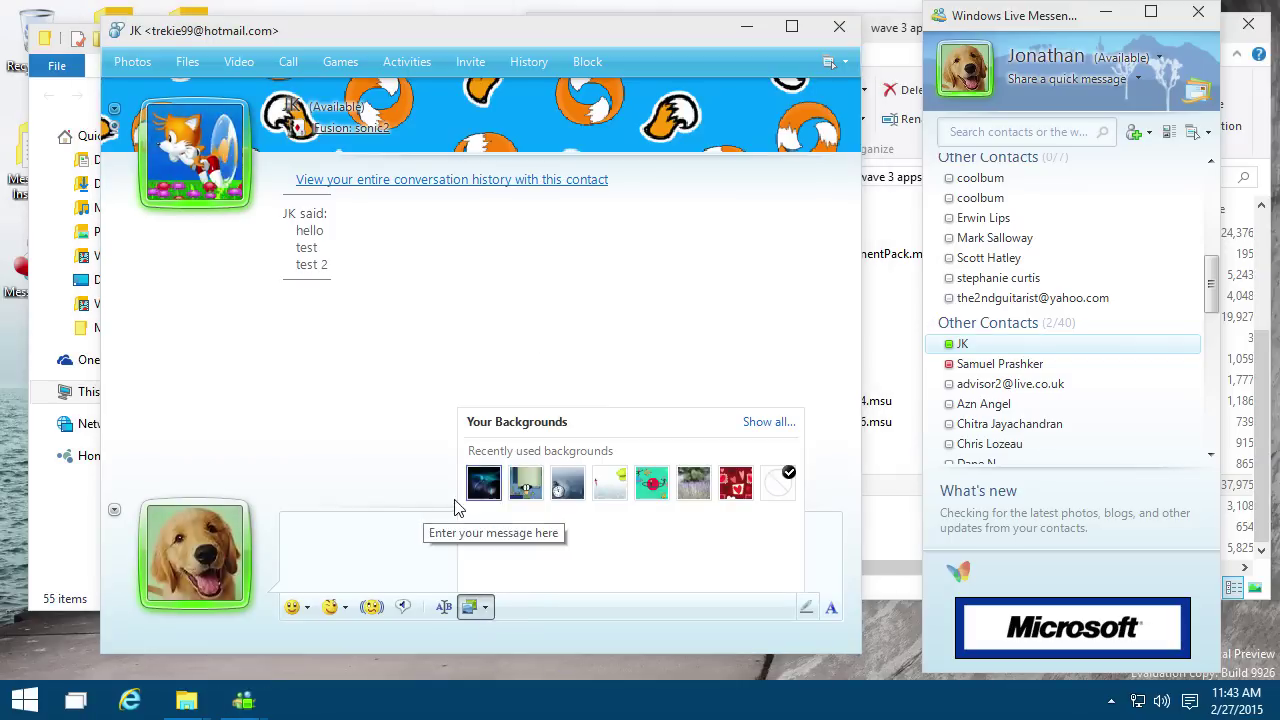
left_click(556, 484)
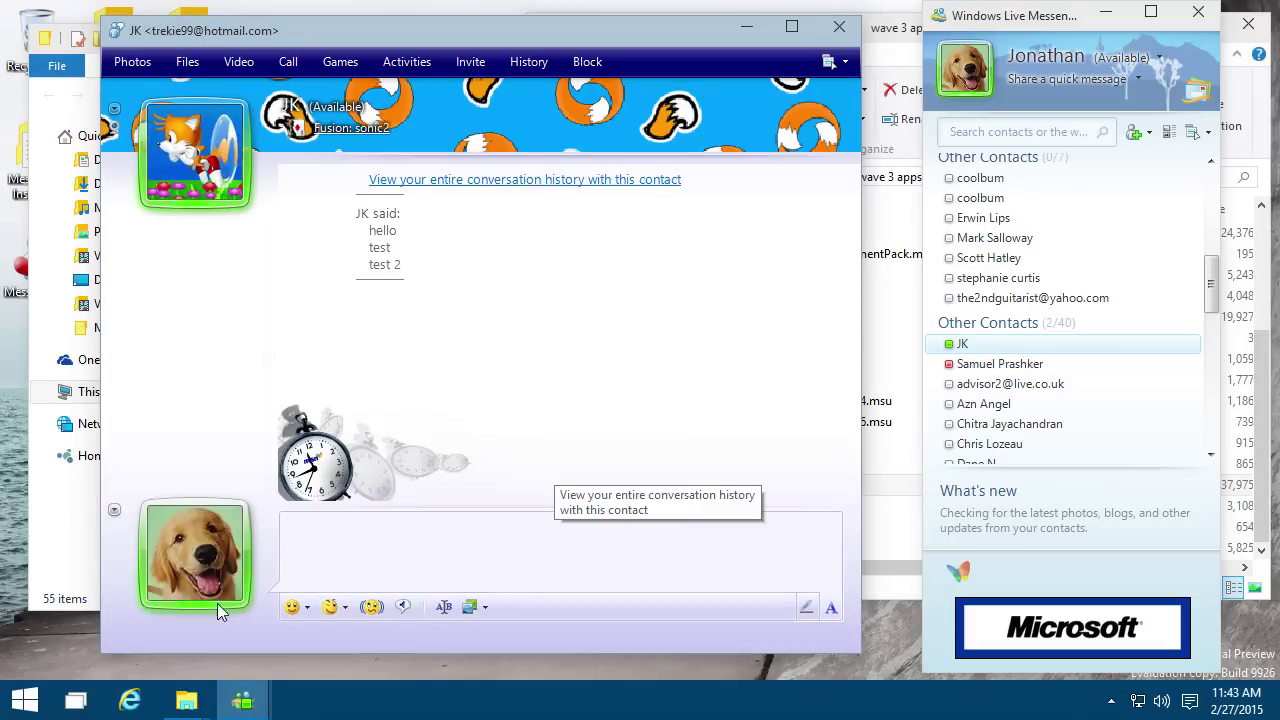
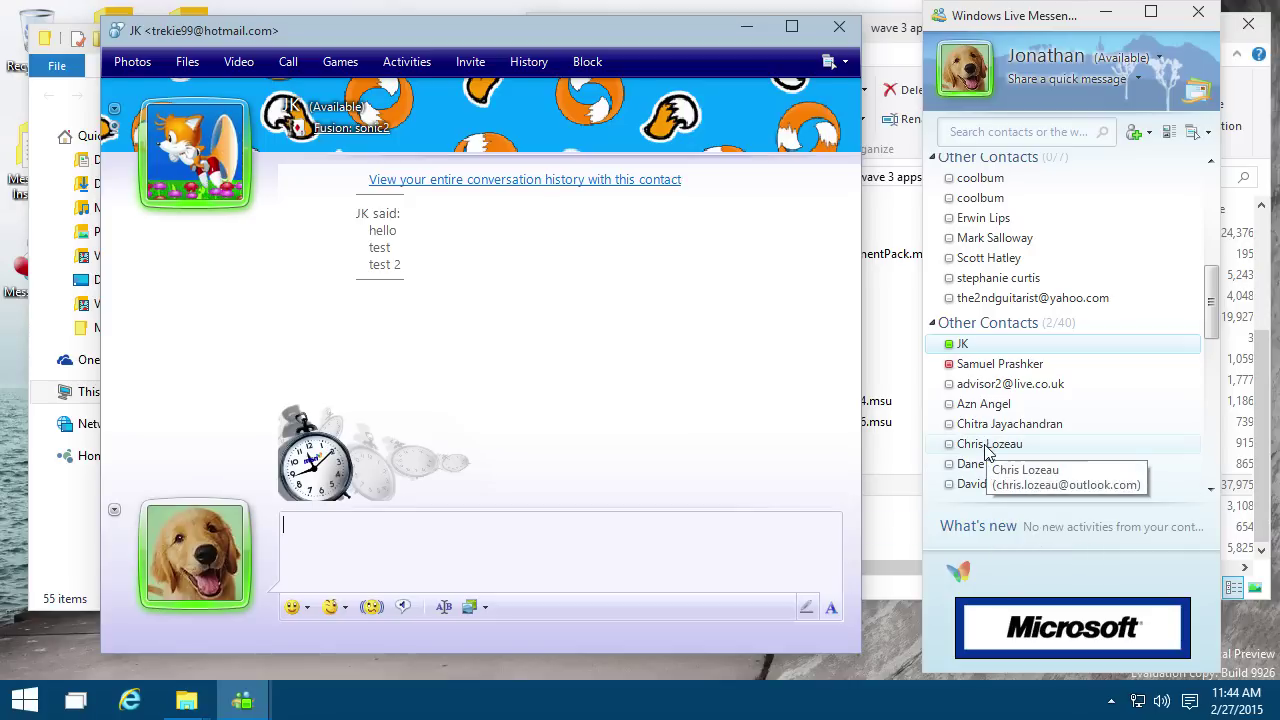
Step: Close every Windows Live Messenger window with Close all windows in the taskbar jump list
scroll(993, 443, "down", 2)
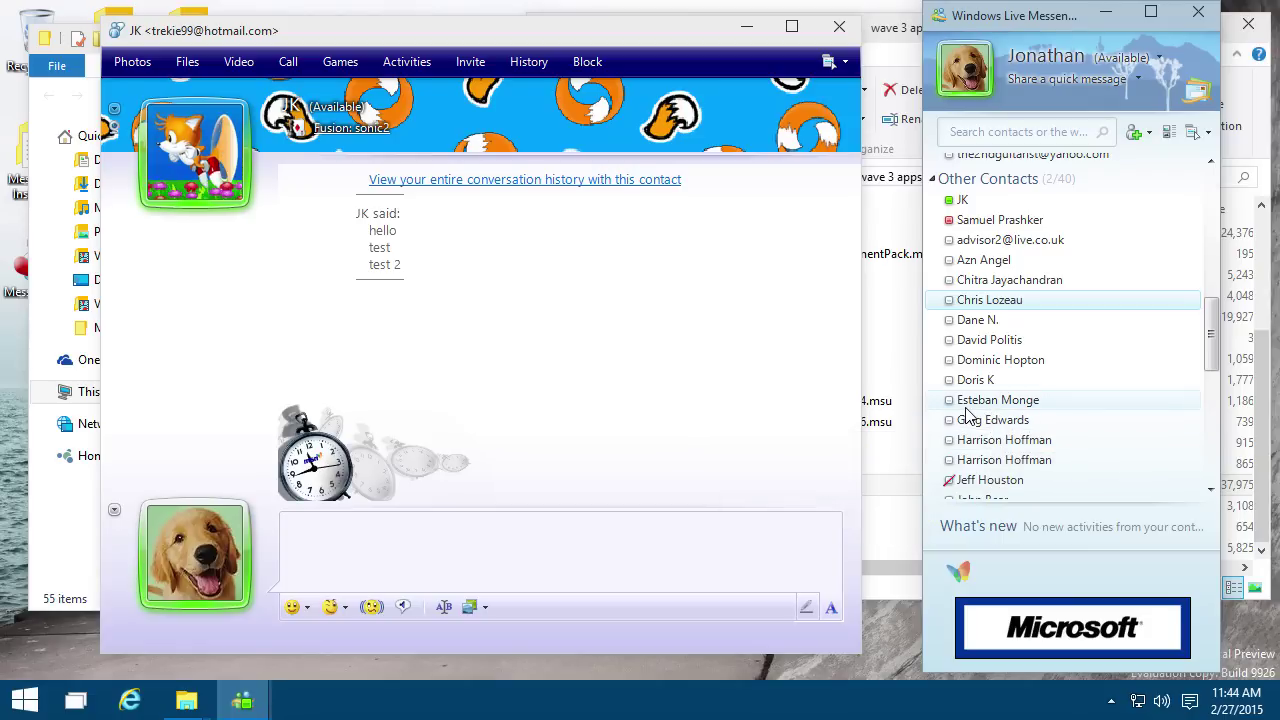
scroll(967, 414, "up", 2)
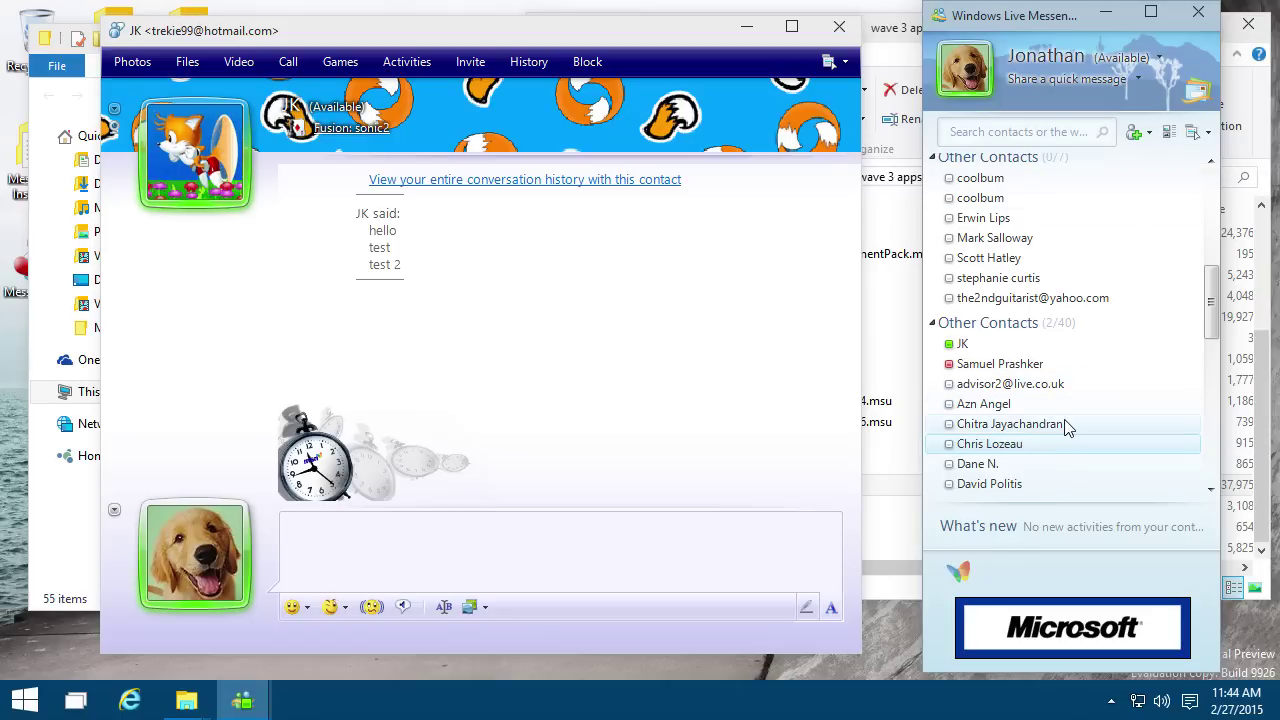
scroll(1110, 435, "down", 2)
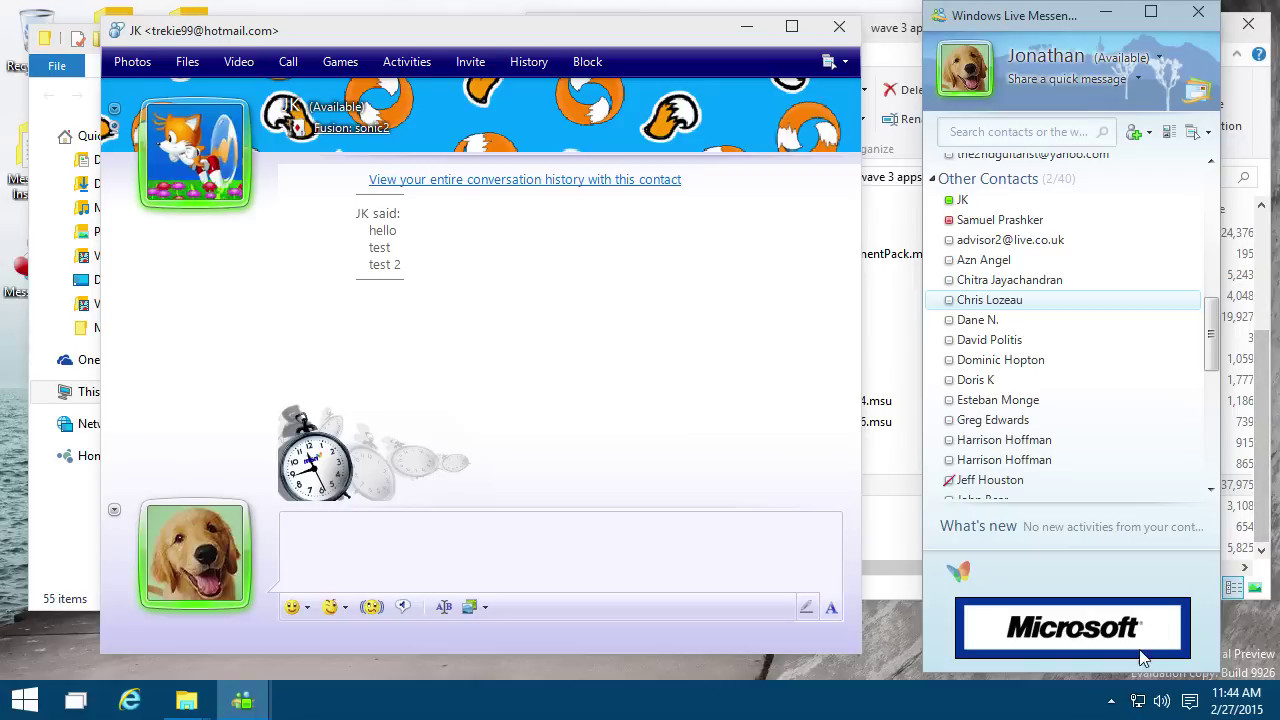
left_click(1111, 700)
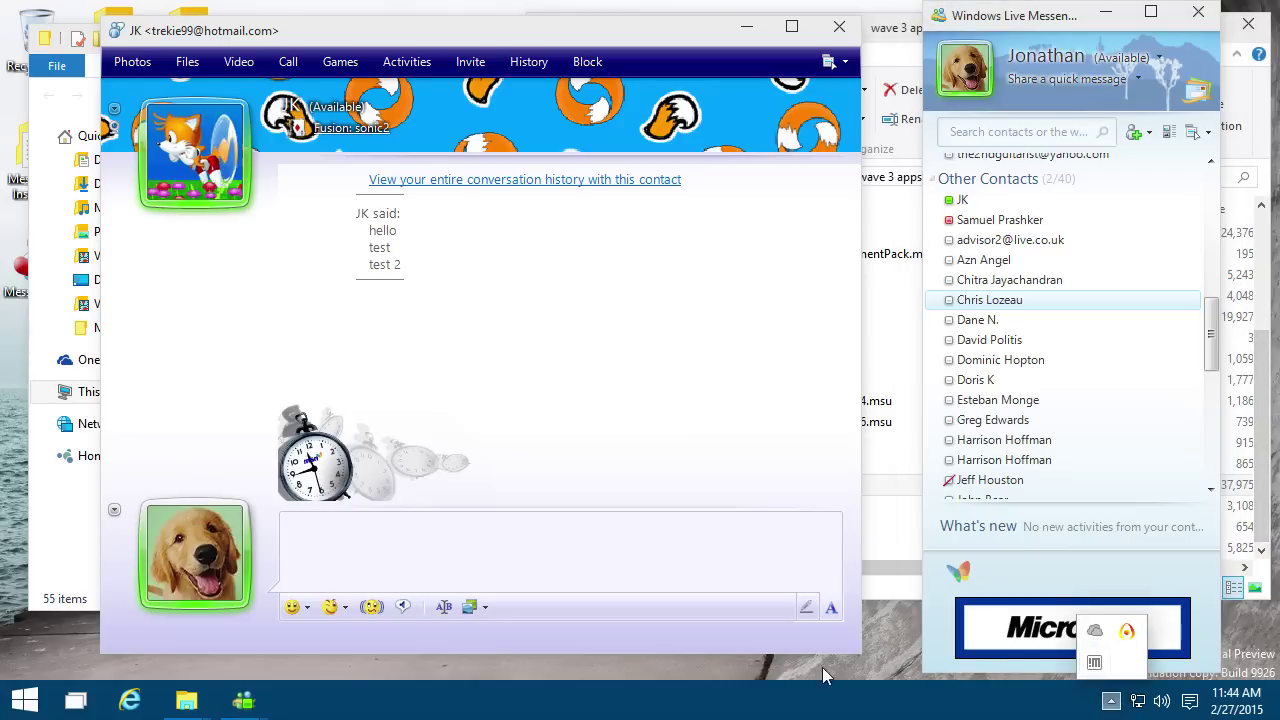
left_click(716, 697)
right_click(243, 700)
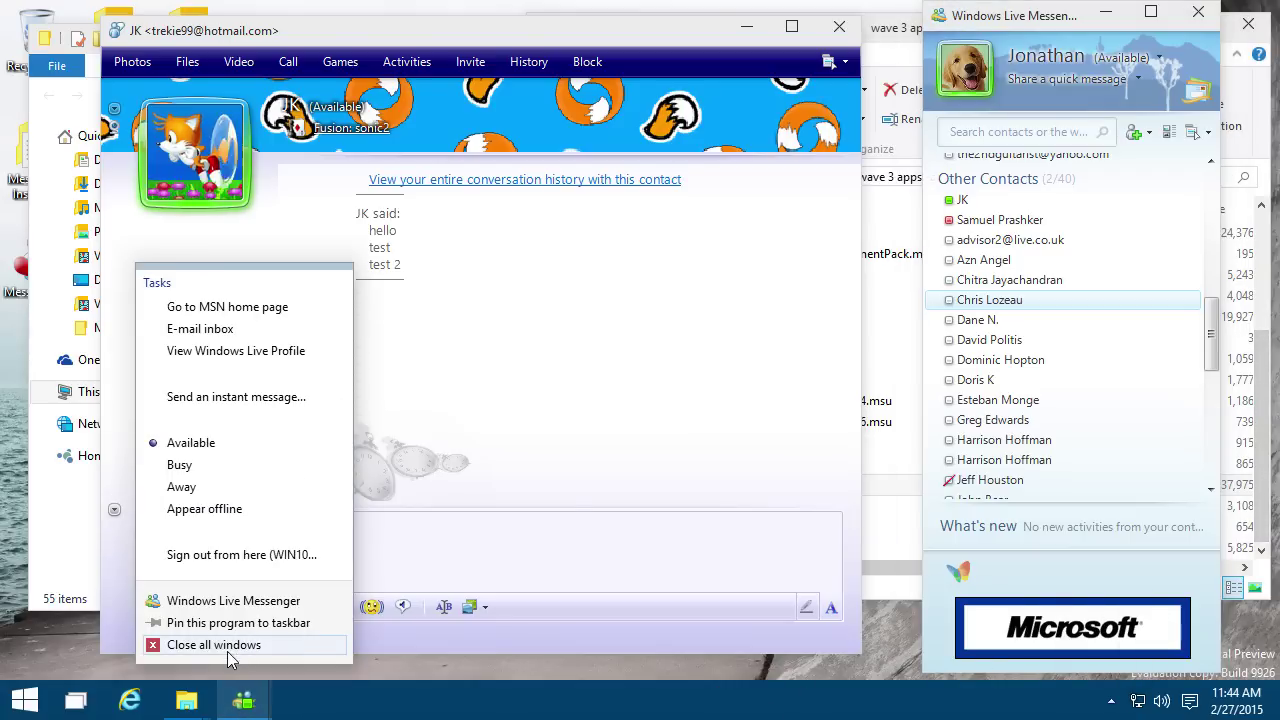
left_click(214, 645)
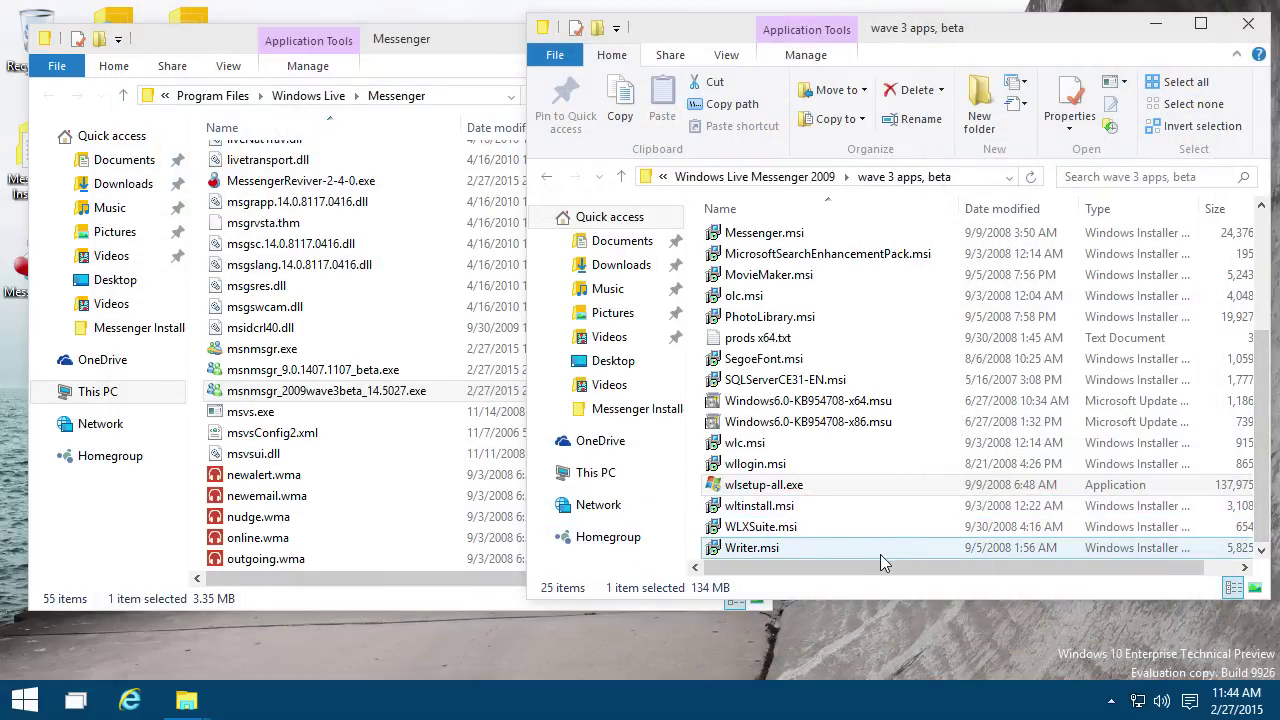
Step: Look inside the Windows Live Messenger 2010 folder, return to Messenger Installers, and bring the program folder window forward
left_click(750, 182)
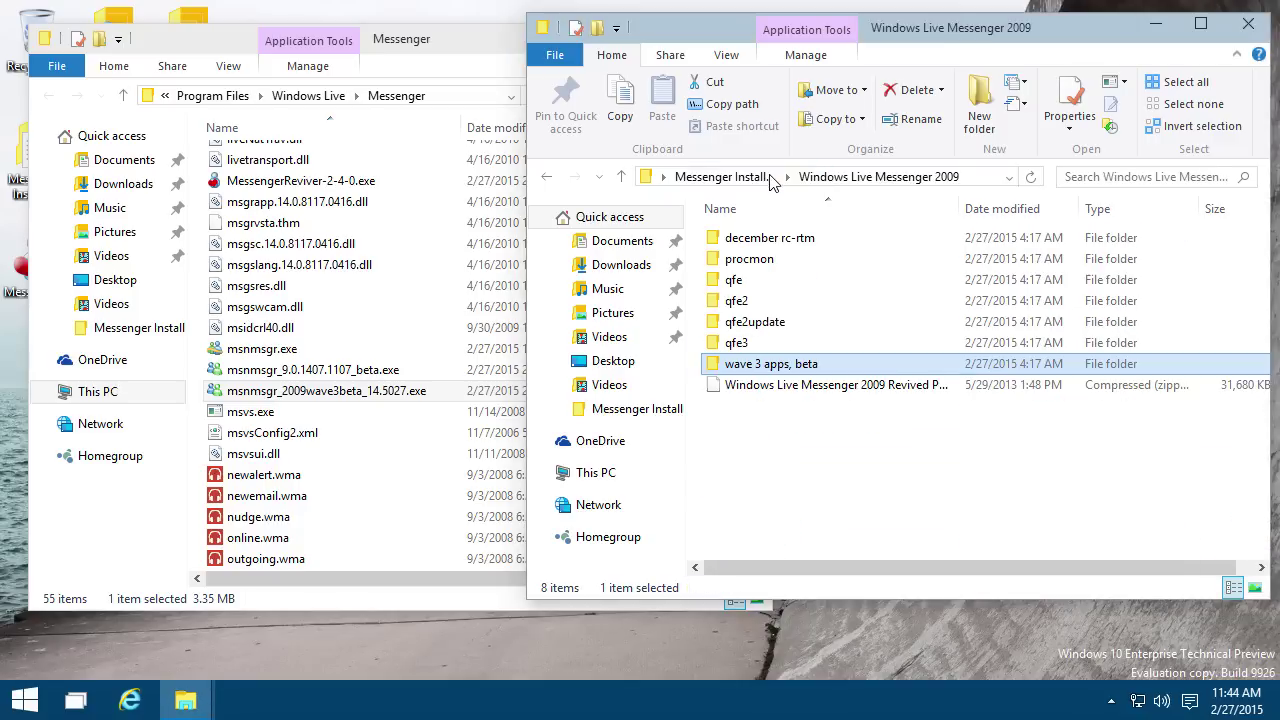
left_click(737, 186)
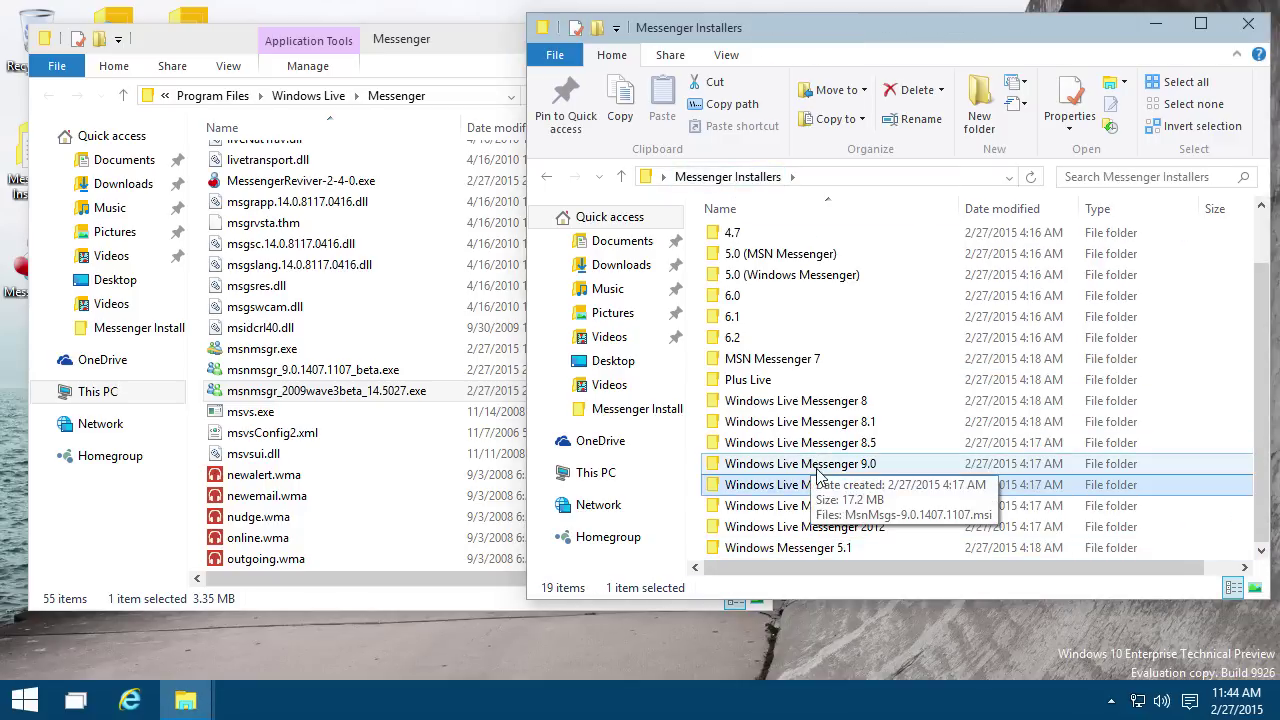
double_click(806, 506)
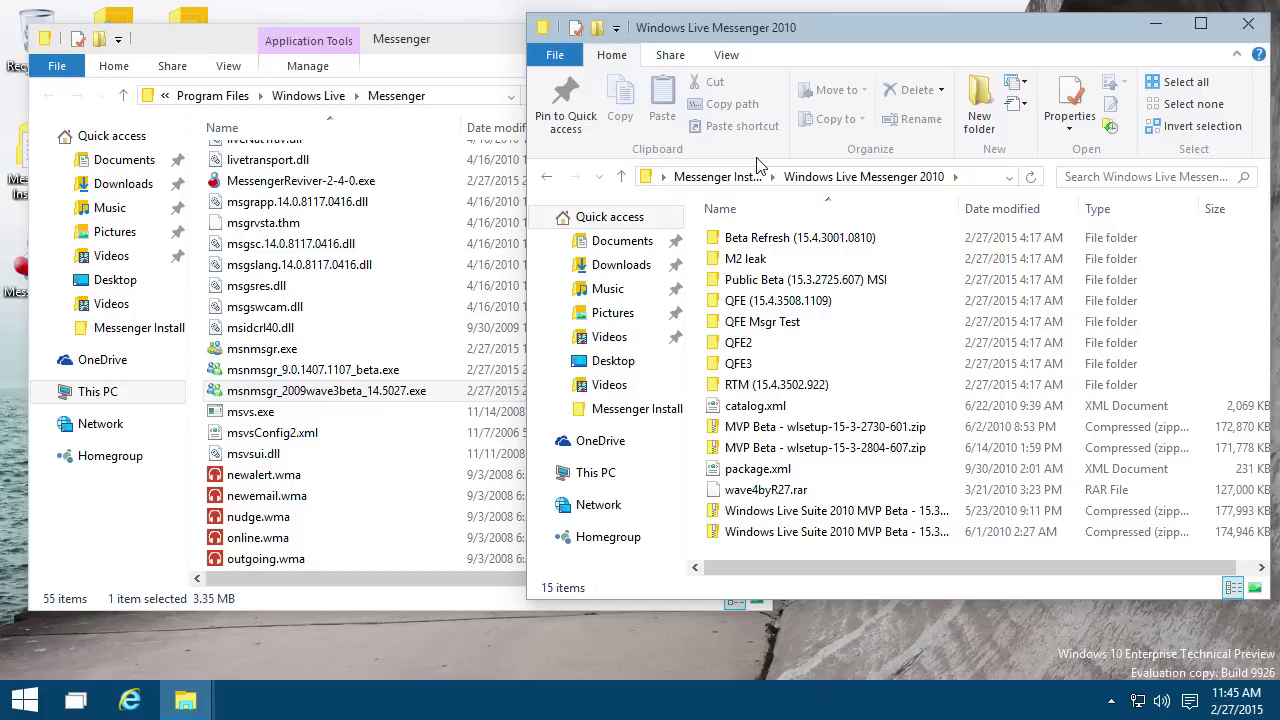
left_click(717, 176)
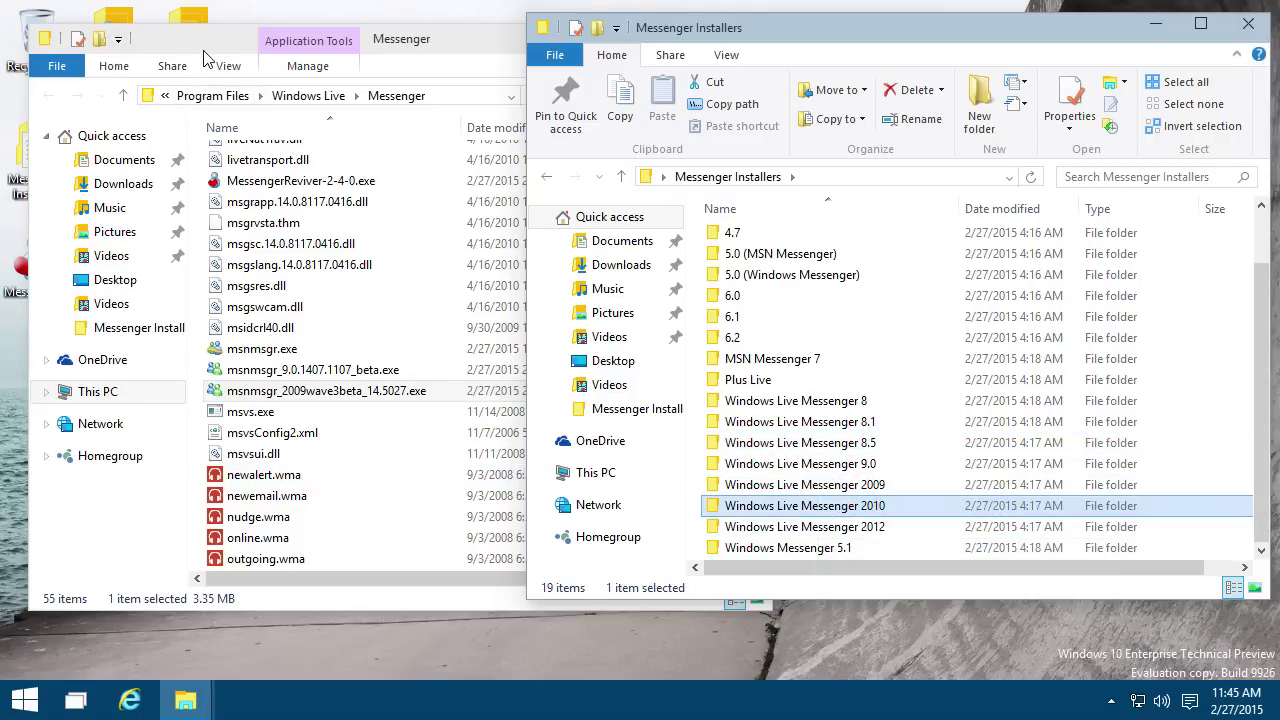
left_click_drag(205, 58, 271, 59)
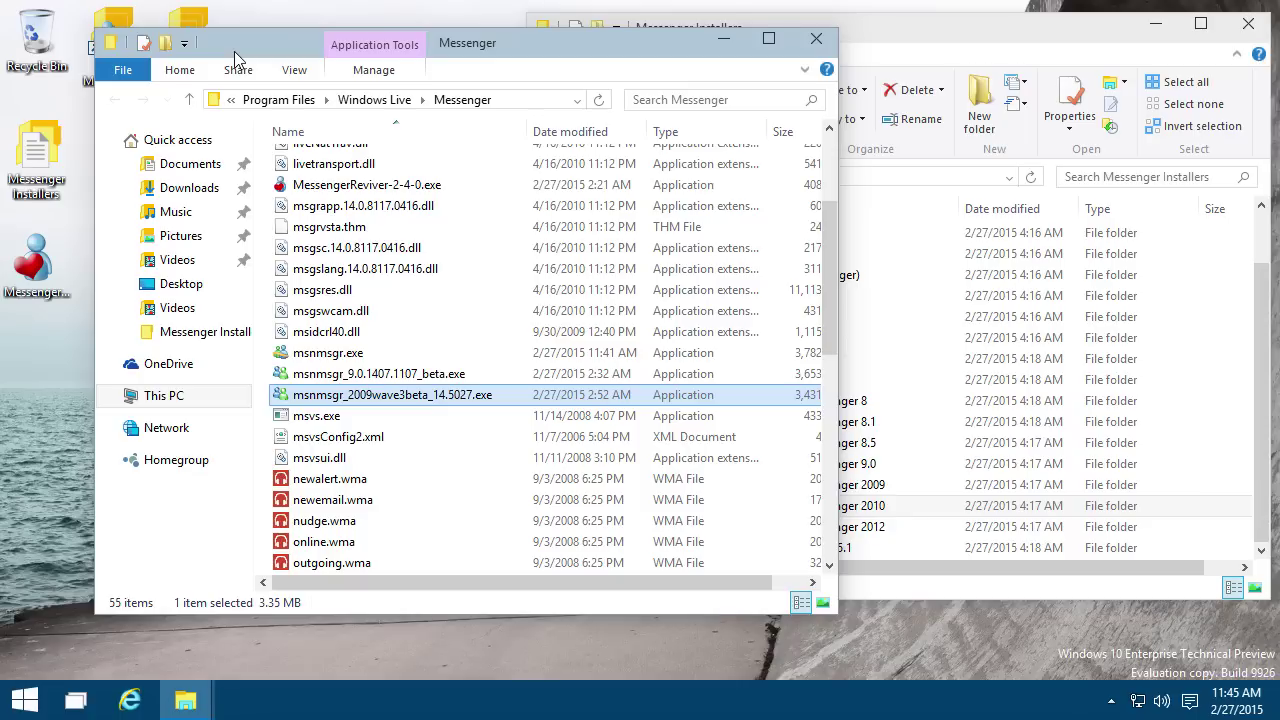
Step: Launch Messenger Reviver 2 and start a new Windows Live Messenger 2012 install with the wizard shown
double_click(36, 272)
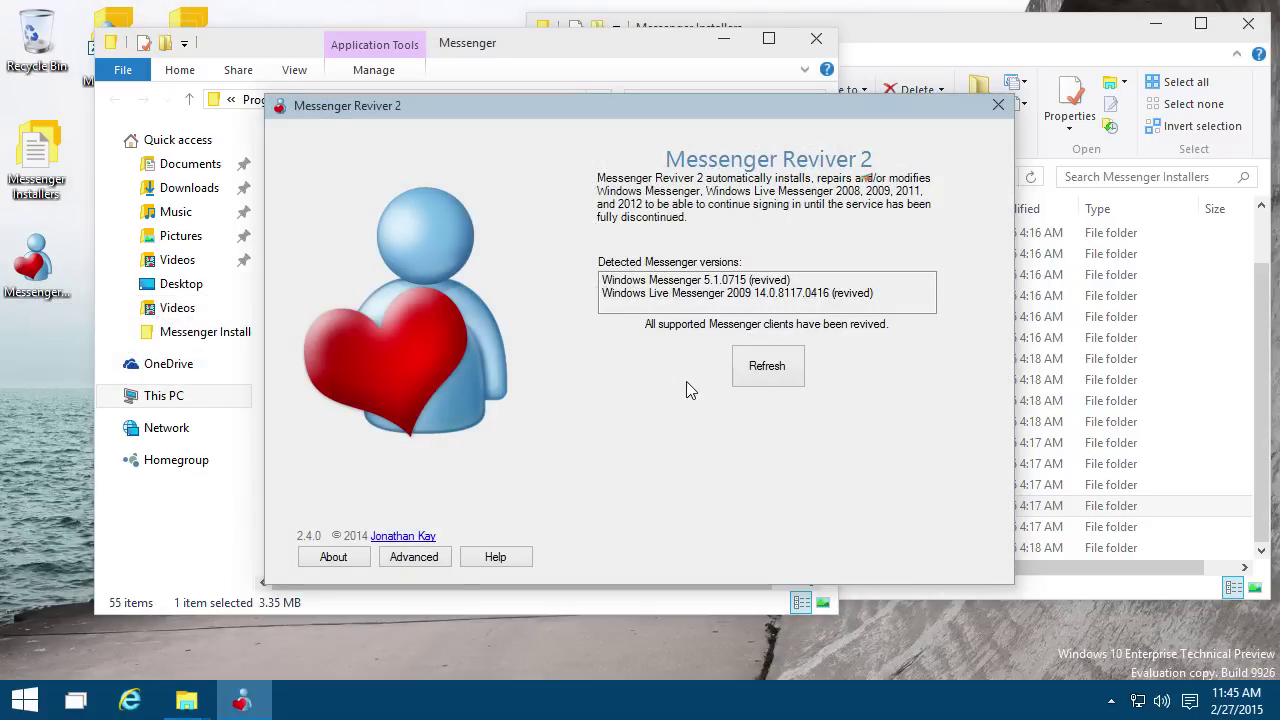
left_click(440, 557)
left_click(437, 606)
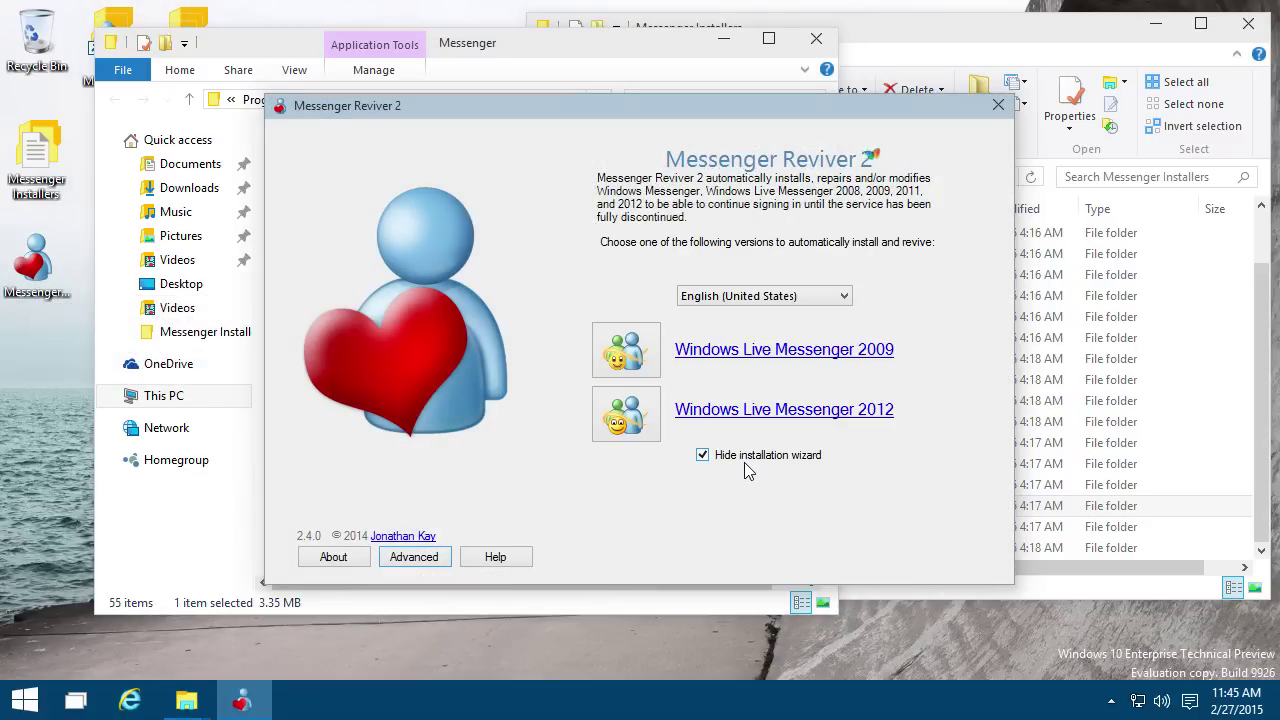
left_click(745, 462)
left_click(677, 410)
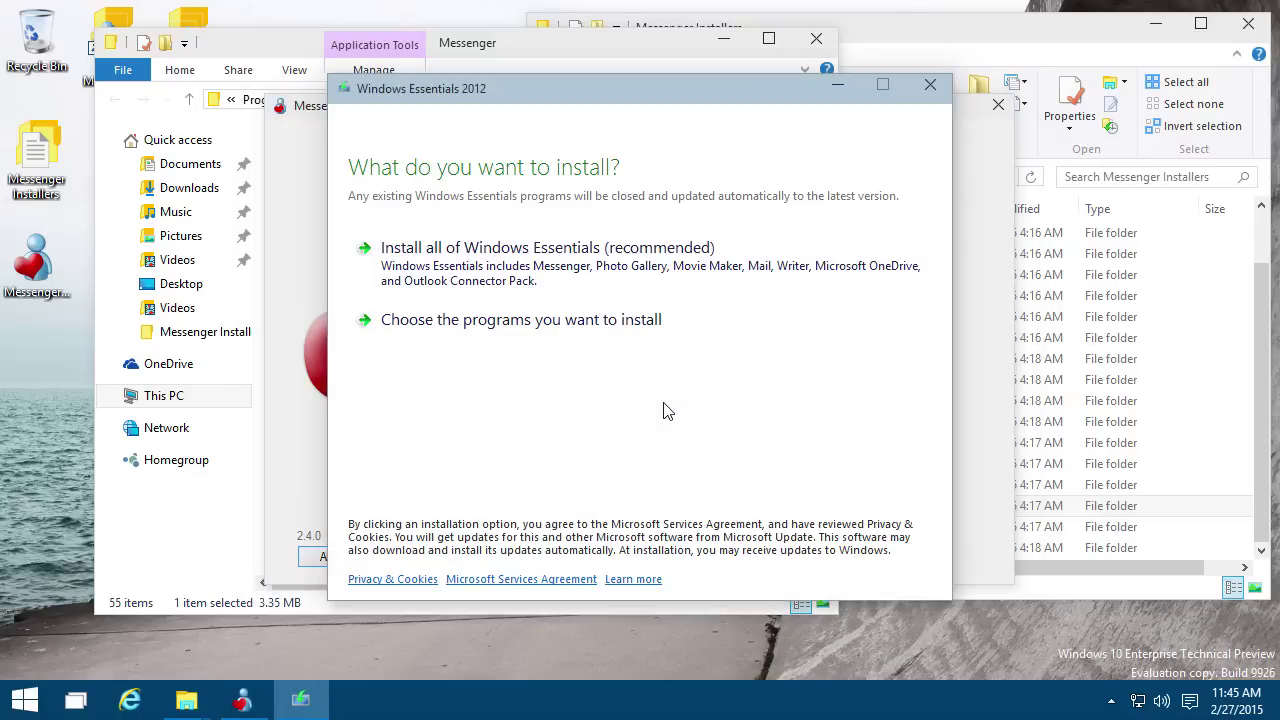
Step: Install only Messenger from Windows Essentials 2012 and dismiss the completion notice
left_click(631, 329)
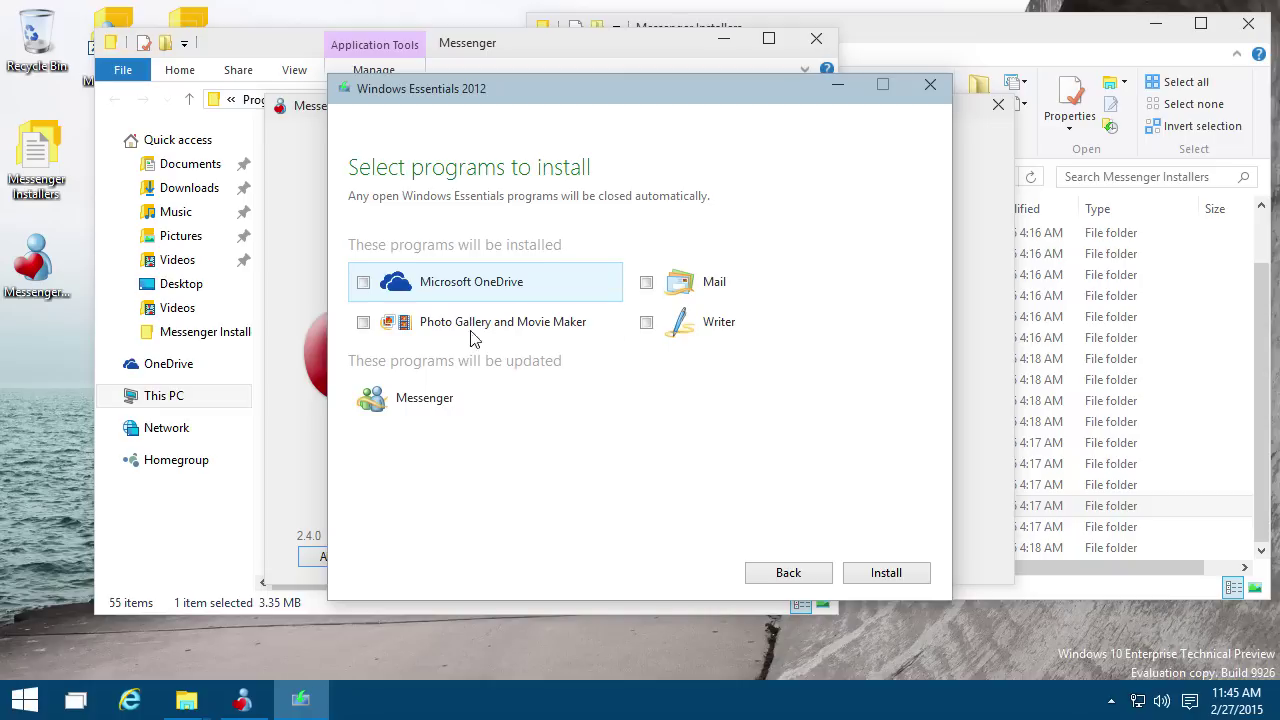
left_click(884, 574)
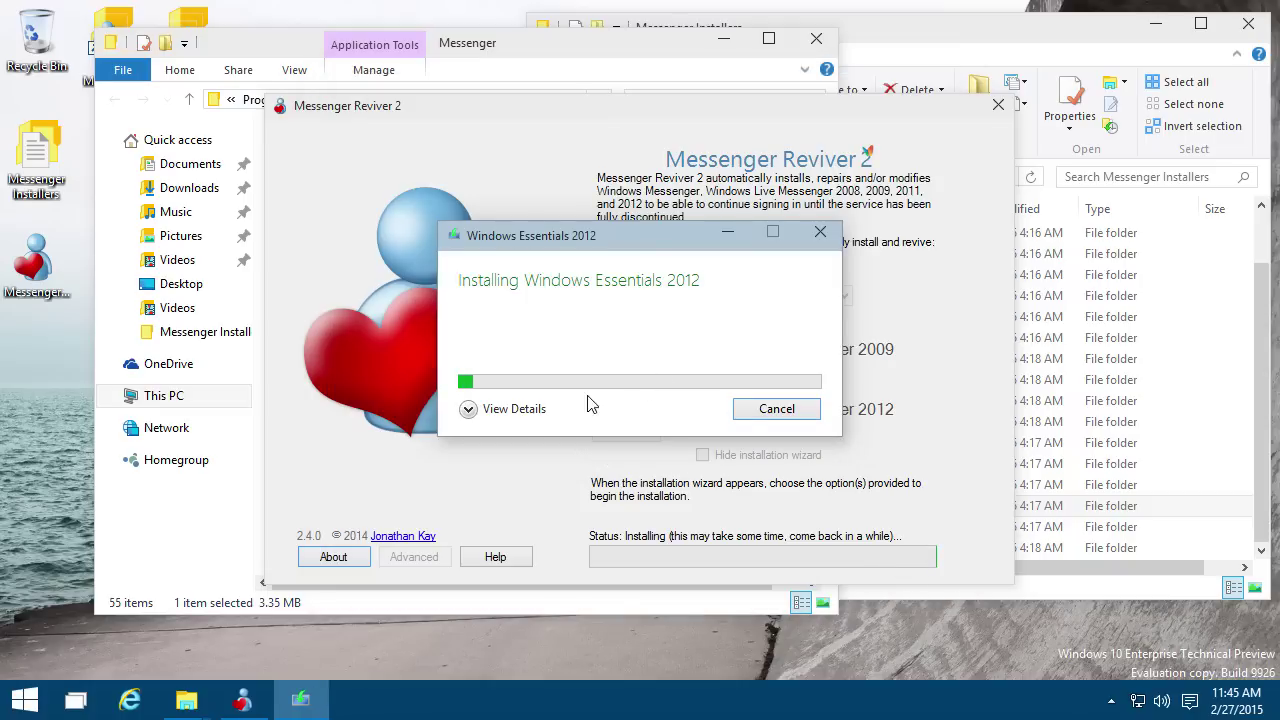
left_click(510, 409)
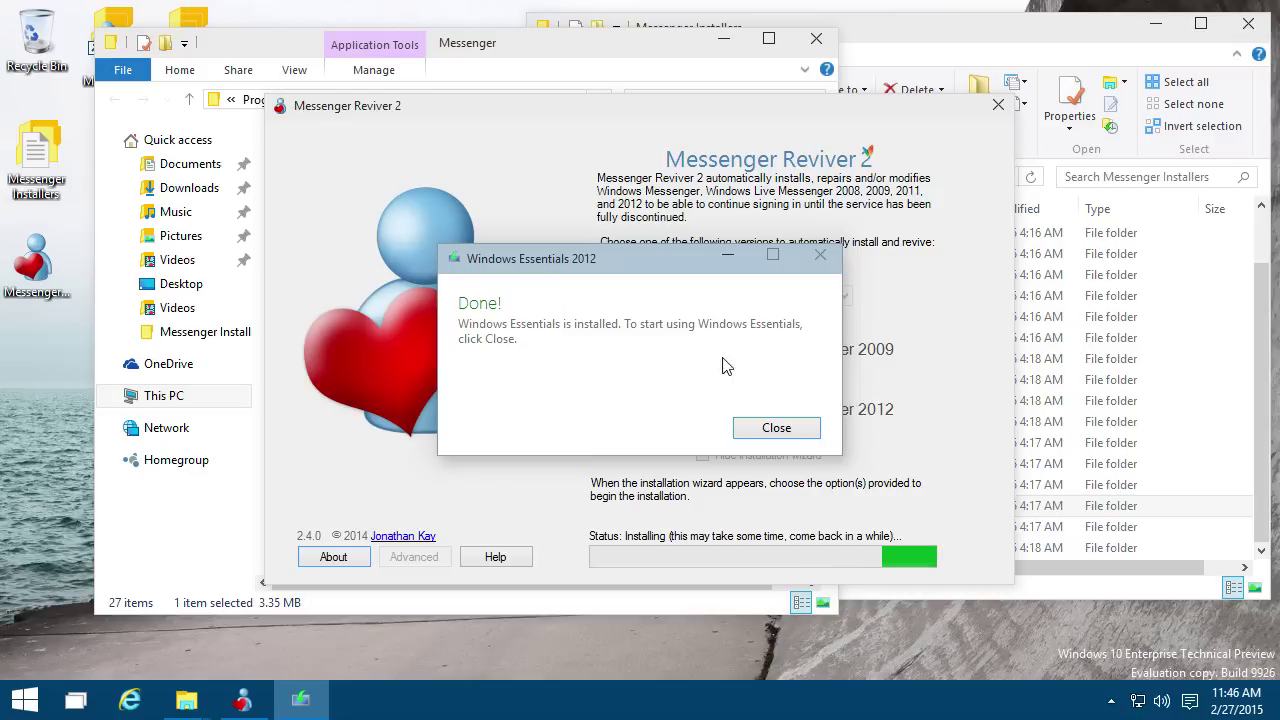
left_click(770, 429)
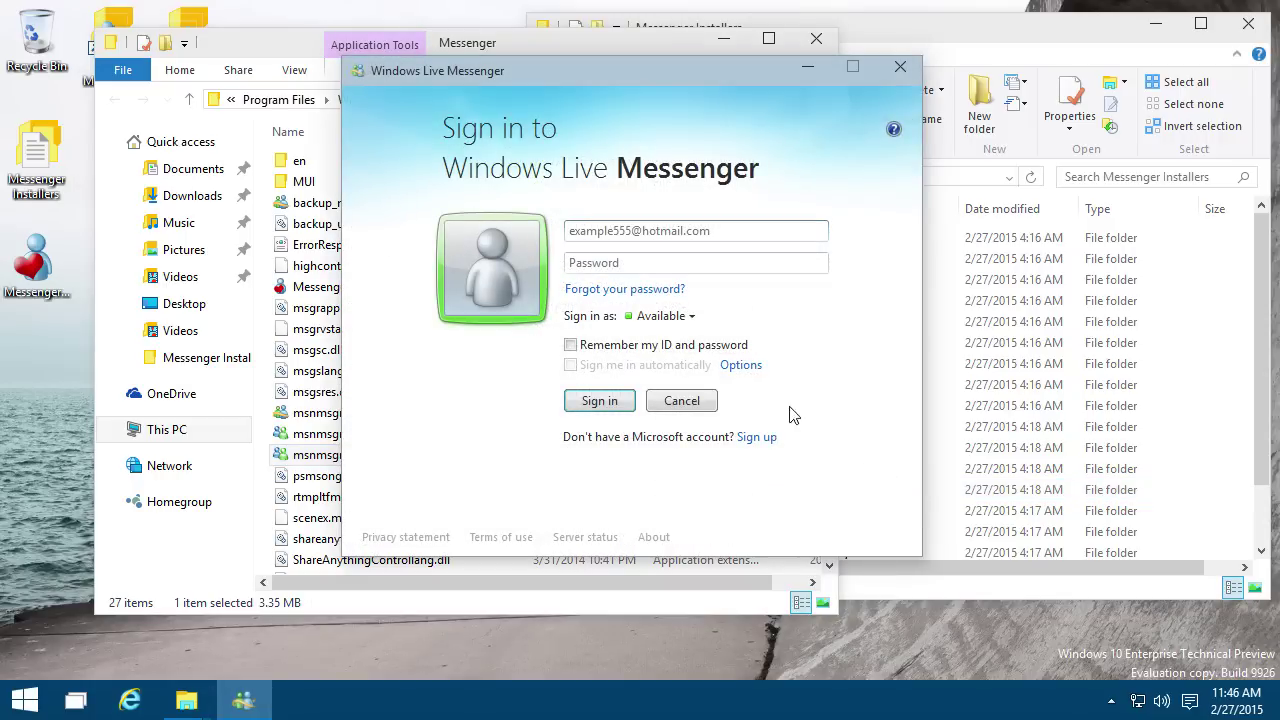
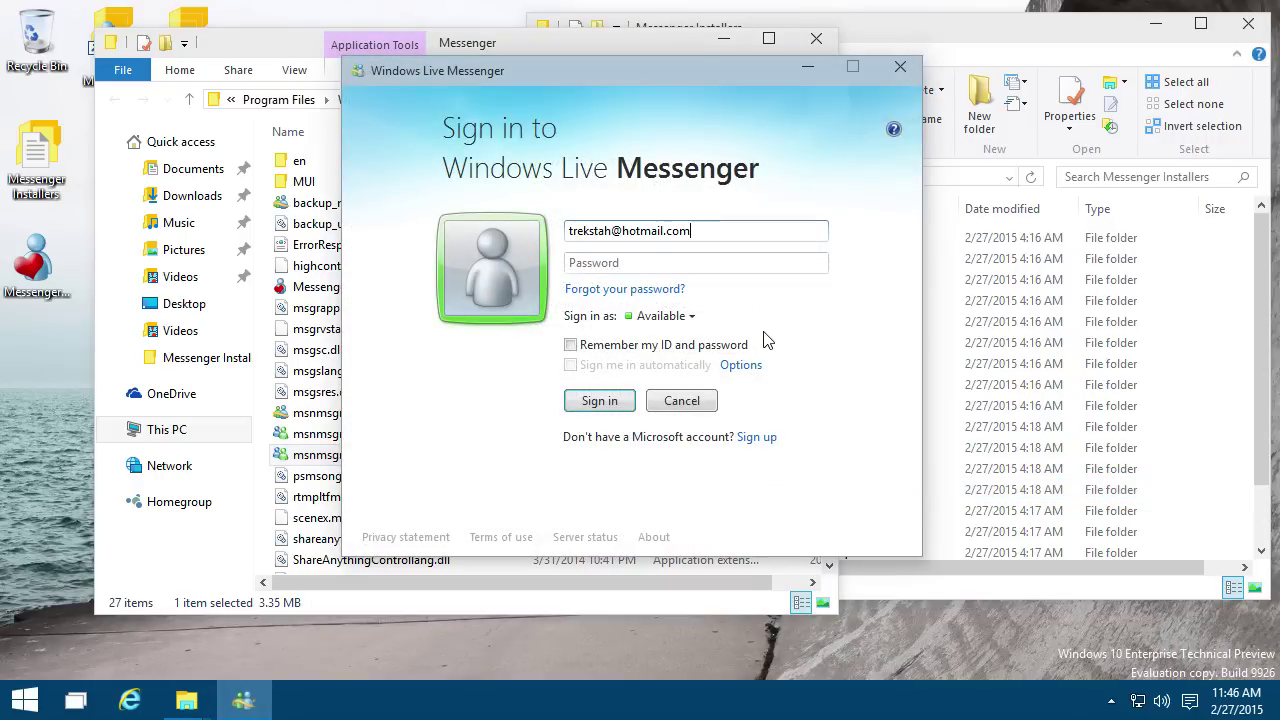
Step: Sign in to Messenger 2012 with the account e-mail and password
key("Tab")
type("••")
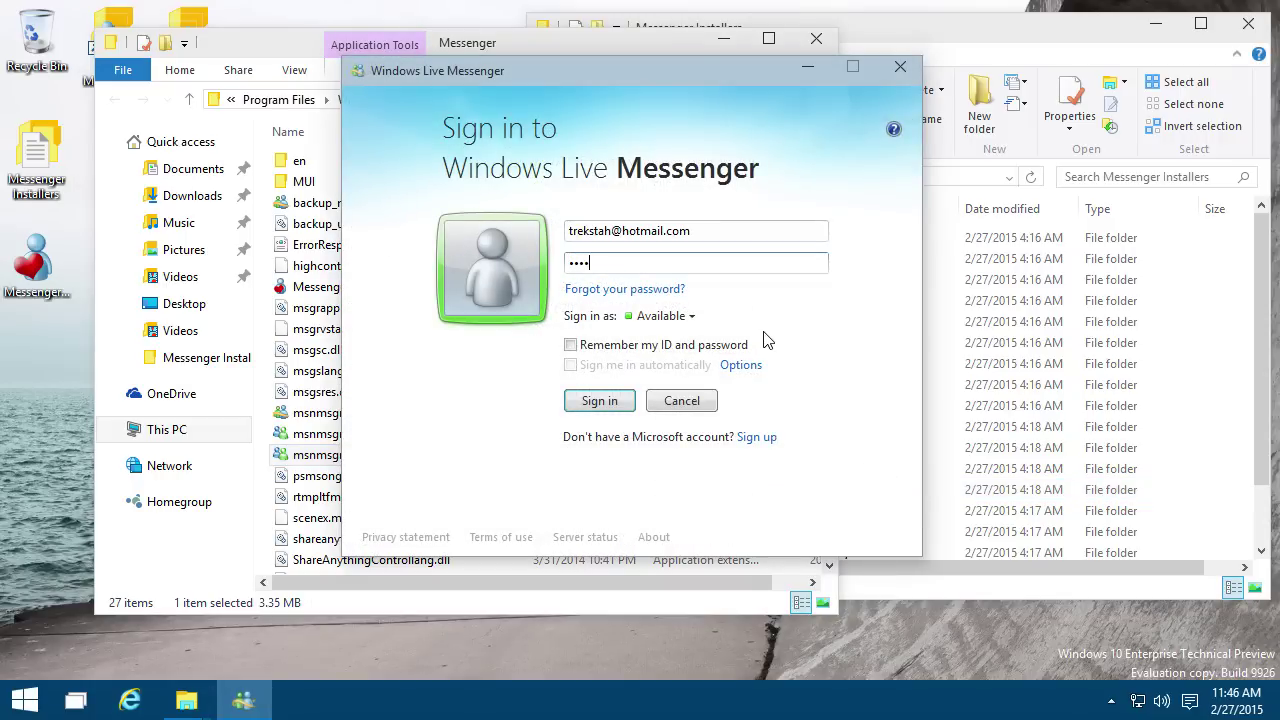
key("Return")
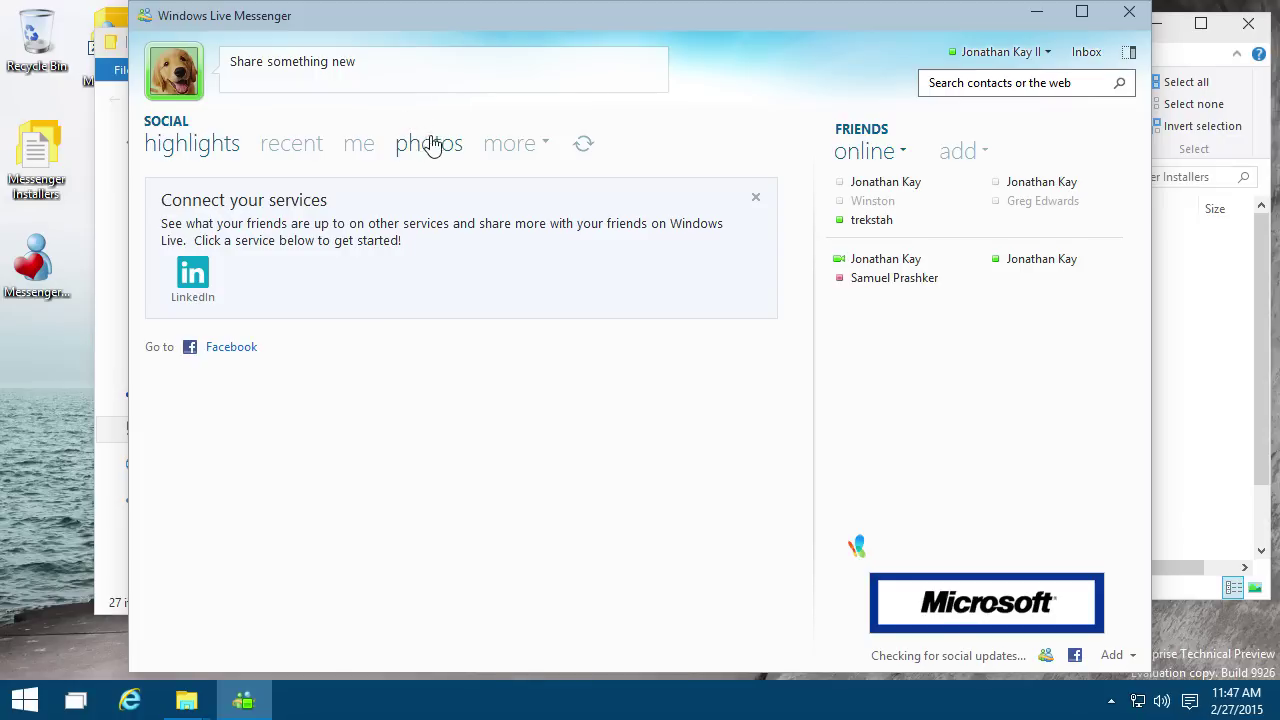
left_click(505, 148)
left_click(705, 135)
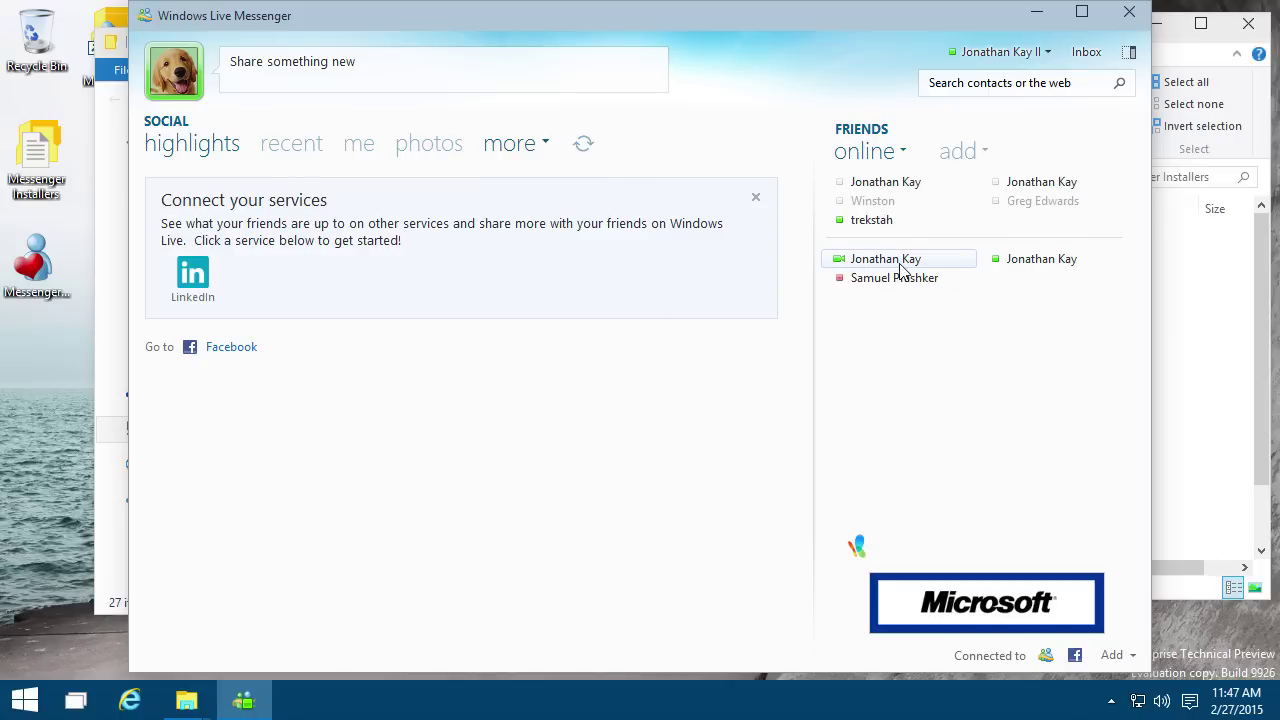
mouse_move(886, 268)
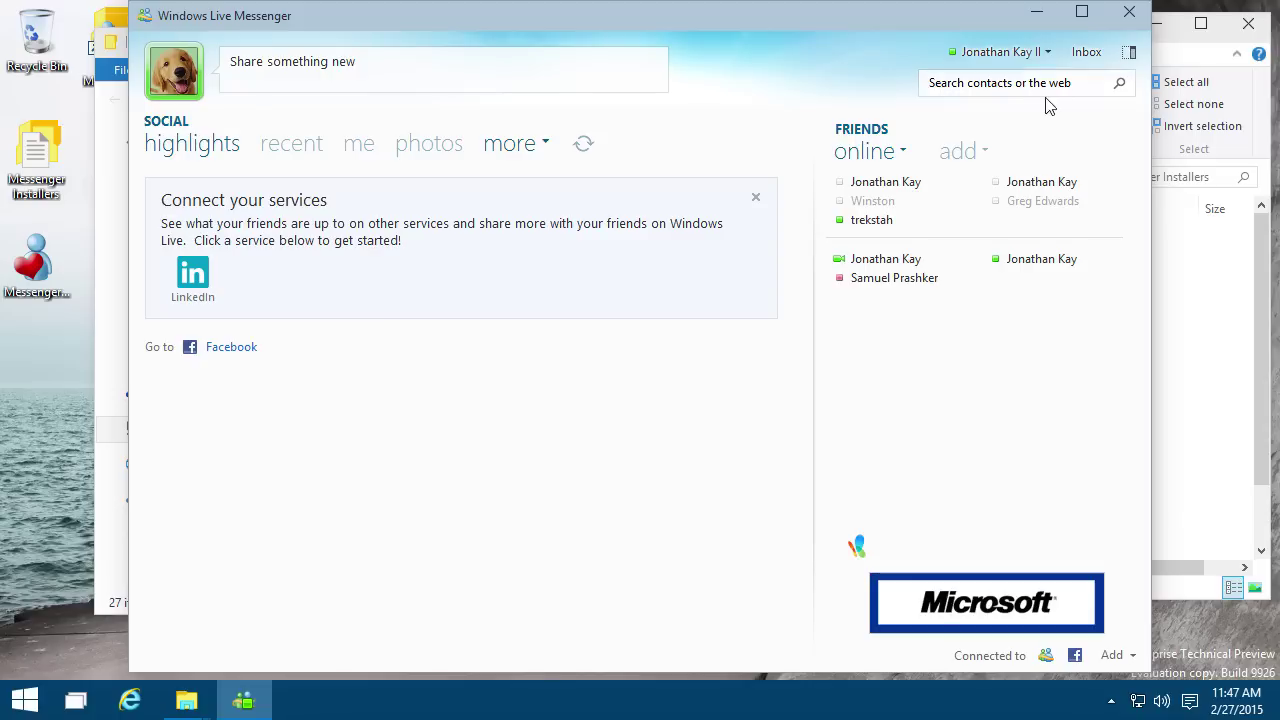
Step: Switch to compact view, move the window right, and open a chat with the first Other Contacts entry
left_click(1131, 54)
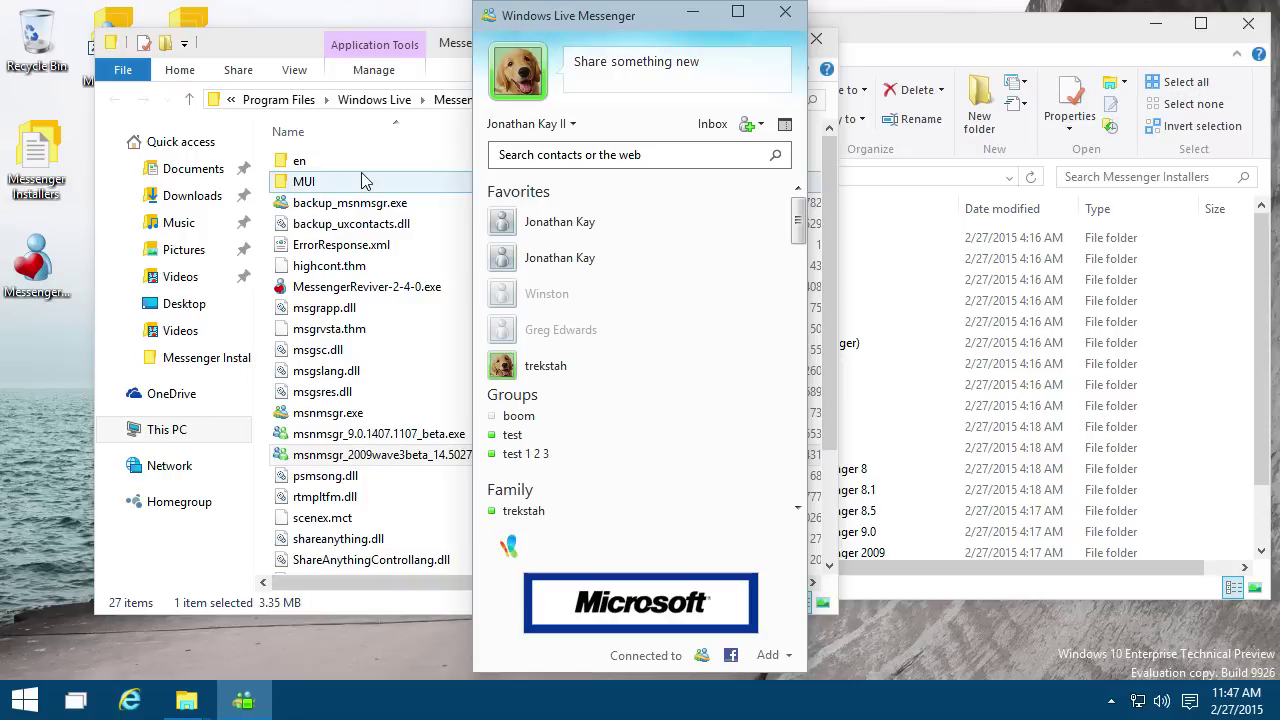
left_click_drag(617, 36, 1013, 37)
scroll(994, 285, "down", 8)
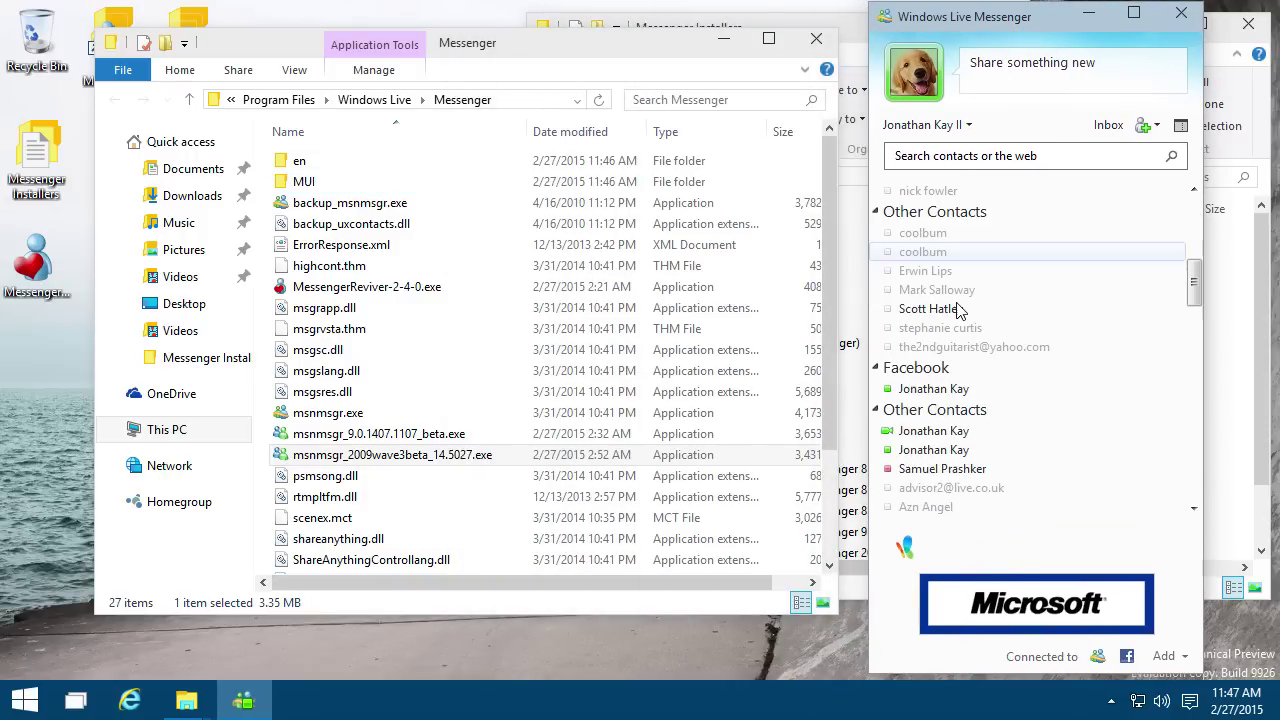
scroll(955, 313, "down", 6)
scroll(955, 313, "up", 6)
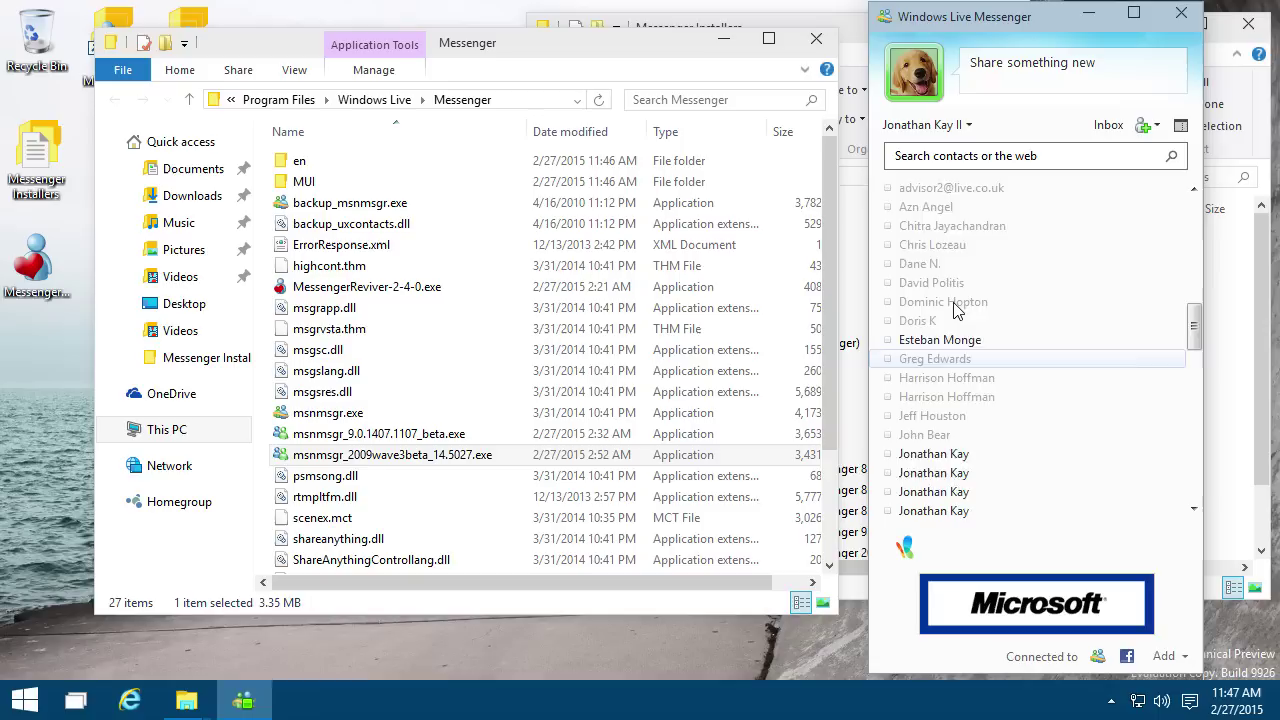
scroll(955, 313, "up", 3)
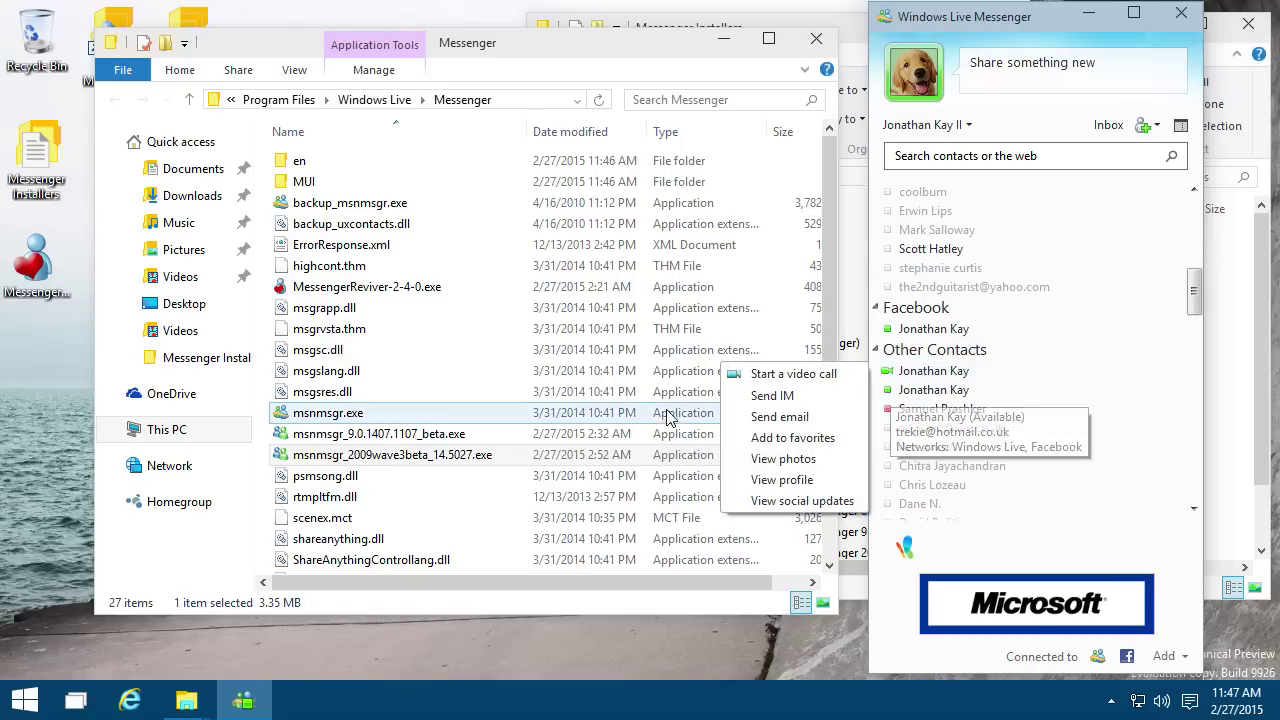
double_click(956, 375)
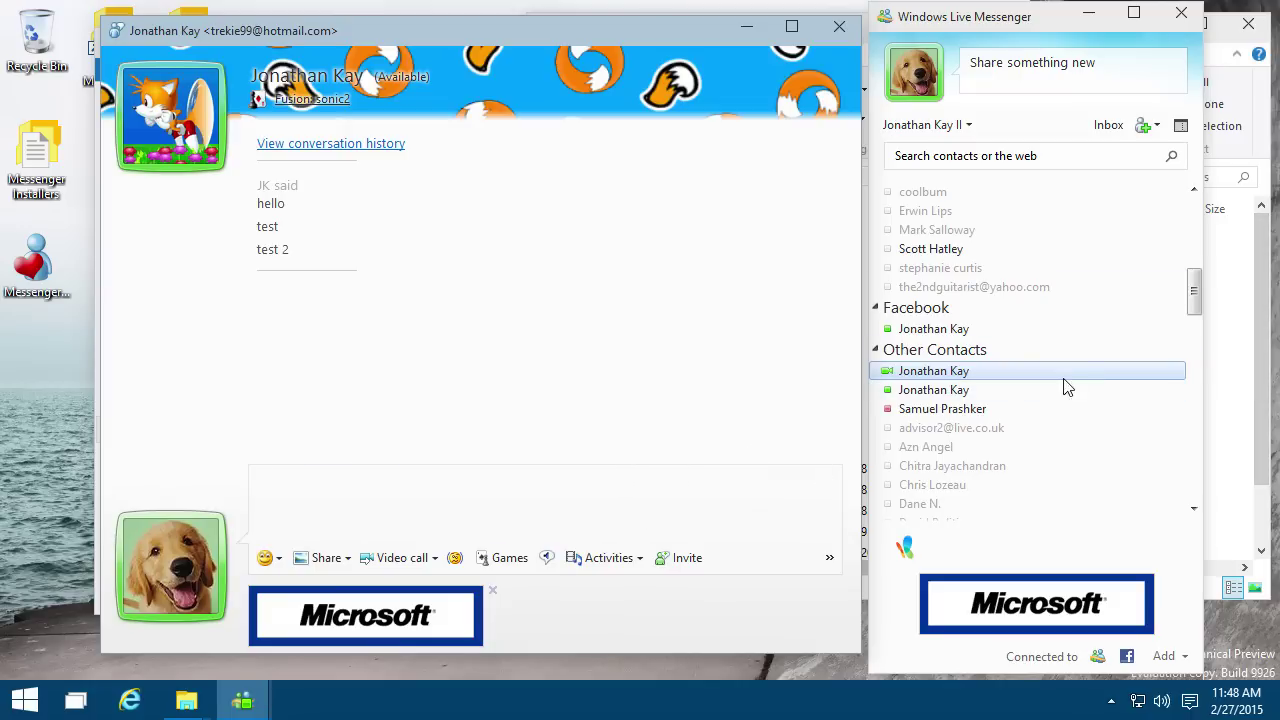
Step: Browse the full emoticon collection and close it without adding any emoticon
left_click(839, 26)
left_click(267, 558)
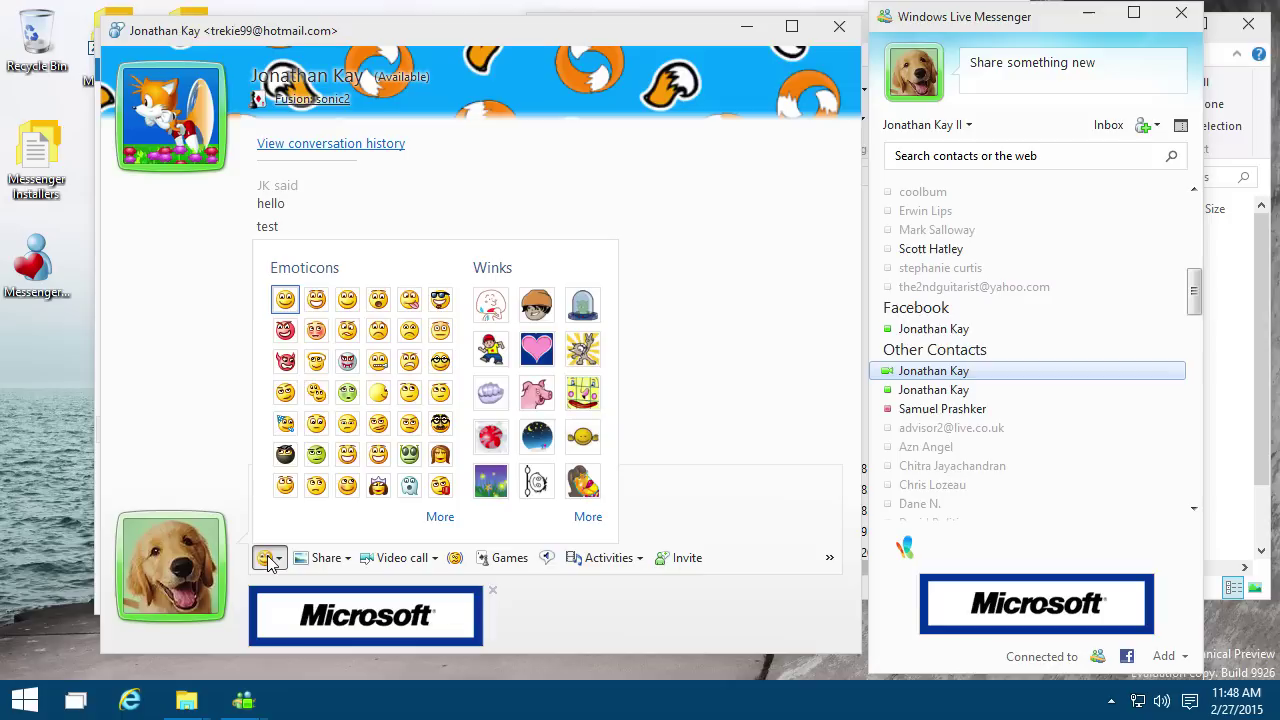
left_click(438, 516)
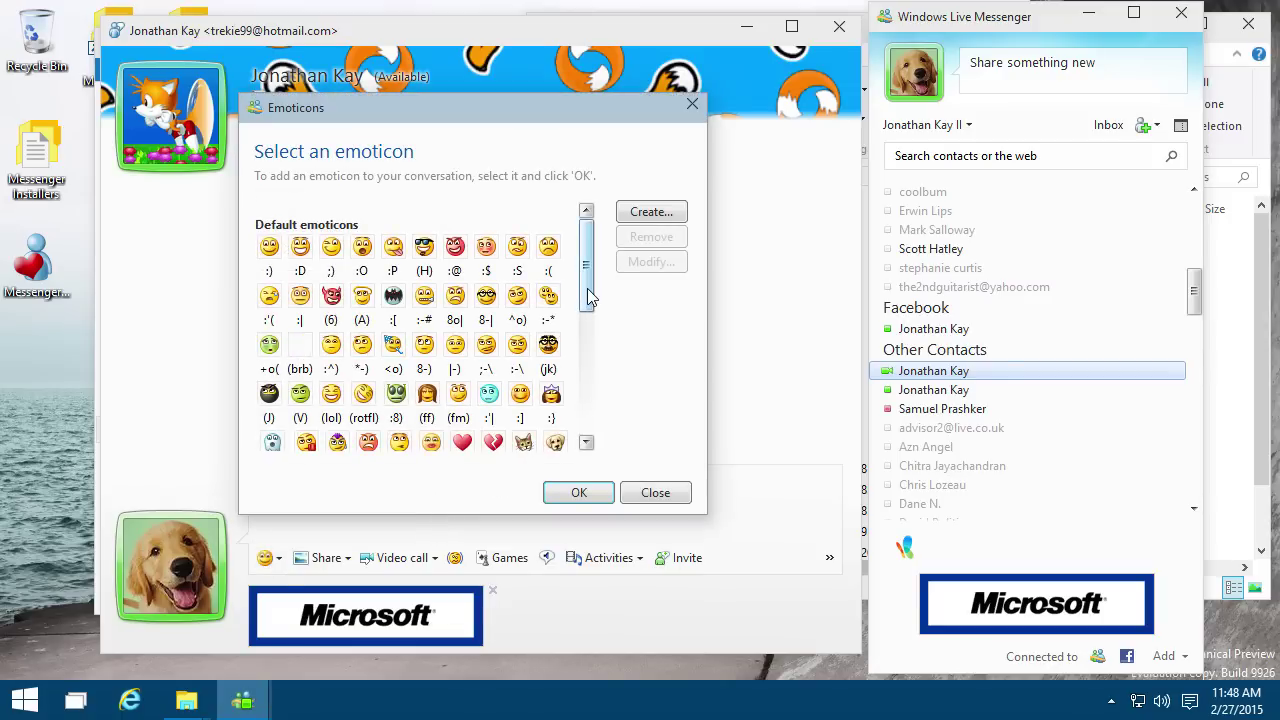
left_click_drag(588, 296, 588, 448)
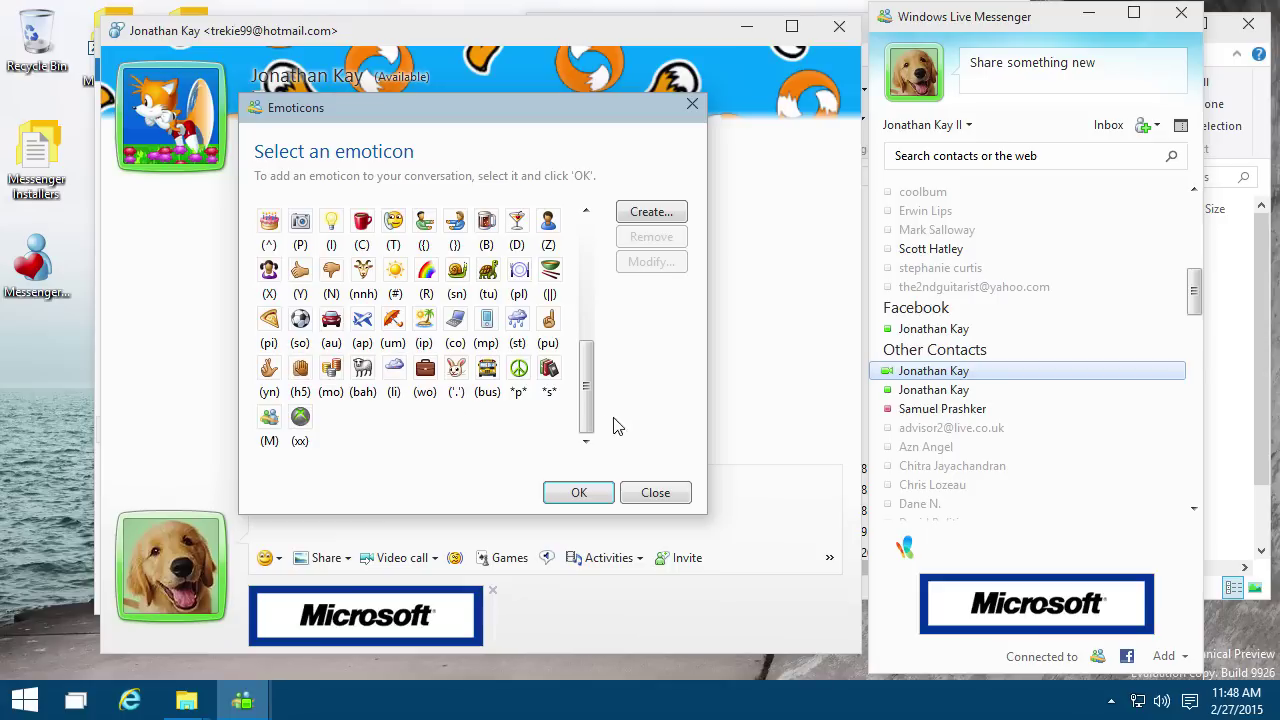
left_click(588, 260)
left_click(588, 260)
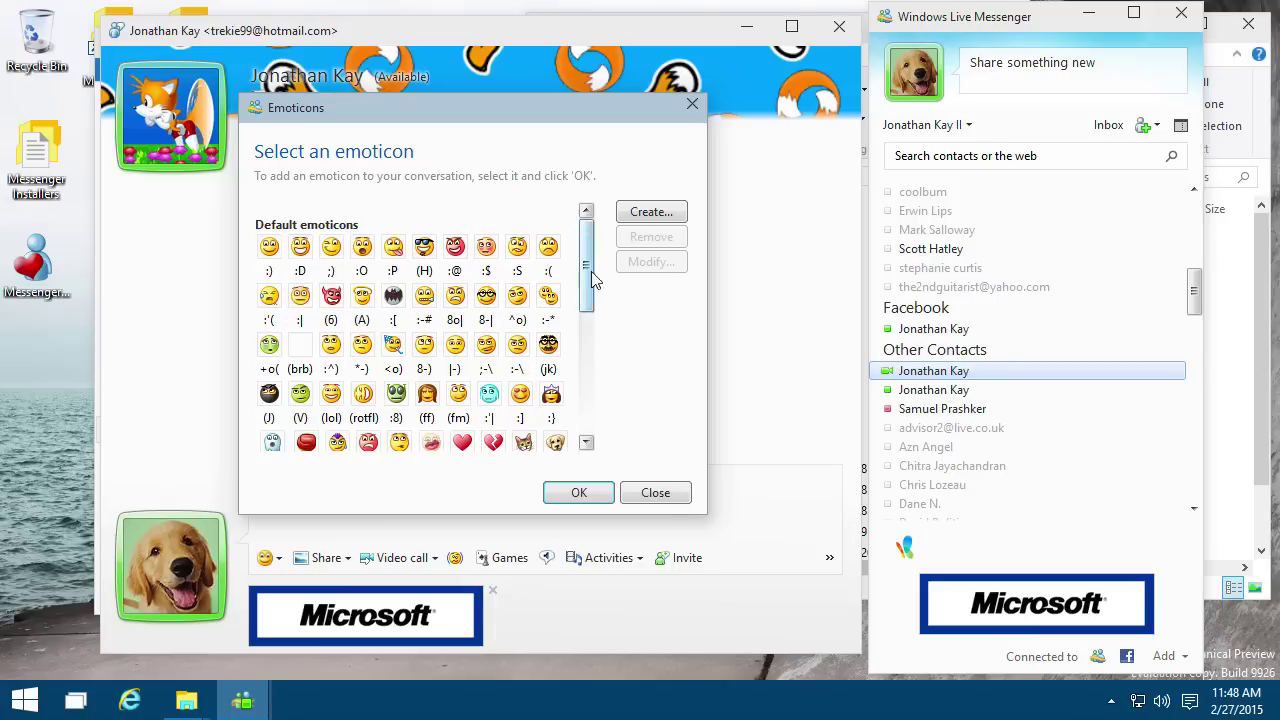
left_click(655, 492)
Step: Send the Firefly wink to the contact from the full winks collection
left_click(280, 559)
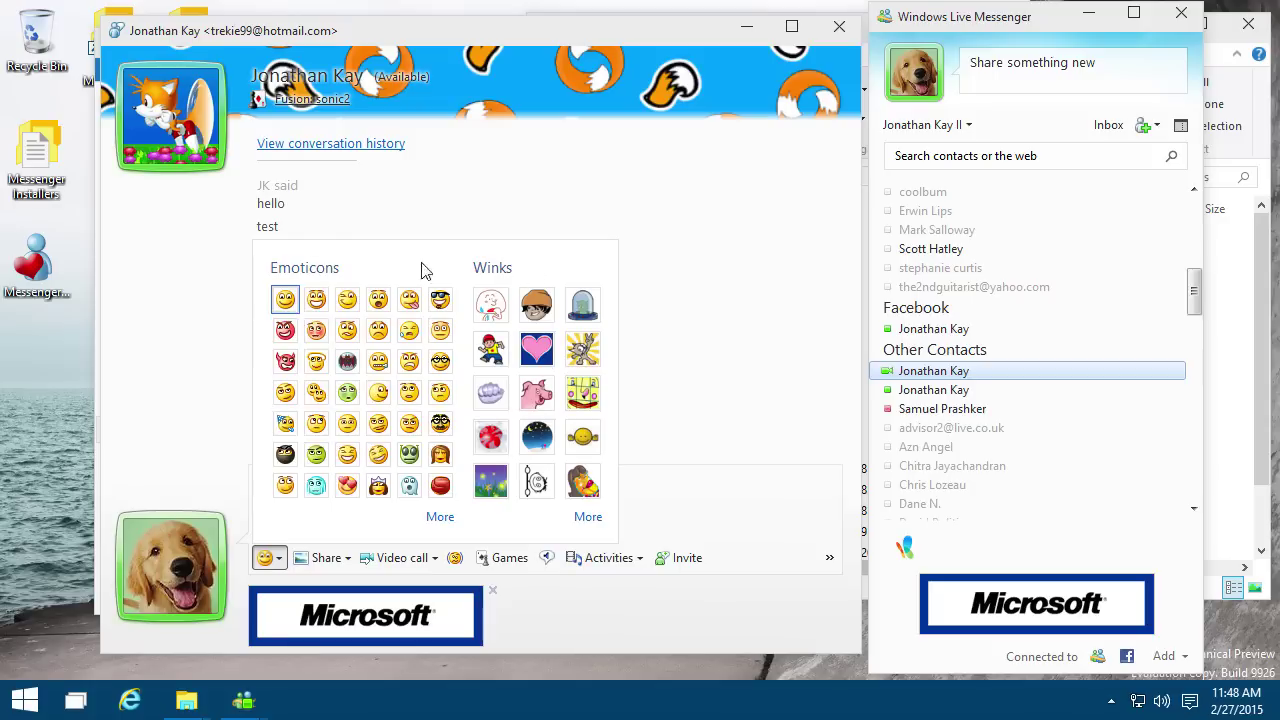
left_click(588, 517)
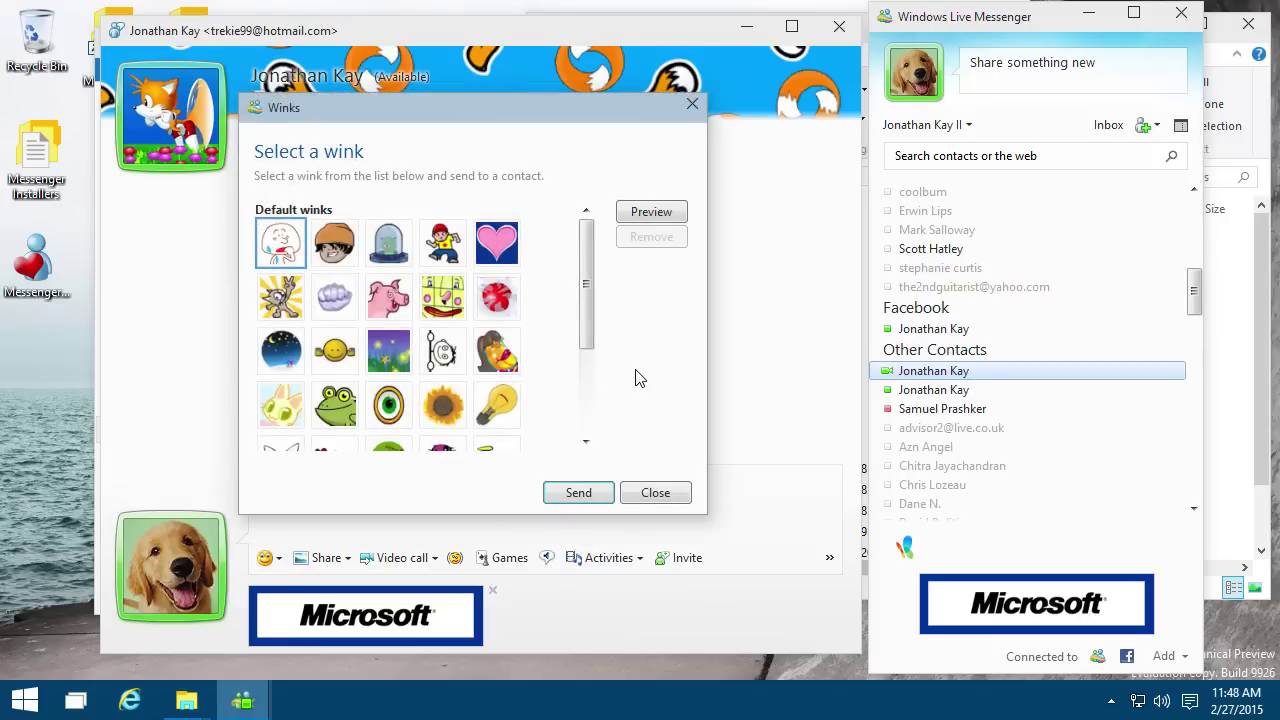
scroll(415, 325, "down", 1)
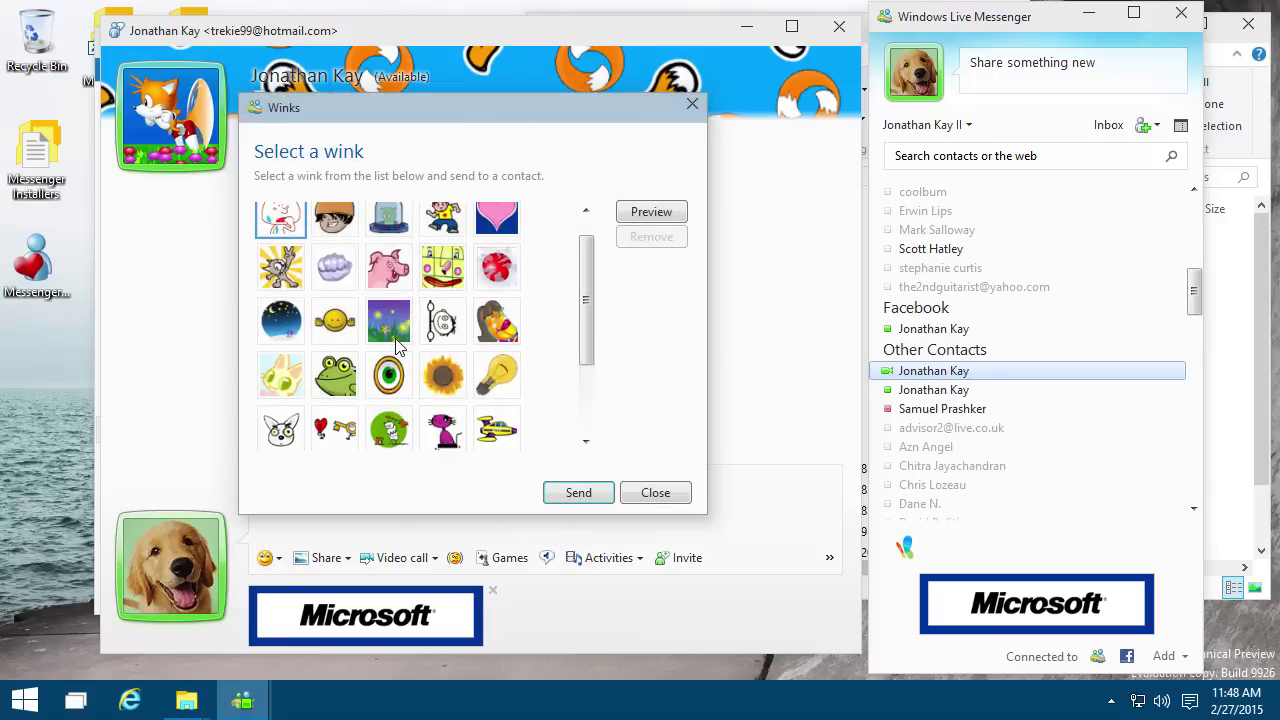
left_click(388, 322)
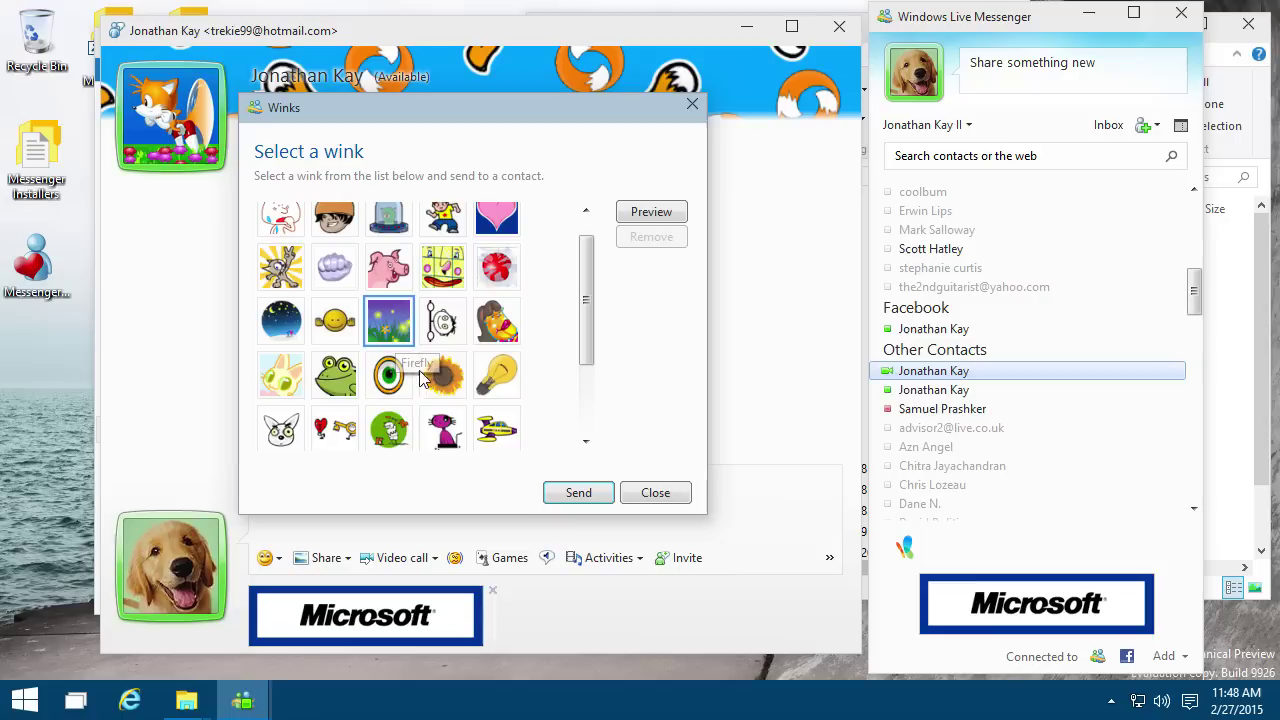
left_click(576, 492)
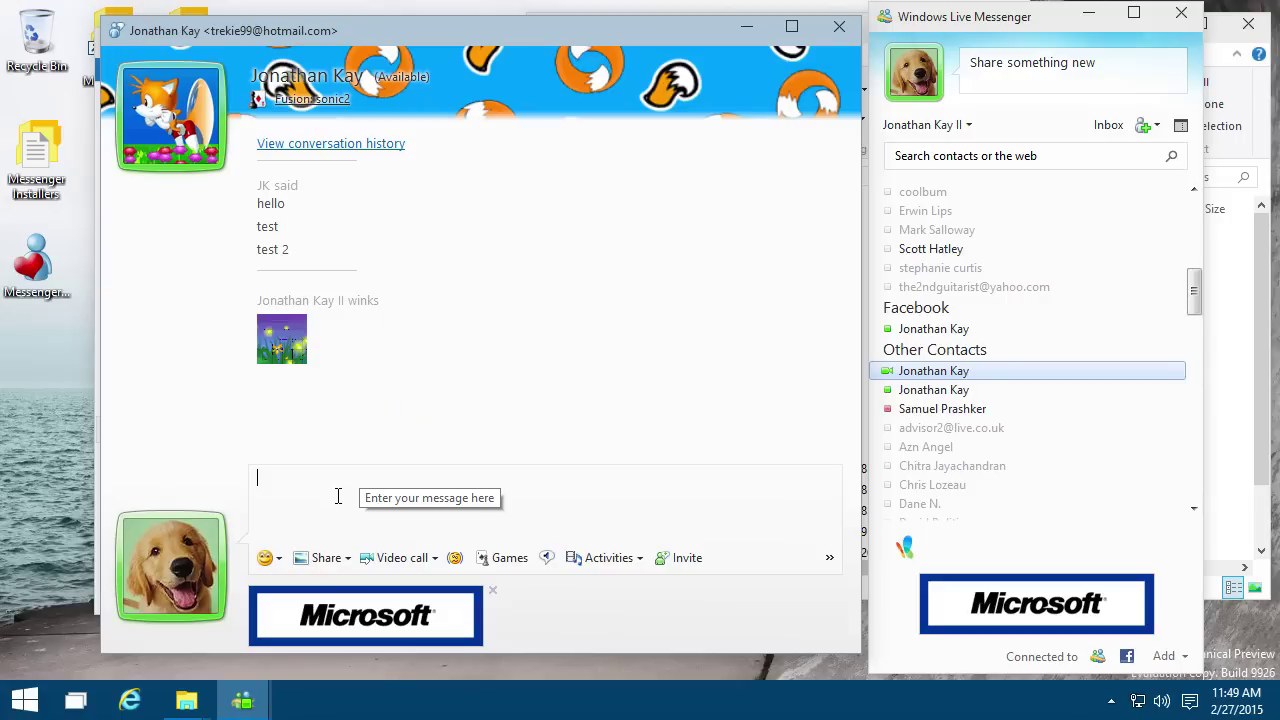
Step: Send the Taxi wink to the contact from the full winks collection
left_click(265, 557)
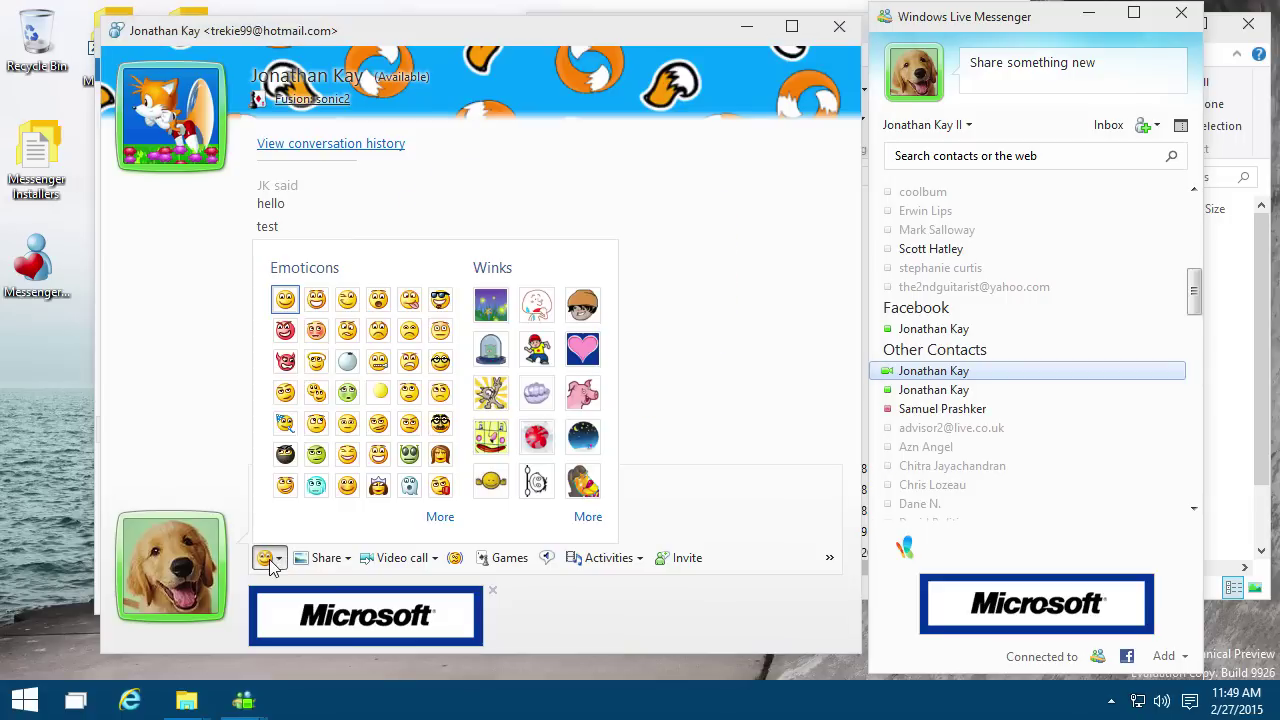
left_click(586, 517)
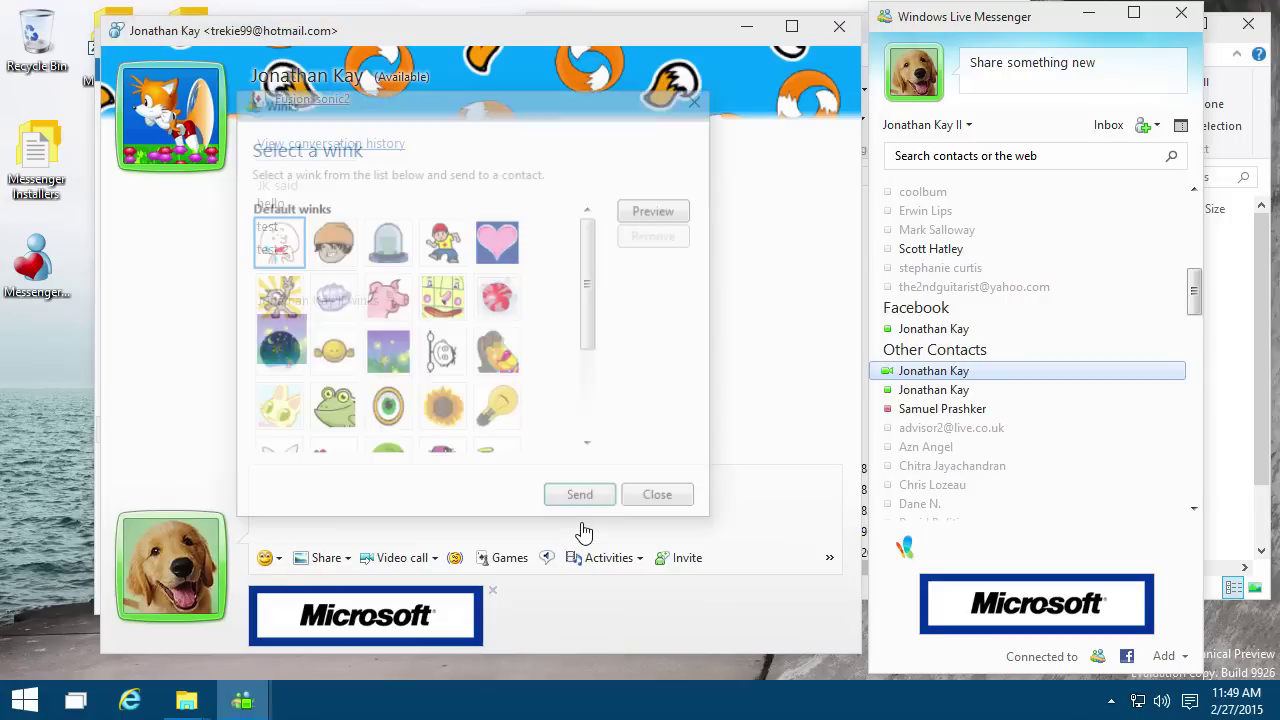
scroll(441, 455, "down", 3)
scroll(400, 440, "down", 1)
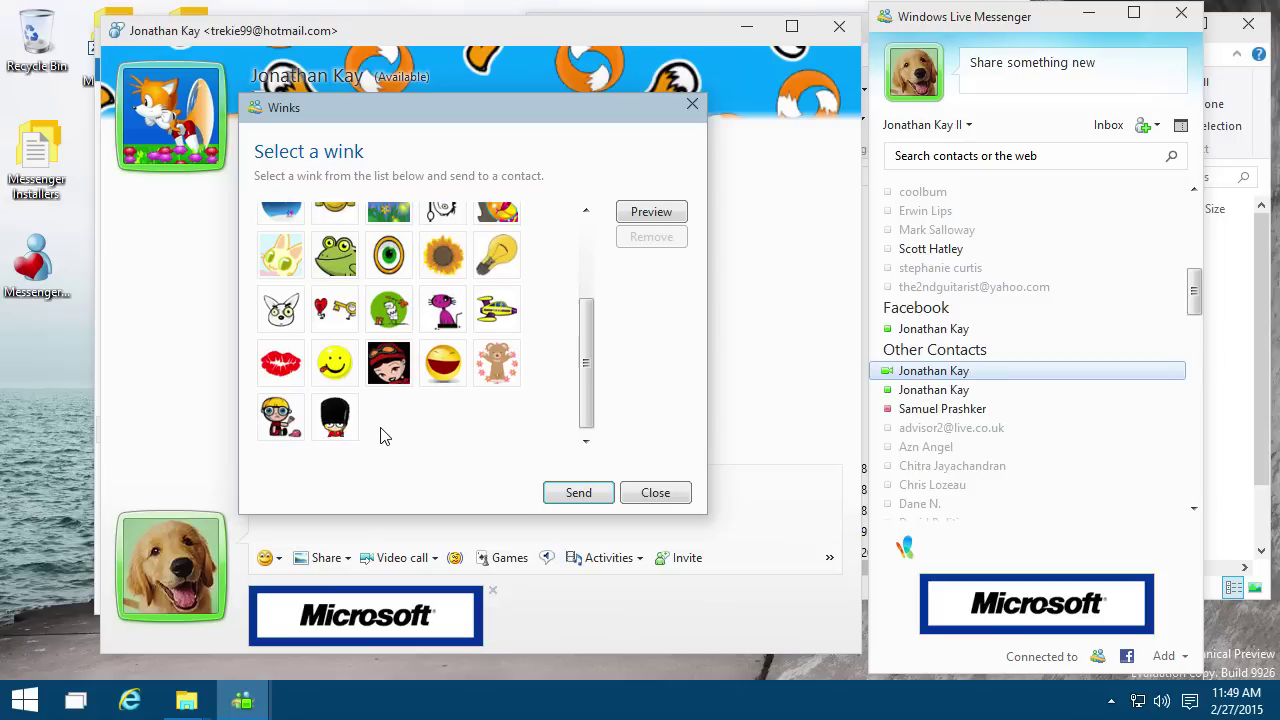
scroll(383, 437, "up", 5)
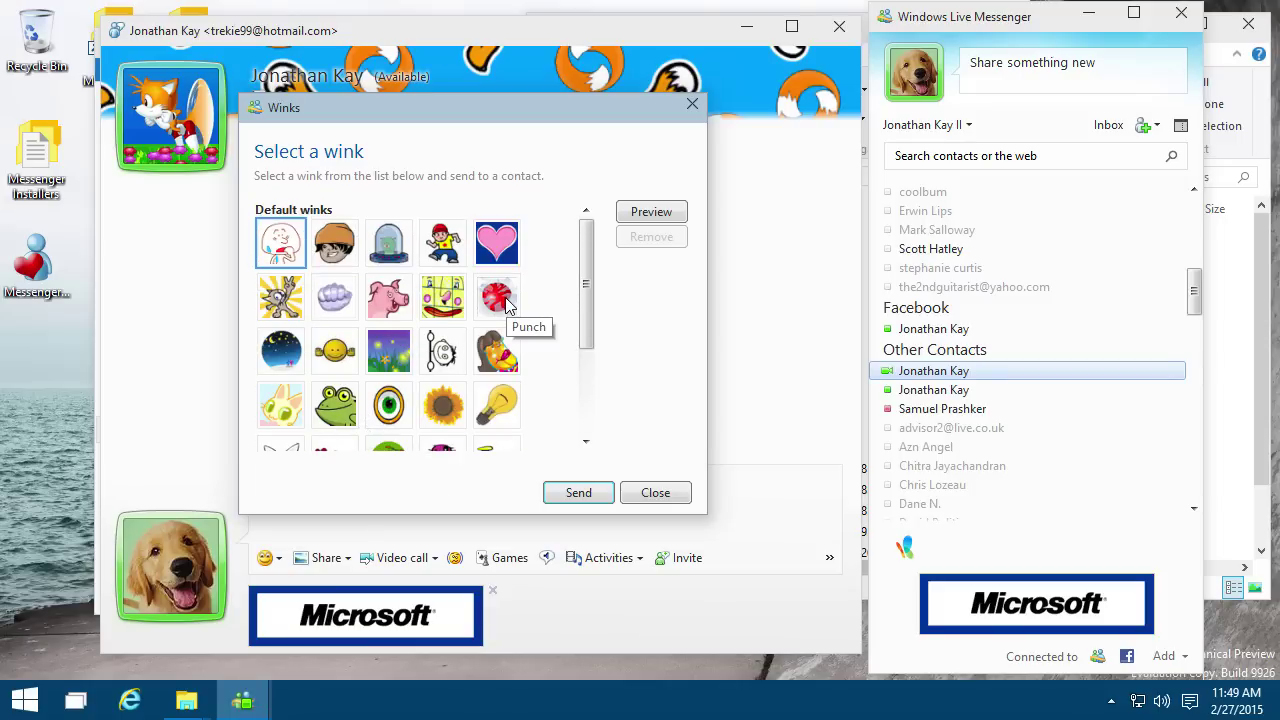
scroll(507, 395, "down", 2)
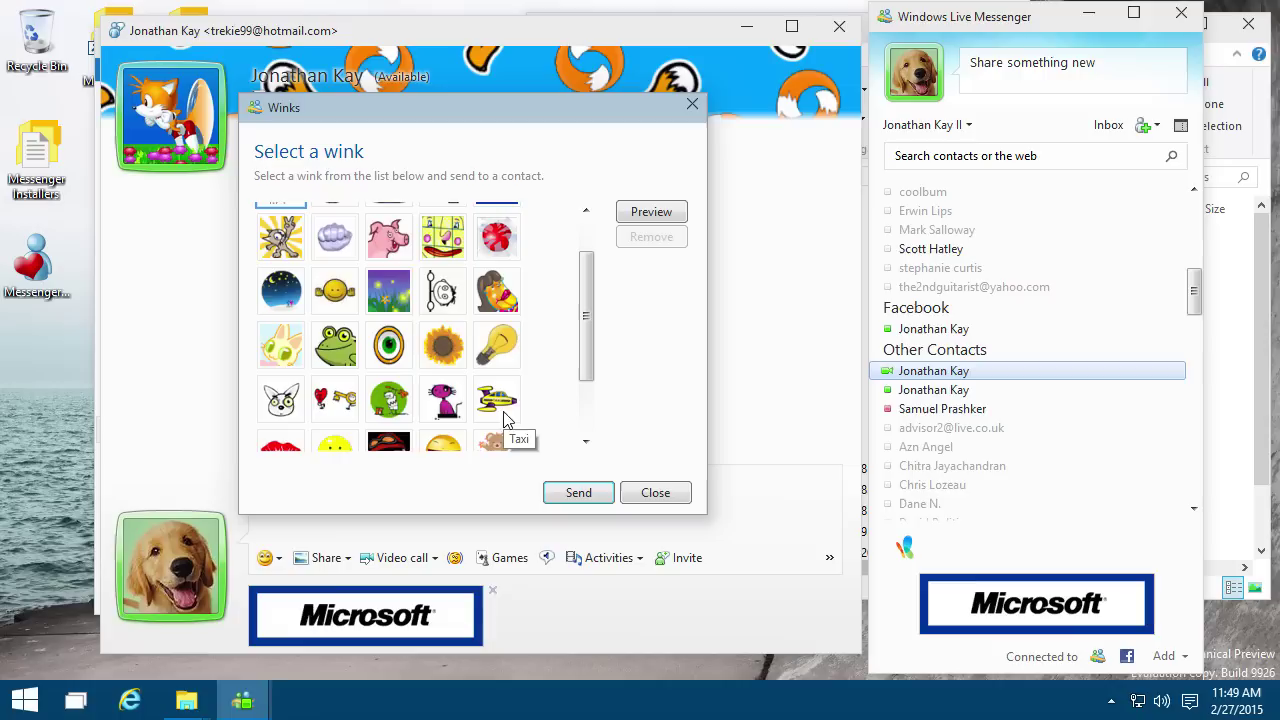
left_click(491, 414)
left_click(582, 496)
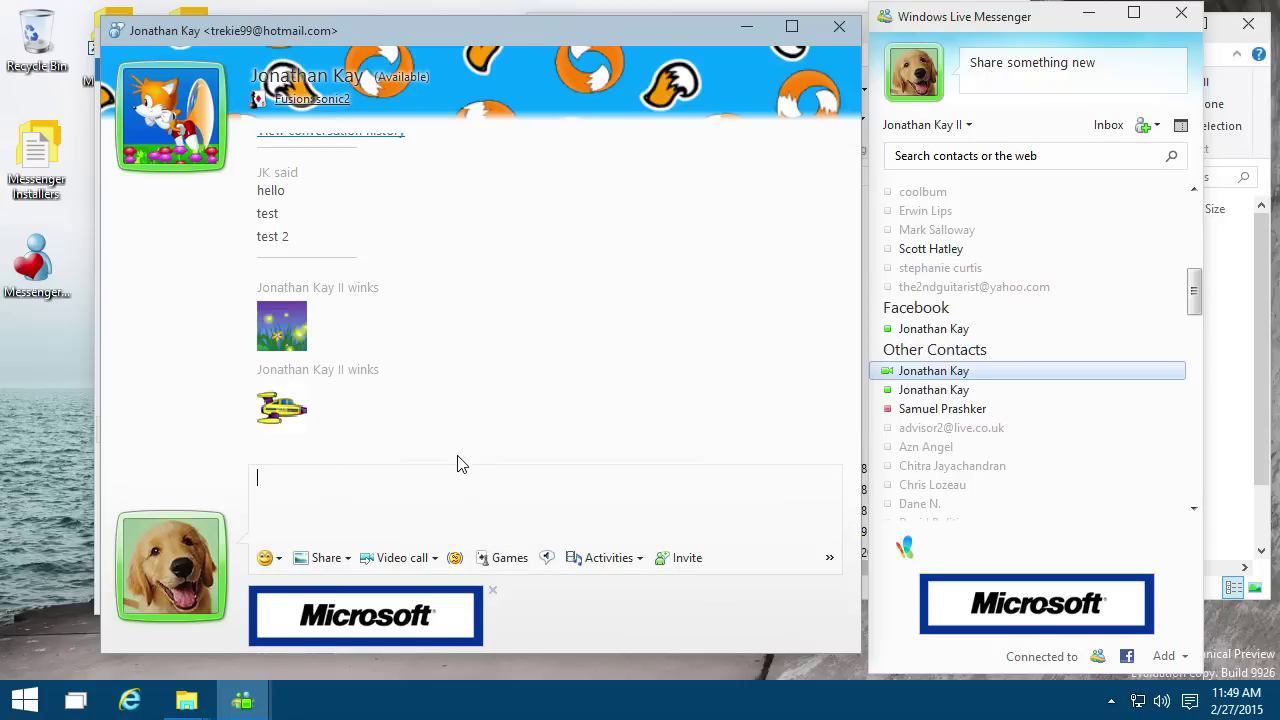
Step: Look over the contact's actions menu and the » extra commands menu without choosing anything
left_click(150, 84)
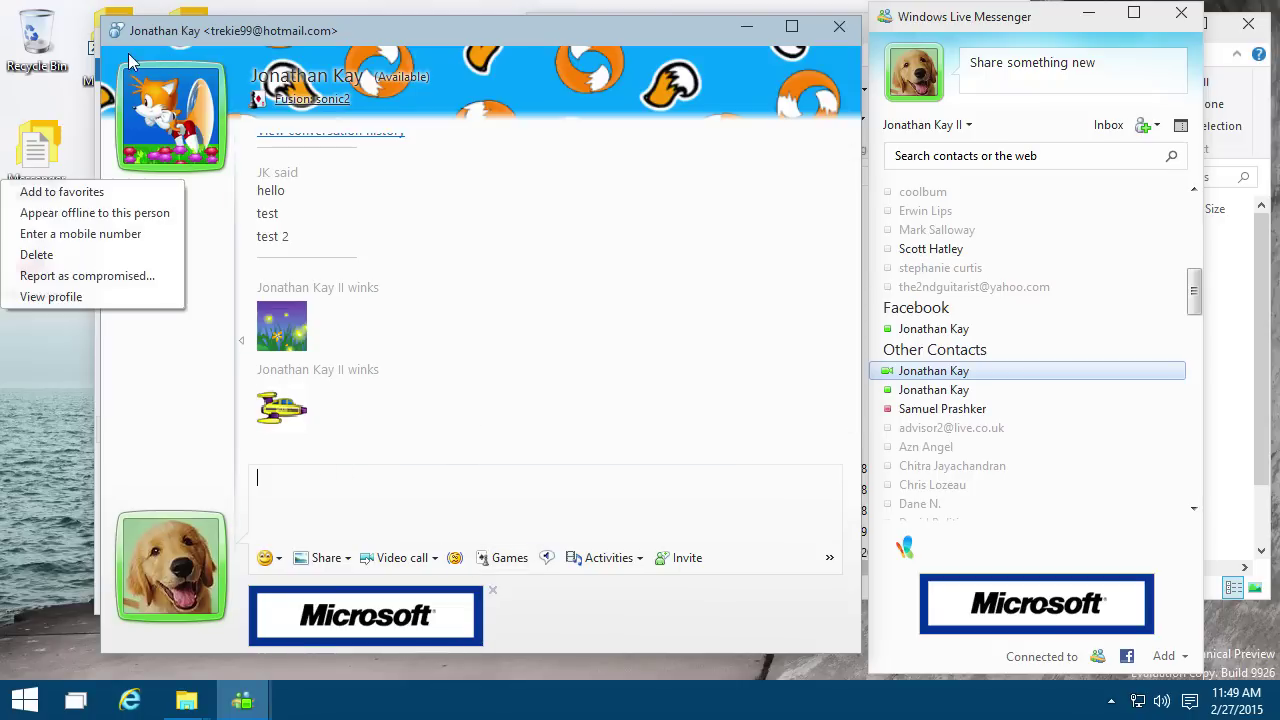
left_click(368, 351)
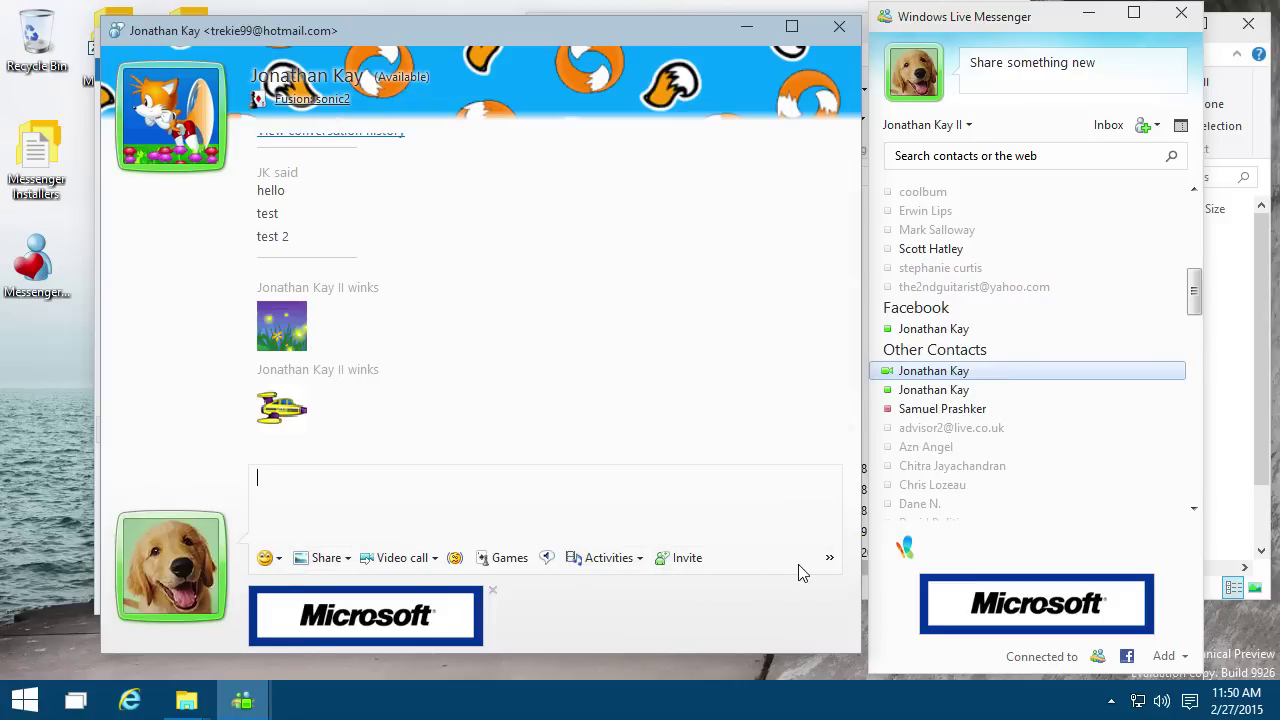
left_click(830, 559)
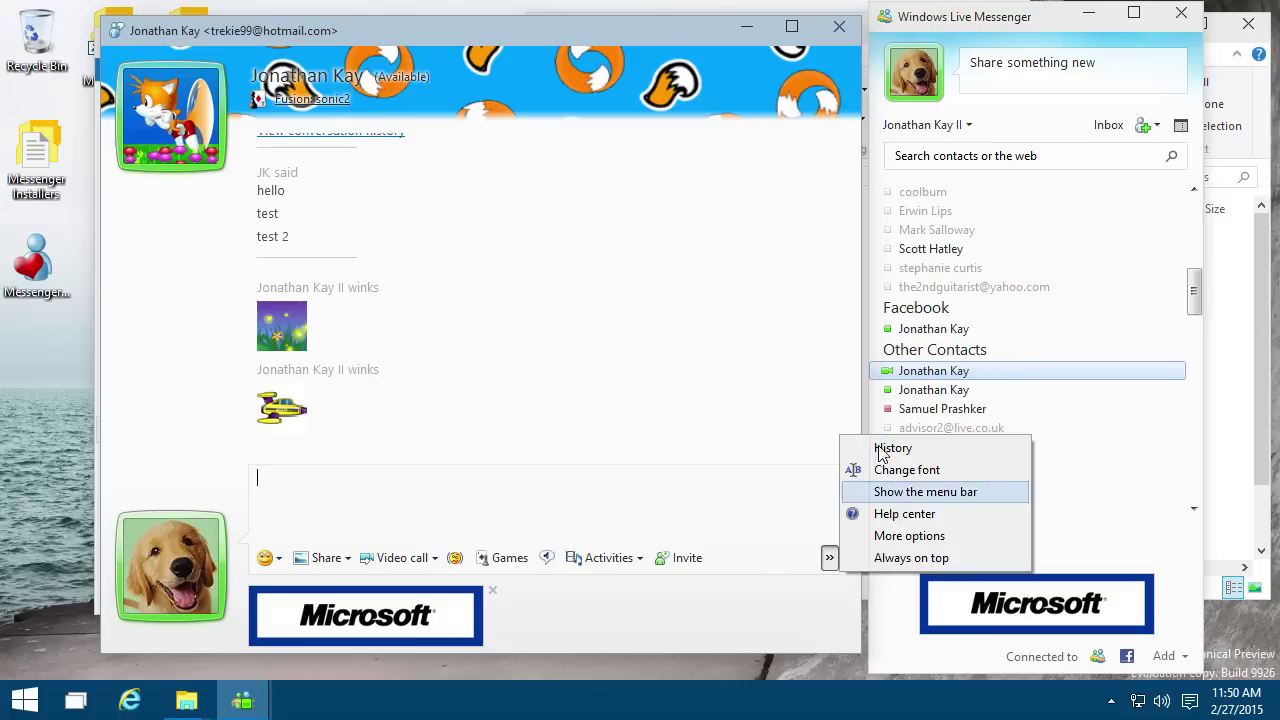
left_click(908, 590)
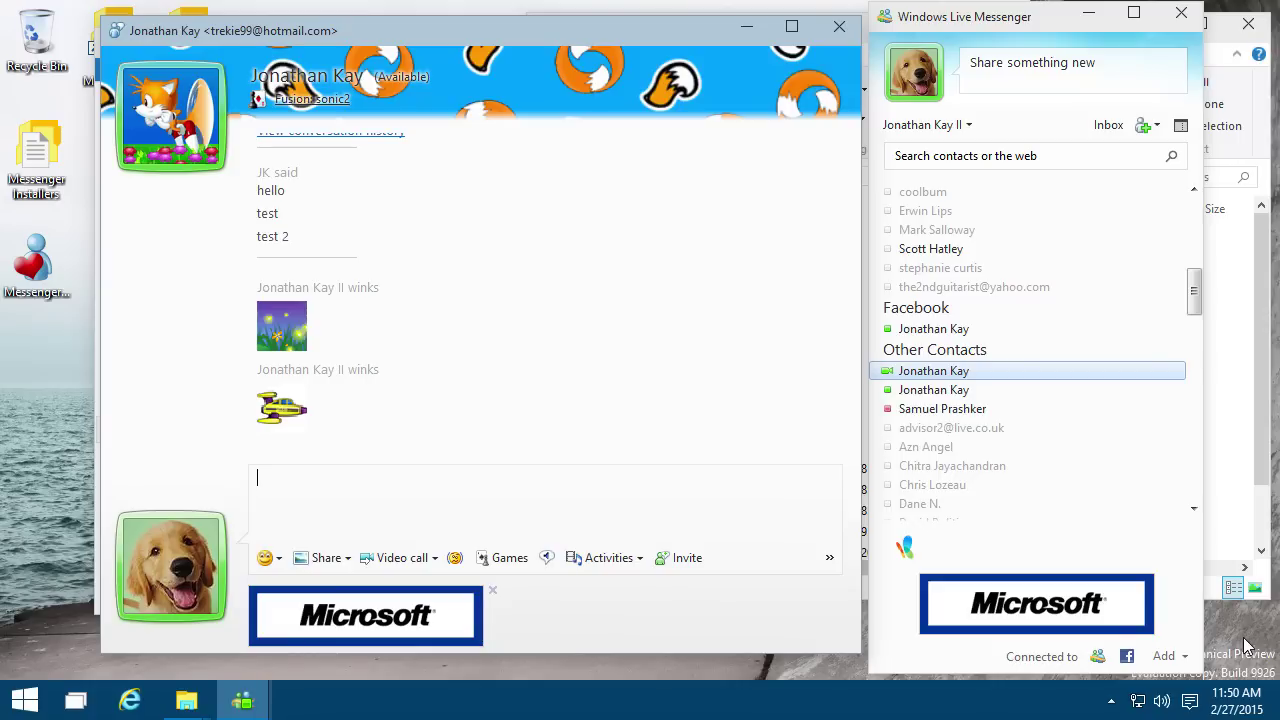
left_click(960, 25)
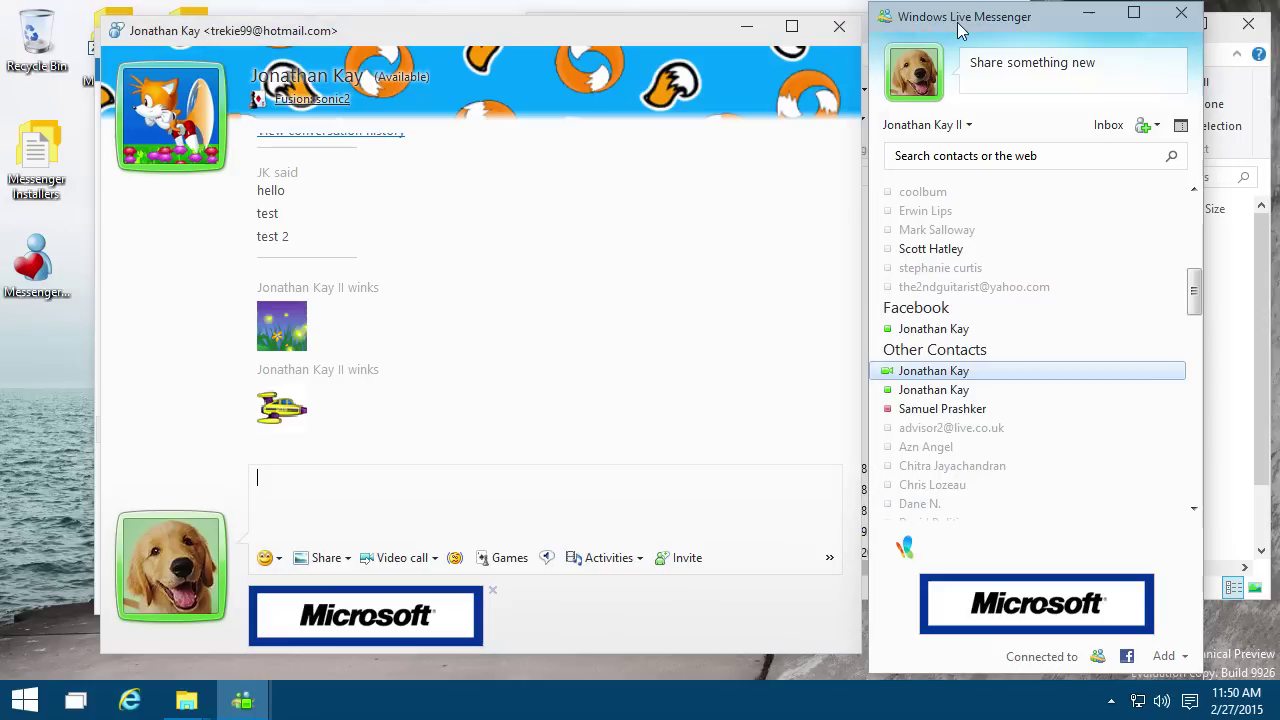
key("alt+t")
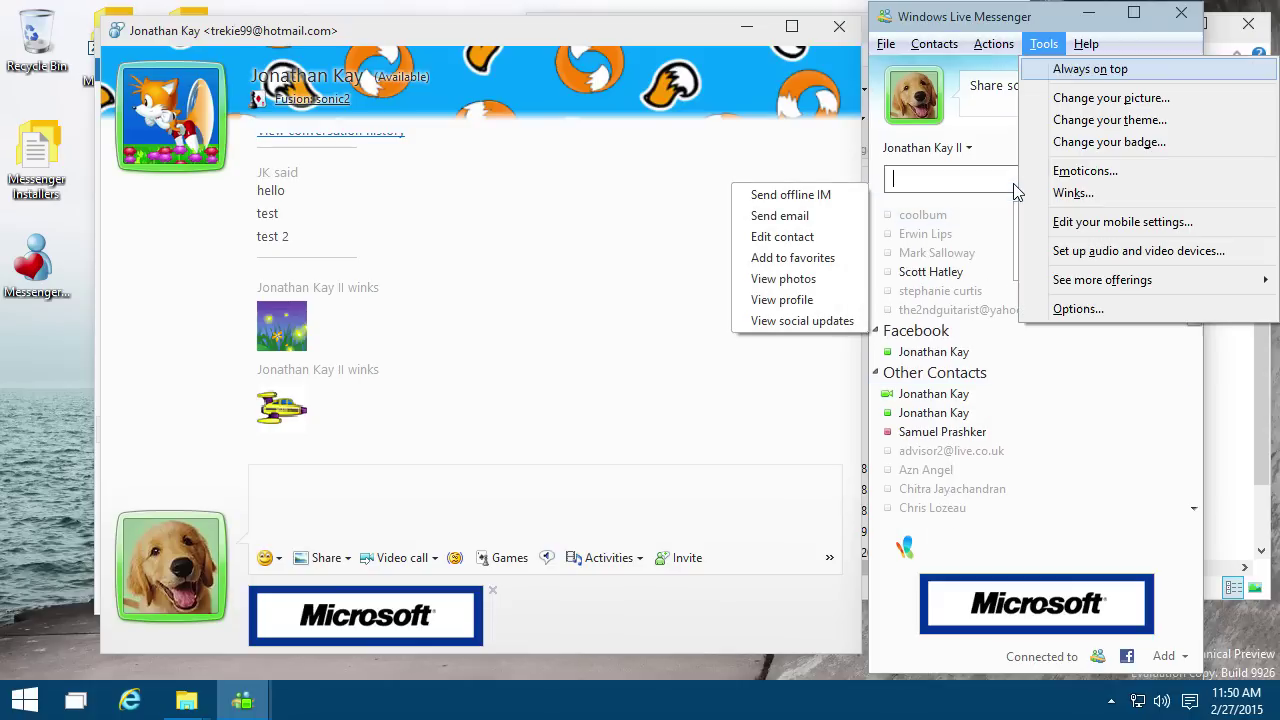
key("Down")
key("Down")
key("Down")
key("Return")
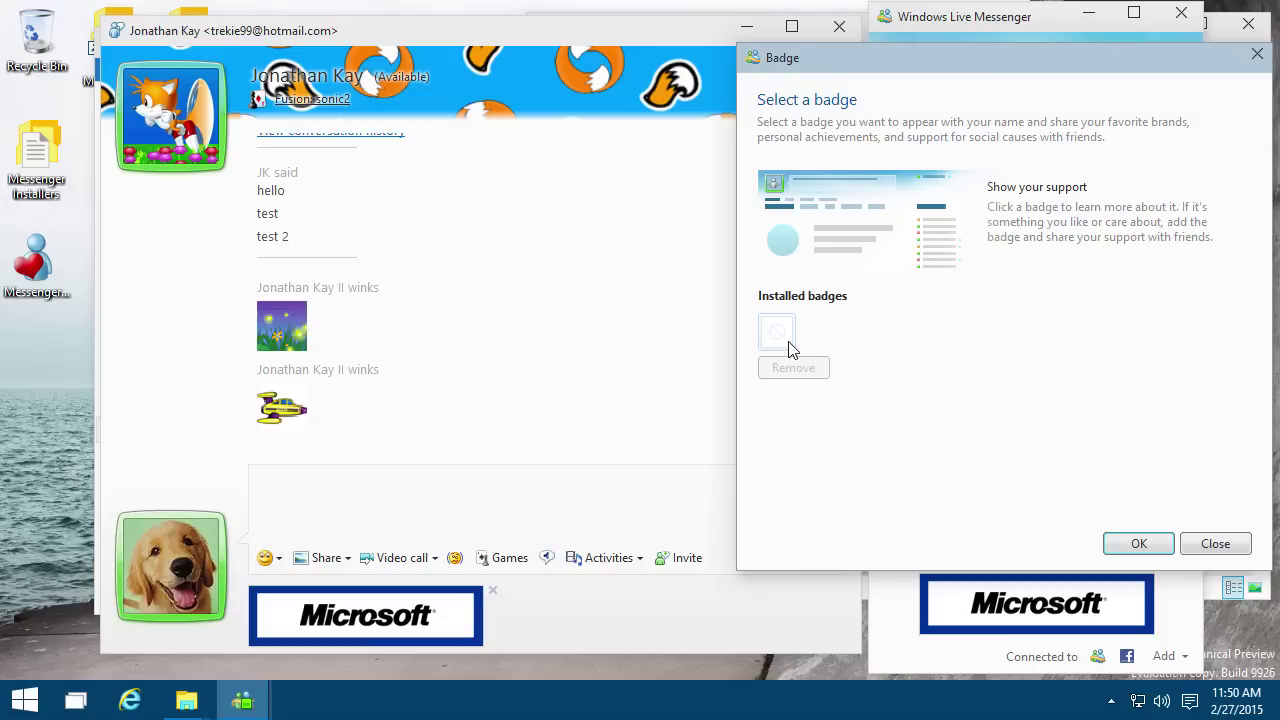
left_click(1139, 543)
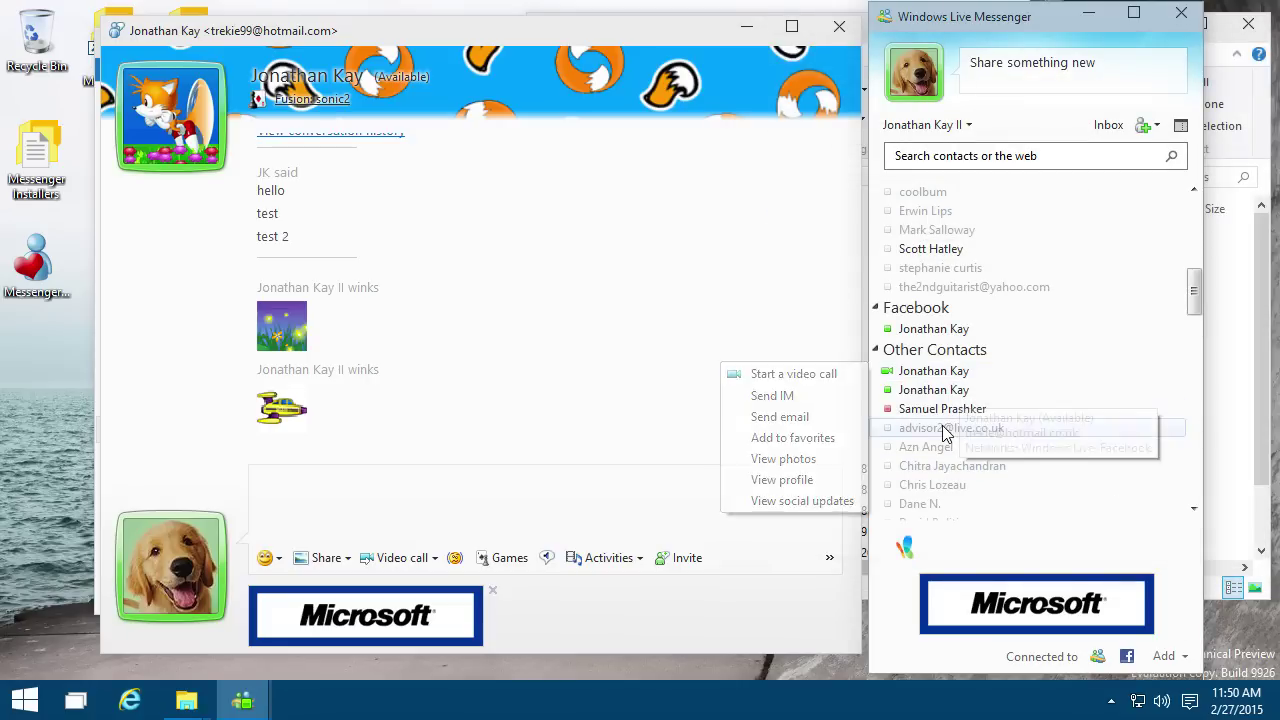
scroll(968, 440, "down", 8)
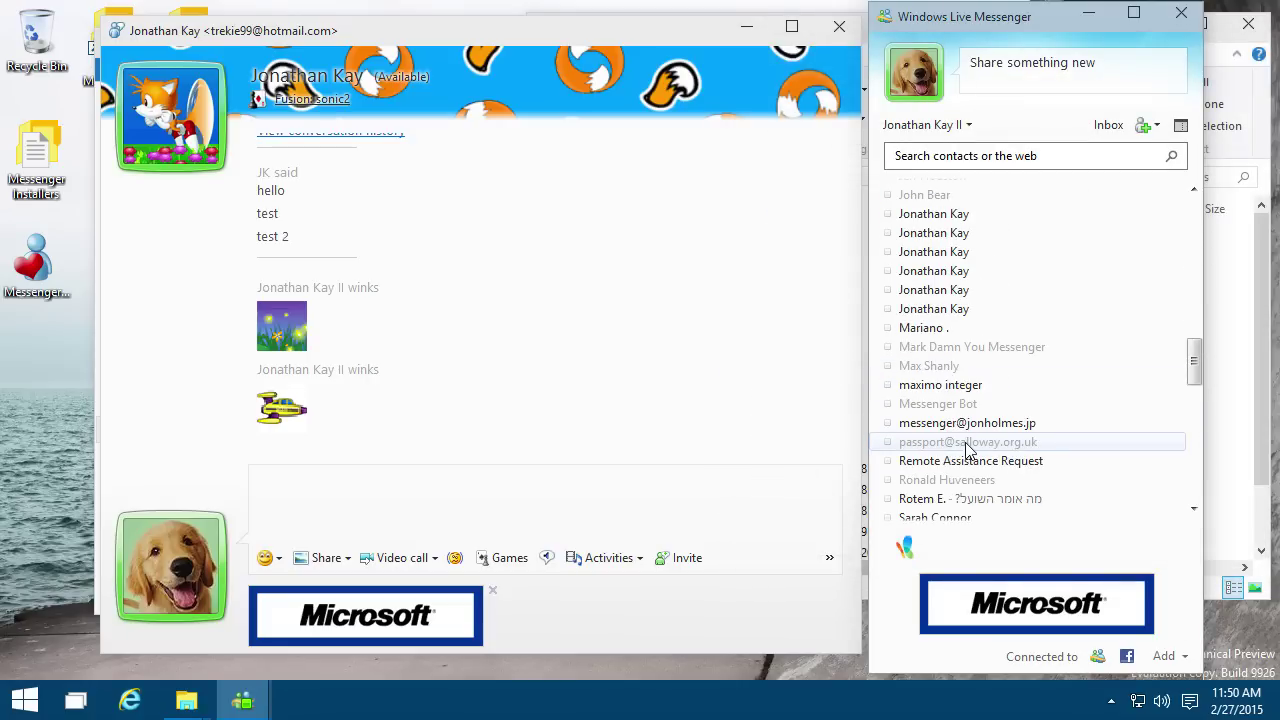
scroll(968, 450, "up", 8)
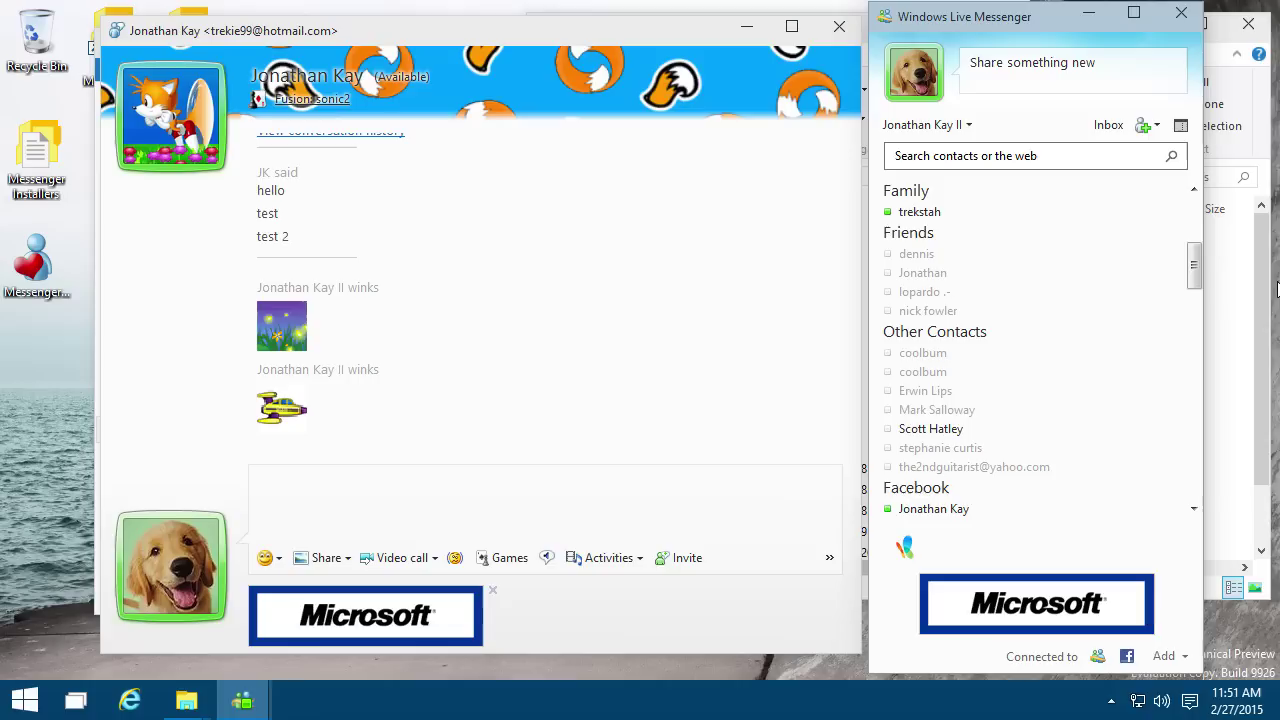
left_click(990, 82)
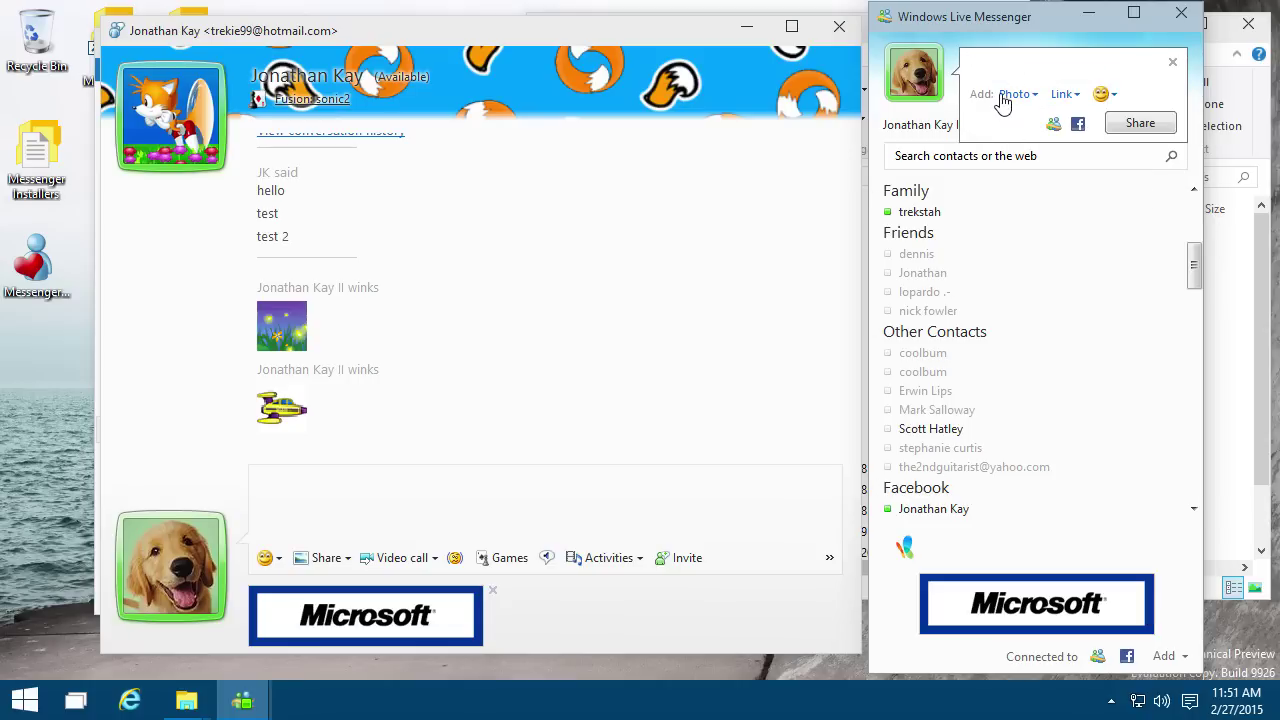
left_click(1104, 93)
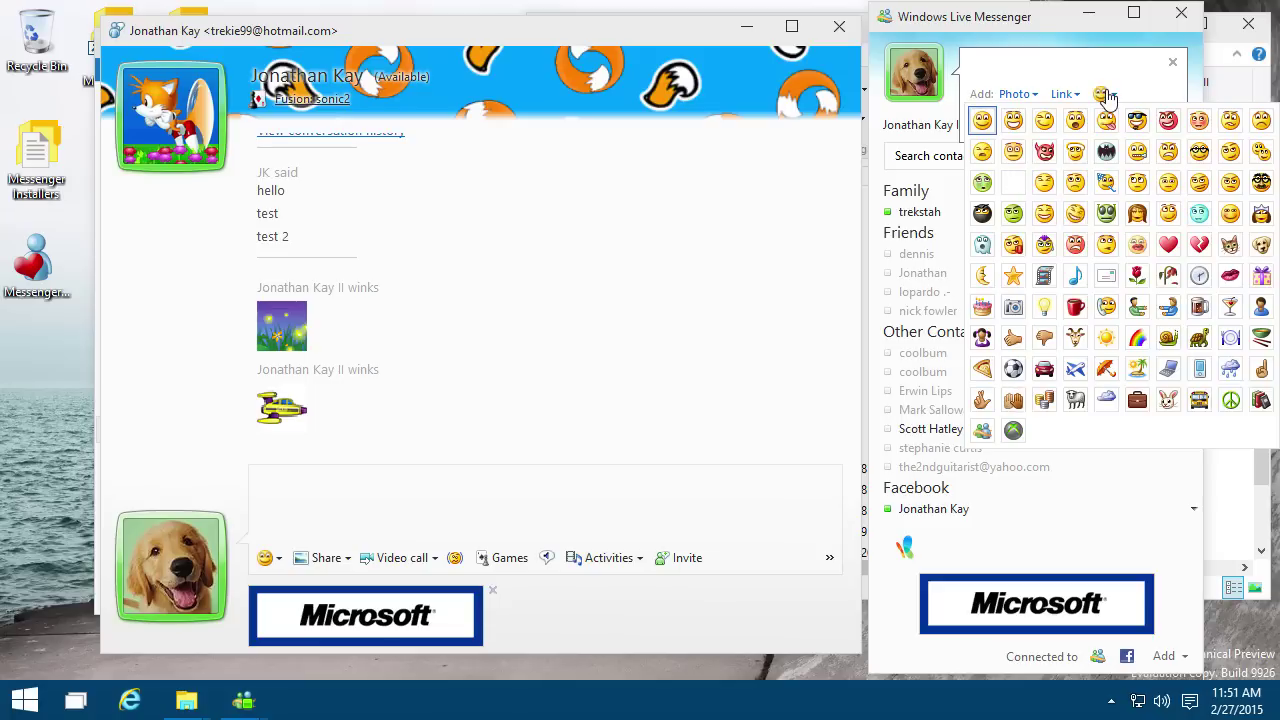
left_click(1172, 63)
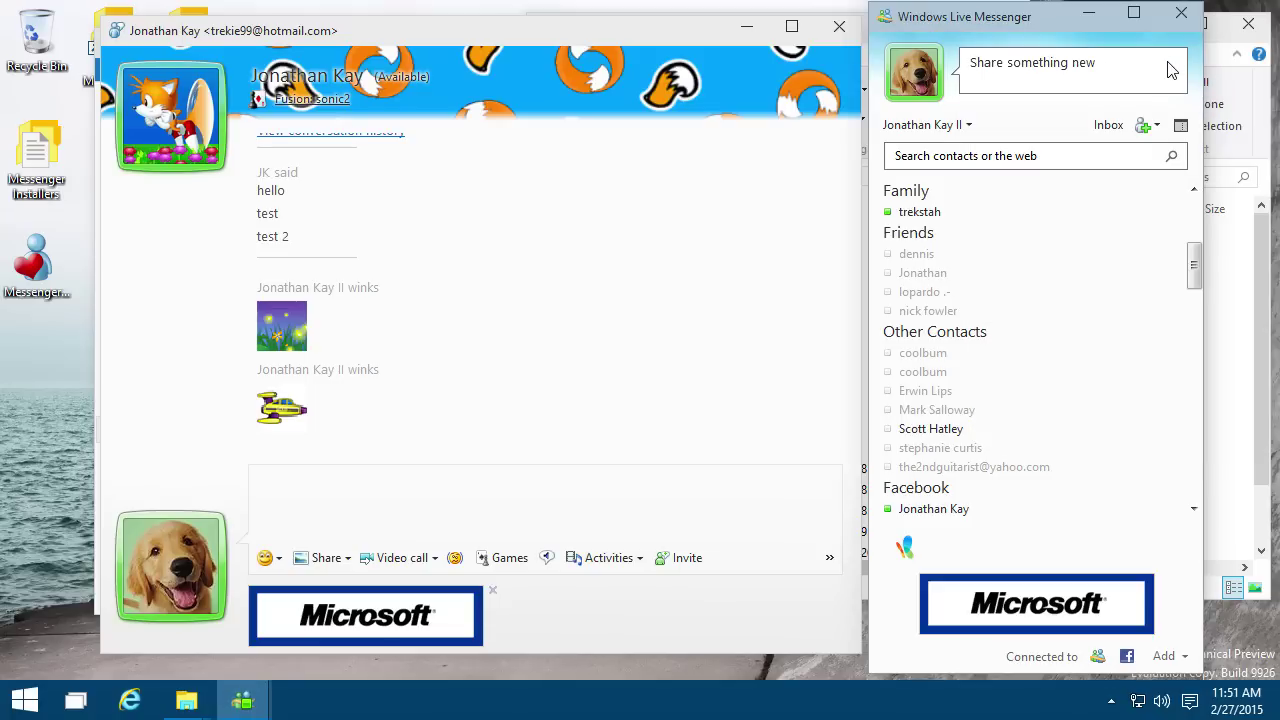
right_click(1109, 356)
left_click(686, 480)
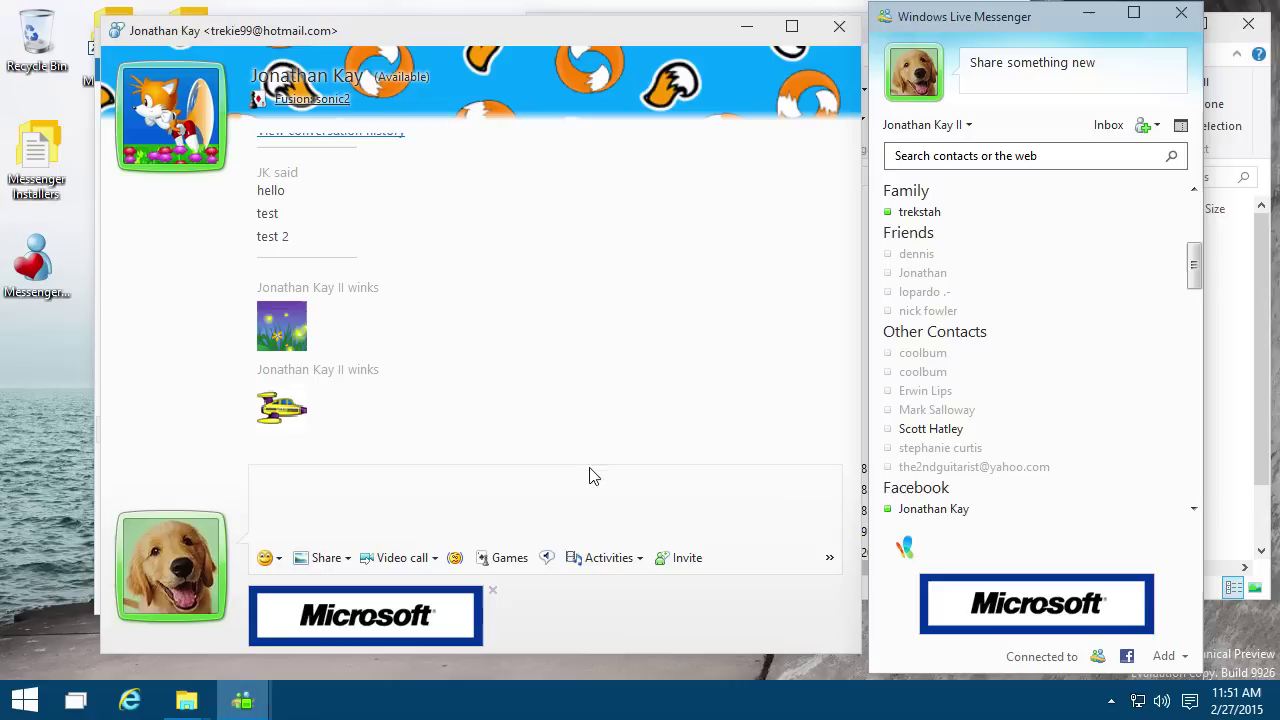
left_click(581, 492)
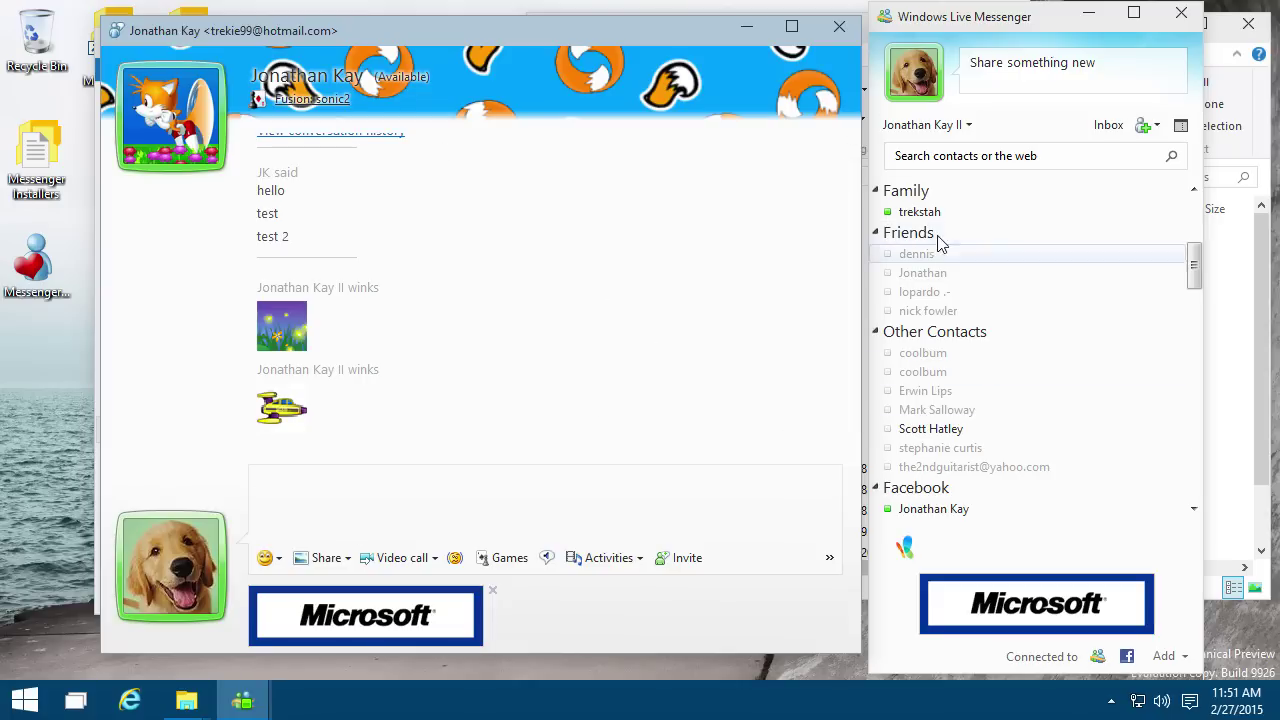
left_click_drag(1192, 268, 1194, 226)
scroll(1163, 285, "down", 3)
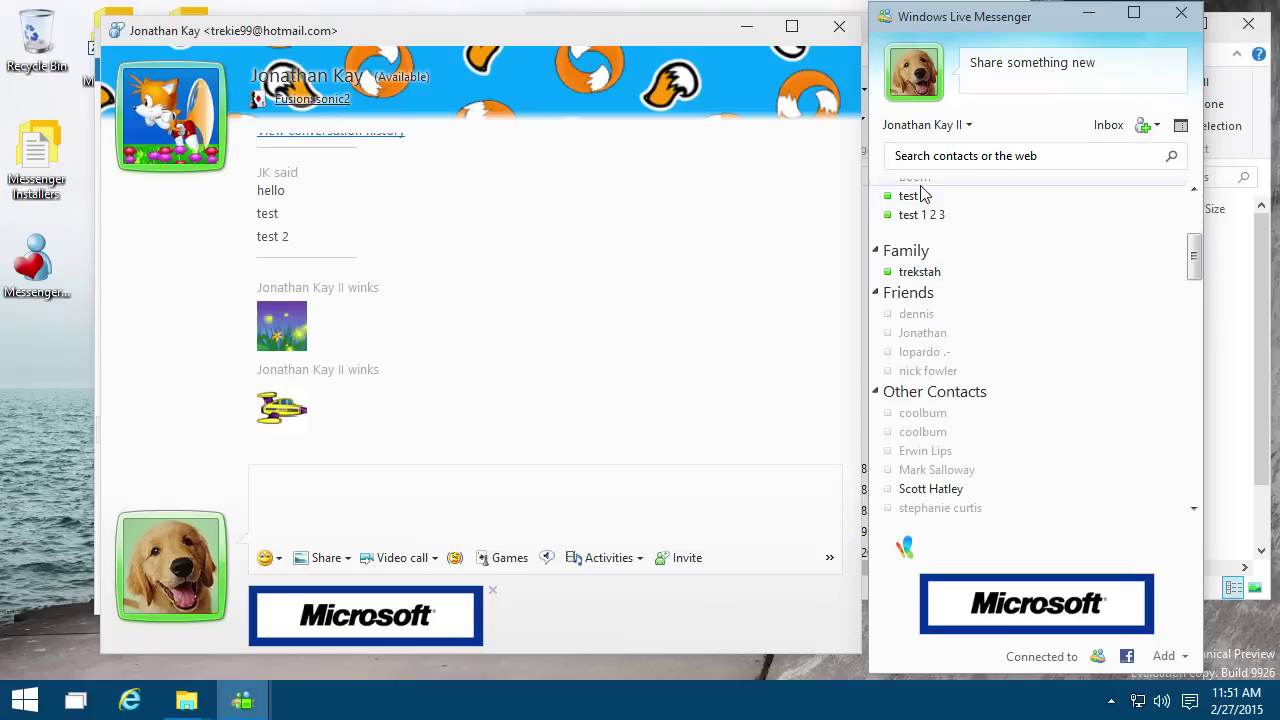
scroll(1059, 414, "down", 2)
right_click(1057, 414)
left_click(814, 480)
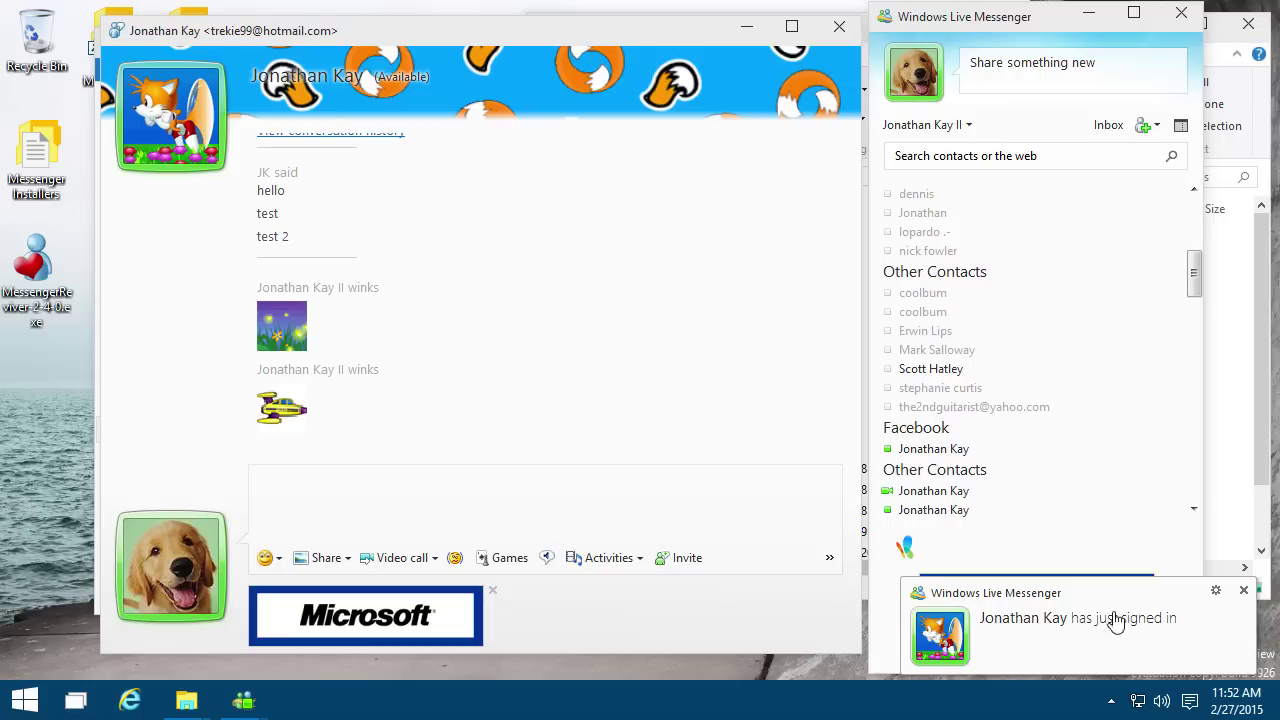
left_click(1068, 640)
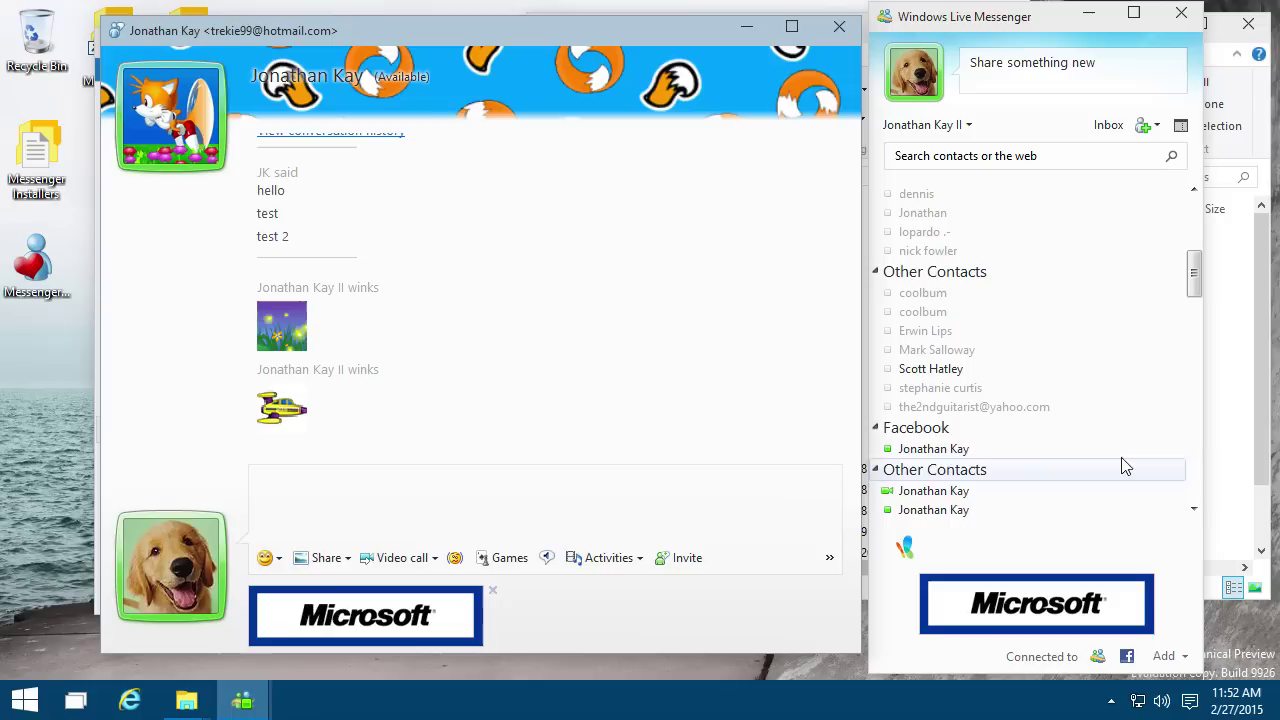
left_click(1191, 398)
left_click(1191, 398)
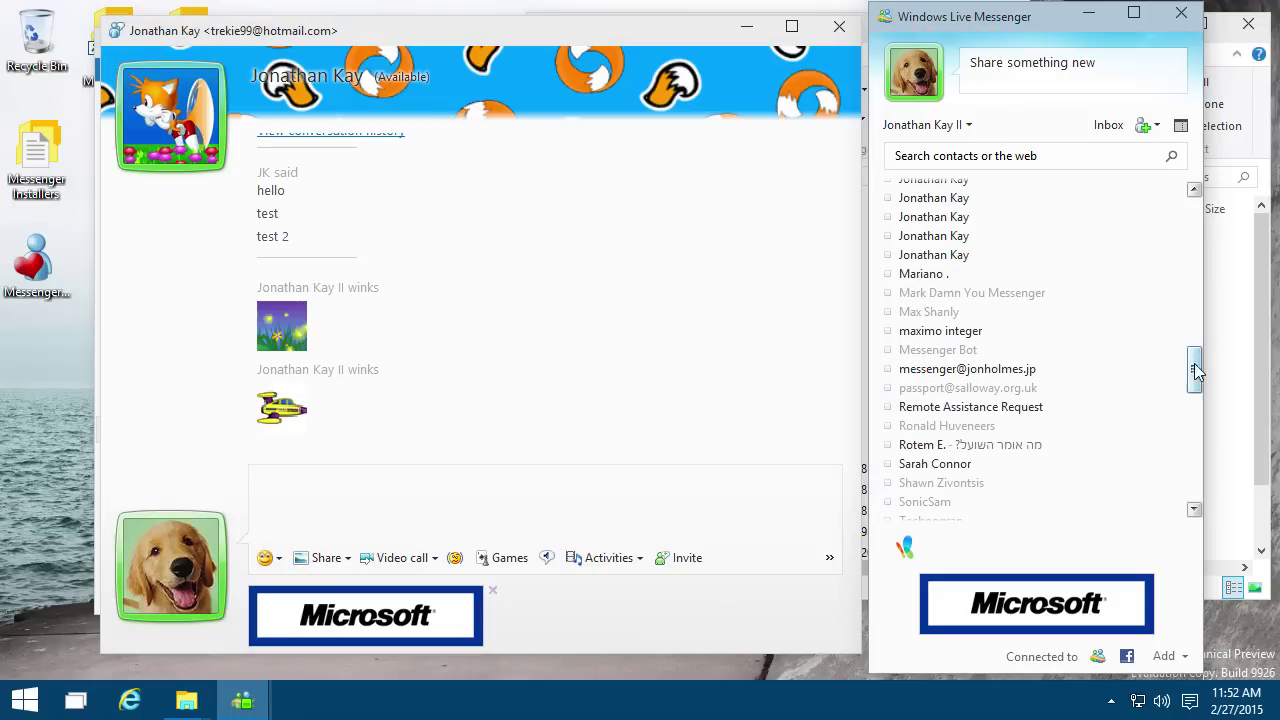
left_click(1202, 296)
left_click(1197, 271)
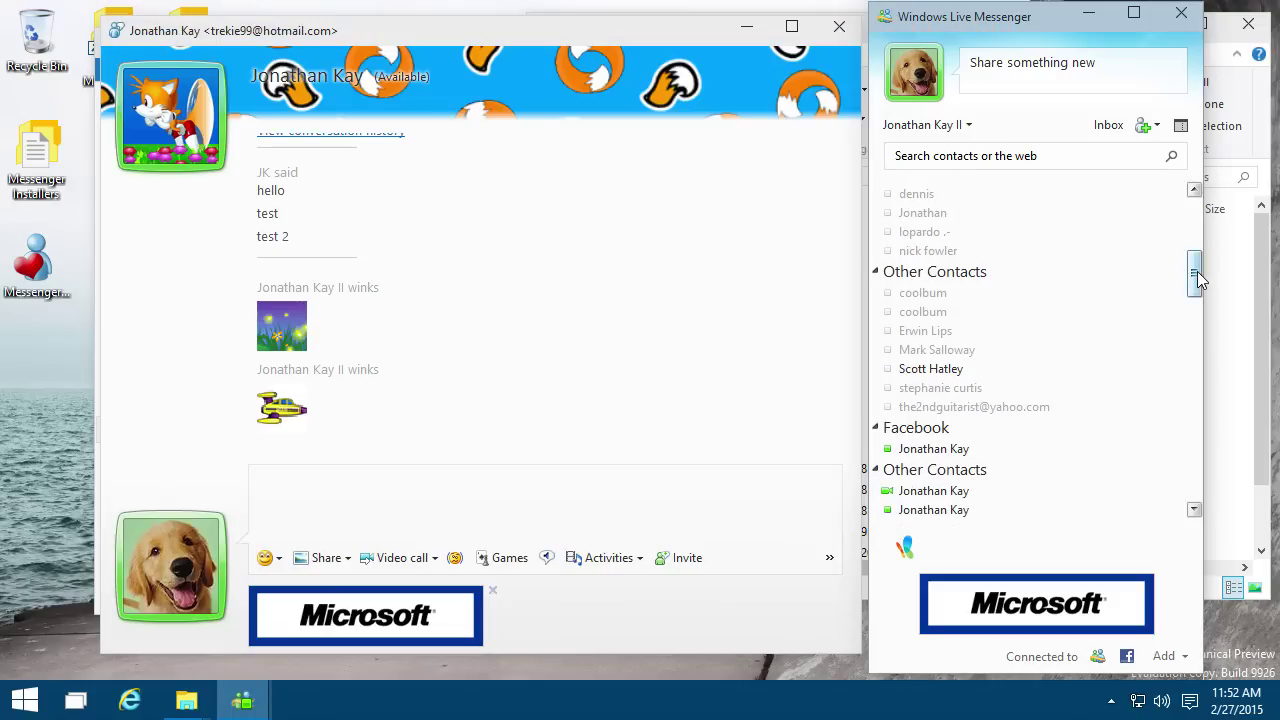
scroll(977, 371, "down", 3)
right_click(954, 318)
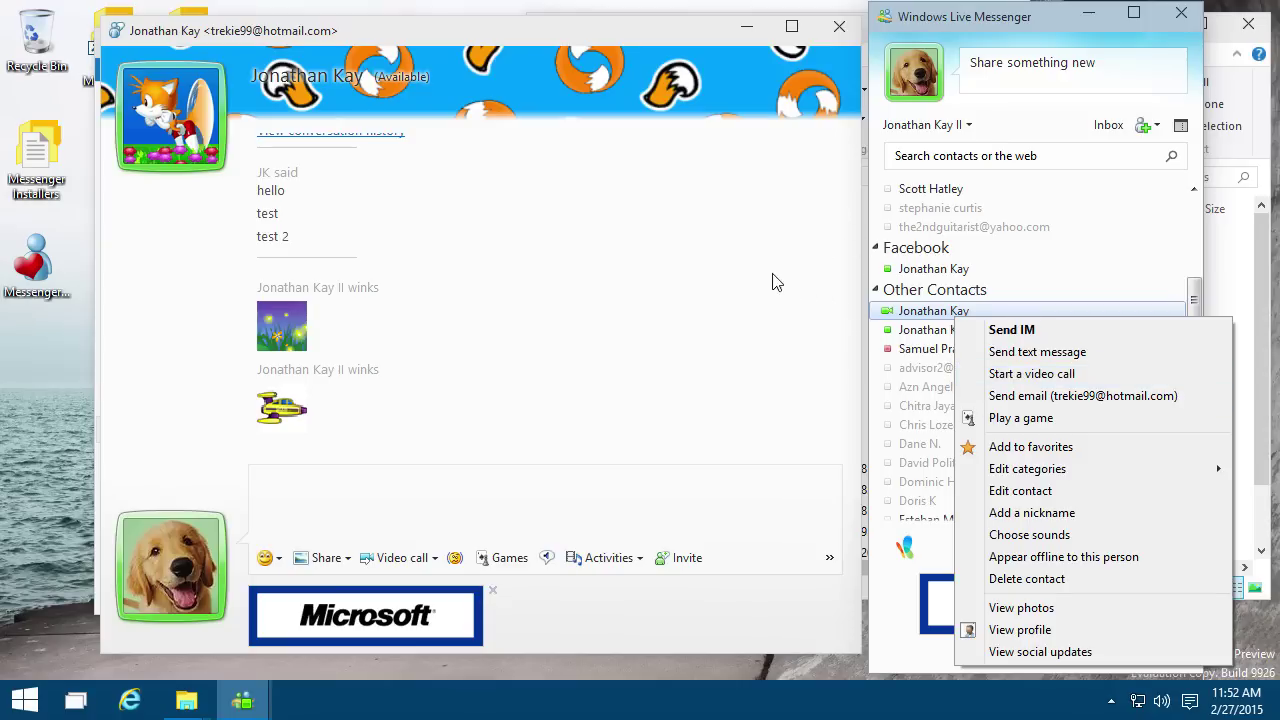
left_click(530, 470)
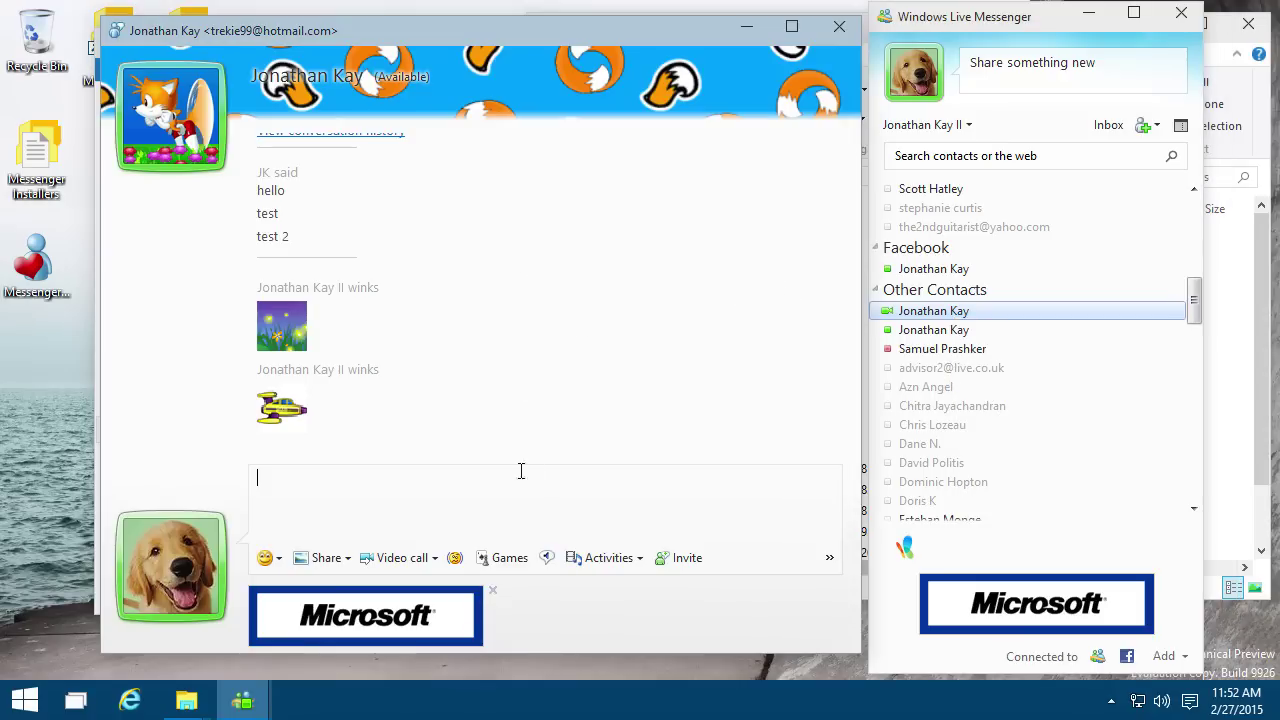
right_click(957, 325)
key("Escape")
right_click(1007, 368)
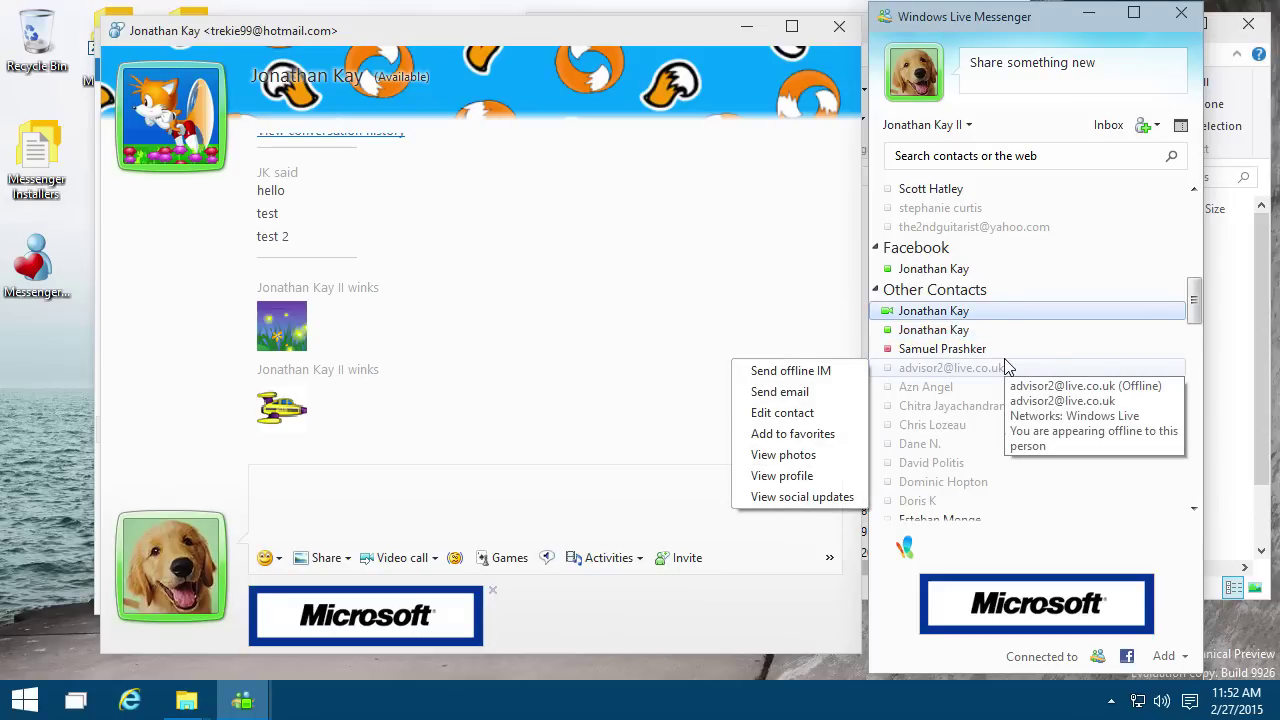
key("Escape")
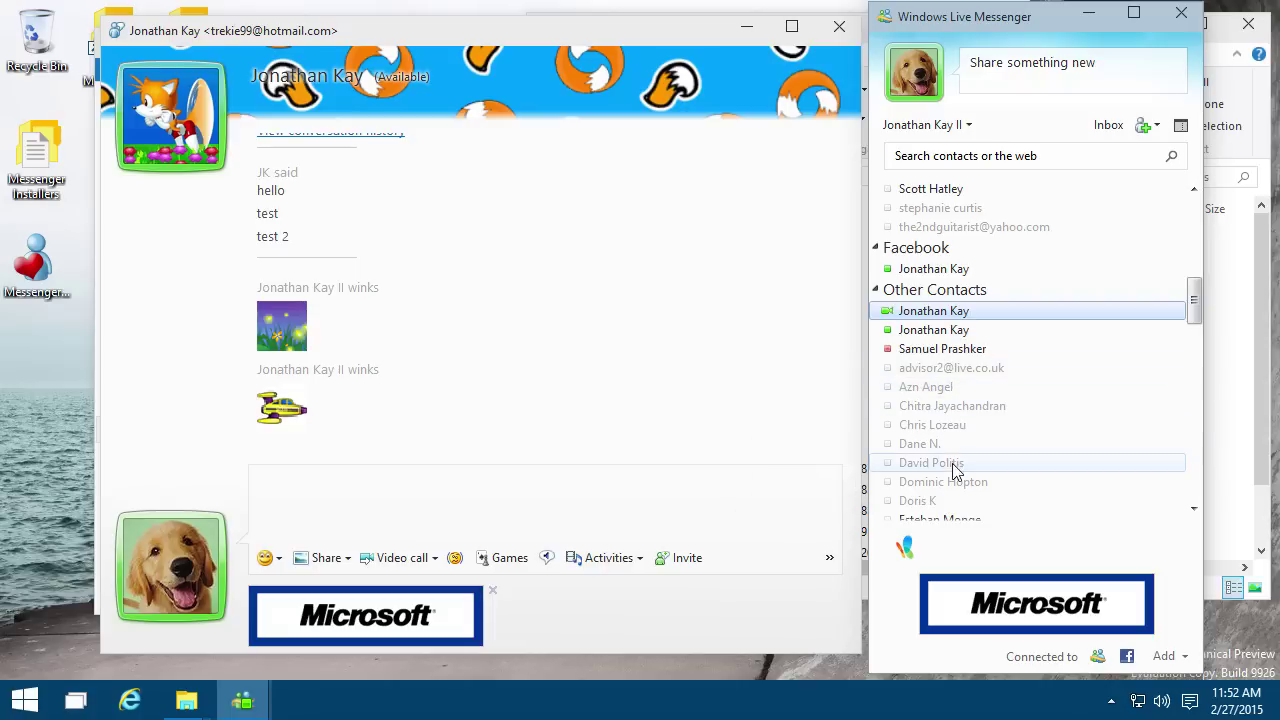
scroll(960, 456, "down", 2)
right_click(960, 456)
key("Escape")
scroll(957, 449, "up", 3)
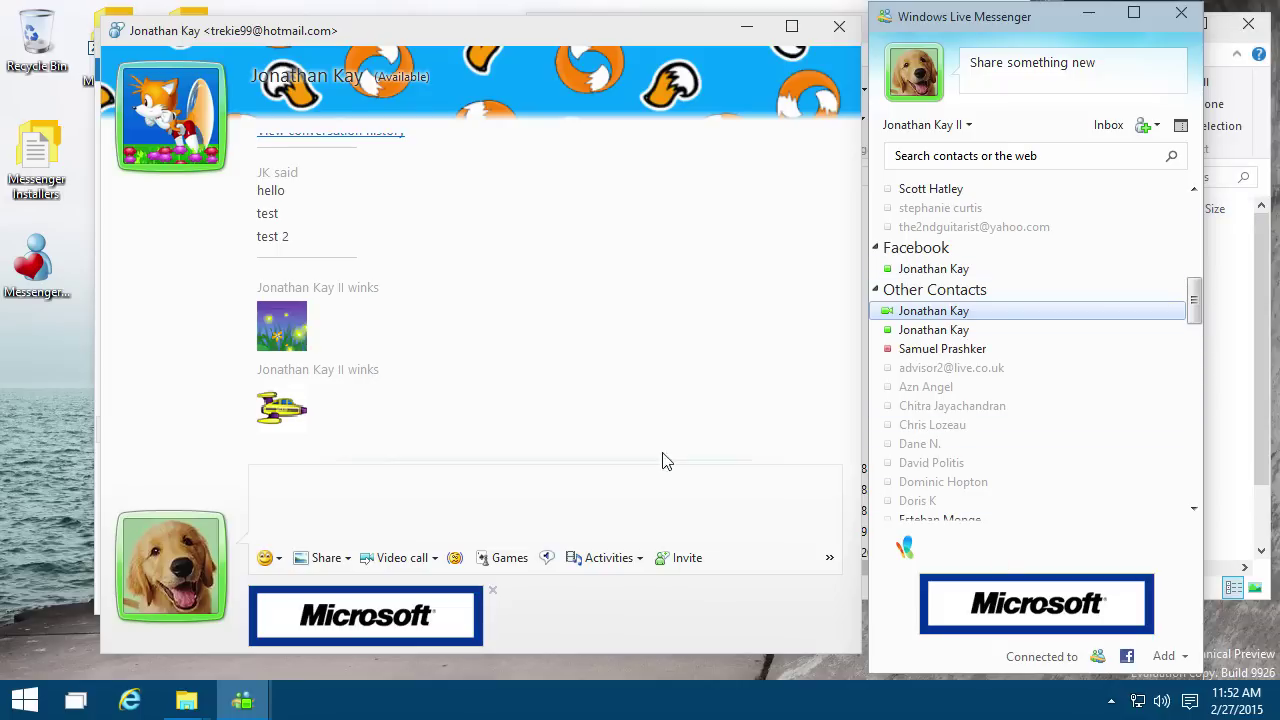
left_click(491, 548)
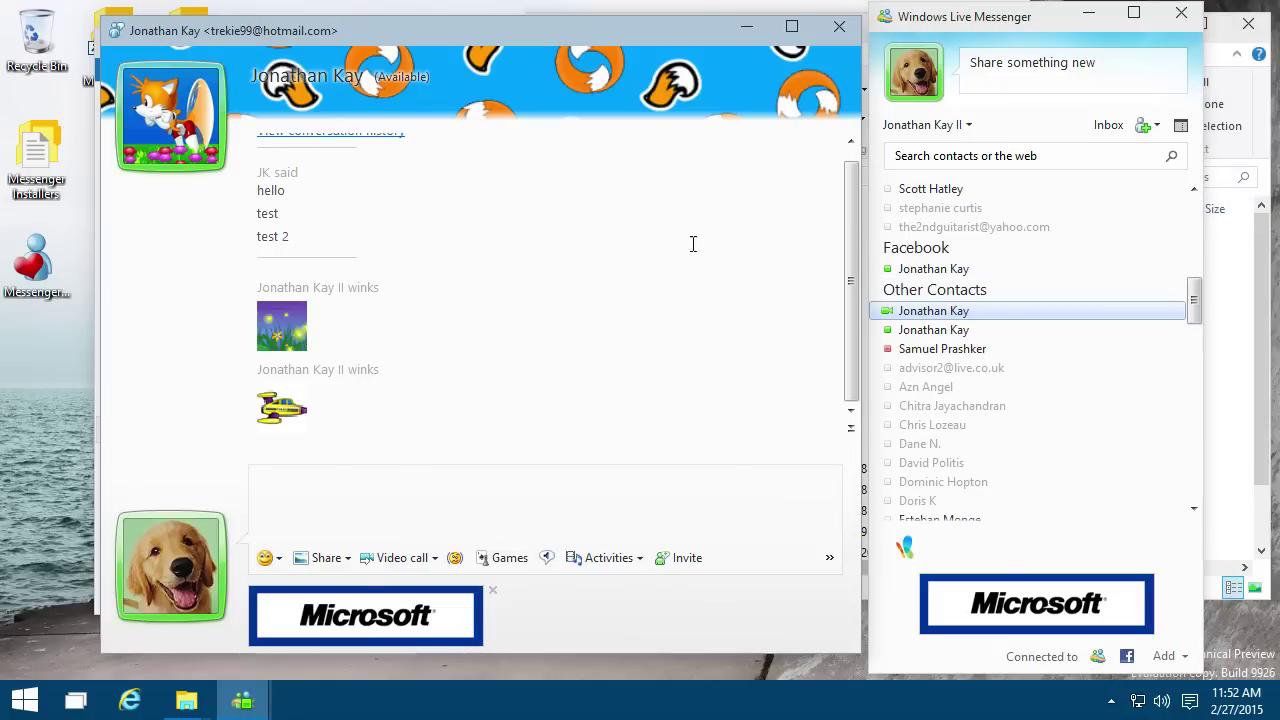
left_click(1002, 352)
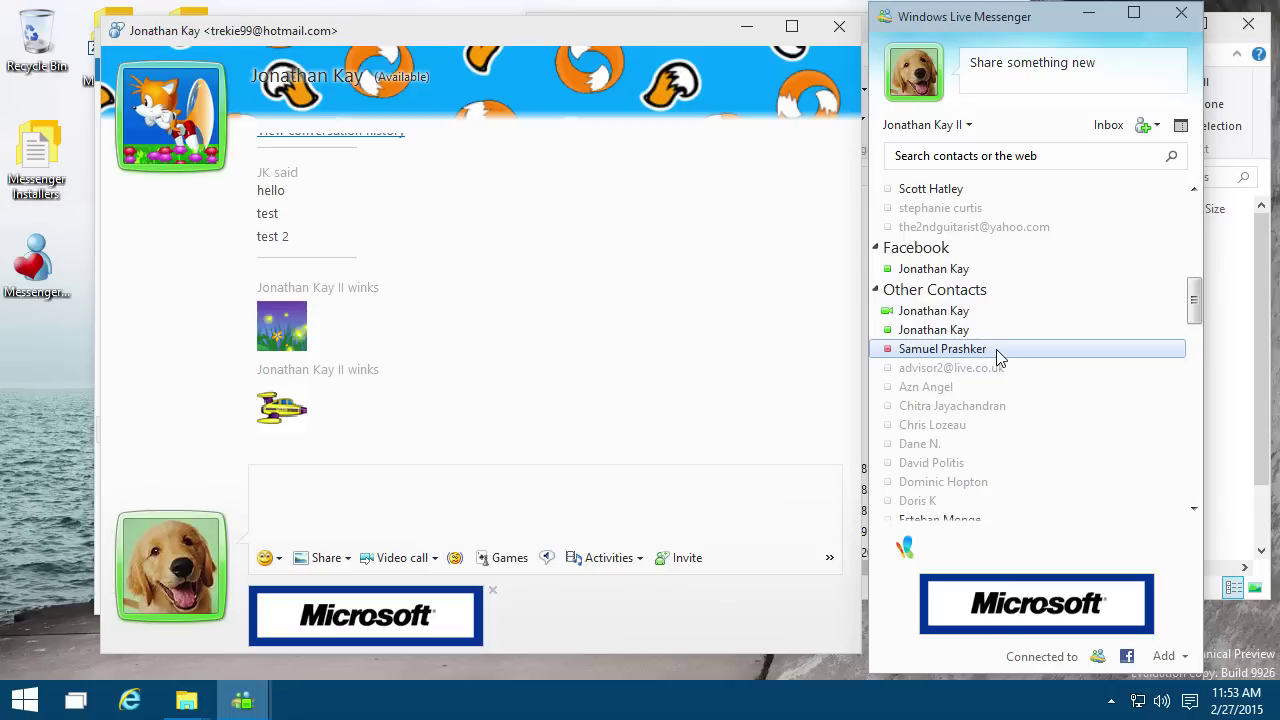
scroll(998, 360, "down", 6)
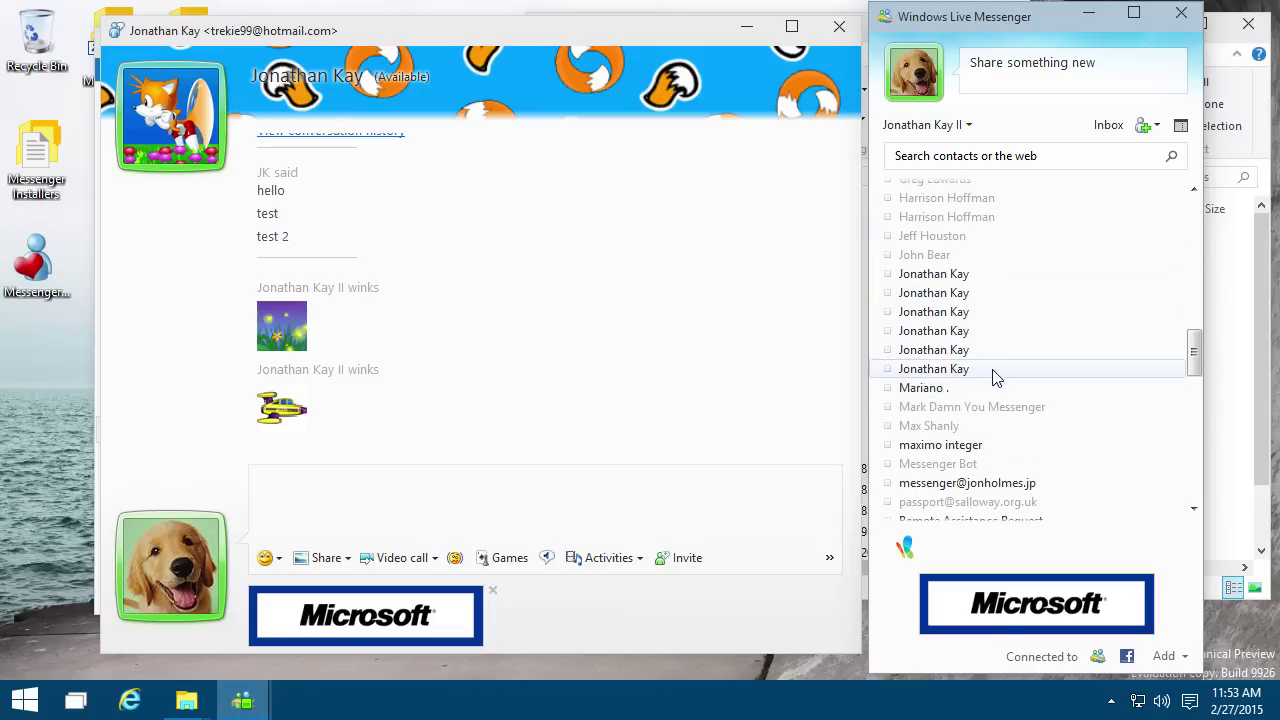
scroll(962, 424, "down", 5)
scroll(962, 424, "down", 2)
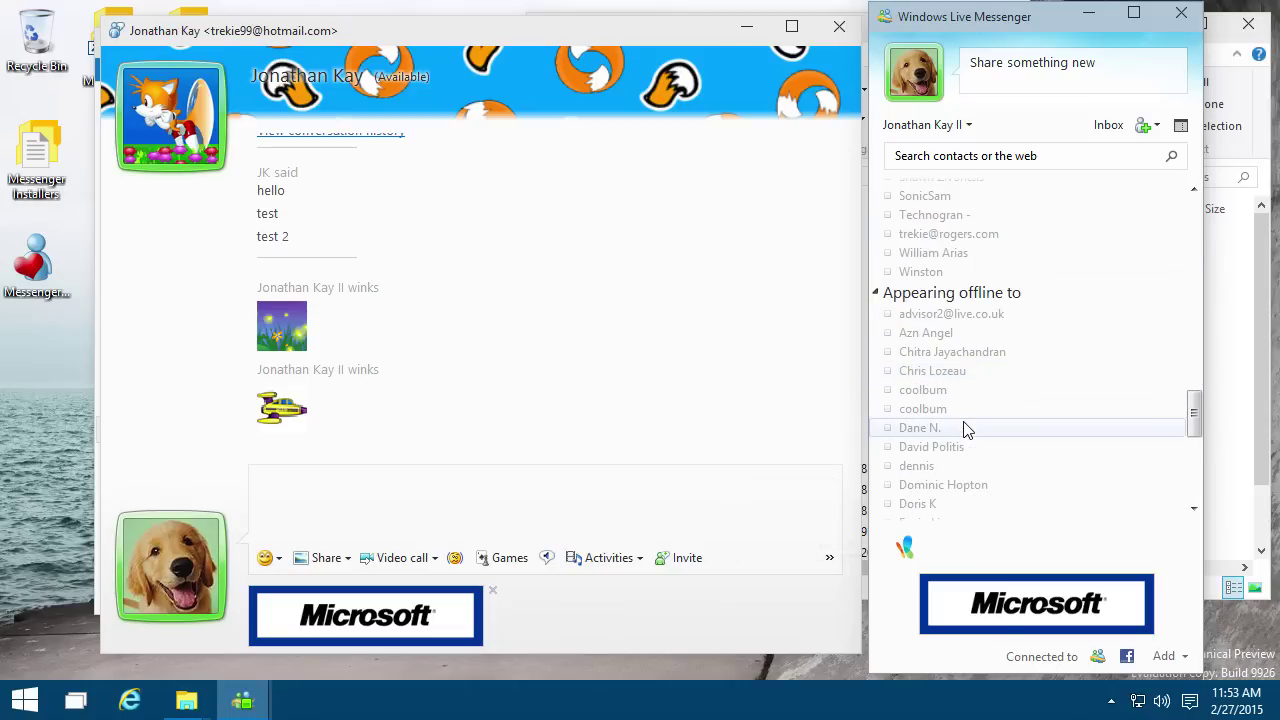
right_click(878, 427)
left_click(685, 510)
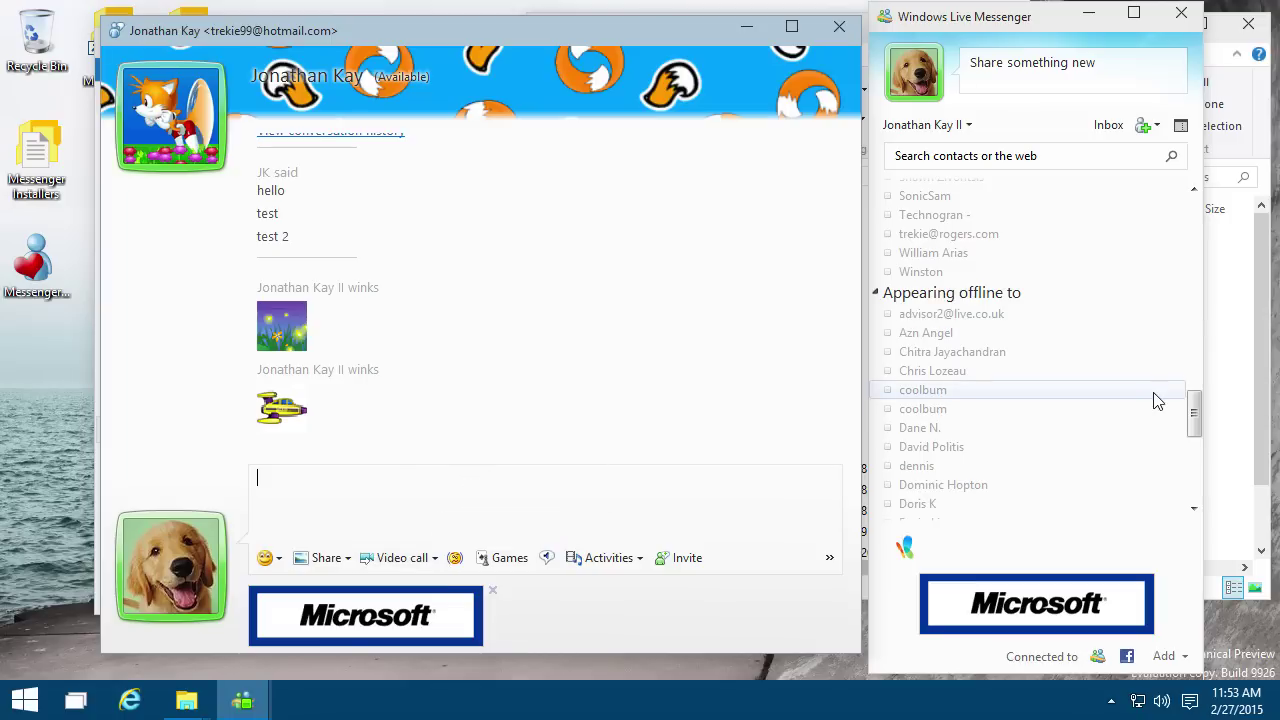
left_click(1196, 333)
left_click(1196, 333)
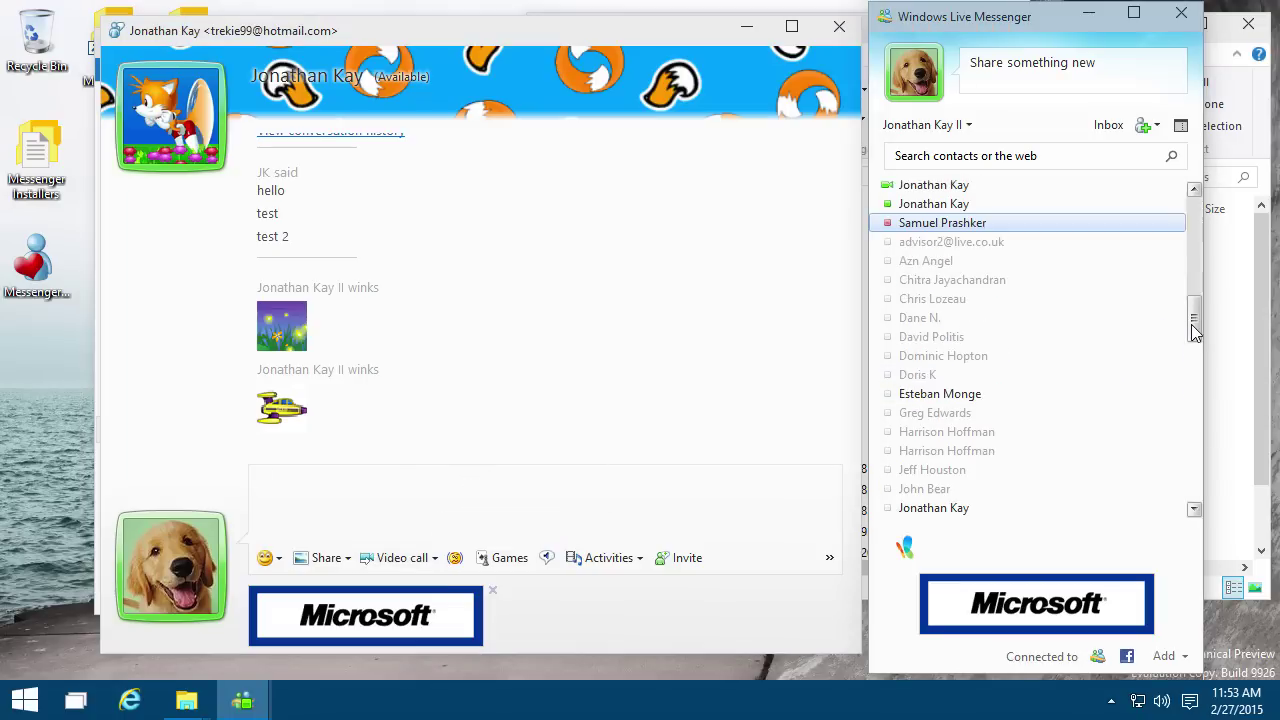
left_click(1196, 333)
right_click(1096, 242)
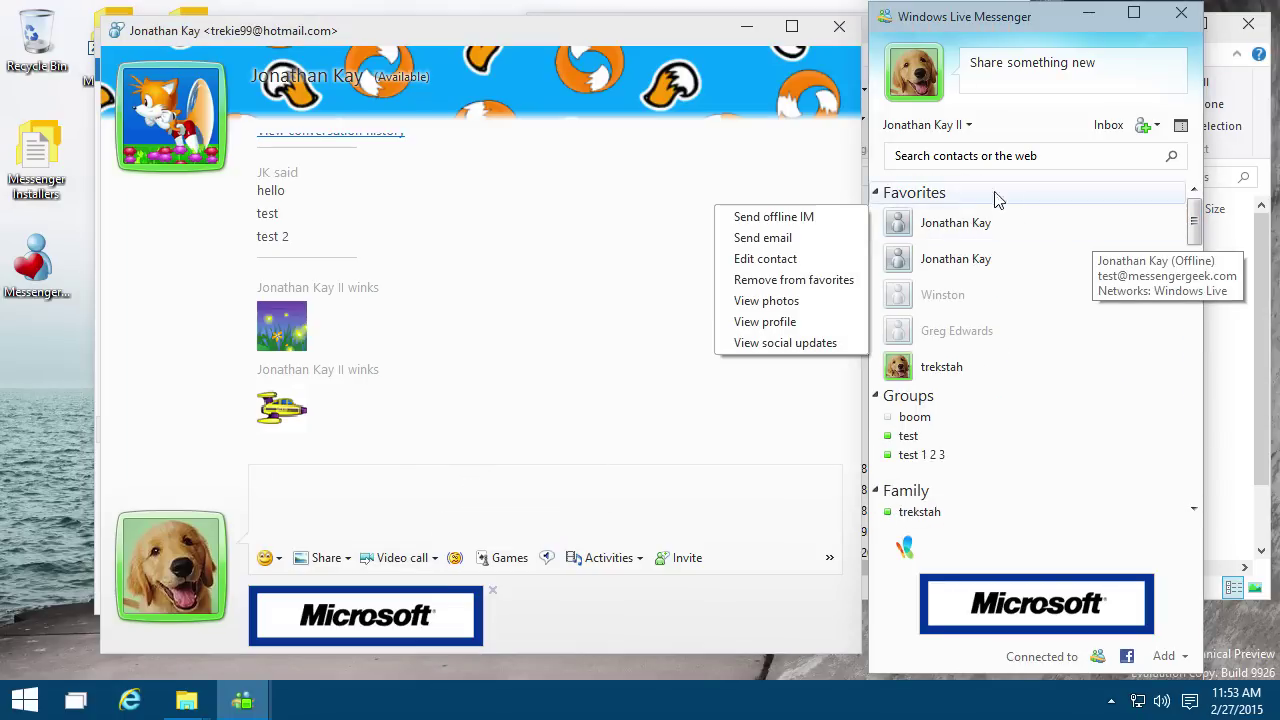
key("Escape")
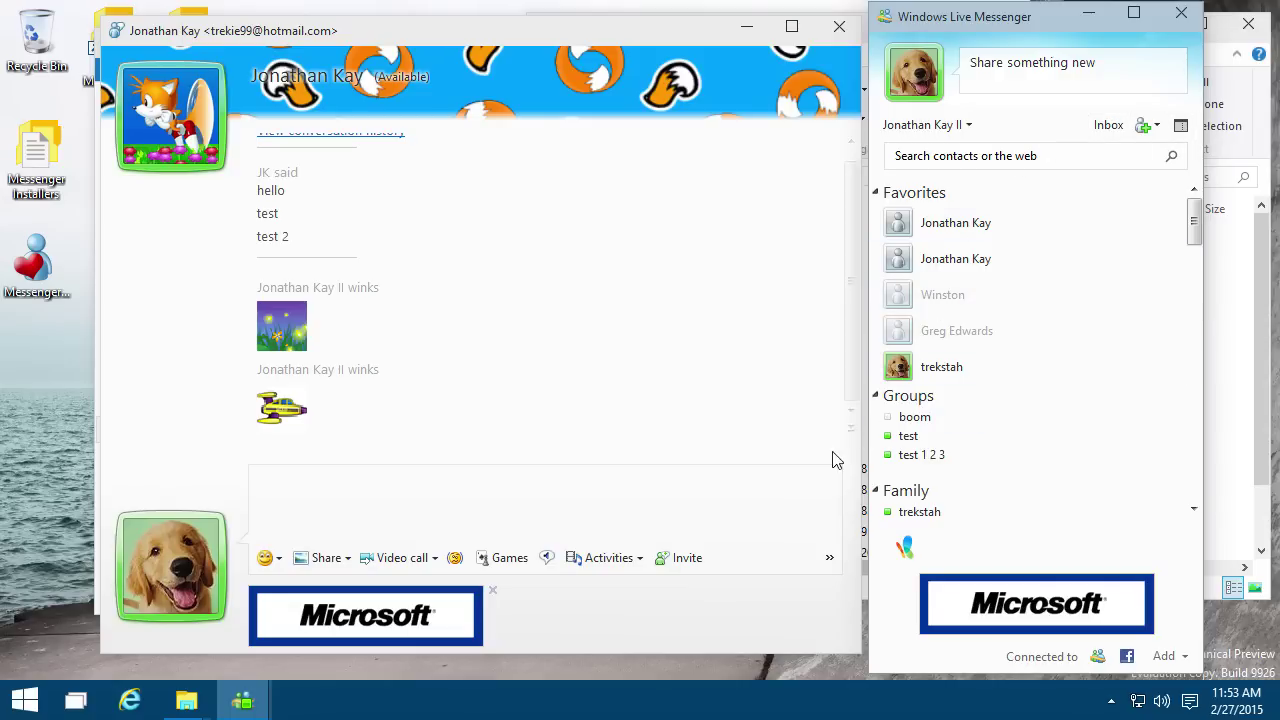
left_click_drag(534, 32, 642, 47)
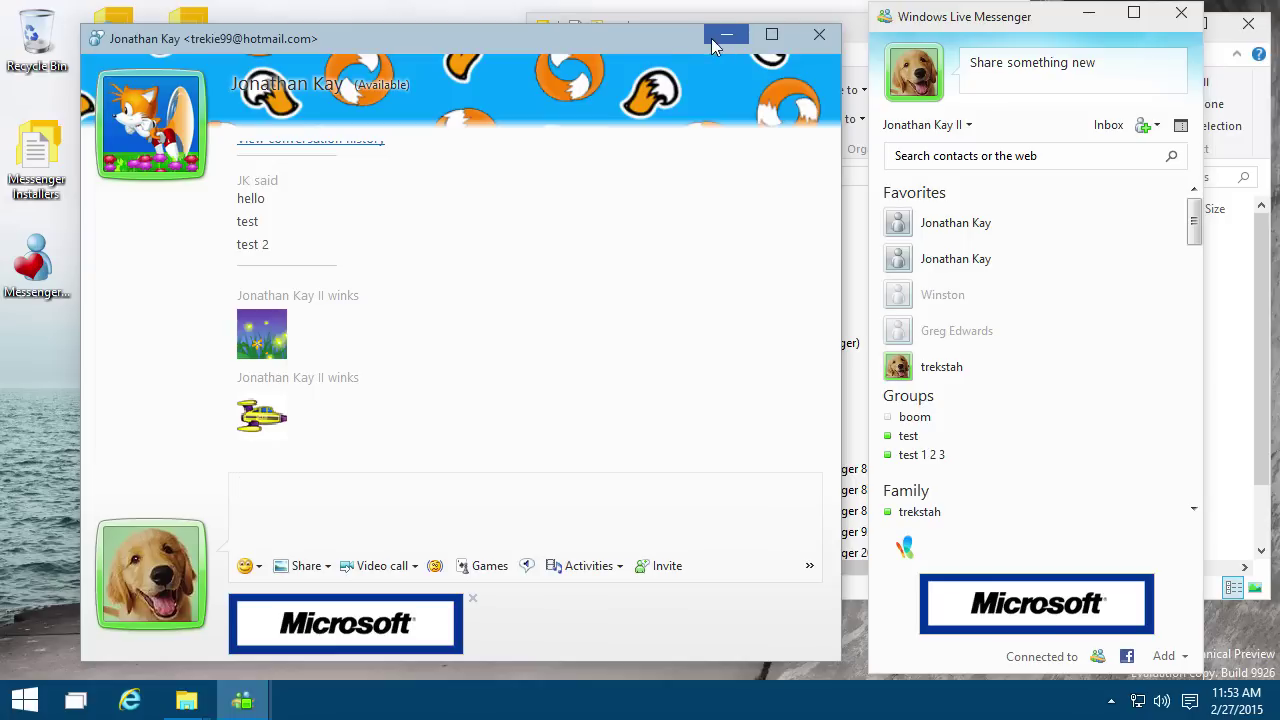
Step: Minimize the chat and review the right-click options of several offline contacts without changing anything
left_click(722, 36)
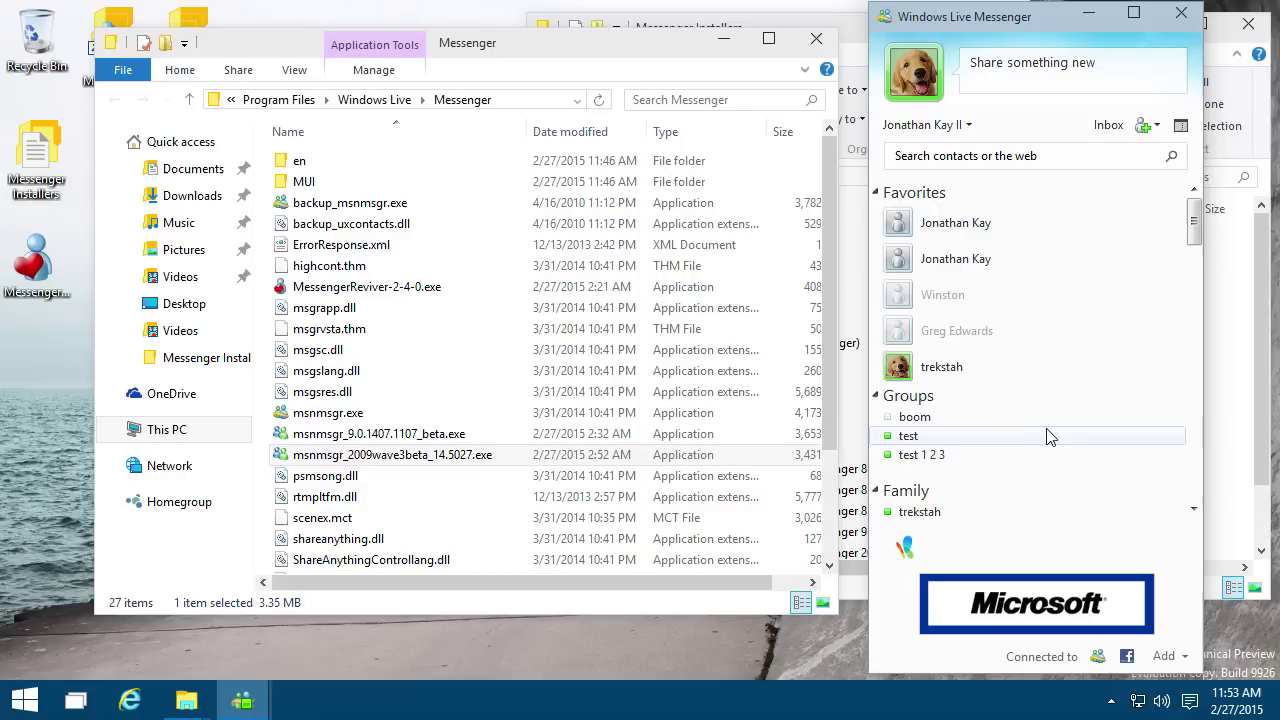
scroll(1053, 437, "down", 3)
scroll(1053, 437, "down", 5)
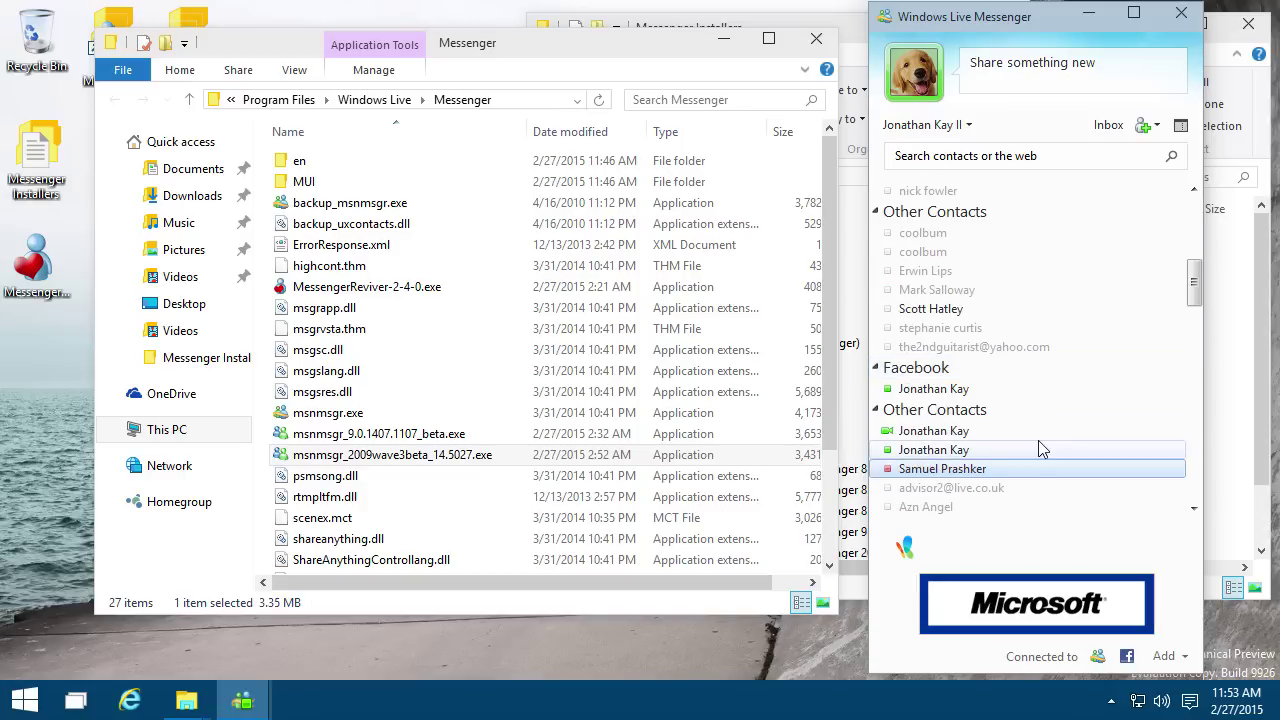
scroll(1030, 465, "down", 3)
right_click(1030, 455)
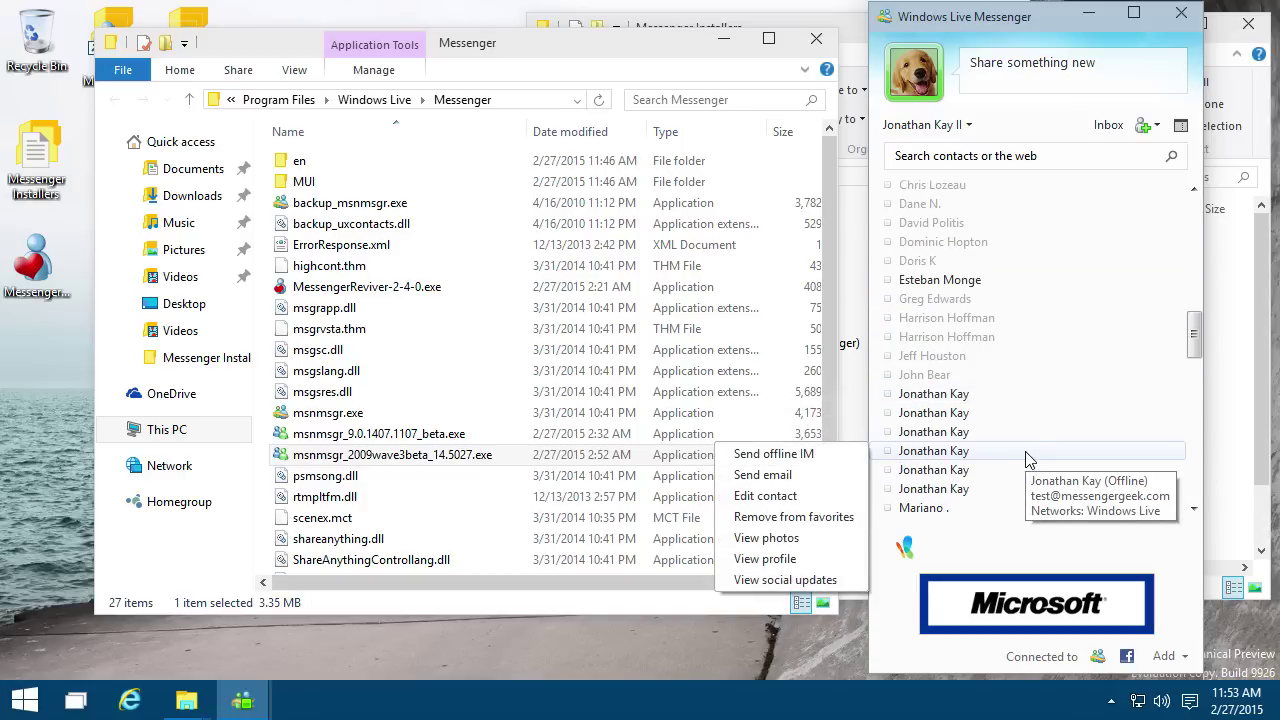
scroll(1030, 460, "down", 6)
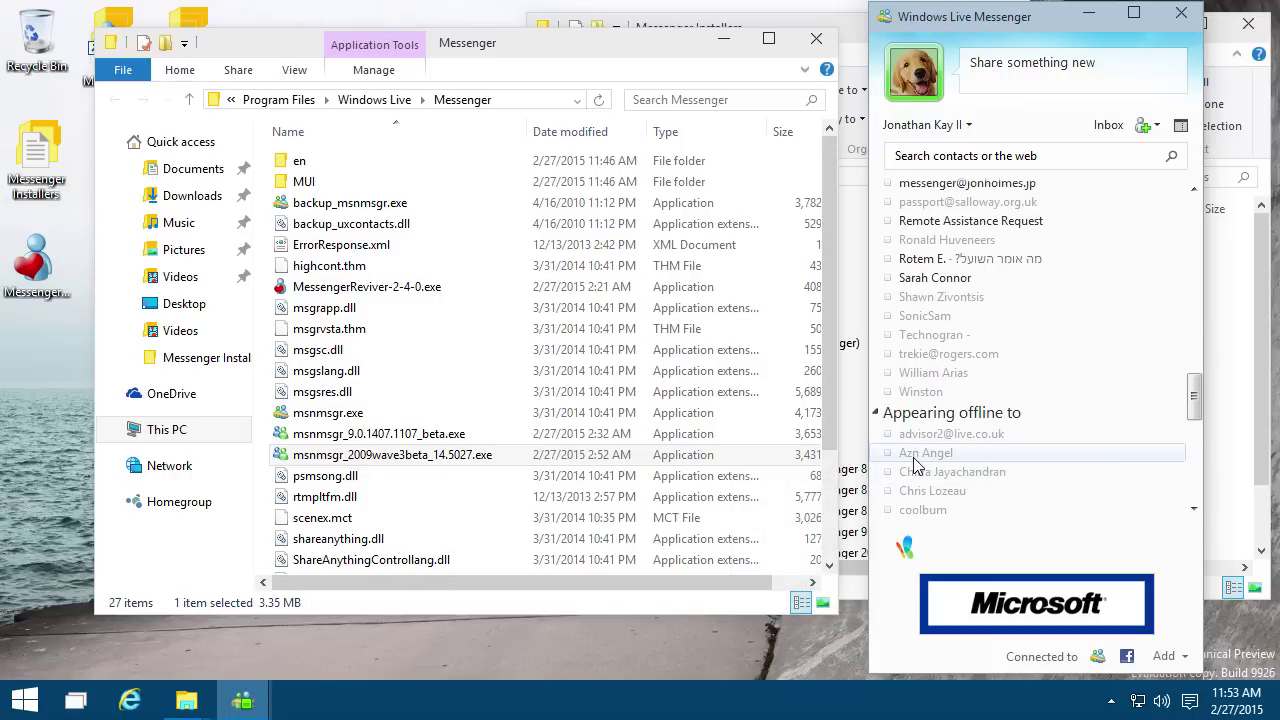
right_click(914, 458)
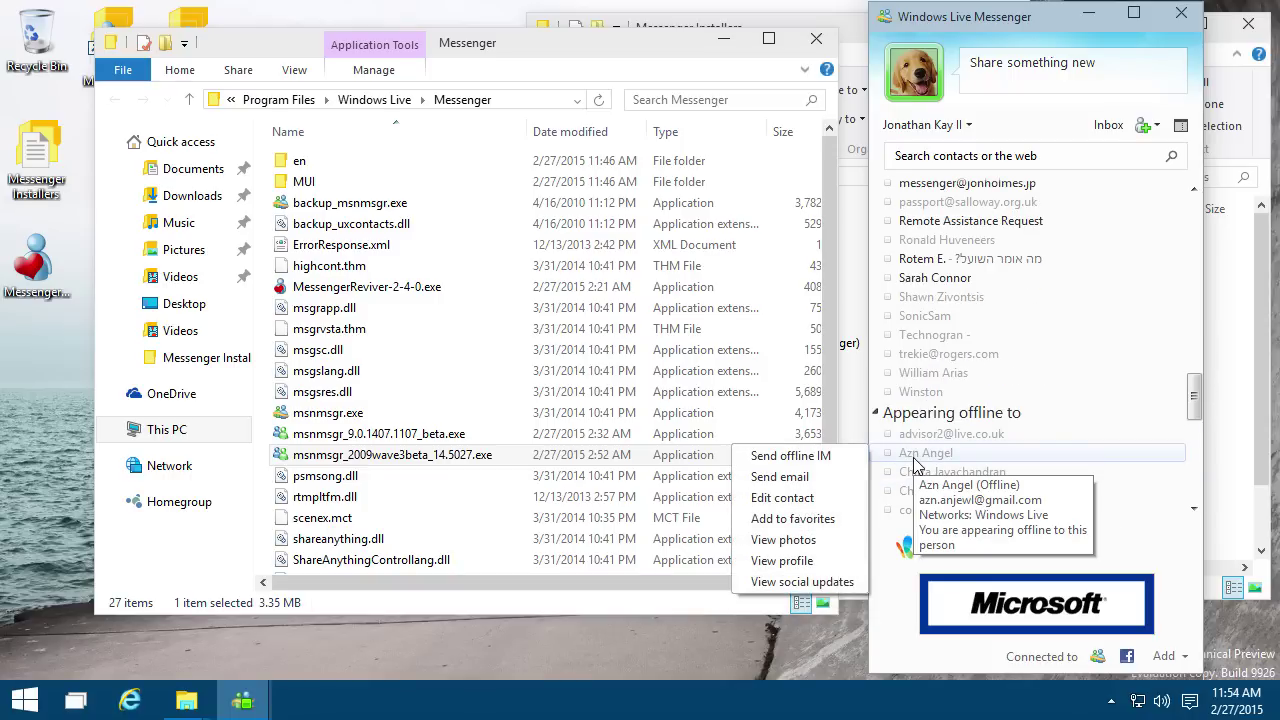
scroll(1000, 455, "down", 4)
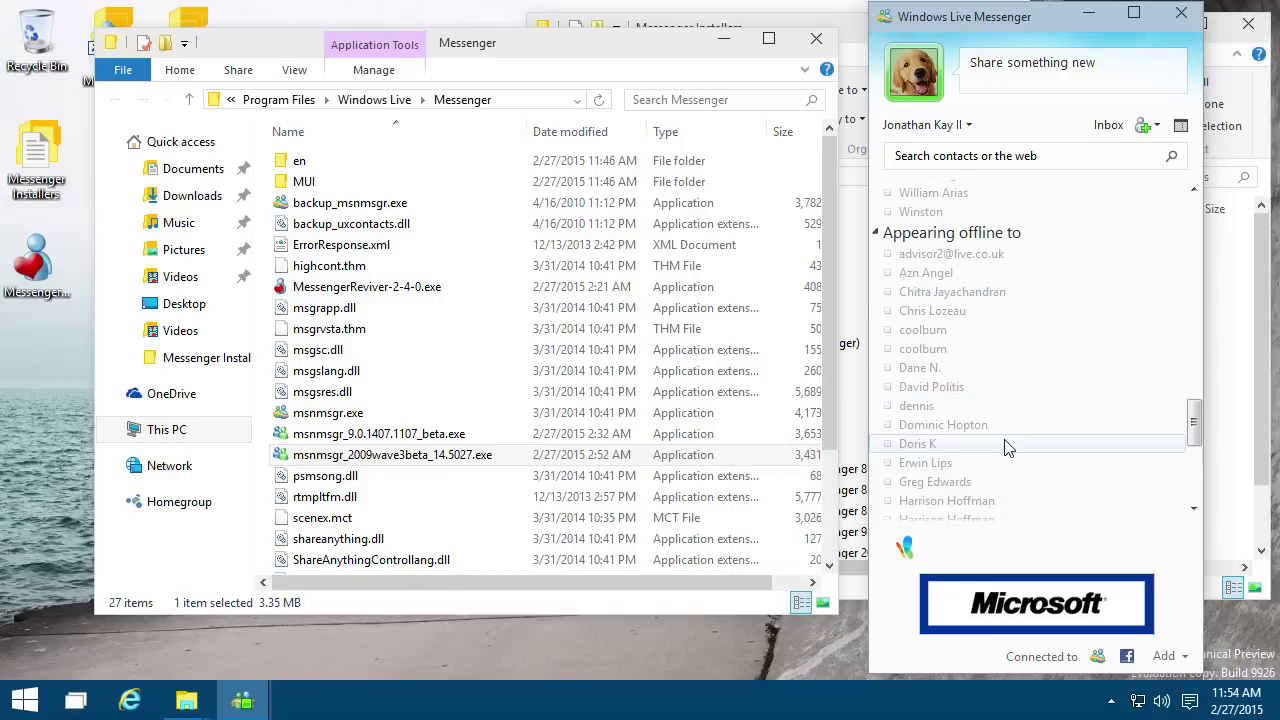
scroll(1005, 450, "down", 5)
right_click(1020, 408)
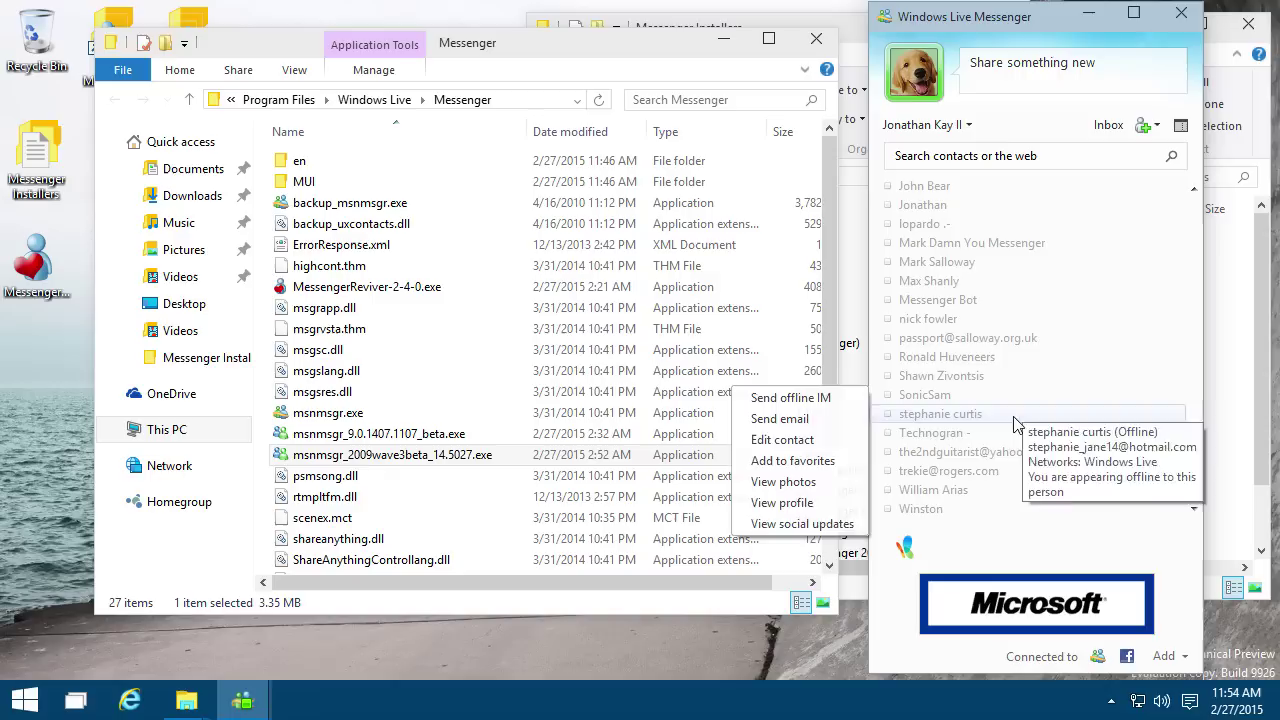
scroll(1022, 411, "up", 5)
scroll(1022, 411, "up", 3)
right_click(886, 428)
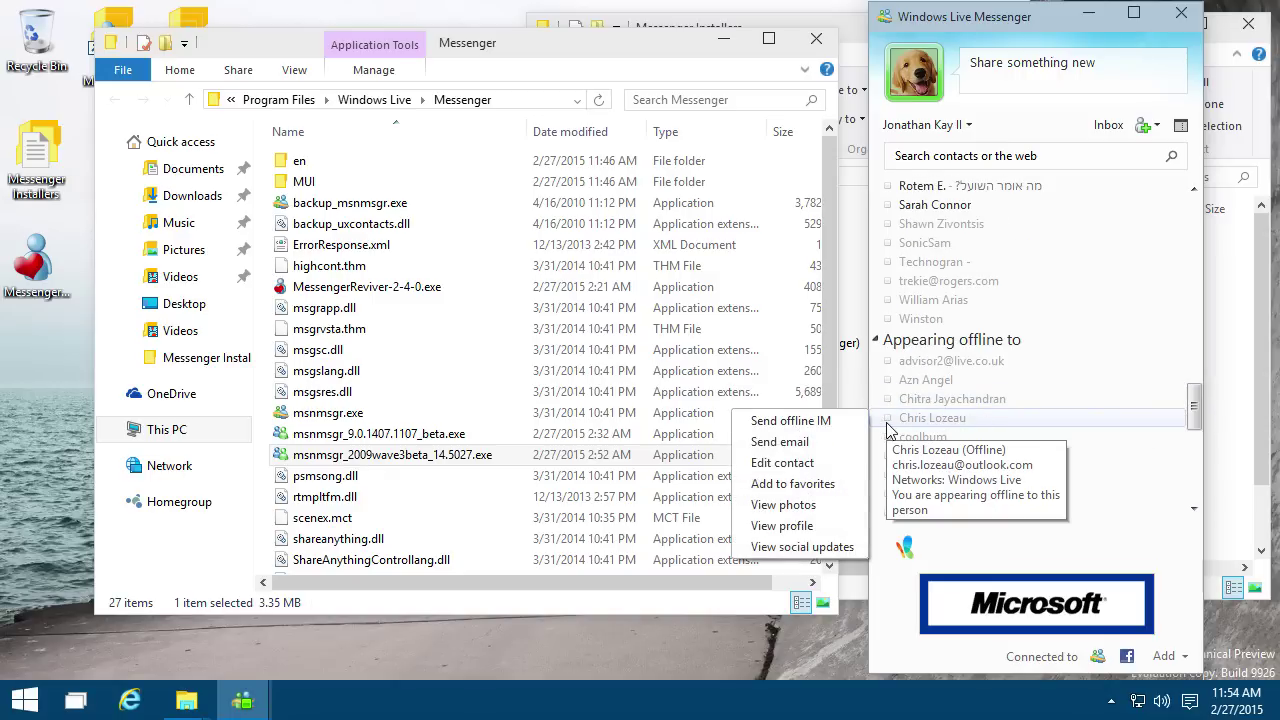
scroll(930, 400, "up", 8)
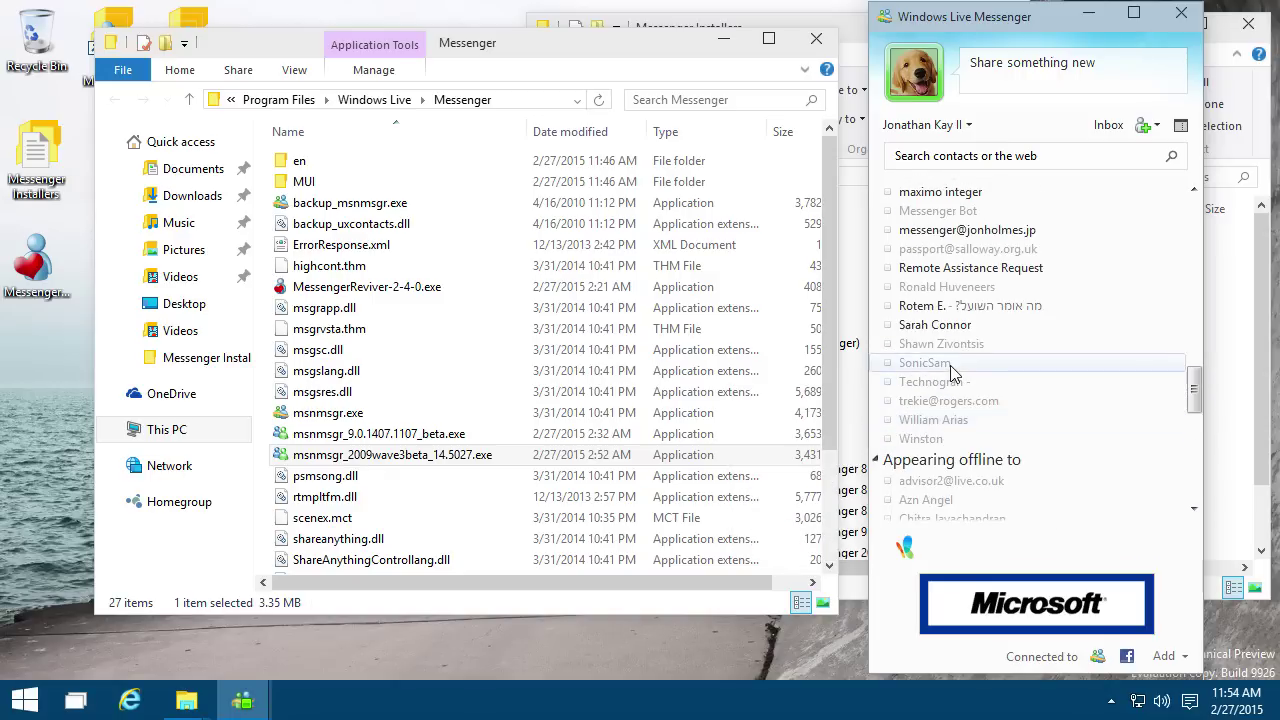
scroll(950, 372, "up", 4)
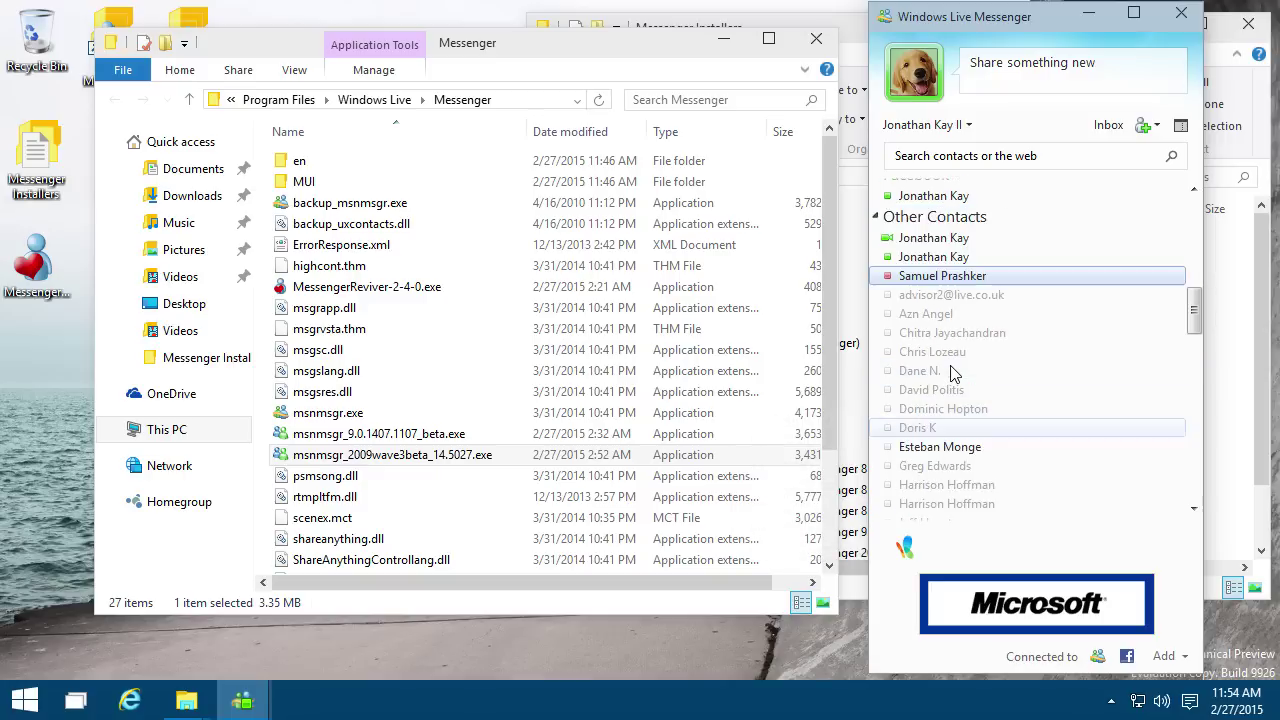
right_click(950, 373)
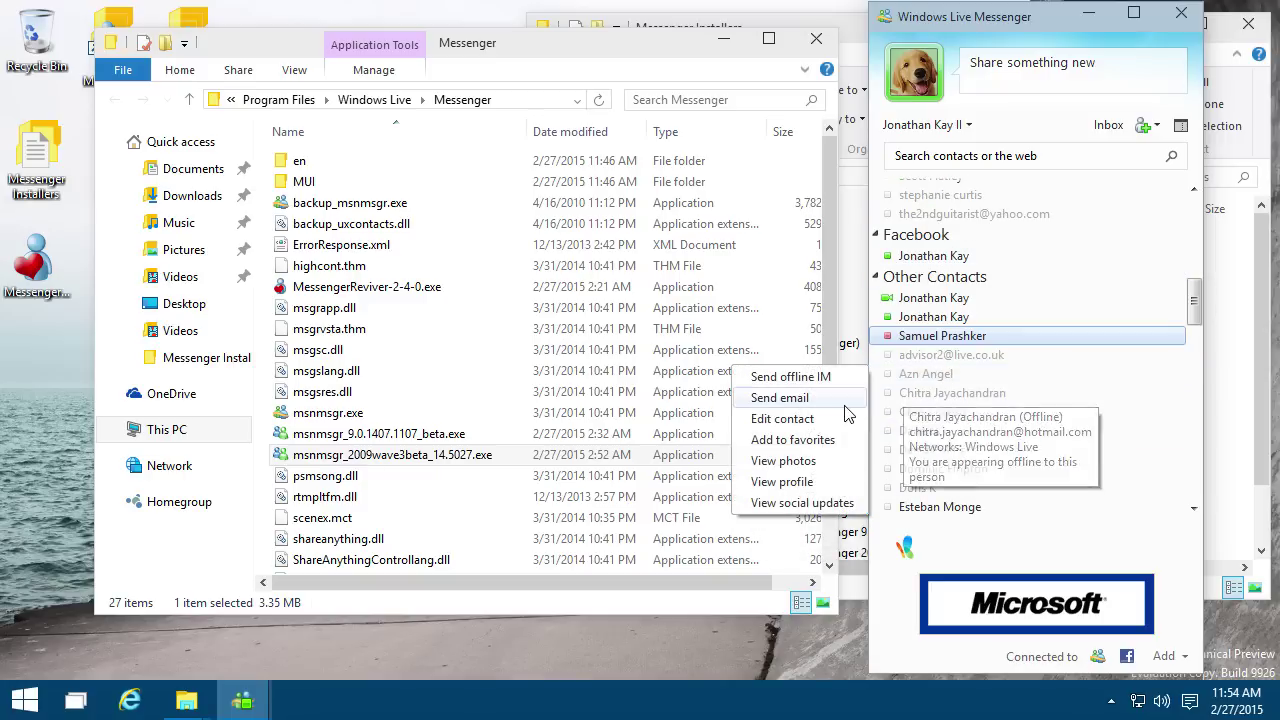
left_click(792, 440)
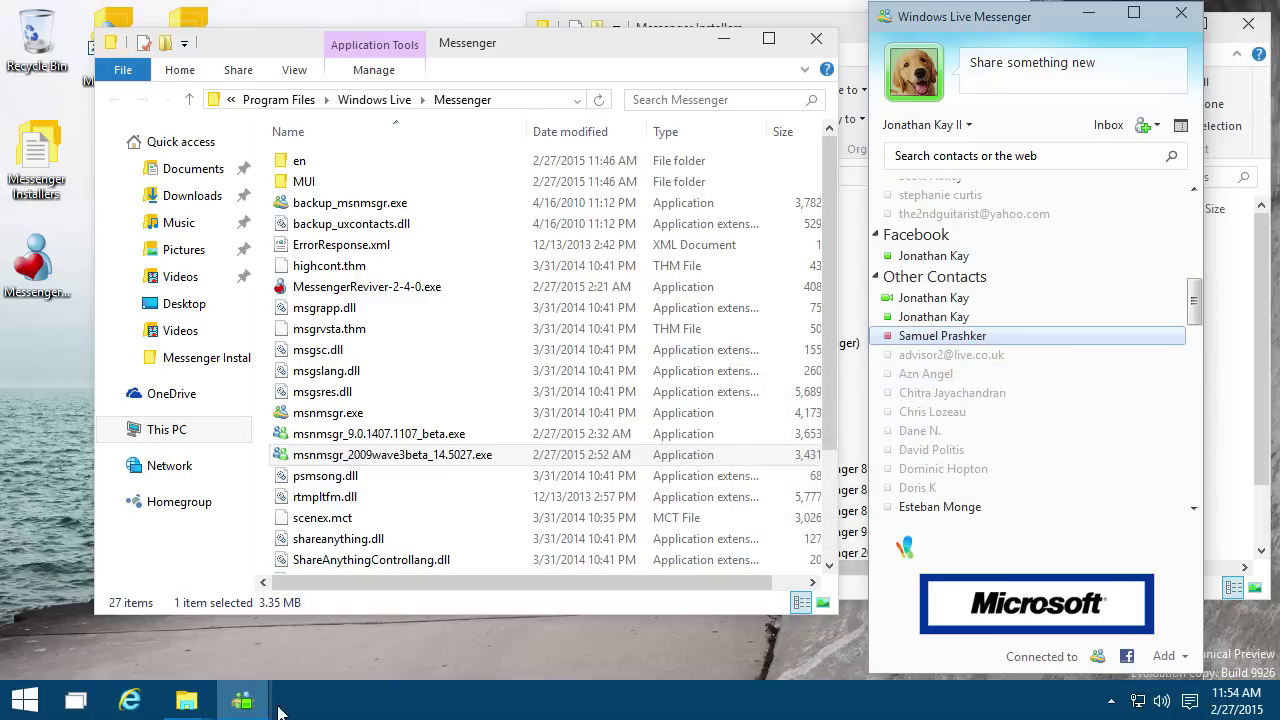
Step: Exit Messenger from the taskbar jump list and confirm signing out
right_click(245, 703)
left_click(250, 556)
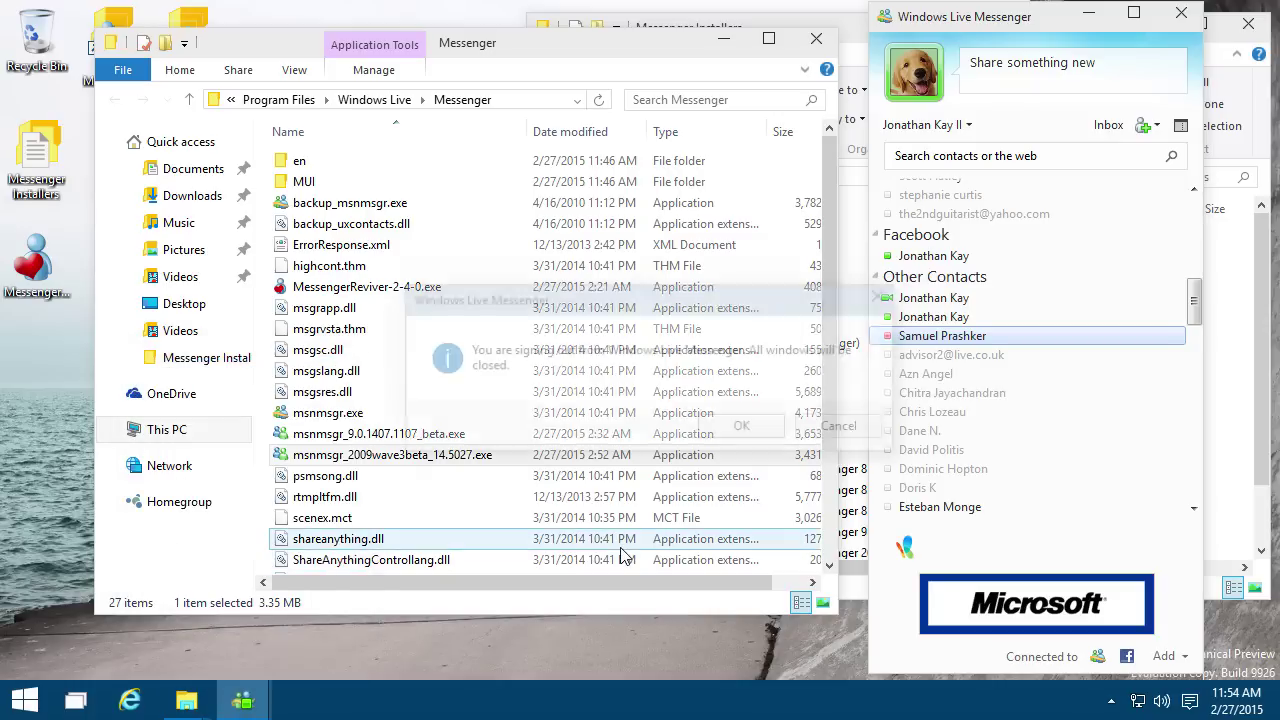
left_click(740, 425)
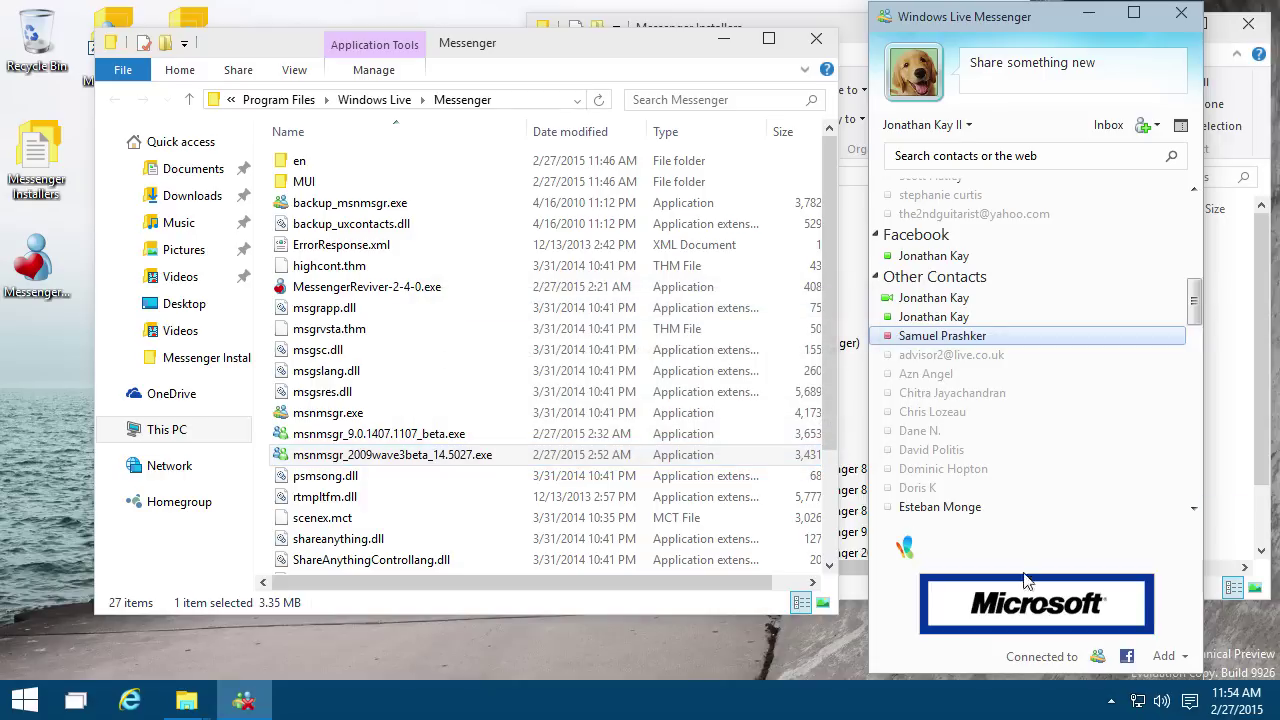